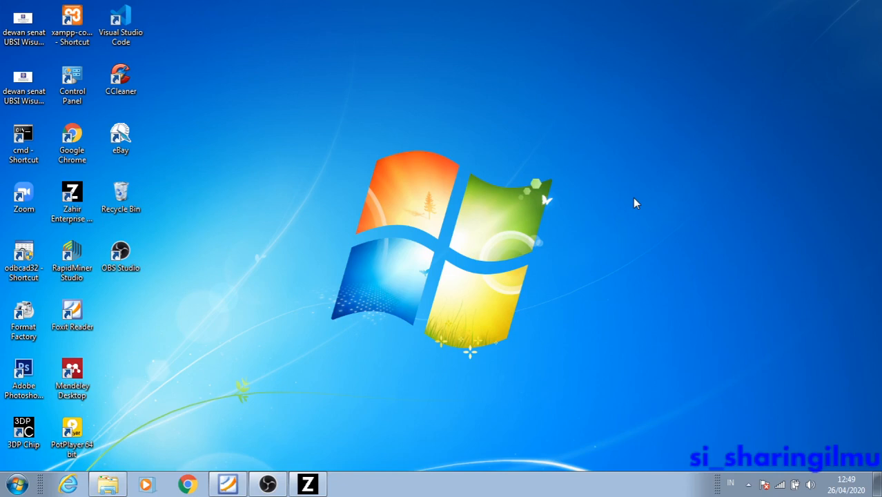
Switch to Zahir Accounting and open the first PT. NJ Elektronik company file from the list of previous data.
key(alt+Tab)
key(alt+Tab)
key(alt+Tab)
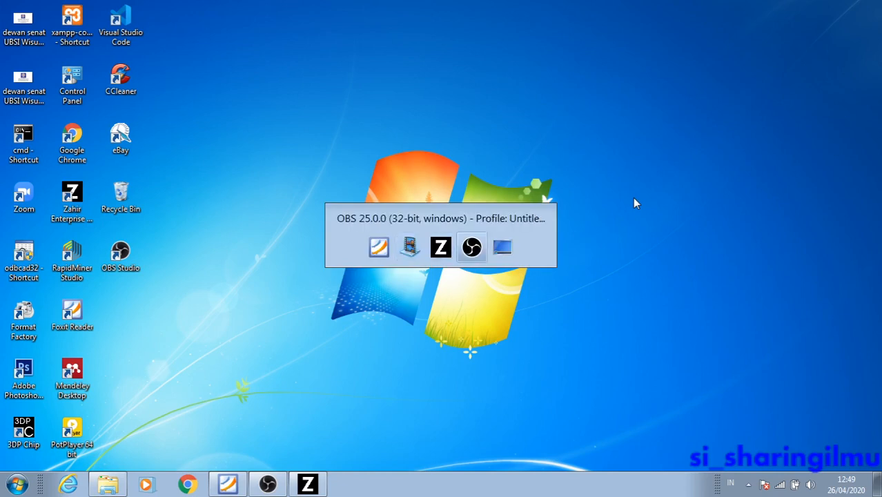
key(alt+Tab)
key(alt+Tab)
key(alt+Tab)
key(alt+Tab)
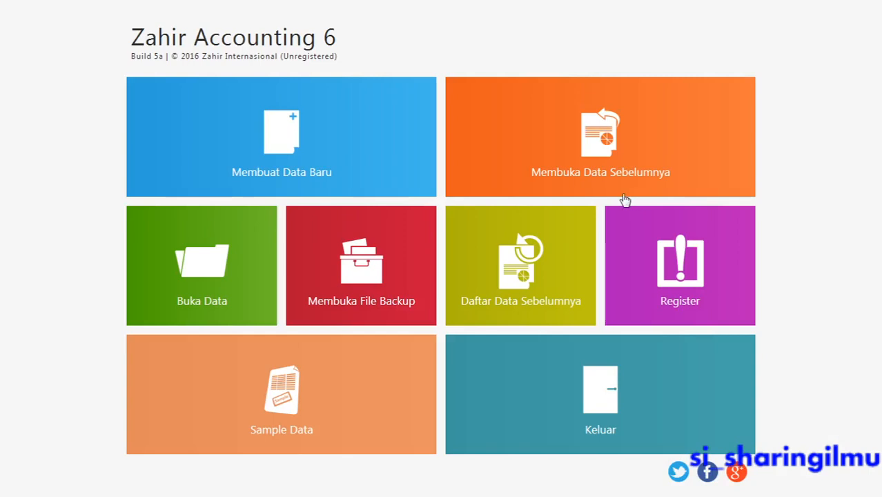
mouse_move(561, 228)
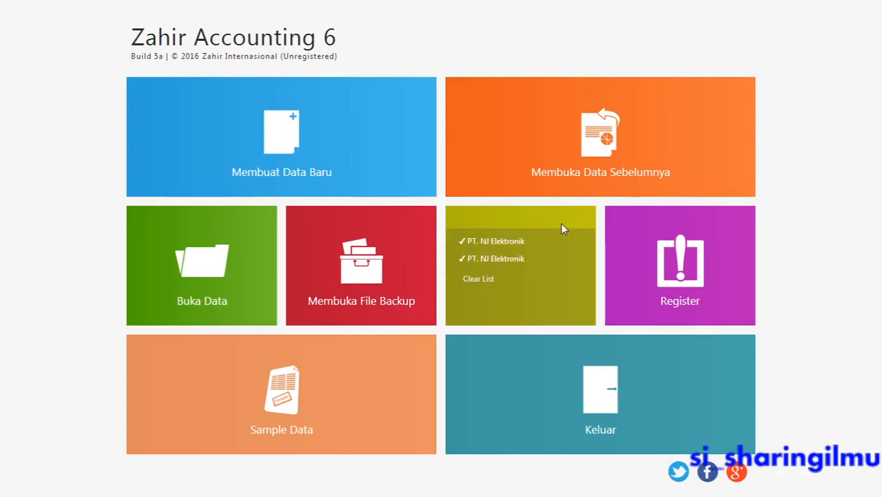
click(522, 243)
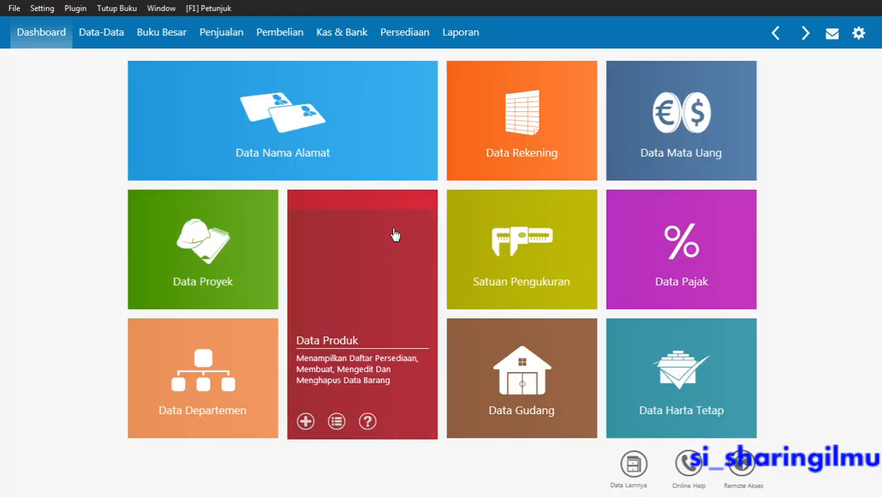
Read the Dokumen 1 cash receipt in the Foxit Reader module, and return to Zahir Accounting.
key(alt+Tab)
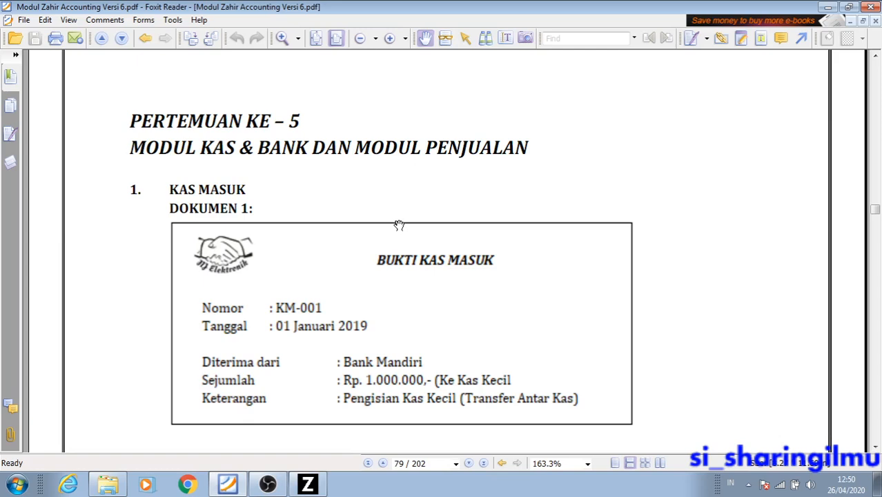
scroll(399, 225, down, 1)
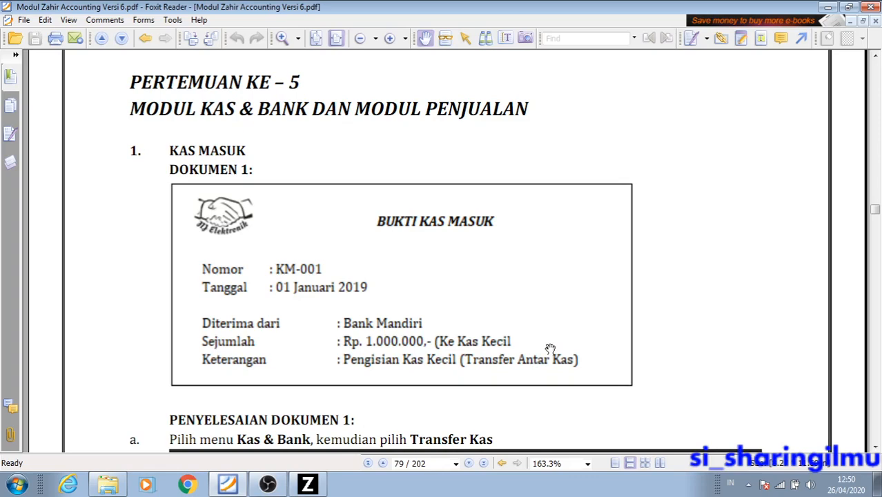
key(alt+Tab)
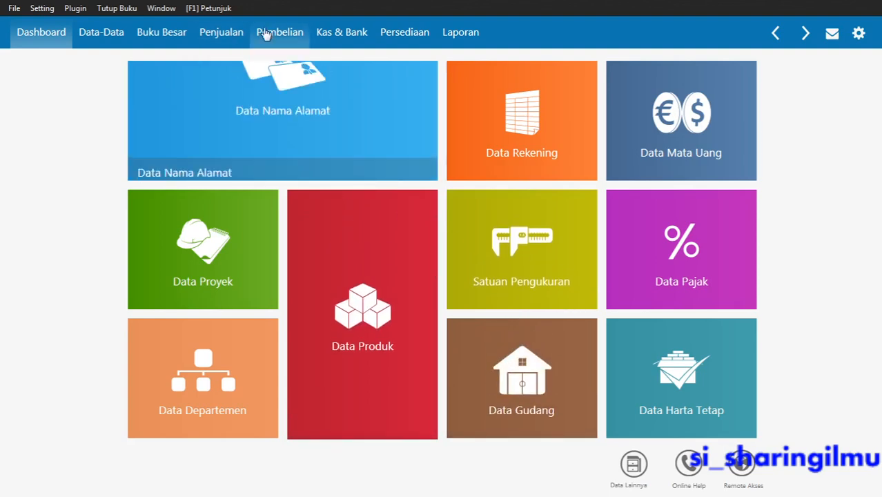
Open a new Transfer Kas entry under Kas & Bank in Zahir Accounting, rechecking Dokumen 1 in Foxit Reader.
click(333, 34)
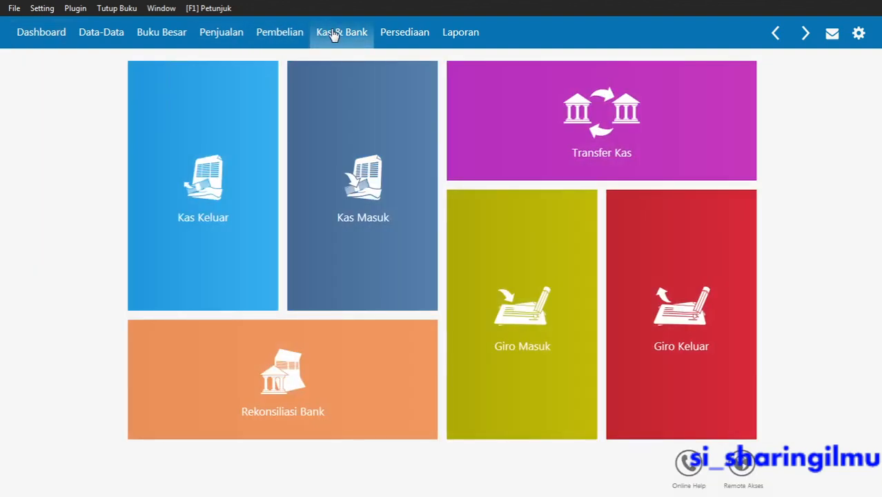
mouse_move(353, 162)
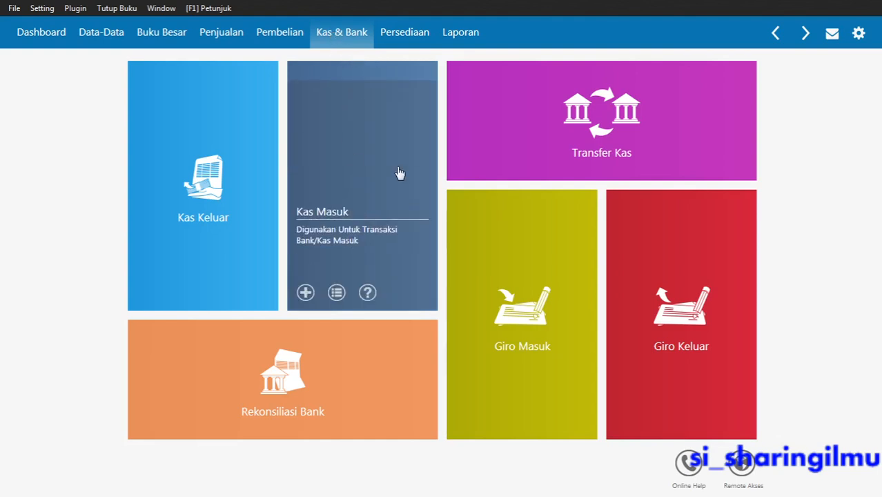
mouse_move(573, 132)
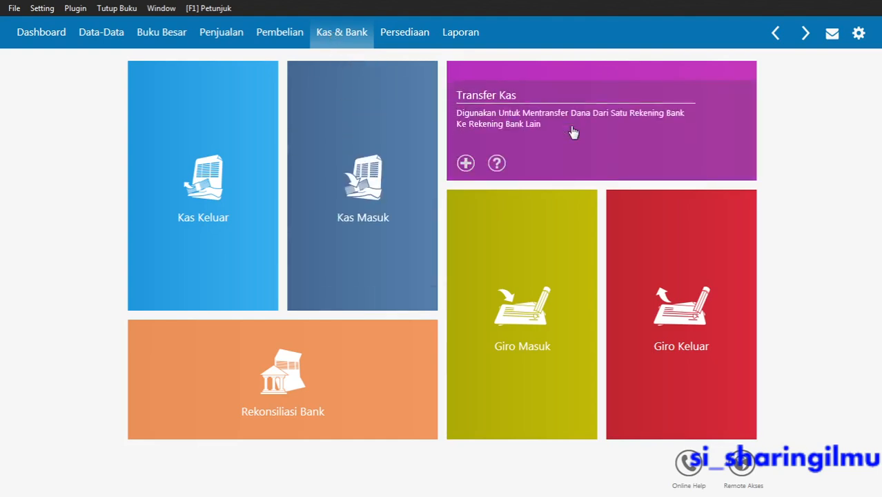
key(alt+Tab)
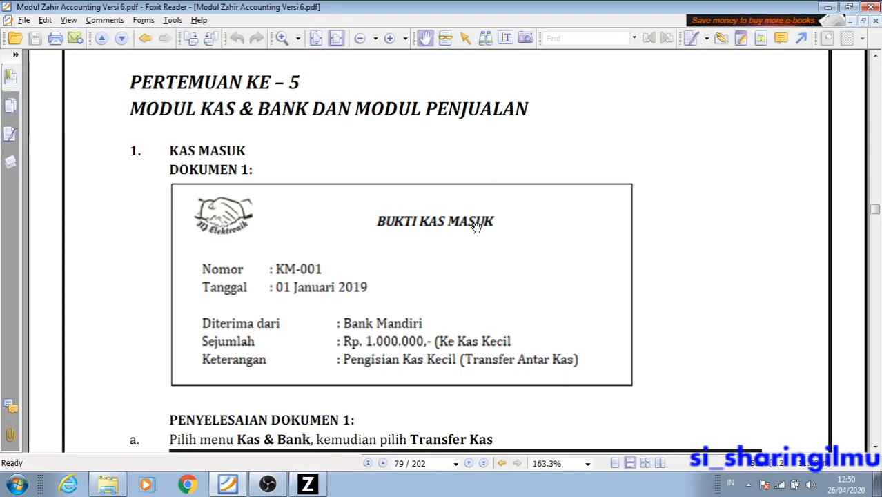
drag(476, 228, 475, 256)
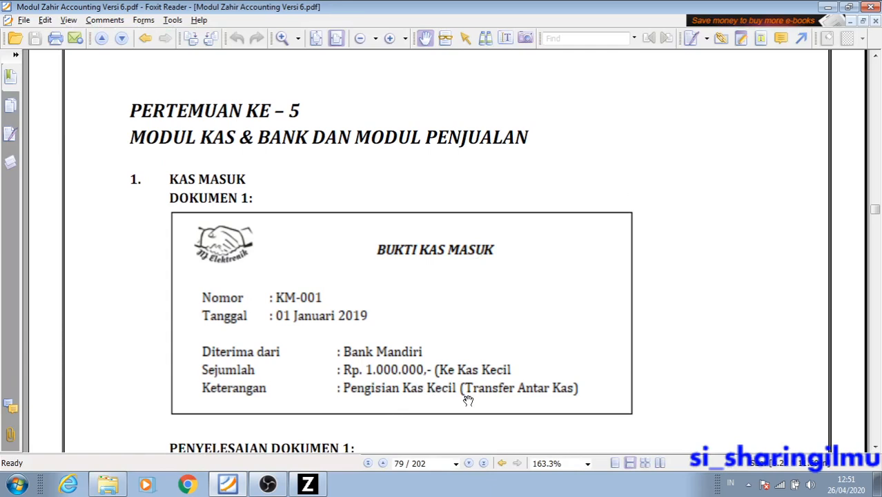
key(alt+Tab)
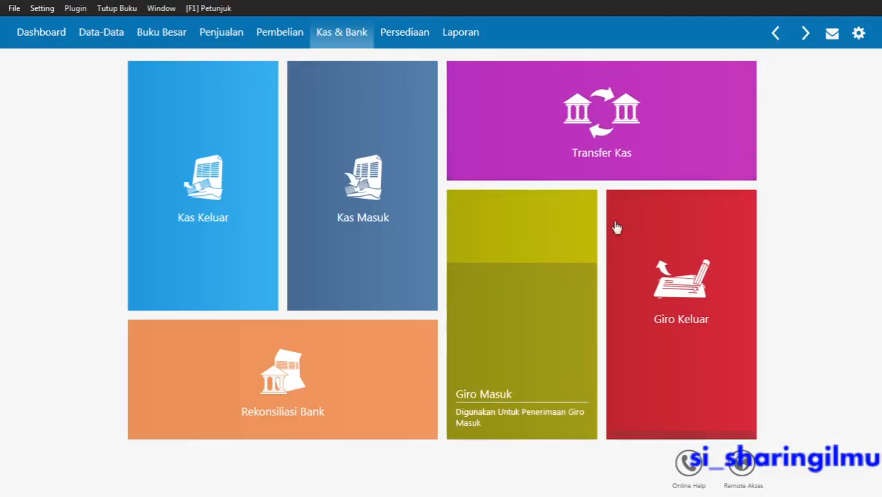
mouse_move(632, 156)
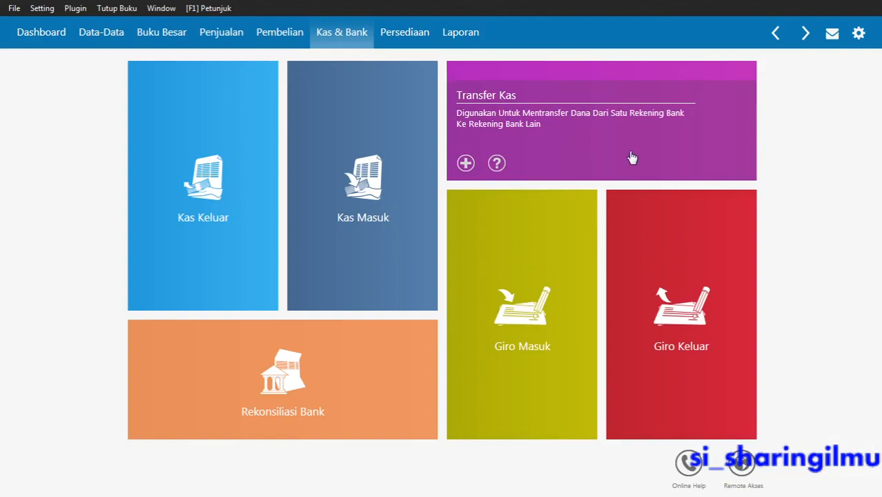
click(632, 158)
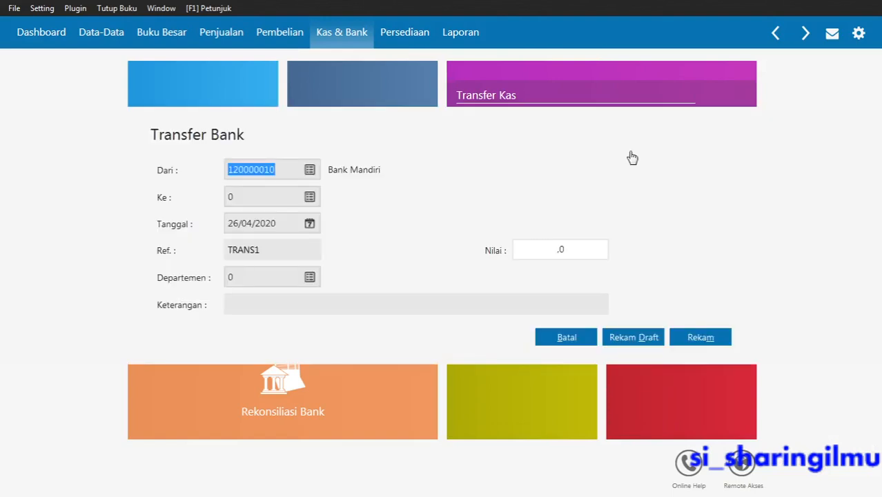
Choose Kas Kecil as the destination account of the transfer from Bank Mandiri.
click(290, 174)
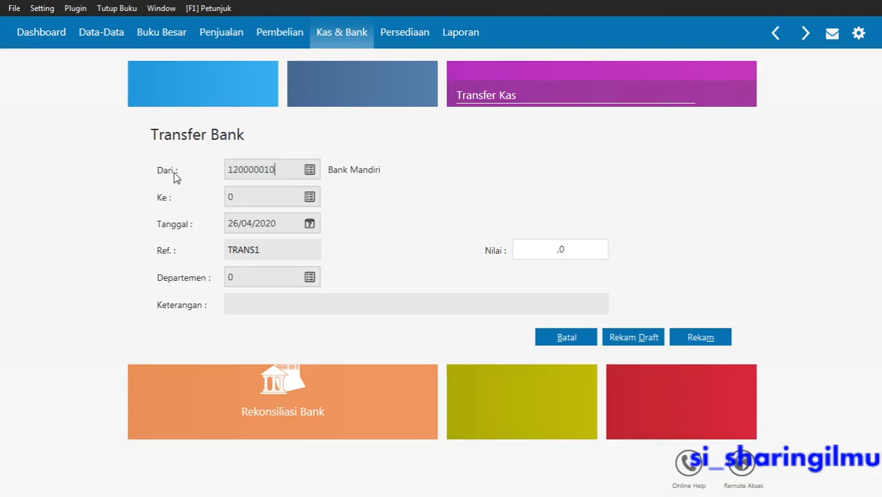
click(310, 199)
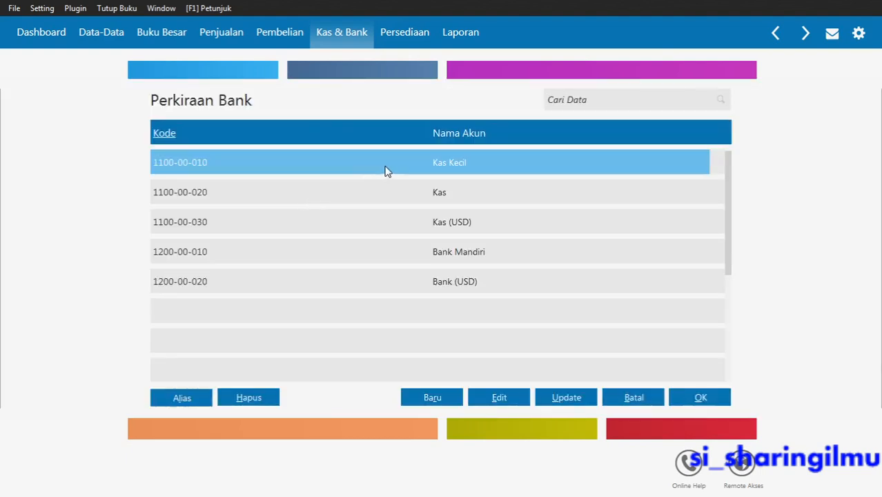
double_click(384, 169)
Set the transfer date to 01/01/2019 and the reference to KM-001.
click(285, 223)
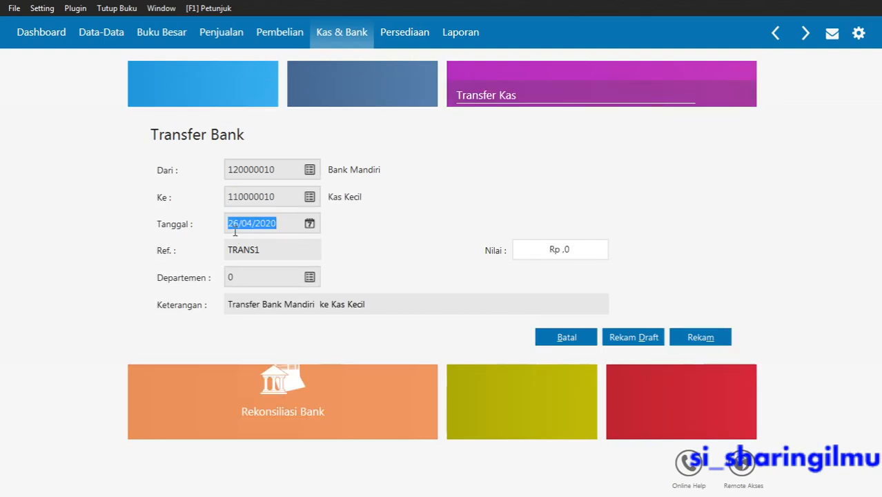
text(01/)
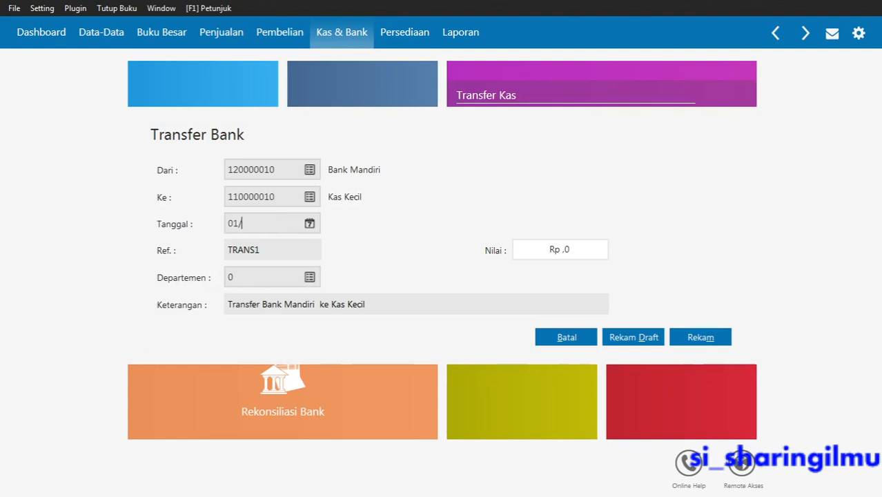
text(01/2019)
key(Tab)
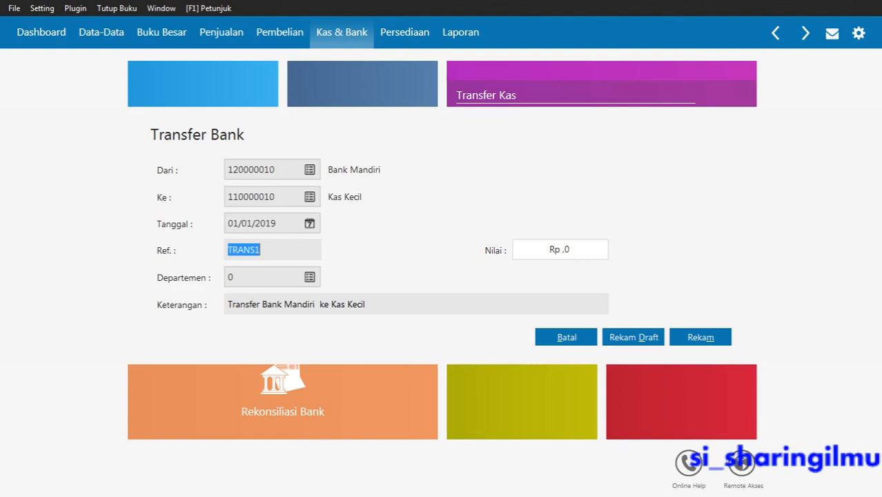
text(KM-001)
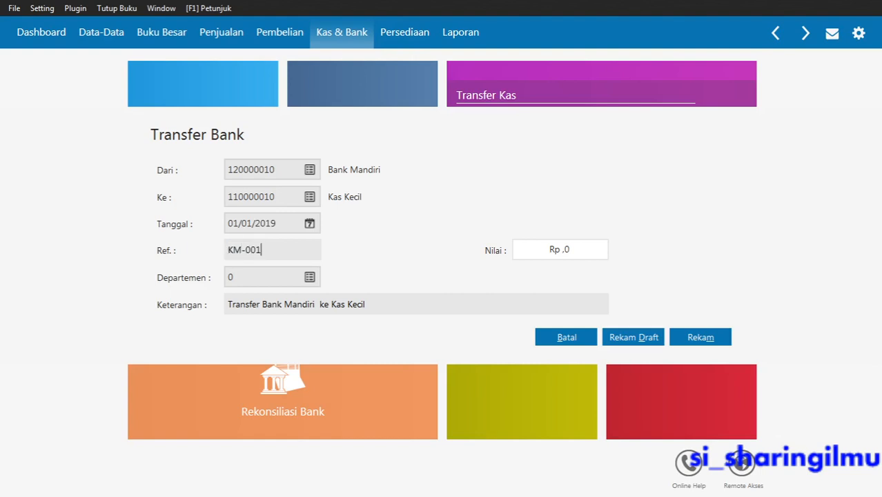
Replace the transfer description with "Pengisian Kas Kecil dengan cara Transfer Bank Mandiri ke Kas Kecil".
click(365, 305)
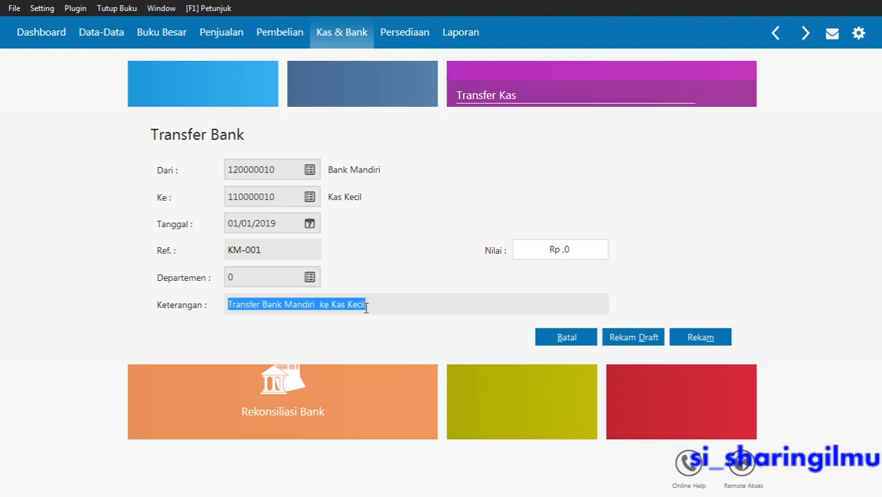
text(Pengisian )
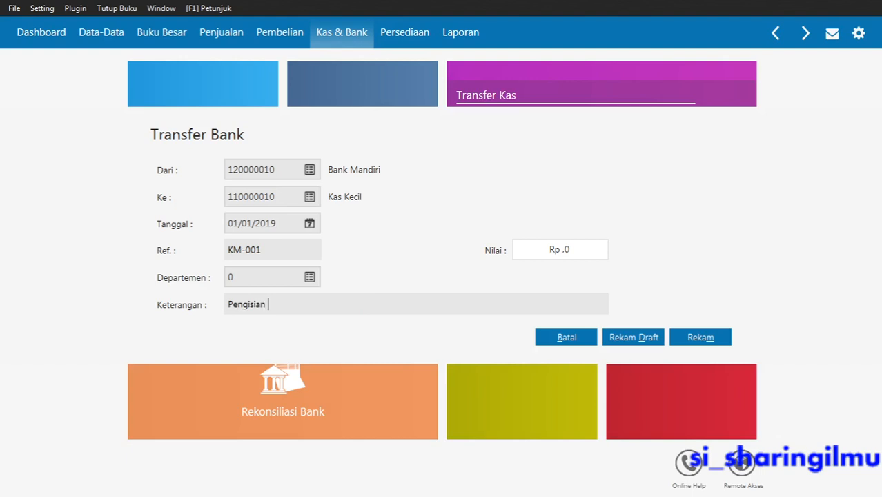
text(Kas Kecil dengan cr)
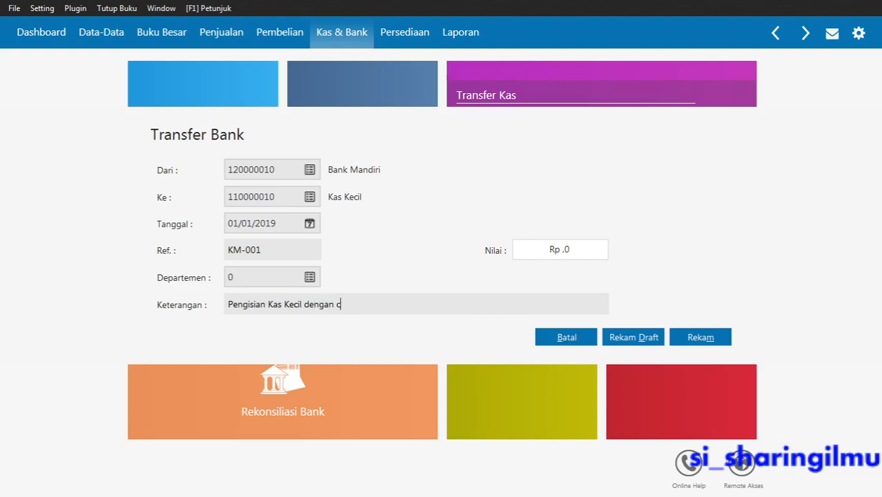
key(BackSpace)
text(cara Transfer Bank M)
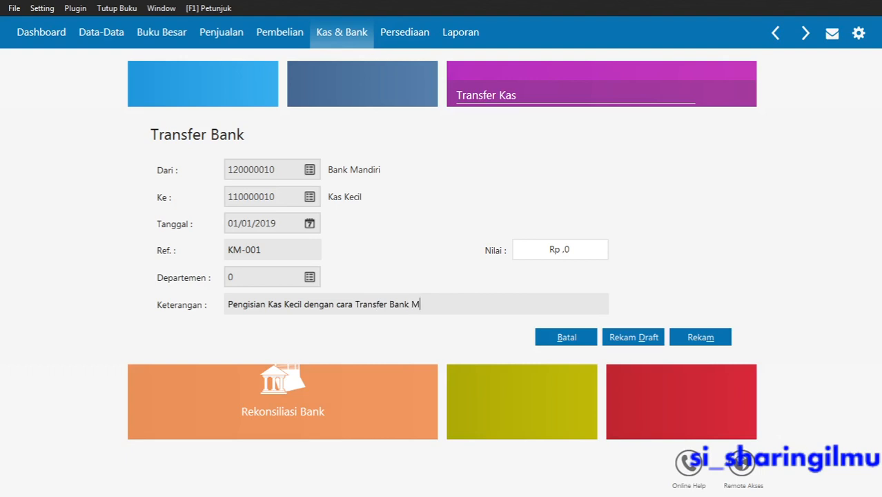
text(andiri ke Kas Kecil)
Set the transfer value to Rp 1.000.000,0 and record the transaction, closing the transfer form.
click(548, 246)
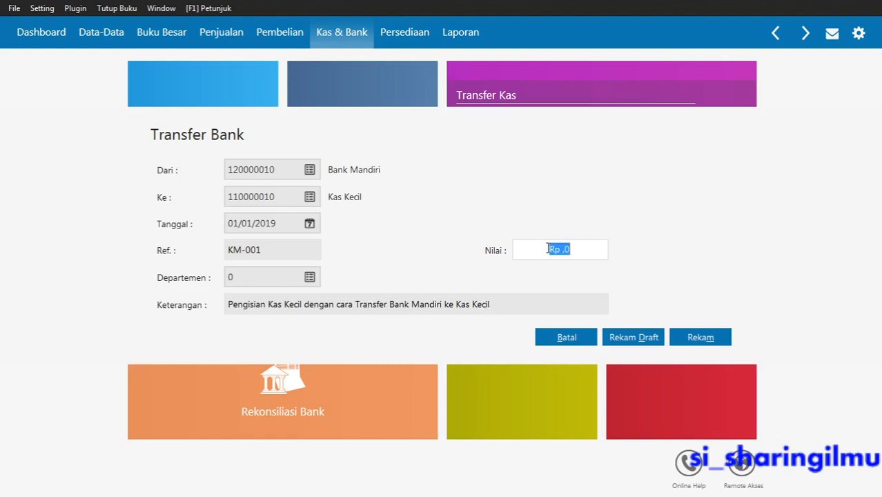
text(1.000.000.0)
key(Tab)
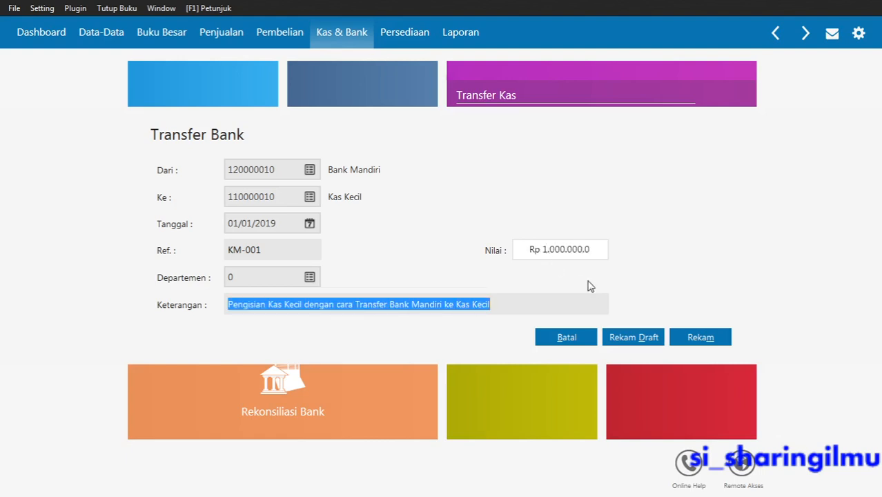
click(572, 301)
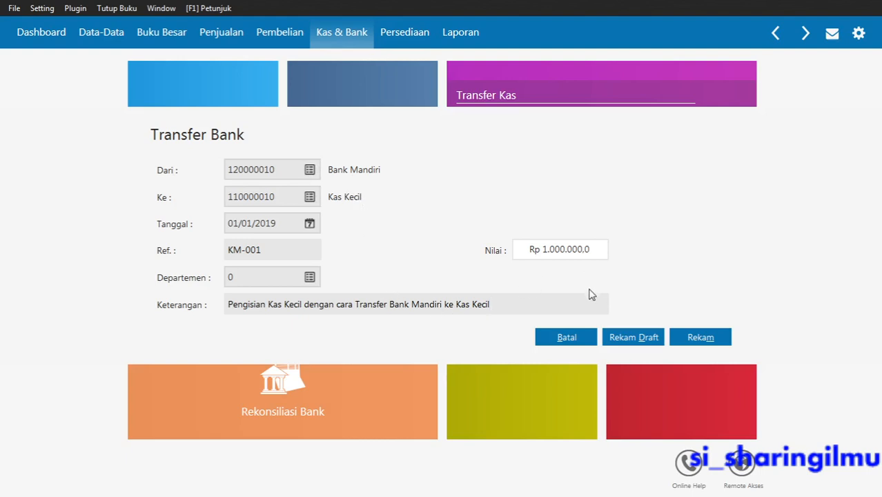
click(694, 339)
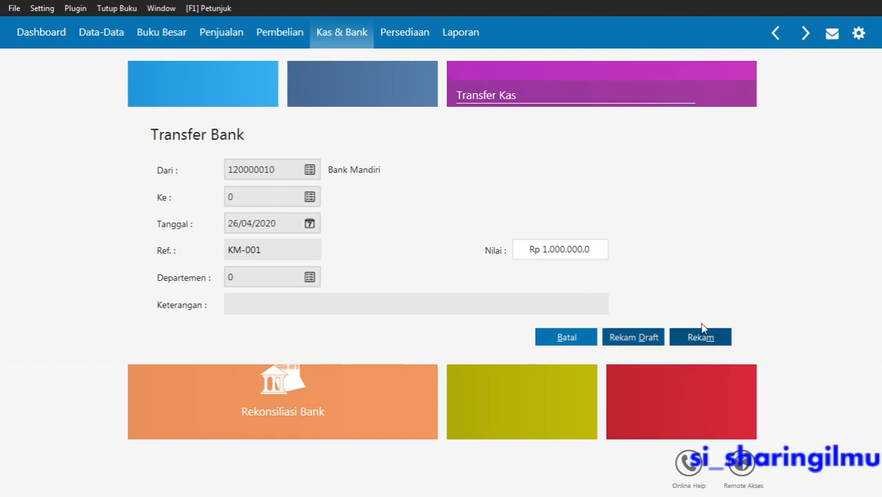
click(564, 337)
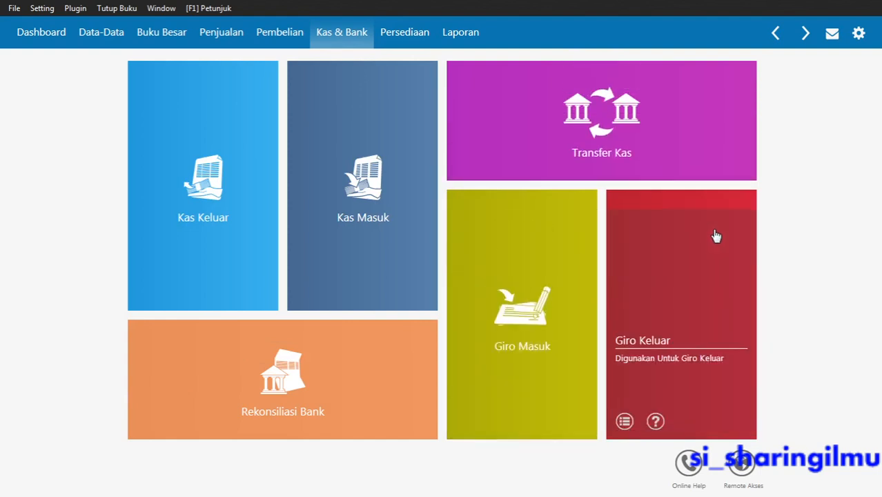
Switch to Foxit Reader and read the Dokumen 2 cash receipt KM-002 on page 80.
key(alt+Tab)
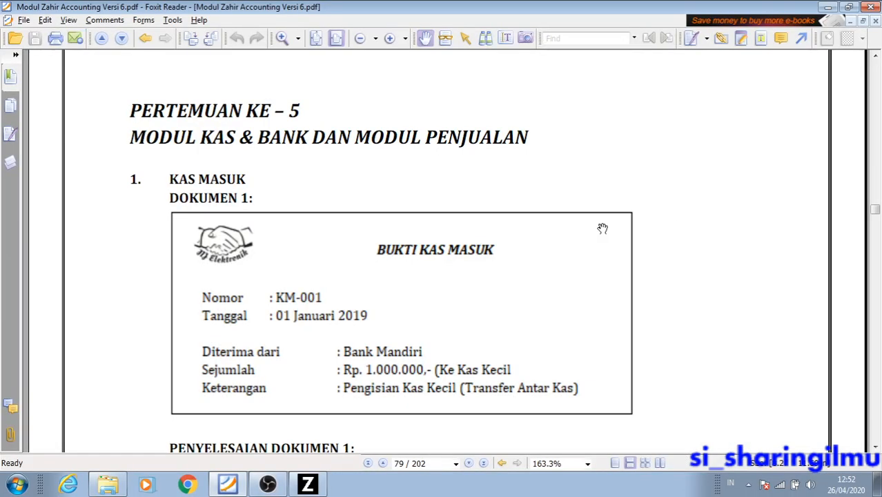
scroll(602, 228, down, 20)
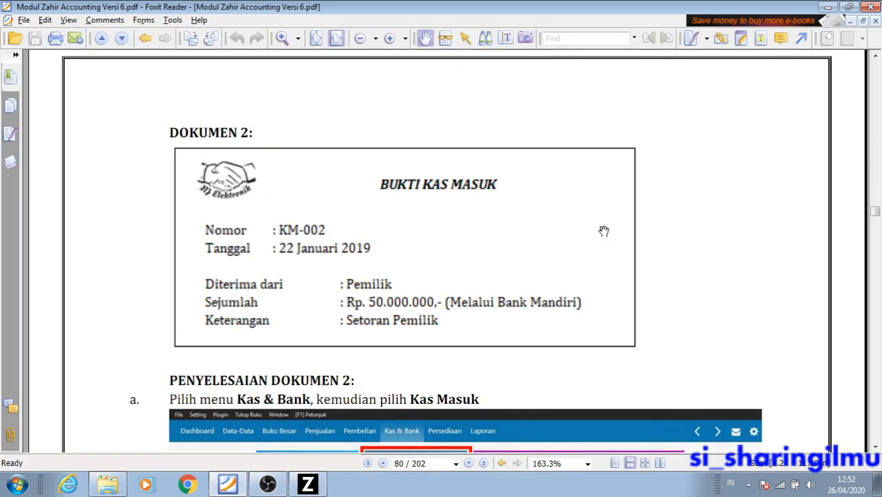
scroll(604, 231, up, 1)
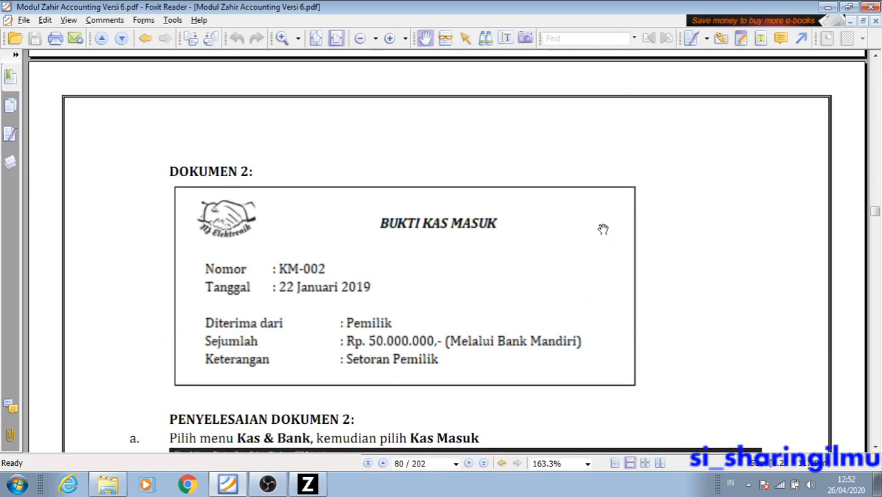
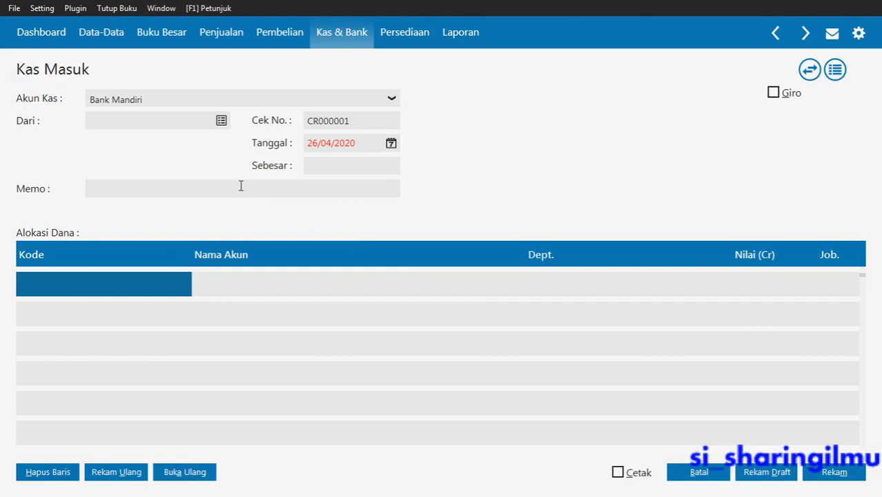
Choose Pemilik (OT-002) from the name data as the payer of the cash receipt.
click(222, 125)
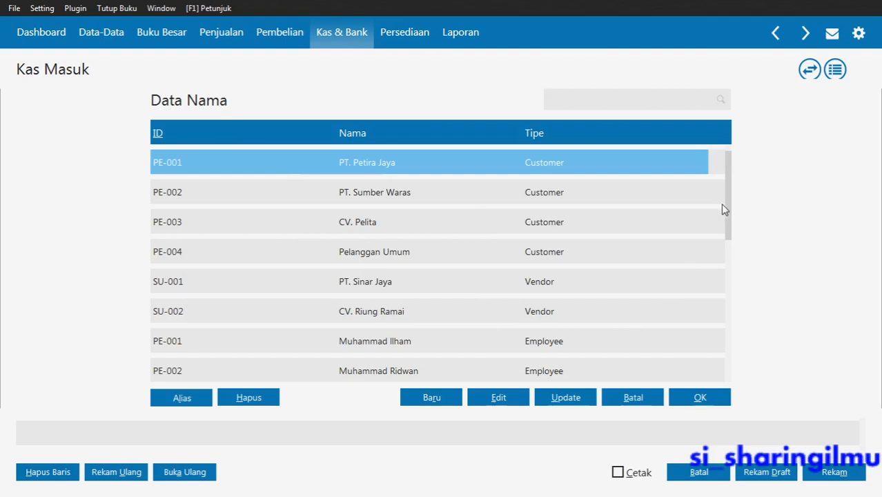
drag(726, 205, 720, 324)
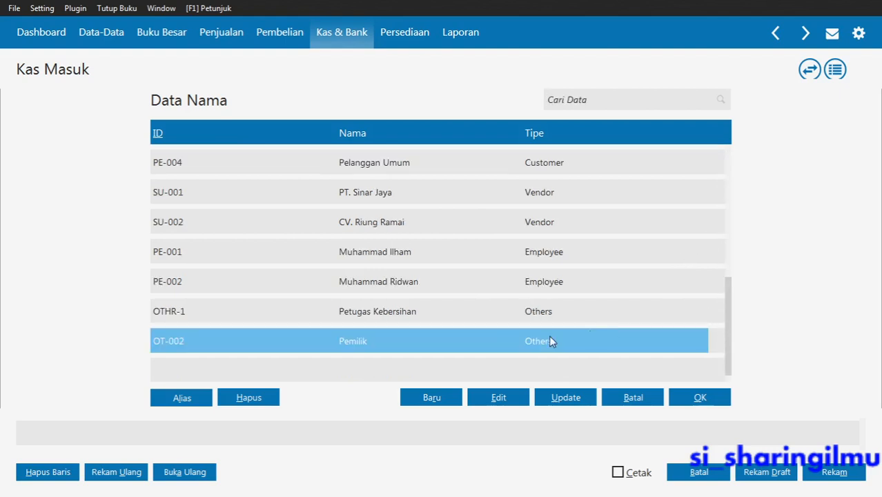
double_click(364, 345)
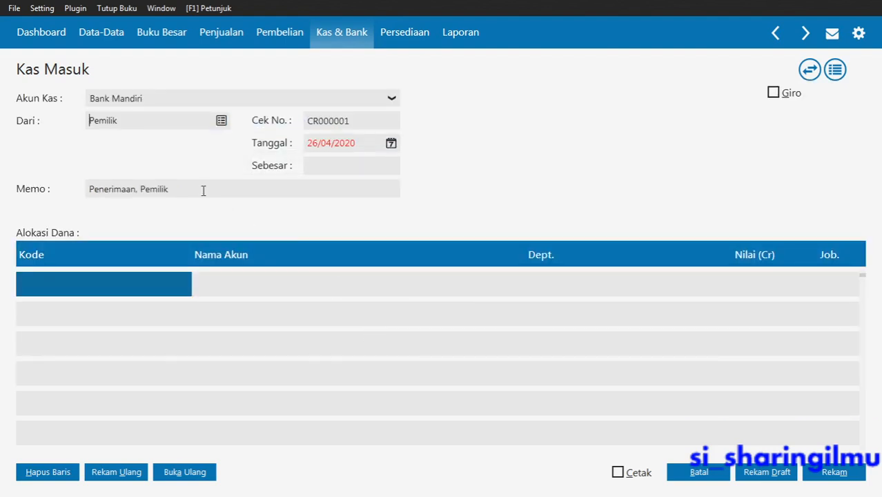
Set the receipt's cheque number to KM-002 and its date to 22/01/2019, checking the date in the module's Dokumen 2.
double_click(358, 120)
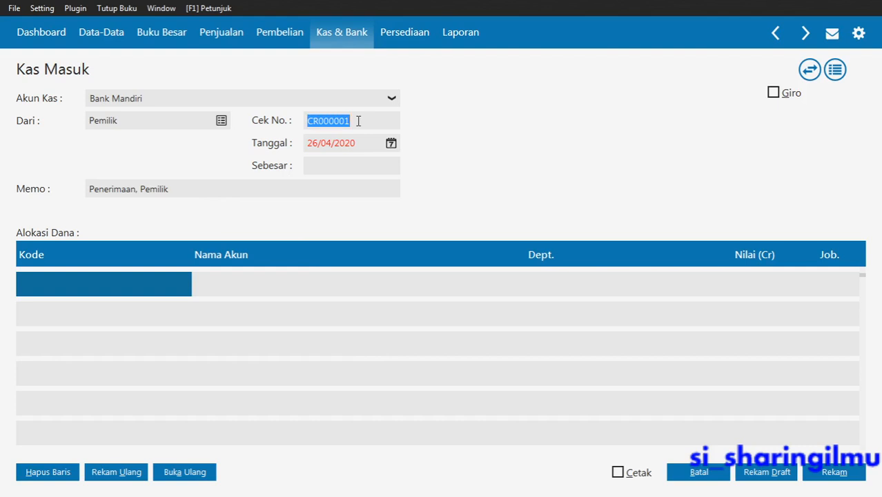
text(KM-002)
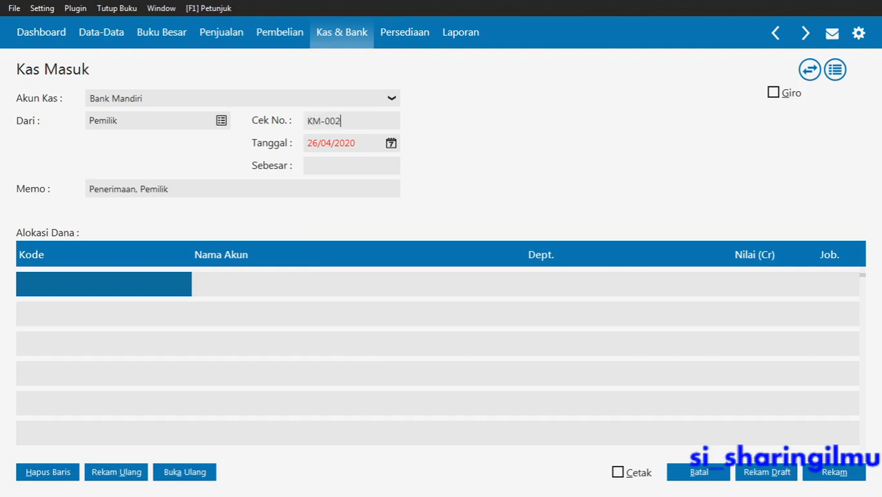
key(Tab)
double_click(356, 143)
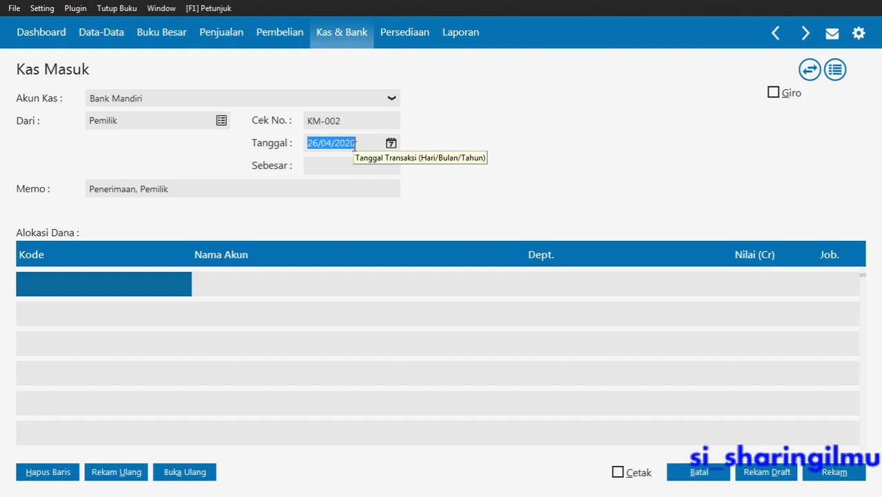
key(alt+Tab)
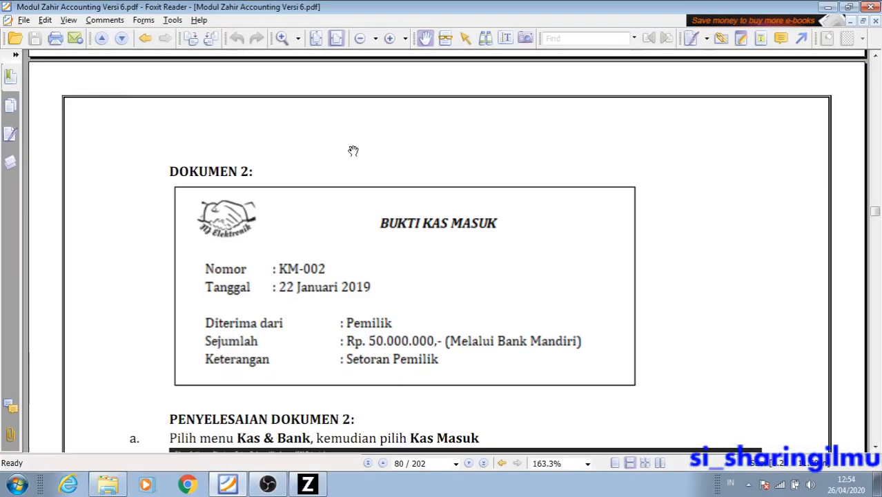
key(alt+Tab)
text(2)
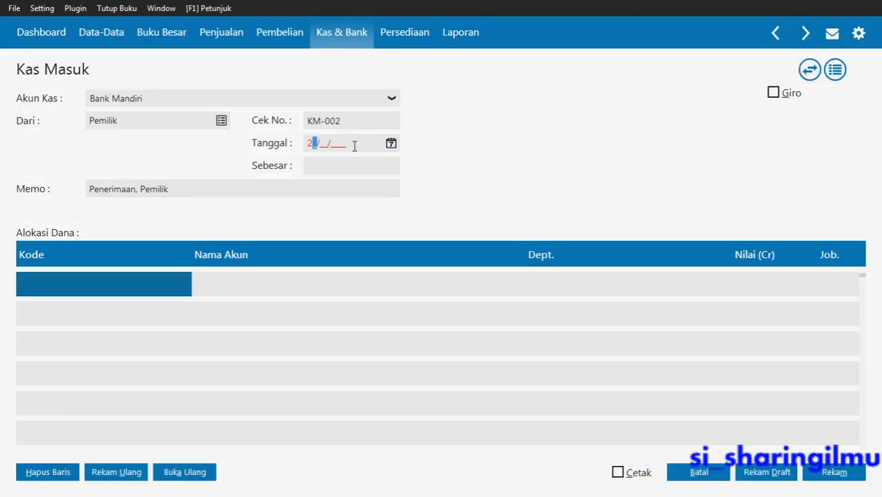
text(2/01/2019)
key(Tab)
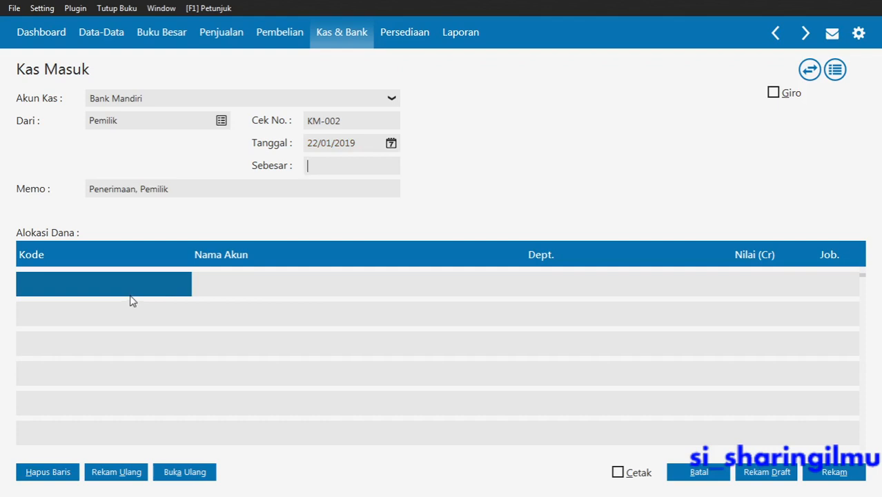
Allocate the first fund row to account 310000020 Modal Disetor, chosen from the account list.
key(alt+Tab)
key(alt+Tab)
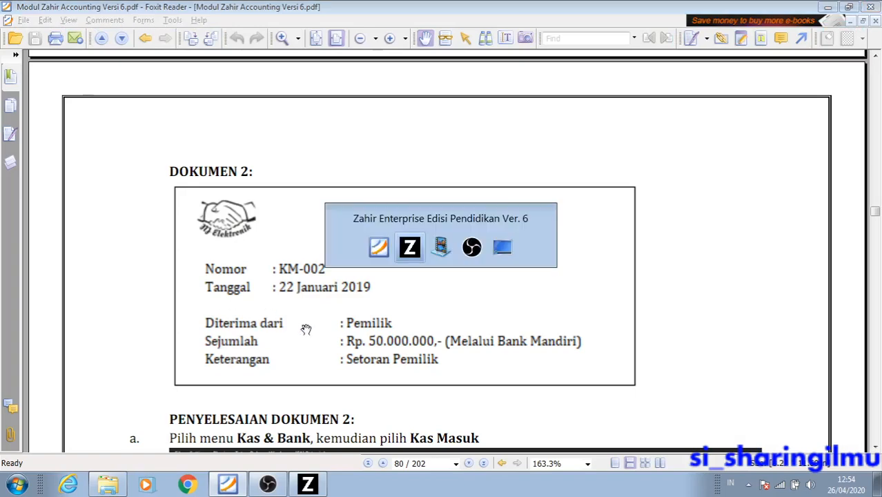
click(131, 290)
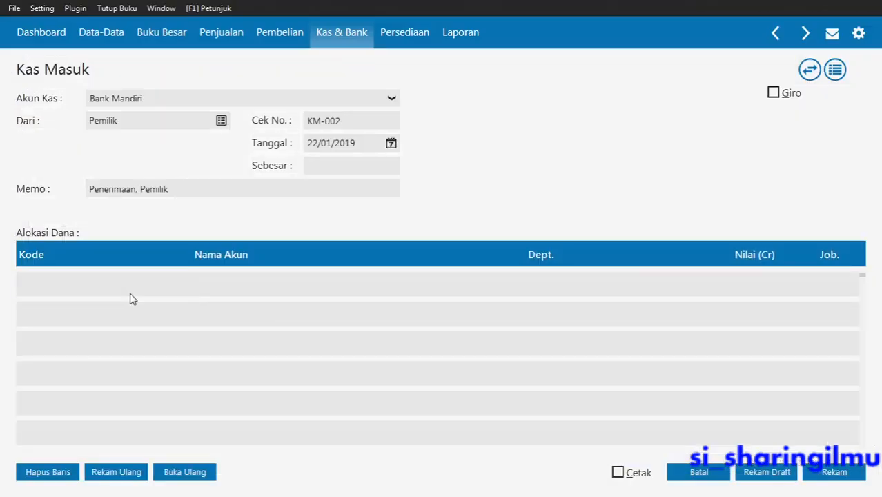
double_click(131, 294)
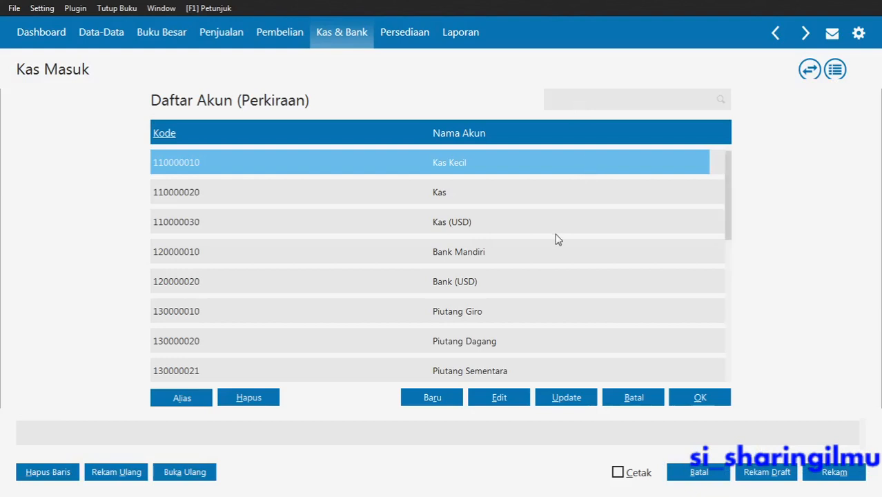
key(Down)
key(Down)
key(Down)
key(Down)
key(Down)
key(Down)
key(Down)
key(Down)
key(Down)
key(Down)
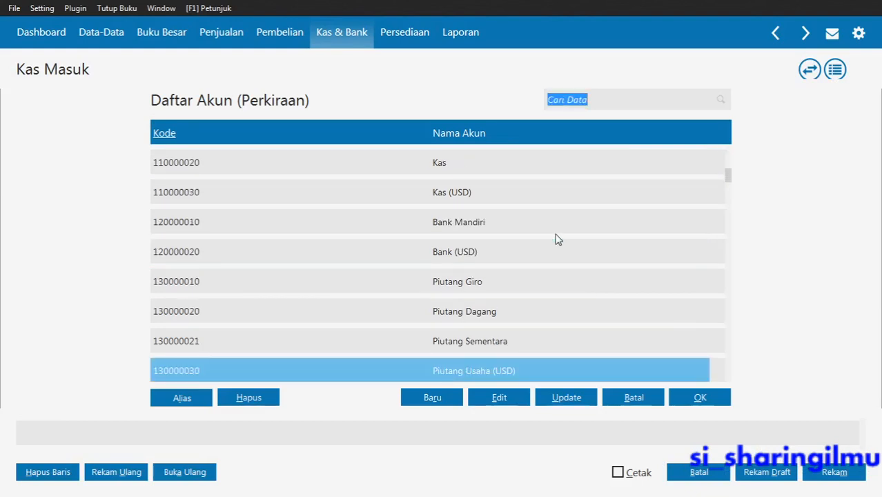
key(Down)
key(Down)
key(Down)
key(Down)
key(Down)
key(Down)
key(Down)
key(Down)
key(Down)
key(Down)
key(Down)
key(Down)
key(Down)
key(Down)
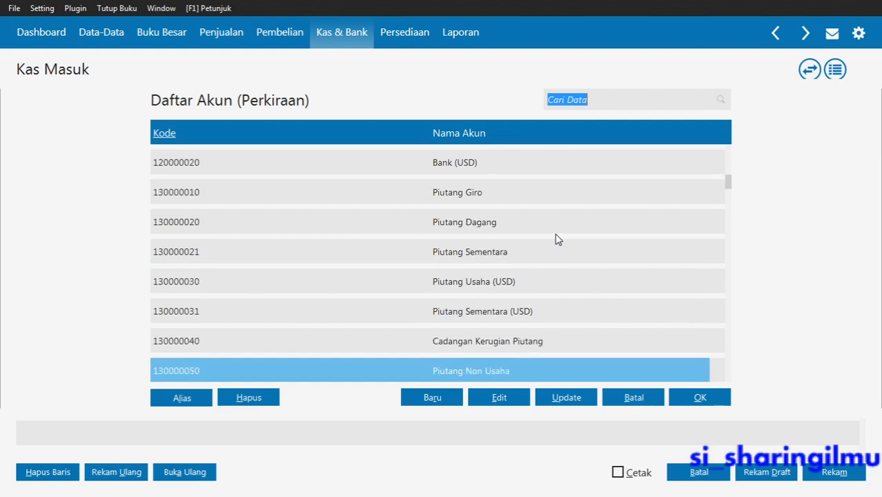
key(Down)
key(Down)
key(Down)
key(Down)
key(Down)
key(Down)
key(Down)
key(Down)
key(Down)
key(Down)
key(Down)
key(Down)
key(Down)
key(Down)
key(Down)
key(Down)
key(Down)
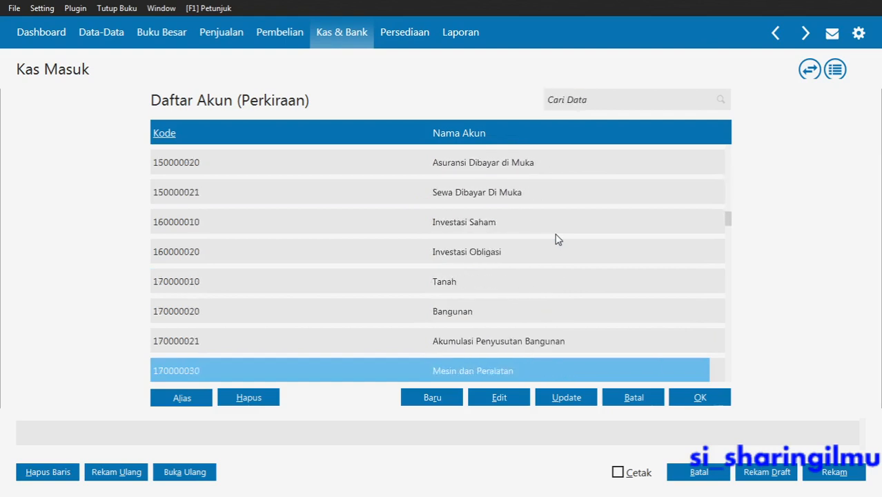
key(Down)
key(Down)
key(Down)
key(Down)
key(Down)
key(Down)
key(Down)
key(Down)
key(Down)
key(Down)
key(Down)
key(Down)
key(Down)
key(Down)
key(Down)
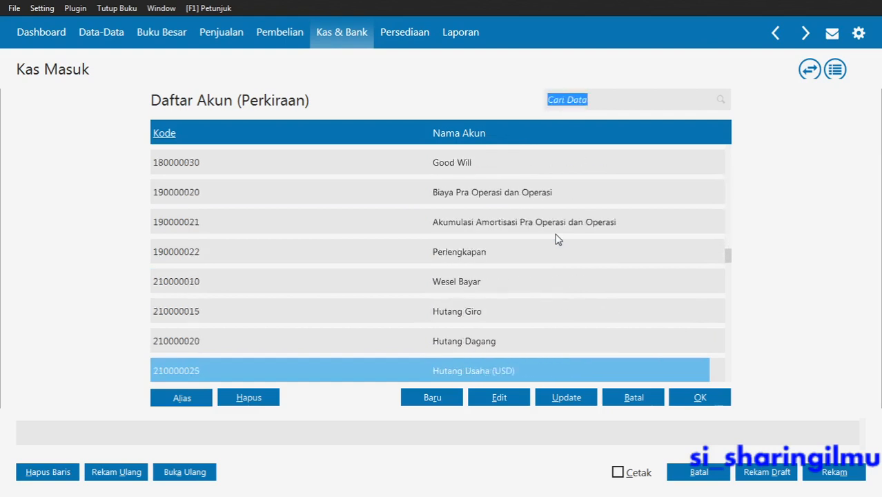
key(Down)
key(Down)
key(Down)
key(Down)
key(Down)
key(Down)
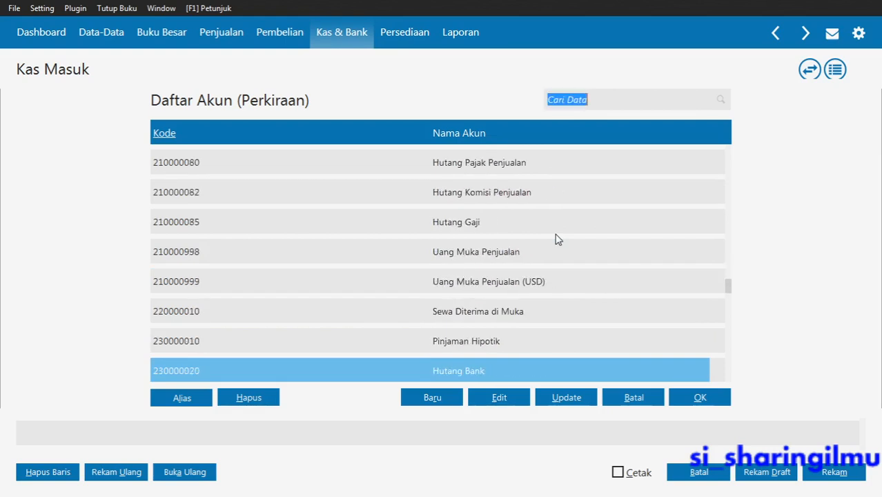
click(485, 341)
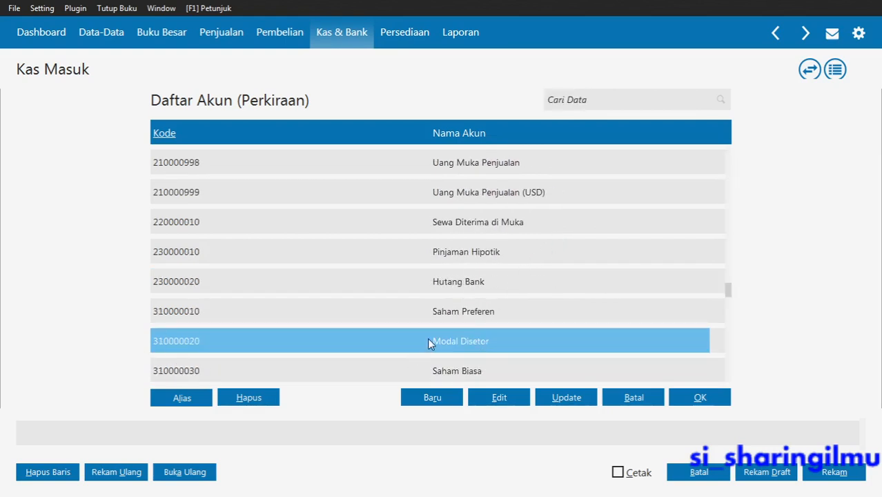
double_click(388, 341)
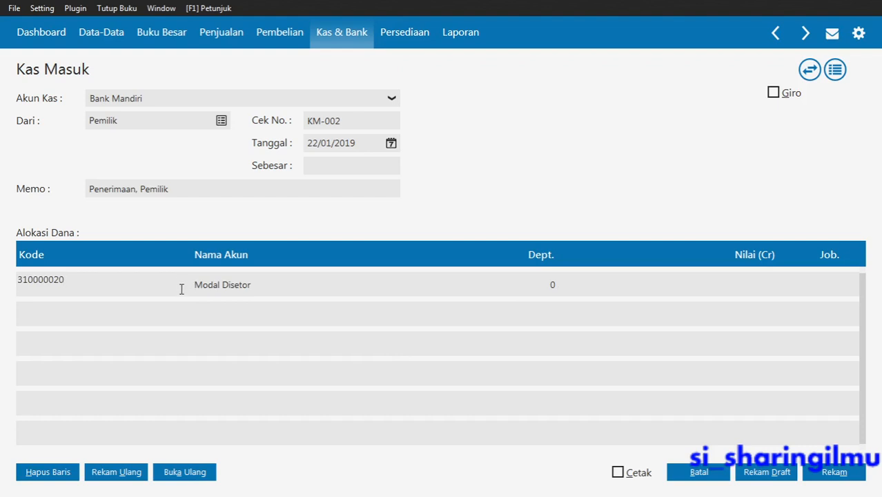
Look up the amount in Dokumen 2 and set the Modal Disetor row's credit value to Rp 50000000,0.
key(alt+Tab)
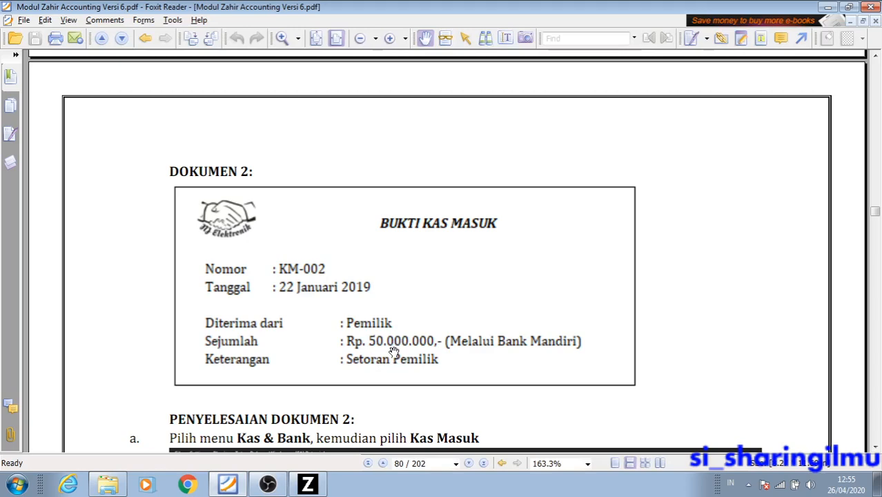
key(alt+Tab)
click(363, 165)
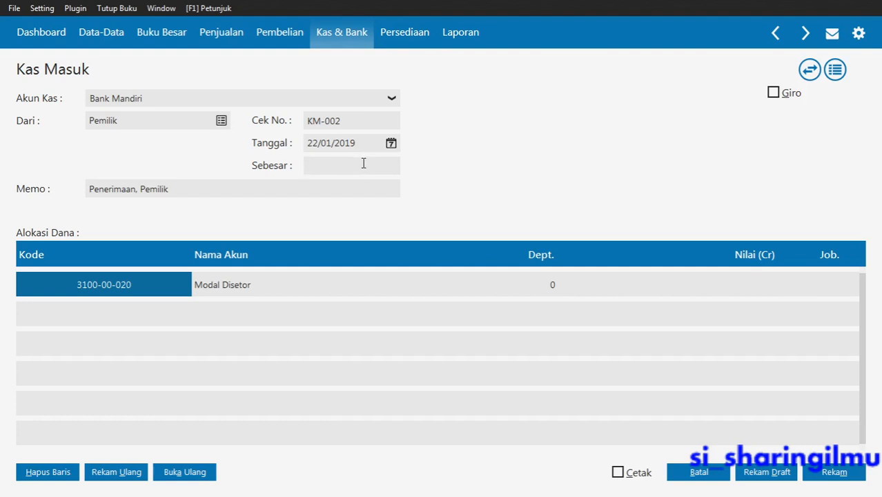
click(363, 162)
click(180, 284)
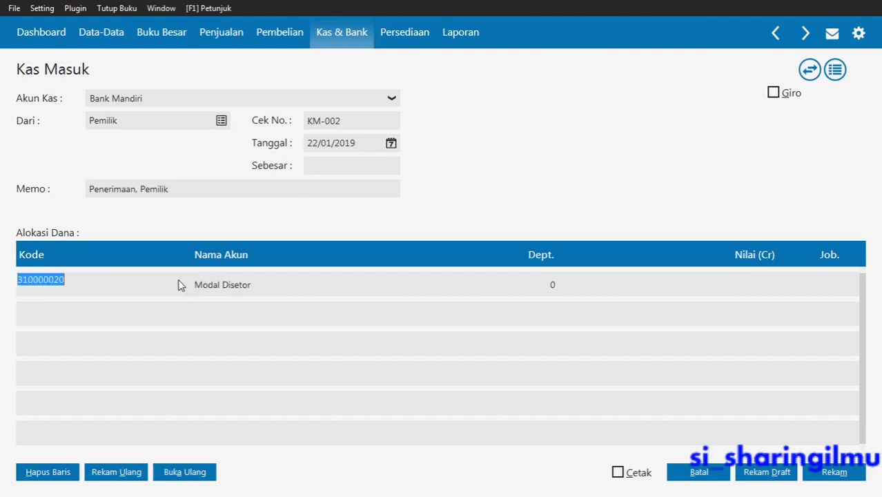
key(Tab)
key(Tab)
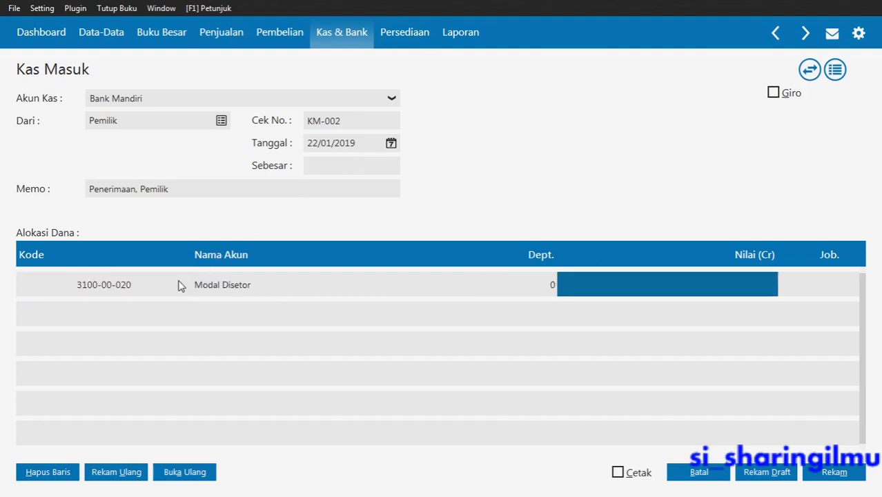
click(650, 280)
text(5)
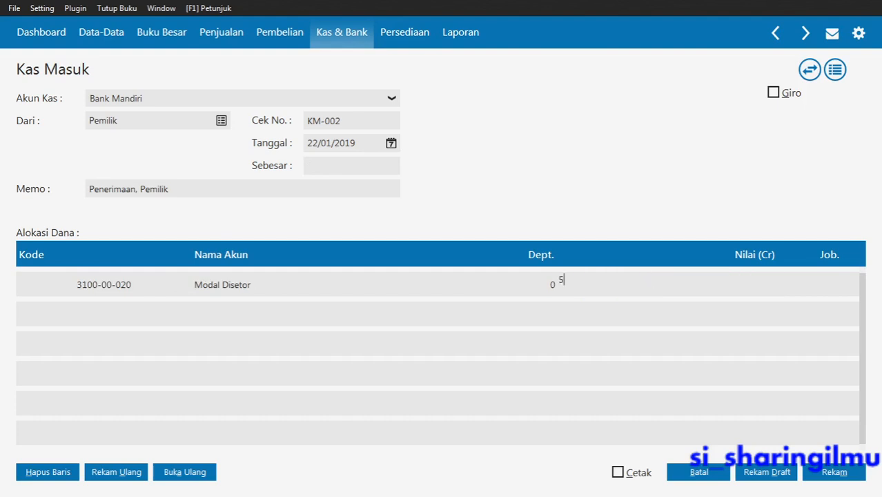
text(000000000)
key(Tab)
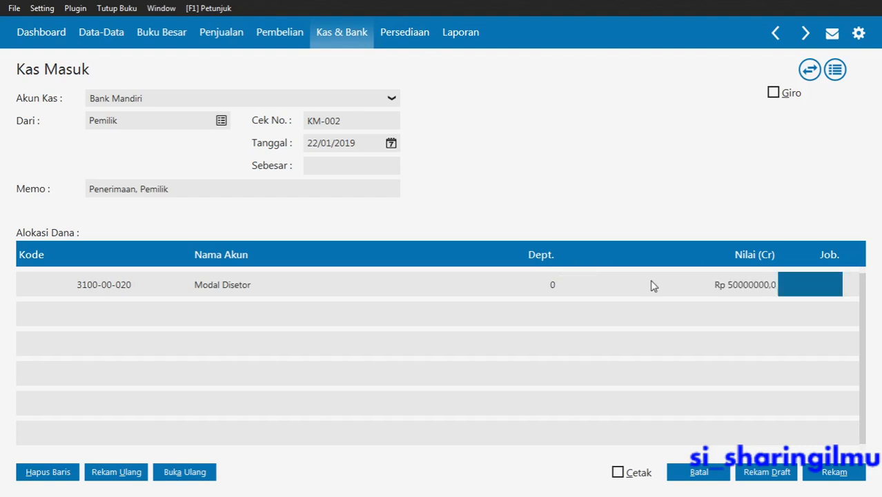
Fill the receipt's Sebesar amount with Rp 50000000,0 from the allocation row.
click(630, 289)
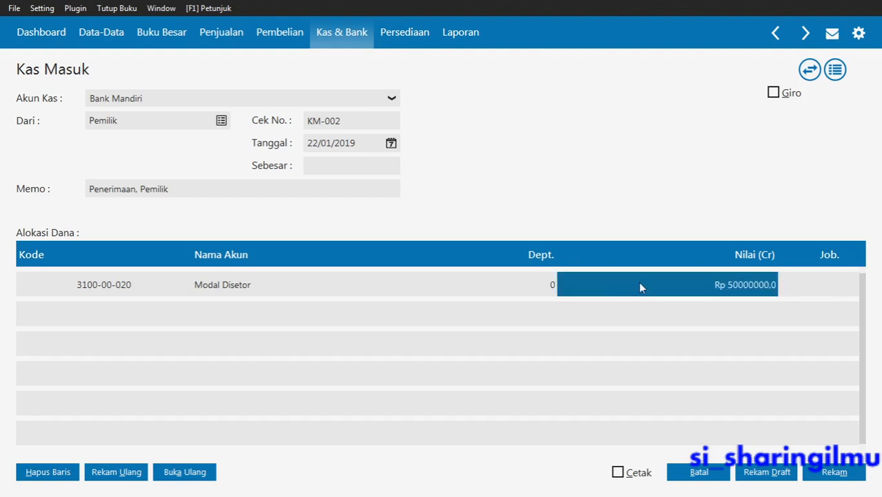
click(640, 284)
click(640, 283)
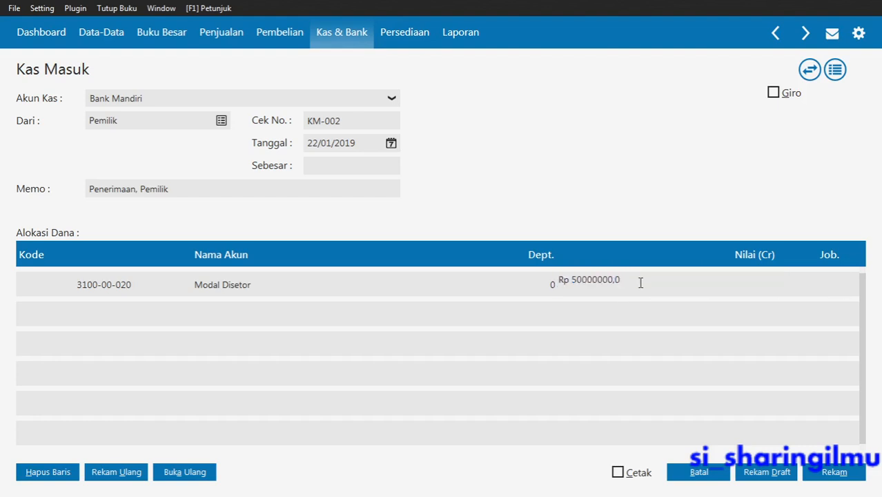
click(366, 160)
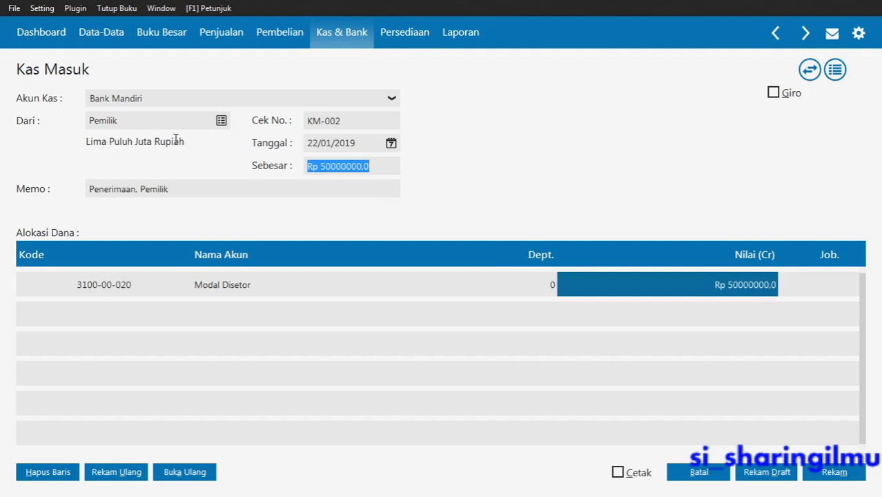
Compare the receipt with Dokumen 2, record the transaction and close the new blank Kas Masuk form.
key(alt+Tab)
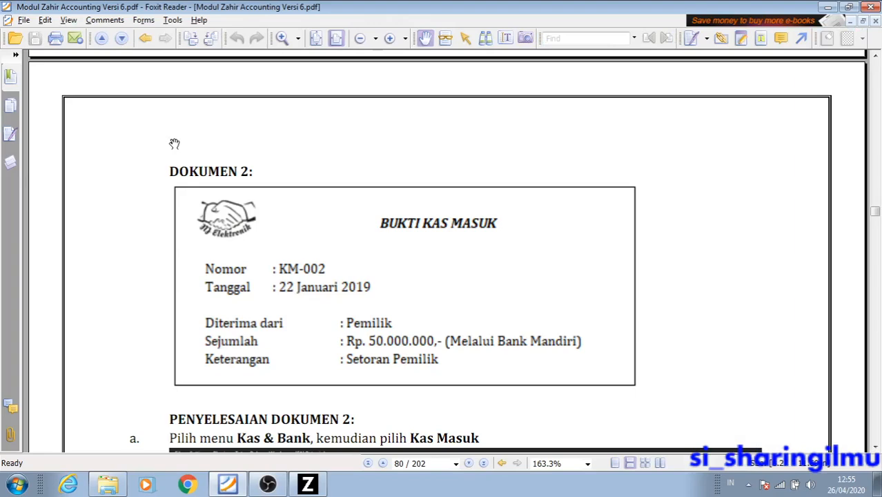
key(alt+Tab)
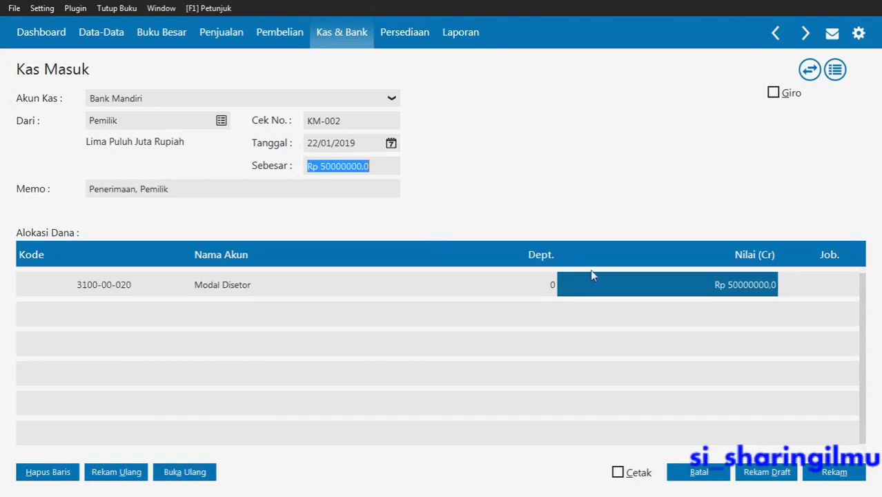
click(830, 476)
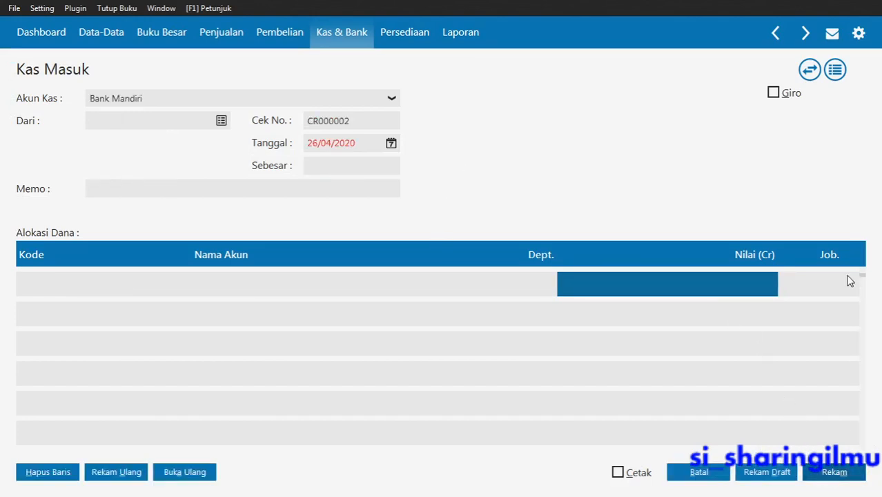
click(694, 482)
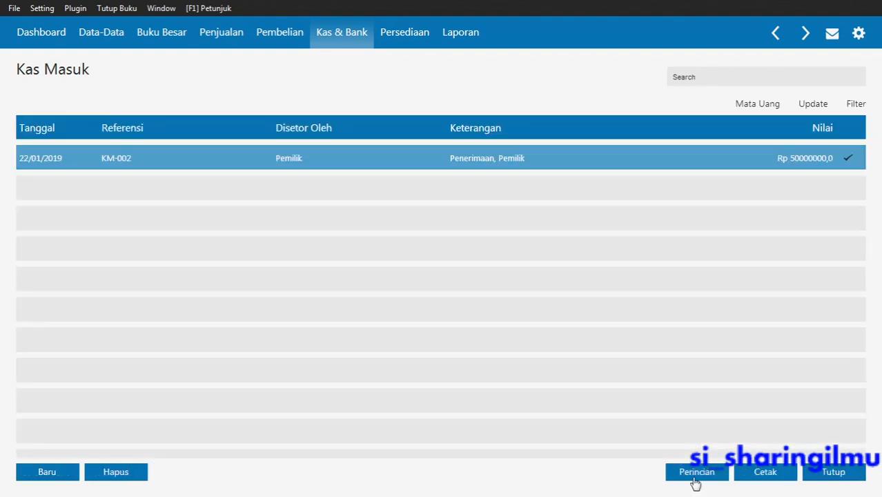
Switch to Foxit Reader and find the Dokumen 3 cash payment KL-001 under Kas Keluar on page 81.
key(alt+Tab)
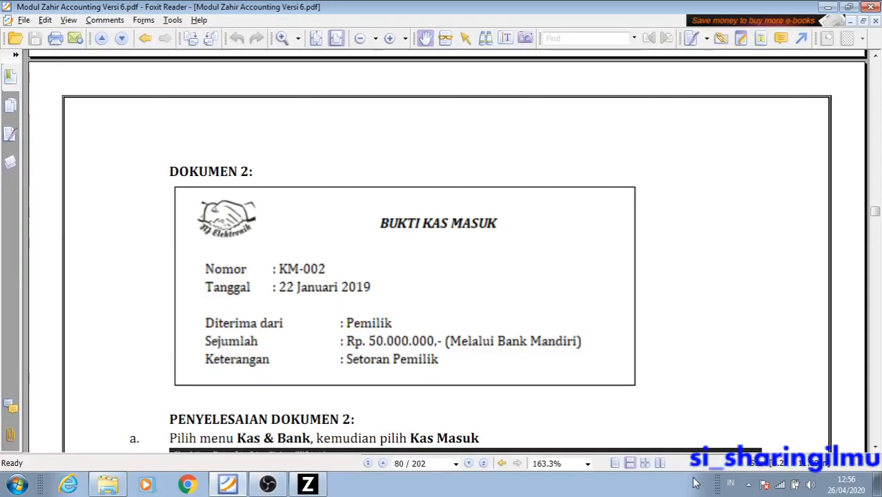
scroll(495, 204, down, 3)
scroll(495, 204, down, 20)
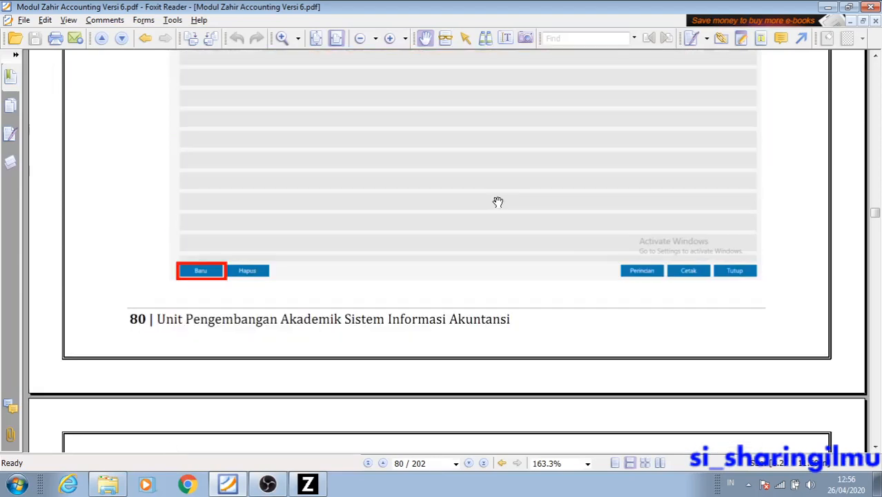
scroll(499, 202, down, 5)
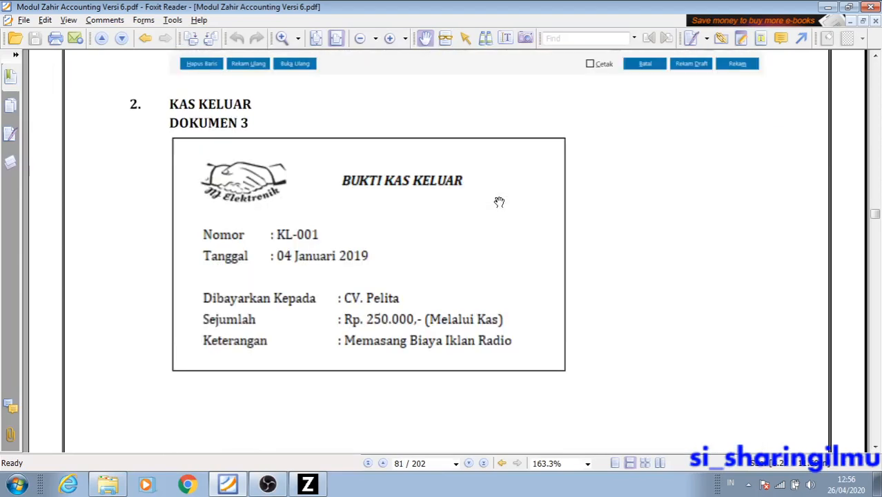
Switch to Zahir Accounting, close the Kas Masuk list and start a new Kas Keluar transaction.
scroll(499, 201, down, 1)
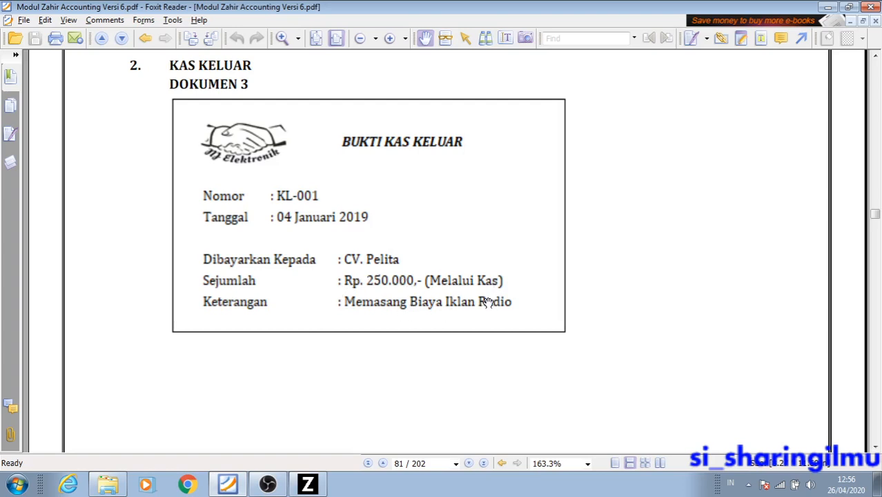
key(alt+Tab)
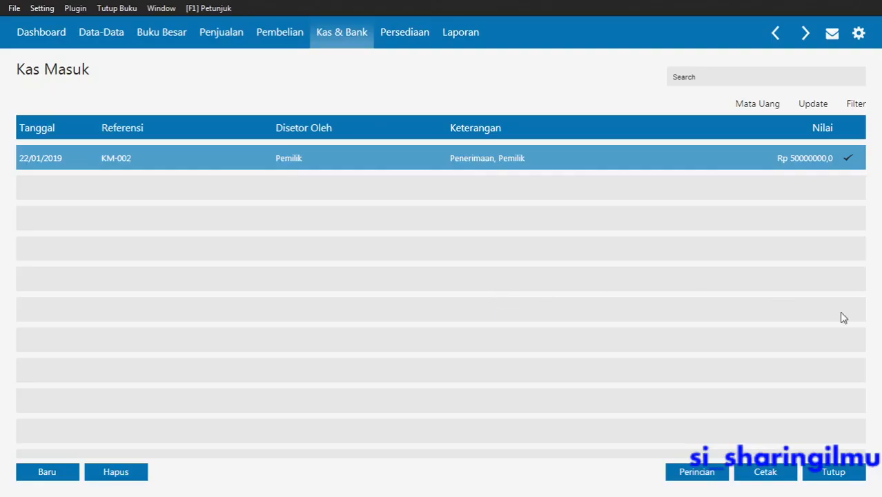
click(848, 477)
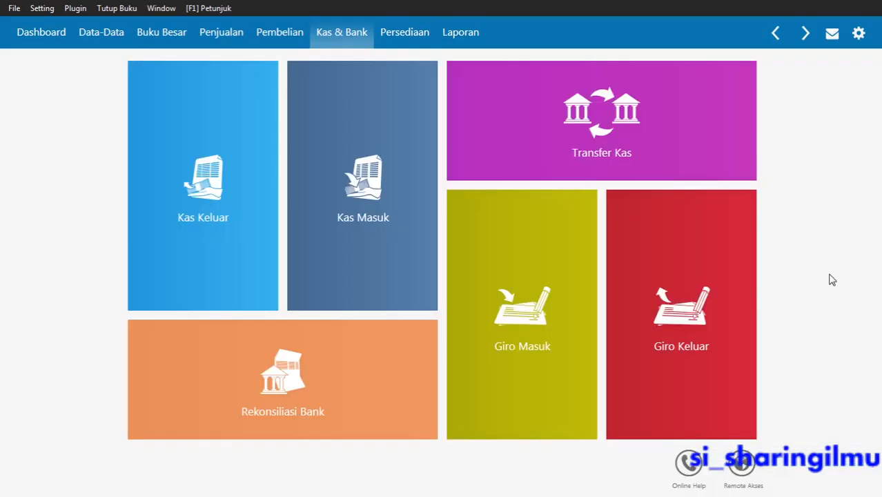
mouse_move(219, 208)
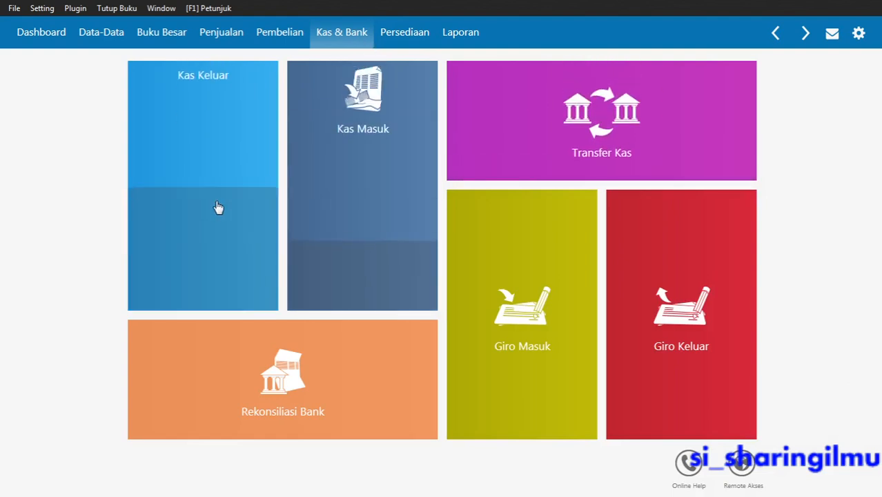
click(212, 203)
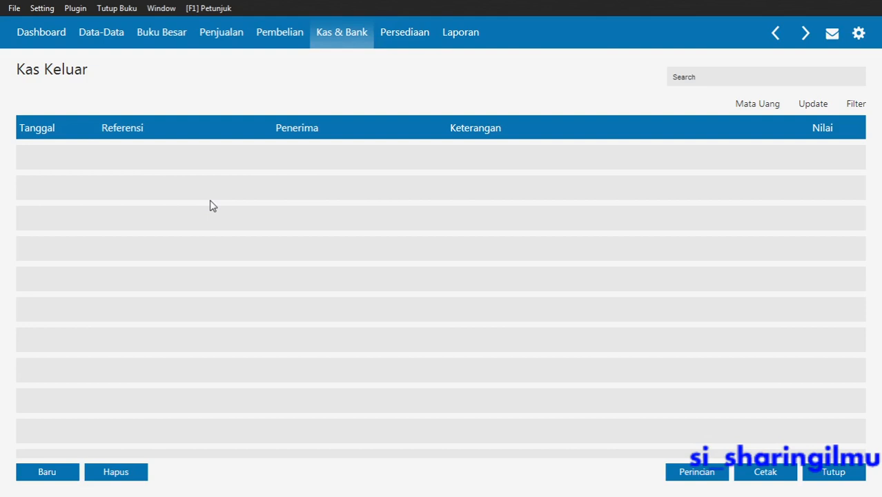
click(42, 472)
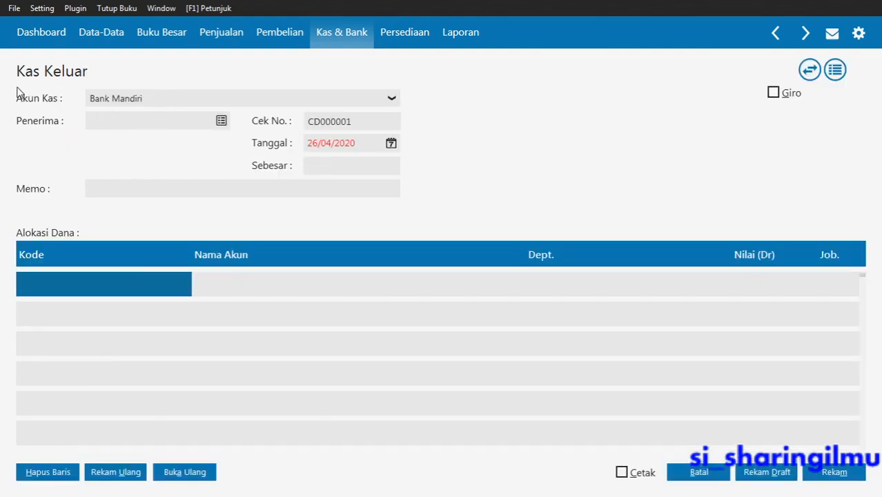
Set the payment's Akun Kas to Kas and, after checking Dokumen 3, choose CV. Pelita as Penerima.
click(378, 102)
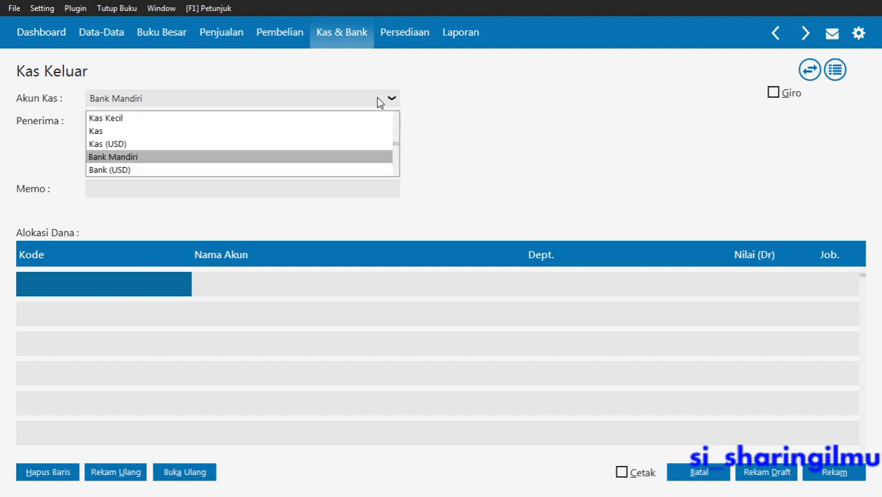
click(103, 132)
key(alt+Tab)
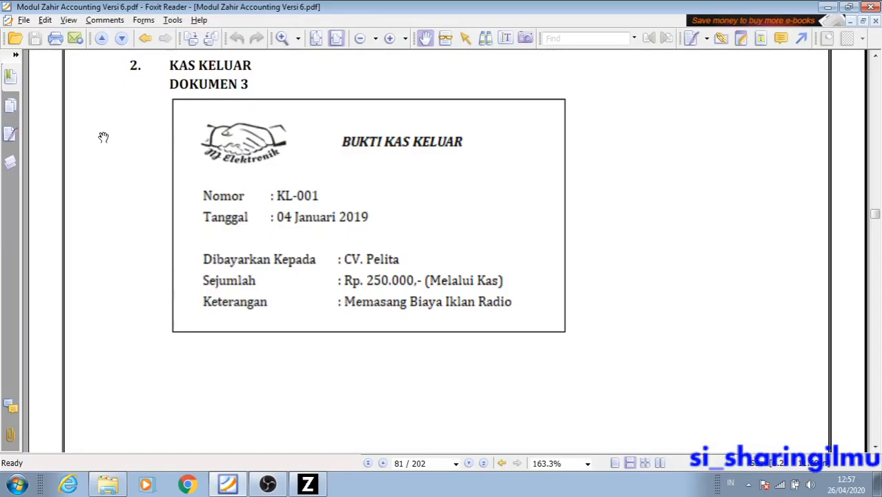
key(alt+Tab)
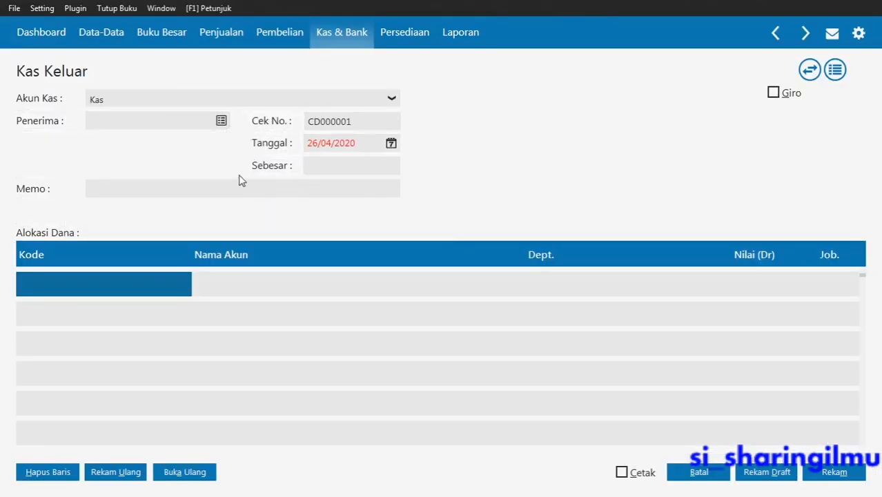
click(221, 121)
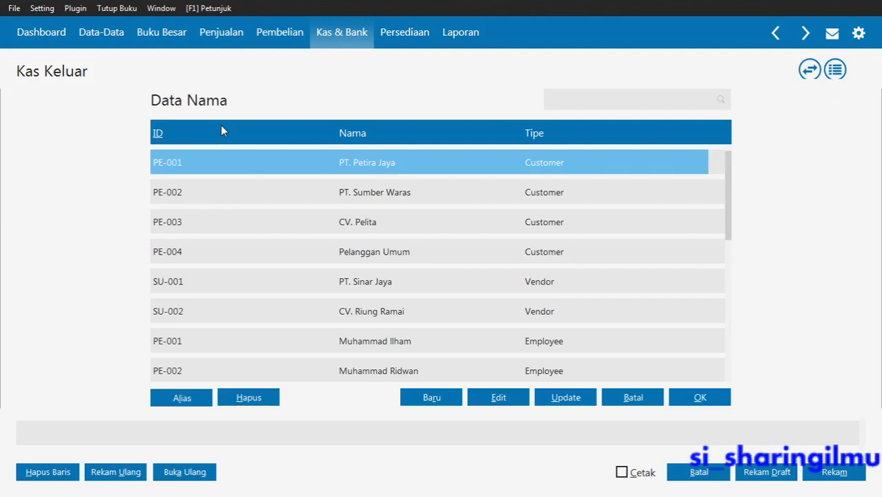
double_click(372, 222)
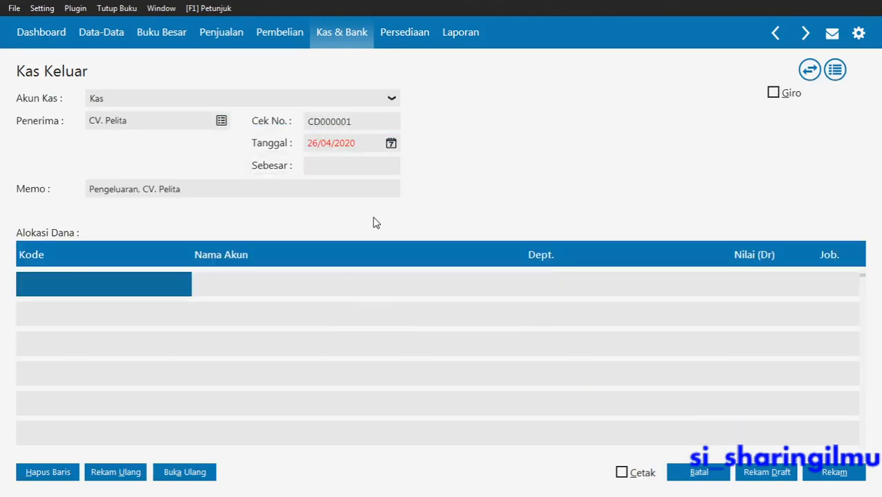
Set the payment's Cek No. to KL-001 and its Tanggal to 04/01/2019.
double_click(330, 121)
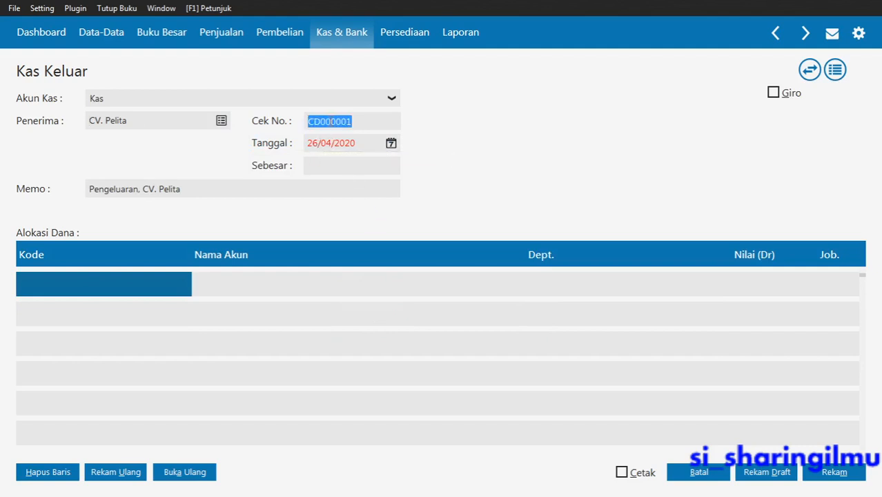
text(KL-00)
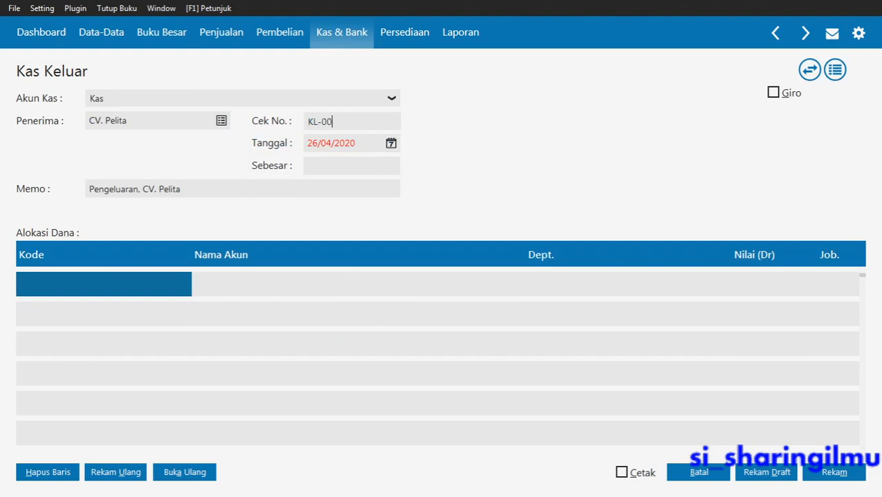
text(1)
key(Tab)
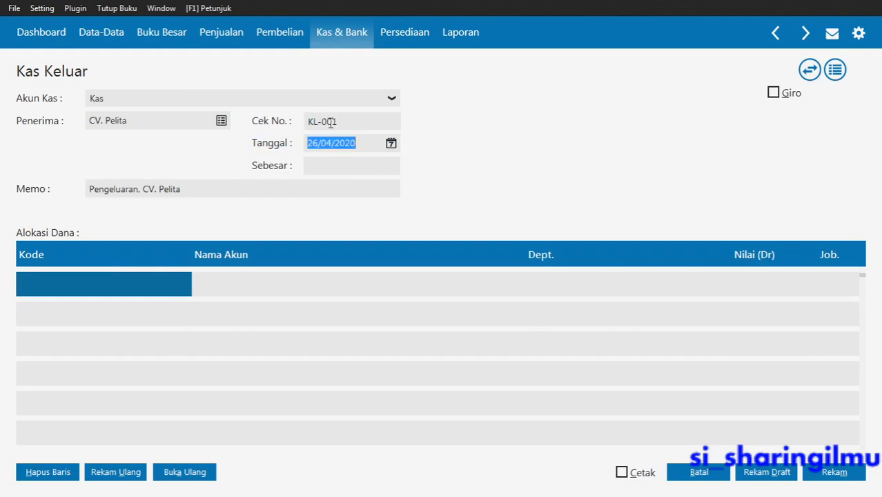
text(04/)
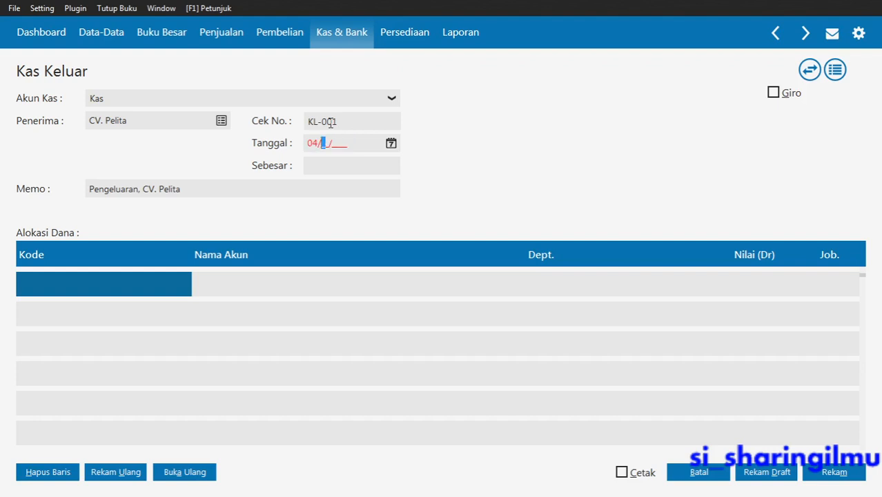
key(Escape)
text(04/01/2019)
key(Tab)
Check the Keterangan in Dokumen 3 and allocate the first Alokasi Dana row to account 610000050, Promosi dan Iklan.
click(165, 278)
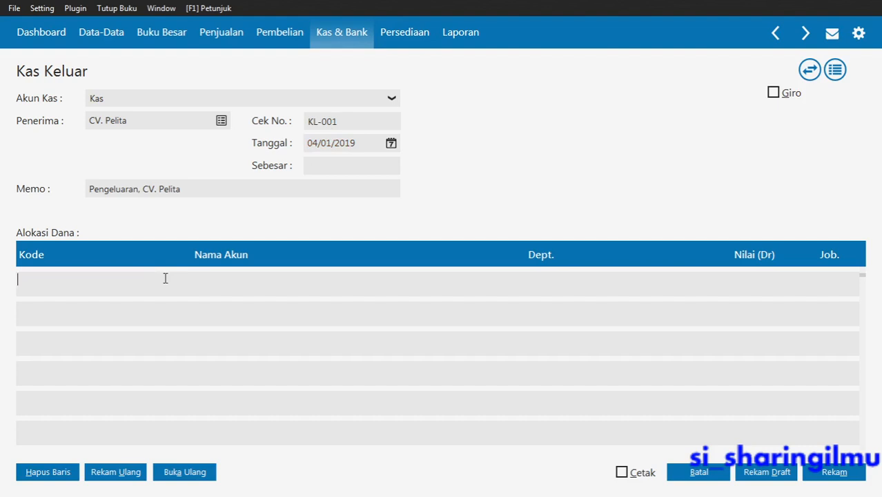
key(alt+Tab)
drag(344, 295, 345, 302)
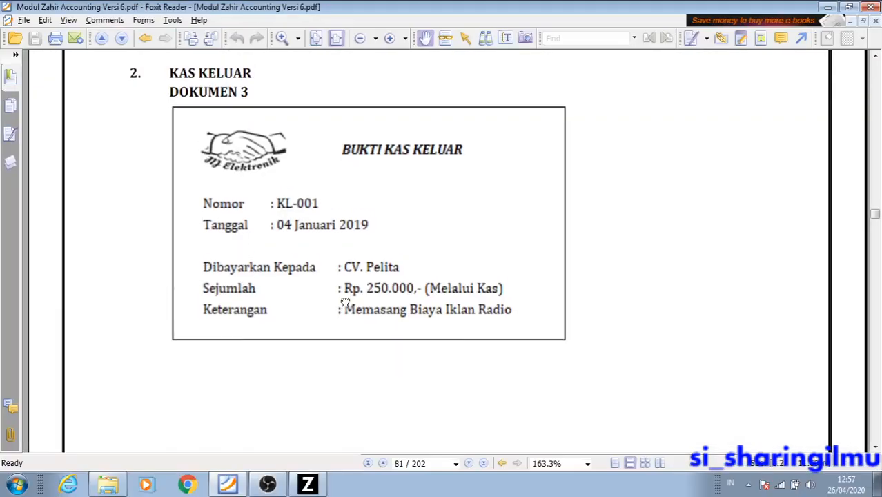
key(alt+Tab)
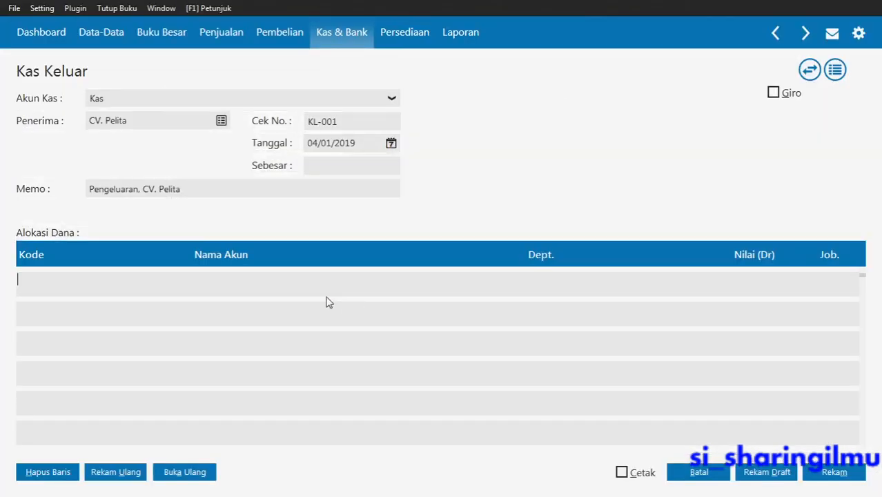
double_click(104, 290)
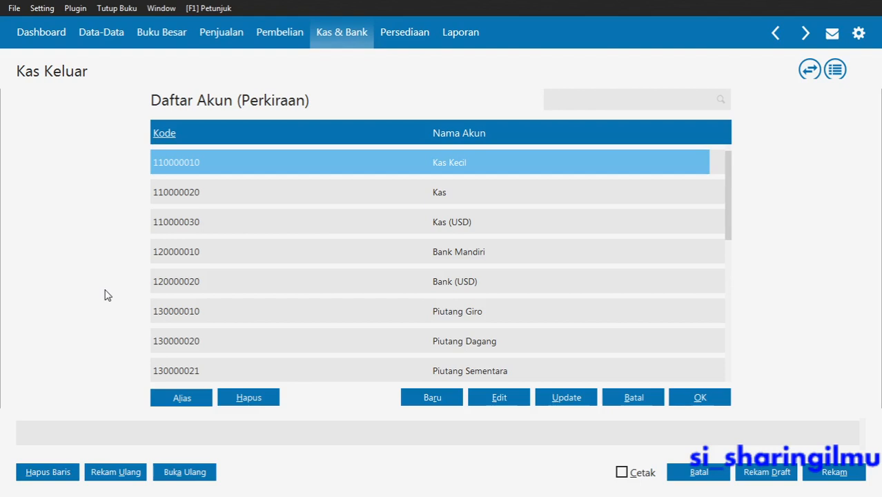
scroll(506, 256, down, 13)
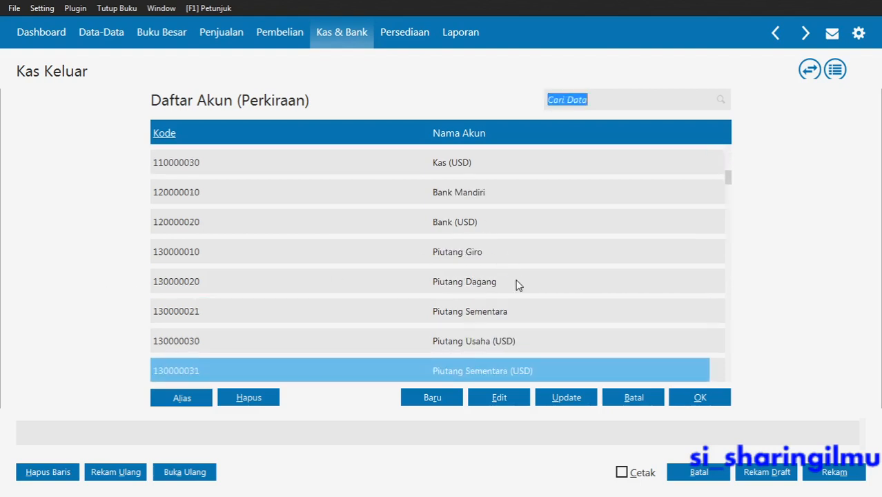
scroll(519, 286, down, 20)
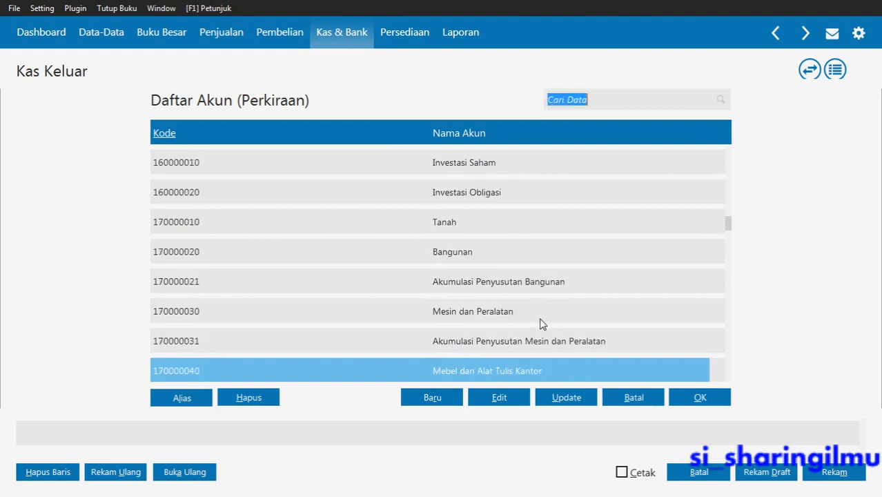
scroll(543, 327, down, 20)
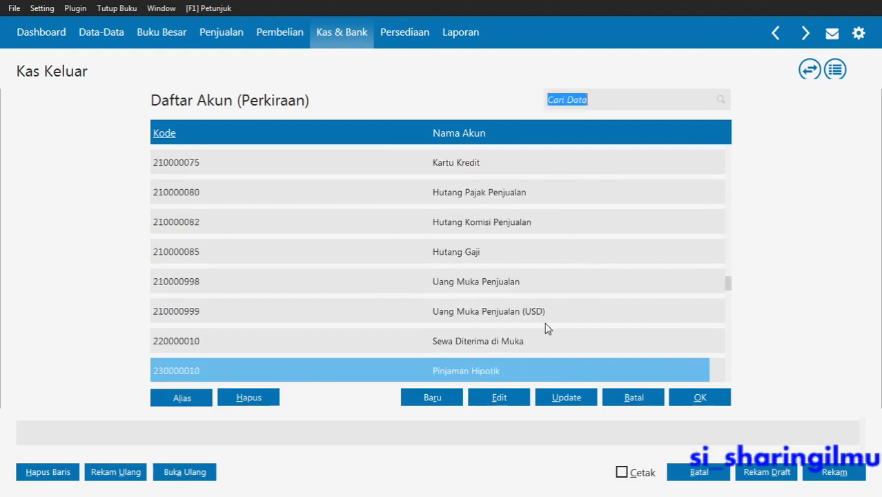
scroll(266, 364, down, 12)
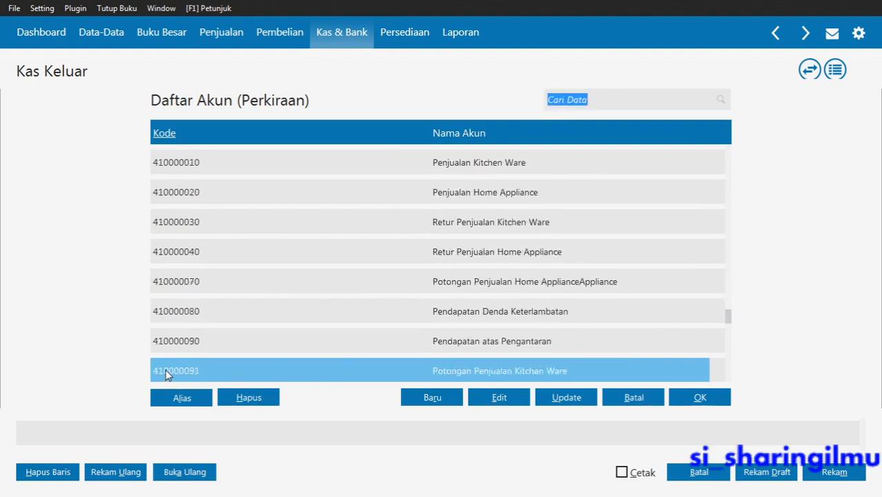
scroll(167, 374, down, 7)
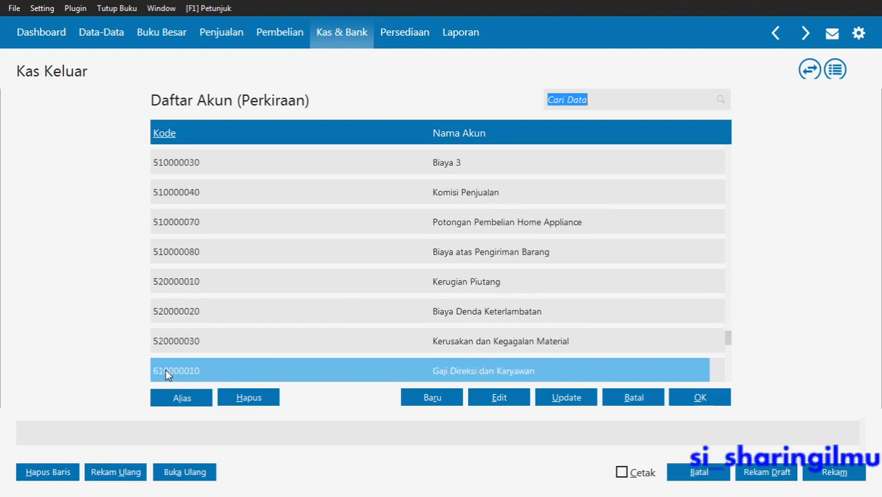
scroll(167, 373, down, 2)
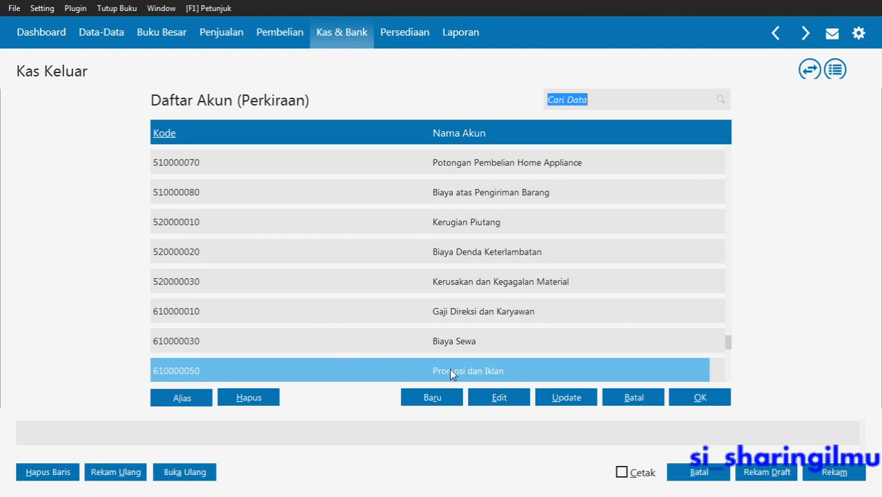
scroll(455, 371, down, 1)
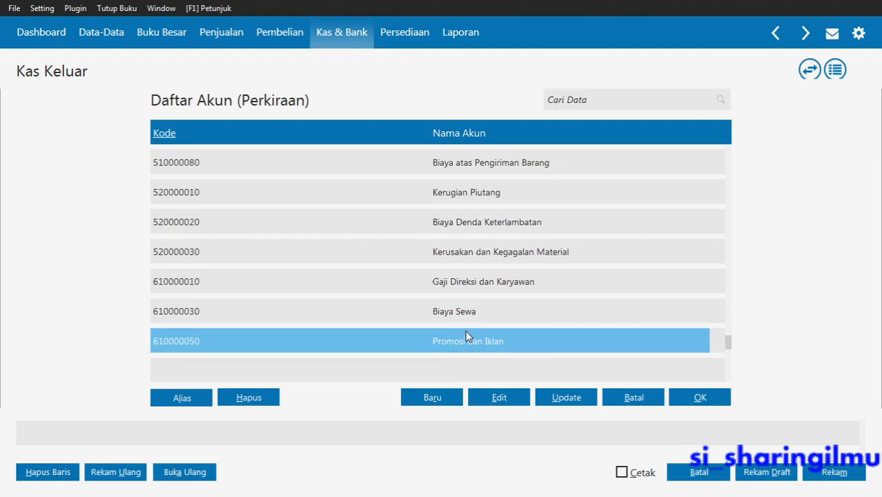
double_click(462, 344)
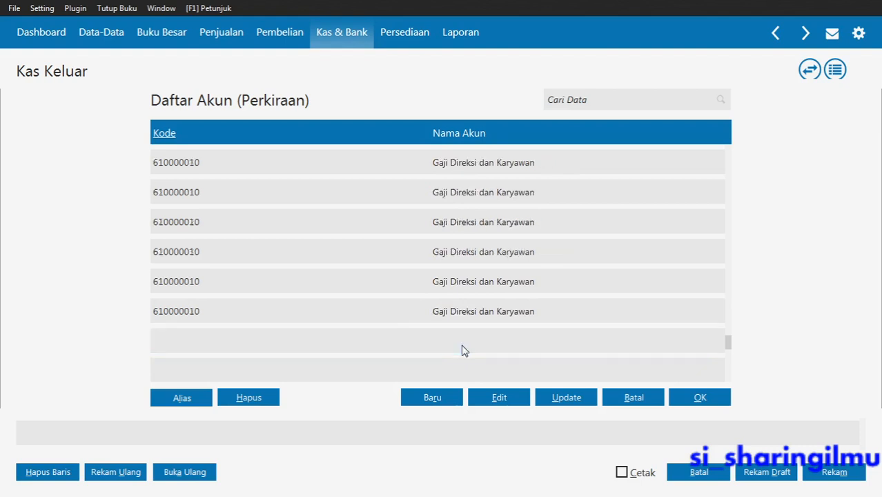
Set the Promosi dan Iklan row's debit value to 250000 and fill the payment's Sebesar amount from it.
key(Tab)
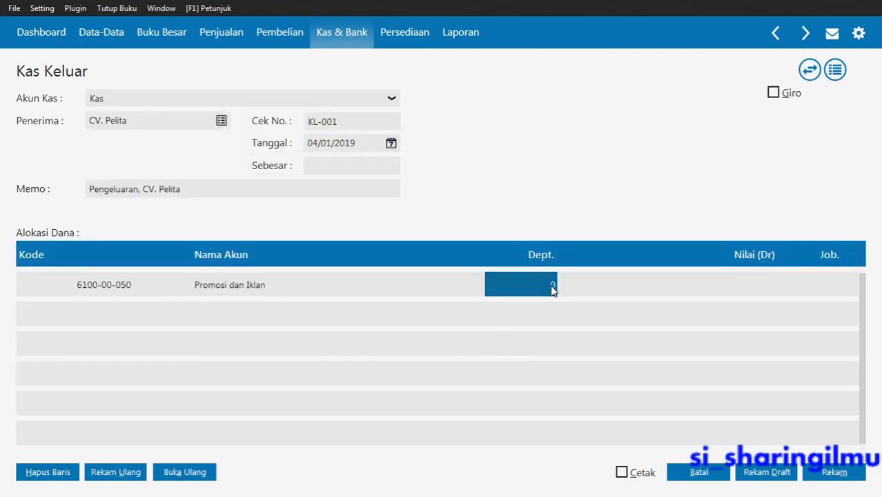
key(Tab)
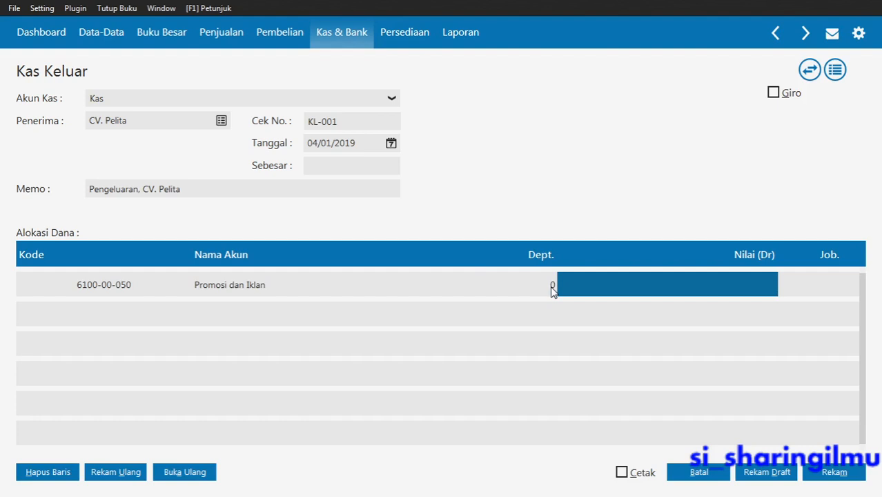
text(2)
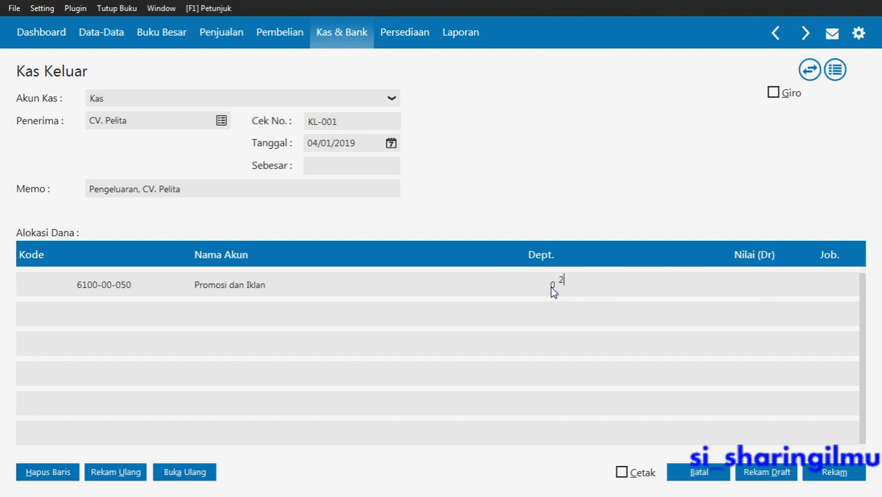
text(50000)
key(Tab)
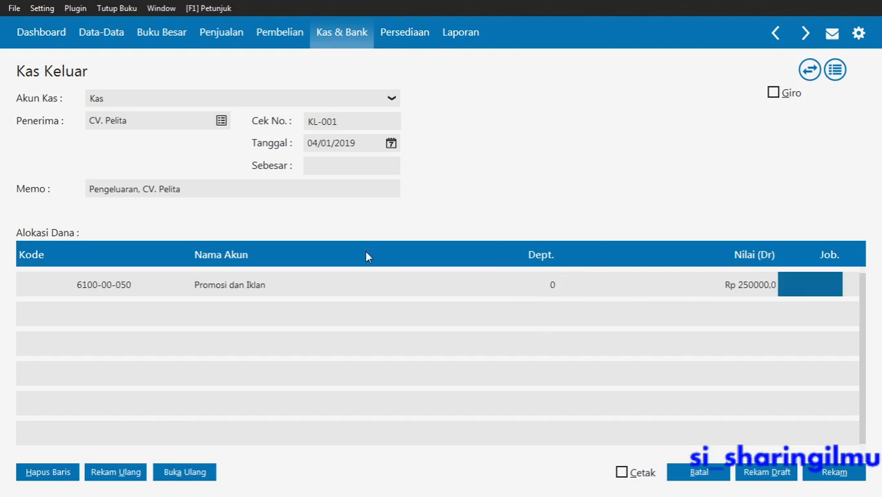
click(327, 165)
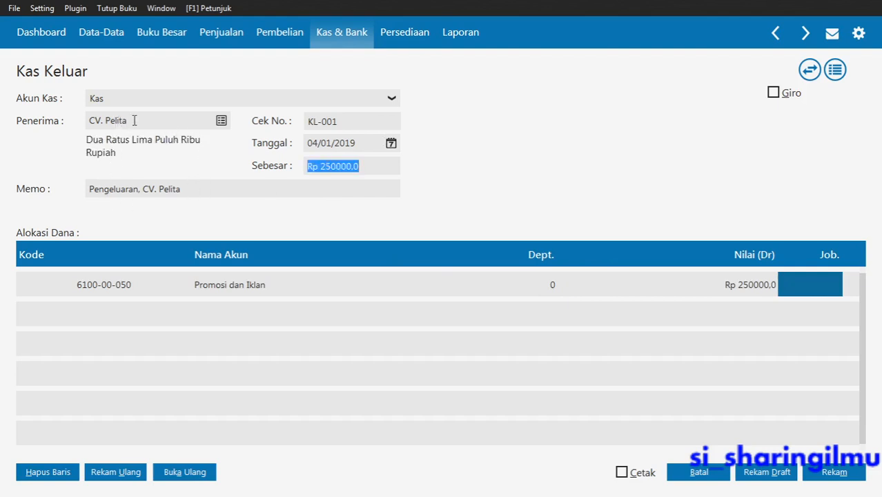
Set the payment's Memo to "Memasang Biaya Iklan Radio" as given in Dokumen 3, then record the payment and leave the entry form.
click(188, 189)
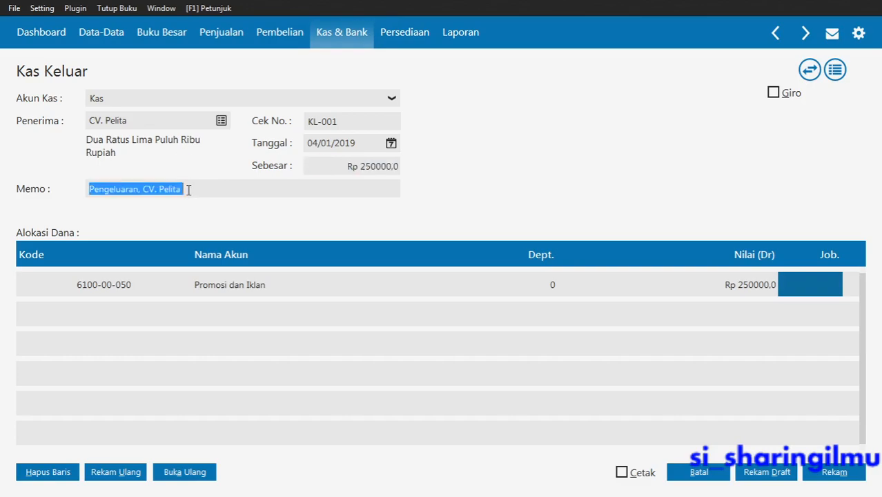
key(alt+Tab)
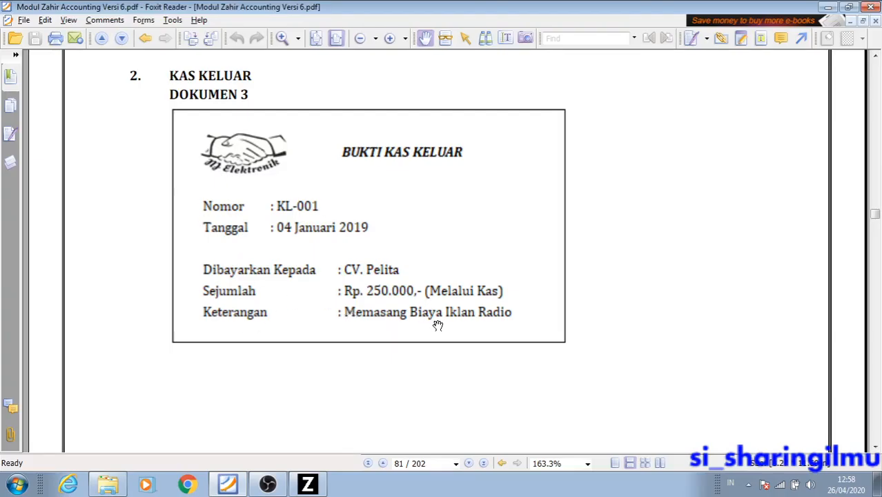
key(alt+Tab)
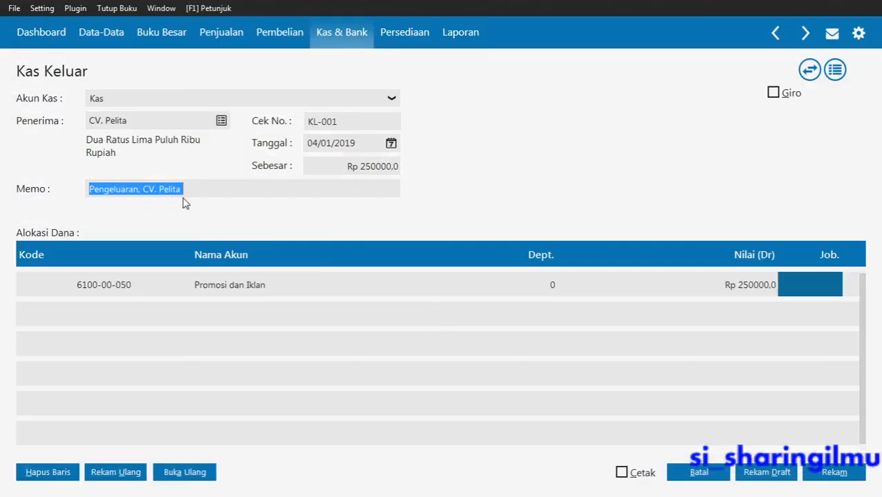
text(mM)
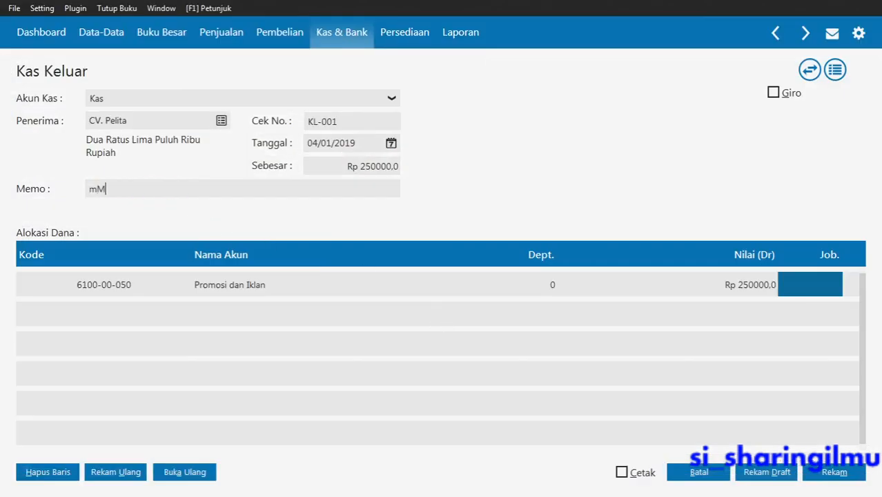
key(BackSpace)
key(BackSpace)
text(Memasang Biaay)
key(BackSpace)
key(BackSpace)
text(ya )
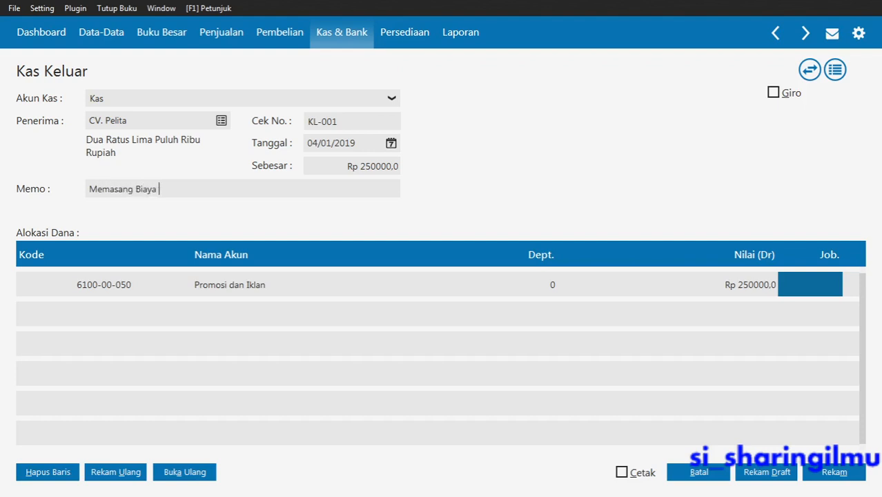
text(Iklan Radia)
key(BackSpace)
text(0)
key(BackSpace)
text(o)
click(834, 471)
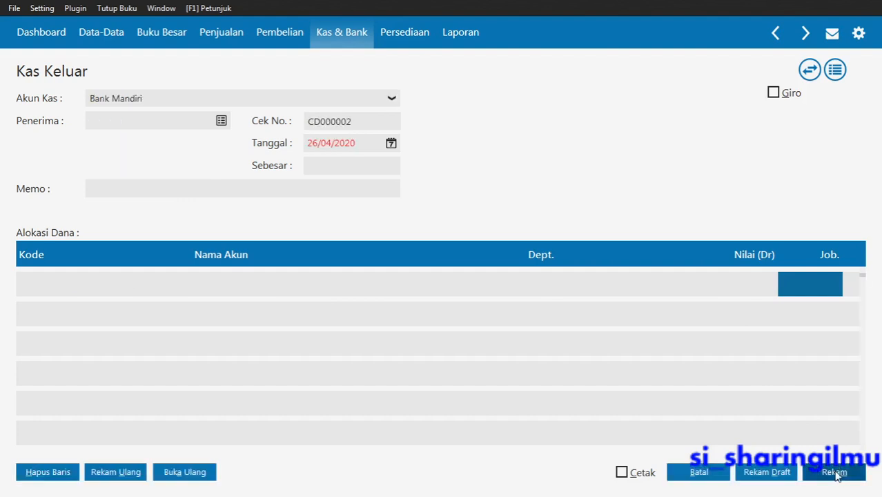
click(695, 477)
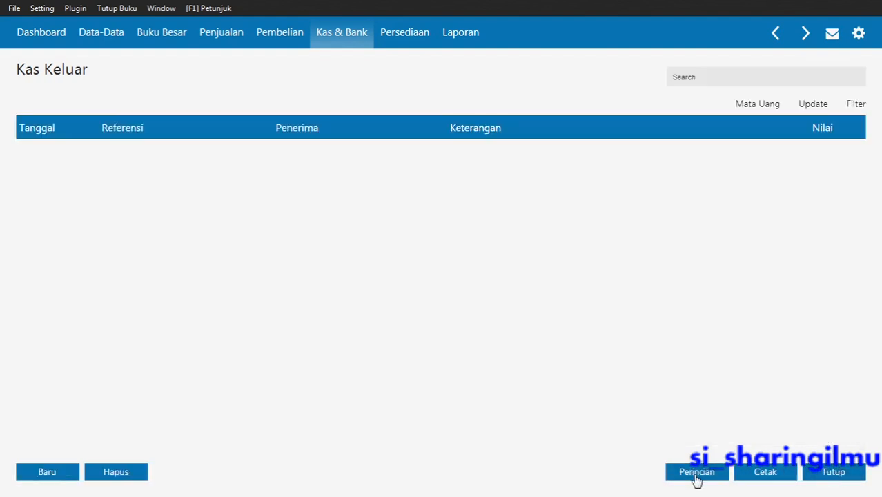
Switch to the module in Foxit Reader, review the Dokumen 3 solution and read the cash payment details in Dokumen 4.
key(alt+Tab)
key(Tab)
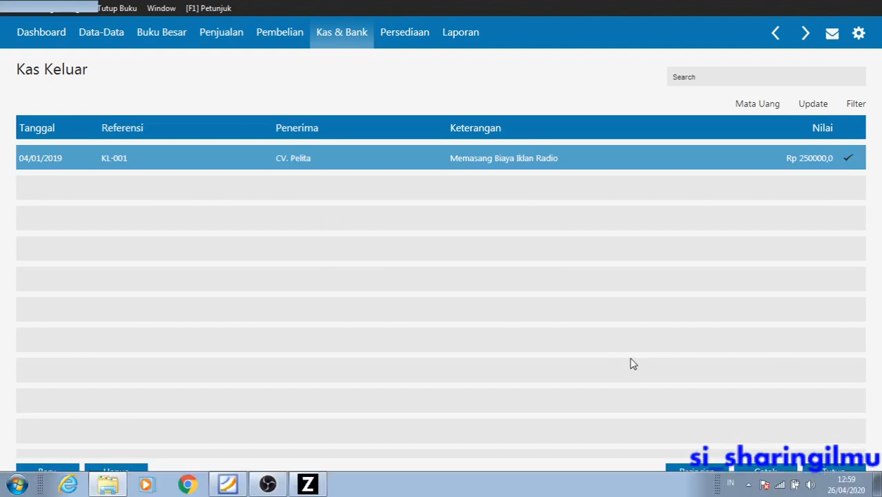
key(alt+Tab)
key(Tab)
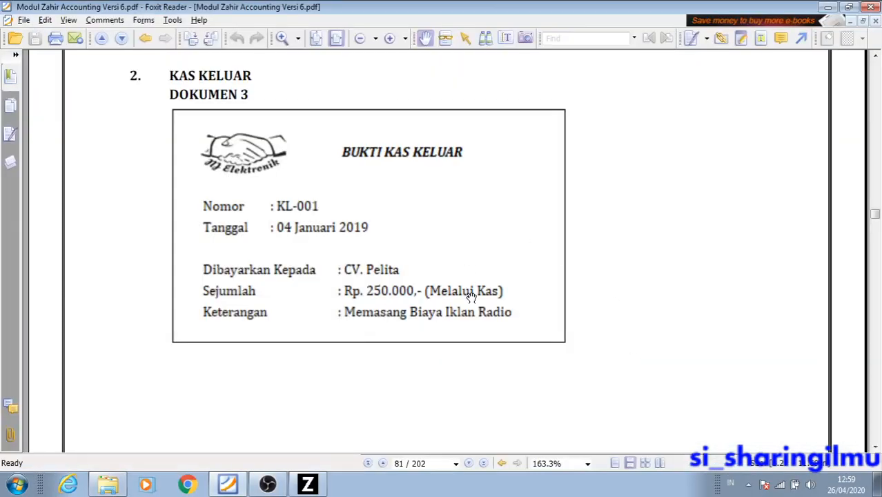
scroll(474, 298, down, 3)
scroll(474, 298, down, 10)
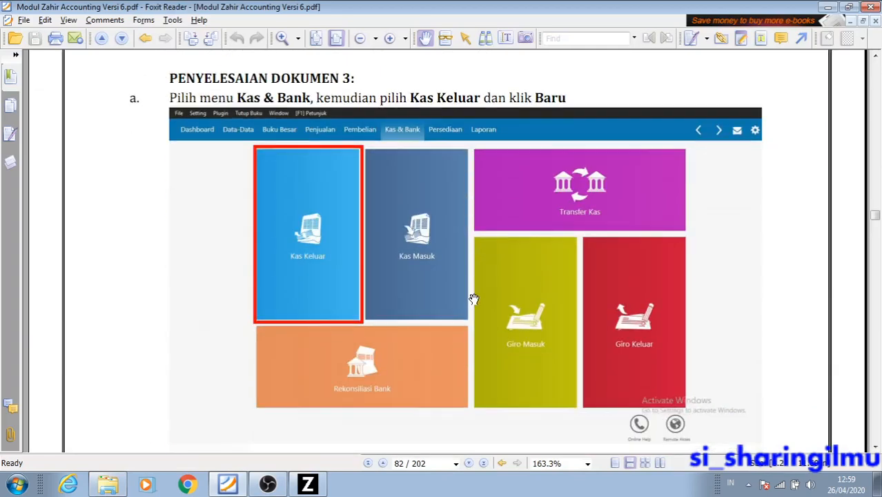
scroll(474, 300, down, 12)
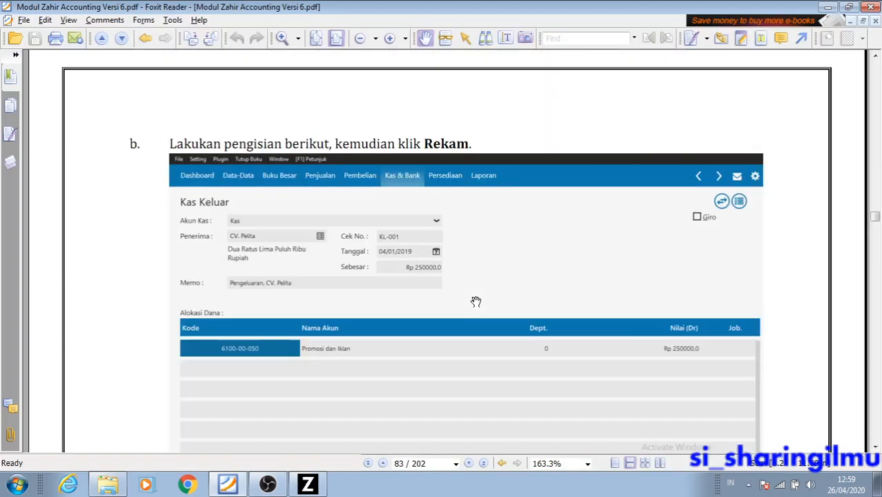
scroll(477, 302, up, 1)
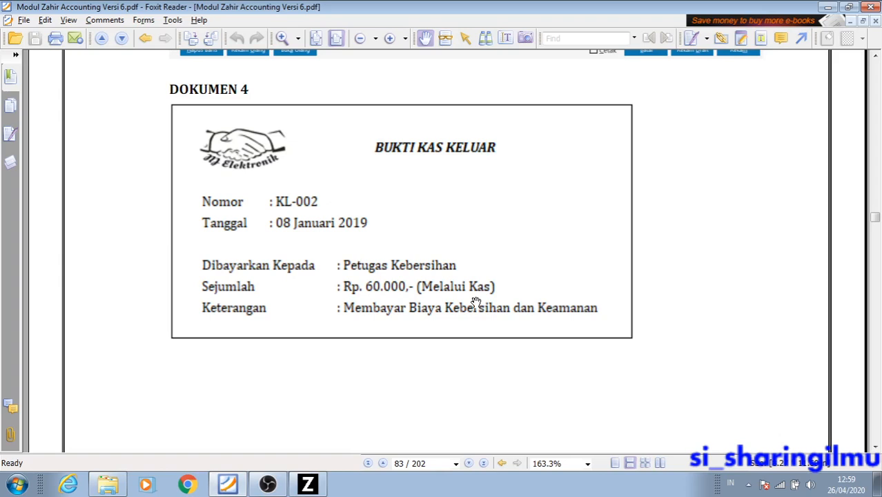
key(alt+Tab)
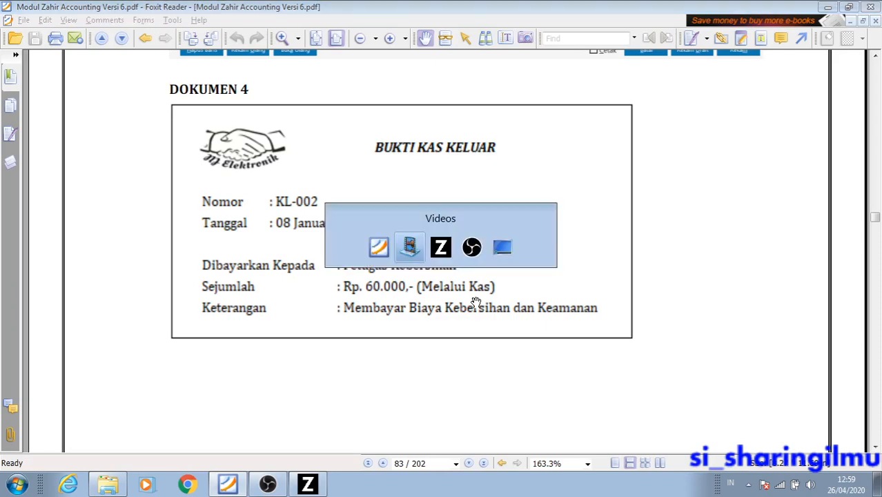
key(alt+Tab)
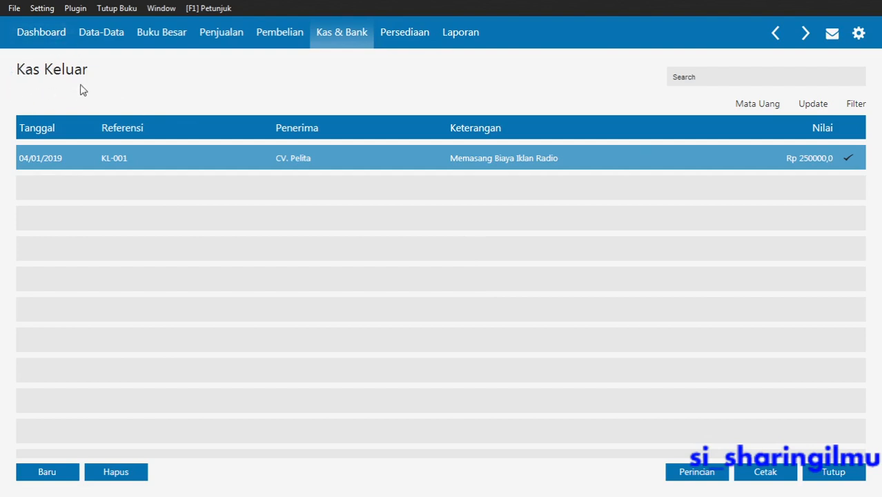
Start a new Kas Keluar payment in Zahir Accounting and set its Akun Kas to Kas.
click(46, 472)
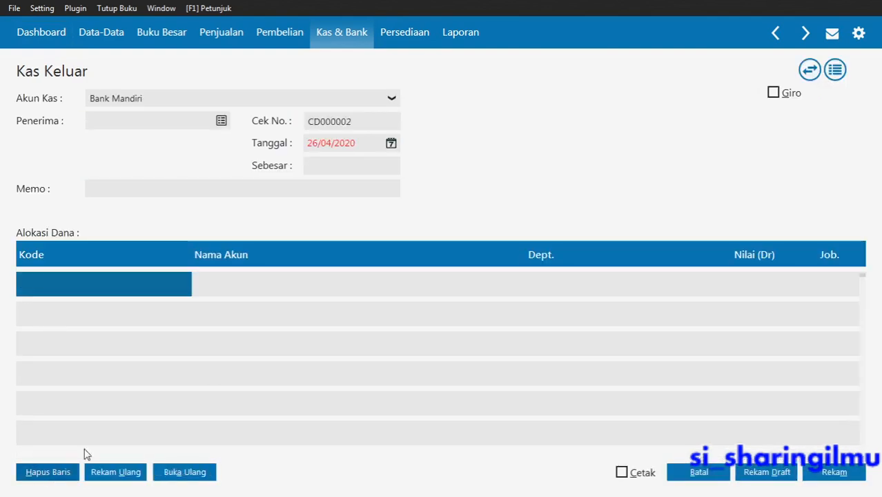
click(178, 106)
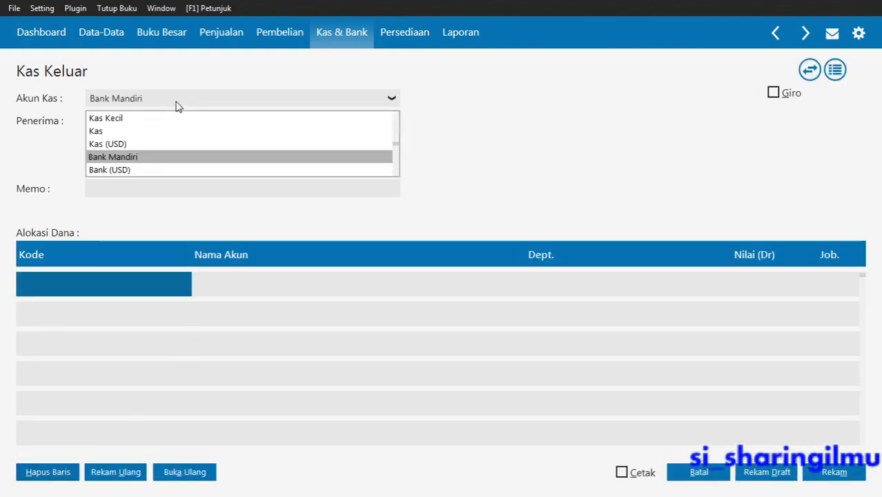
click(122, 133)
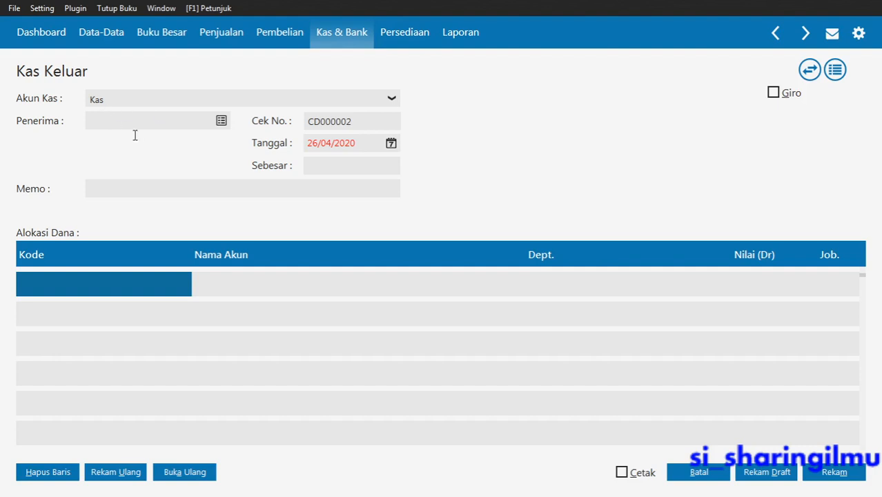
Choose Petugas Kebersihan from the Data Nama list as the payment's Penerima.
click(145, 123)
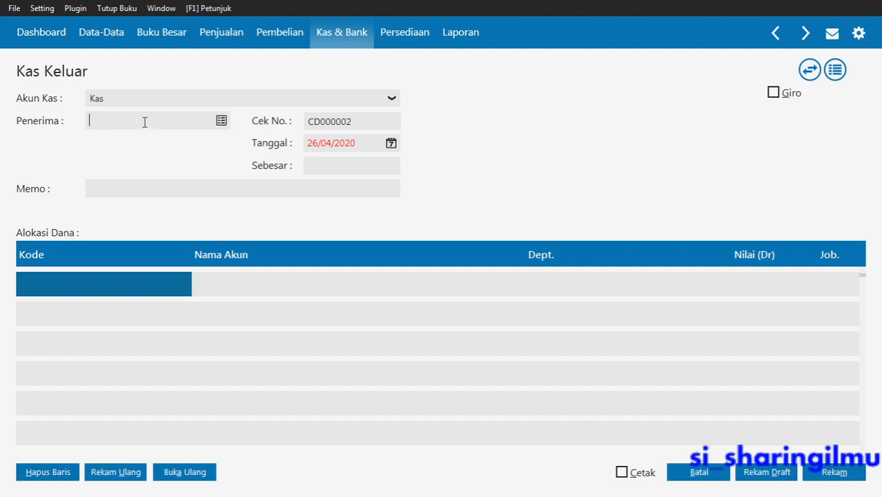
click(222, 121)
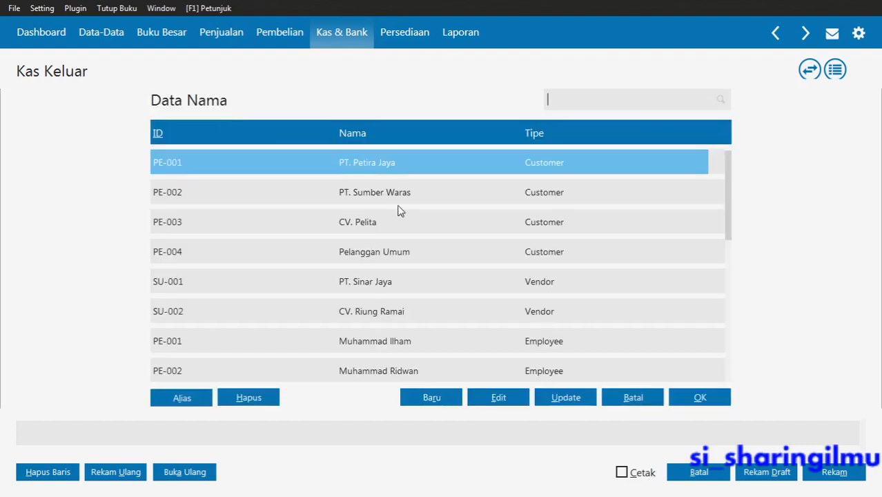
key(Down)
key(Down)
key(Down)
key(Down)
key(Down)
key(Down)
key(Down)
key(Down)
key(Down)
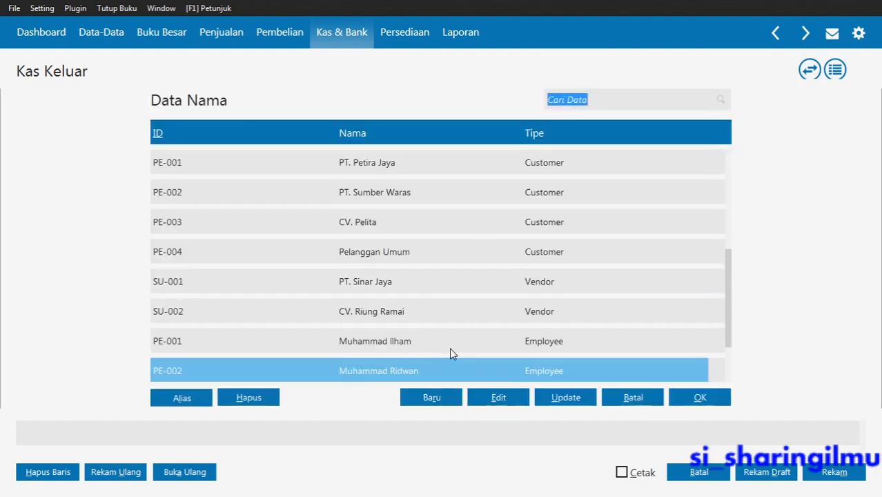
double_click(449, 347)
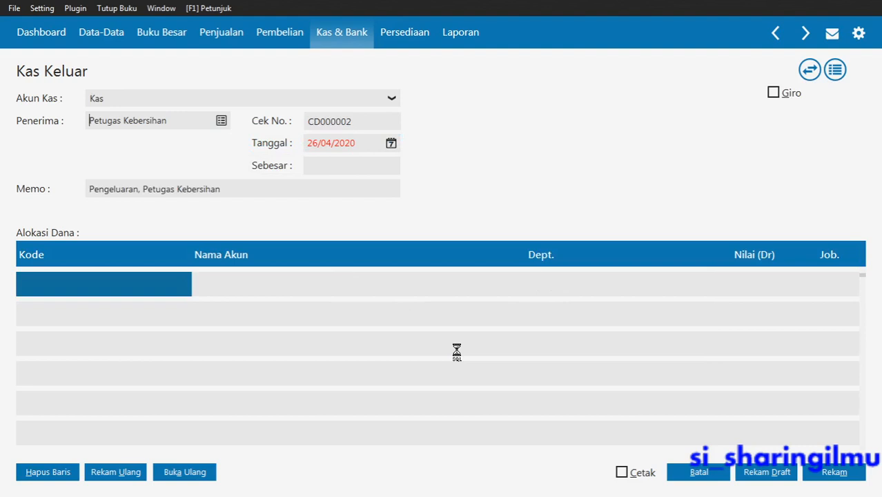
Set the payment's Cek No. to KL-002 and its Tanggal to 08/01/2019.
double_click(360, 123)
text(KL-002)
key(Tab)
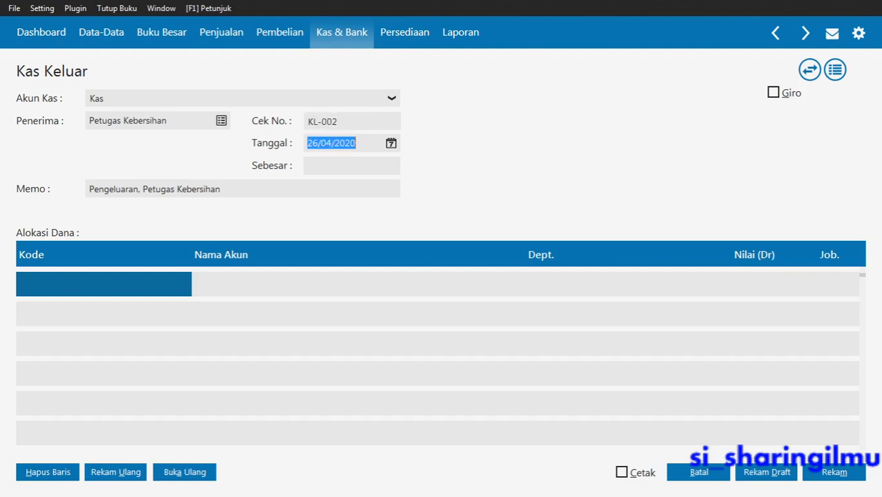
text(08/)
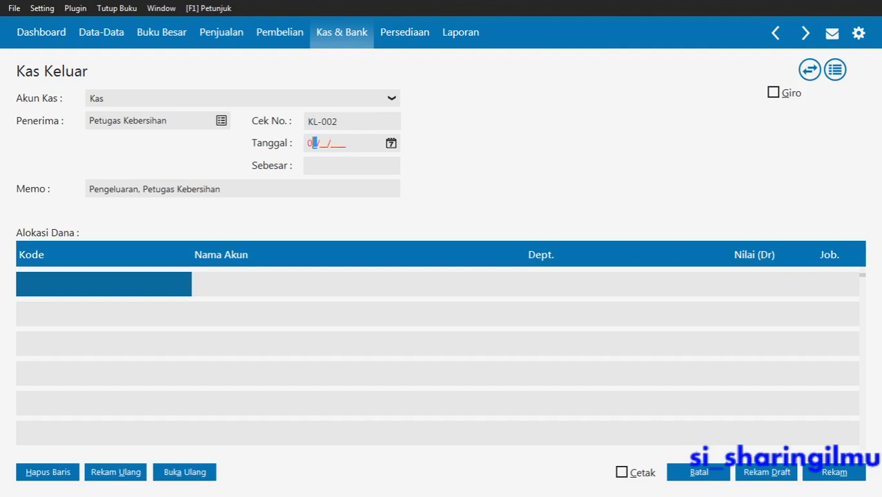
text(01/2019)
key(Tab)
Allocate the payment's first Alokasi Dana line to account 610000061 Biaya Kebersihan dan Keamanan from the Daftar Akun list.
click(91, 288)
double_click(91, 289)
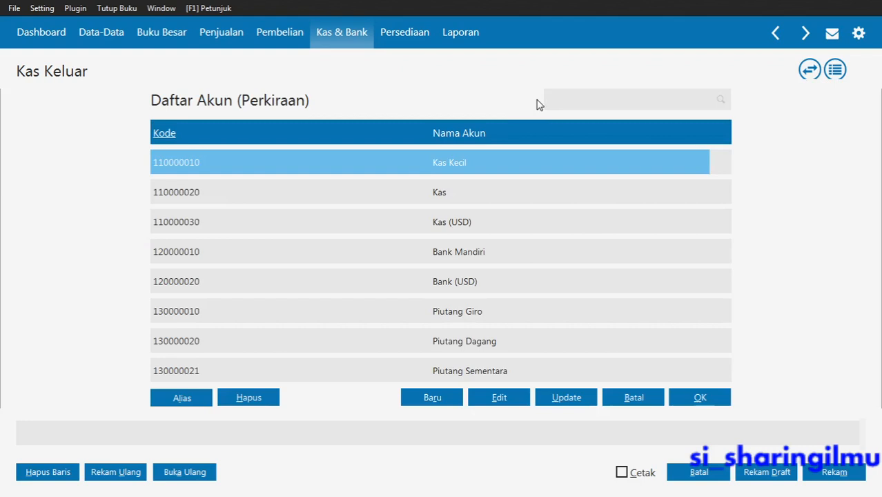
key(Down)
key(Down)
key(Down)
key(Down)
key(Down)
key(Down)
key(Down)
key(Down)
key(Down)
key(Down)
key(Down)
key(Down)
key(Down)
key(Down)
key(Down)
key(Down)
key(Down)
key(Down)
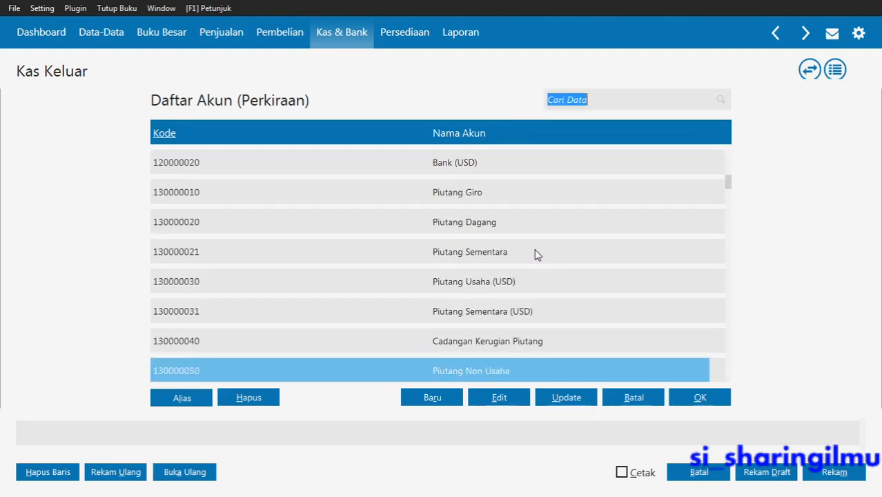
key(Down)
key(Down)
key(Down)
key(Down)
key(Down)
key(Down)
key(Down)
key(Down)
key(Down)
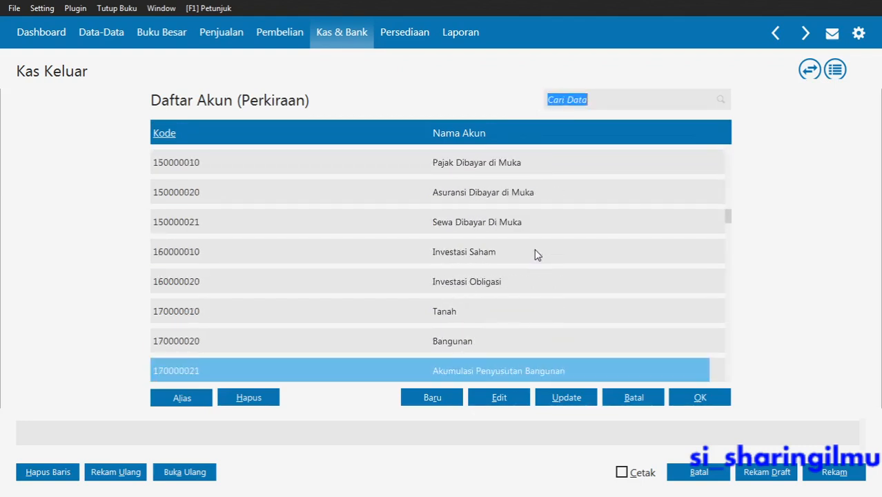
key(Down)
key(Down)
key(Down)
key(Down)
key(Down)
key(Down)
key(Down)
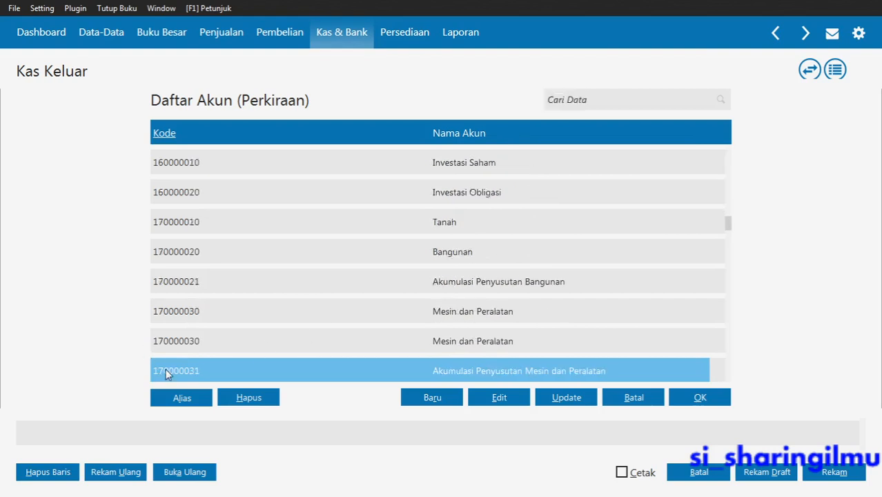
key(Down)
key(Down)
key(Down)
key(Down)
key(Down)
key(Down)
key(Down)
key(Down)
key(Down)
key(Down)
key(Down)
key(Down)
key(Down)
key(Down)
key(Down)
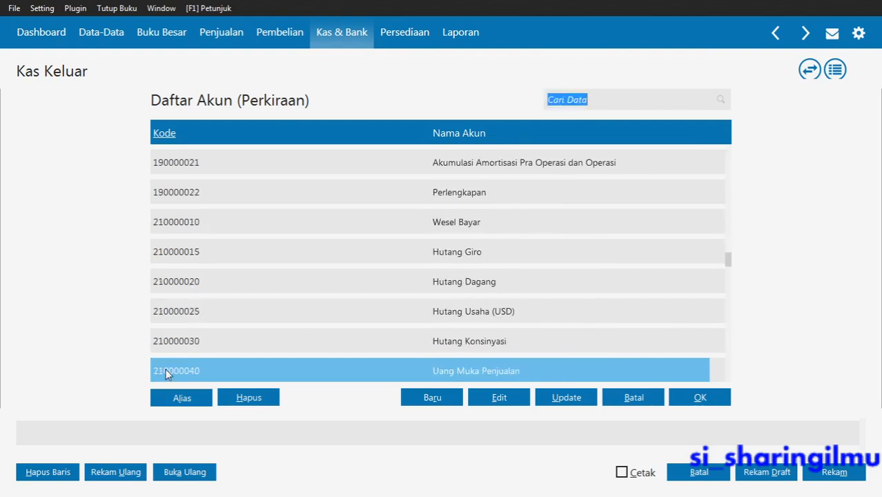
key(Down)
key(Down)
key(Down)
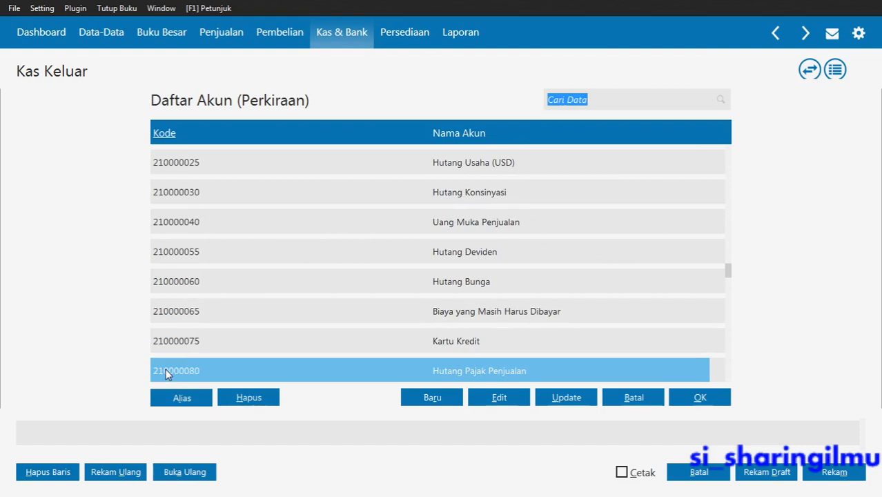
key(Down)
key(Down)
key(Down)
key(Down)
key(Down)
key(Down)
key(Down)
key(Down)
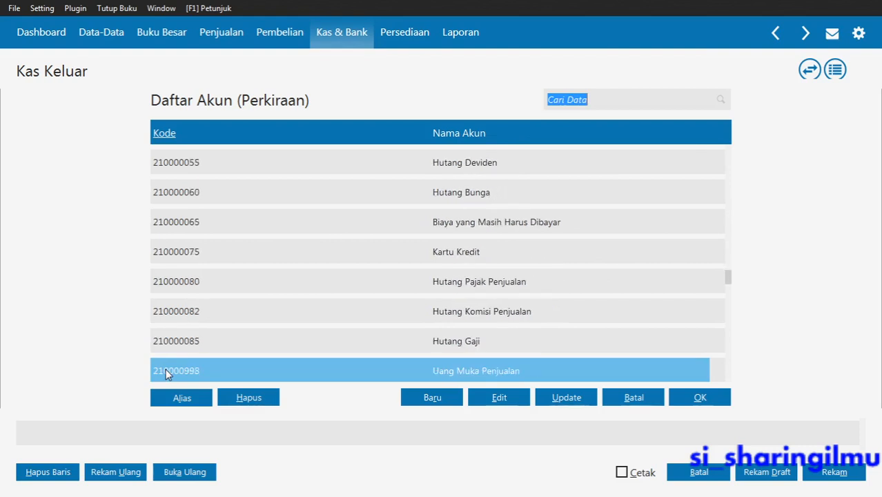
key(Down)
key(Down)
key(Down)
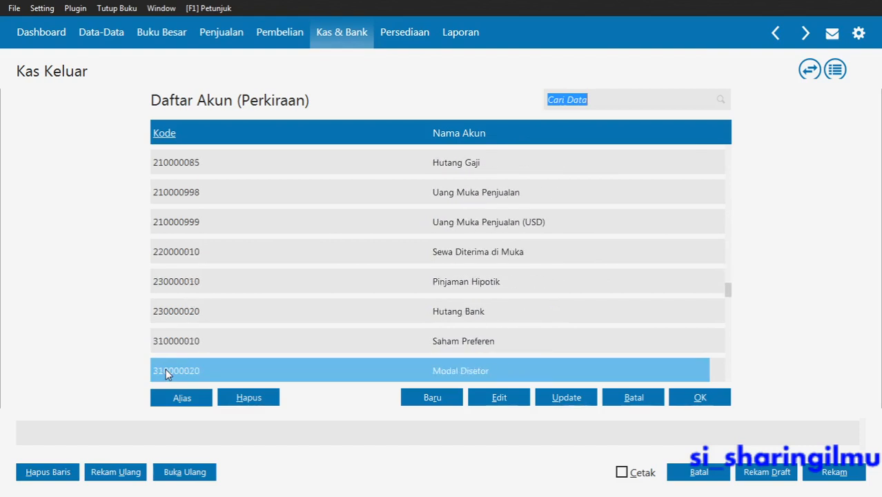
key(Up)
scroll(166, 374, up, 11)
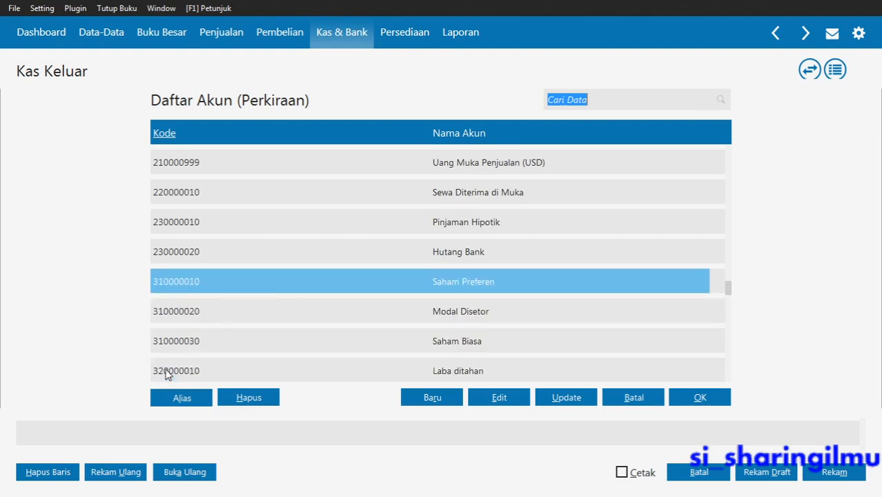
scroll(165, 374, down, 5)
scroll(166, 374, down, 1)
scroll(165, 374, up, 4)
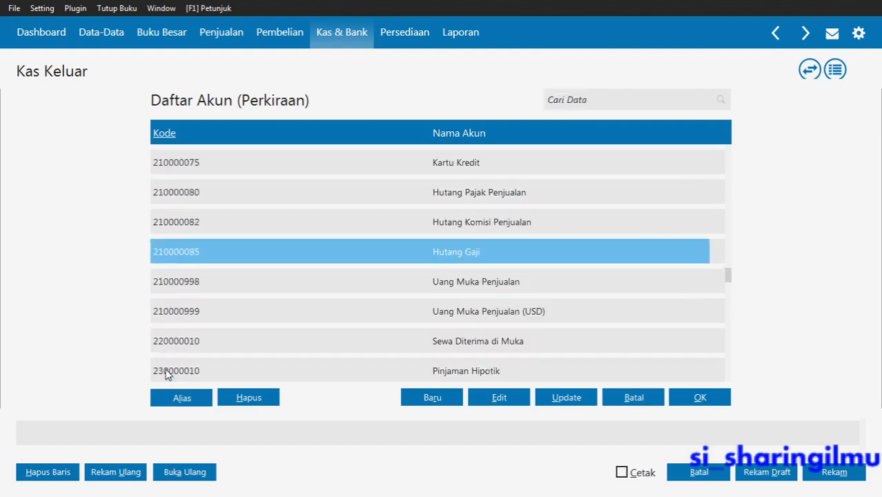
scroll(166, 374, down, 17)
scroll(165, 374, down, 13)
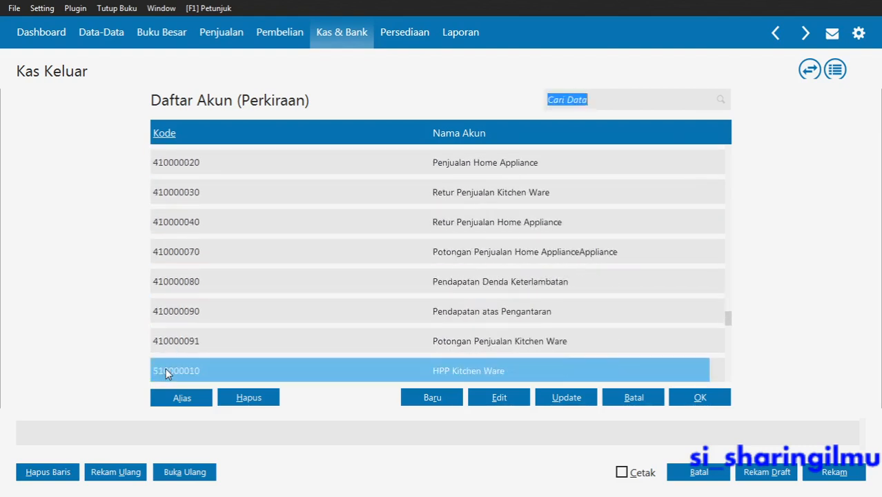
scroll(166, 373, down, 2)
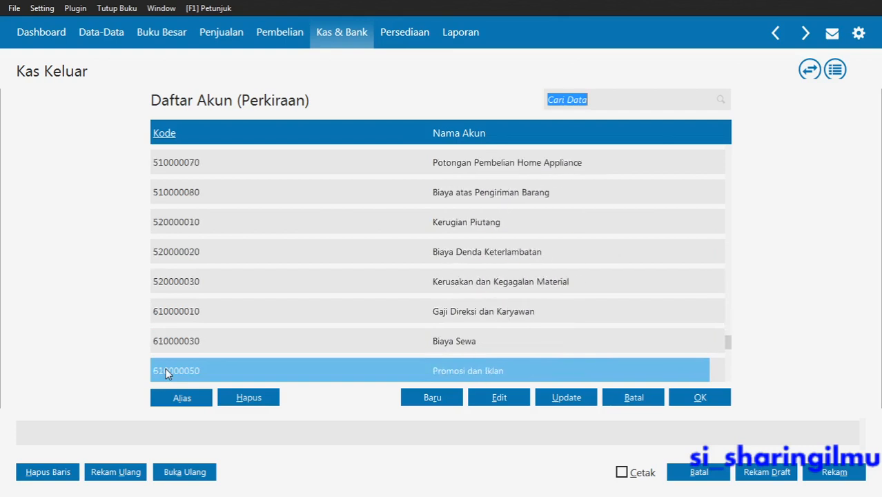
scroll(166, 374, down, 3)
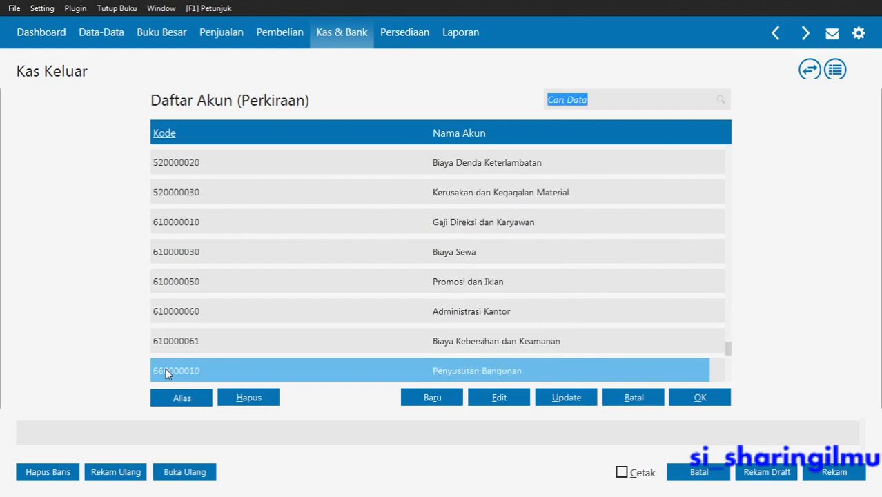
scroll(166, 373, down, 5)
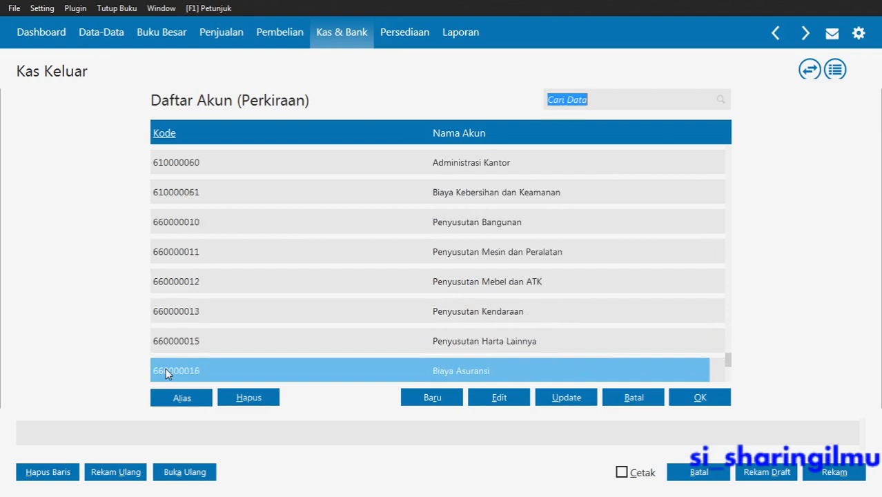
scroll(166, 373, down, 2)
scroll(167, 373, down, 1)
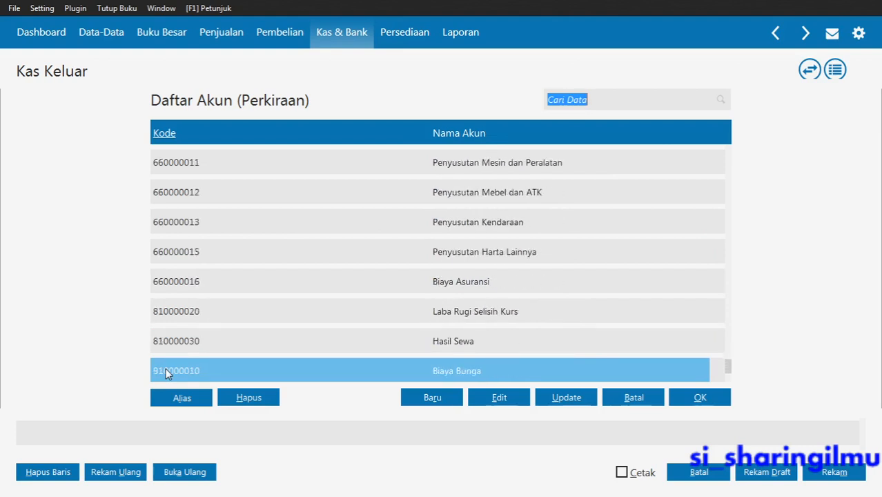
scroll(166, 374, down, 1)
scroll(167, 373, up, 4)
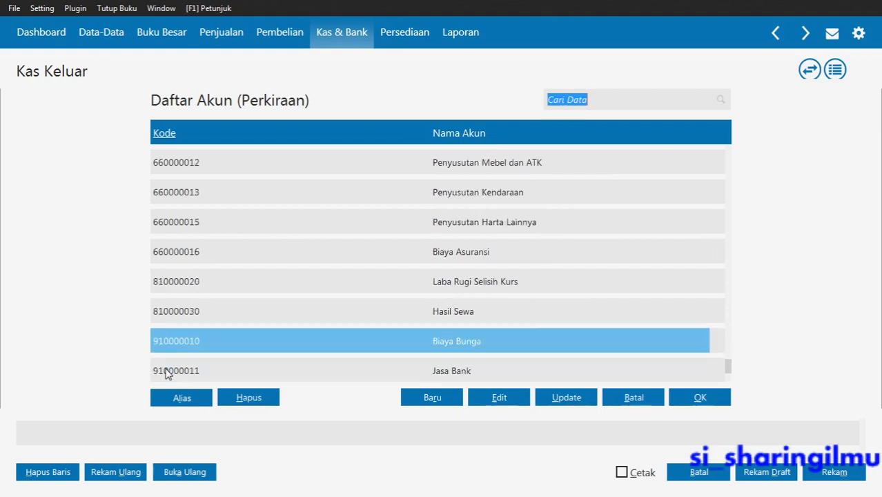
scroll(166, 373, up, 1)
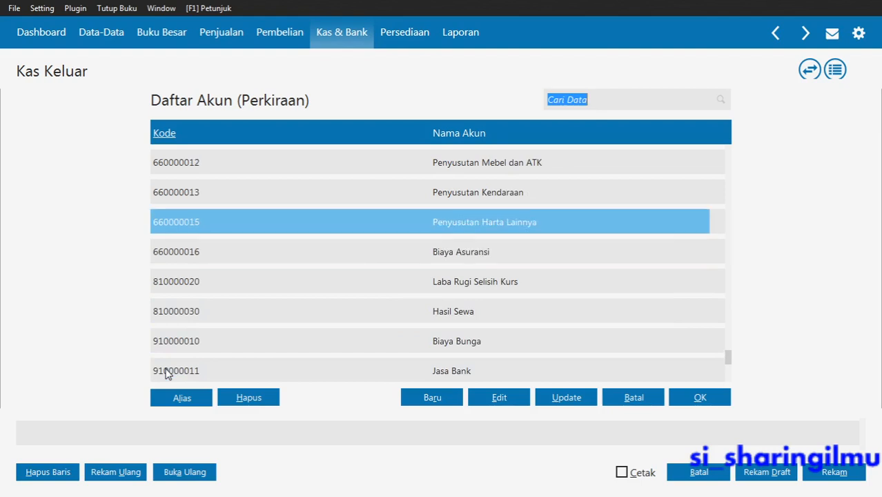
scroll(167, 373, up, 5)
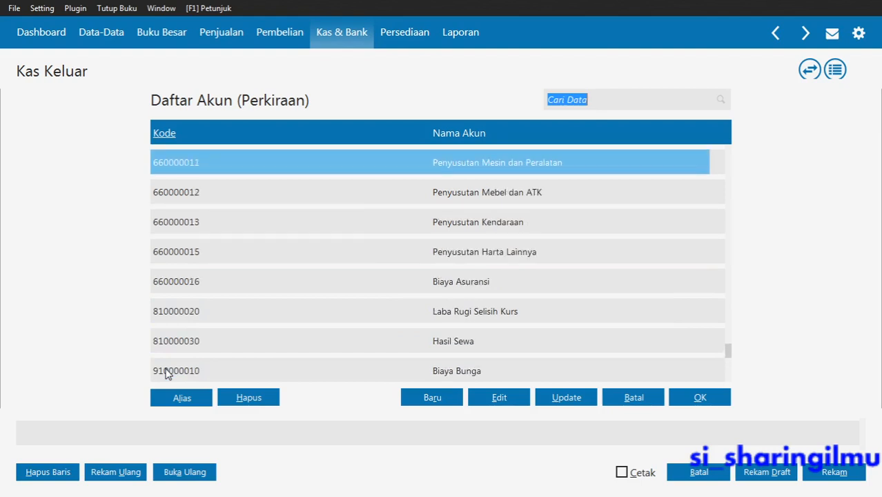
scroll(166, 373, up, 1)
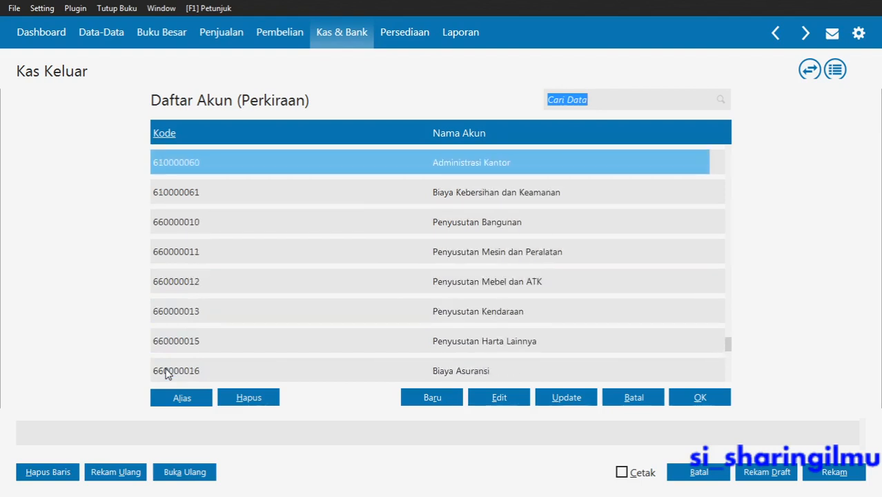
scroll(166, 373, down, 1)
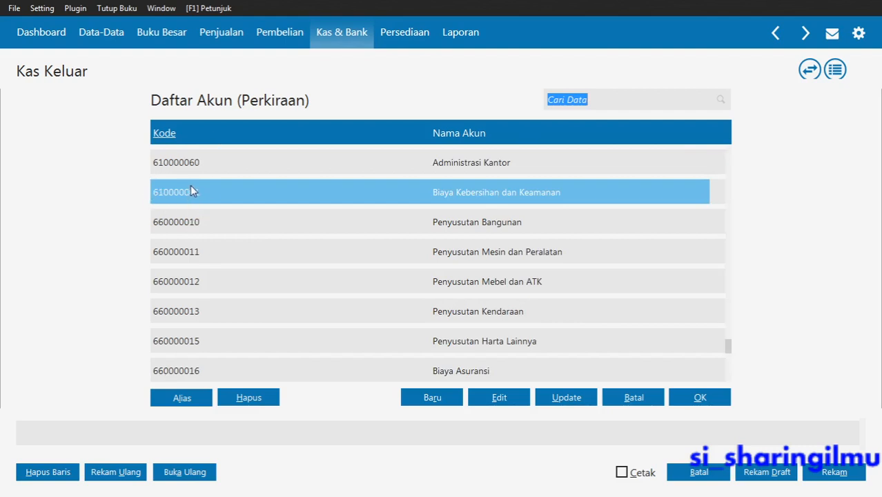
click(512, 196)
double_click(511, 195)
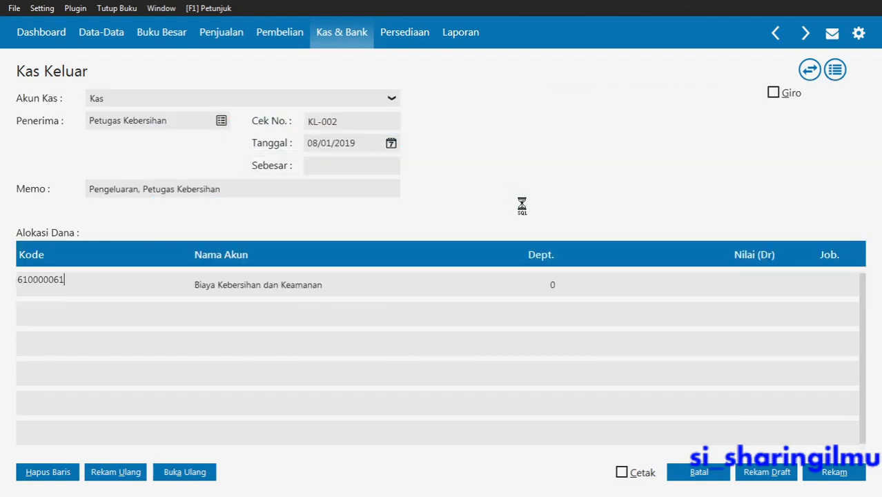
Set the allocation line's Nilai (Dr) to 60000, fill Sebesar with the same amount and check the payment's header fields.
click(745, 291)
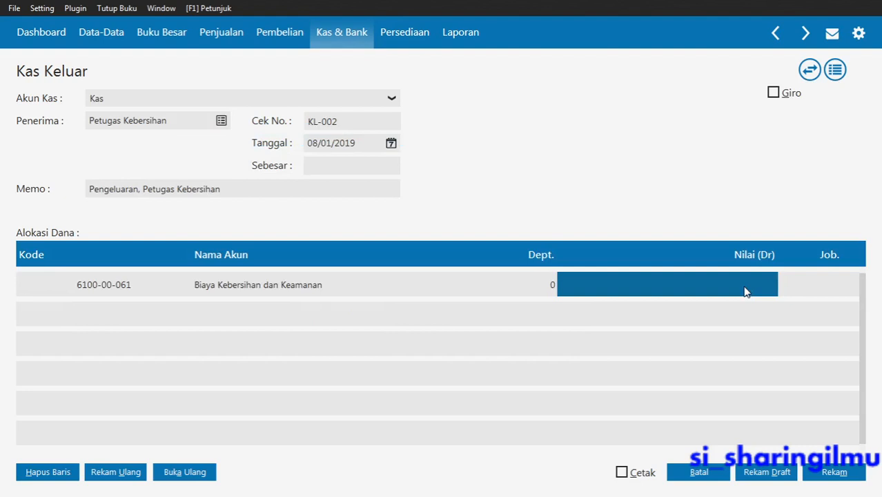
text(60000)
key(Tab)
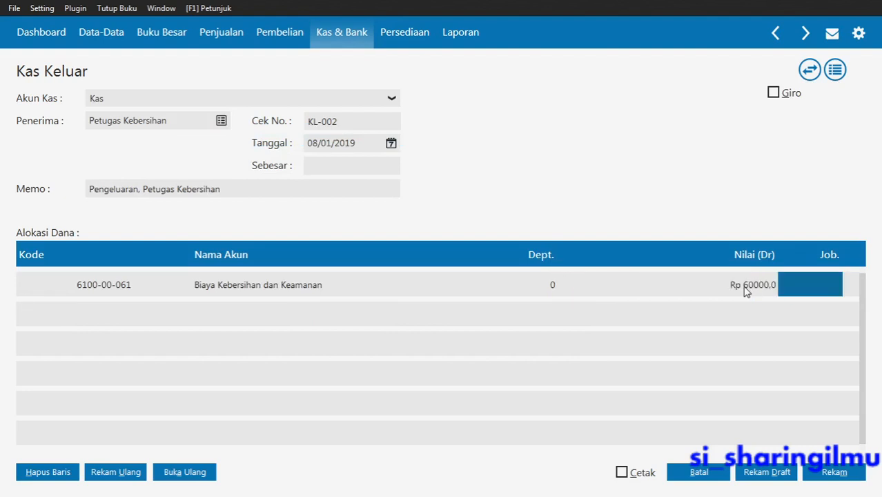
click(336, 165)
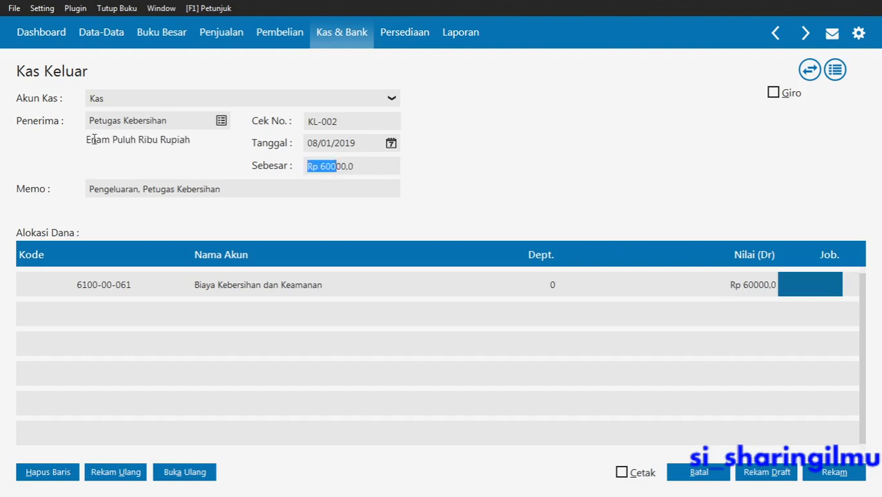
drag(87, 138, 194, 151)
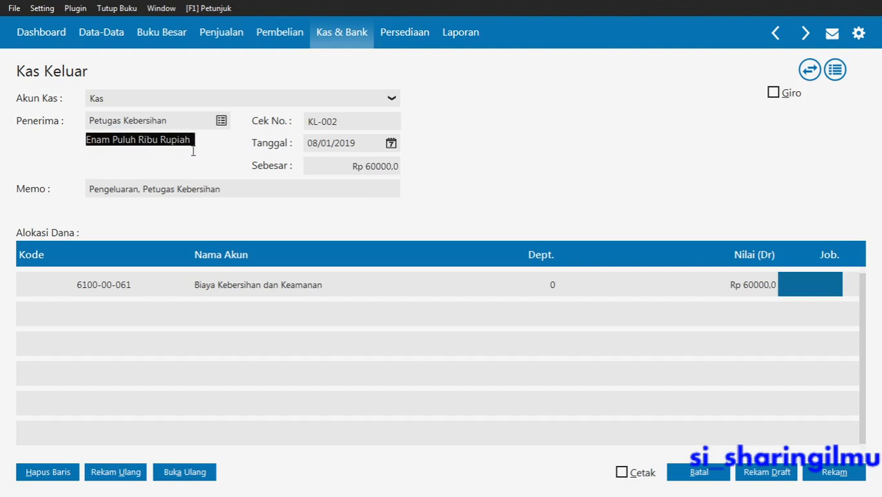
click(182, 167)
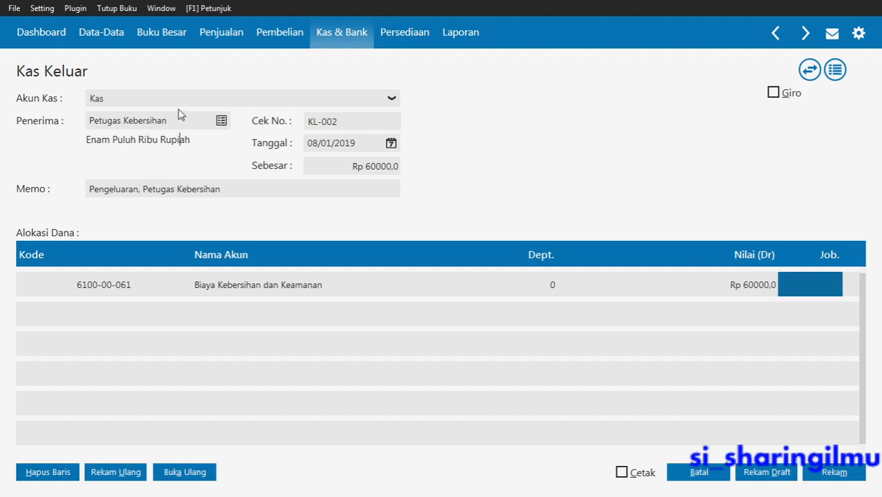
click(370, 124)
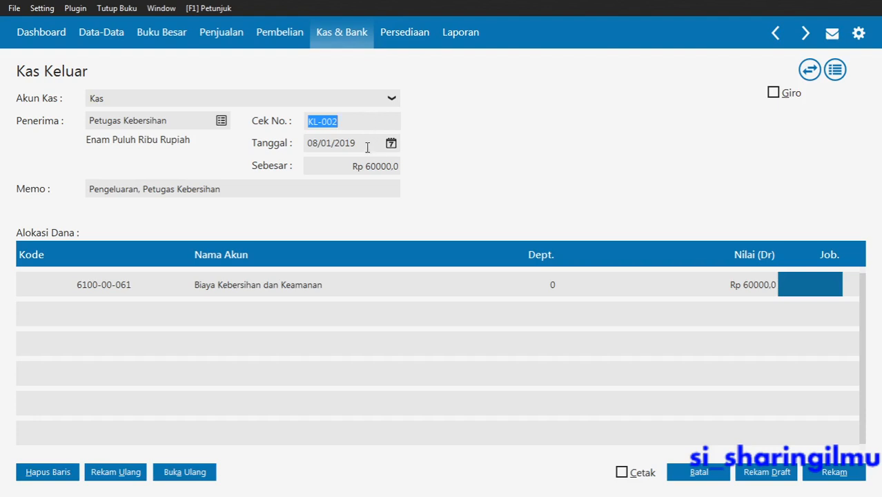
click(368, 147)
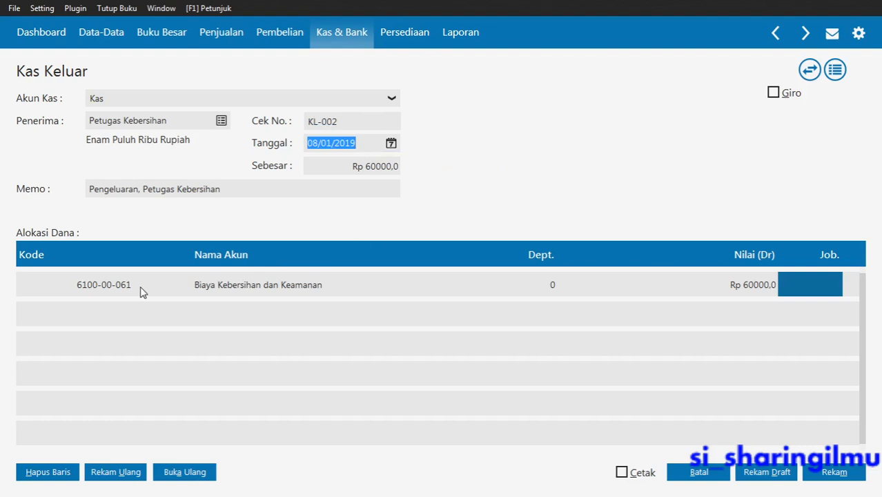
Replace the Memo with "Membayar Biaya Kebersihan dan Keamanan", as given in Dokumen 4 in Foxit Reader, and record the payment.
click(145, 188)
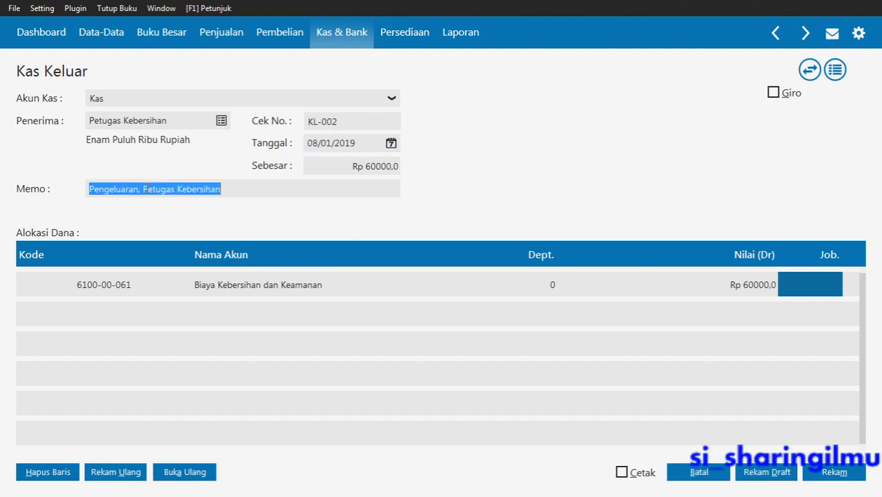
key(alt+Tab)
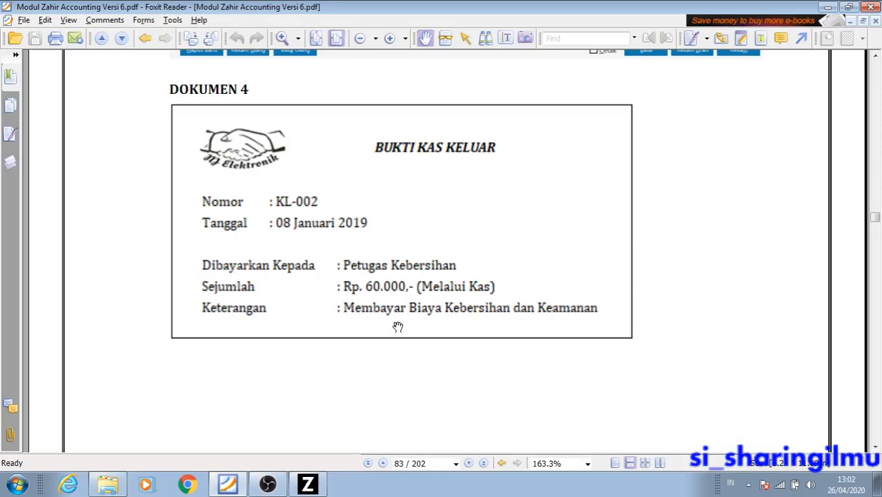
key(alt+Tab)
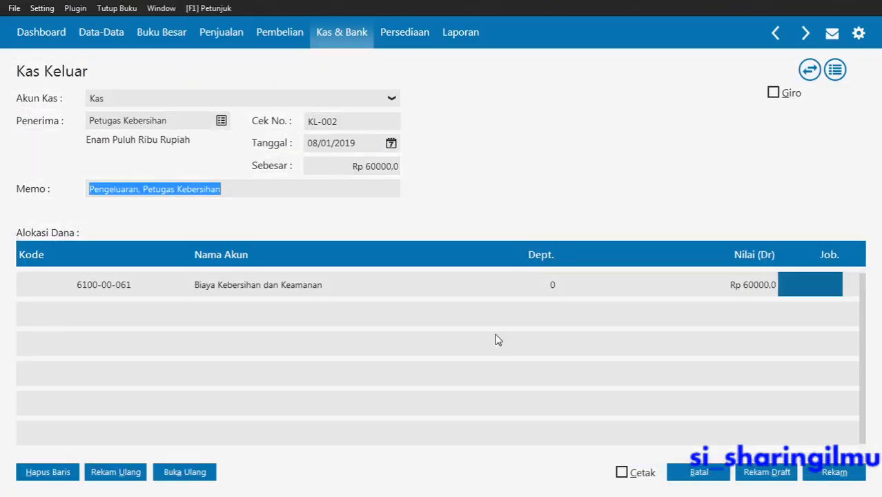
text(mEM)
key(BackSpace)
key(BackSpace)
key(BackSpace)
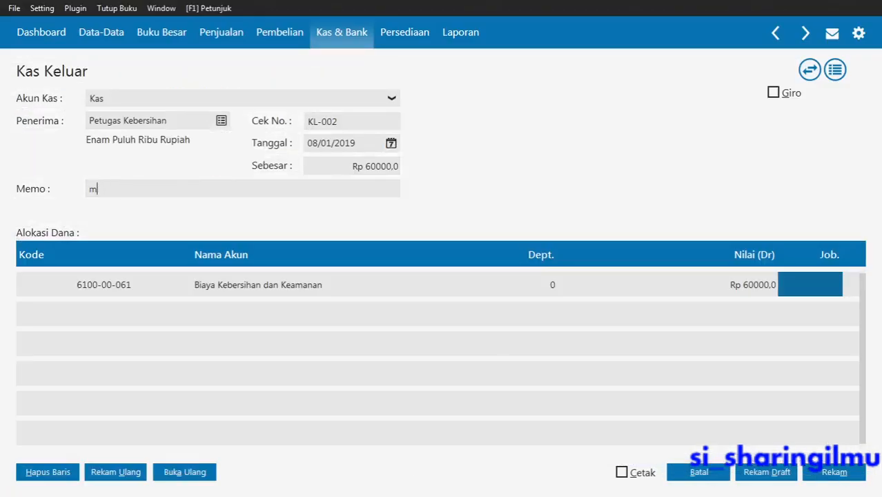
text(Membayar Biaya Kebers)
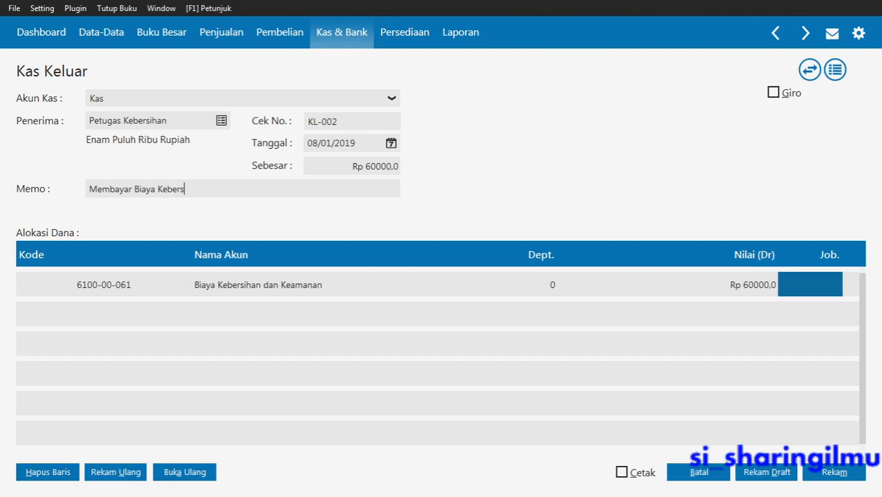
text(ihan dan Keamanan)
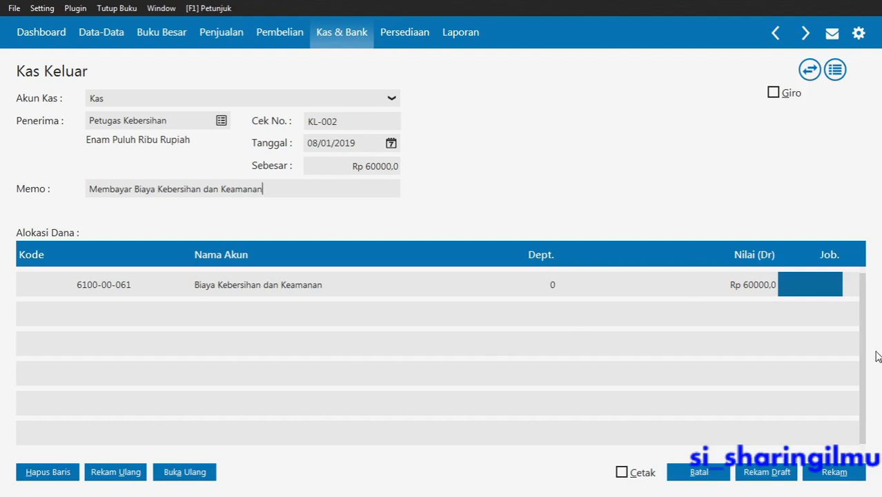
click(833, 473)
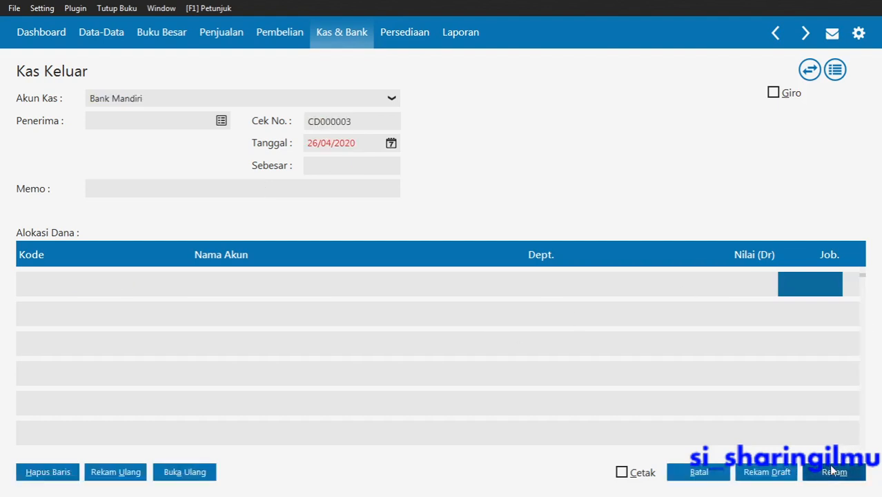
Look up the payment details of Dokumen 5 in the module PDF in Foxit Reader and return to the Kas Keluar form.
key(alt+Tab)
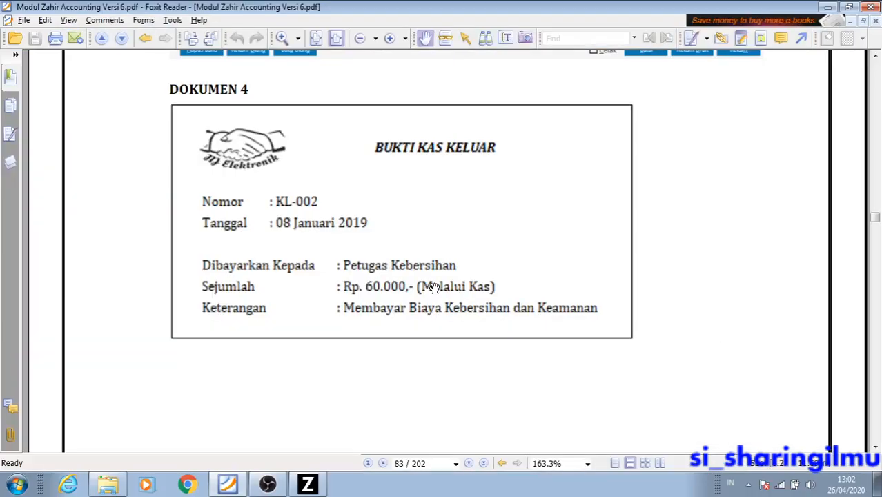
scroll(434, 288, up, 3)
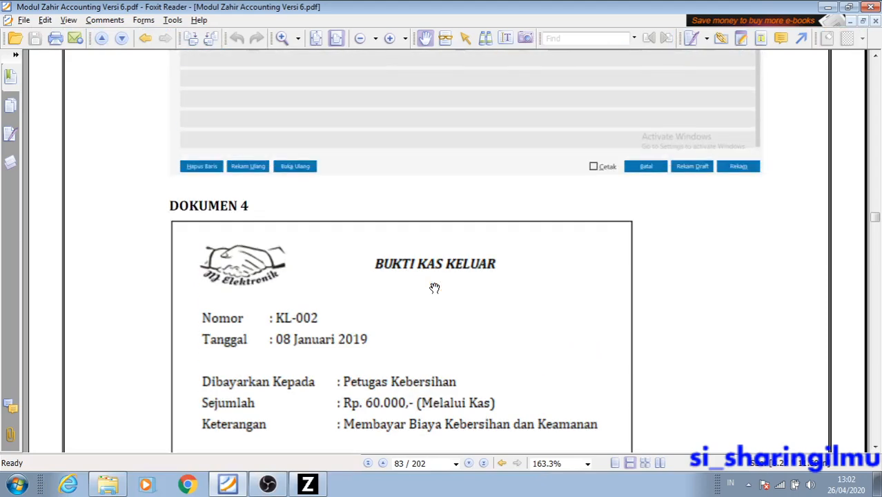
scroll(434, 288, down, 15)
scroll(434, 287, down, 12)
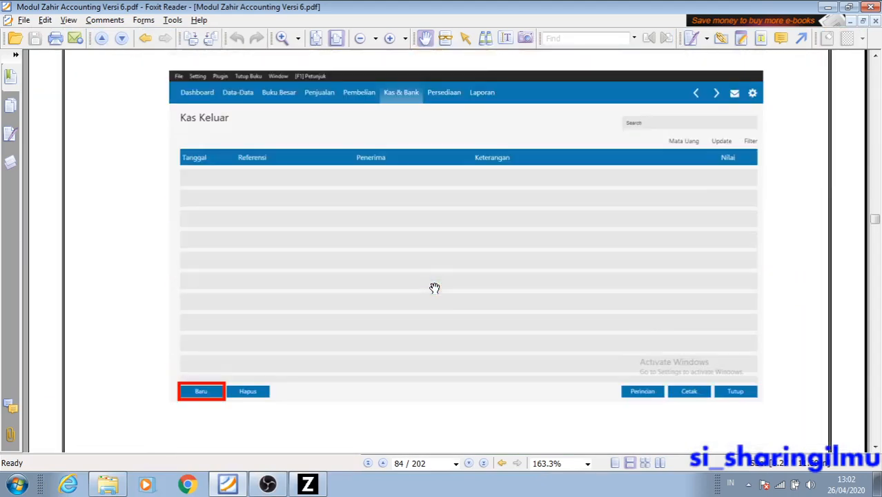
scroll(435, 287, down, 5)
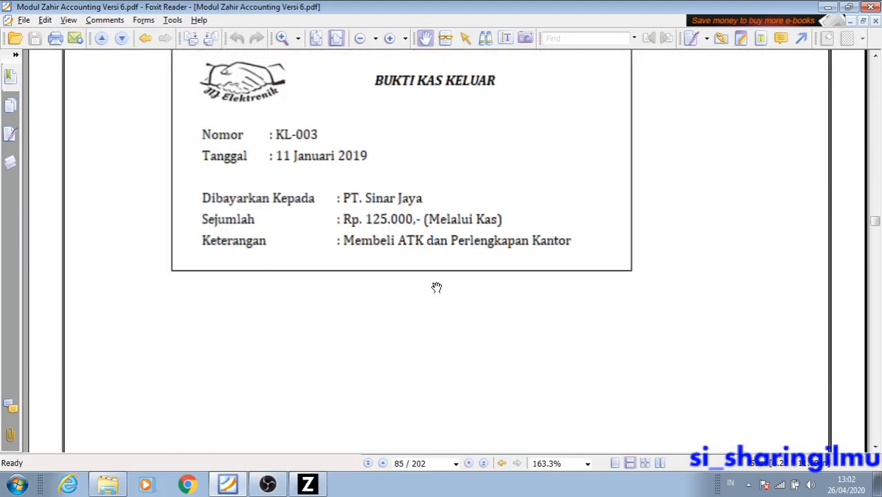
scroll(436, 287, up, 2)
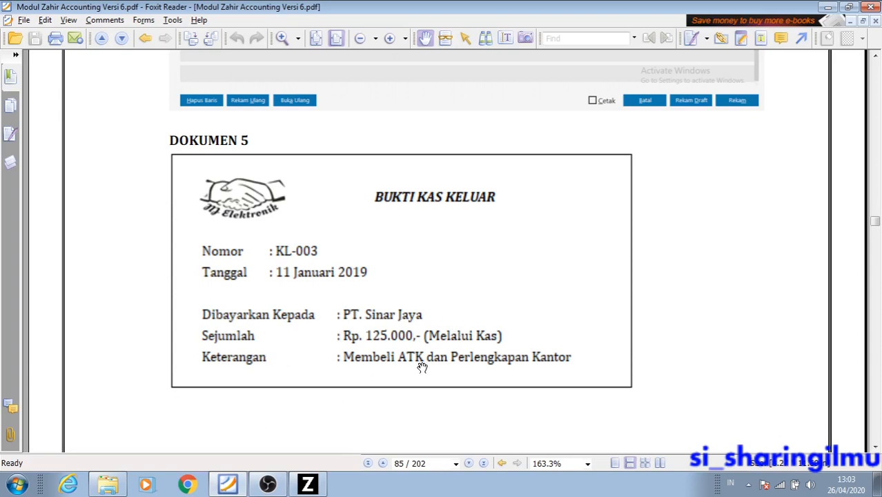
key(alt+Tab)
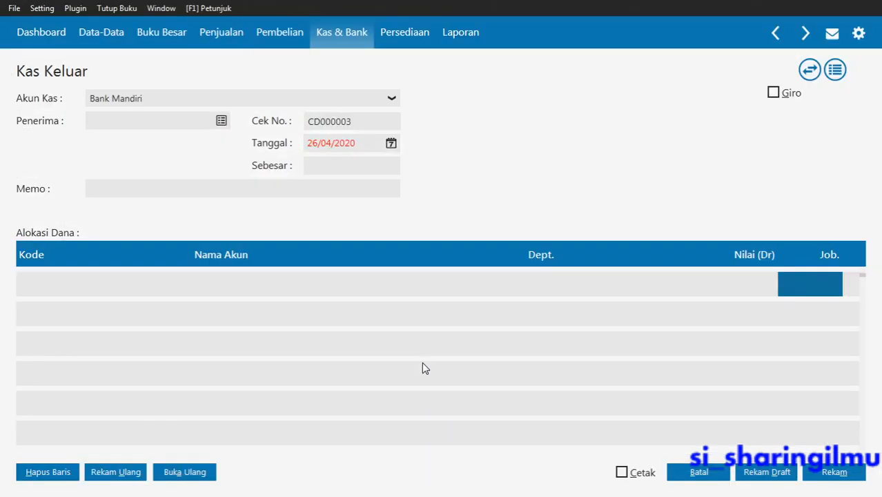
Set the new payment's Akun Kas to Kas and choose vendor PT. Sinar Jaya as Penerima from the Data Nama list.
click(186, 100)
click(116, 132)
click(137, 126)
click(222, 126)
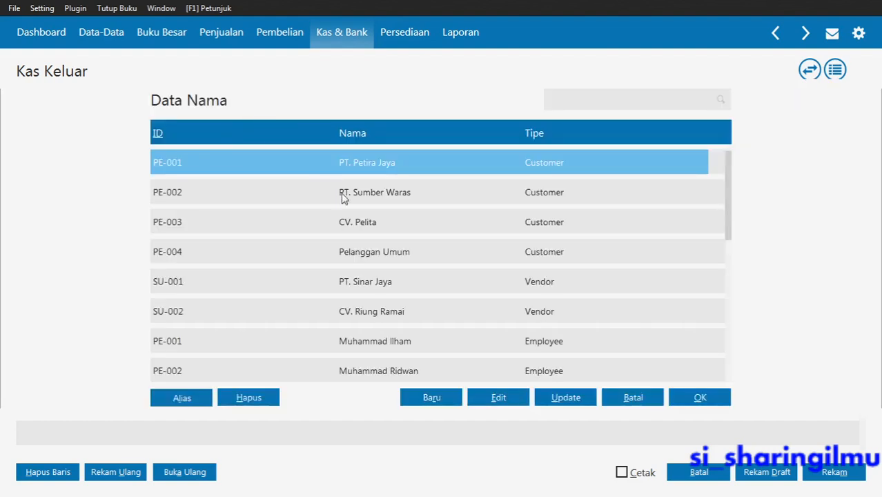
double_click(378, 279)
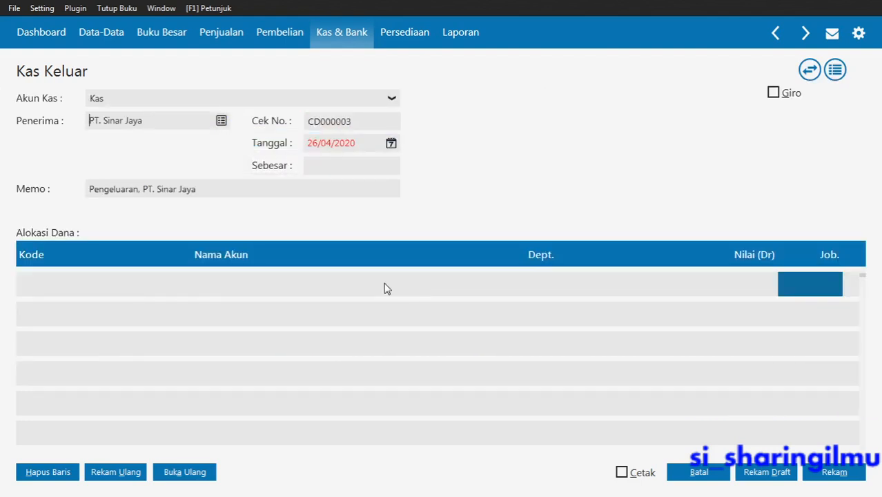
Set the payment's Cek No. to KL-003 and its Tanggal to 11/01/2019.
double_click(358, 123)
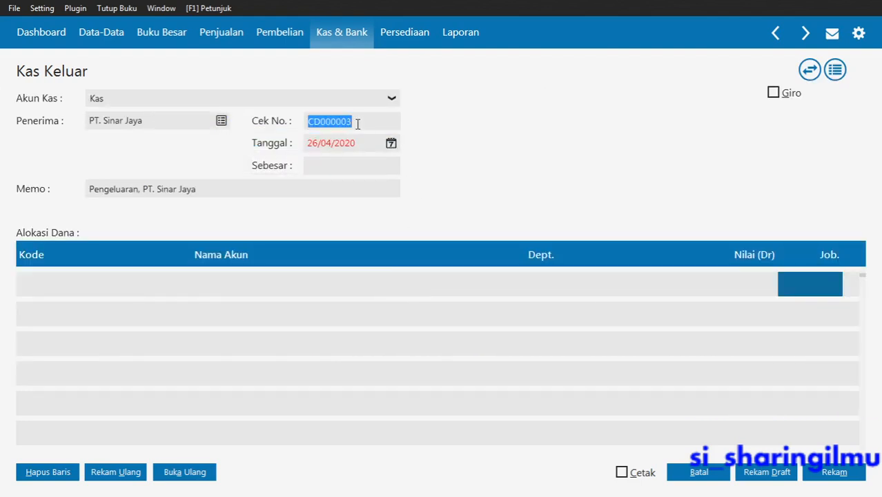
text(k)
key(BackSpace)
text(KL)
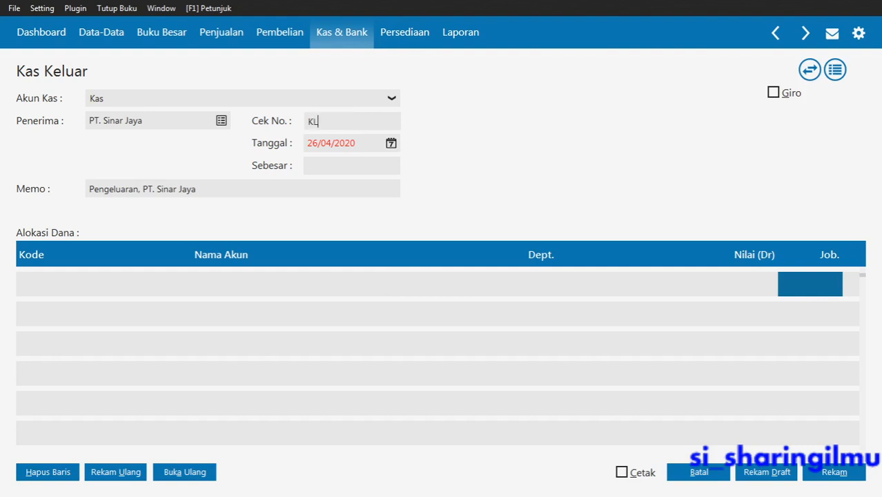
text(-003)
click(330, 144)
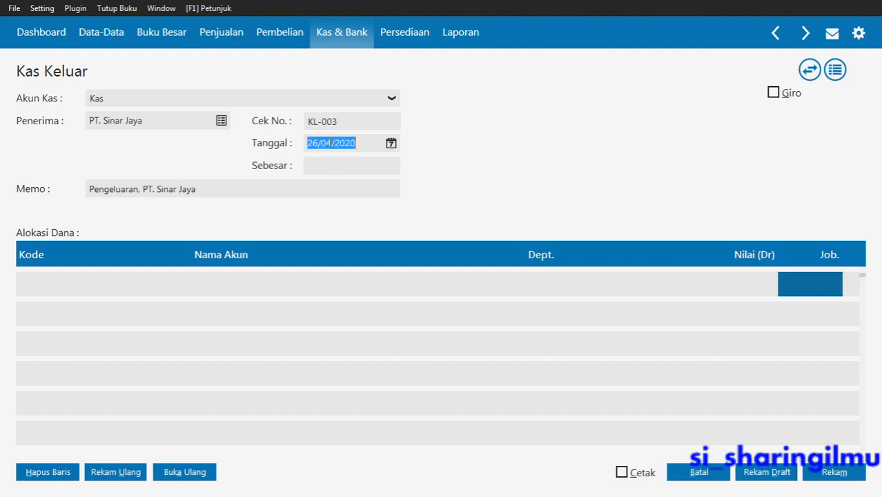
text(11/)
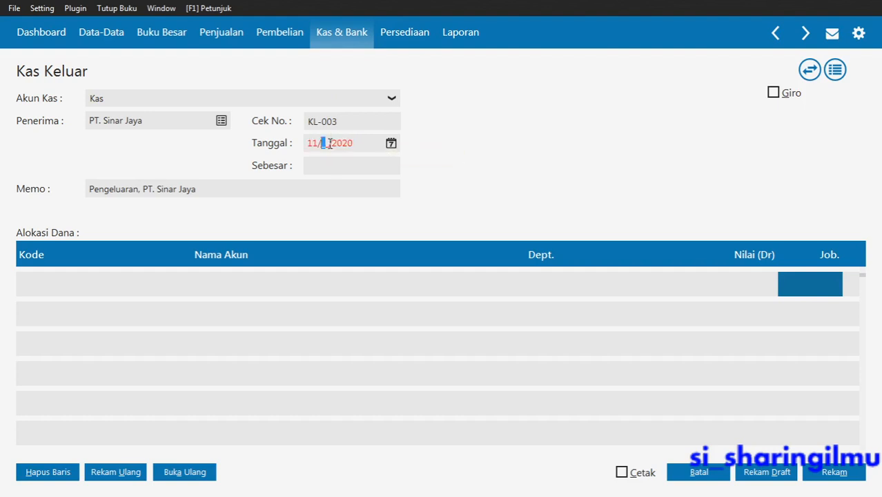
text(01/2019)
key(Tab)
Replace the payment's Memo with "Membeli ATK dan Perlengkapan Kantor".
click(224, 189)
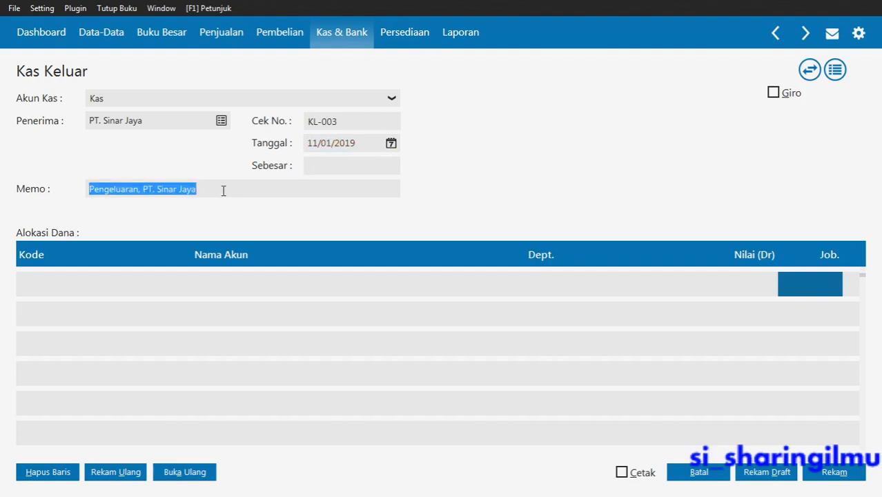
text(me)
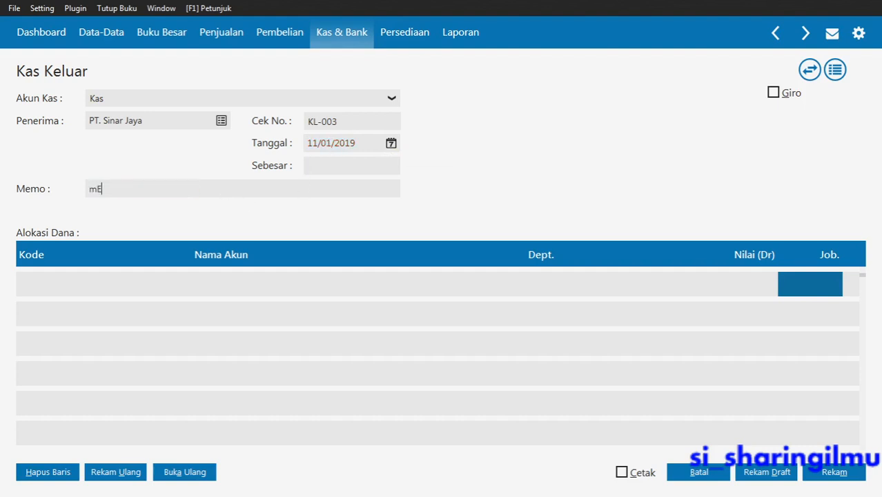
key(BackSpace)
key(BackSpace)
text(Memb)
text(eli )
text(ATK)
key(BackSpace)
text(K dan )
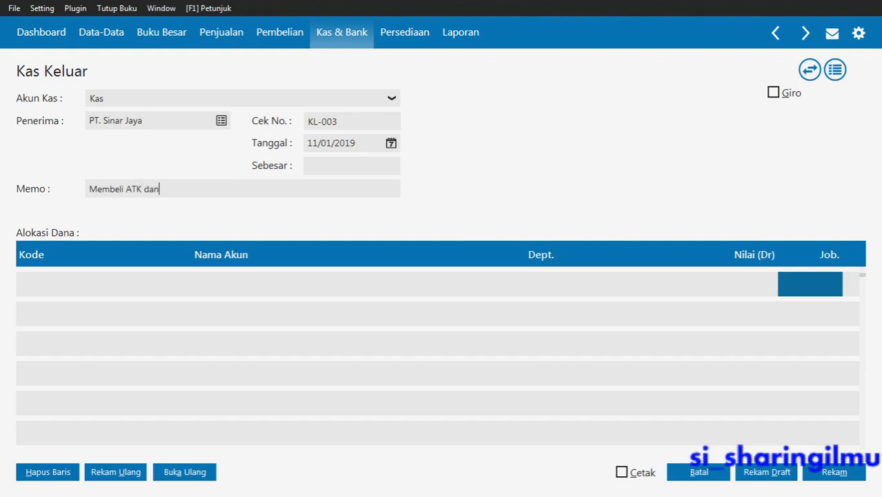
text(Perlengkapan Kanto)
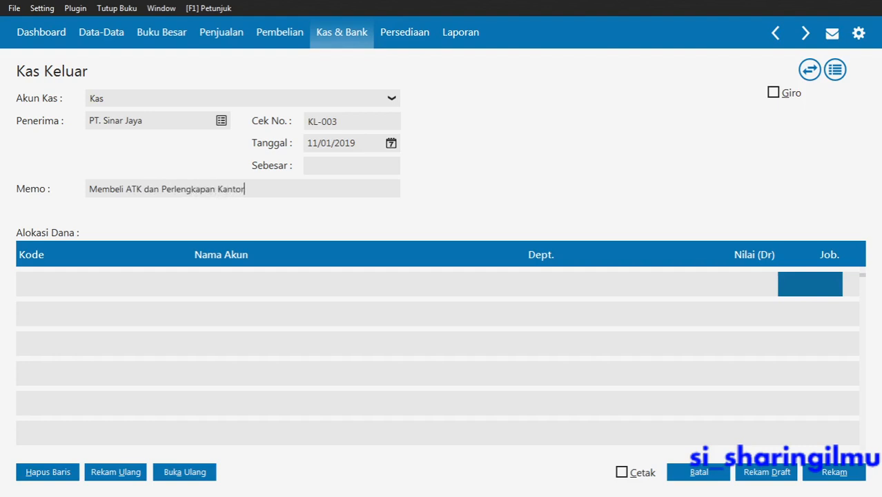
text(r)
Allocate the payment's first Alokasi Dana line to account 170000040 Mebel dan Alat Tulis Kantor from the Daftar Akun list.
click(52, 290)
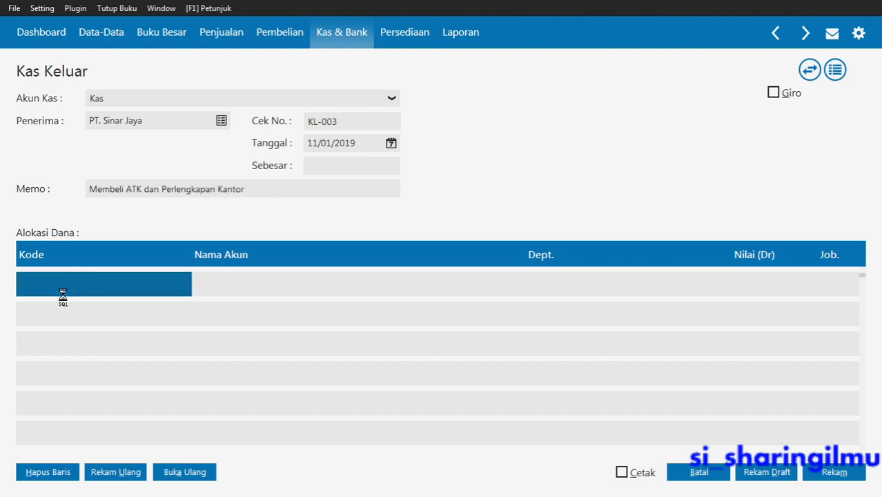
click(53, 287)
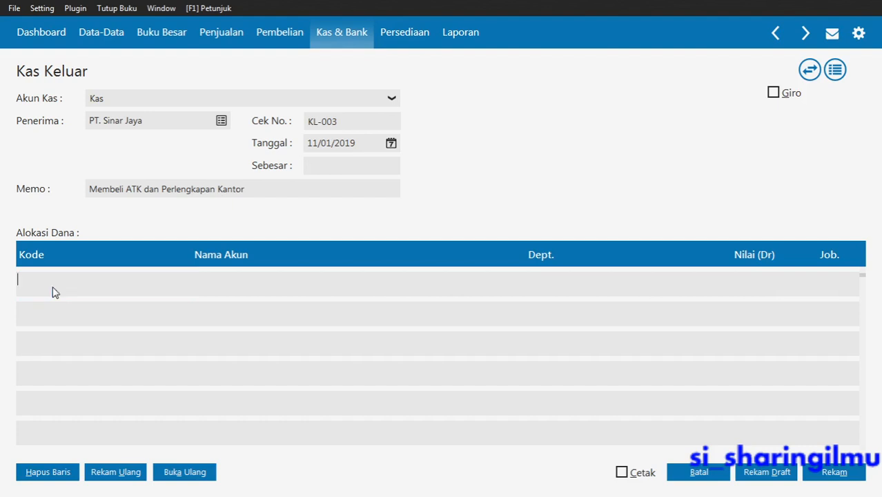
double_click(54, 287)
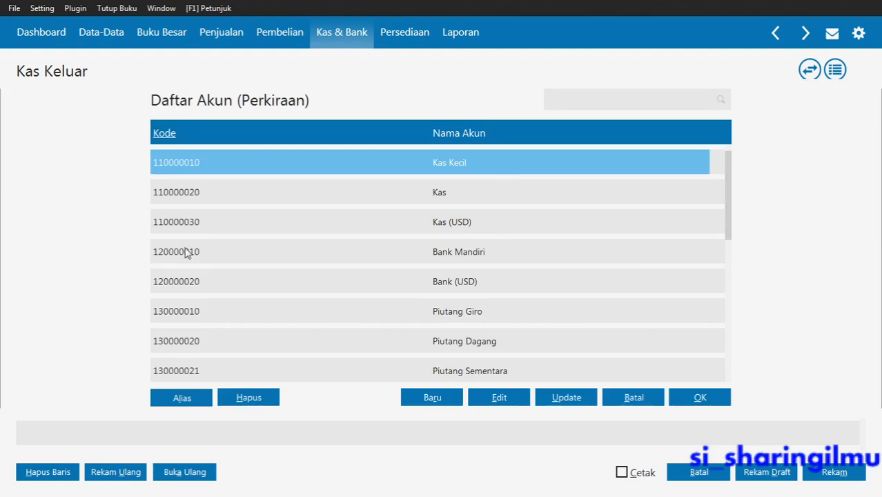
key(Down)
key(Down)
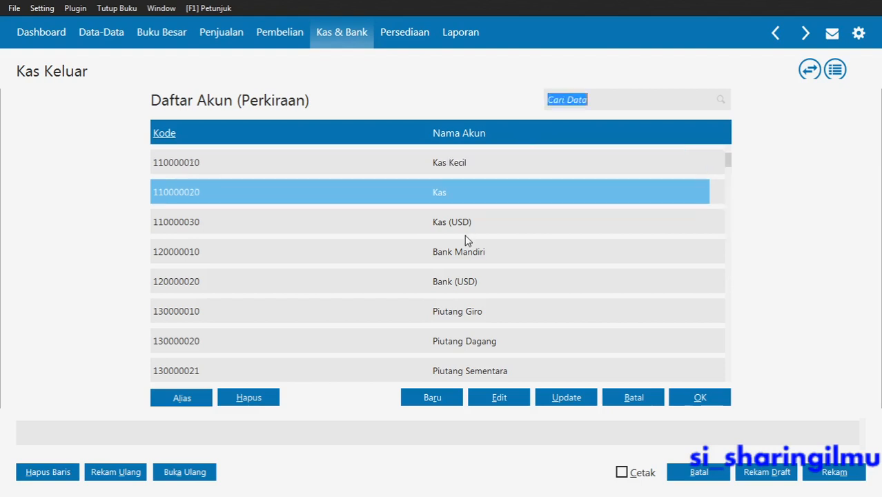
key(Down)
key(Down)
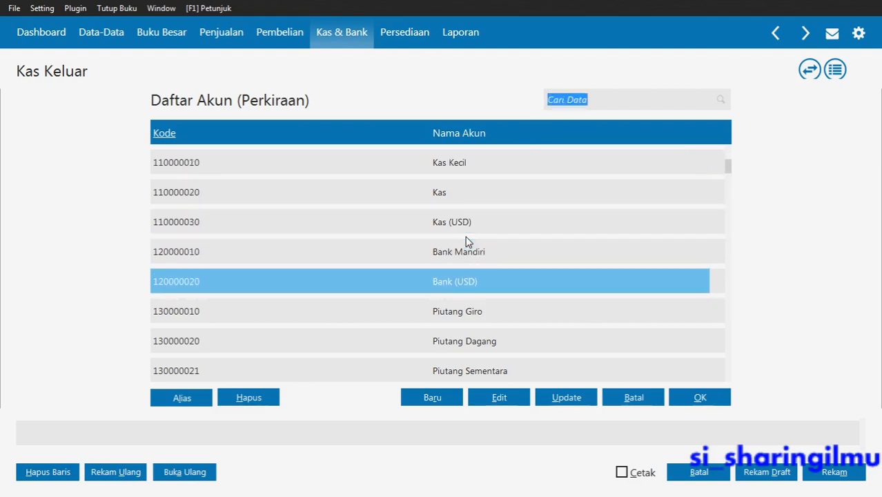
key(Down)
key(Down)
key(Down)
key(Down)
key(Down)
key(Down)
key(Down)
key(Down)
key(Down)
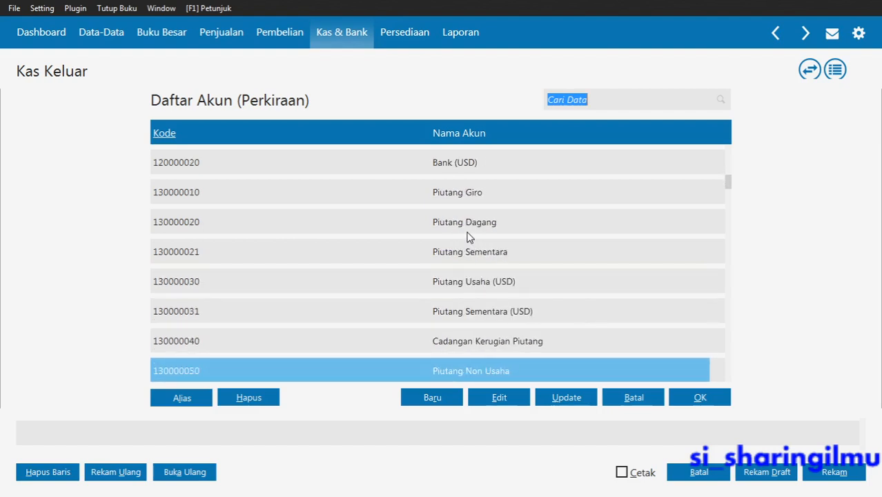
key(Down)
key(Down)
key(Down)
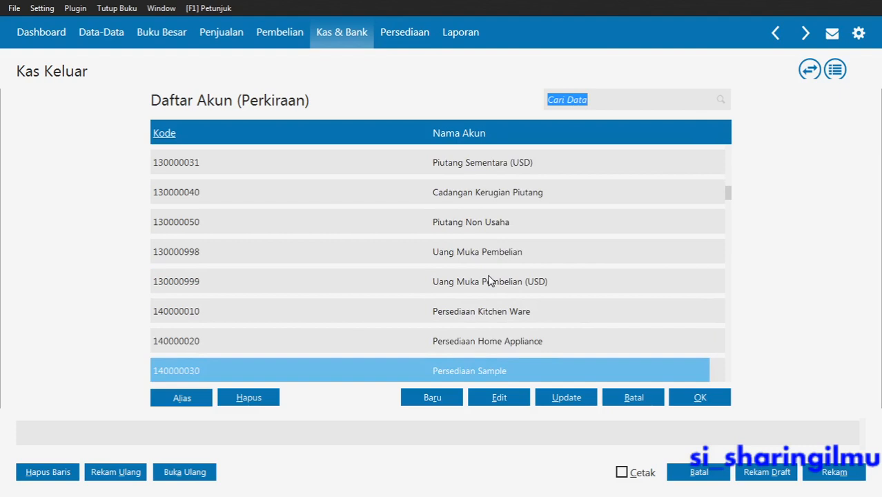
key(Down)
key(Down)
key(Down)
key(Down)
key(Down)
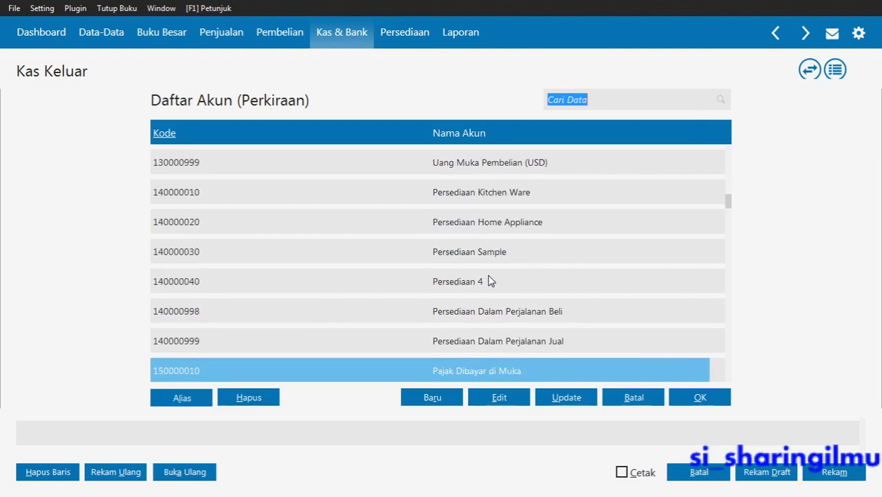
key(Down)
key(Down)
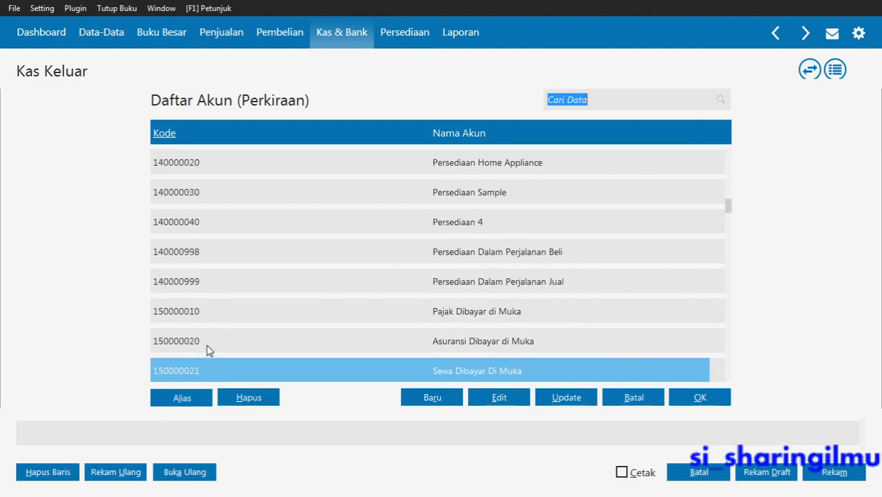
key(Down)
key(Down)
key(Down)
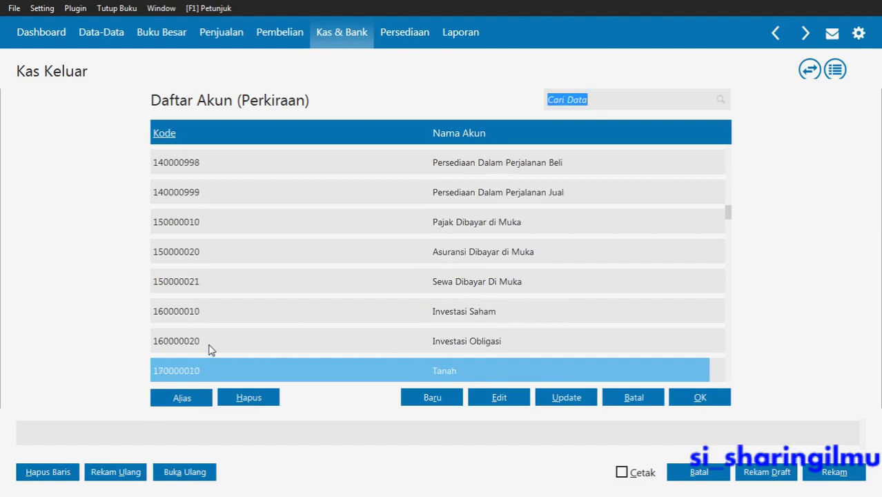
key(Down)
key(Down)
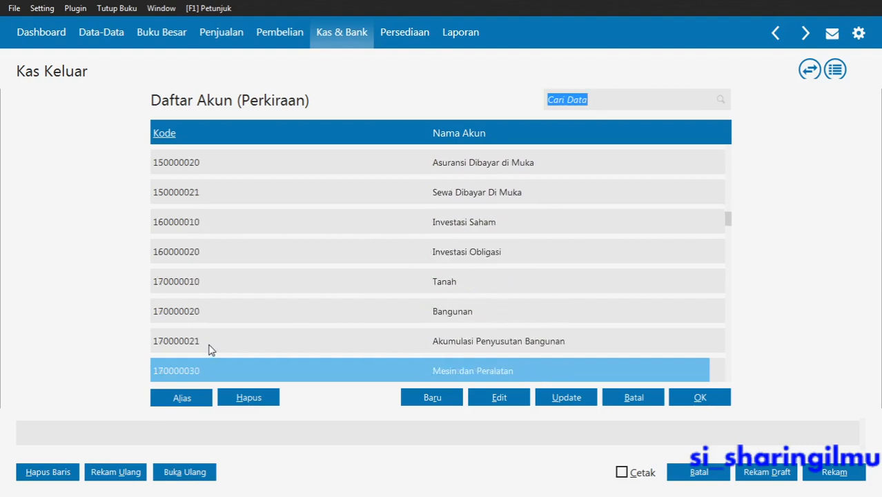
key(Down)
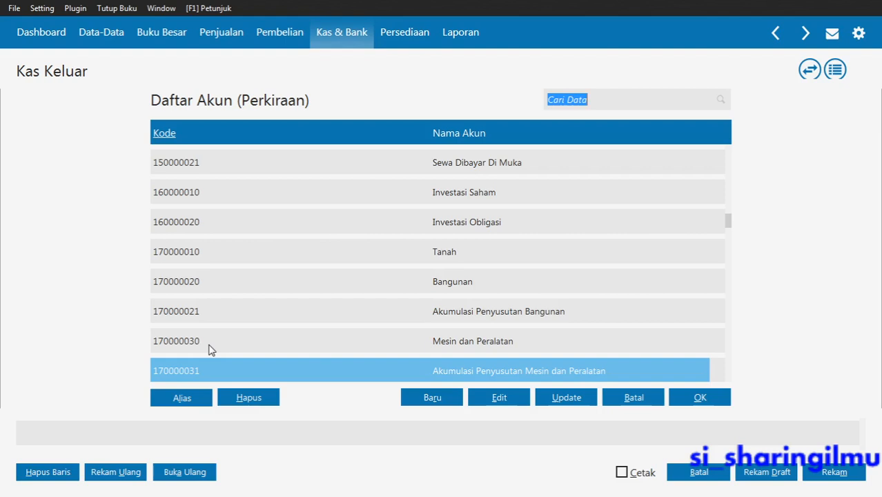
key(Down)
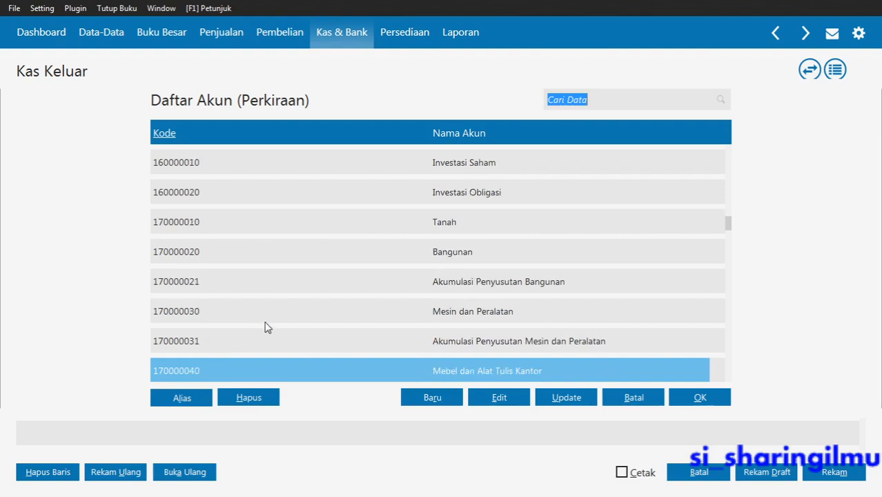
key(Down)
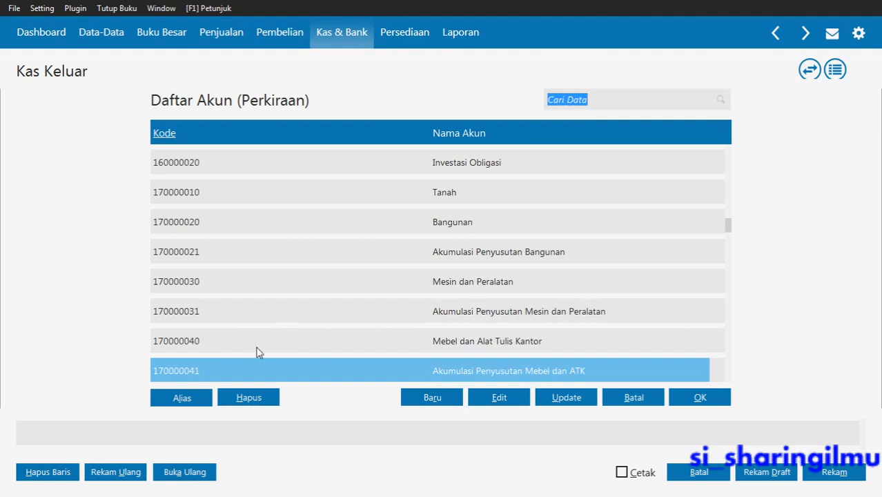
click(236, 349)
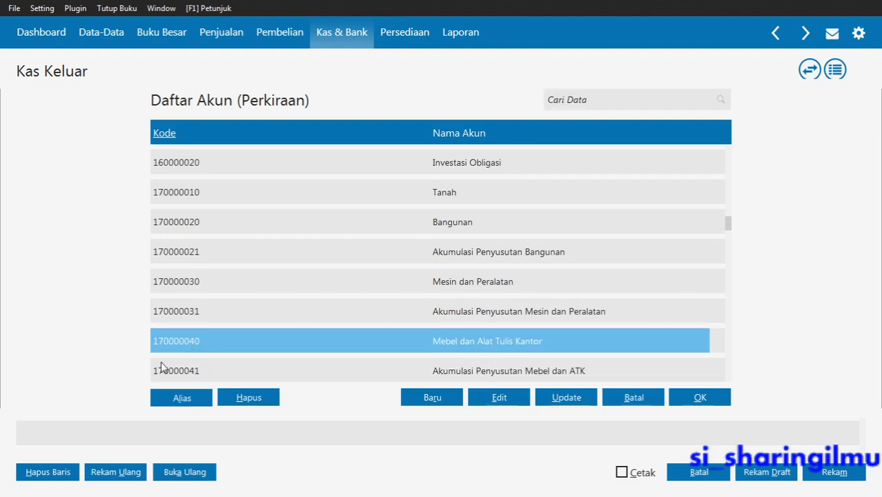
double_click(542, 343)
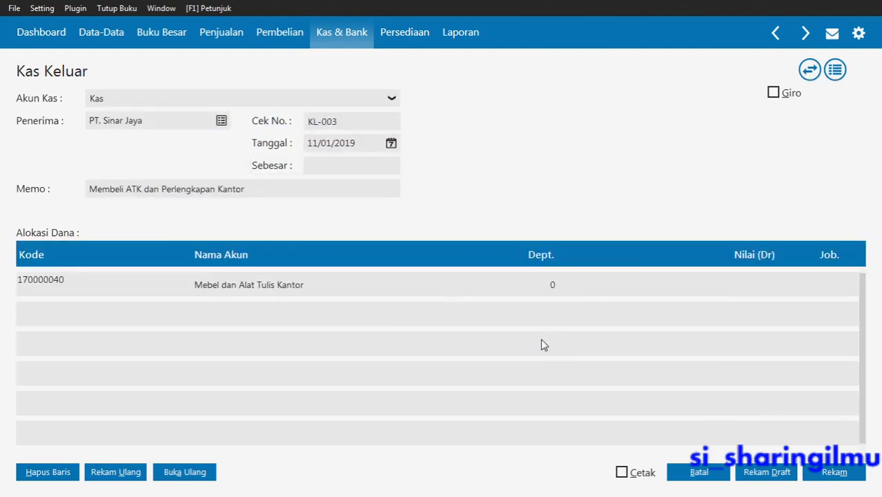
Keep department 0 on the Mebel dan Alat Tulis Kantor allocation line and set its Nilai (Dr) to 125000.
click(306, 284)
key(Tab)
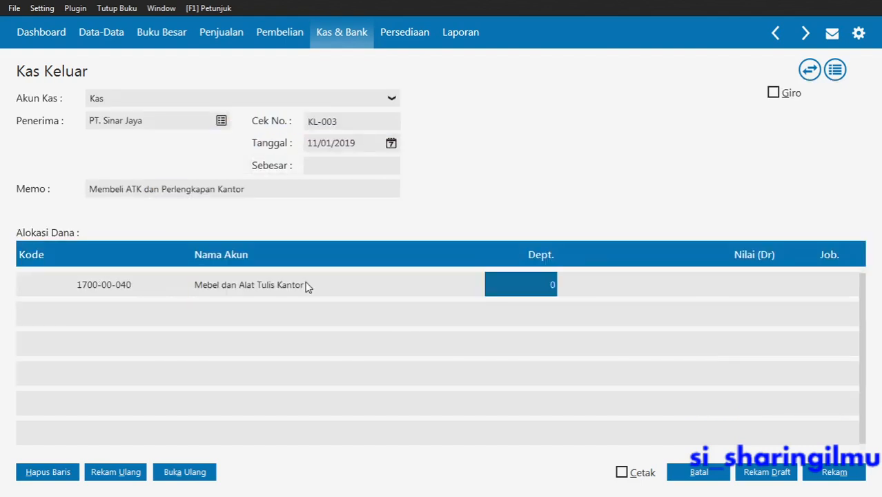
key(Tab)
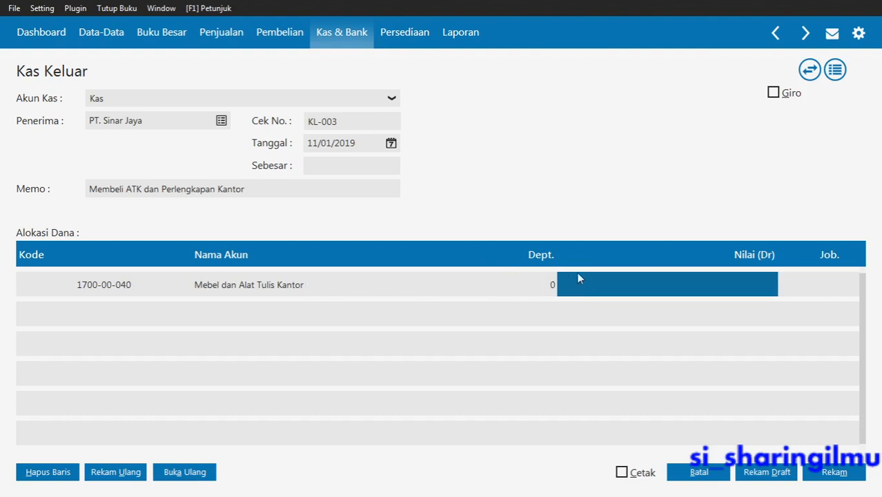
click(620, 287)
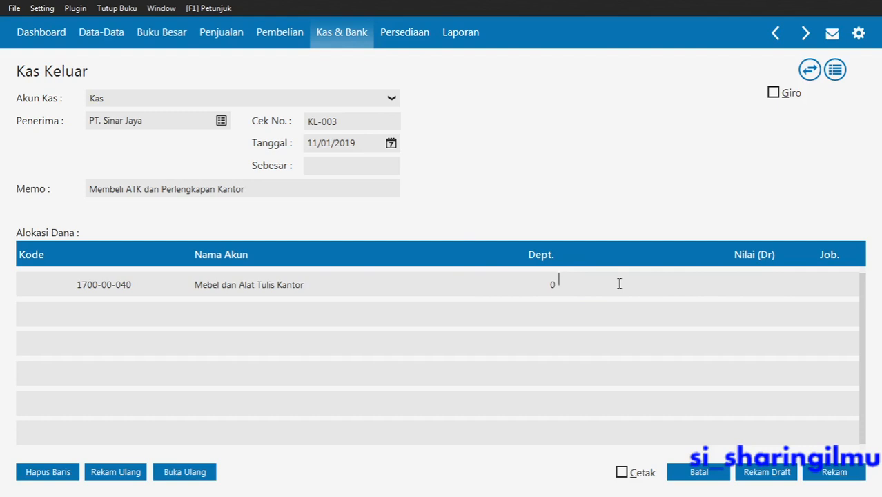
text(125000)
key(Tab)
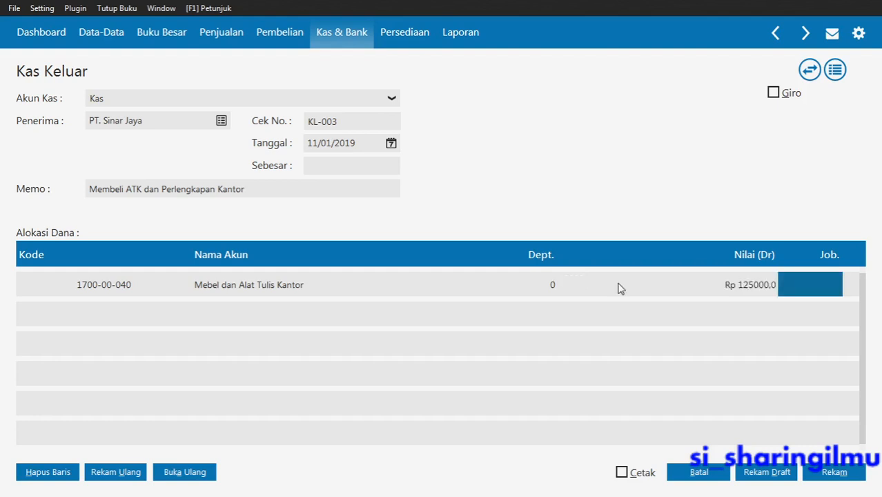
Check the Sebesar amount and its wording, compare the entry with Dokumen 5 in the module PDF, and record payment KL-003.
click(325, 166)
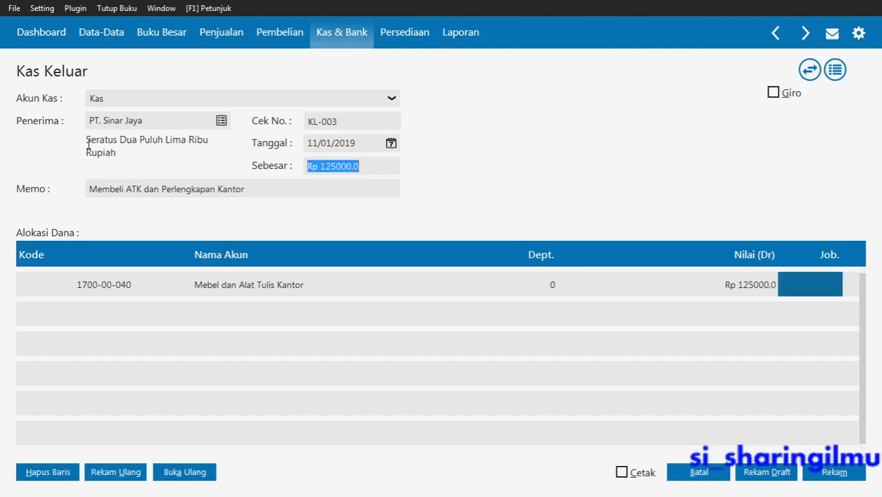
drag(87, 138, 119, 153)
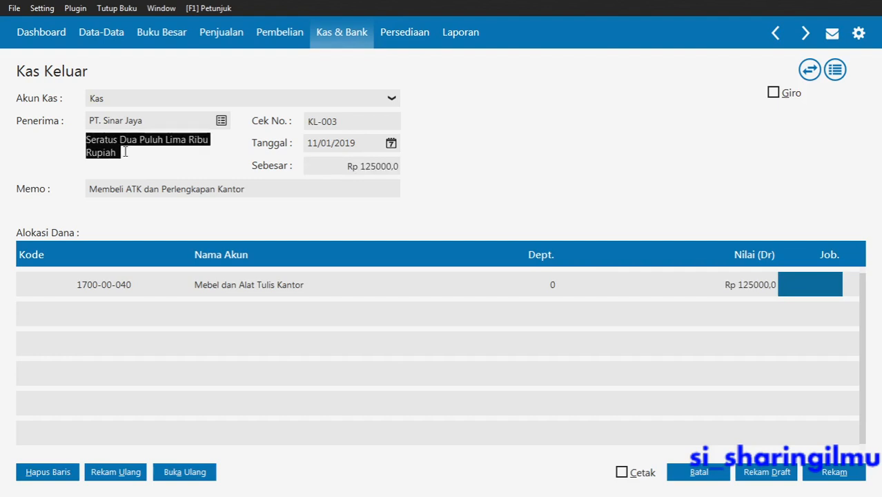
click(164, 141)
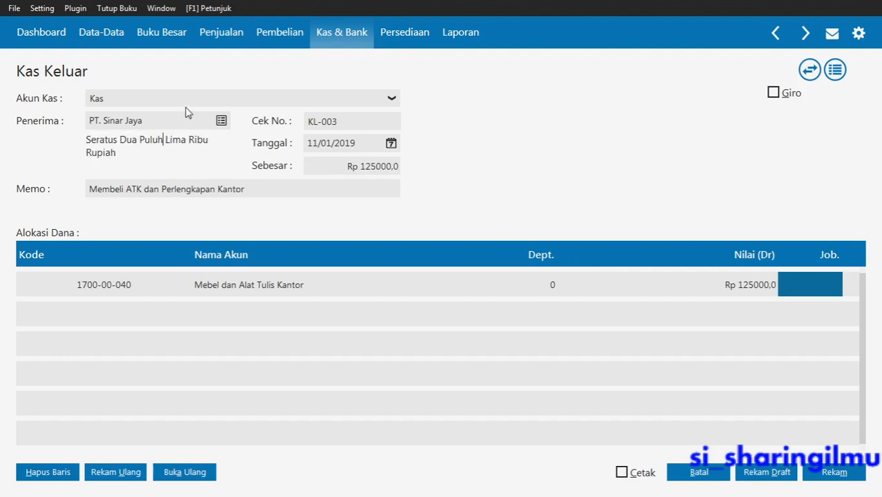
key(alt+Tab)
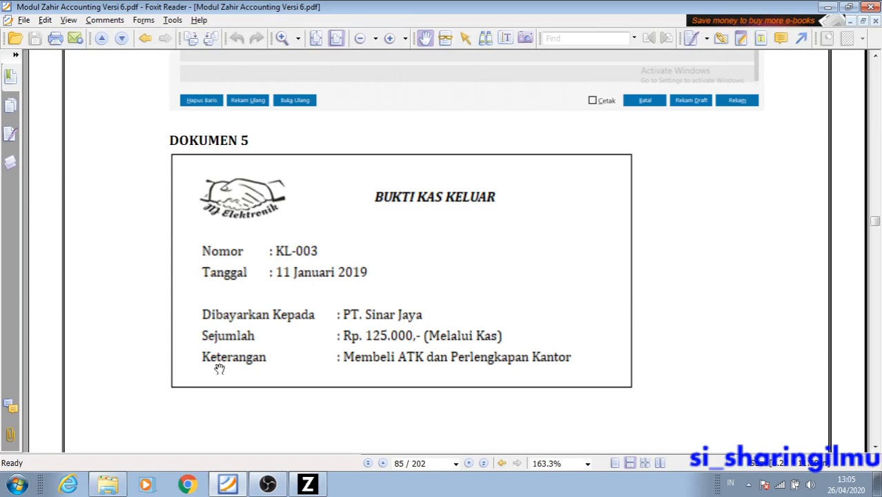
key(alt+Tab)
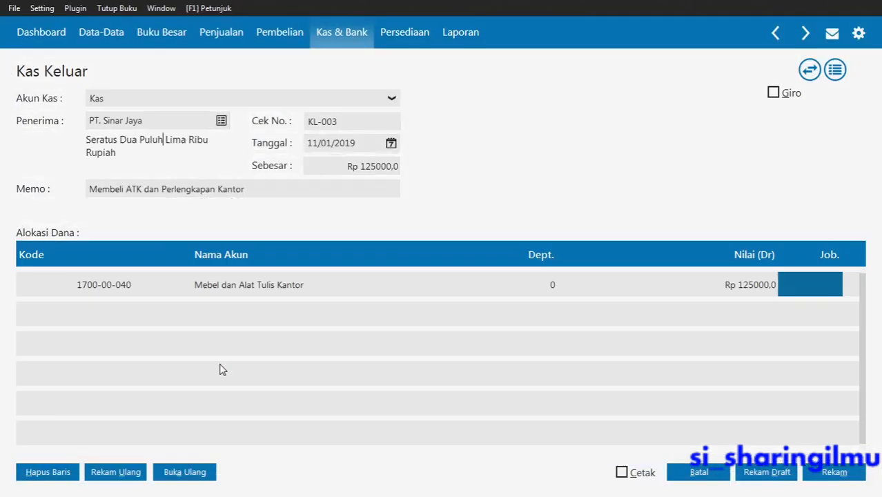
click(119, 294)
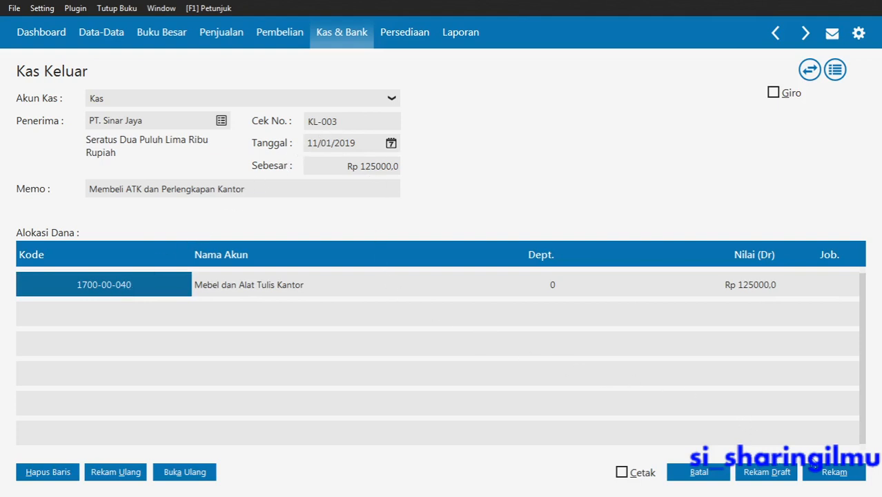
click(832, 470)
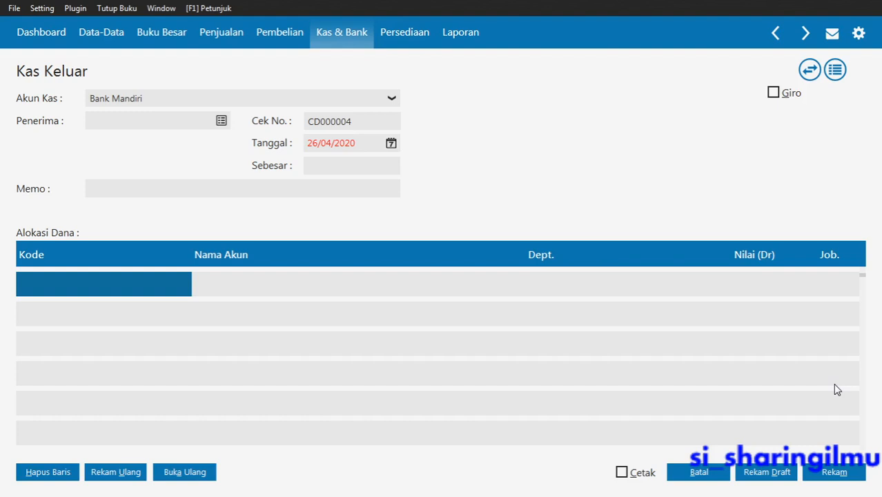
Following Dokumen 6 in the Foxit Reader module, set the new payment's Akun Kas to Bank Mandiri and choose the named employee as Penerima.
key(alt+Tab)
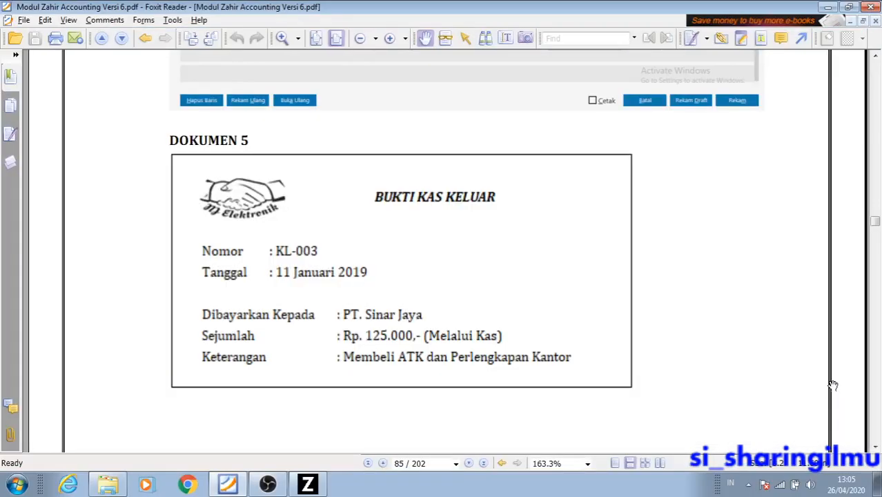
scroll(759, 339, down, 10)
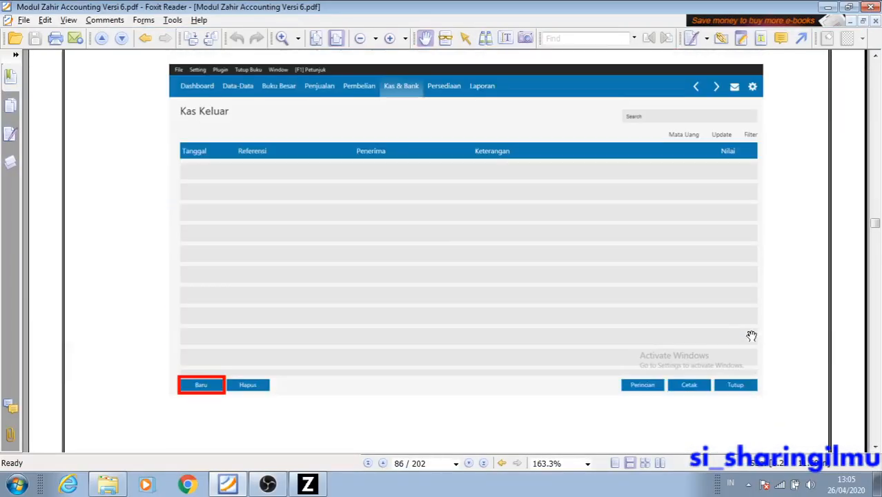
scroll(751, 336, down, 10)
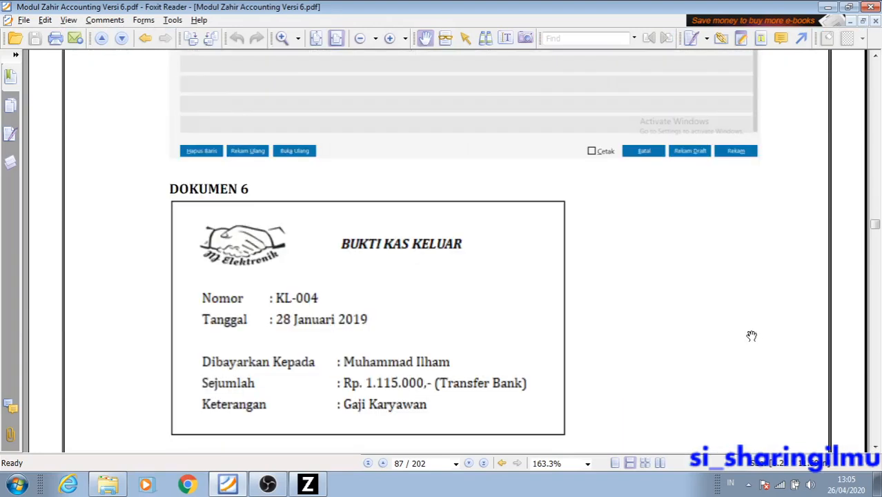
scroll(751, 336, down, 3)
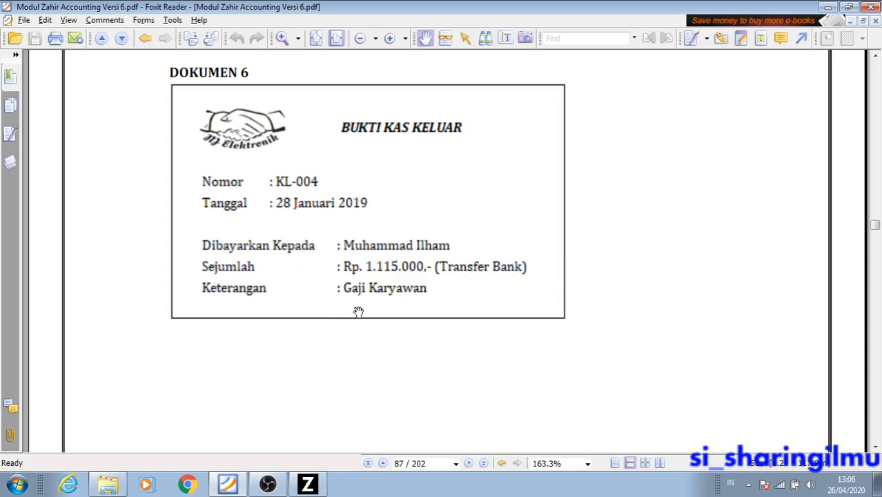
key(alt+Tab)
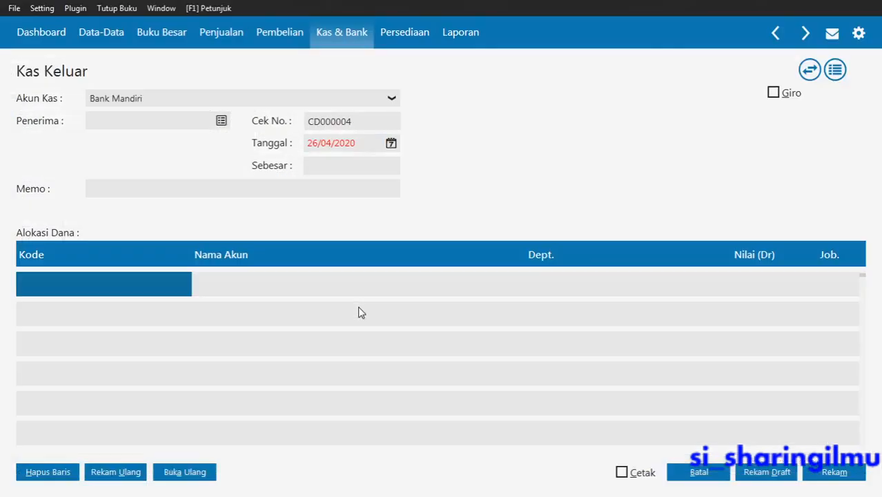
click(235, 101)
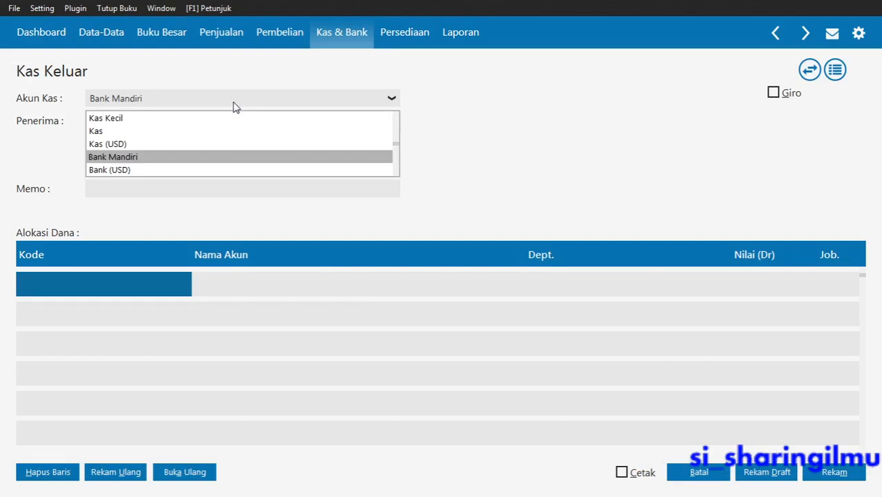
click(170, 163)
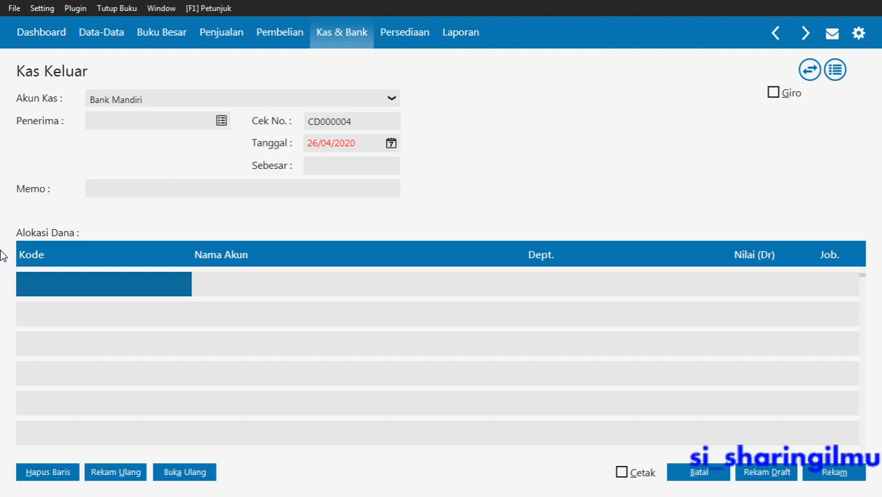
click(221, 121)
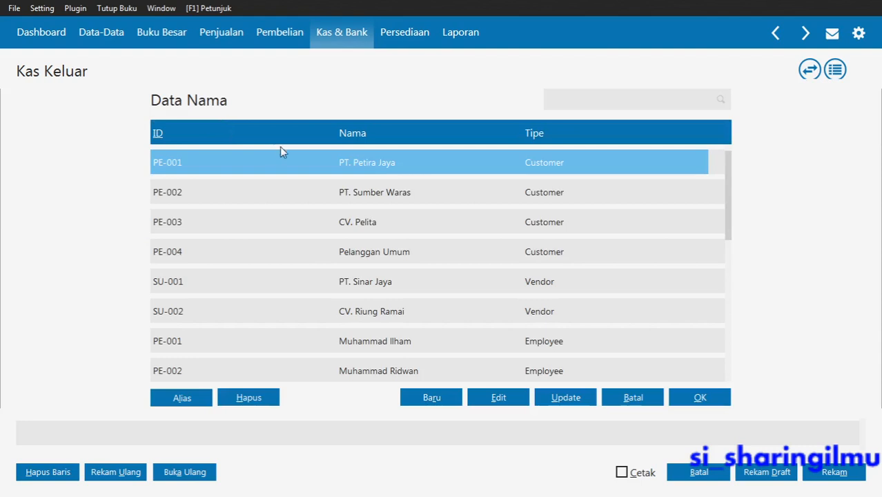
double_click(397, 345)
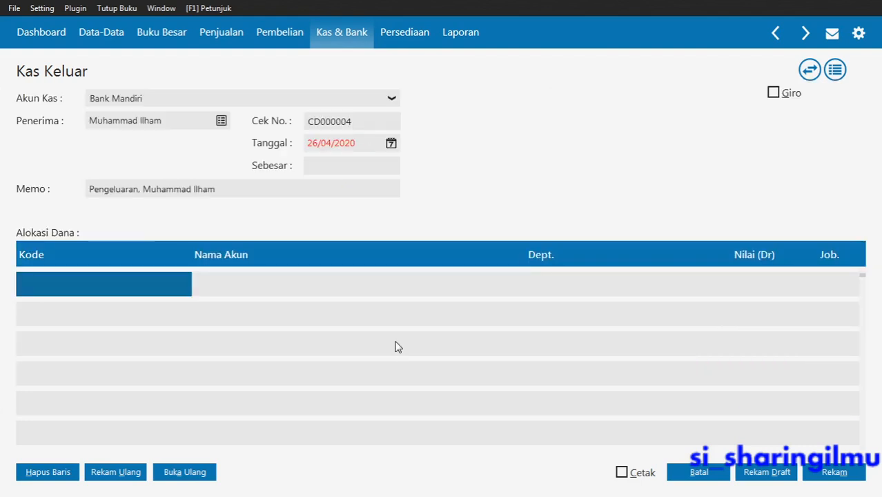
Set the bank payment's Cek No. to KL-004 and its Tanggal to 28/01/2019.
double_click(354, 120)
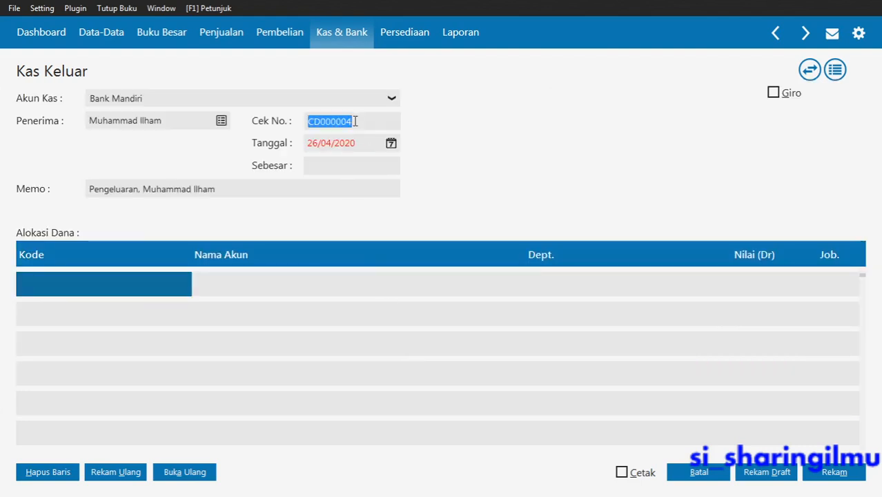
text(c)
key(BackSpace)
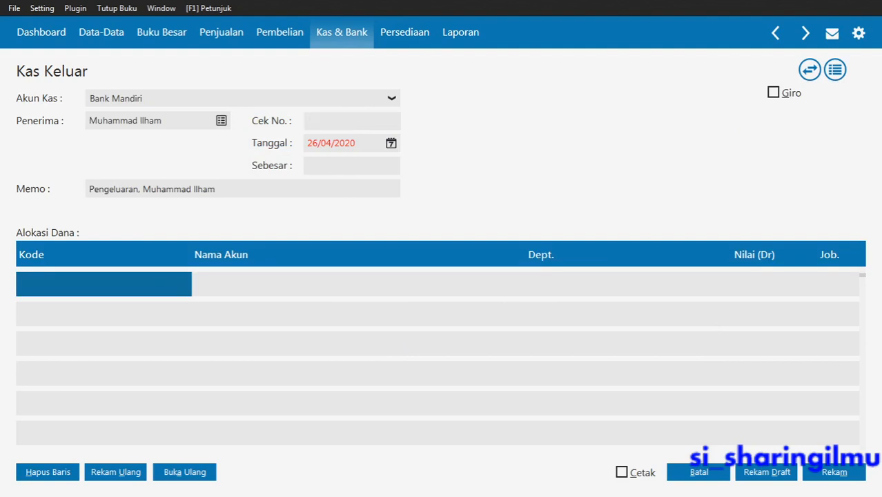
text(KL-004)
key(Tab)
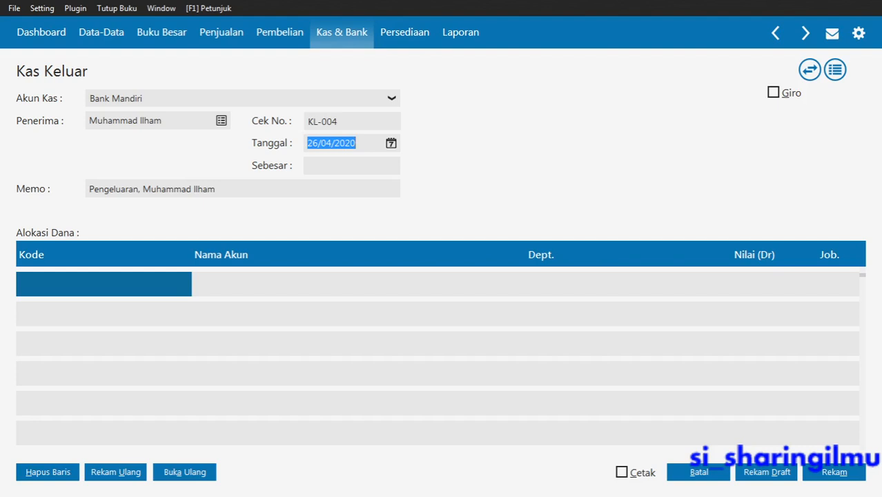
key(BackSpace)
text(28/)
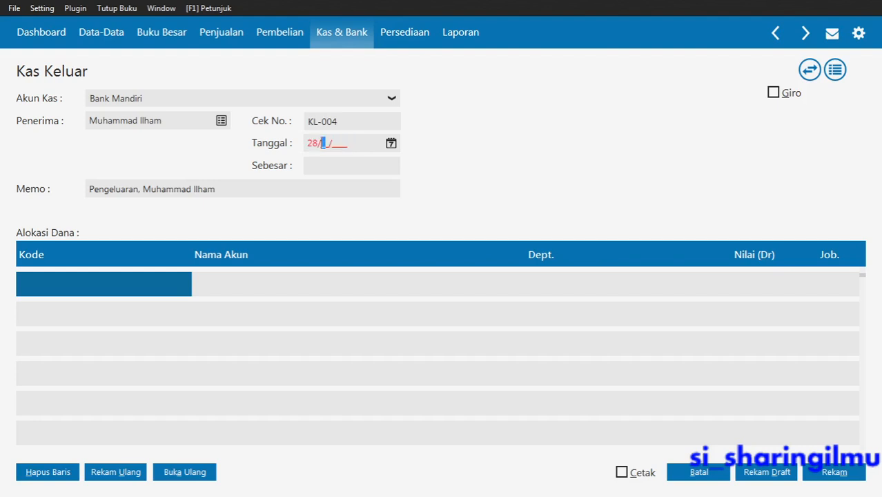
text(01/2019)
key(Tab)
key(Tab)
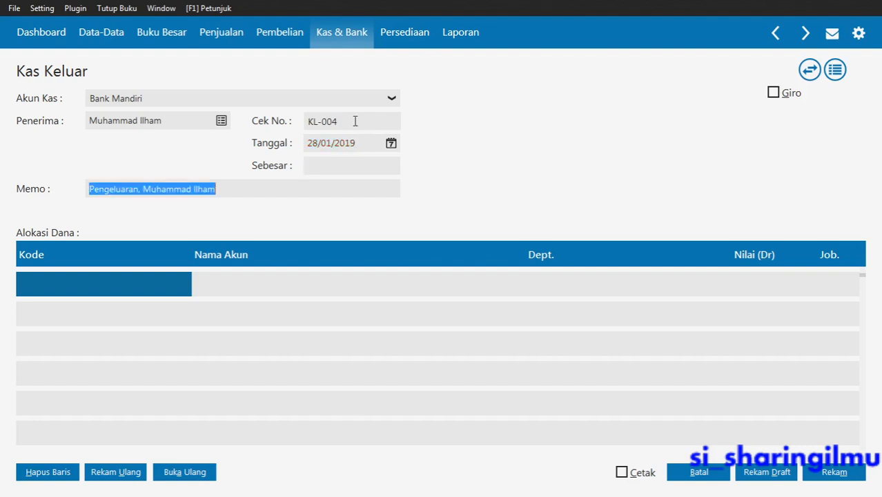
Replace the payment's Memo with "Gaji Karyawan", the Keterangan given in Dokumen 6.
key(alt+Tab)
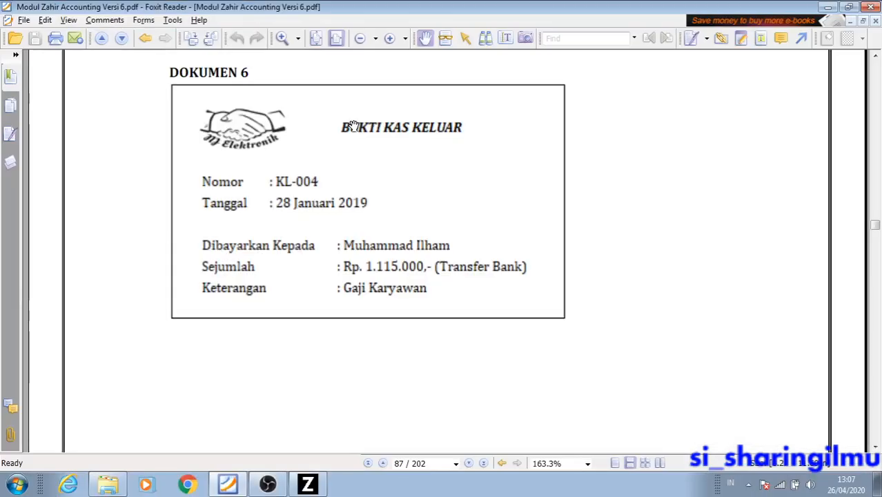
key(alt+Tab)
text(Ga)
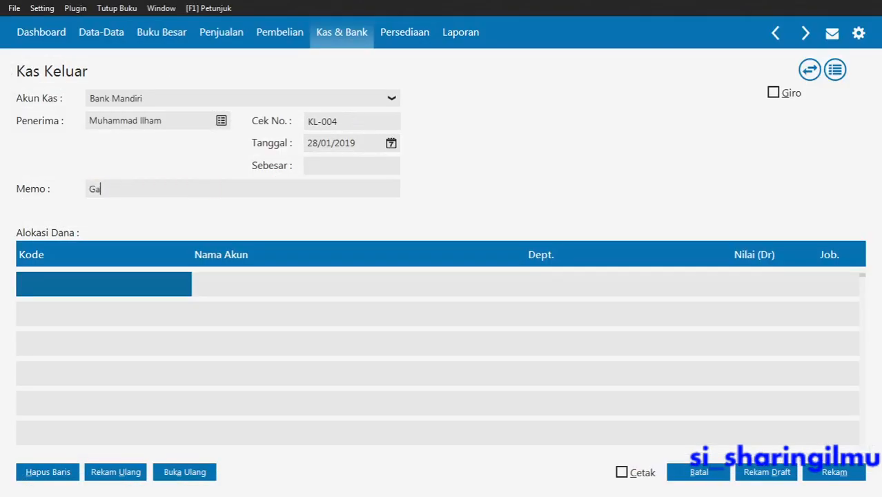
text(ji Karyawan)
Allocate the first Alokasi Dana line of payment KL-004 to account 610000010, Gaji Direksi dan Karyawan, from the Daftar Akun list.
click(126, 289)
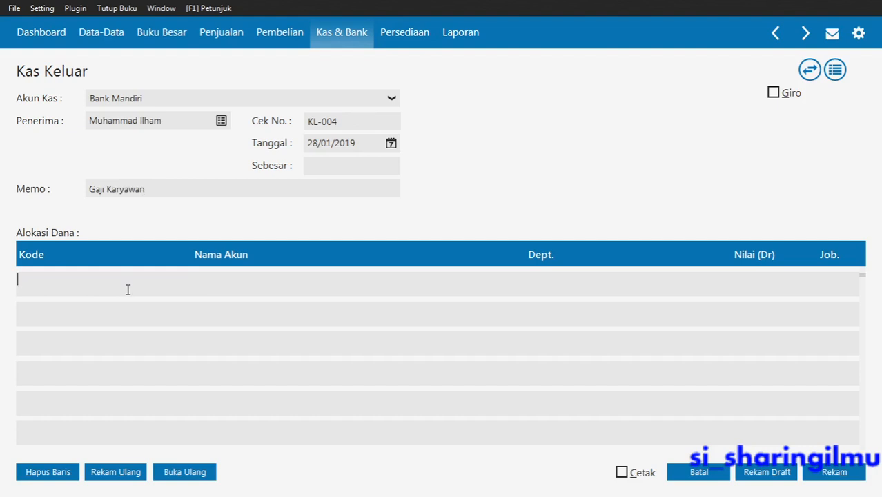
double_click(73, 281)
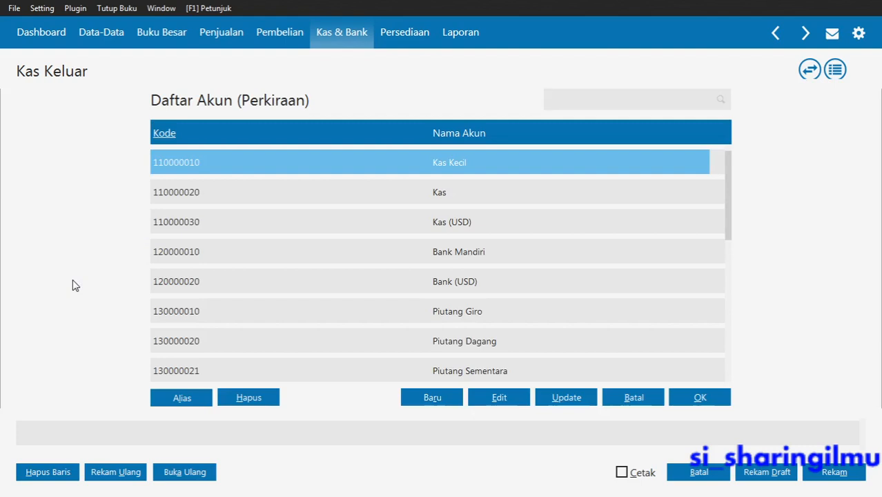
key(Down)
key(Down)
key(Down)
key(Down)
key(Down)
key(Down)
key(Down)
key(Down)
key(Down)
key(Down)
key(Down)
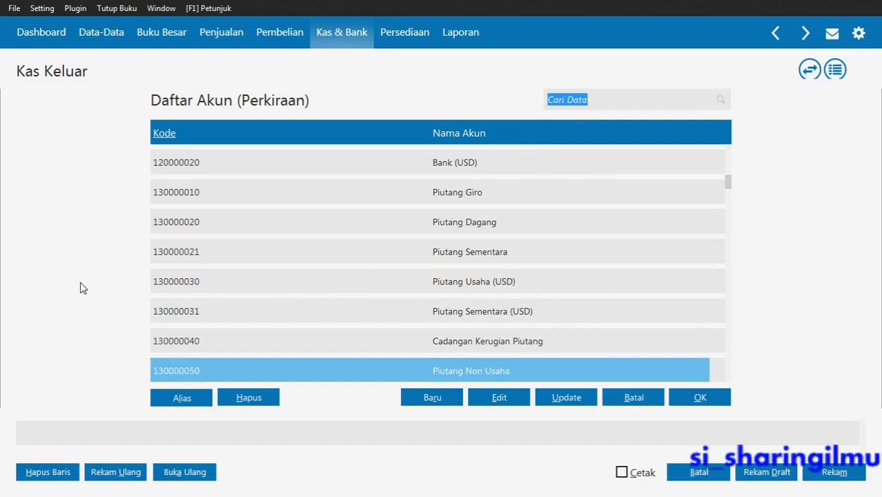
key(Down)
key(Down)
key(Down)
key(Down)
key(Down)
key(Down)
key(Down)
key(Down)
key(Down)
key(Down)
key(Down)
key(Down)
key(Down)
key(Down)
key(Down)
key(Down)
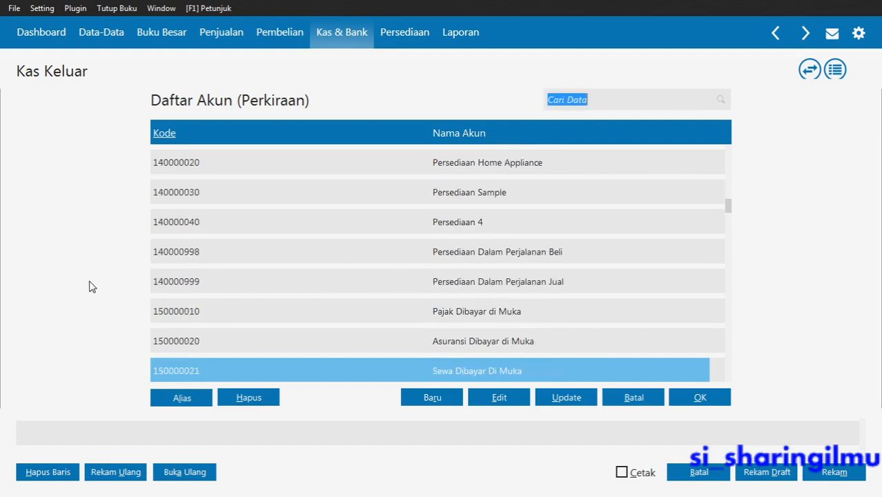
key(Down)
key(Down)
key(Down)
key(Down)
key(Down)
key(Down)
key(Down)
key(Down)
key(Down)
key(Down)
key(Down)
key(Down)
key(Down)
key(Down)
key(Down)
key(Down)
key(Down)
key(Down)
key(Down)
key(Down)
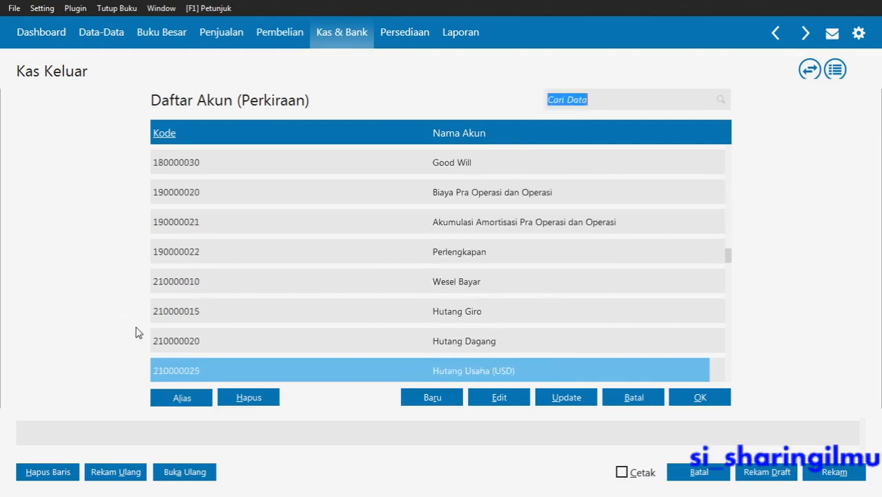
key(Down)
key(Down)
key(Down)
key(Down)
key(Down)
key(Down)
key(Down)
key(Down)
key(Down)
key(Down)
key(Down)
key(Down)
key(Down)
key(Down)
key(Down)
key(Down)
key(Down)
key(Down)
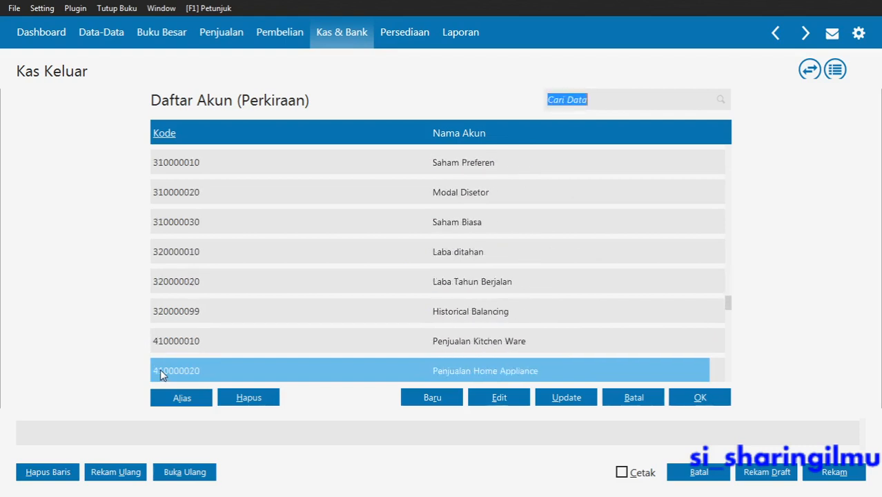
key(Down)
key(Down)
key(Down)
key(Down)
key(Down)
key(Down)
key(Down)
key(Down)
key(Down)
key(Down)
key(Down)
key(Down)
key(Down)
key(Down)
key(Down)
key(Down)
key(Down)
key(Down)
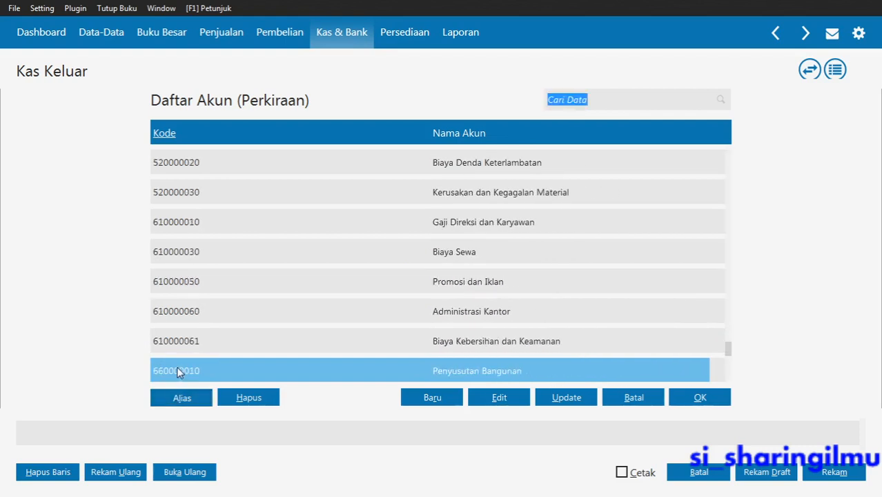
key(Down)
key(Down)
key(Down)
key(Down)
key(Down)
key(Down)
key(Down)
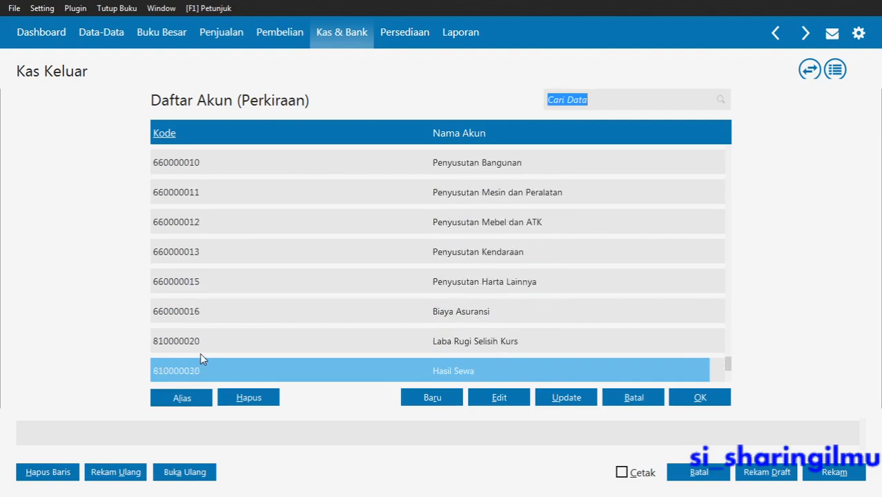
key(Down)
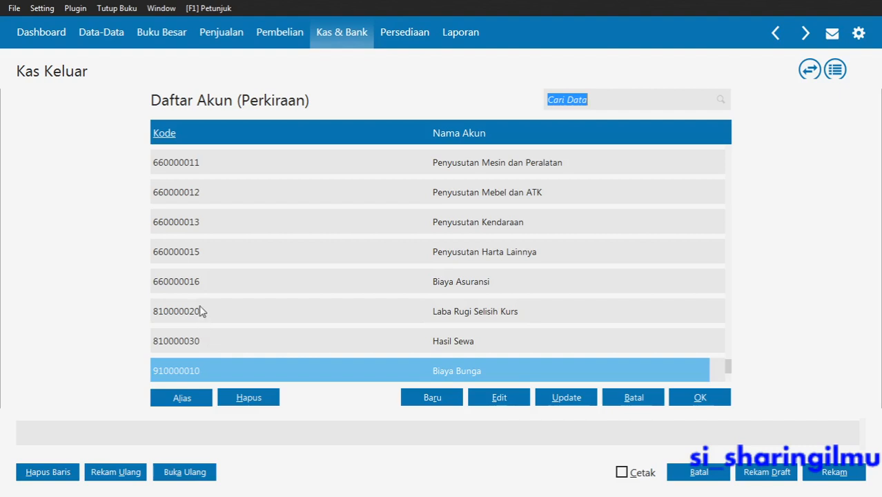
key(Up)
key(Up)
key(Up)
key(Up)
key(Up)
key(Up)
key(Up)
key(Up)
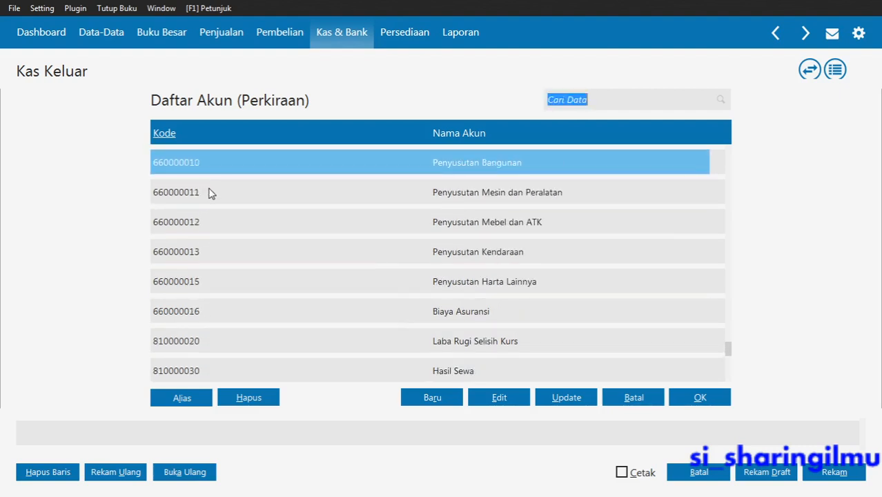
key(Up)
key(Up)
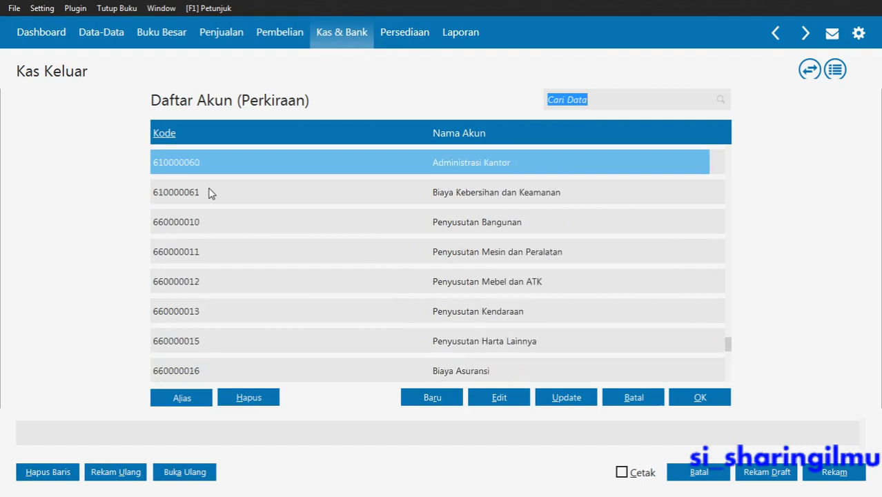
key(Down)
key(Down)
key(Down)
key(Down)
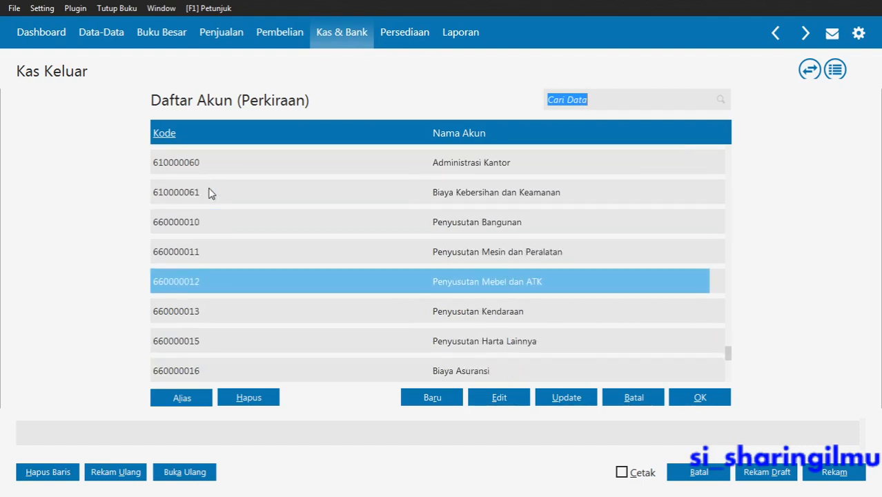
key(Down)
key(Down)
key(Down)
key(Down)
key(Down)
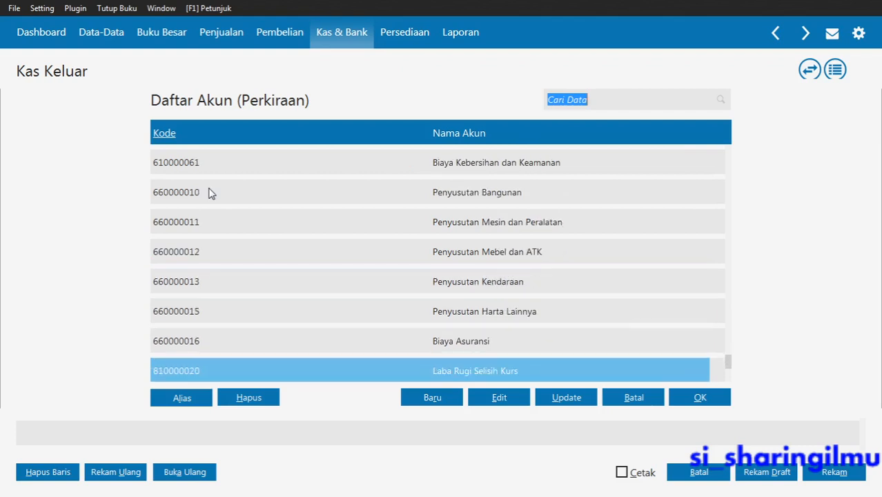
key(Down)
key(Down)
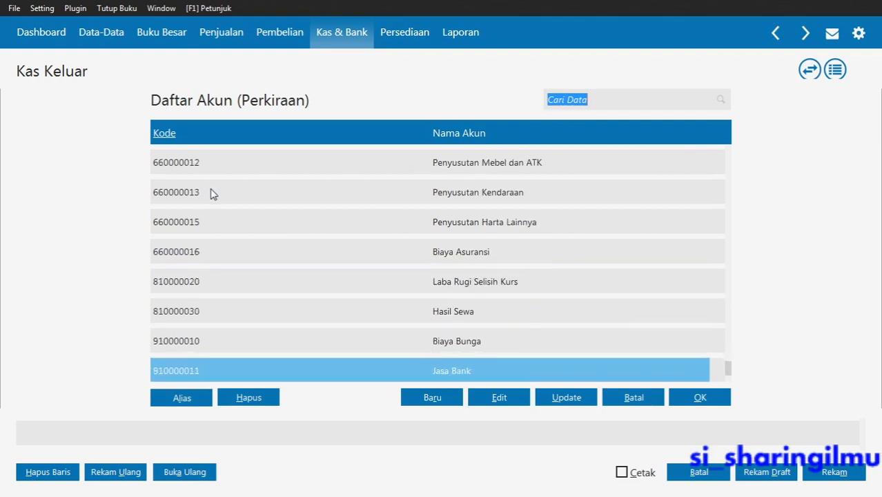
key(Up)
key(Up)
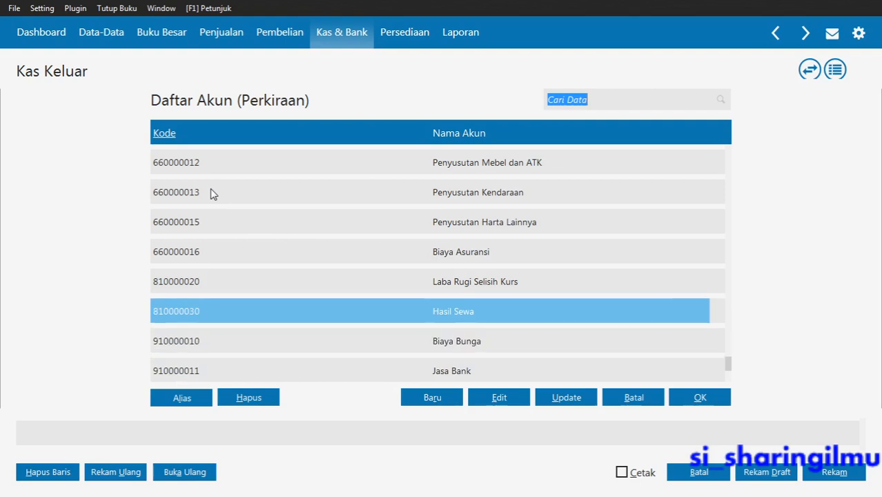
key(Up)
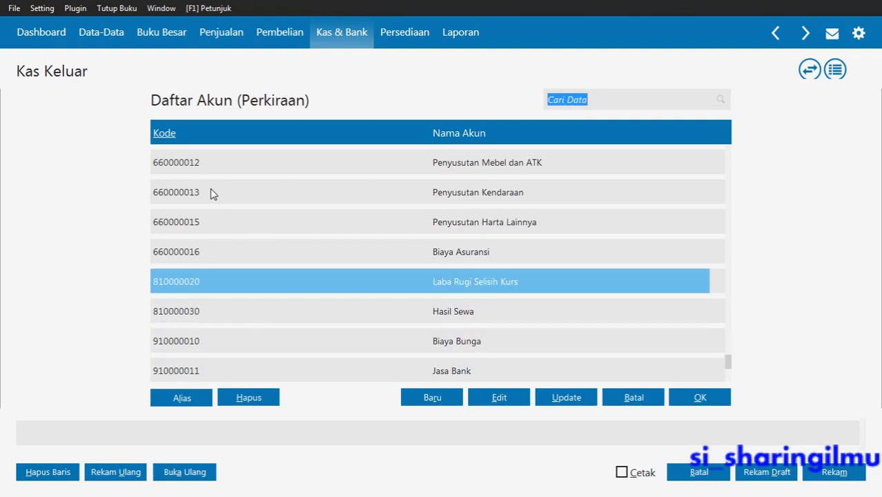
key(Up)
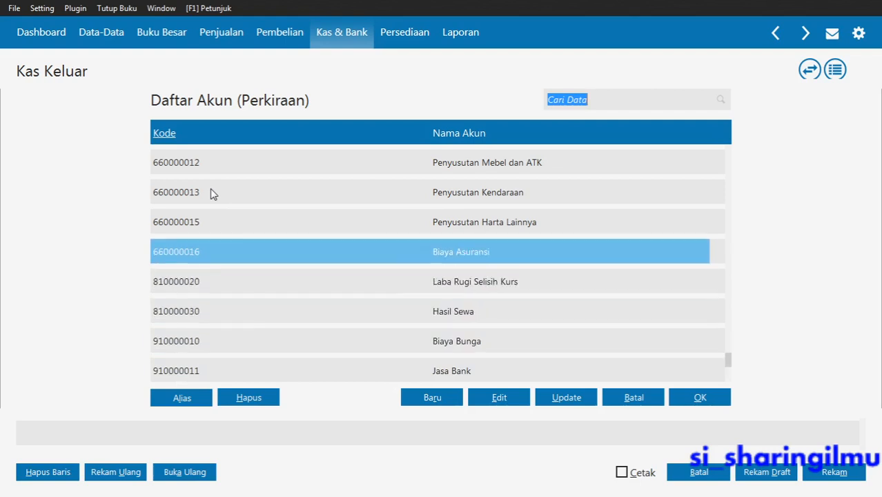
key(Up)
key(Up)
key(Up)
key(Up)
key(Up)
key(Up)
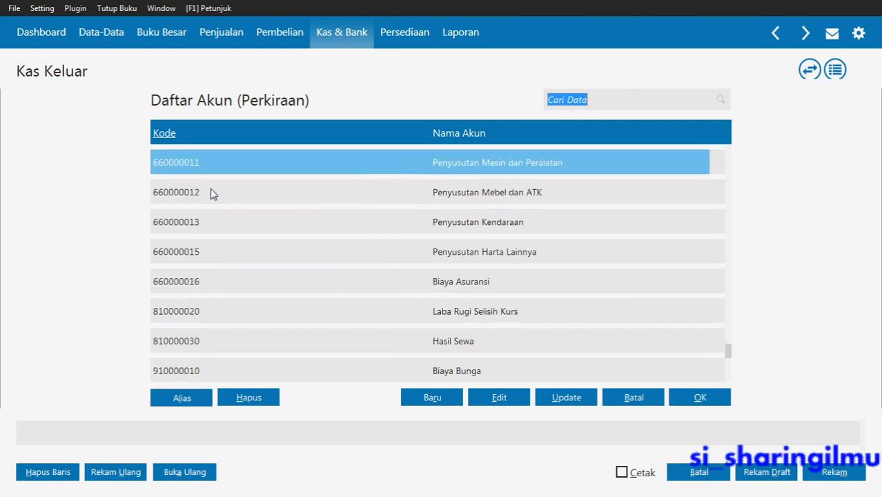
key(Up)
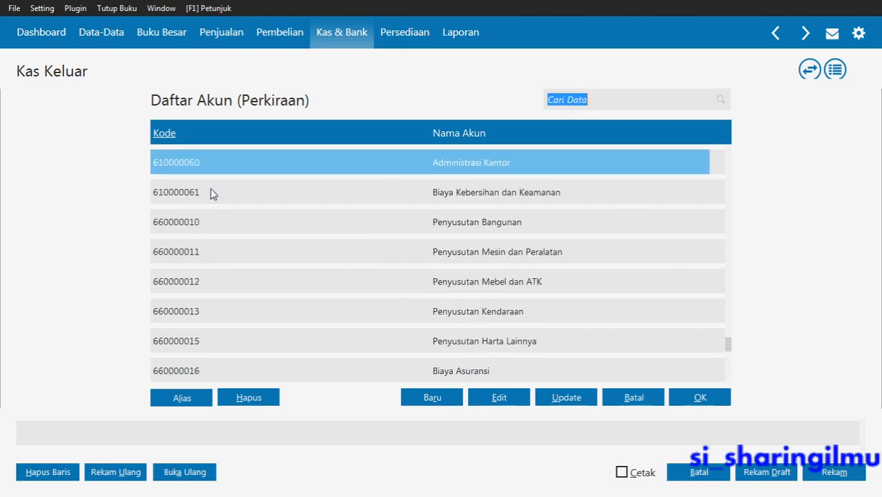
key(Up)
key(Up)
key(Up)
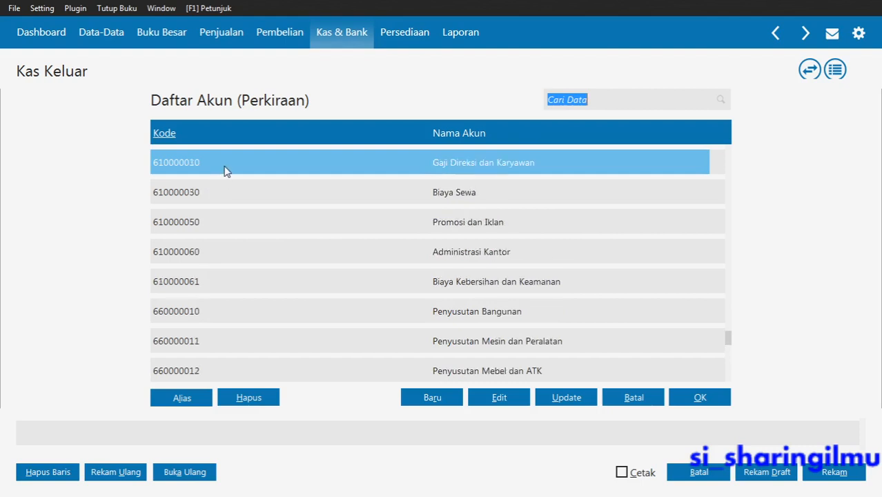
double_click(227, 172)
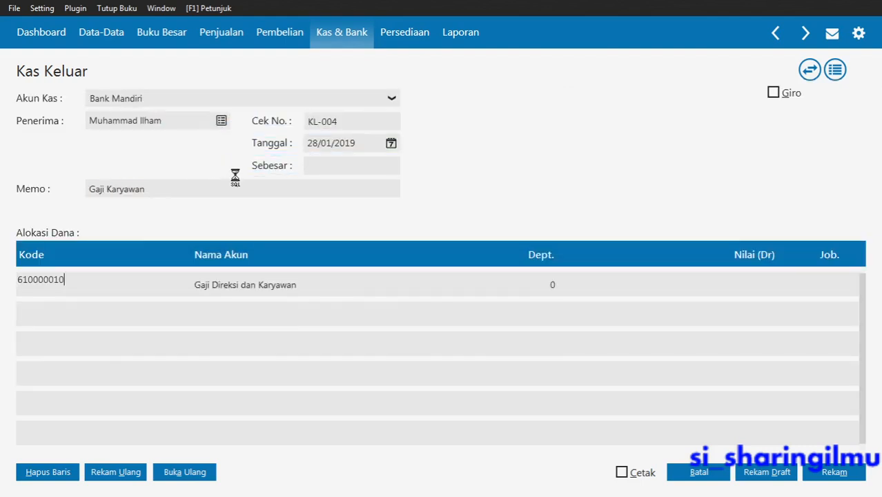
click(222, 191)
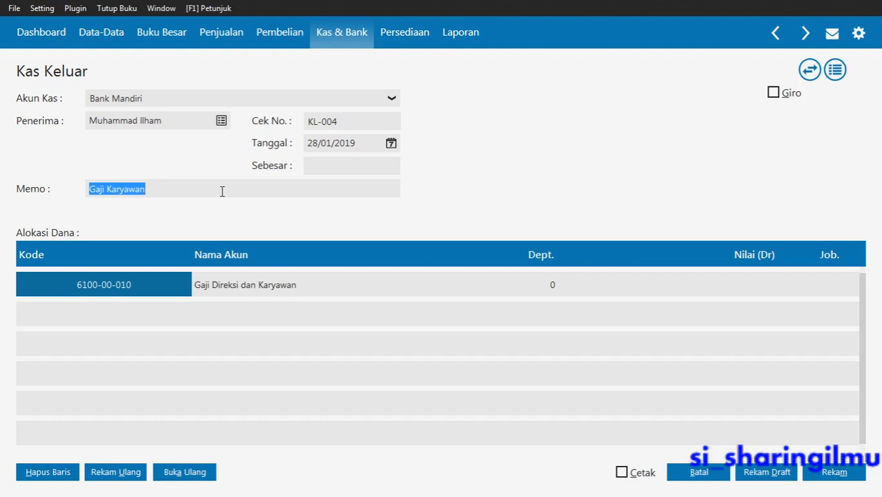
Enter 115000 as the Nilai (Dr) of the Gaji Direksi dan Karyawan line and carry it into Sebesar.
click(734, 288)
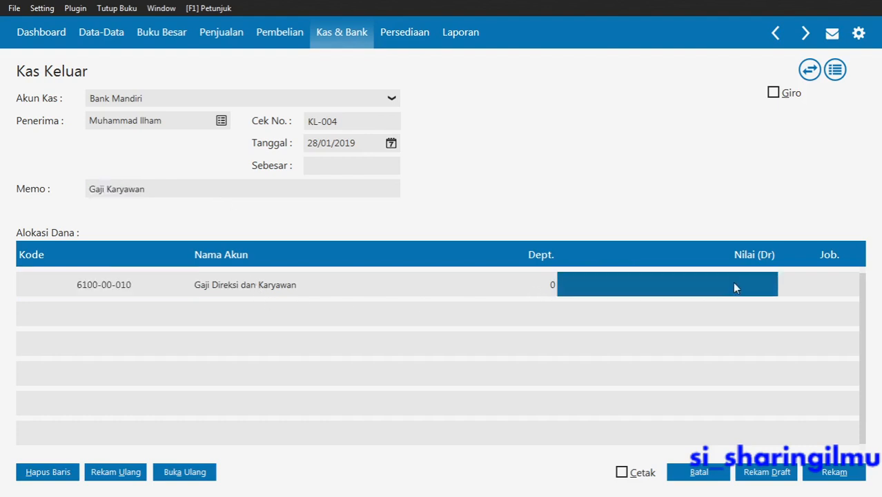
click(732, 282)
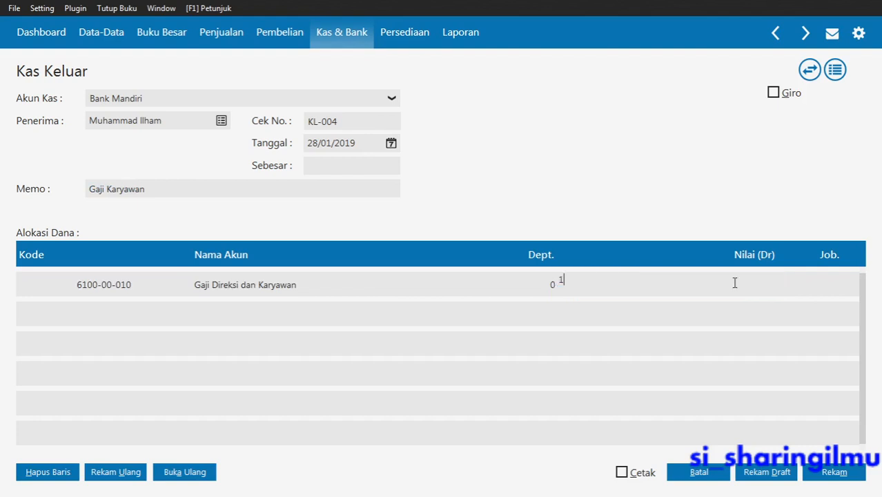
text(115000)
key(Return)
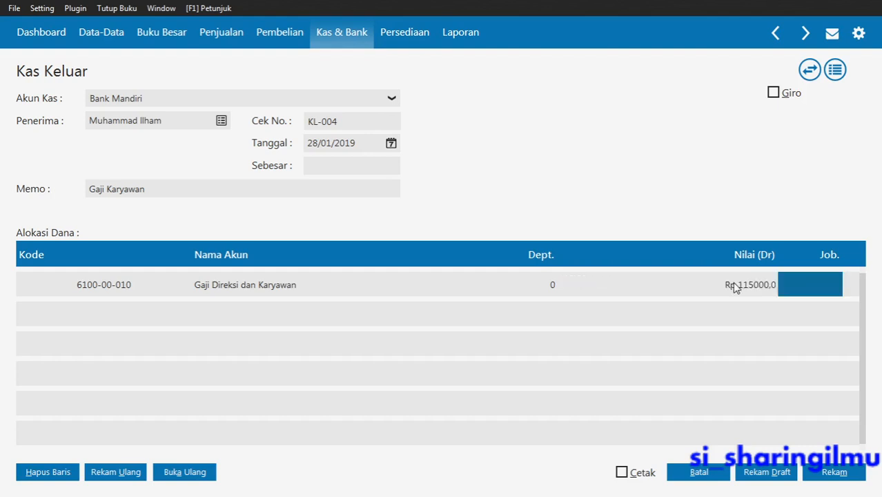
click(339, 166)
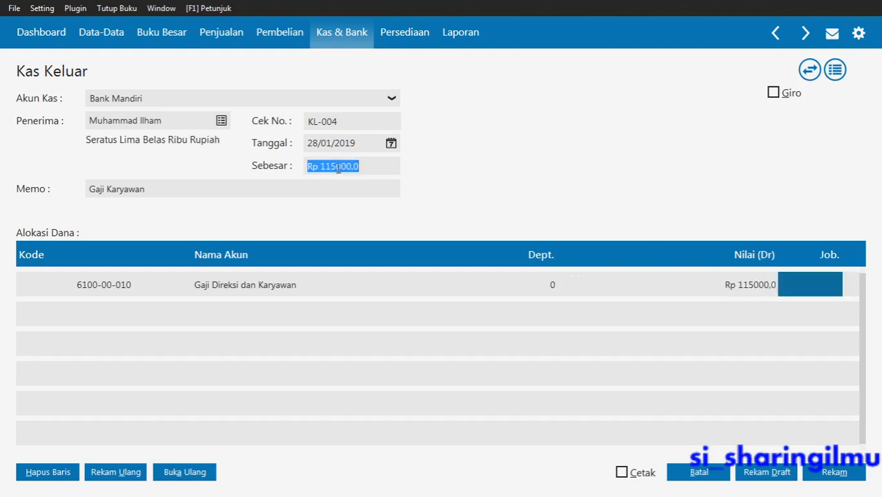
Correct the salary line's Nilai (Dr) to Rp 1115000 and refresh the Sebesar amount.
click(748, 288)
click(750, 290)
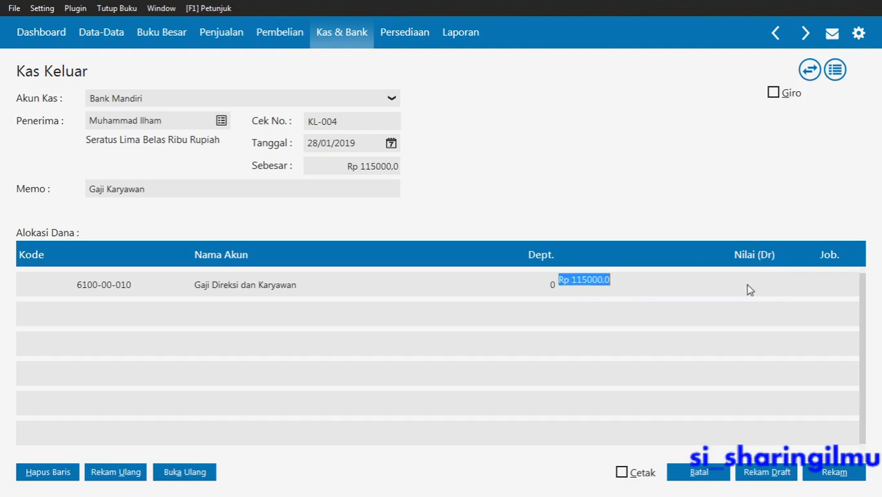
click(577, 279)
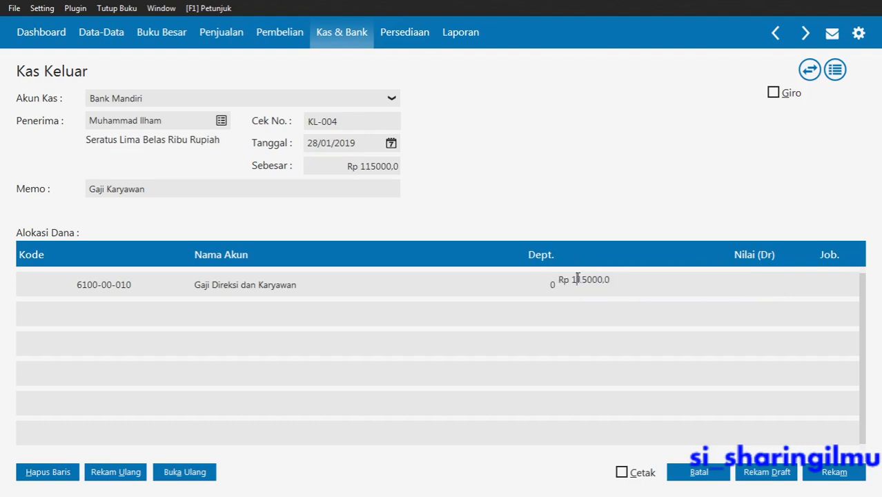
text(1)
key(Tab)
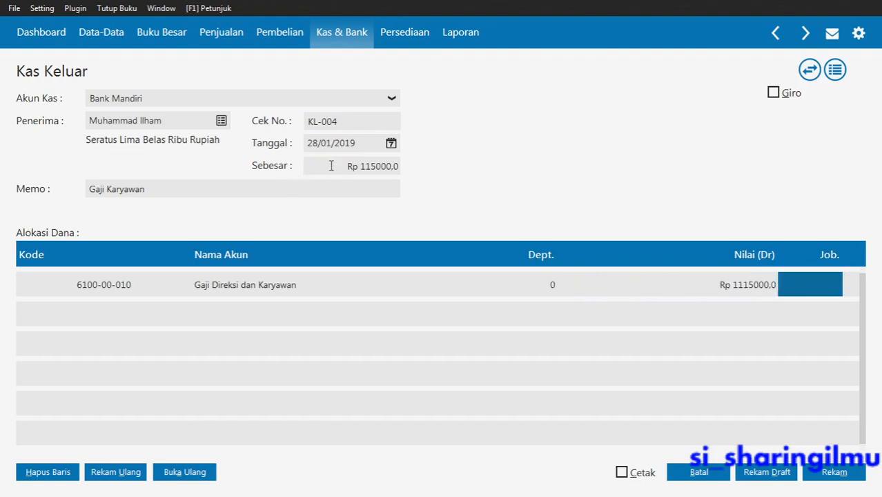
drag(351, 168, 308, 168)
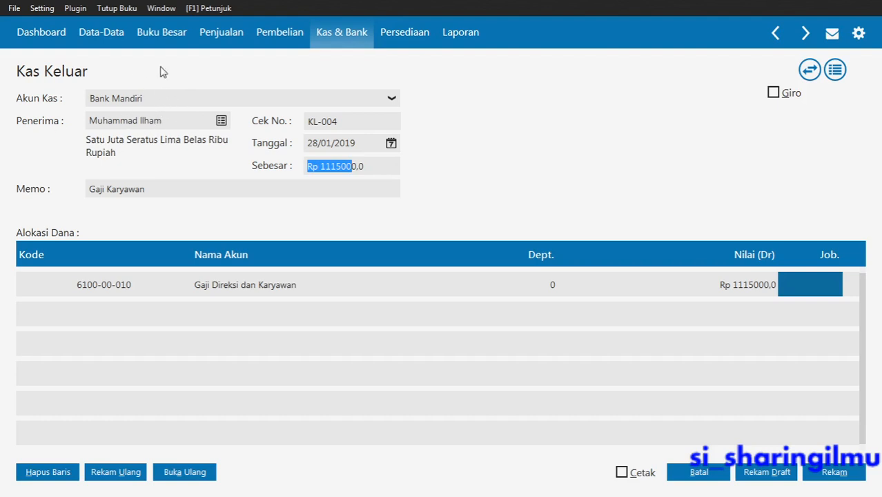
Check the payment's Tanggal and Cek No., and record payment KL-004.
click(328, 146)
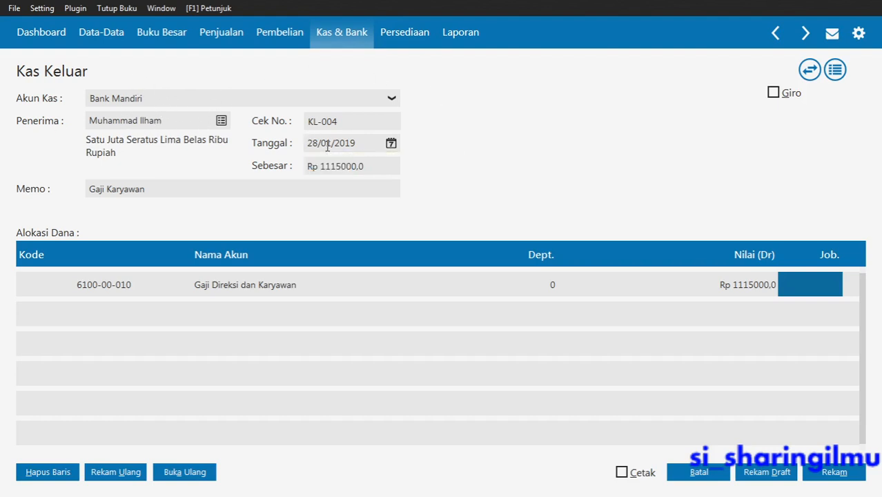
click(343, 121)
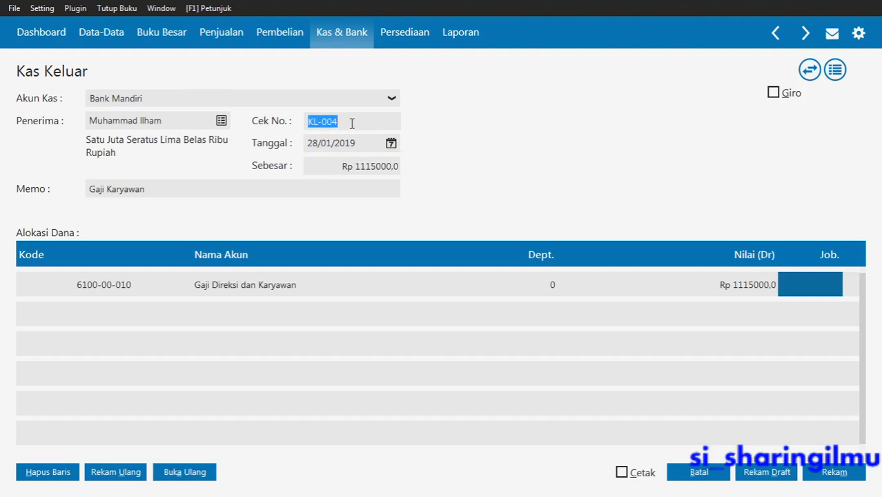
click(833, 476)
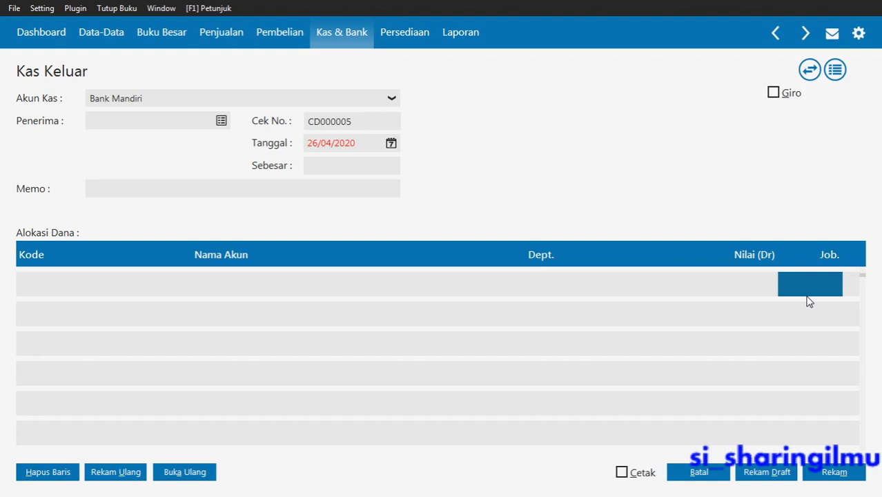
Switch to the module PDF in Foxit Reader and read the KL-004 example and the cash report instructions following Dokumen 6.
key(alt+Tab)
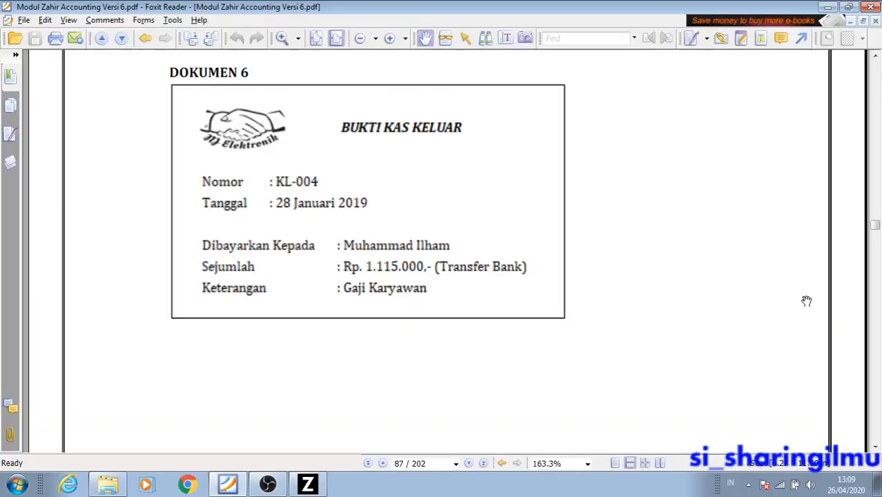
scroll(808, 198, down, 5)
scroll(808, 198, down, 15)
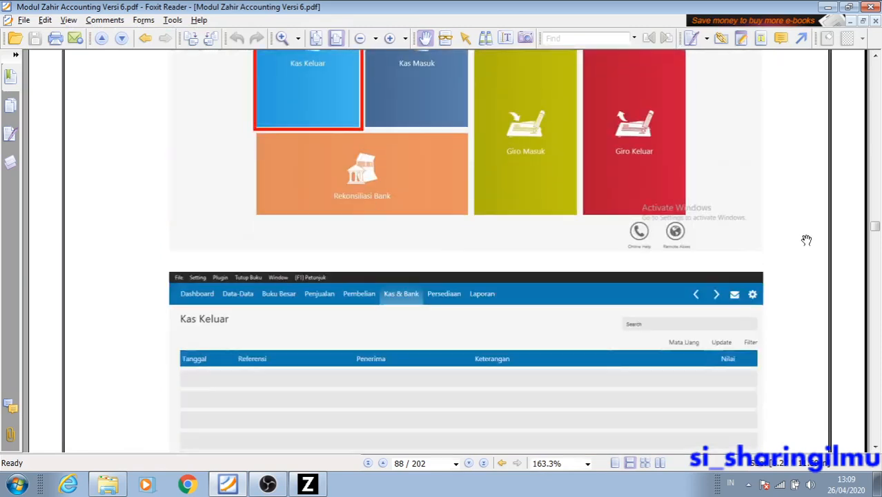
scroll(360, 336, down, 15)
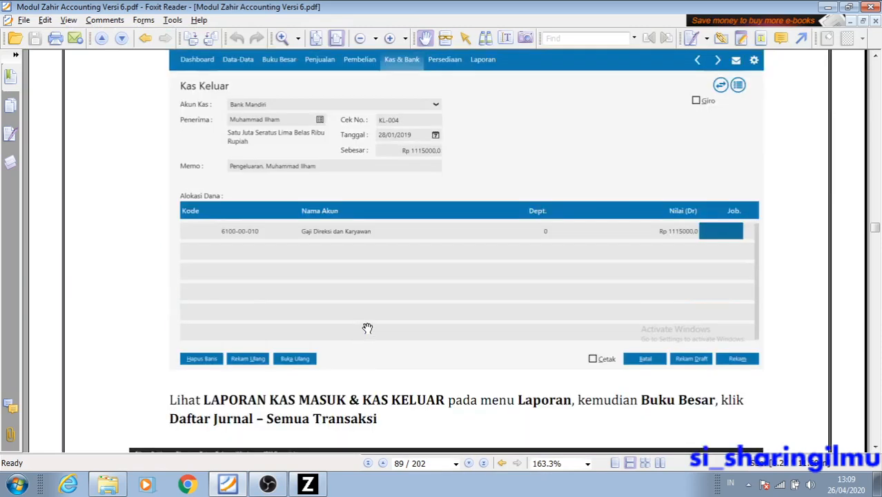
scroll(370, 332, up, 10)
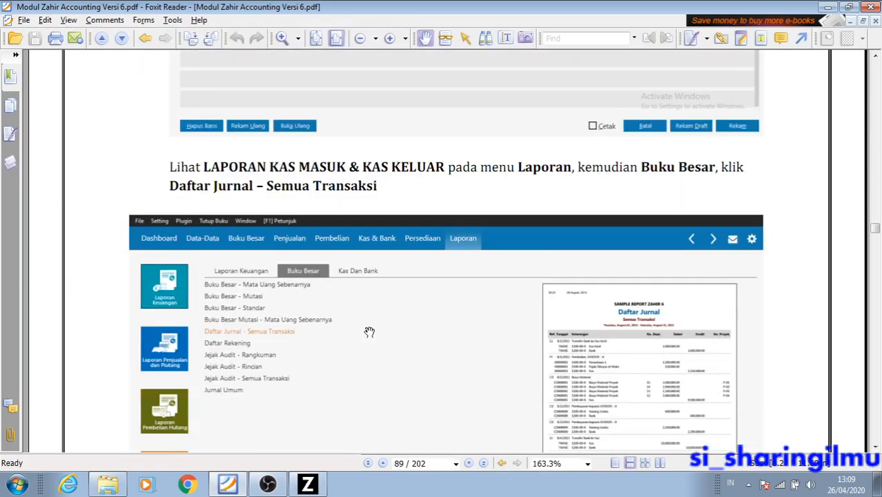
scroll(369, 332, down, 5)
scroll(369, 332, up, 1)
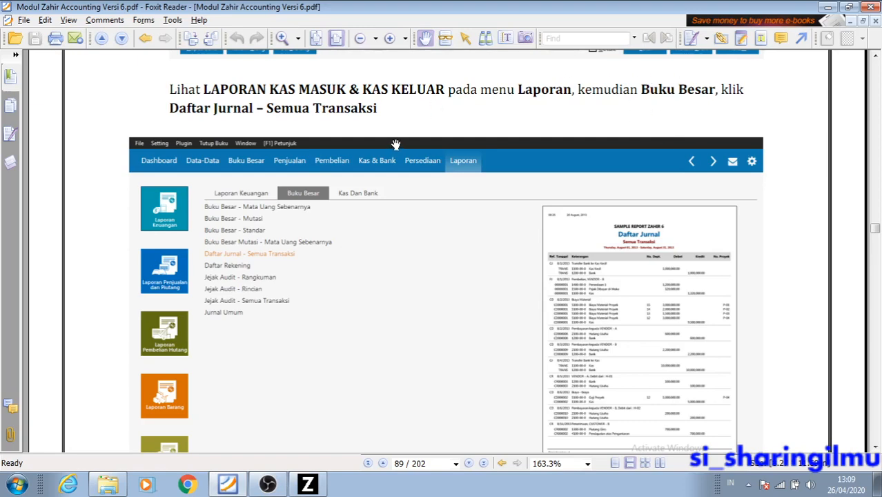
Switch back to Zahir Accounting and cancel the blank Kas Keluar form.
key(alt+Tab)
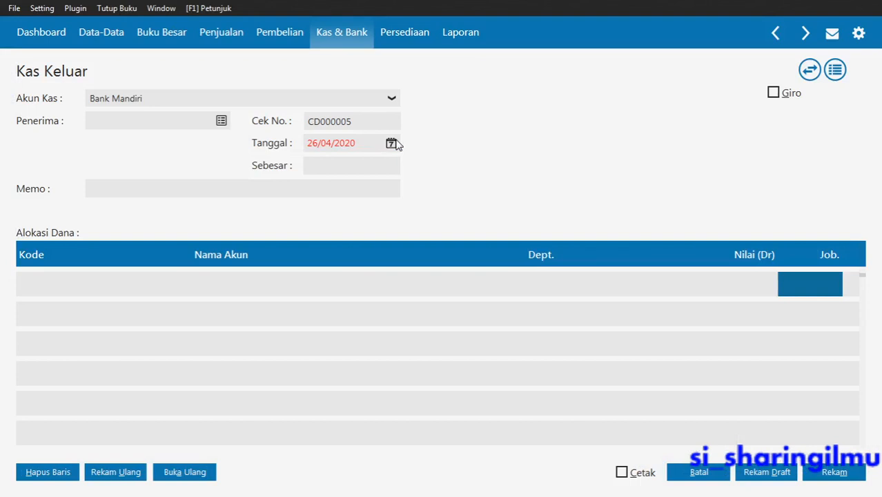
click(702, 474)
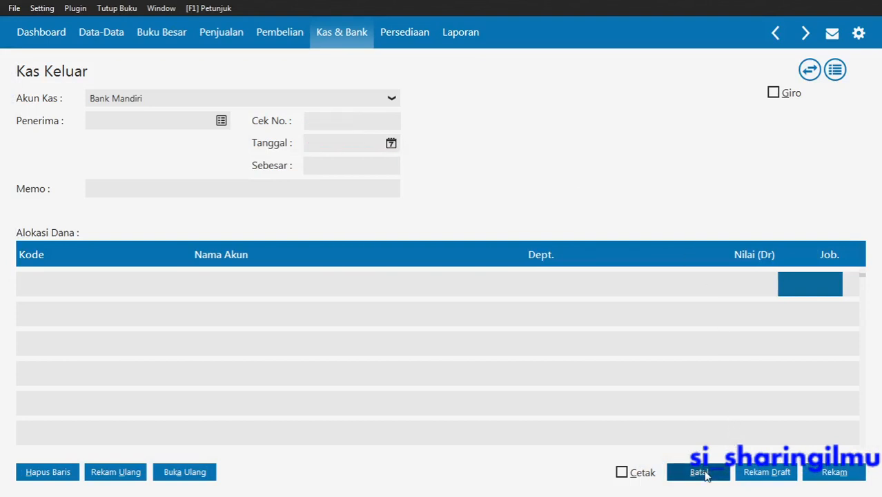
click(842, 474)
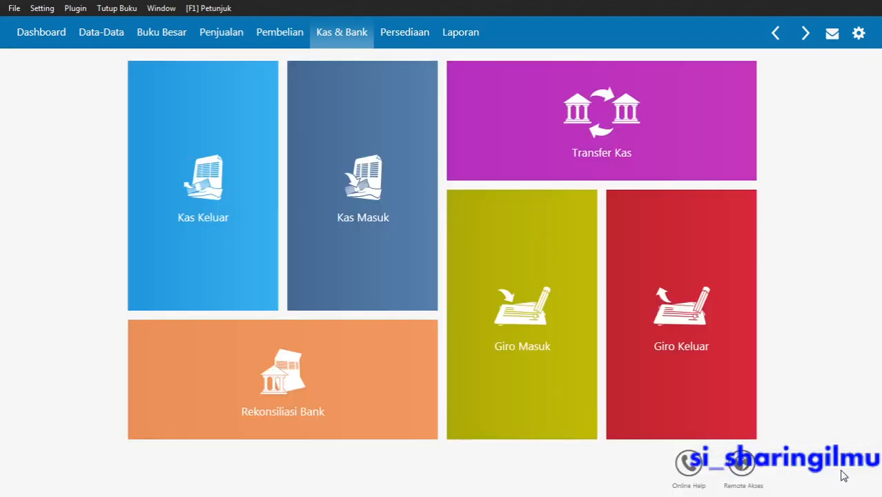
Open the Daftar Jurnal - Semua Transaksi report from the Buku Besar group of the financial reports.
mouse_move(630, 109)
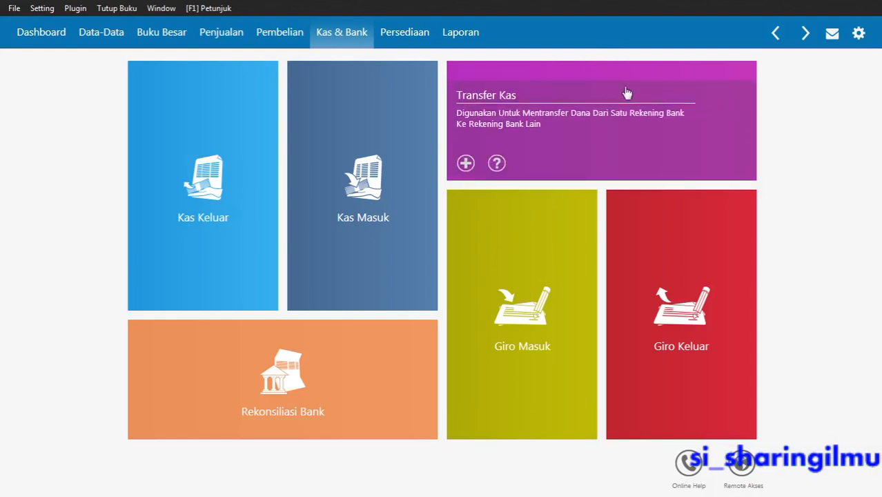
click(472, 39)
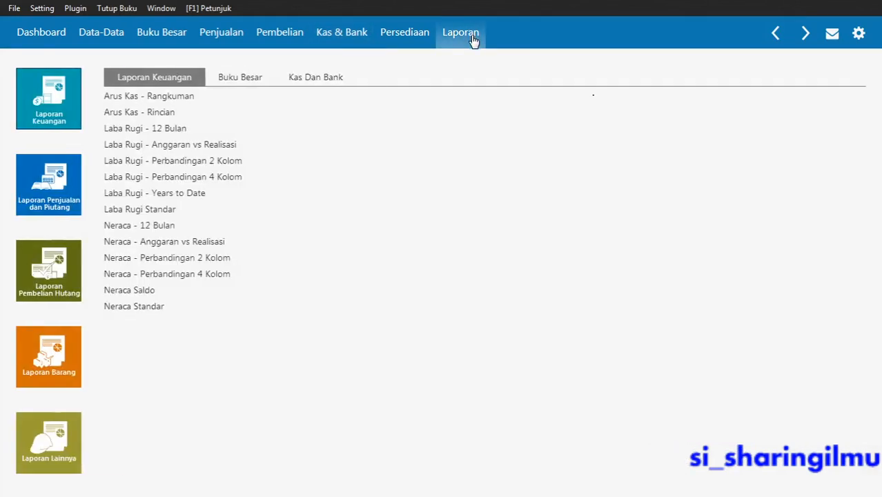
mouse_move(161, 100)
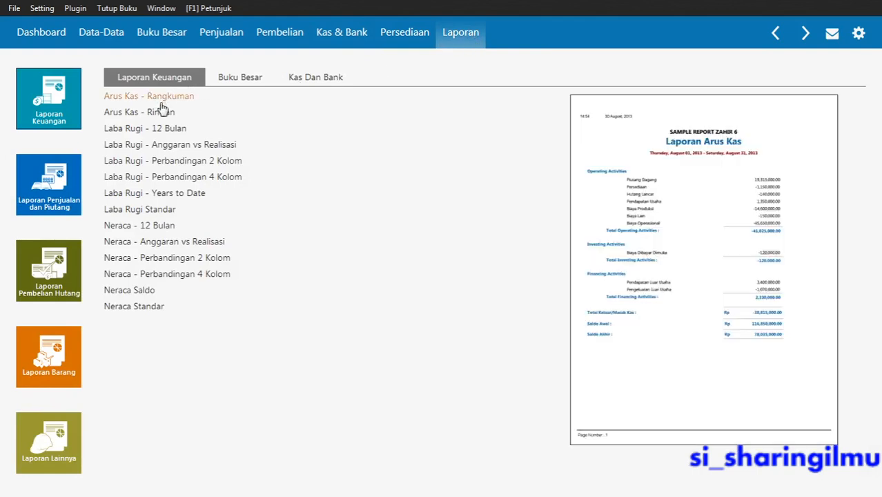
mouse_move(164, 131)
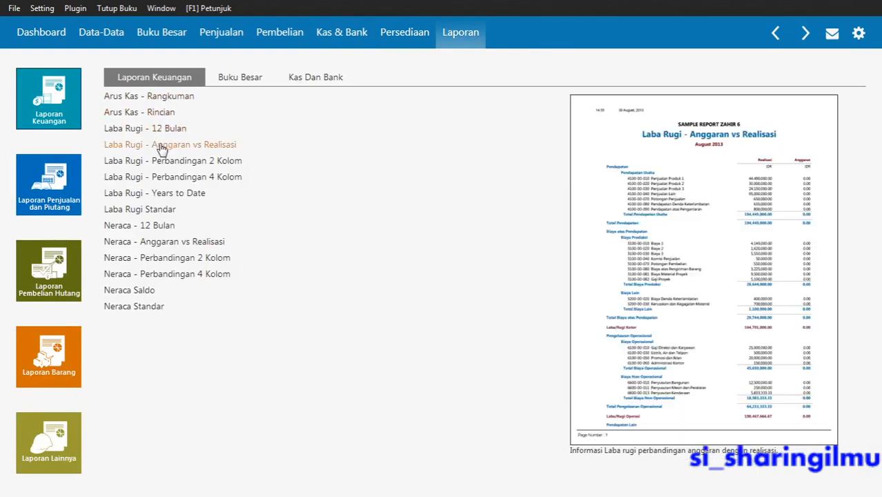
mouse_move(164, 181)
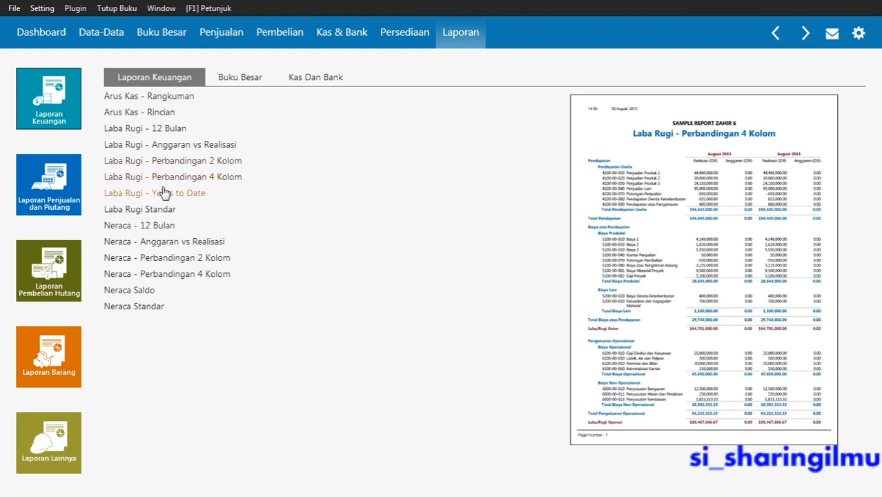
mouse_move(161, 216)
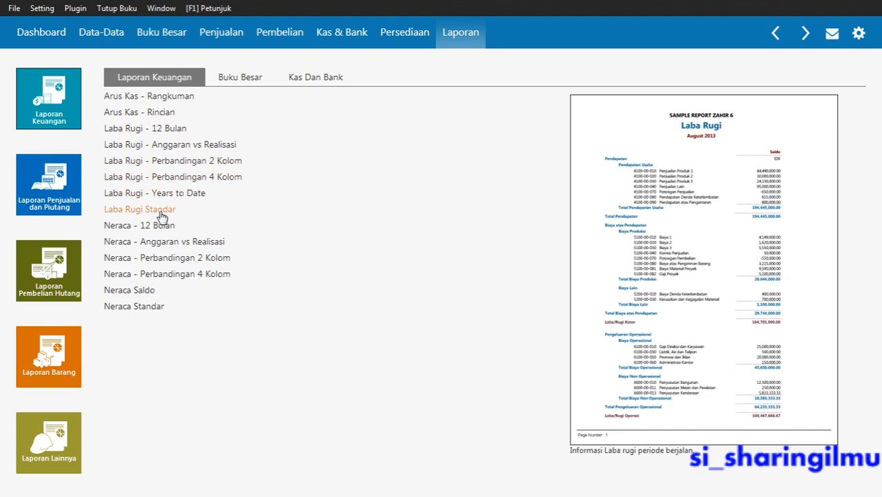
click(247, 80)
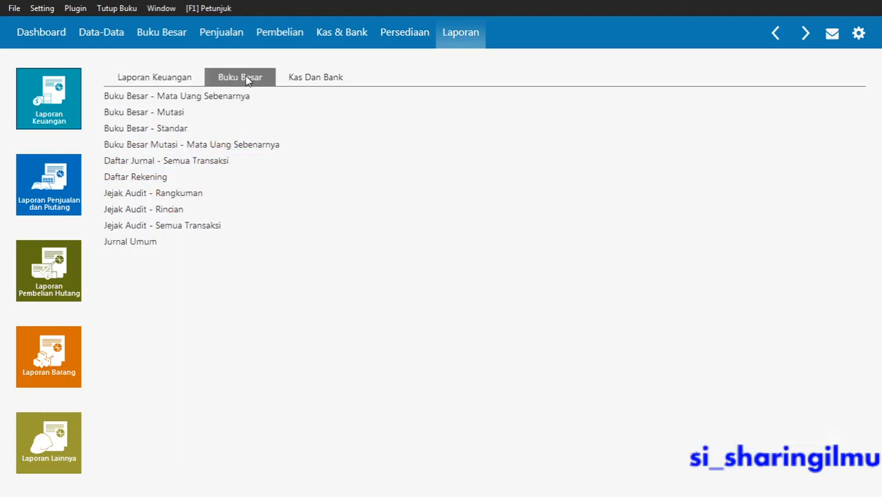
mouse_move(201, 163)
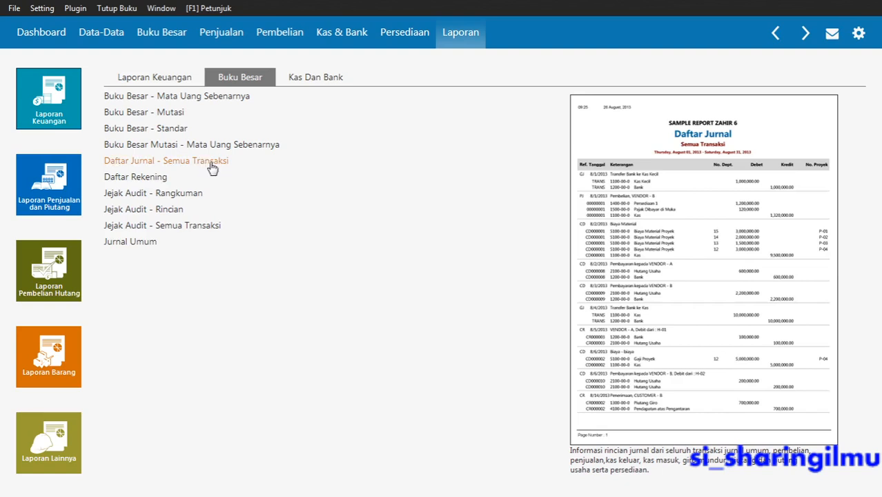
click(212, 168)
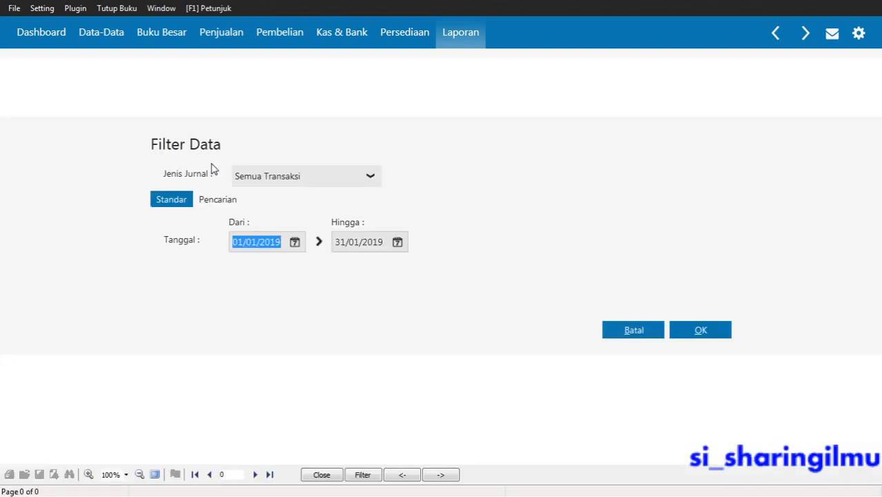
Generate the journal list with Jenis Jurnal Semua Transaksi for the period 01/01/2019 to 31/01/2019.
click(310, 170)
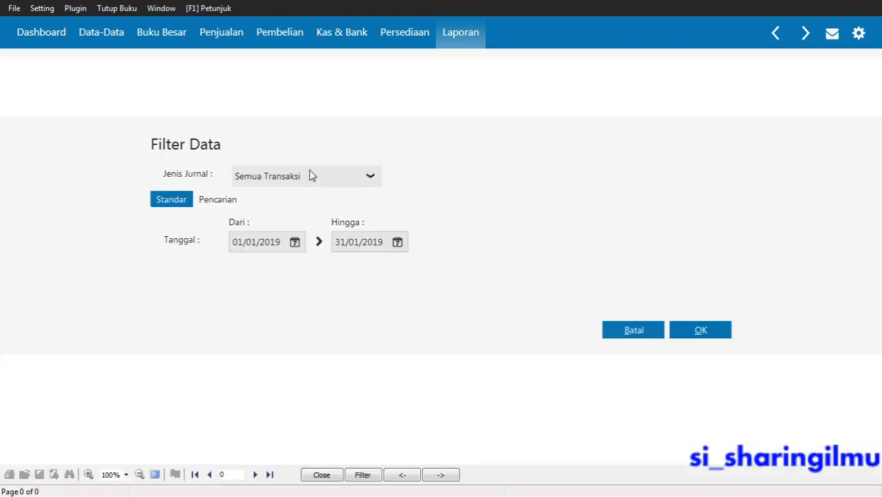
click(310, 175)
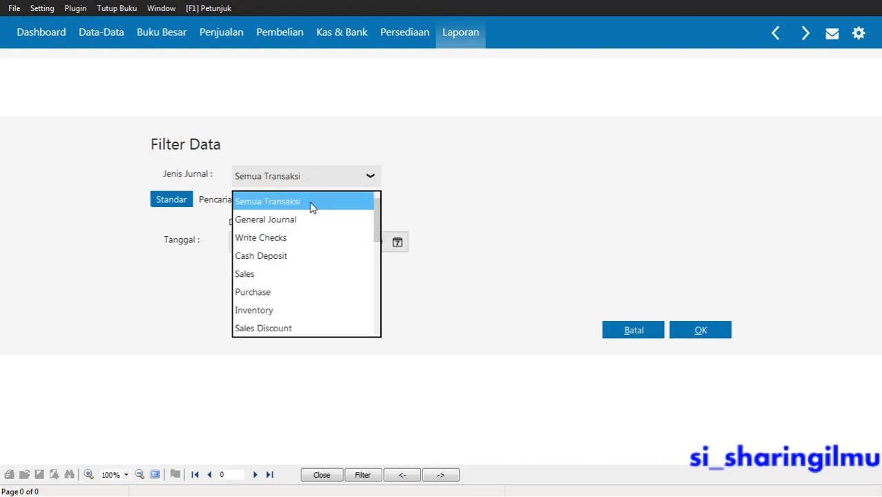
click(311, 201)
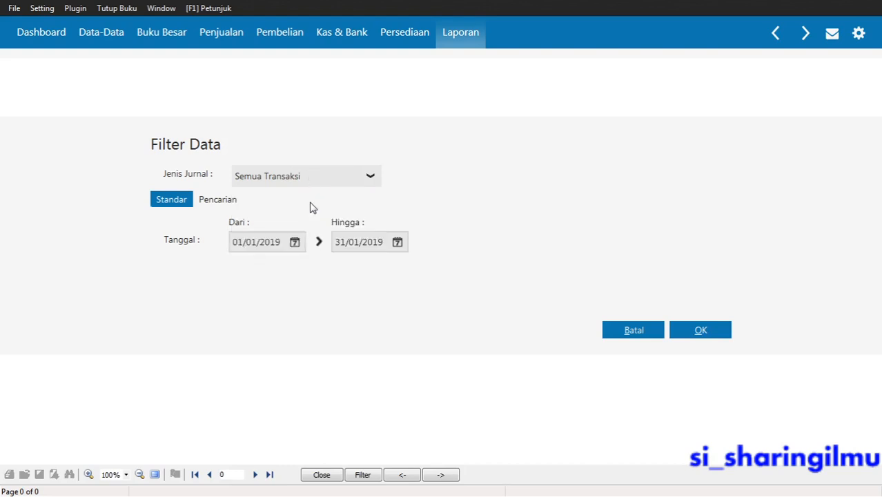
click(251, 241)
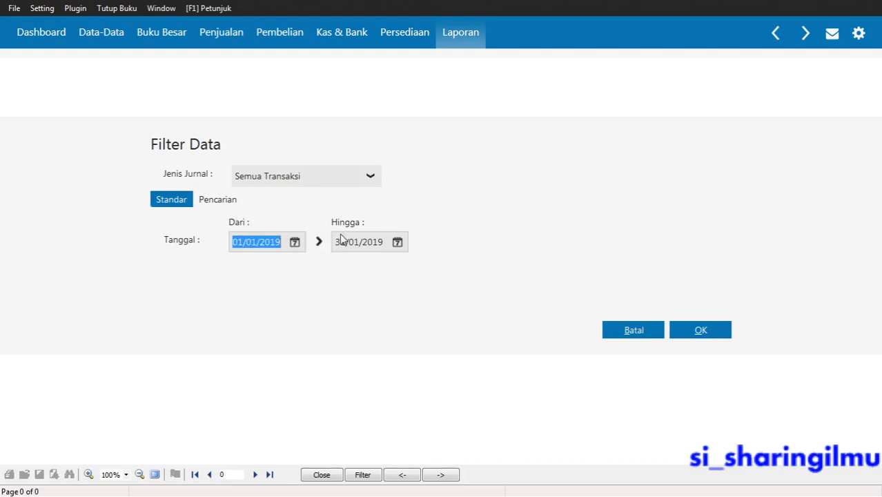
click(276, 242)
click(253, 242)
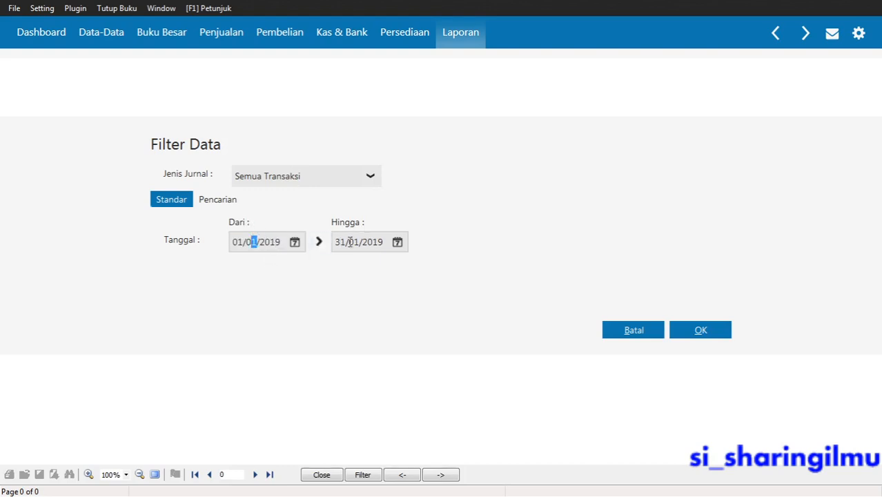
click(702, 330)
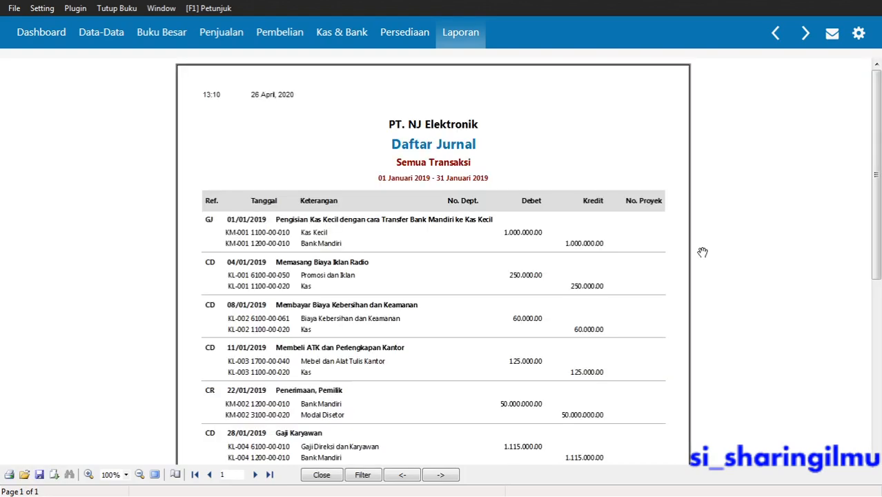
Enlarge the Daftar Jurnal report to 150% and check the accounts, debits and credits of the entries from KM-001 through KM-002.
scroll(705, 246, down, 3)
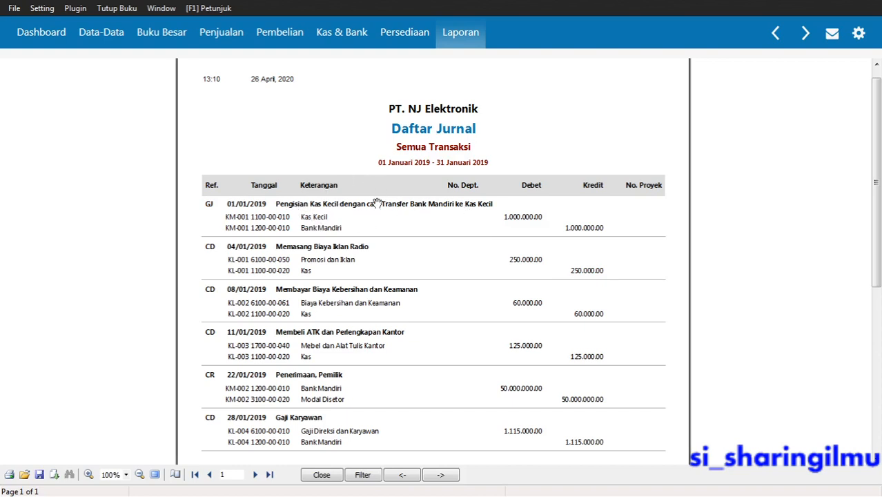
click(88, 474)
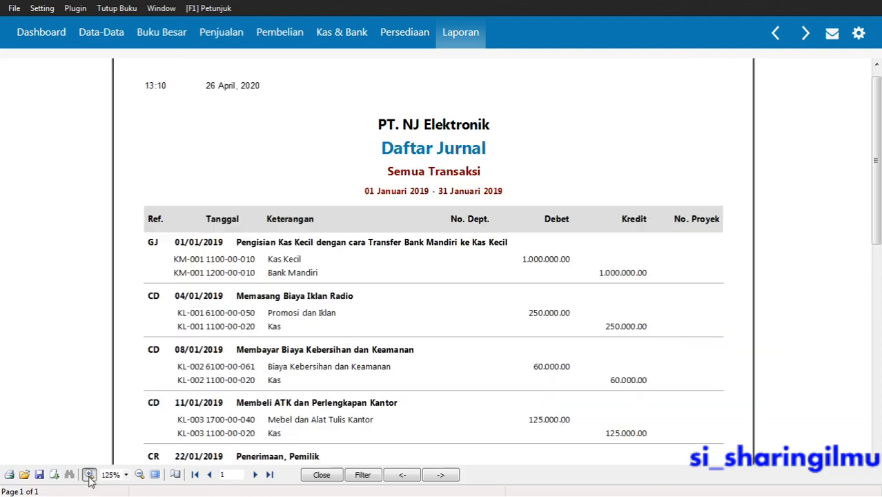
click(88, 474)
scroll(427, 240, down, 1)
drag(427, 239, 434, 150)
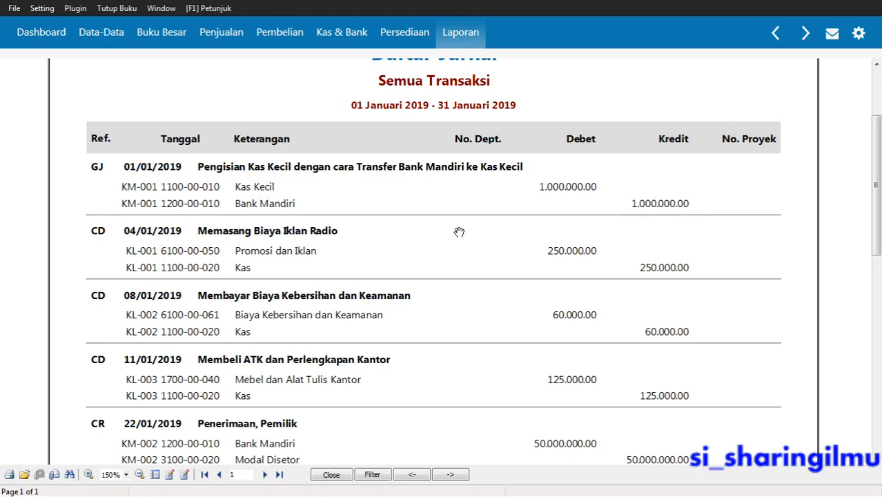
scroll(448, 234, down, 1)
scroll(450, 237, down, 2)
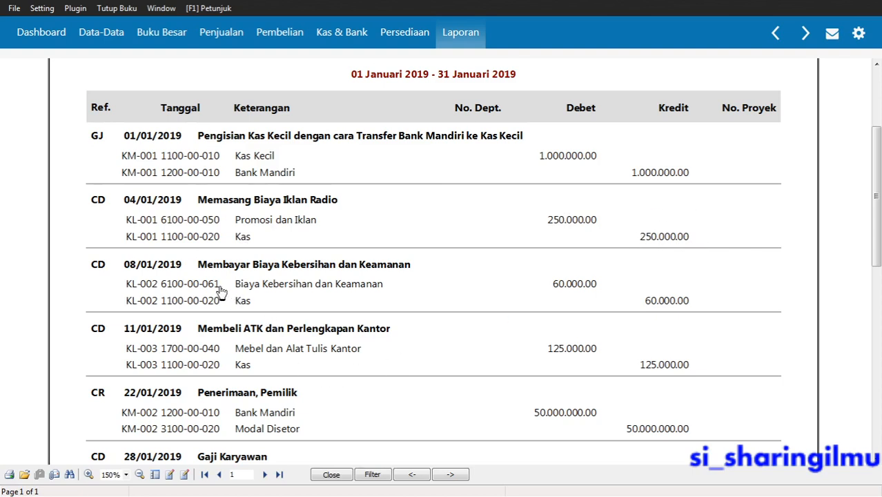
scroll(221, 291, down, 1)
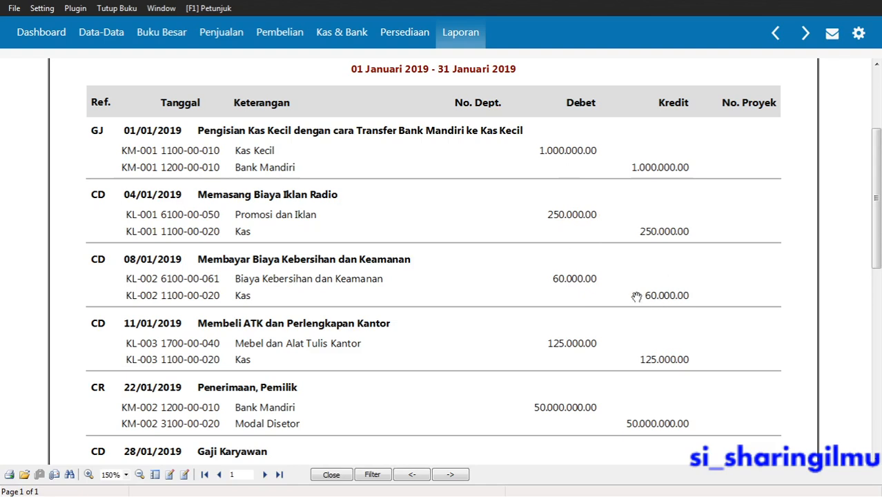
scroll(534, 311, down, 1)
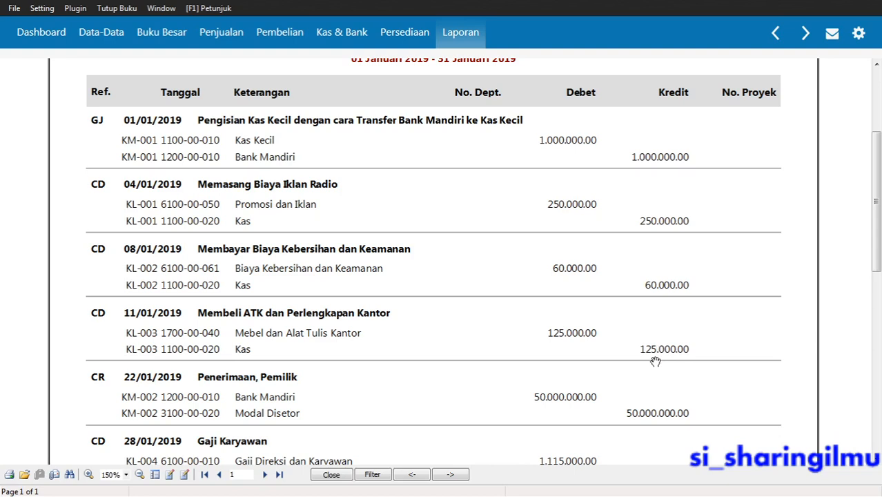
scroll(655, 361, down, 1)
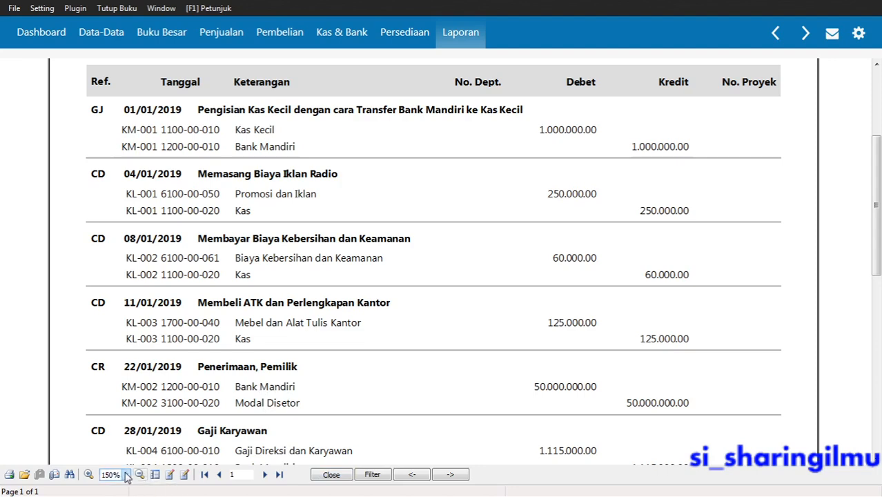
Enlarge the journal report to 175% and review its entries down to the KL-004 Gaji Karyawan transaction.
click(88, 475)
scroll(325, 352, down, 5)
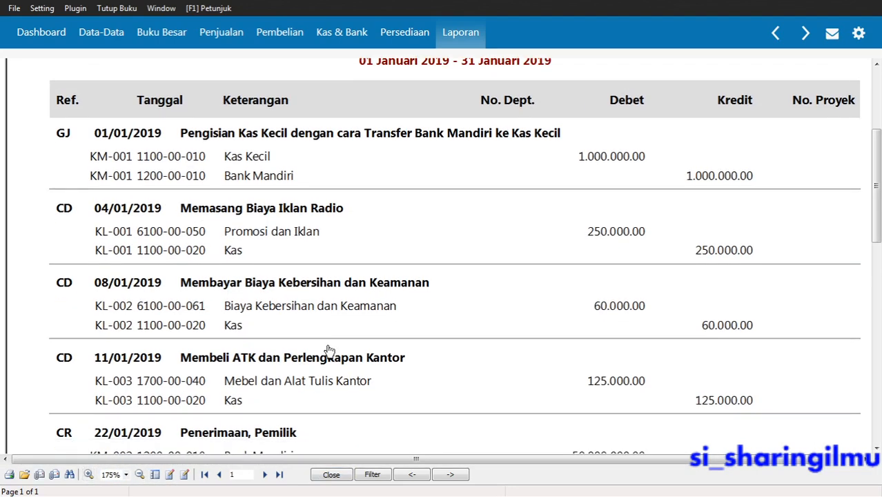
scroll(341, 348, down, 3)
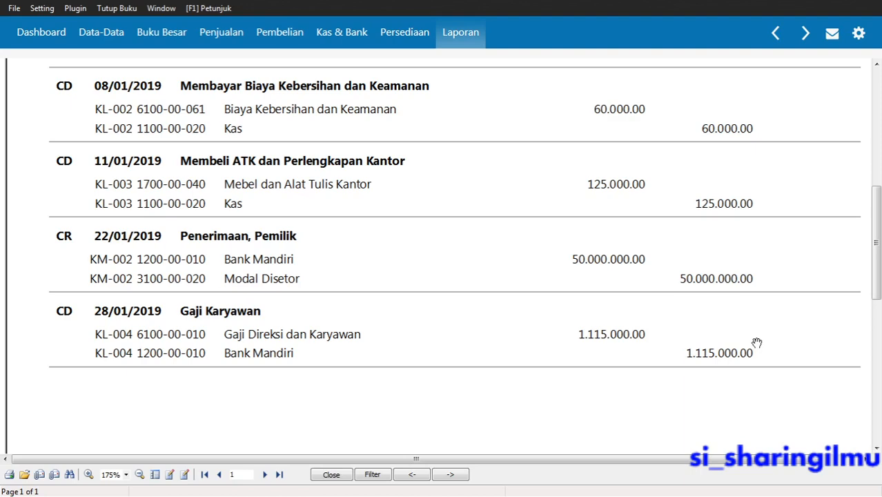
scroll(757, 343, up, 3)
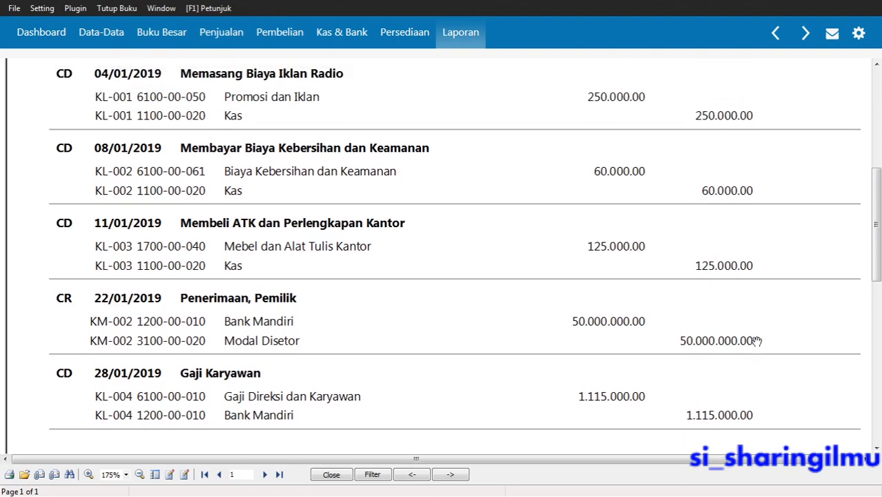
scroll(756, 341, up, 3)
scroll(757, 342, up, 4)
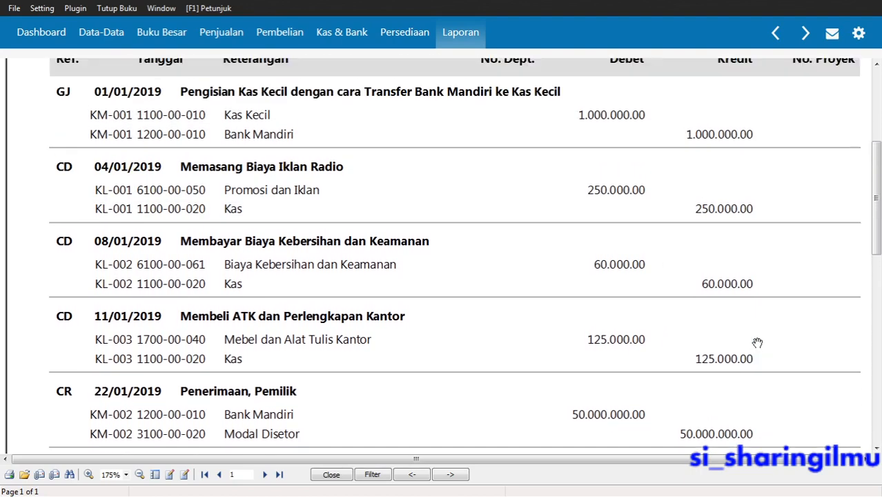
scroll(757, 343, up, 1)
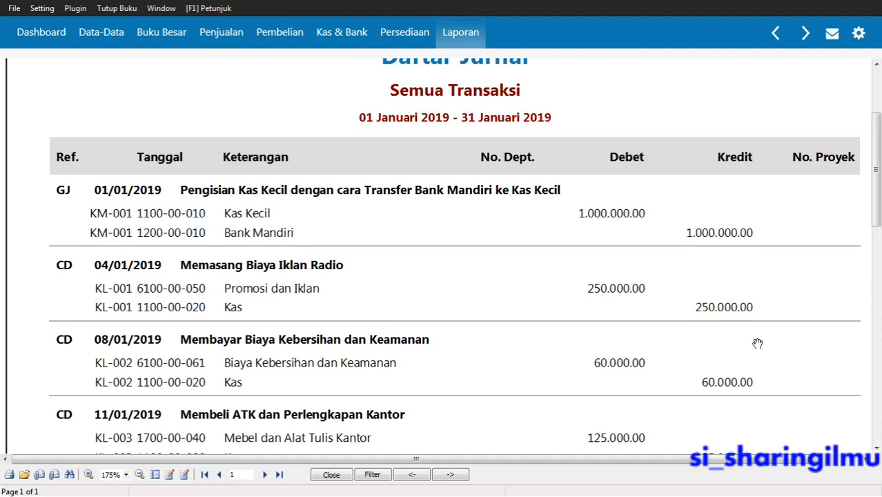
Close the journal report, switch to the Foxit Reader module and review DOKUMEN 1 – Order Penjualan under Transaksi Penjualan.
click(330, 475)
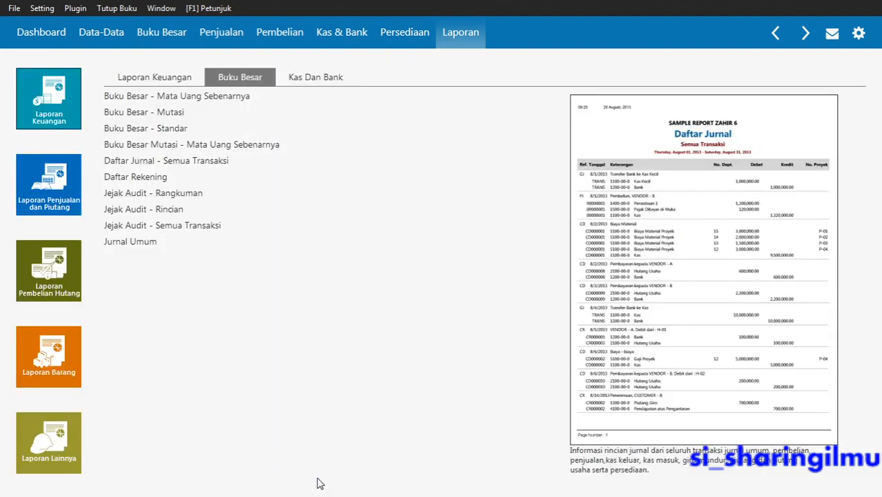
key(alt+Tab)
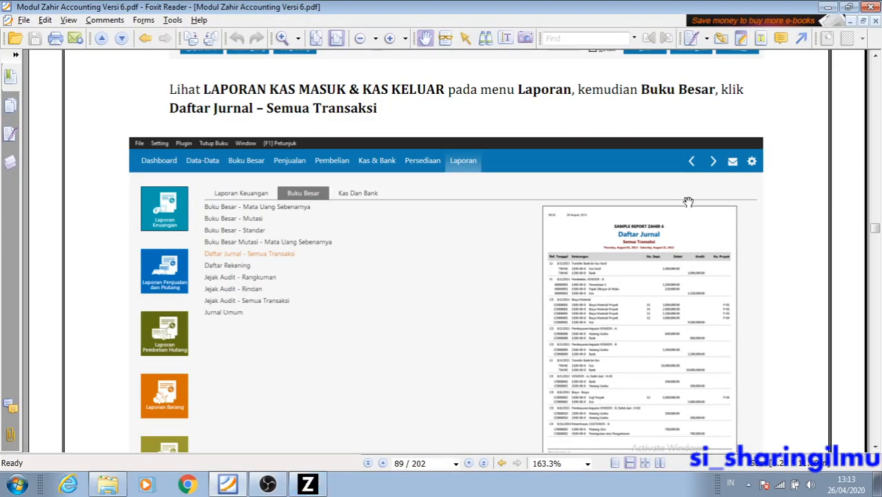
scroll(688, 201, down, 10)
scroll(688, 201, down, 15)
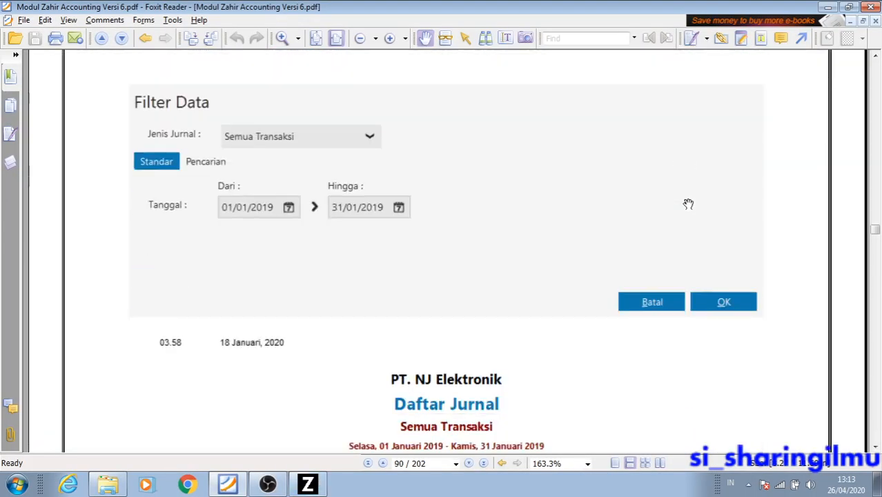
scroll(689, 205, down, 15)
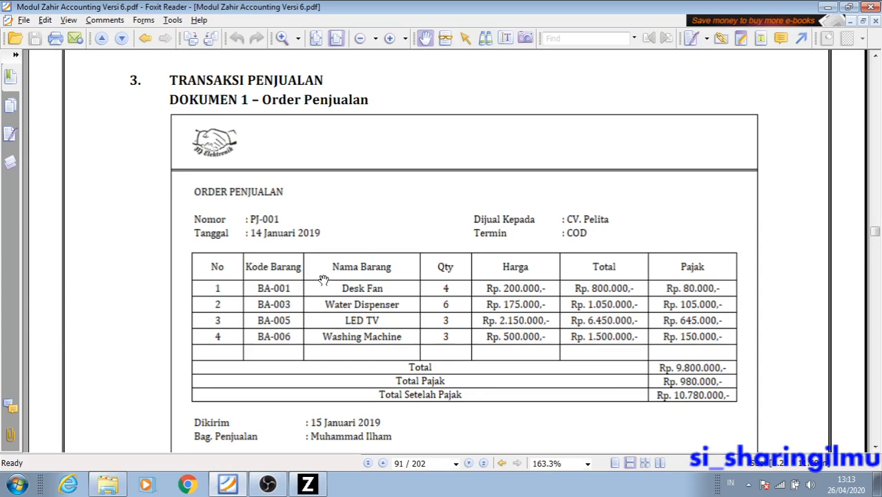
scroll(323, 278, down, 1)
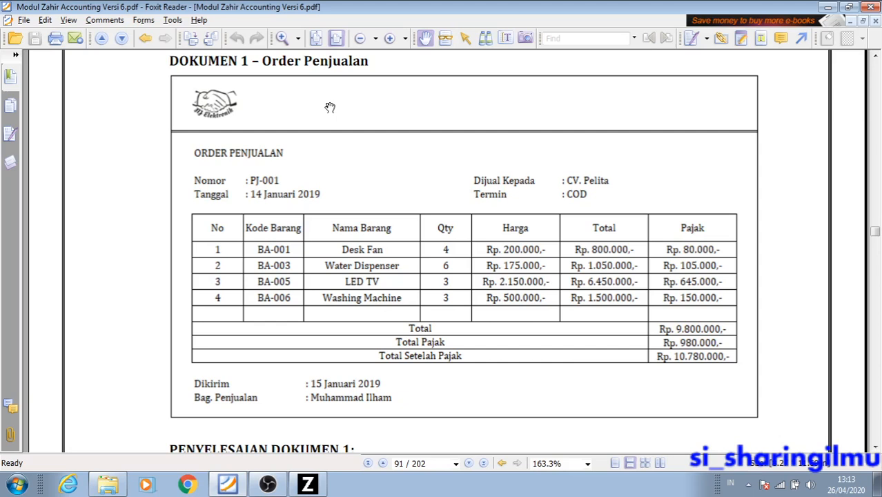
scroll(332, 134, up, 1)
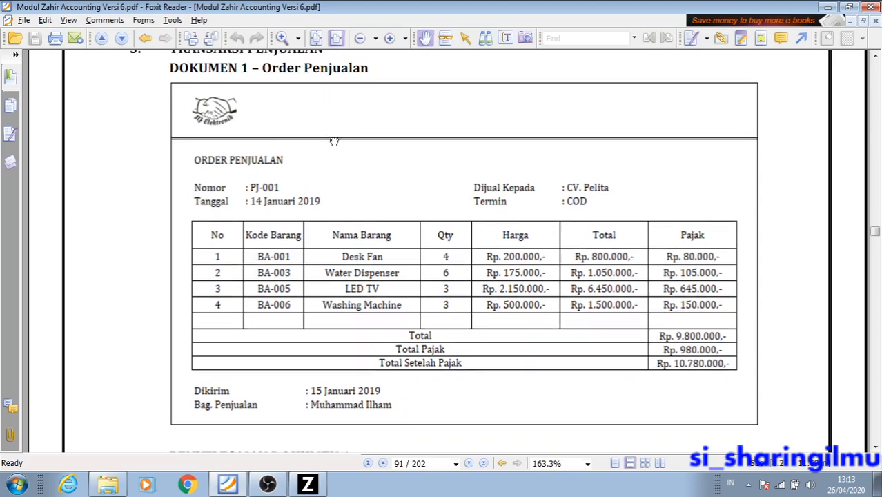
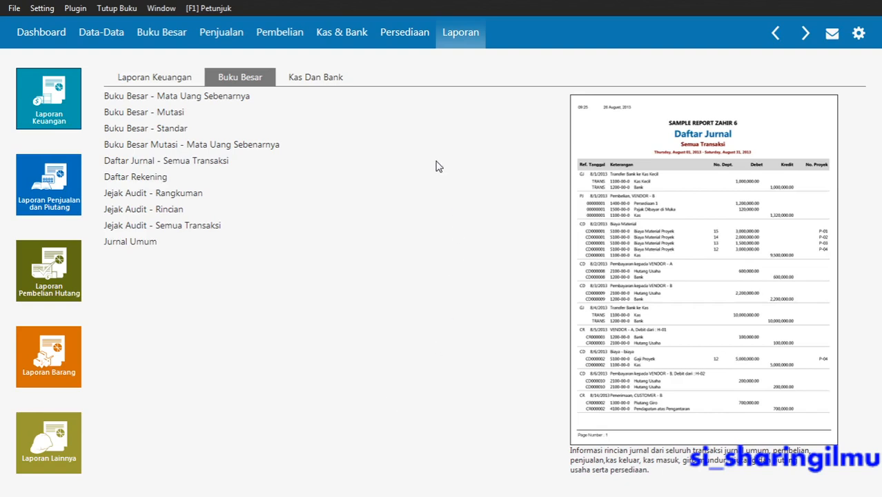
Start a new Order Penjualan in Zahir Accounting and select CV. Pelita as the customer.
click(221, 34)
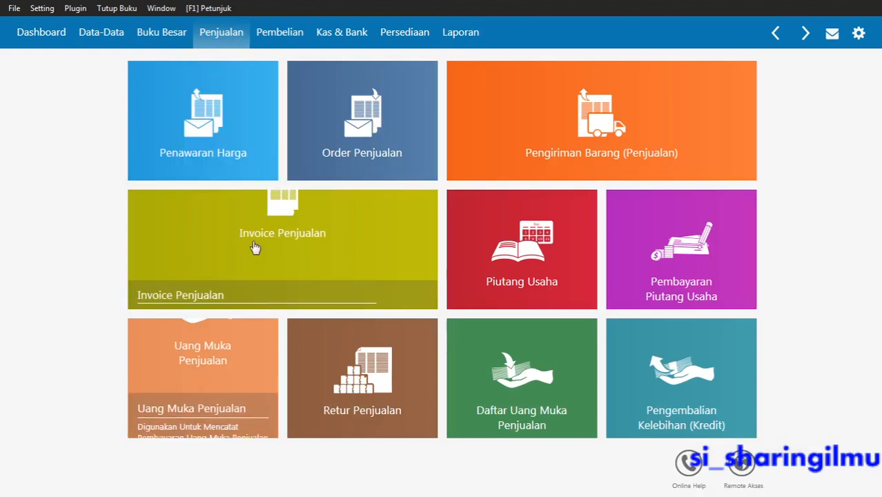
click(376, 122)
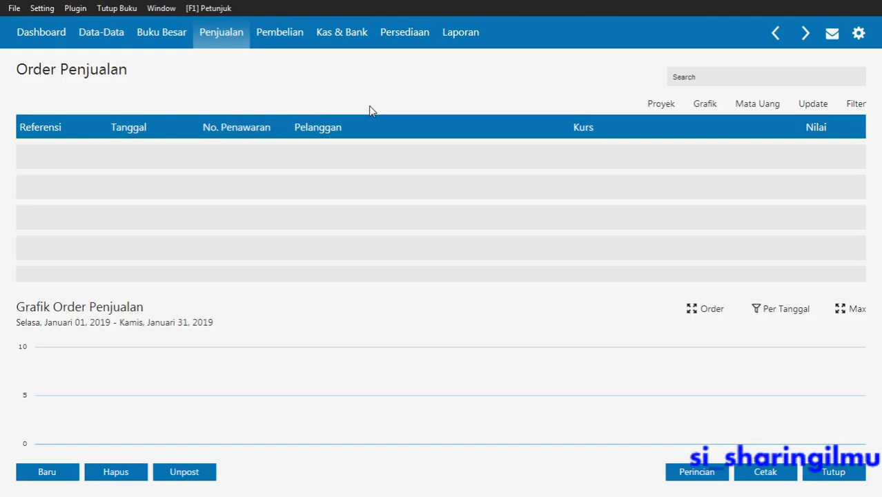
click(49, 472)
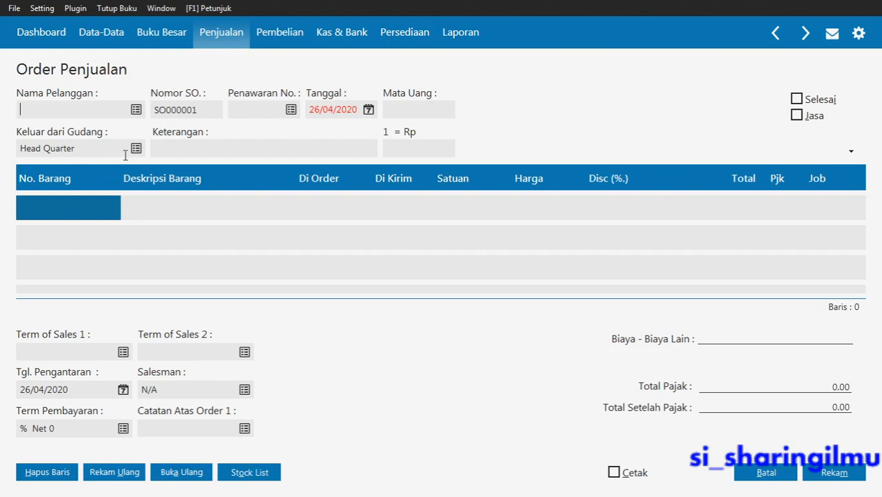
click(136, 110)
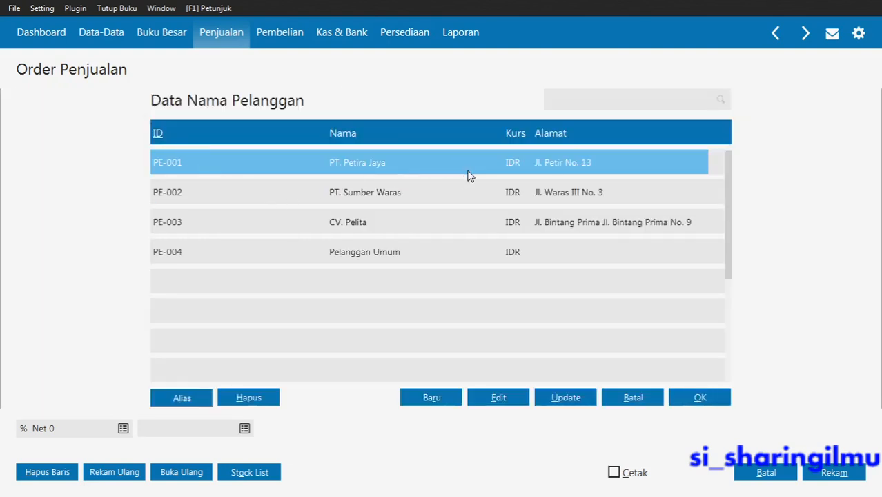
double_click(436, 222)
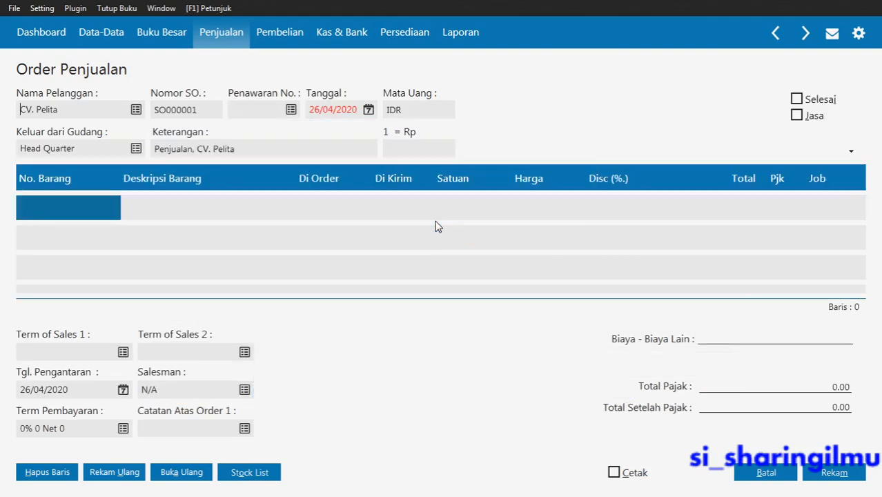
Enter the sales order number from DOKUMEN 1 and set the order date to 14/01/2019.
double_click(200, 112)
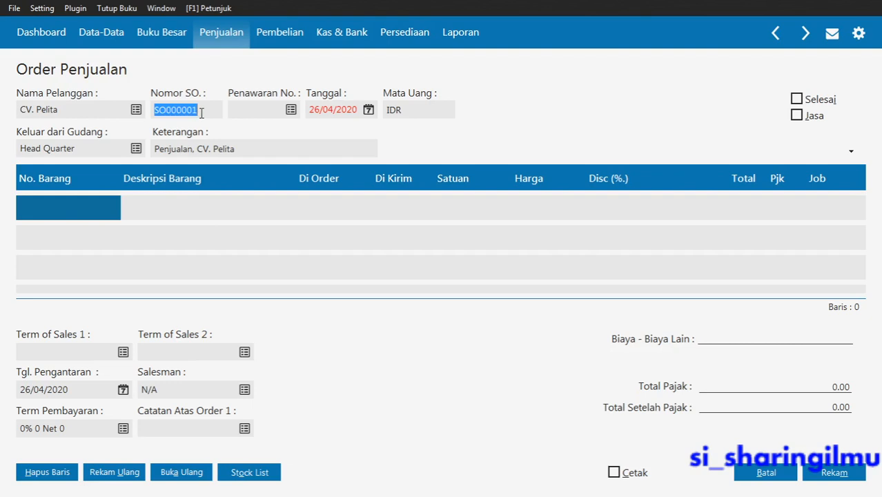
text(P)
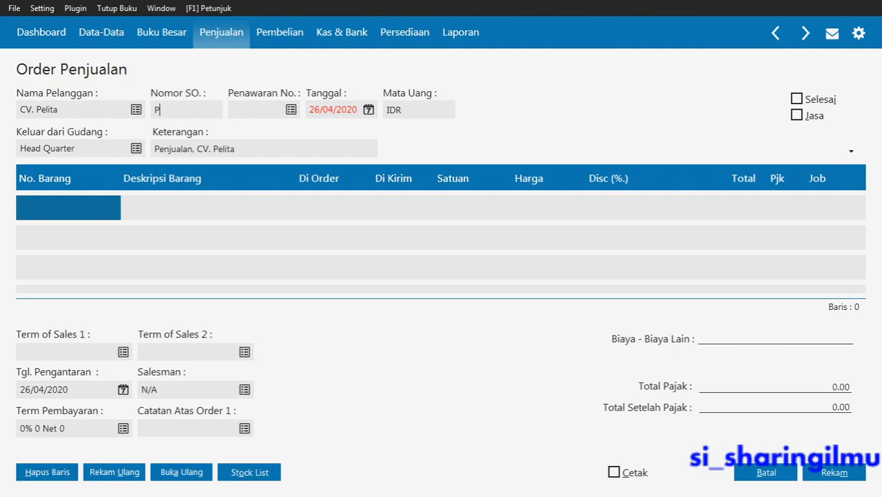
text(J-001)
key(alt+Tab)
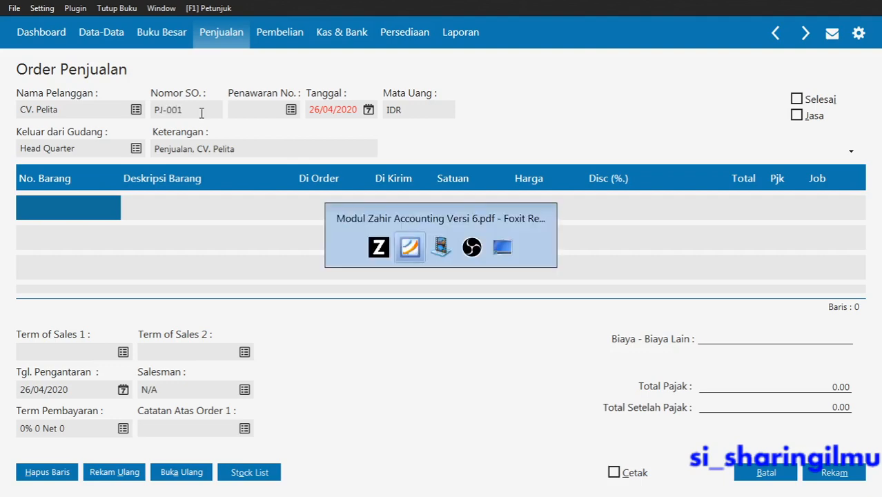
key(alt+Tab)
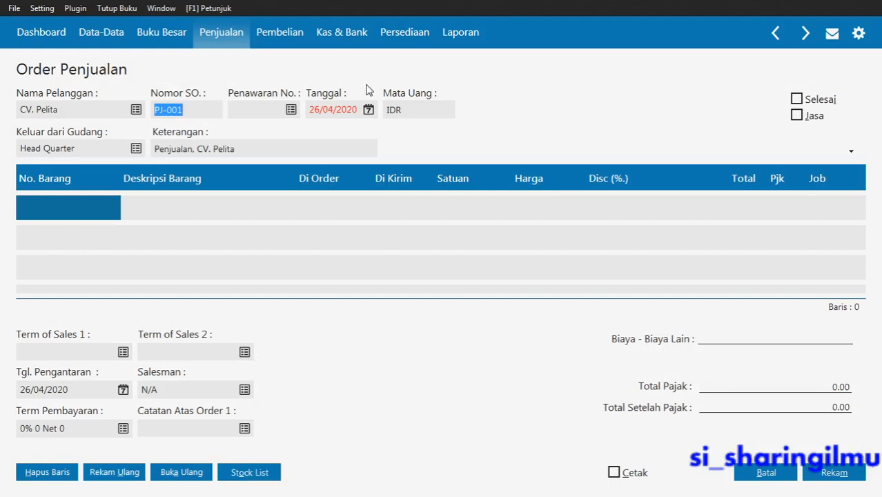
click(314, 110)
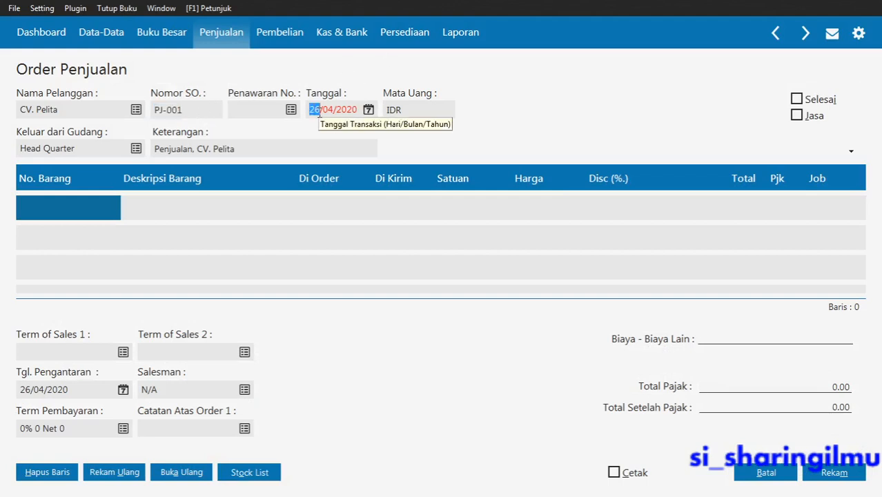
text(14/01/2019)
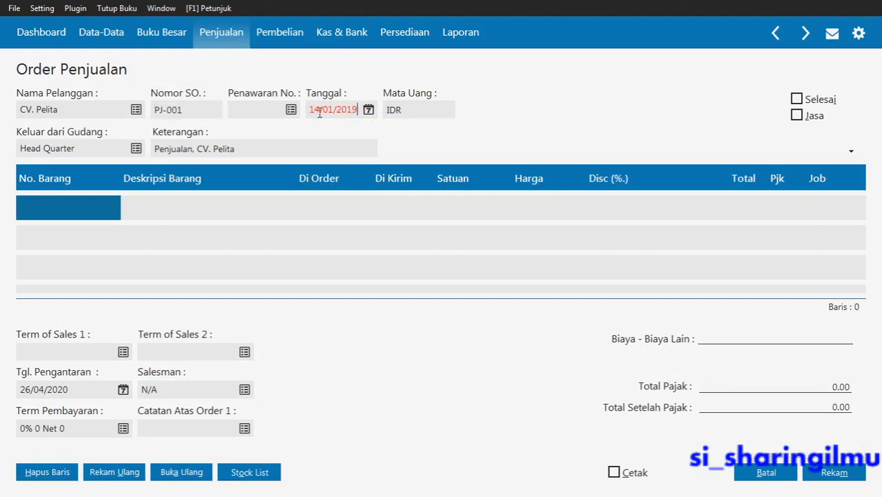
click(416, 105)
Change the order's Keterangan to "Order Penjualan, CV. Pelita".
click(180, 150)
key(alt+Tab)
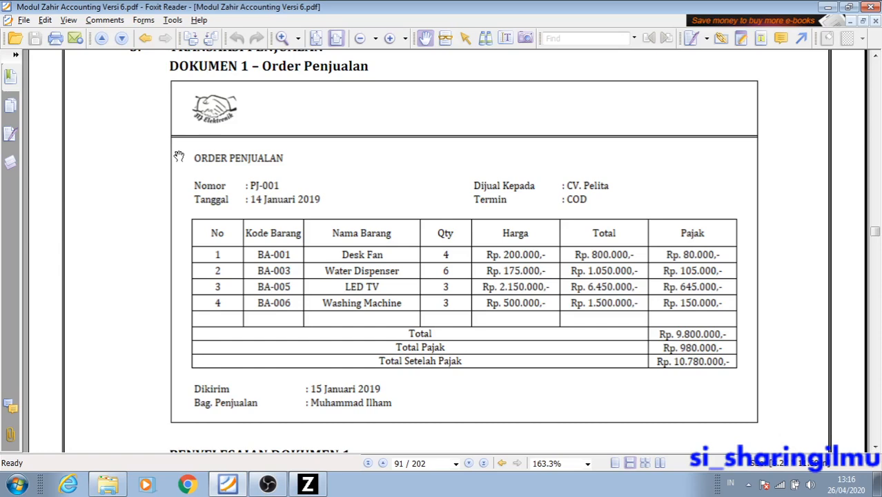
key(alt+Tab)
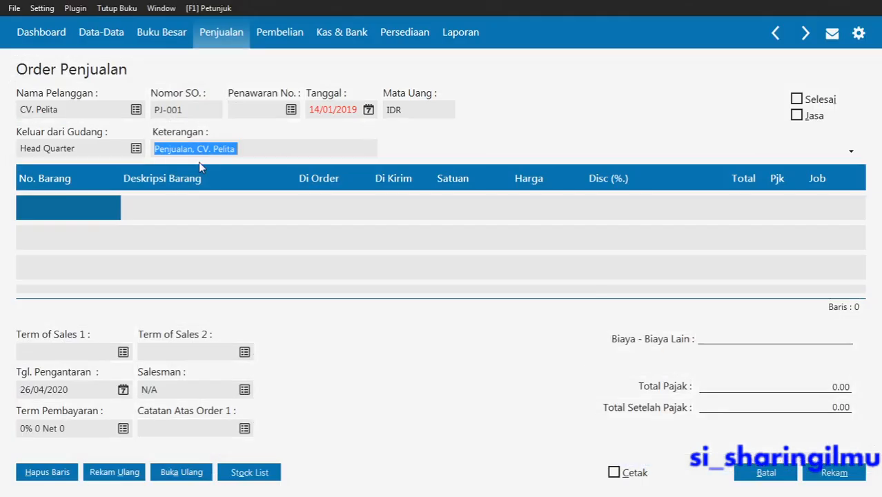
click(198, 148)
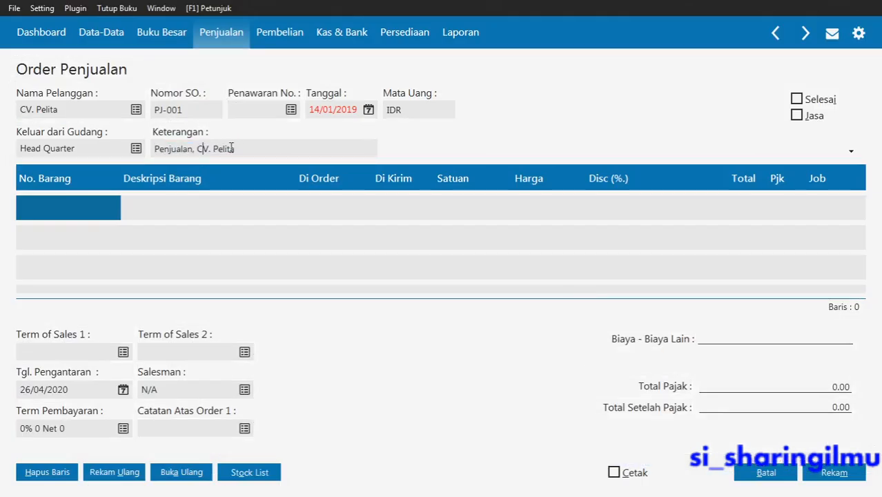
click(156, 147)
text(oRDE)
key(BackSpace)
key(BackSpace)
key(BackSpace)
key(BackSpace)
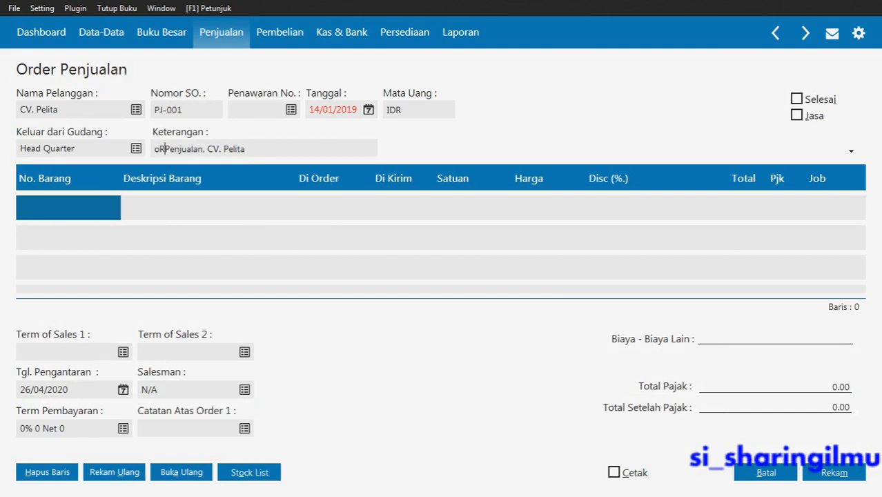
text(Order)
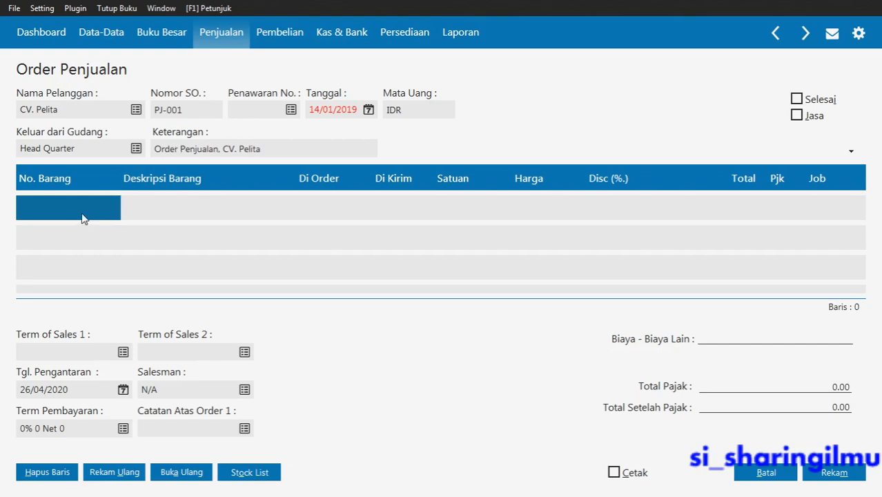
Set the delivery date to 15/01/2019 and assign the salesman named in DOKUMEN 1 to the order.
key(alt+Tab)
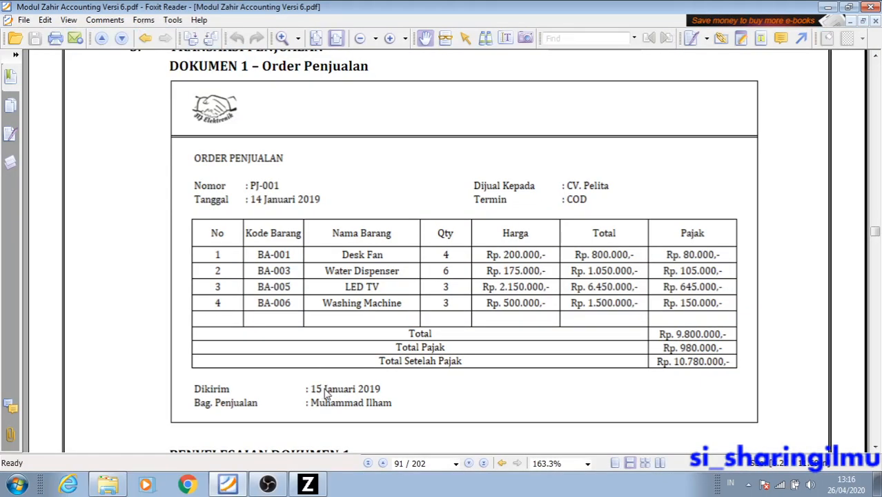
key(alt+Tab)
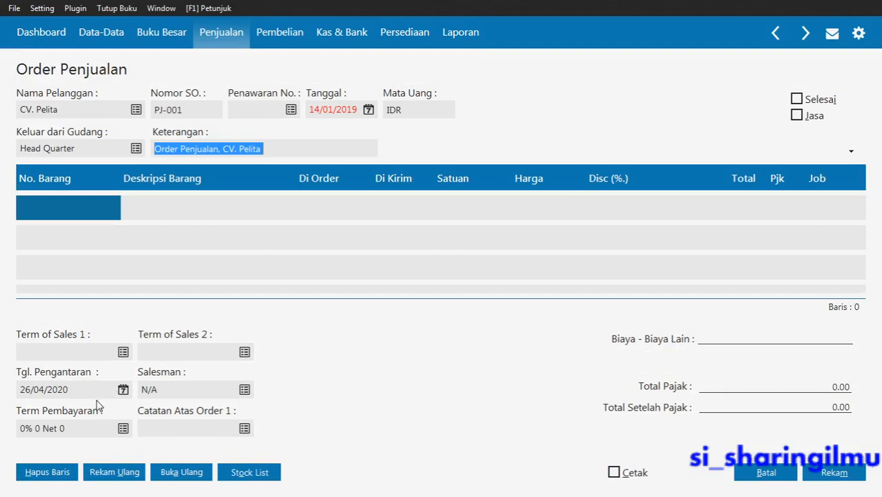
click(97, 390)
text(15/01/2019)
click(177, 388)
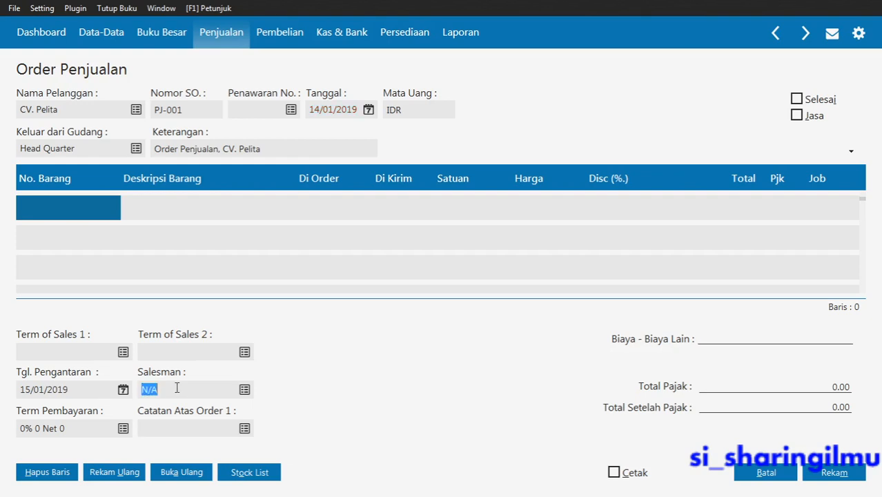
click(244, 390)
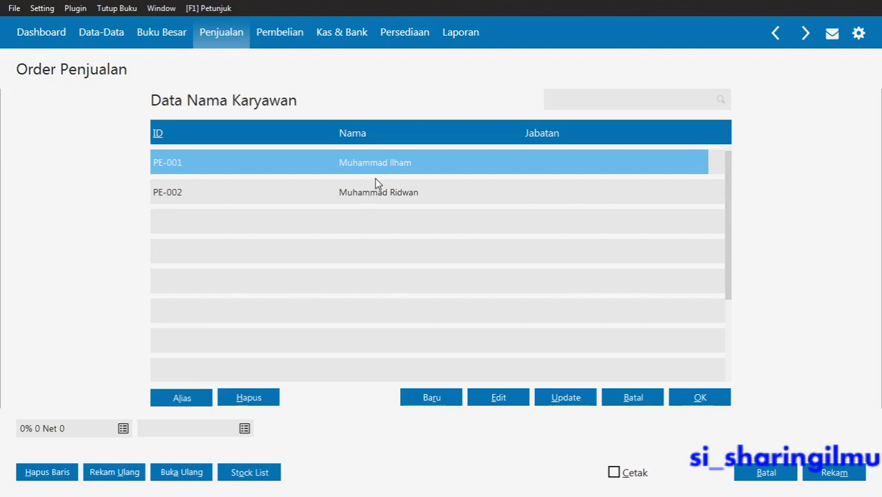
double_click(378, 174)
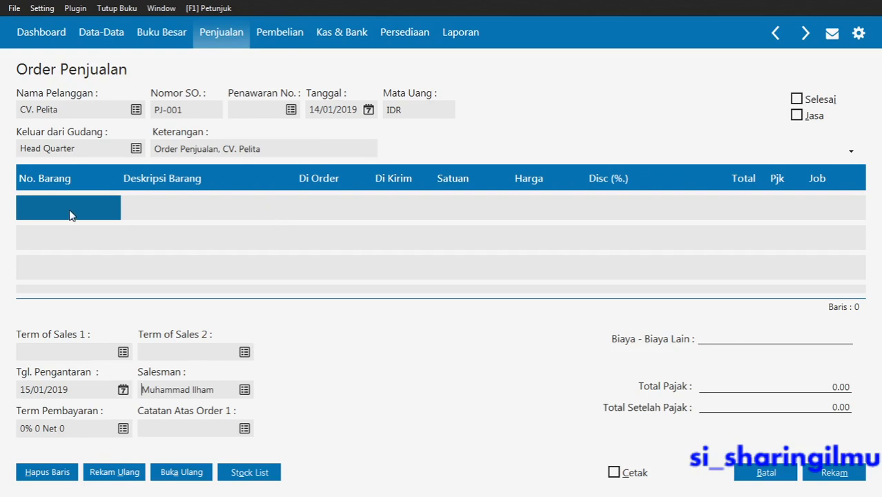
Check the ordered items in DOKUMEN 1 and open the Data Persediaan item list for the first order line.
key(alt+Tab)
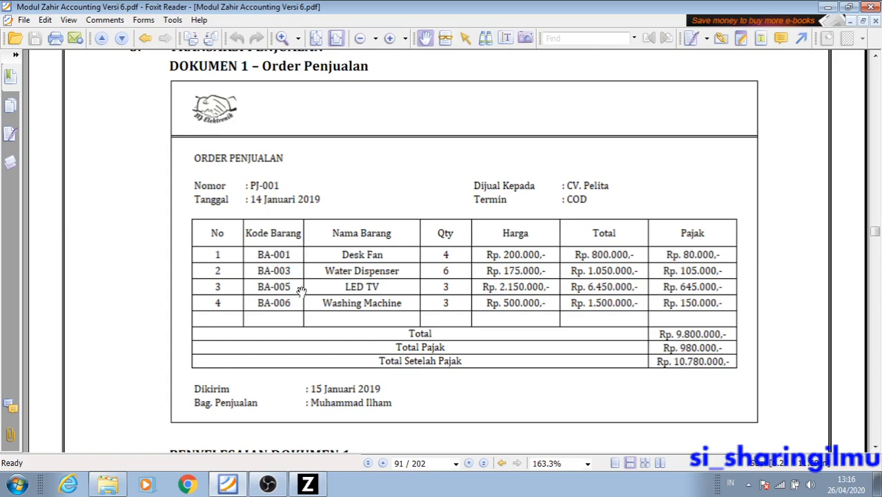
key(alt+Tab)
click(81, 214)
double_click(81, 213)
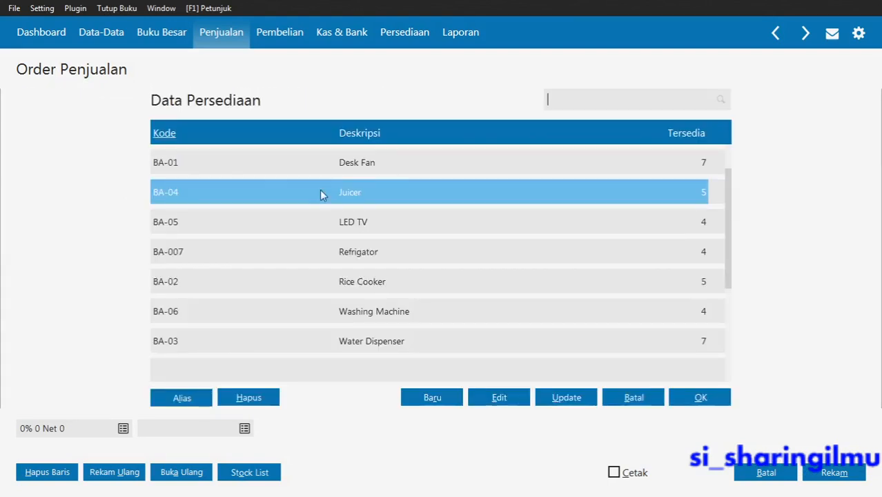
Add the Desk Fan (BA-01) as the first item line of the sales order, accepting the item code change.
double_click(243, 171)
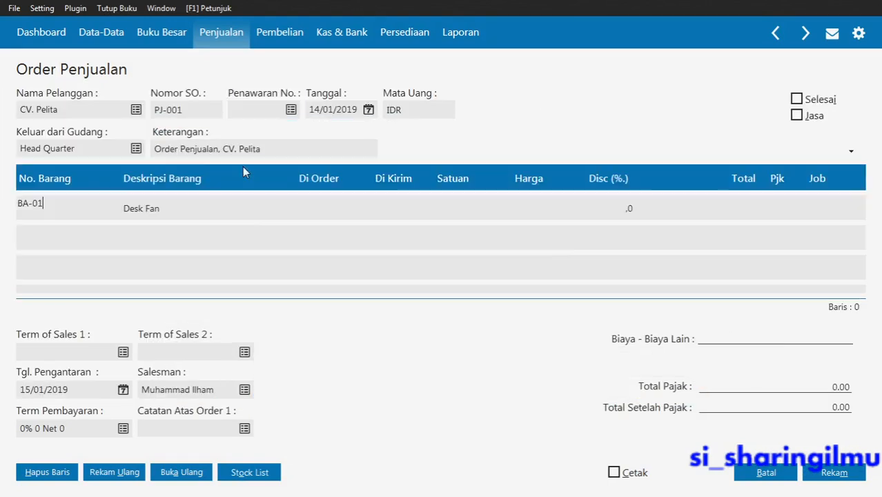
click(83, 237)
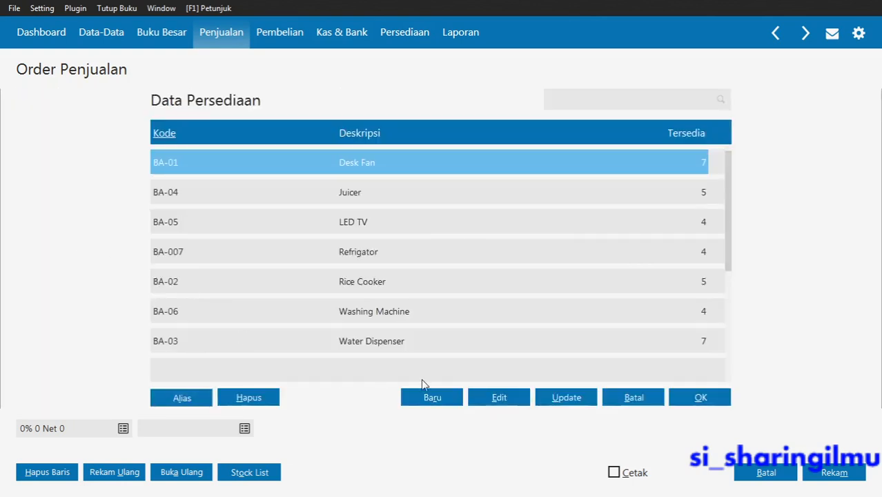
click(679, 396)
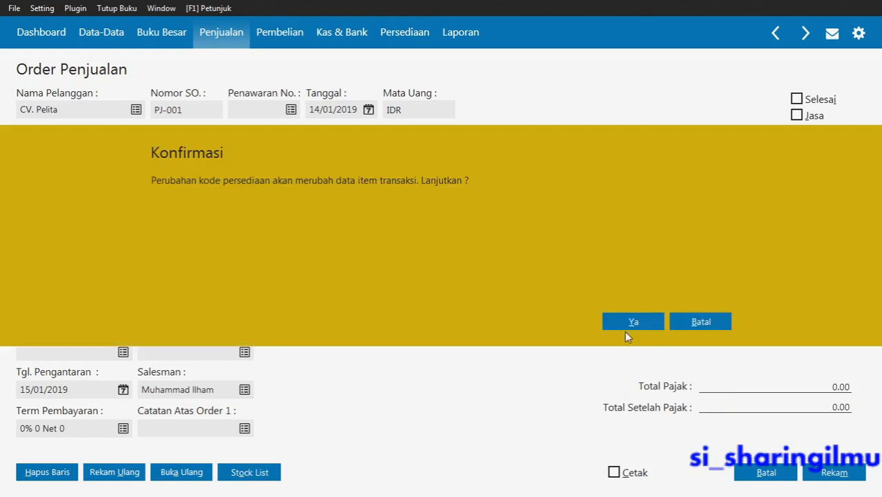
click(635, 322)
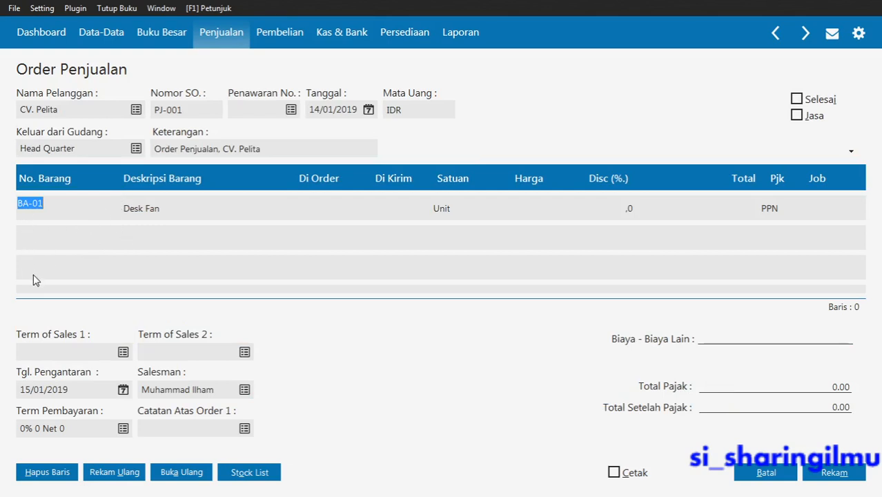
click(65, 204)
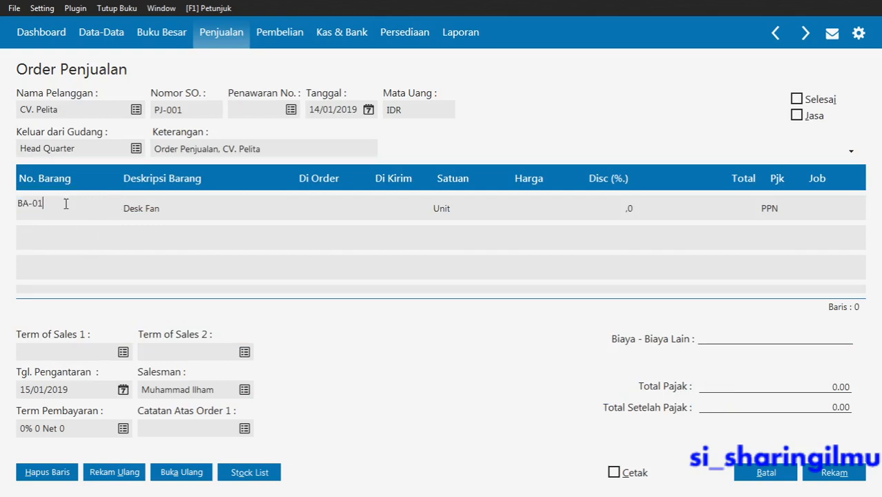
key(Return)
key(Return)
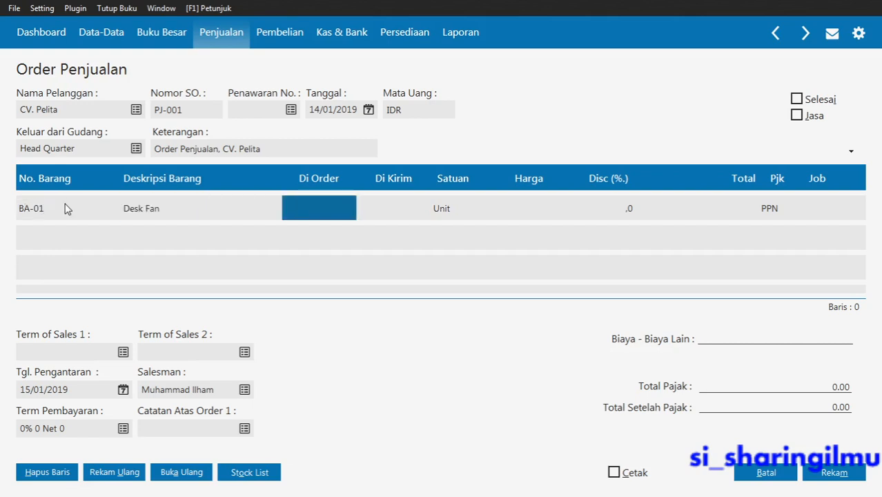
Set the Desk Fan's ordered quantity to 4 and complete its line.
key(alt+Tab)
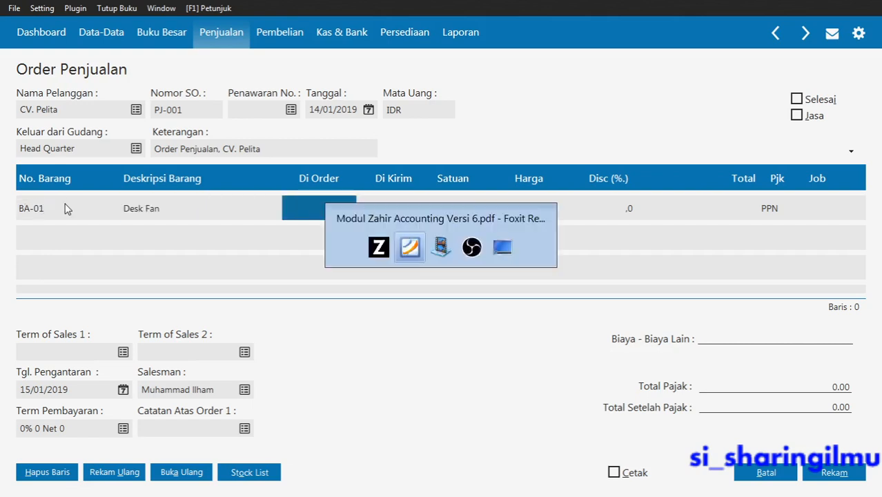
key(alt+Tab)
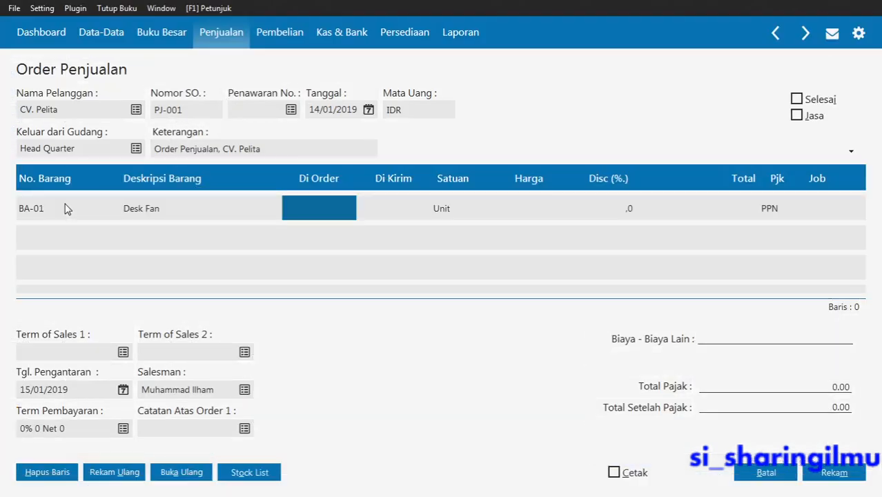
text(4)
key(Return)
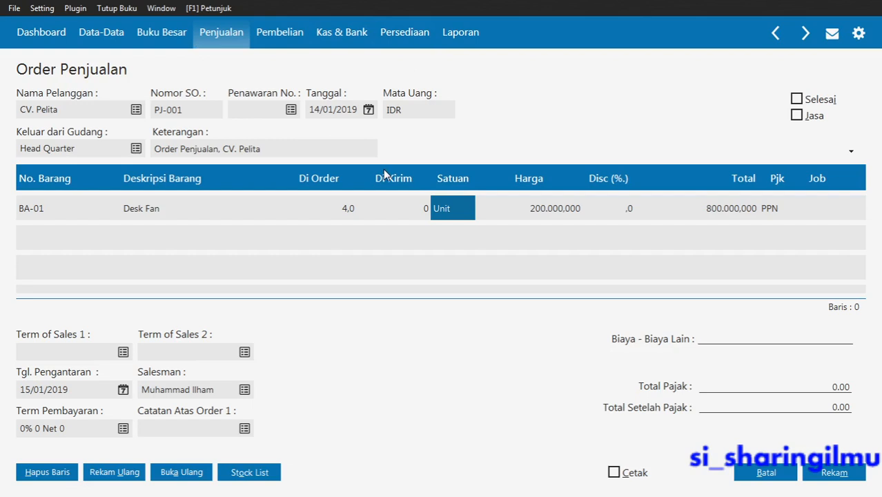
click(387, 214)
click(389, 213)
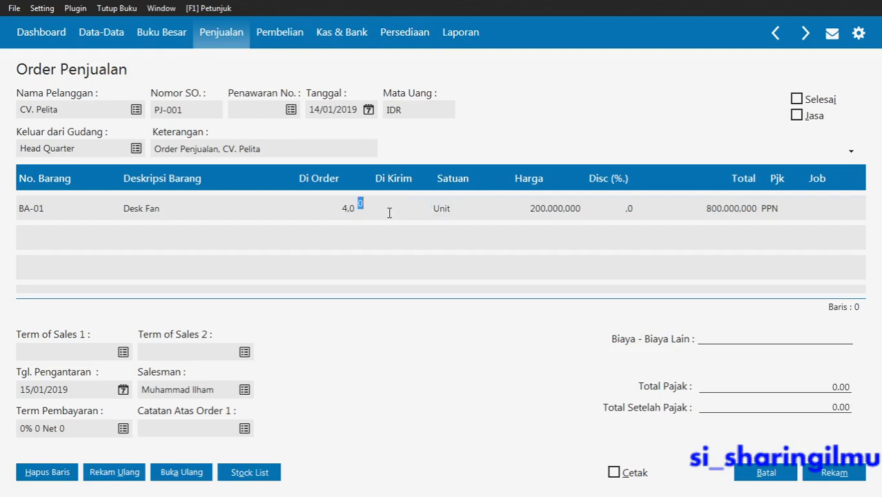
key(Tab)
key(Tab)
key(Tab)
key(Tab)
key(Tab)
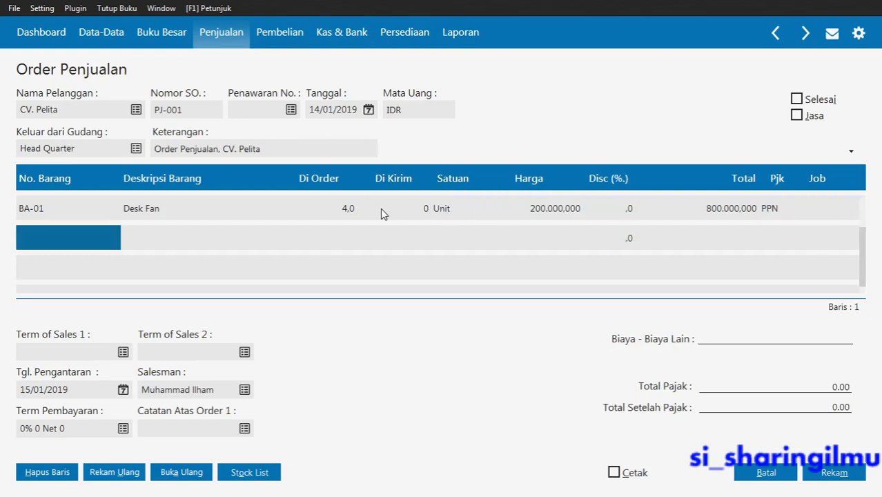
Set the Desk Fan's ordered quantity to 0 and try to edit its delivered quantity.
click(423, 207)
click(423, 207)
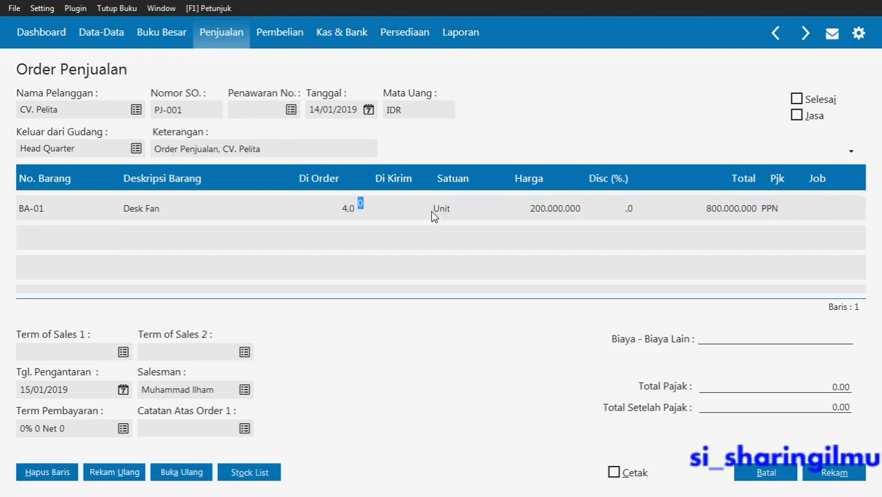
click(438, 217)
click(356, 216)
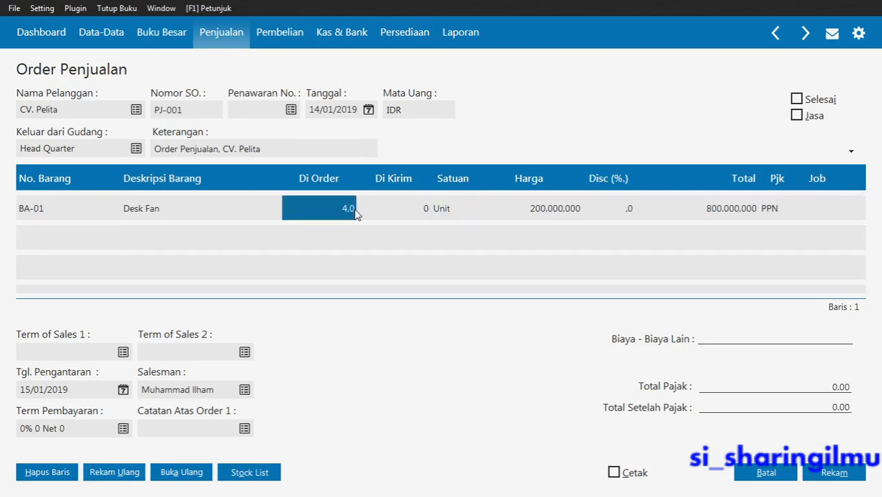
text(0)
key(Tab)
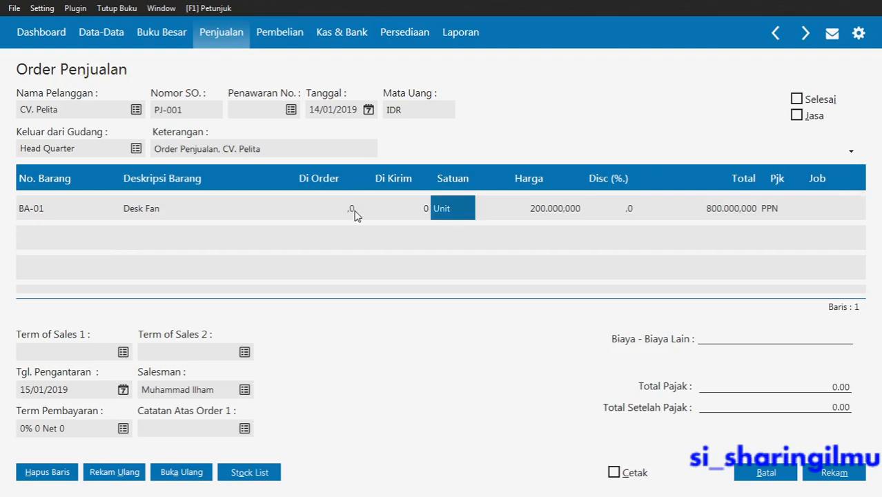
click(410, 221)
click(409, 215)
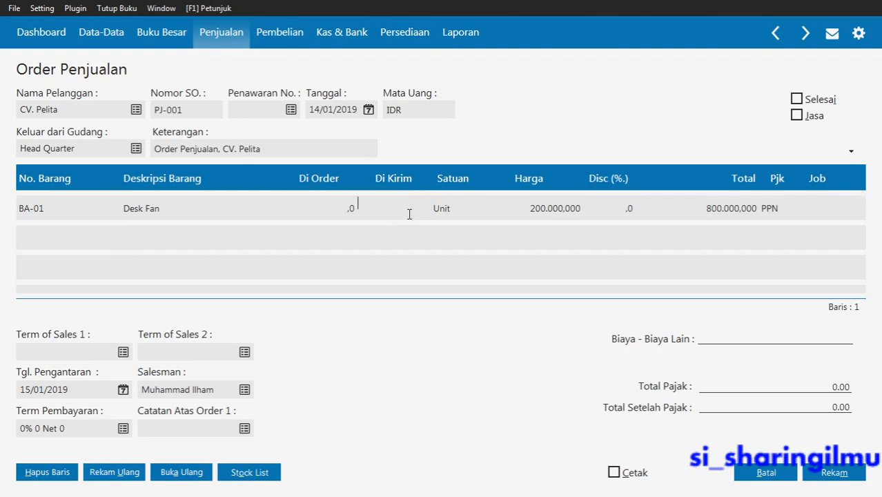
key(Tab)
Set the Desk Fan's ordered quantity back to 4 and check the line against the order document in Foxit Reader.
click(336, 211)
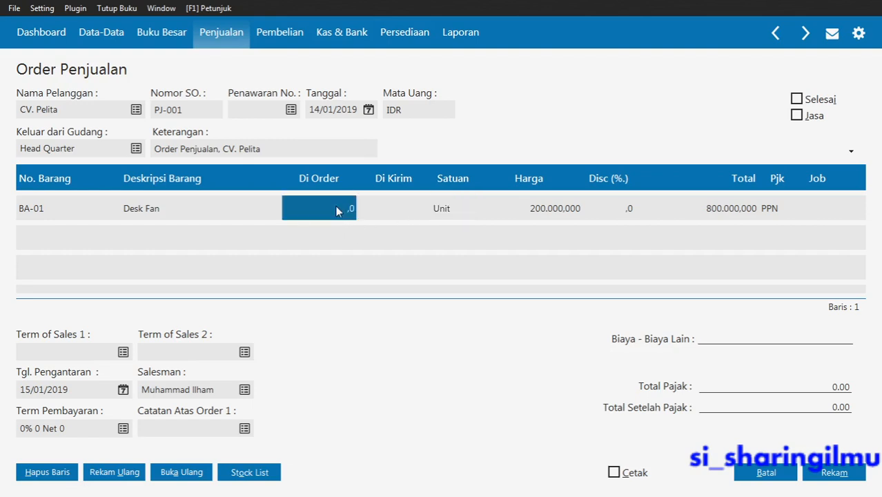
text(4)
key(Tab)
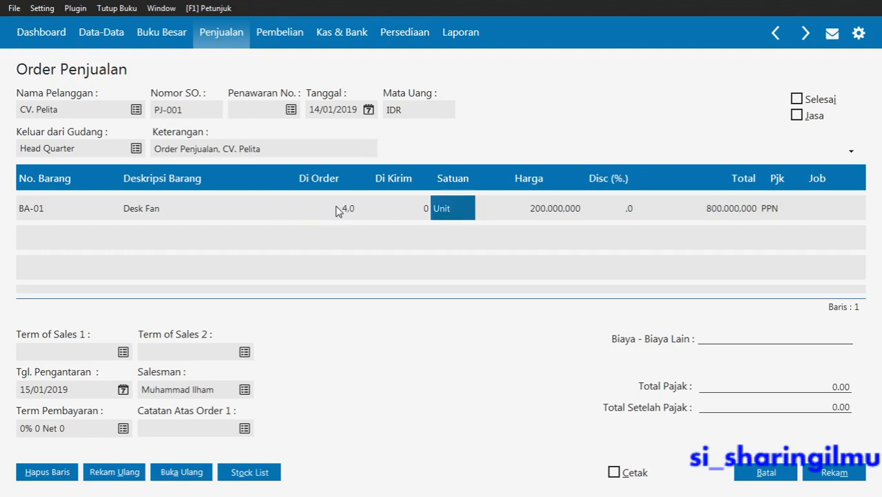
key(Tab)
key(Tab)
key(Tab)
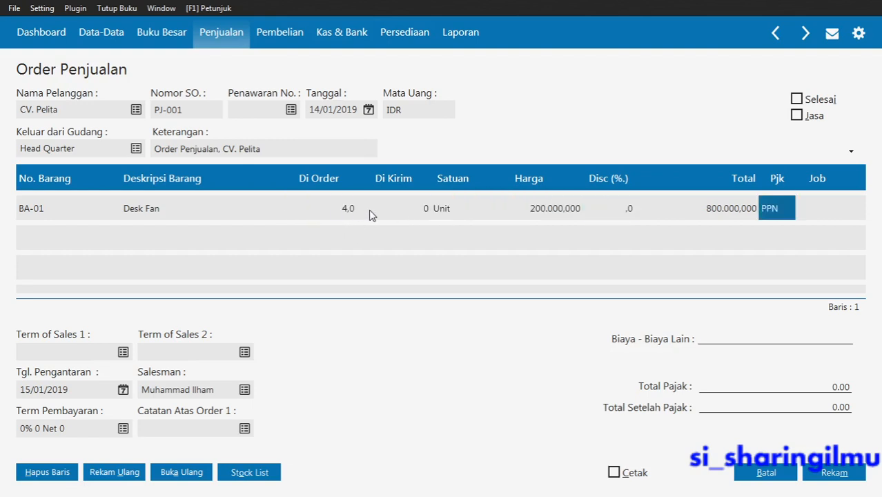
click(695, 211)
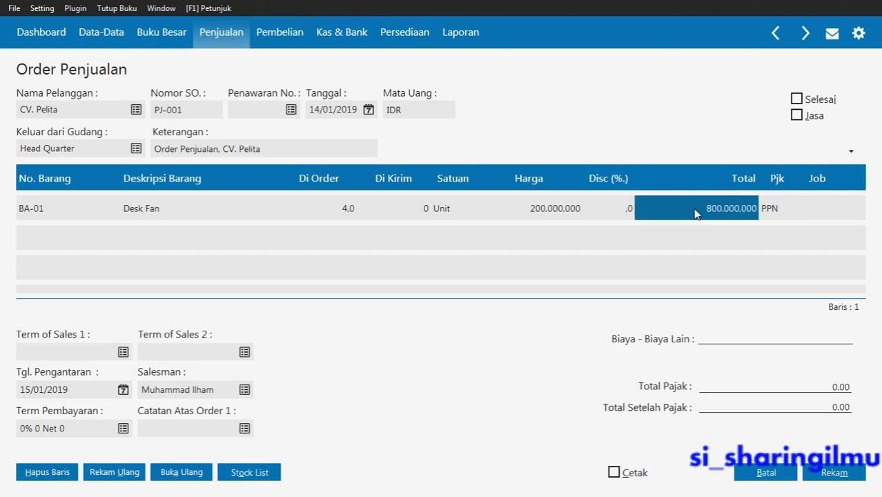
key(alt+Tab)
key(alt+Tab)
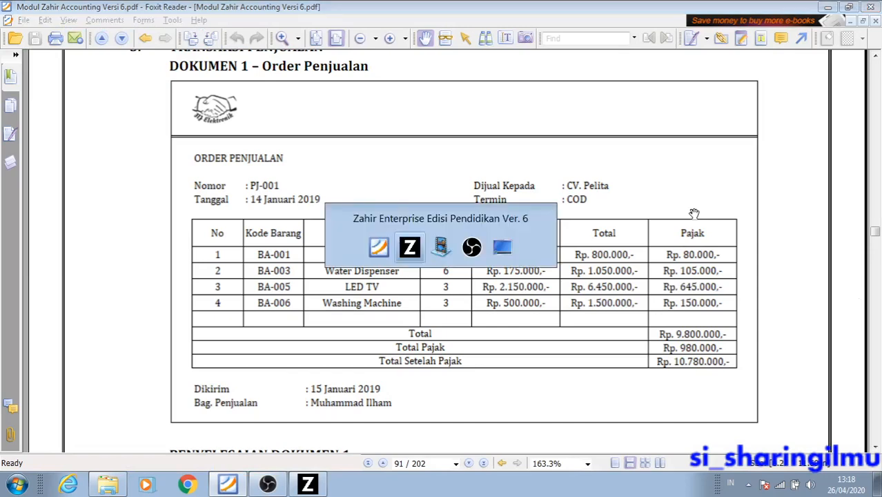
key(Return)
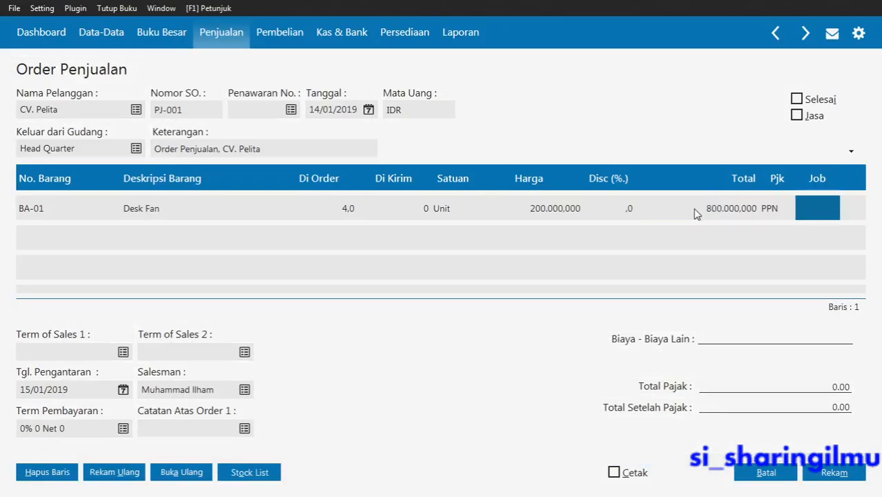
key(Return)
Add the Water Dispenser (BA-03) as the second item line with an ordered quantity of 4.
click(37, 236)
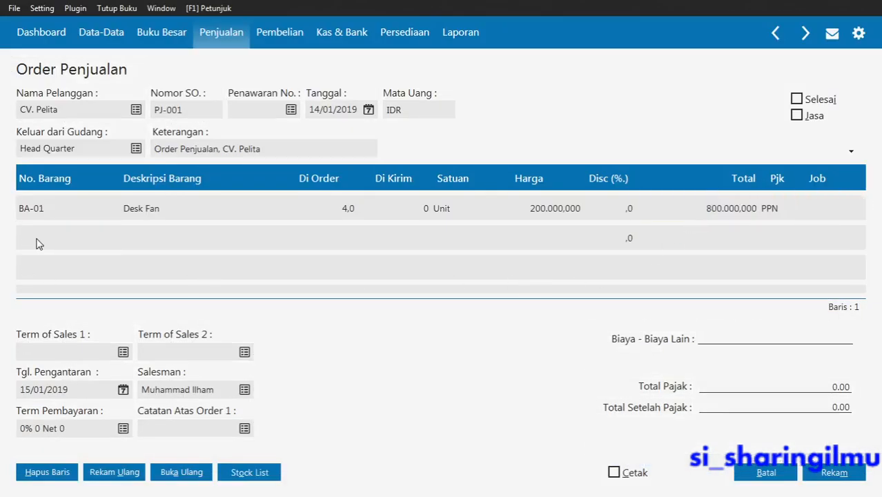
double_click(37, 244)
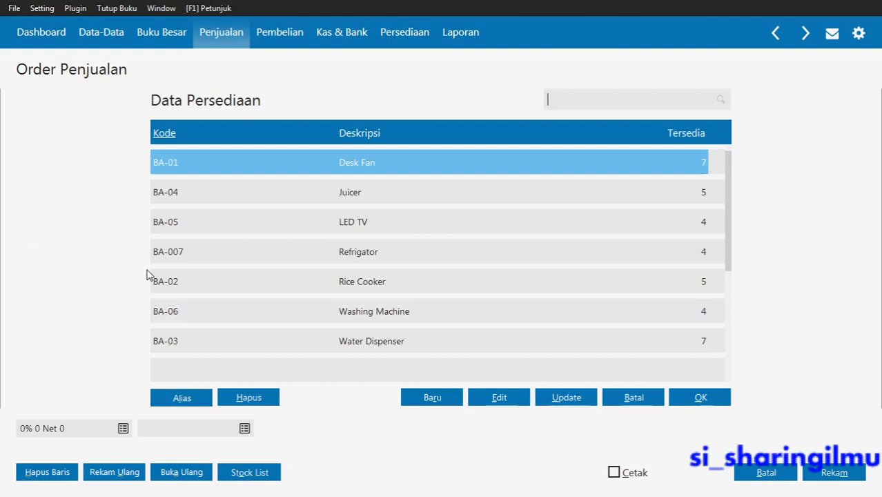
double_click(181, 341)
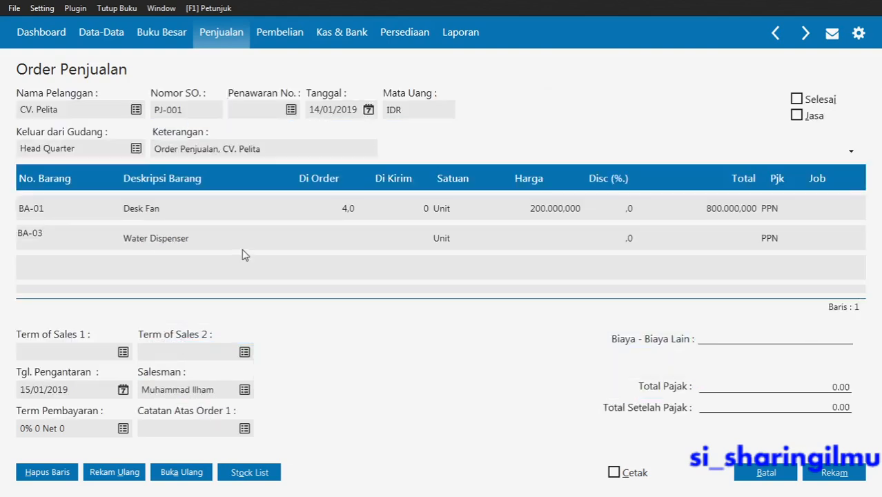
click(330, 237)
text(4)
key(Return)
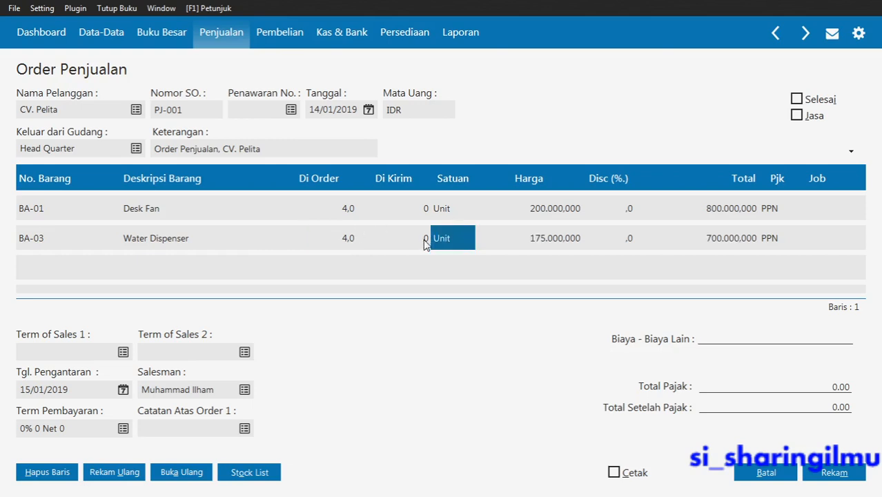
Choose Unit as the Water Dispenser's unit of measure and discard the unsaved sales order.
click(438, 238)
click(439, 239)
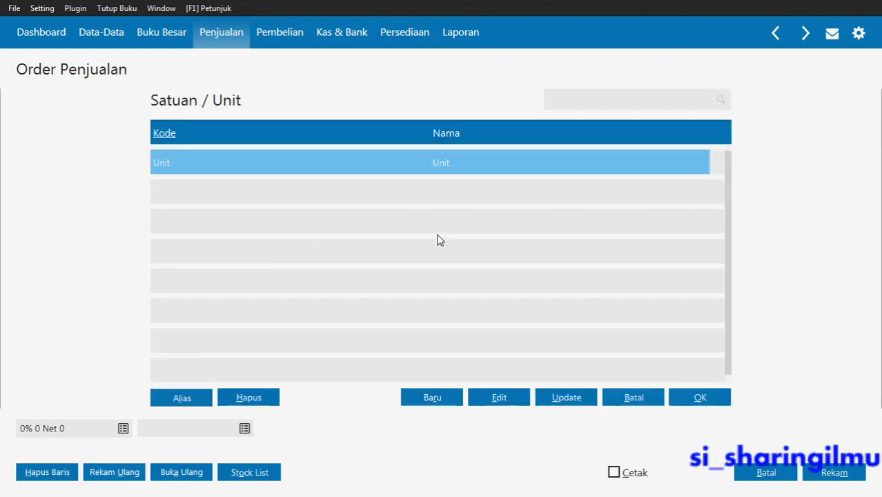
click(692, 396)
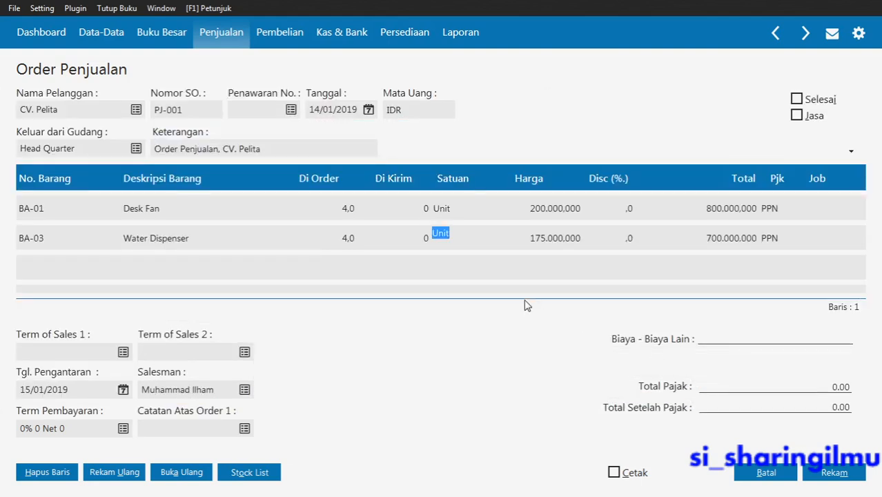
click(412, 247)
click(412, 245)
click(413, 246)
click(752, 472)
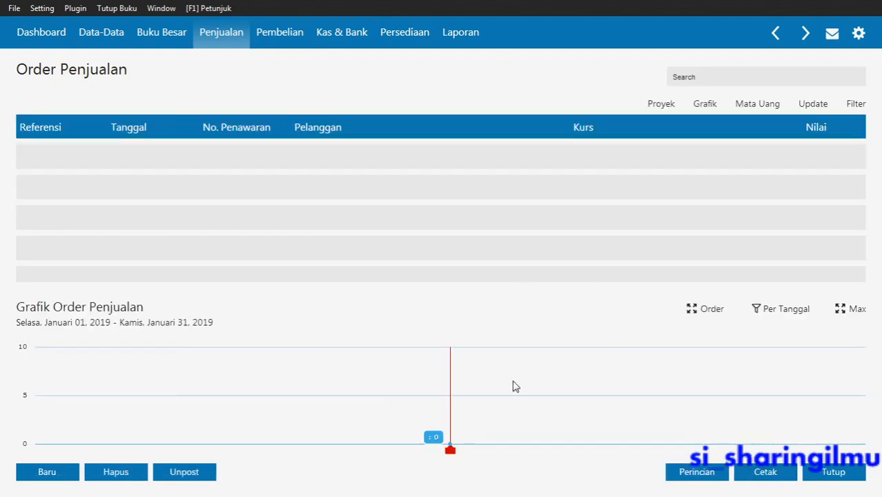
Start a new sales order for customer CV. Pelita and enter the sales order number from the order document.
click(71, 475)
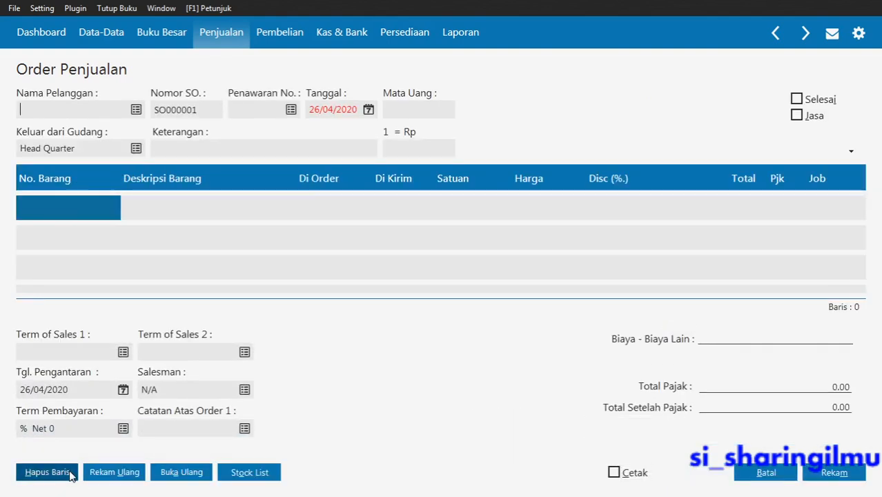
click(137, 114)
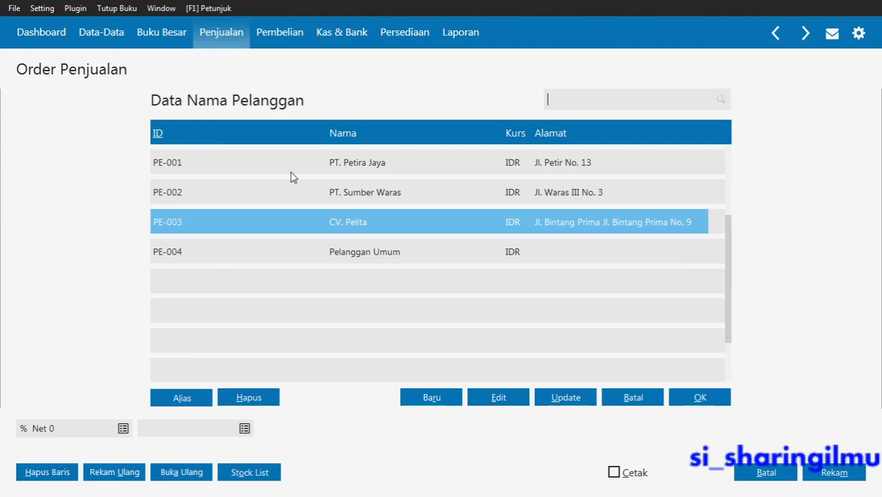
double_click(339, 220)
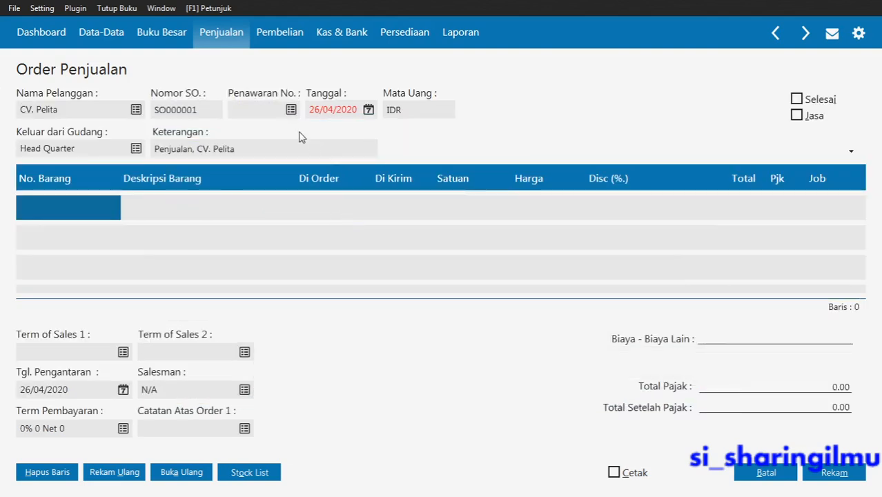
click(195, 116)
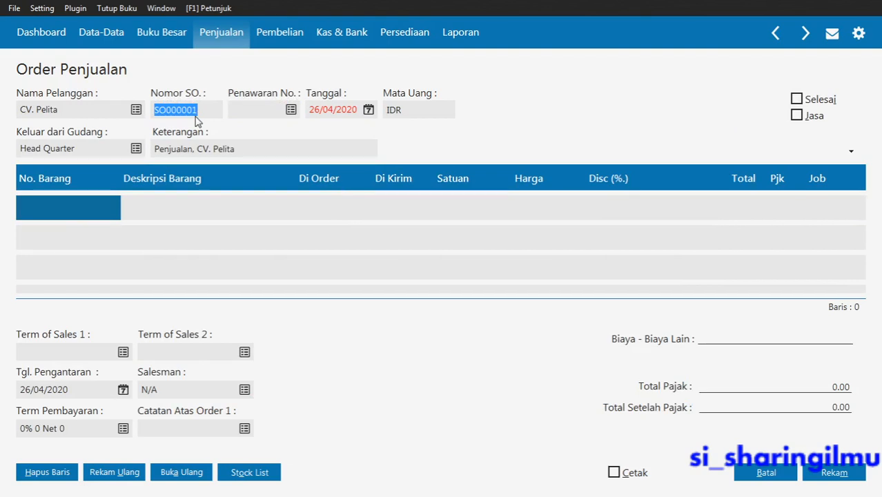
text(p)
key(BackSpace)
text(PJ-001)
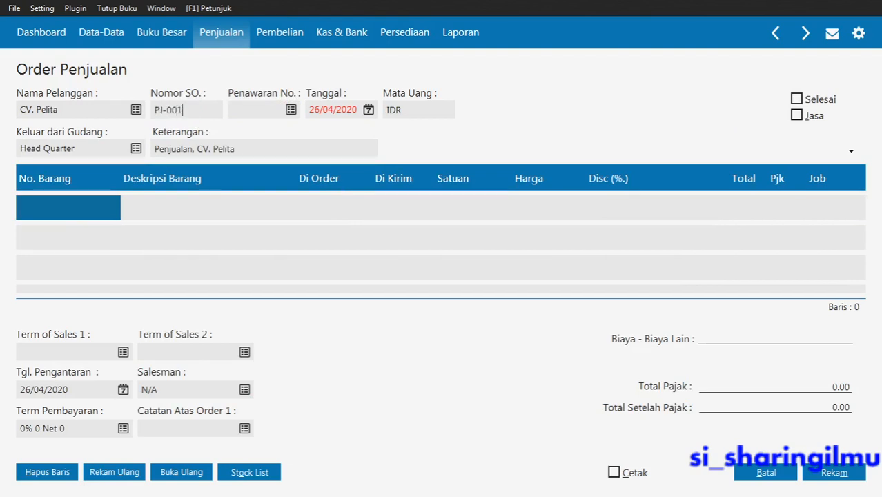
Set the sales order's transaction date to 14/01/2019.
drag(310, 109, 334, 112)
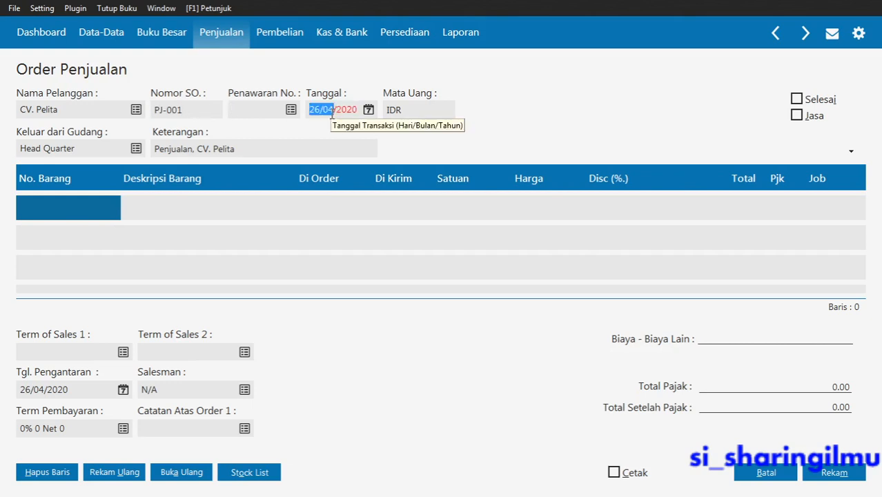
key(BackSpace)
text(14/01/201)
text(9)
key(Tab)
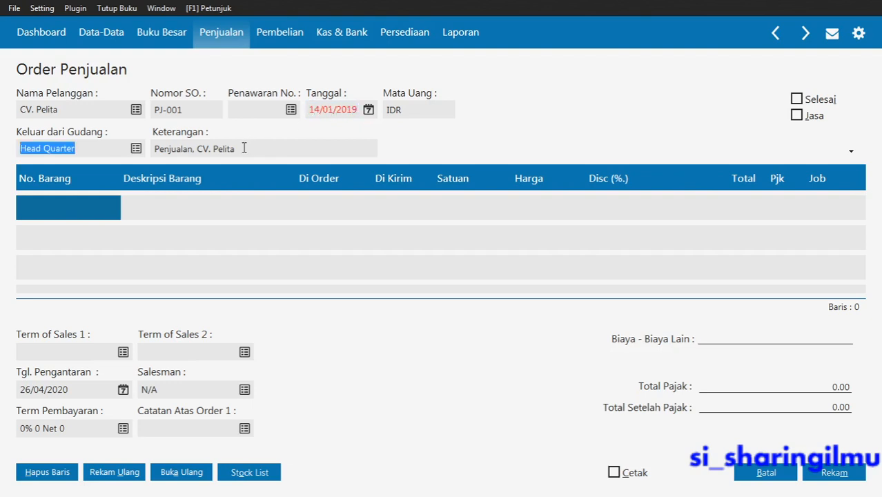
Change the sales order's description to "Order Penjualan, CV. Pelita".
key(Tab)
click(156, 148)
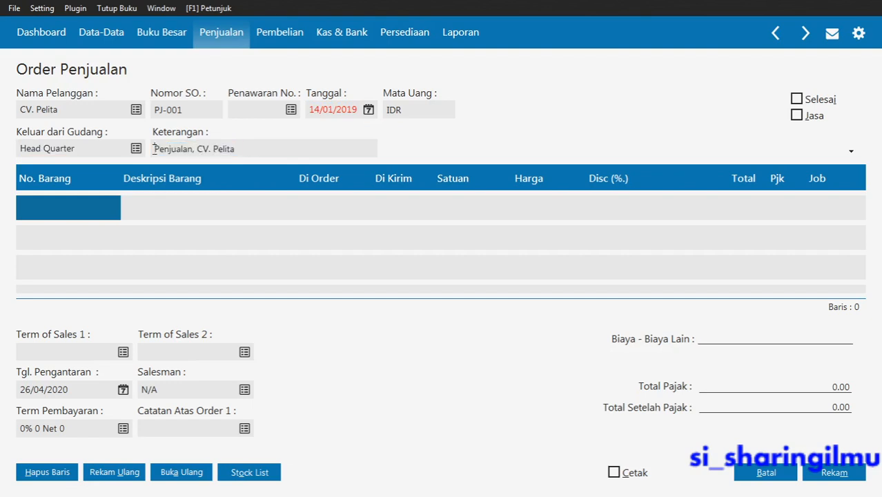
text(oRDE)
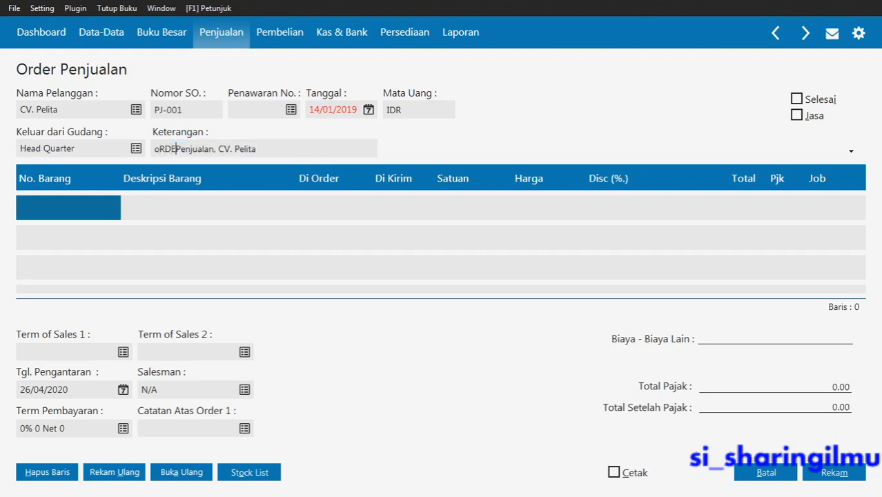
key(BackSpace)
key(BackSpace)
text(oR)
key(BackSpace)
key(BackSpace)
text(Order)
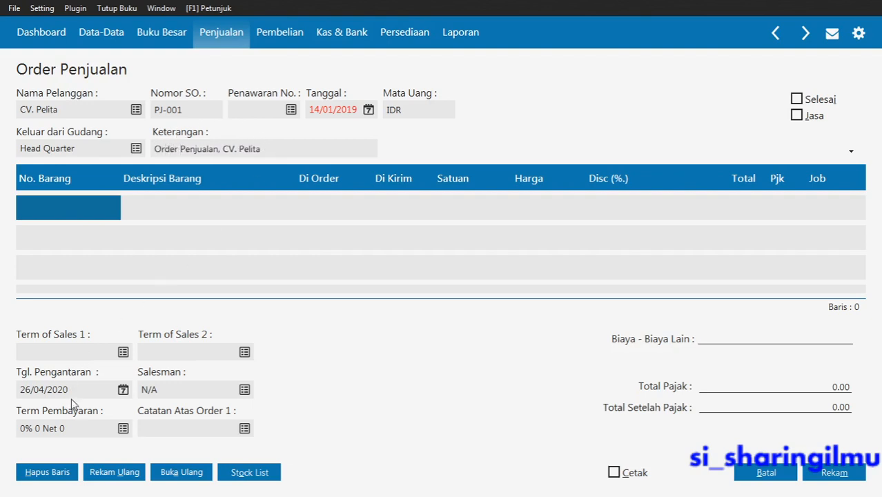
Set the delivery date to 15/01/2019 and choose the salesman named in the order document.
click(95, 392)
text(15/)
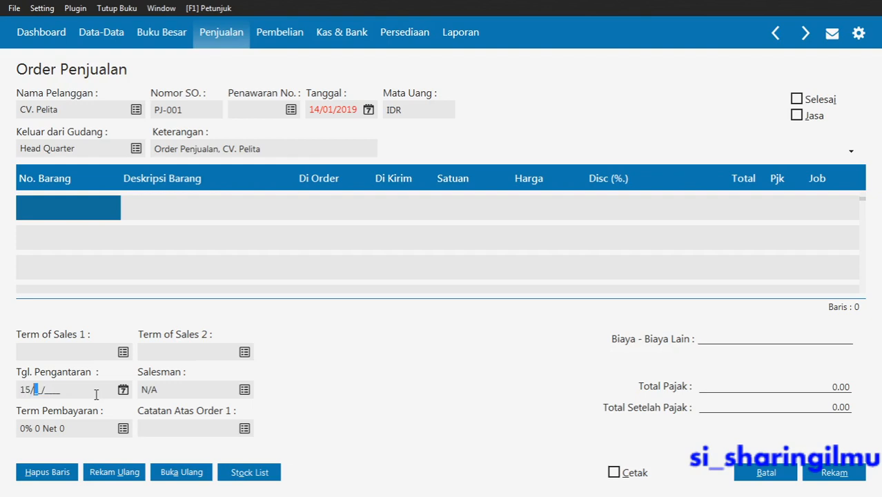
text(01/2019)
click(246, 391)
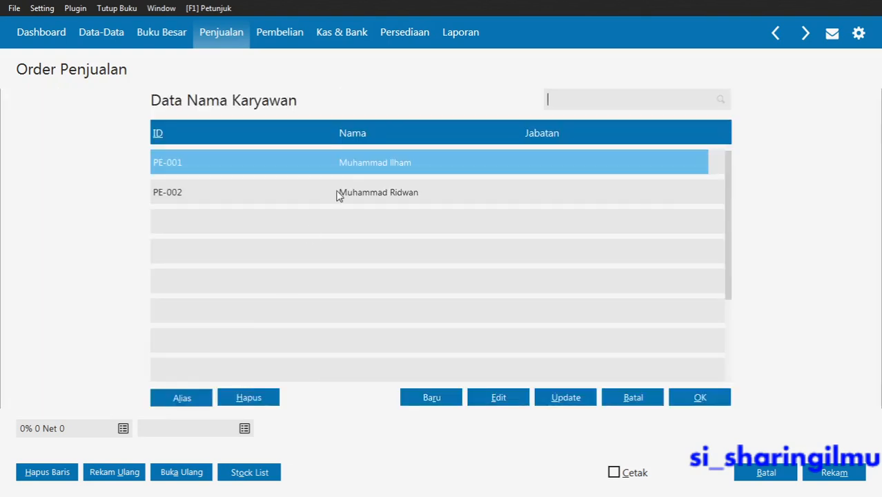
double_click(348, 175)
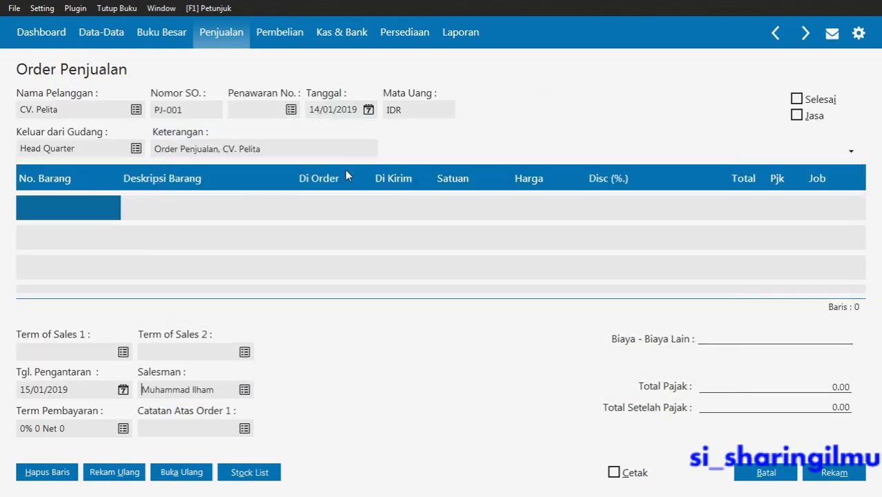
Add the Desk Fan (BA-01) as the first item line with an ordered quantity of 4.
click(67, 211)
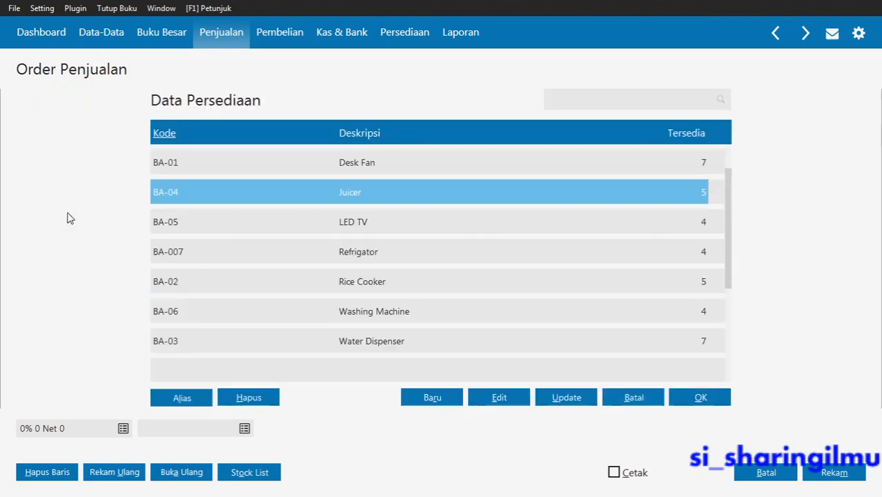
double_click(273, 170)
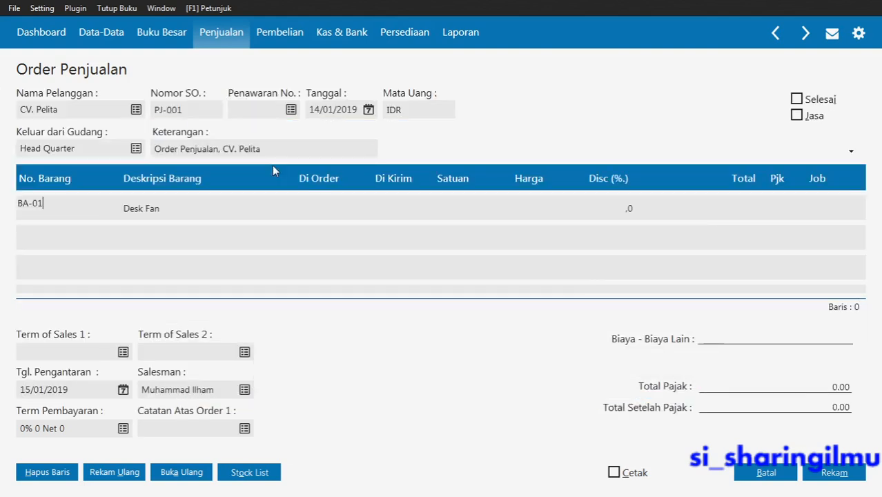
click(387, 205)
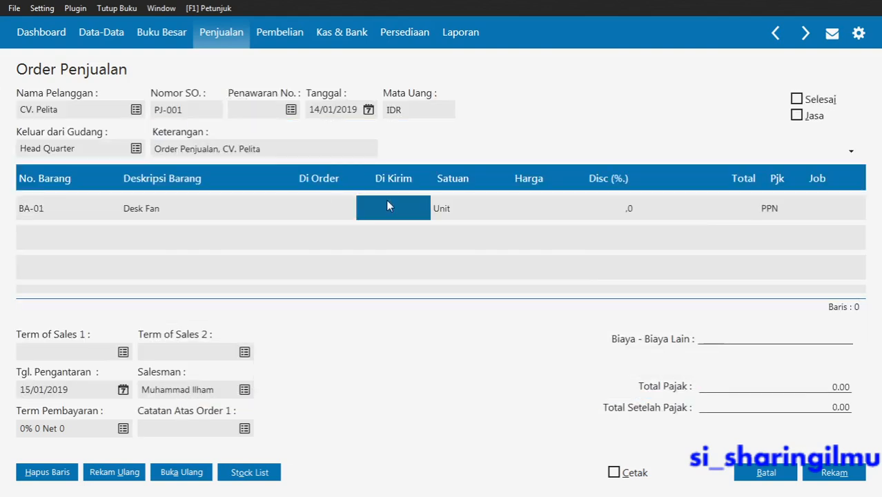
click(325, 219)
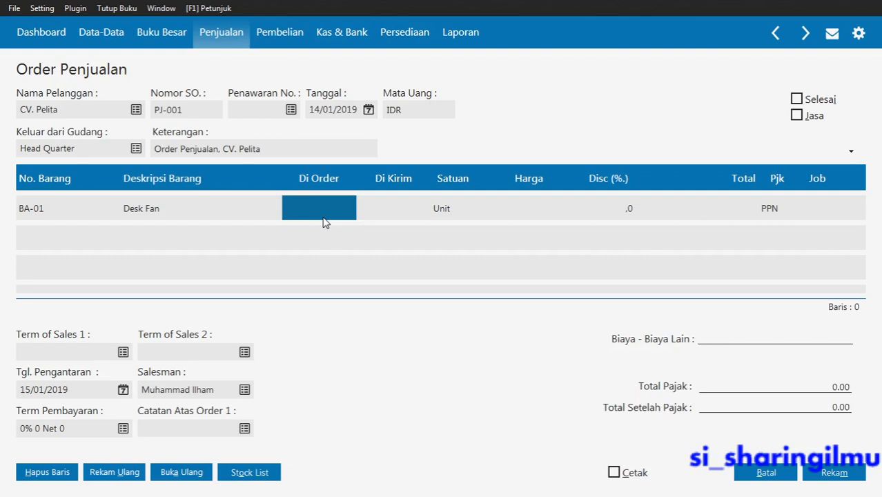
text(4)
key(Return)
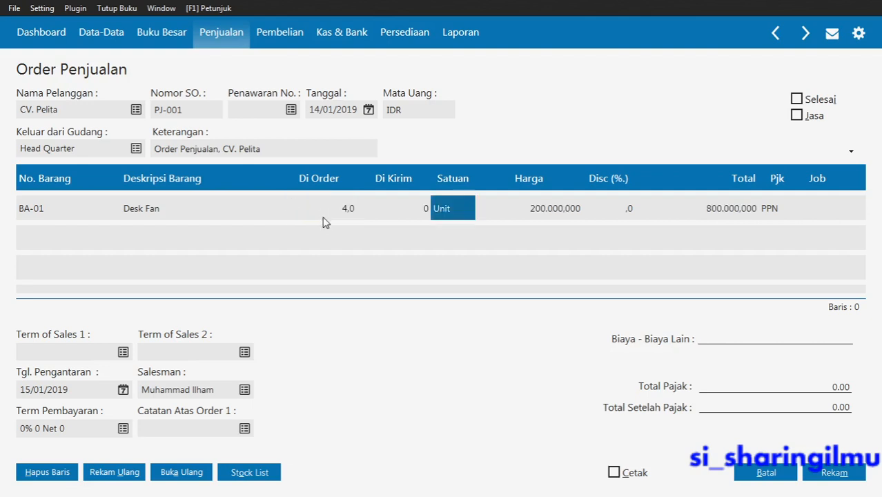
Leave the Desk Fan's delivered quantity at 0 and complete its line to start a second item row.
click(349, 208)
click(381, 204)
click(381, 204)
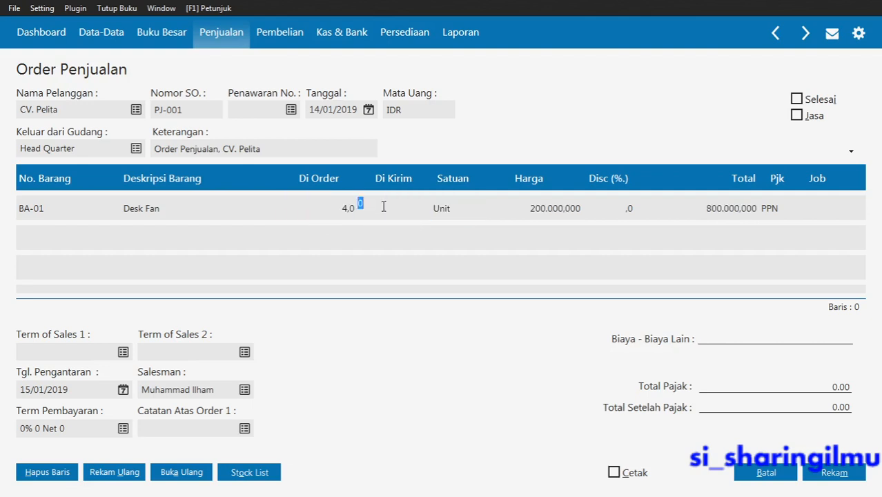
key(Return)
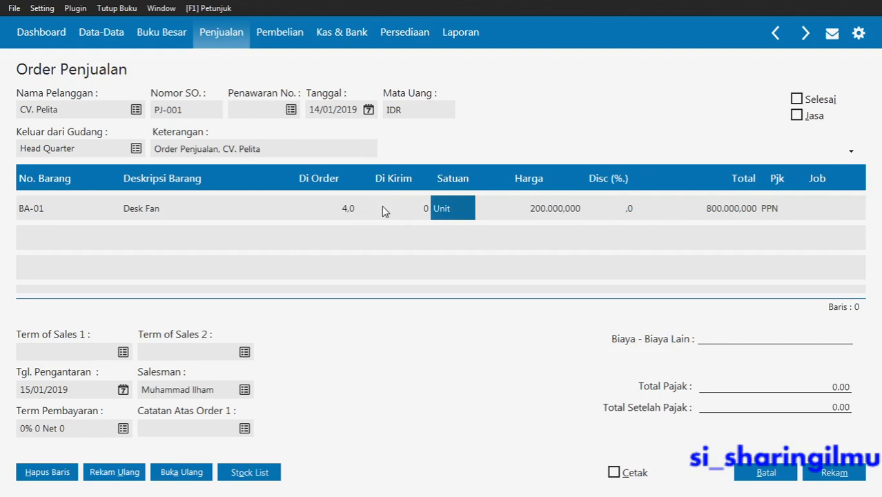
key(Return)
key(Return)
key(Return)
key(Return)
key(Return)
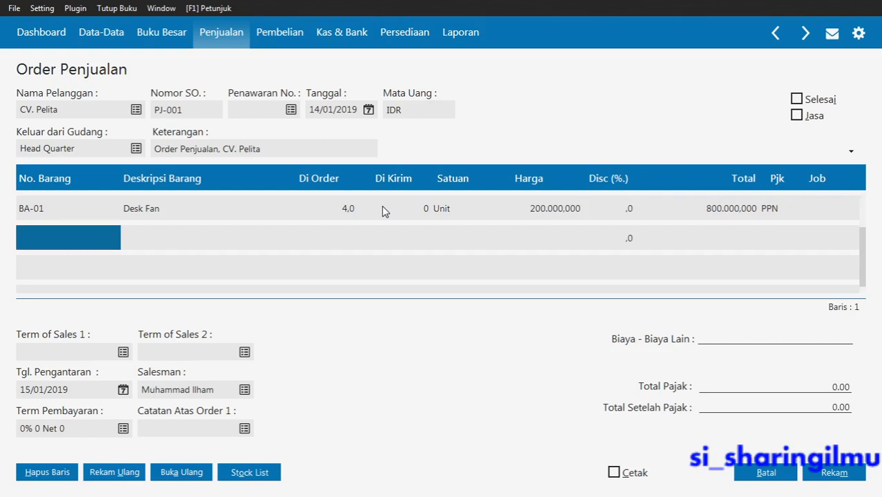
Add the Water Dispenser (BA-03) as the second item line with an ordered quantity of 4.
click(100, 236)
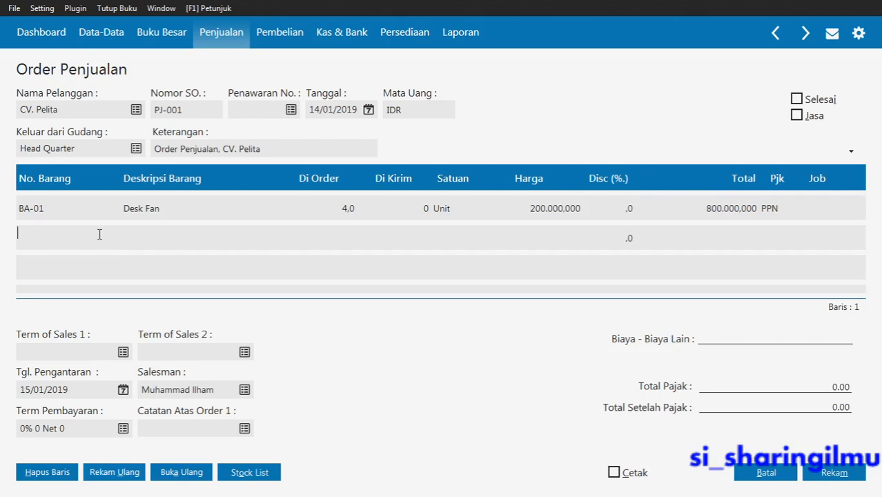
double_click(99, 236)
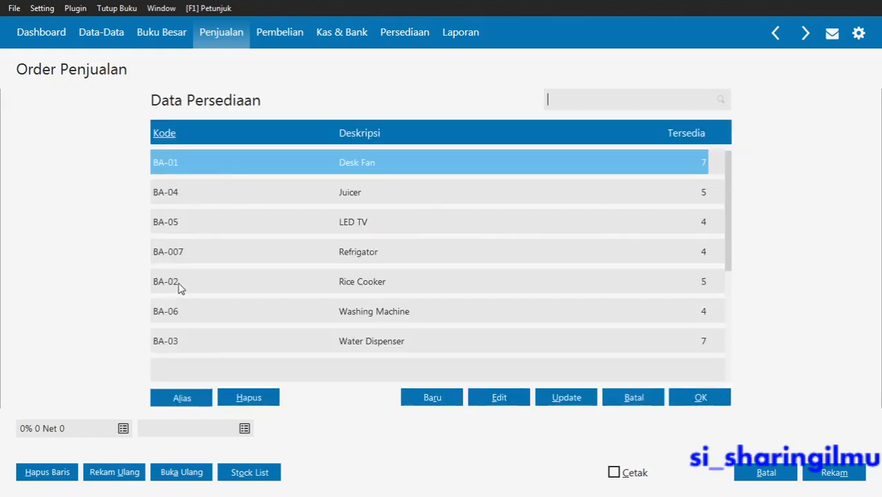
click(188, 341)
double_click(187, 343)
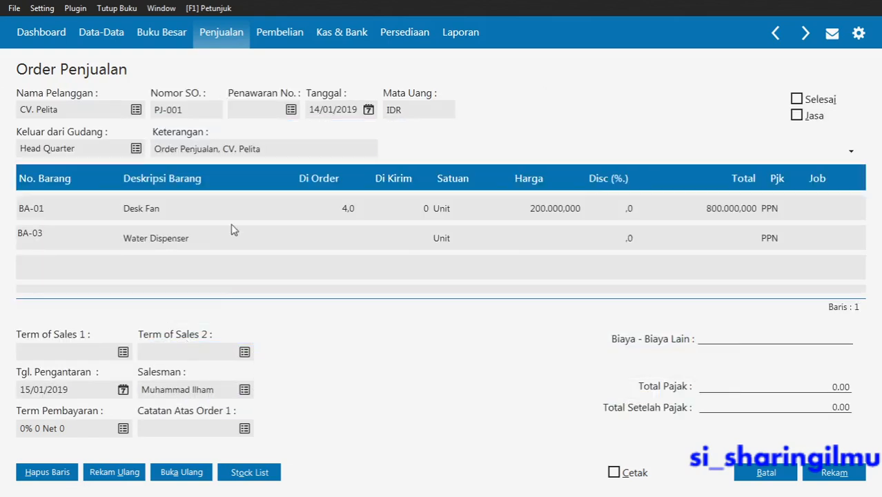
click(345, 235)
text(4)
key(Tab)
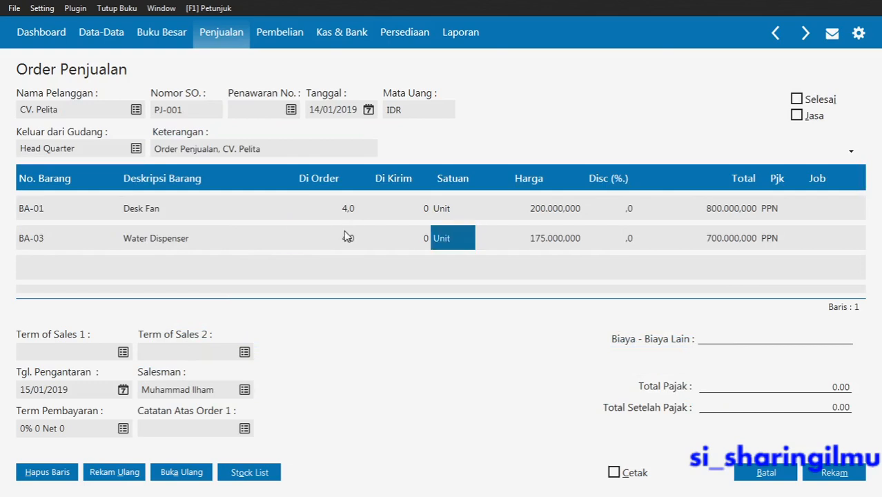
Check the order document in the PDF module, correct the Water Dispenser's ordered quantity to 6 and complete its line.
key(alt+Tab)
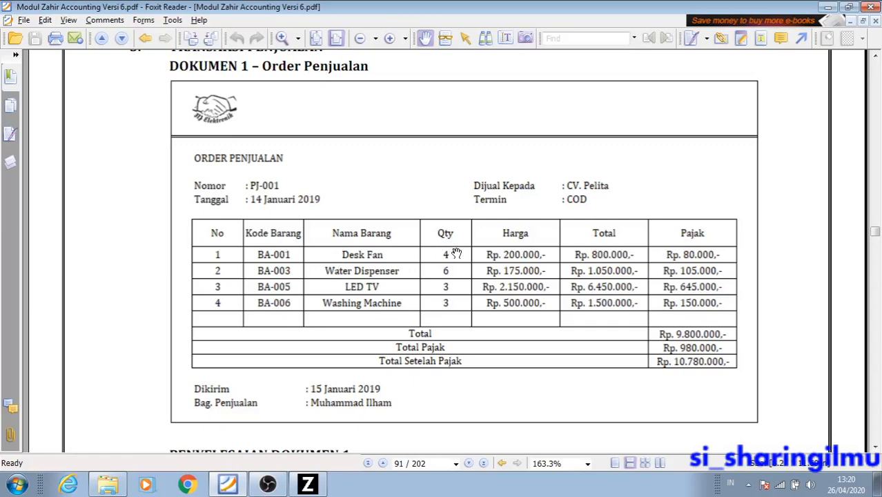
key(alt+Tab)
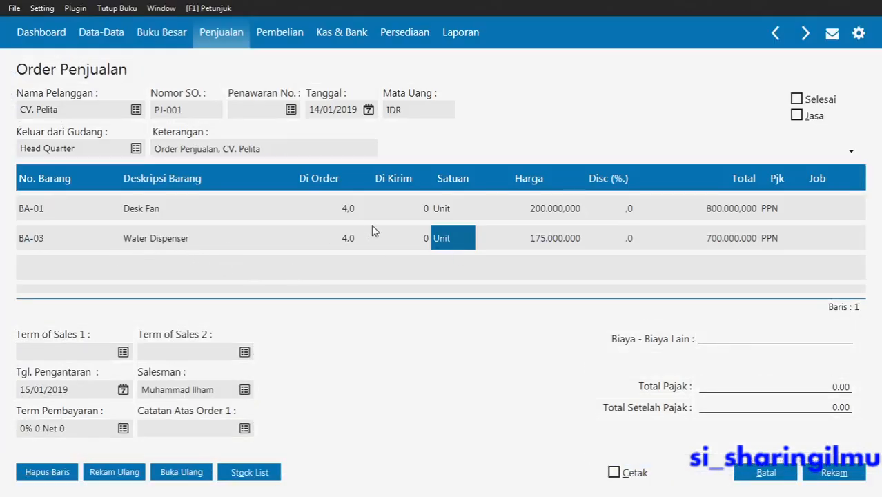
click(350, 239)
click(349, 239)
text(6)
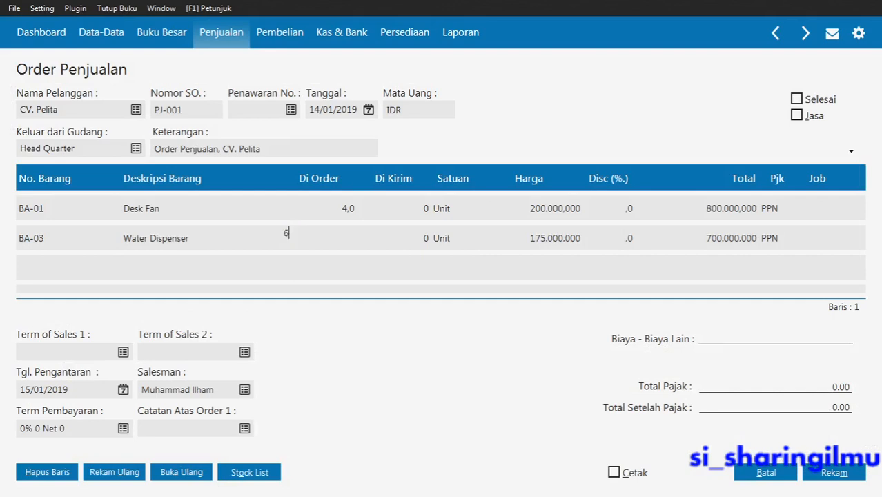
key(Tab)
key(Tab)
key(Tab)
key(Tab)
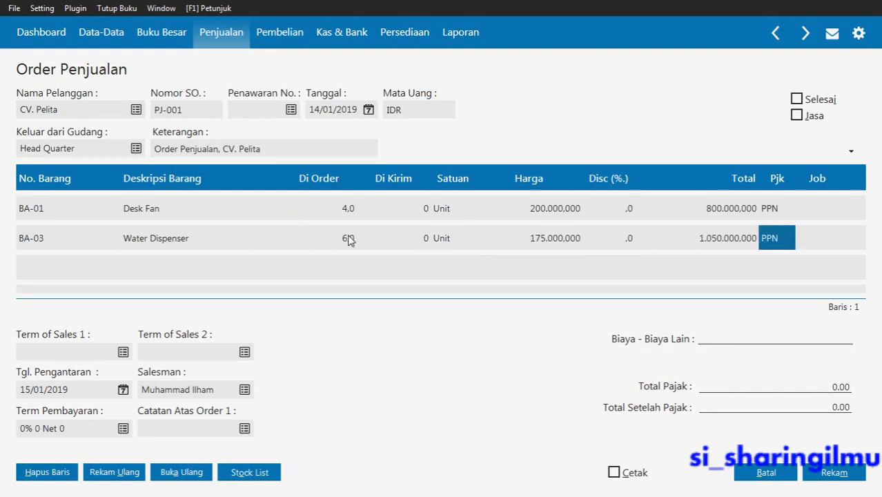
key(Tab)
key(Tab)
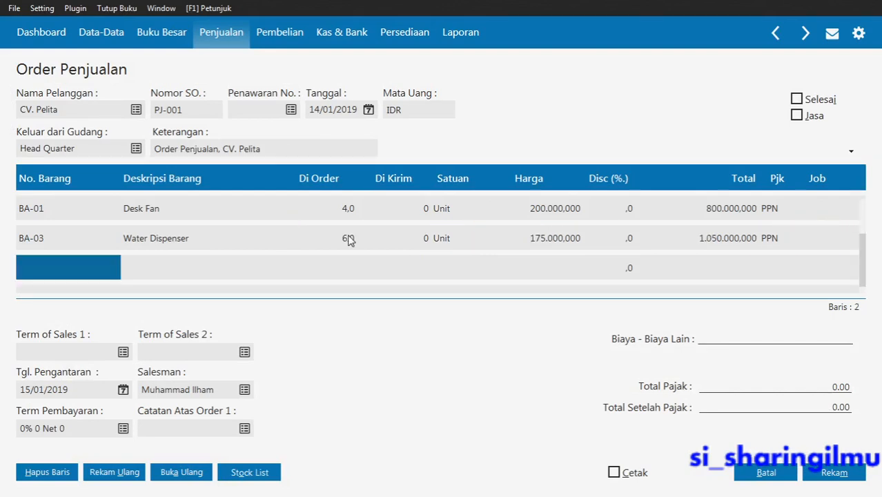
Add the LED TV (BA-05) from the order document as the third item line with an ordered quantity of 3.
click(100, 277)
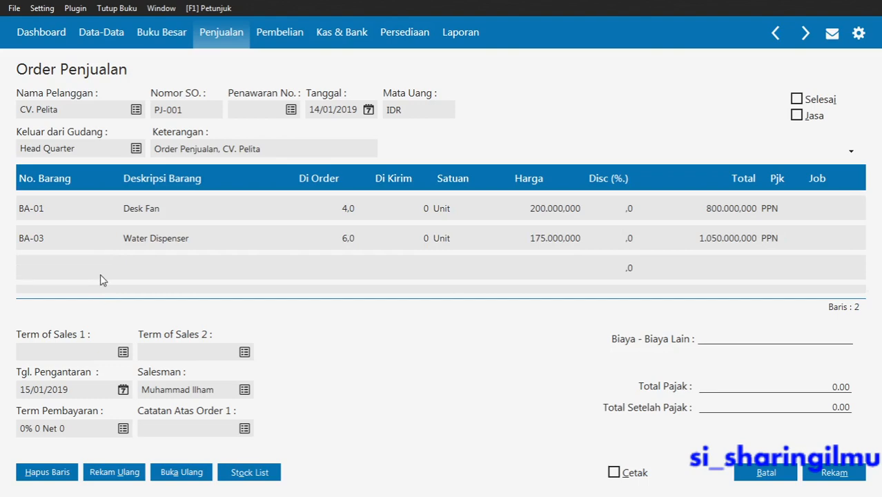
key(alt+Tab)
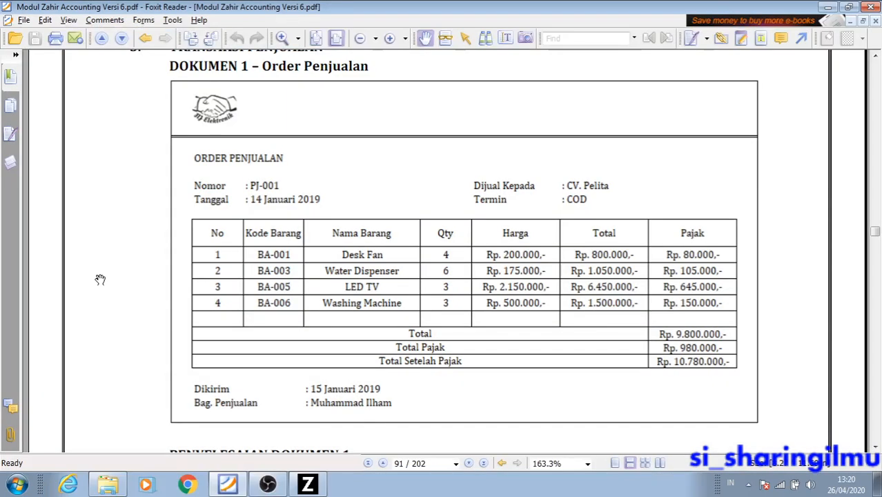
key(alt+Tab)
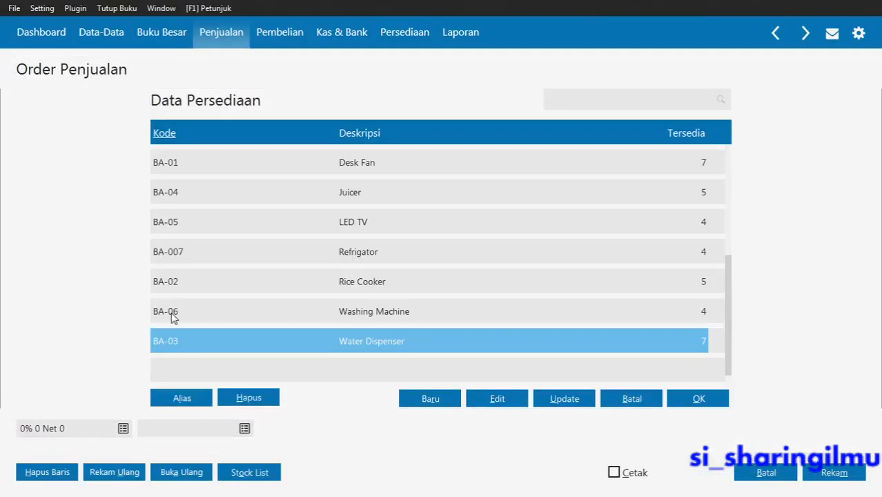
click(192, 226)
double_click(192, 226)
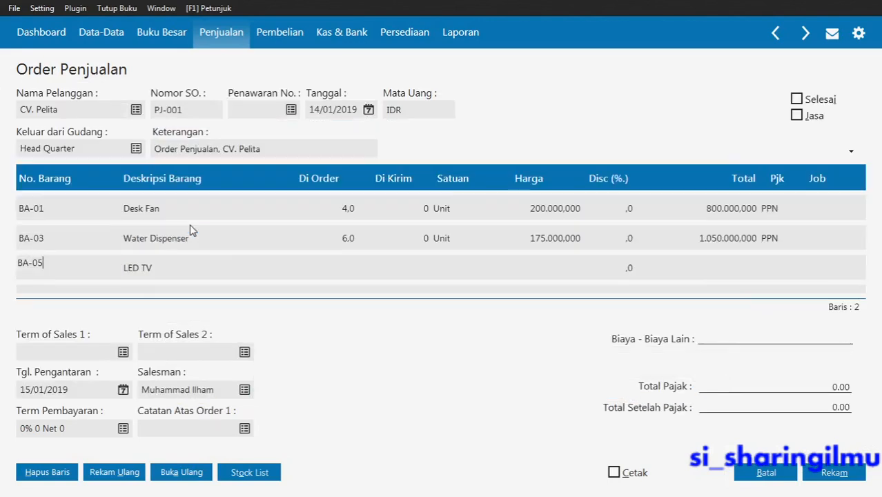
click(349, 263)
click(349, 263)
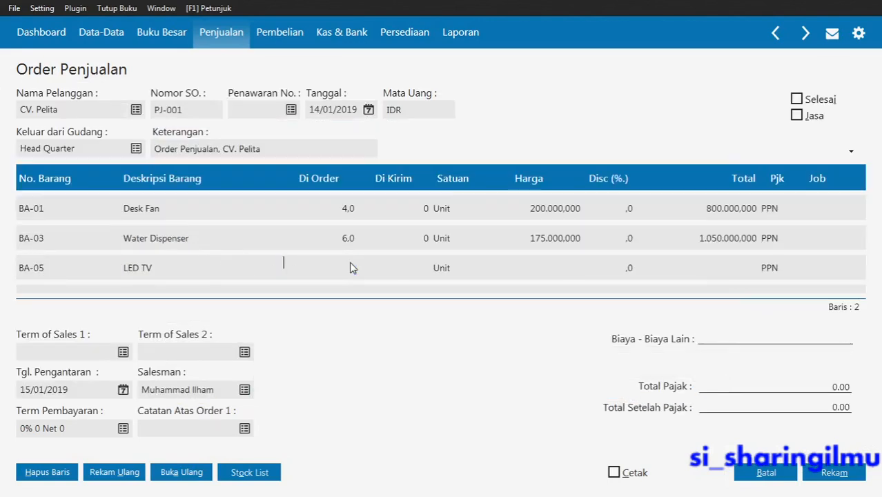
text(3)
key(Return)
key(Return)
key(Return)
key(Return)
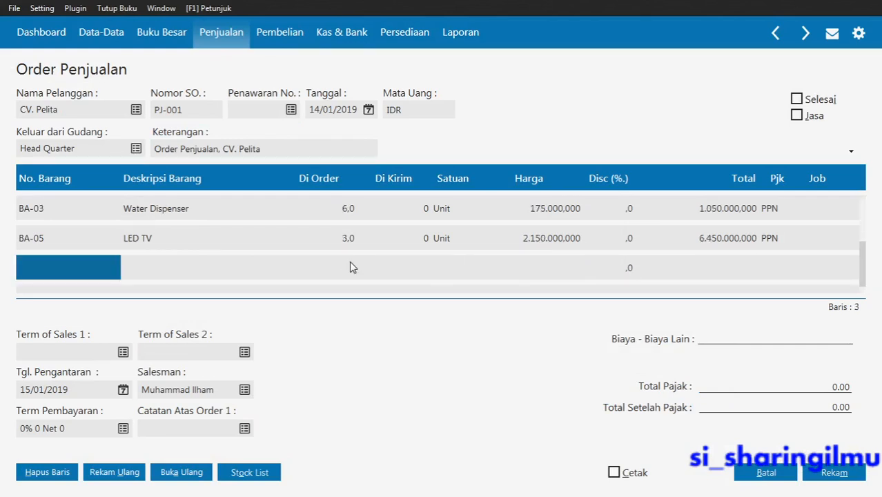
Add the Washing Machine (BA-06) from the order document as the fourth item line with an ordered quantity of 3.
key(alt+Tab)
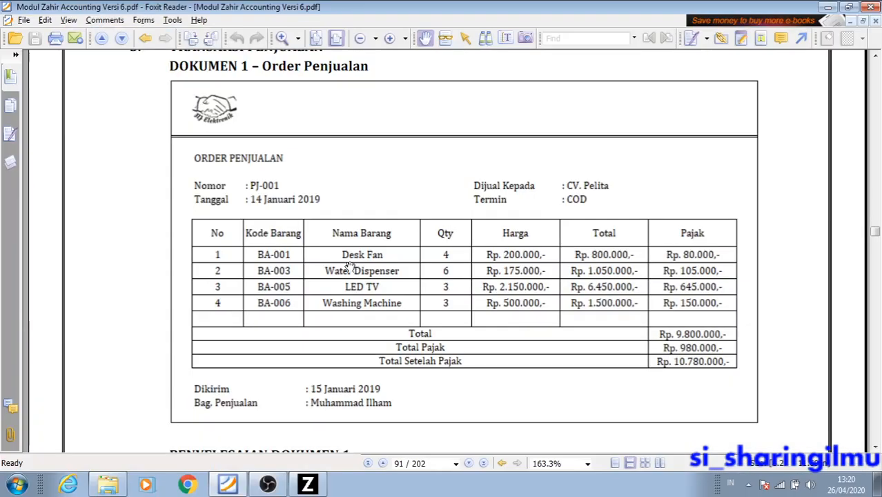
key(alt+Tab)
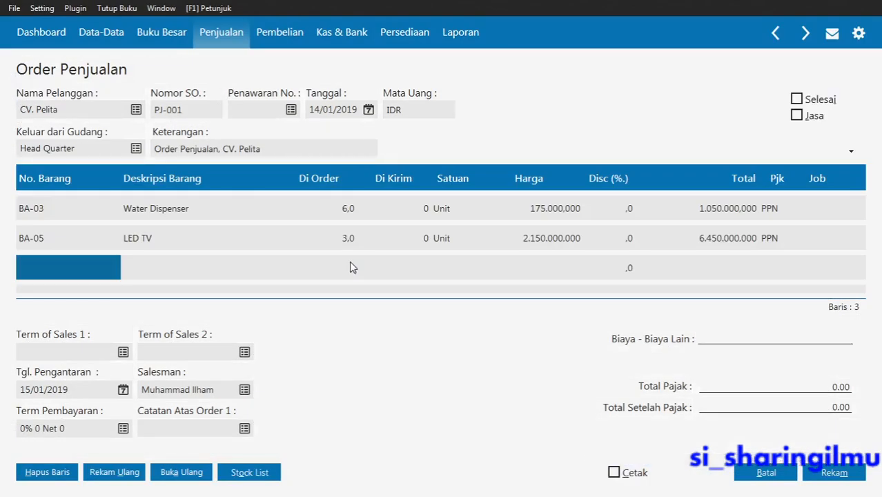
click(71, 273)
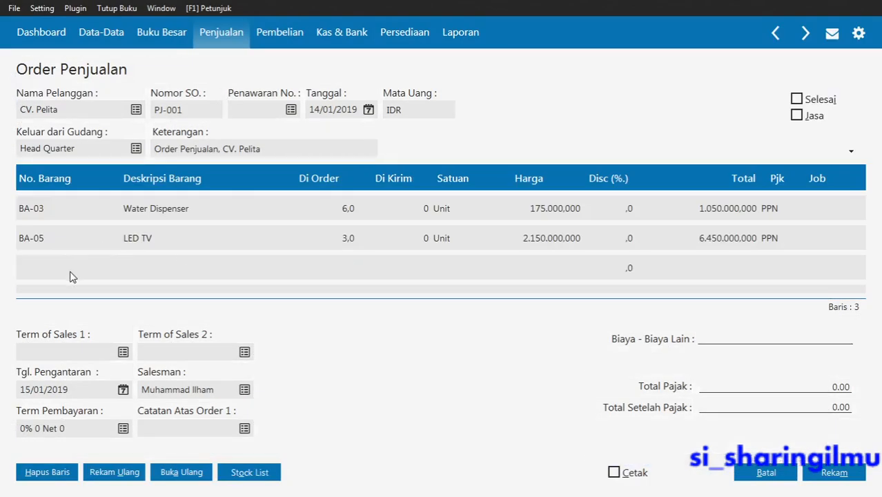
double_click(71, 274)
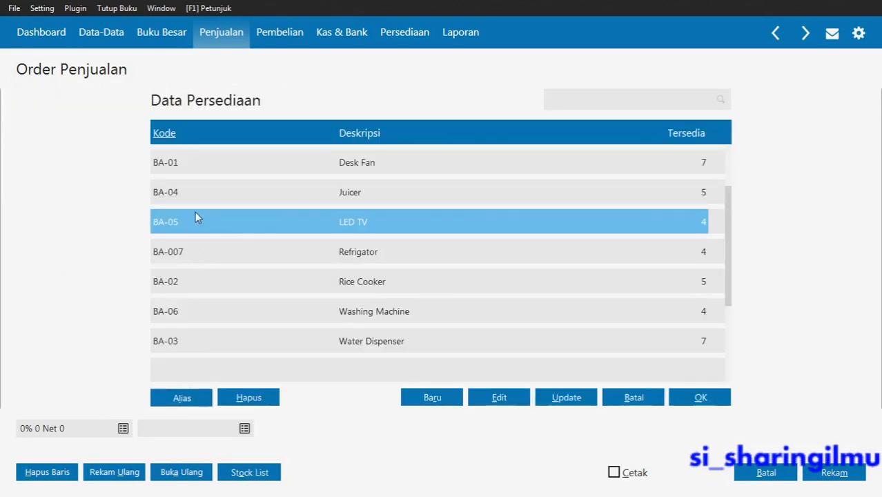
double_click(175, 317)
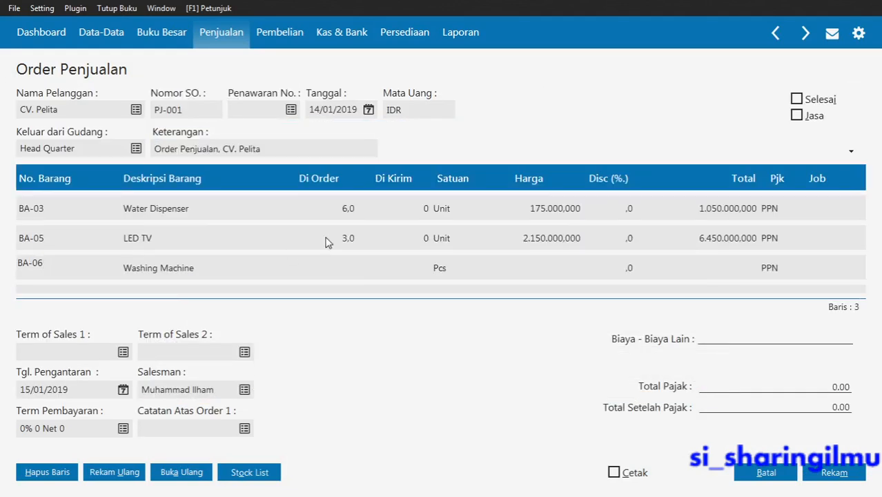
click(345, 267)
text(3)
key(Return)
Look through the available units of measure for the Washing Machine line and bring the unit list up again.
click(444, 263)
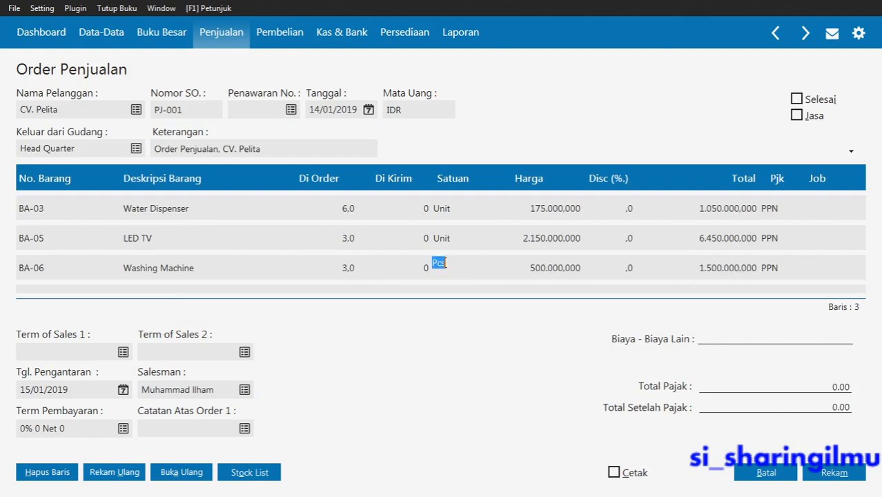
click(443, 263)
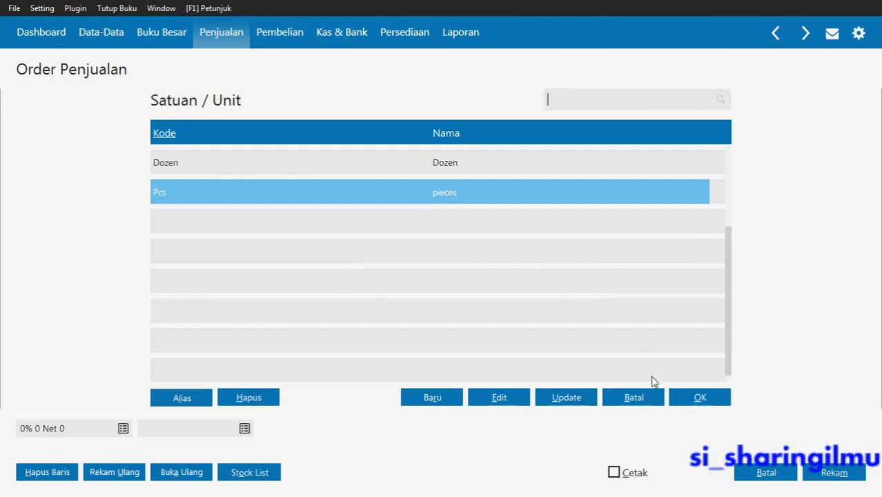
click(698, 395)
click(434, 275)
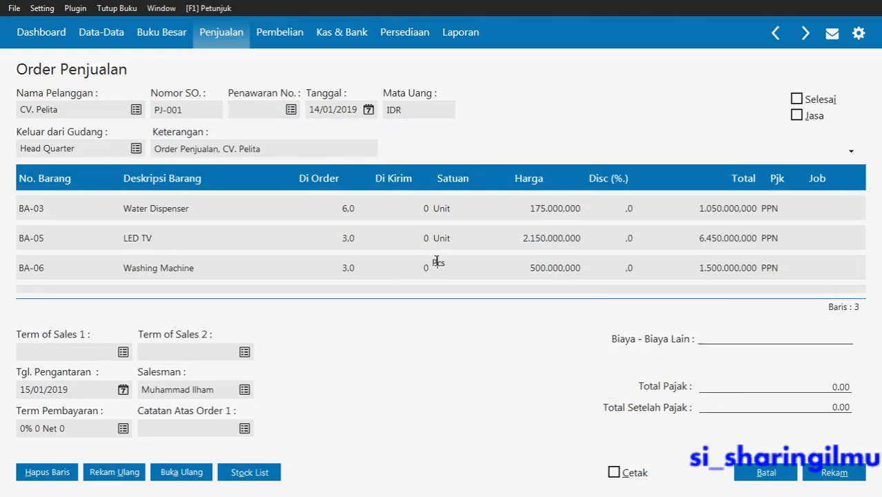
click(361, 275)
click(434, 267)
double_click(433, 268)
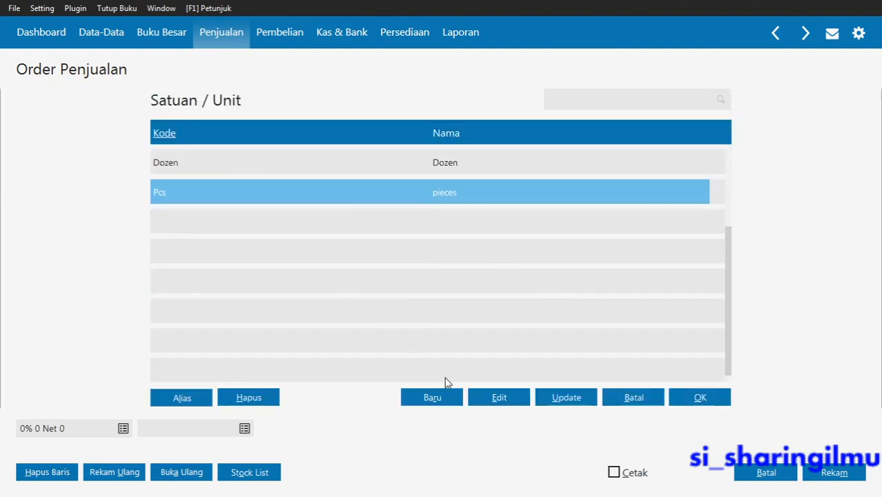
Open the Pcs unit's record and examine its code, name, description and unit conversion settings.
click(487, 398)
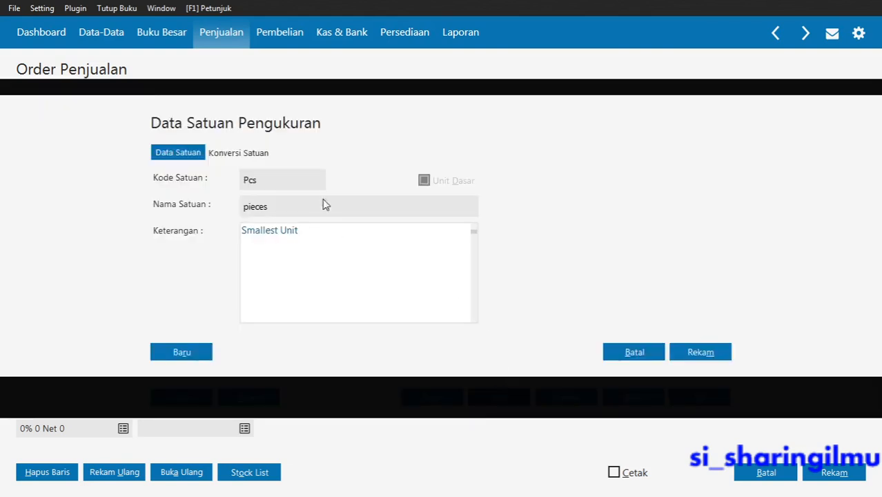
click(324, 184)
click(327, 205)
click(334, 231)
double_click(336, 231)
key(ctrl+a)
click(335, 232)
click(253, 154)
click(198, 158)
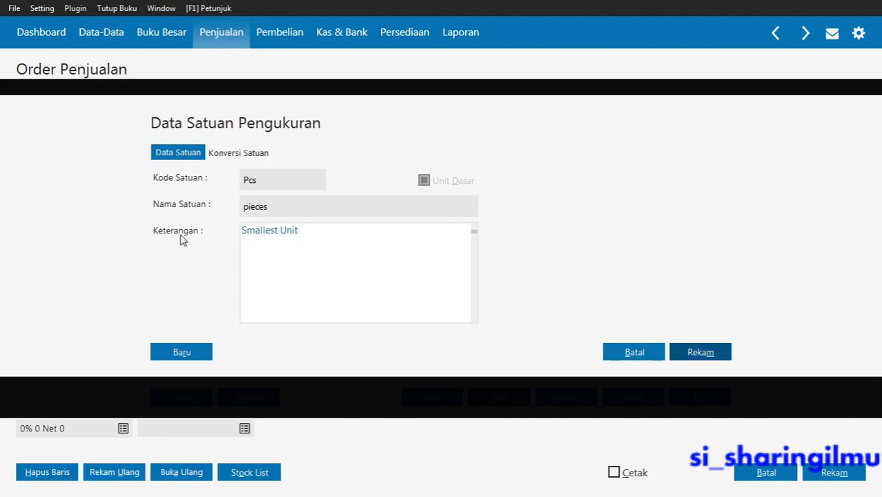
Try to create a base unit with code and name "Unit", and keep Pcs as the Washing Machine line's unit.
click(173, 349)
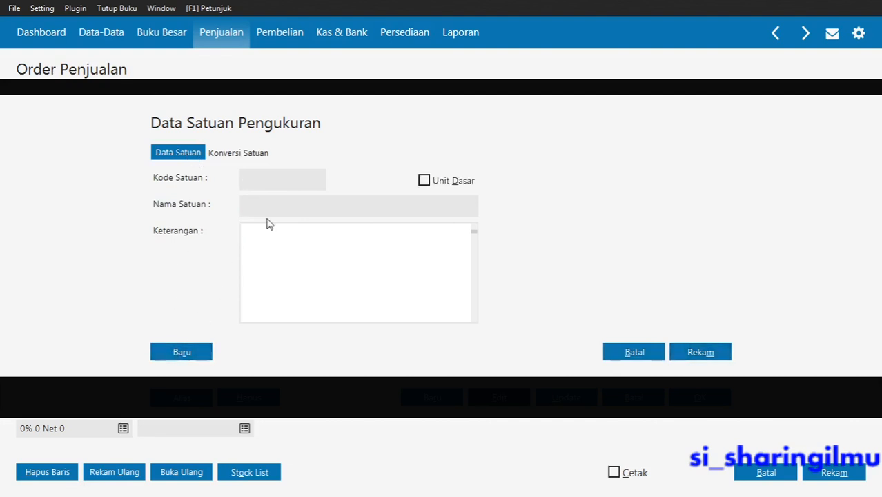
text(Unit)
key(Tab)
click(301, 205)
text(Unit)
click(423, 182)
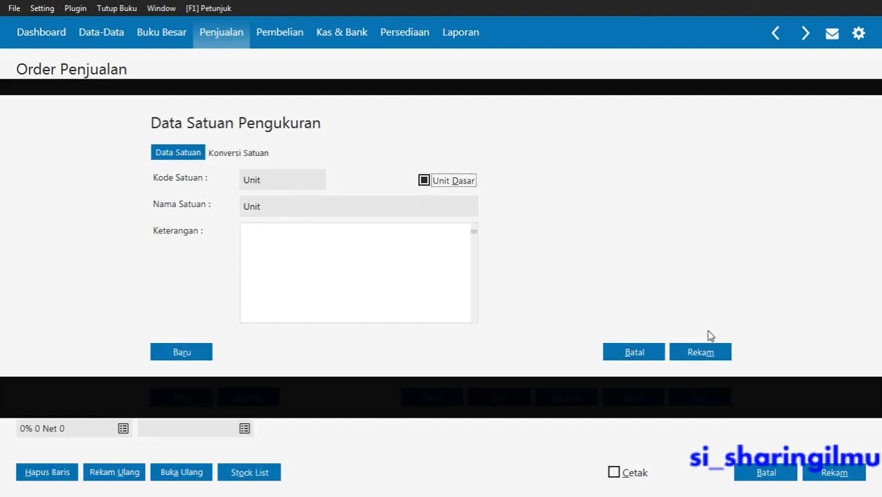
click(700, 352)
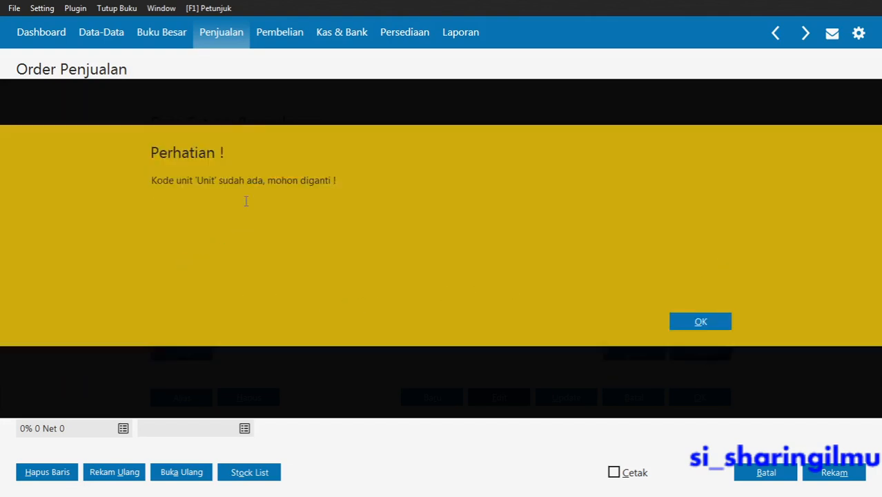
click(700, 322)
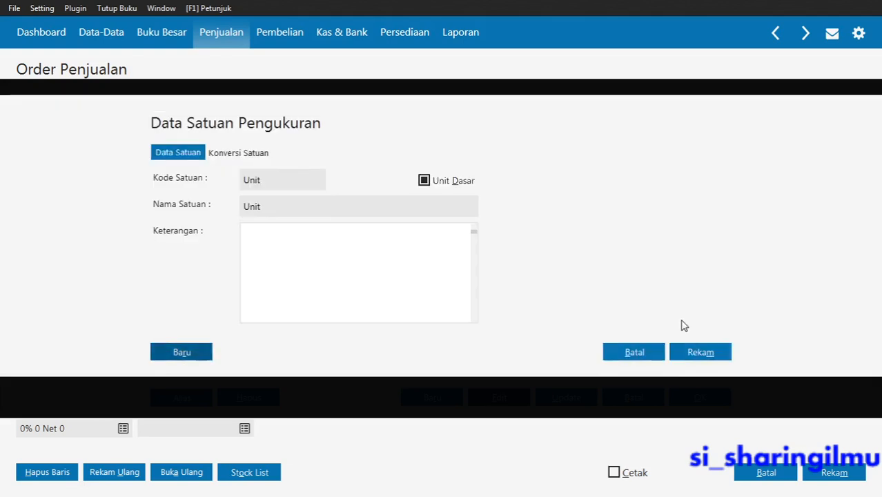
click(656, 359)
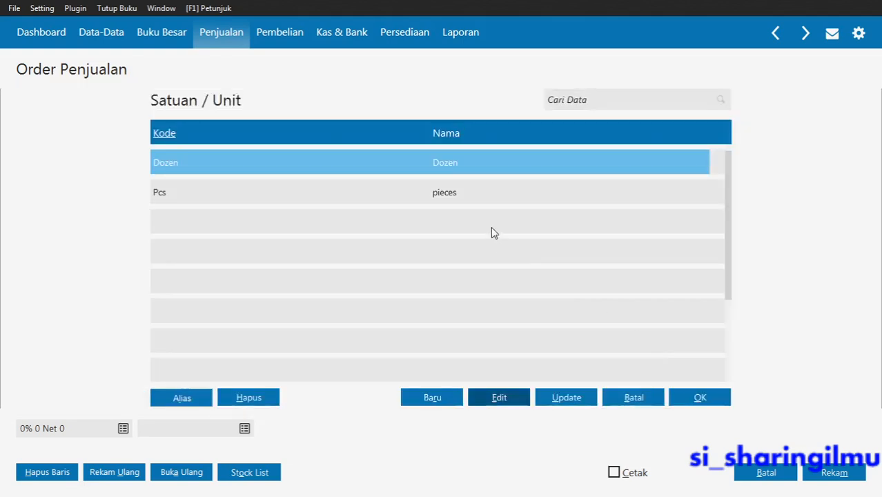
click(469, 192)
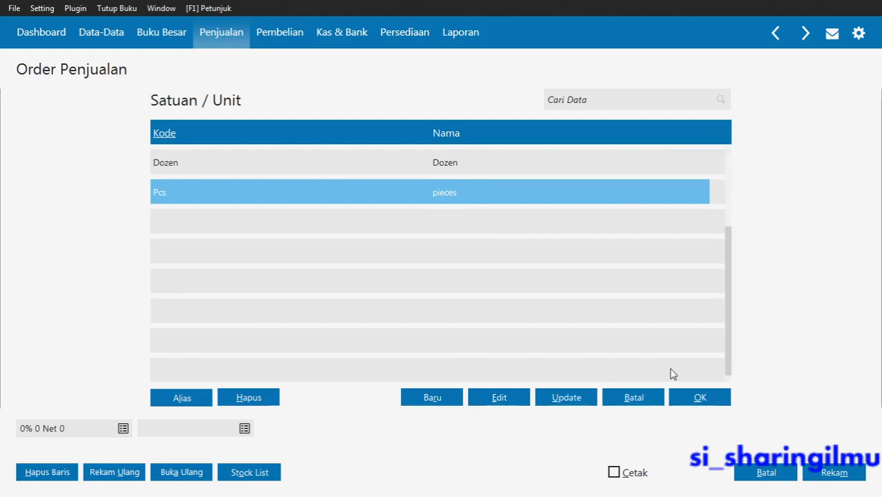
click(699, 399)
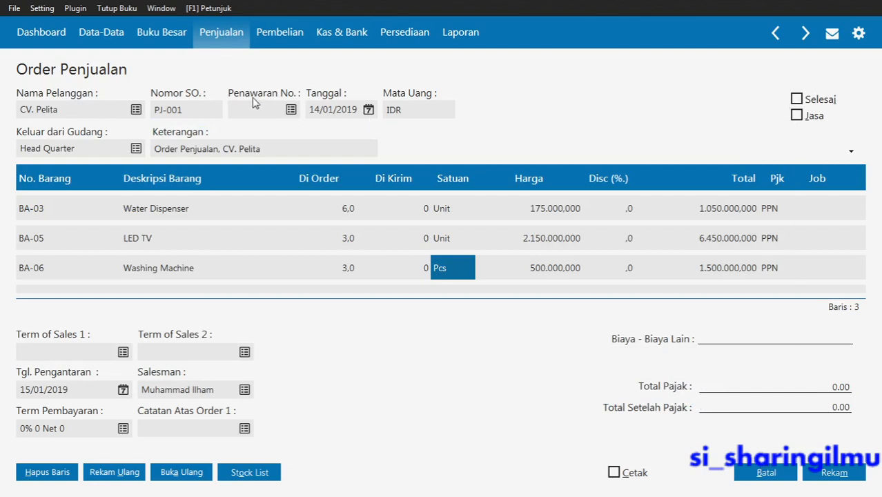
Leave the order form and view the Washing Machine (BA-06) details in the product data.
click(41, 33)
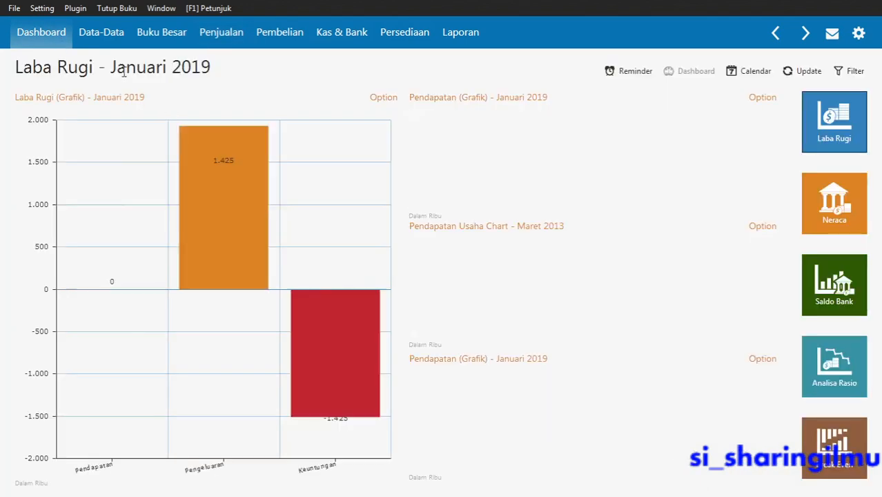
click(123, 41)
mouse_move(278, 247)
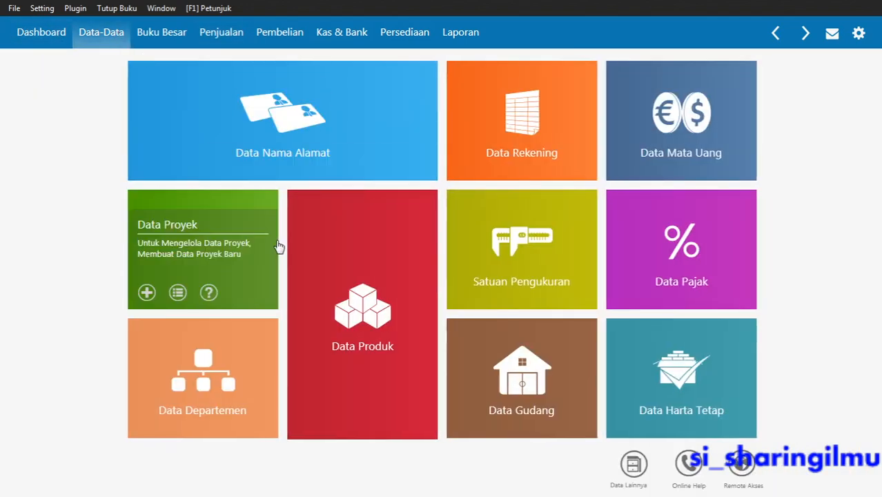
mouse_move(338, 279)
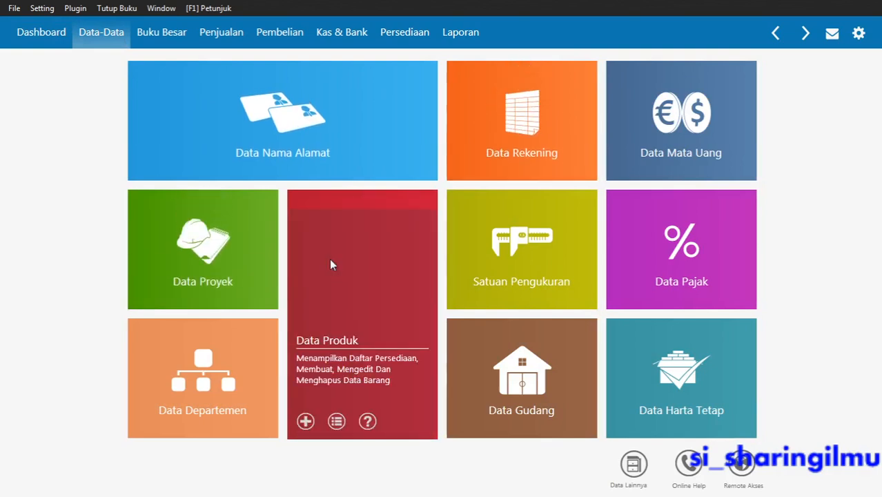
click(331, 260)
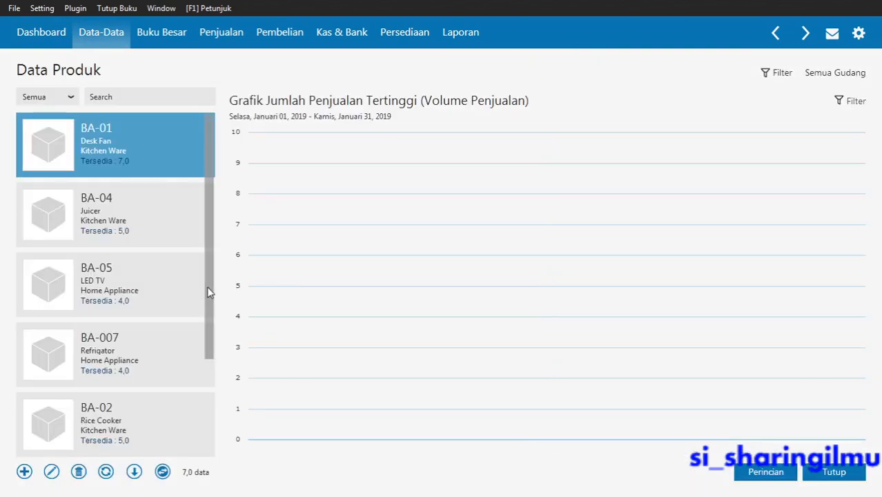
scroll(207, 285, down, 1)
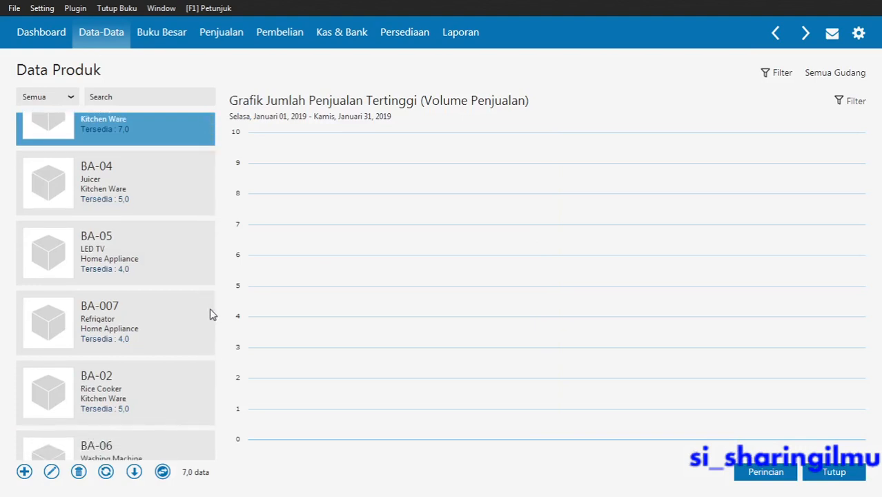
key(alt+Tab)
key(alt+Tab)
scroll(148, 381, down, 1)
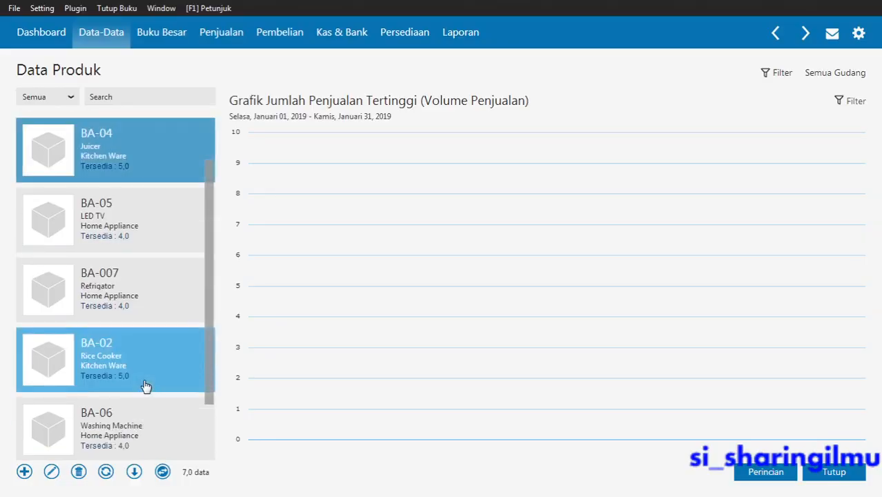
click(131, 432)
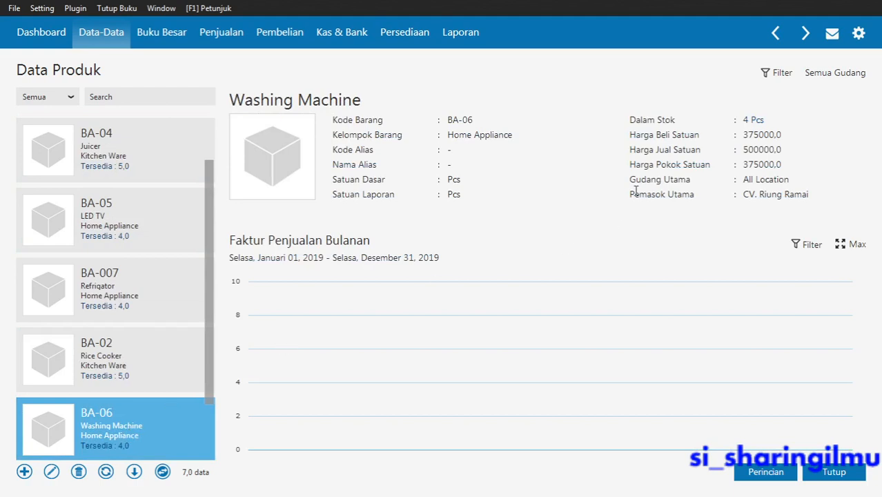
Check the base unit, reporting unit and purchase price in the Washing Machine's item record, and close the record and product list without saving.
click(683, 158)
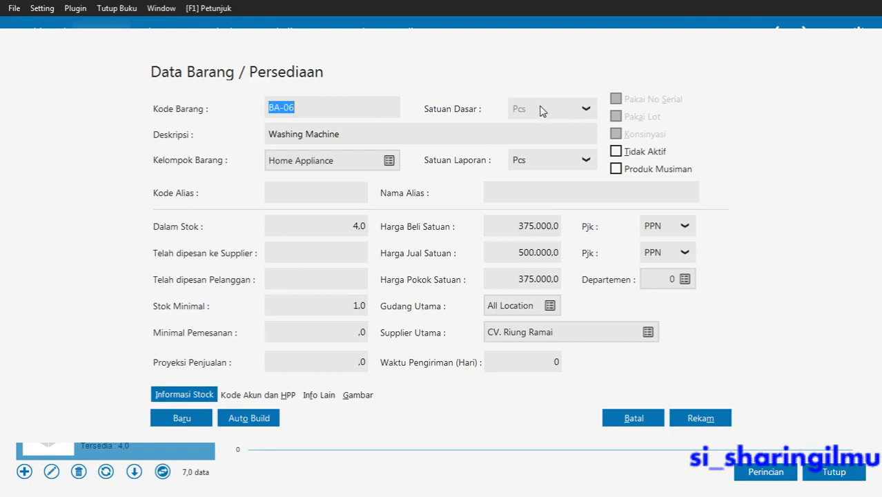
click(585, 160)
click(539, 202)
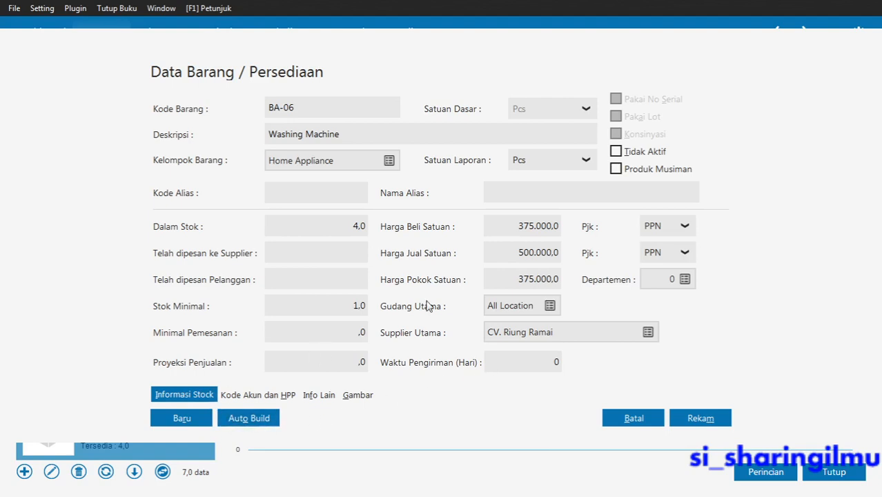
click(513, 230)
click(538, 228)
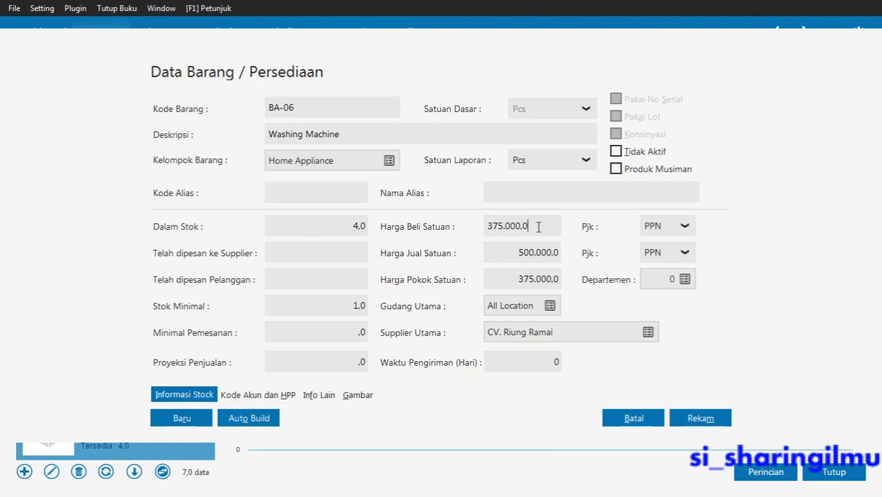
click(646, 421)
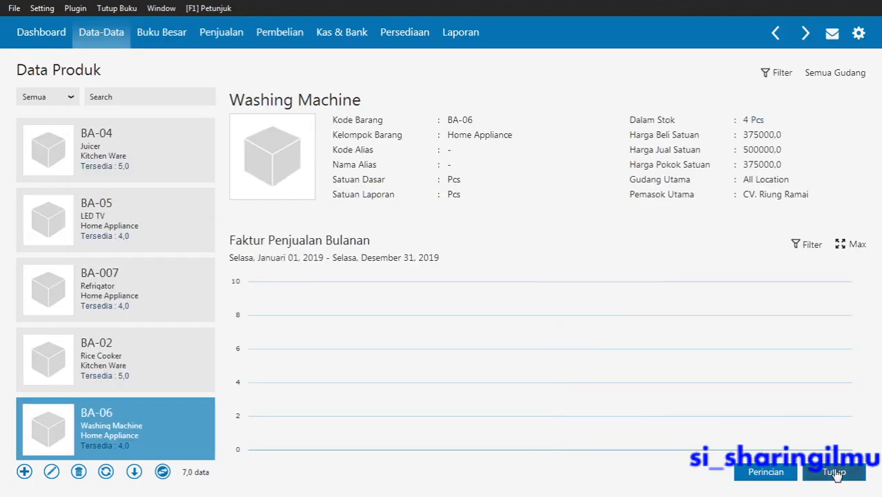
click(835, 473)
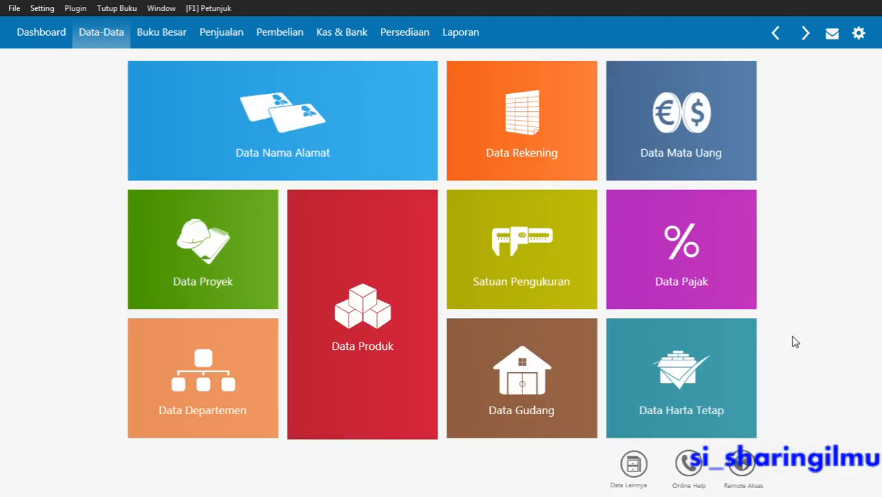
Return to the sales module and open the list of sales orders.
mouse_move(380, 88)
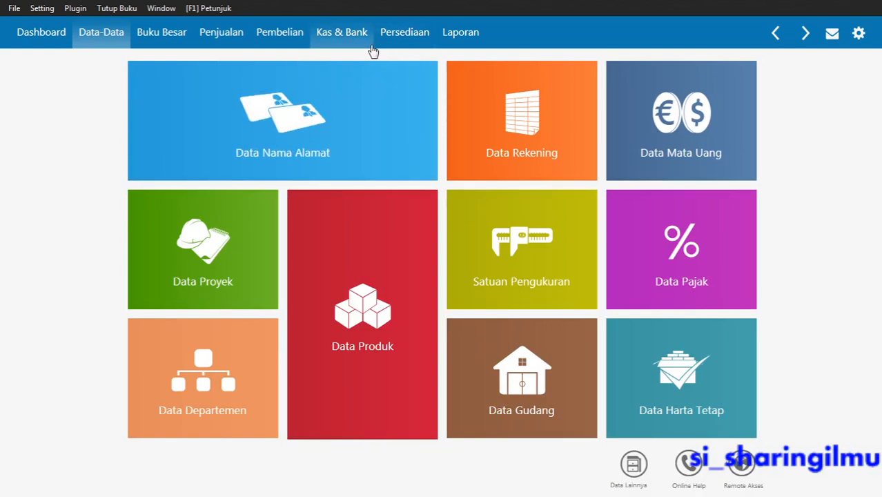
click(240, 38)
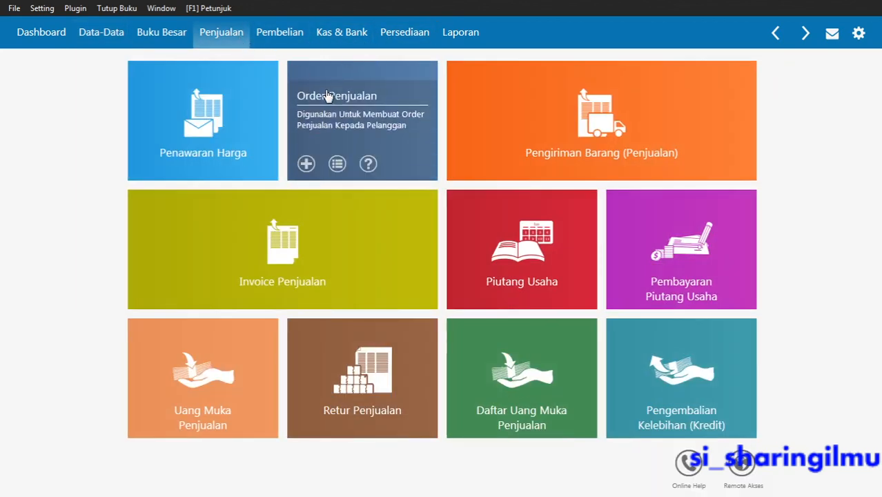
click(328, 96)
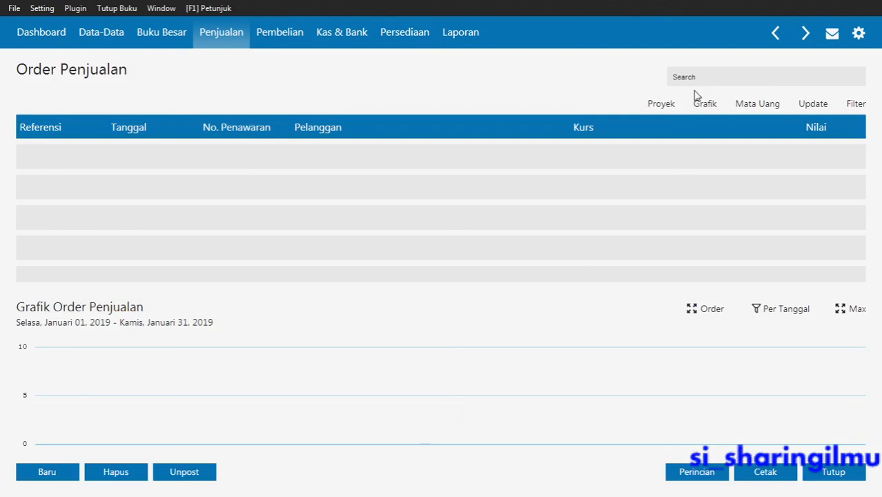
key(alt+Tab)
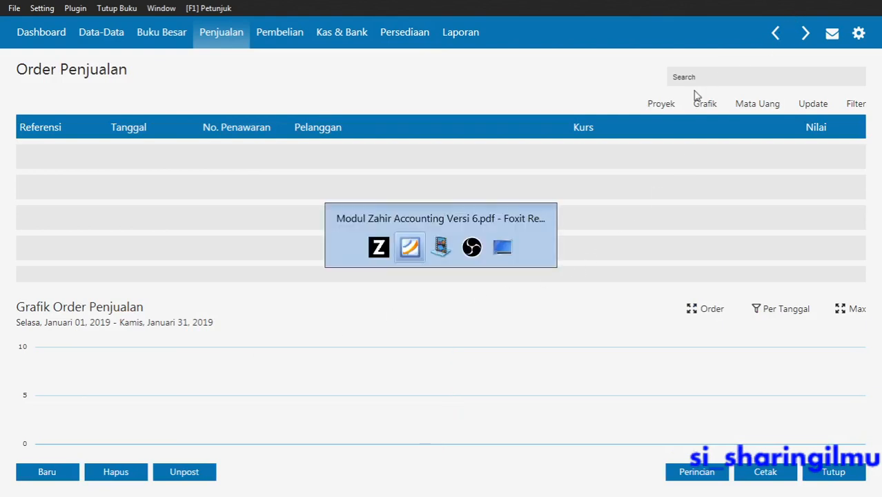
key(alt+Tab)
key(alt+Tab)
key(alt+Tab)
key(alt+Tab)
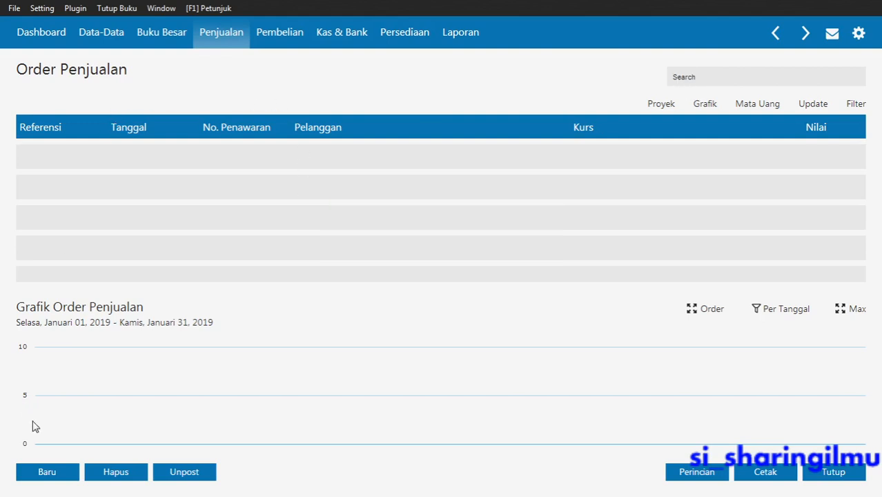
Return to the unsaved CV. Pelita sales order form and look through its item lines.
click(48, 472)
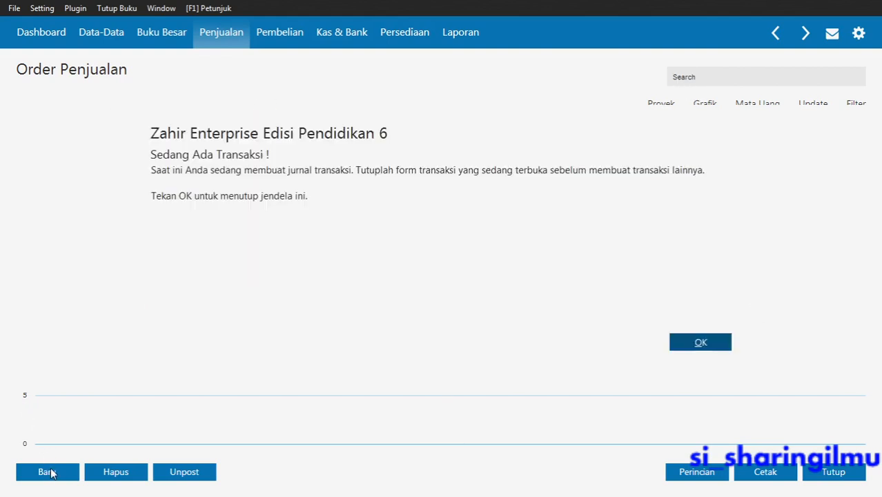
click(715, 345)
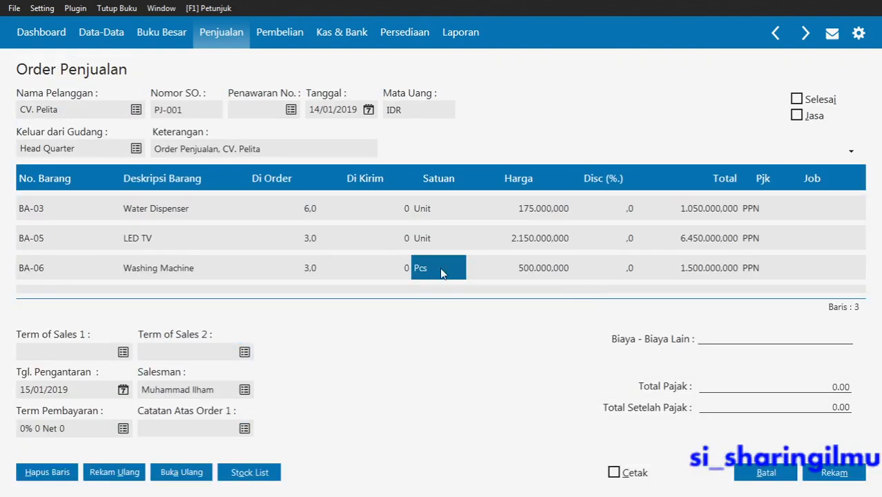
click(727, 339)
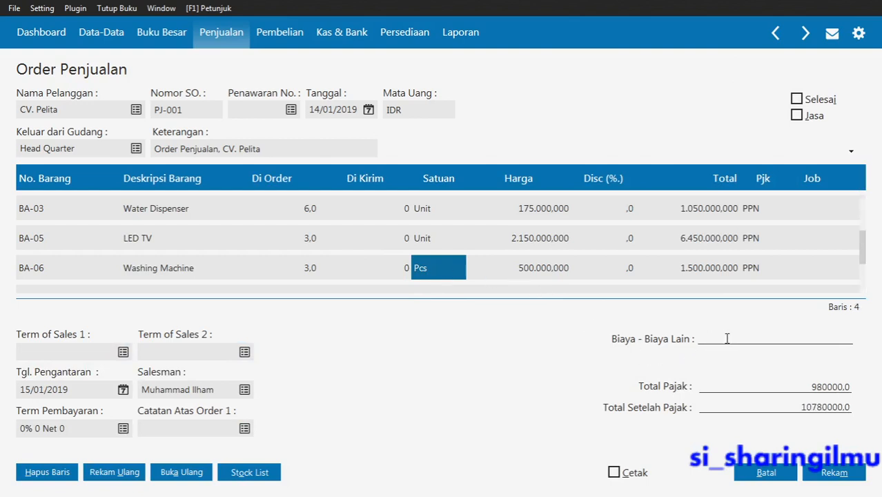
click(864, 275)
drag(867, 279, 858, 225)
scroll(857, 225, down, 4)
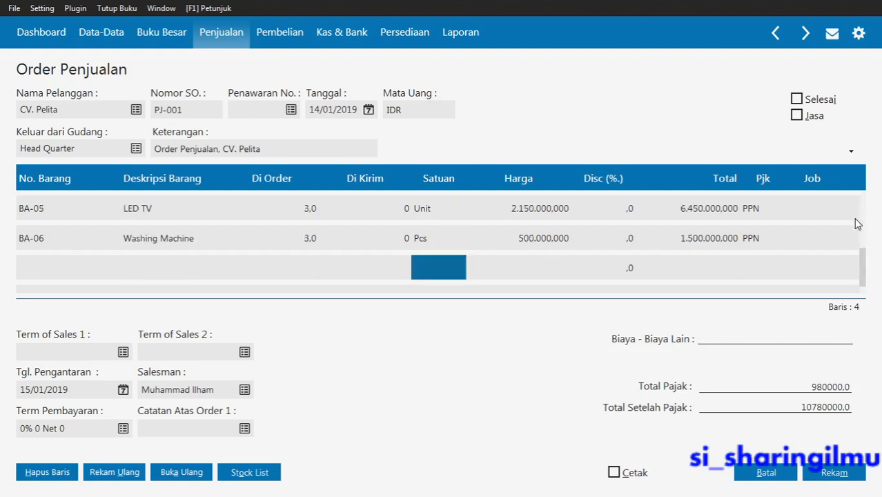
scroll(857, 225, up, 2)
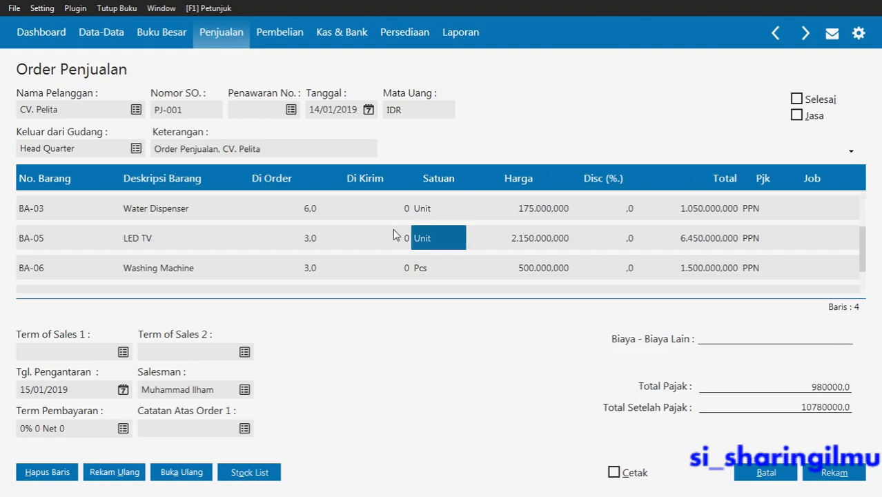
Reselect Unit as the unit of measure on the order's Water Dispenser line.
click(400, 214)
double_click(399, 211)
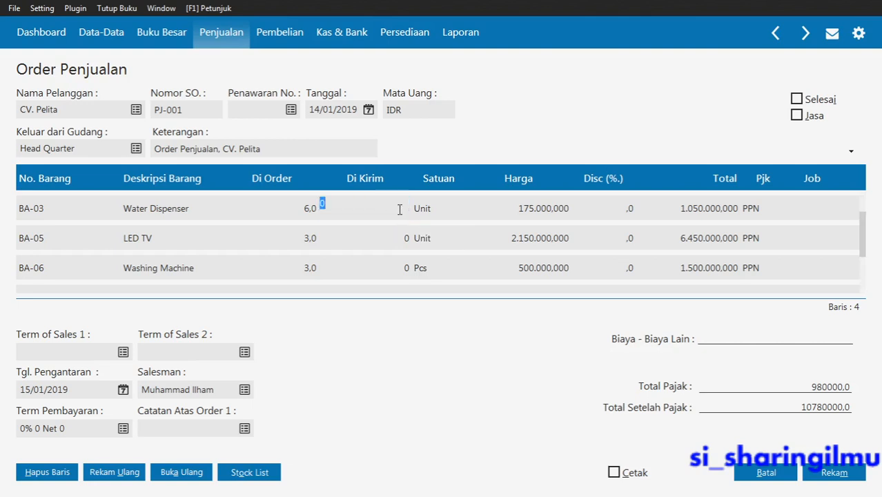
click(426, 217)
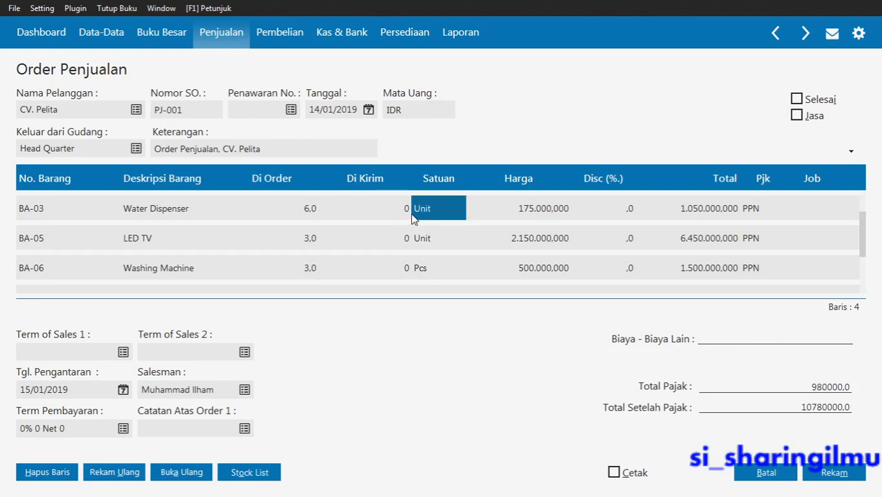
double_click(412, 214)
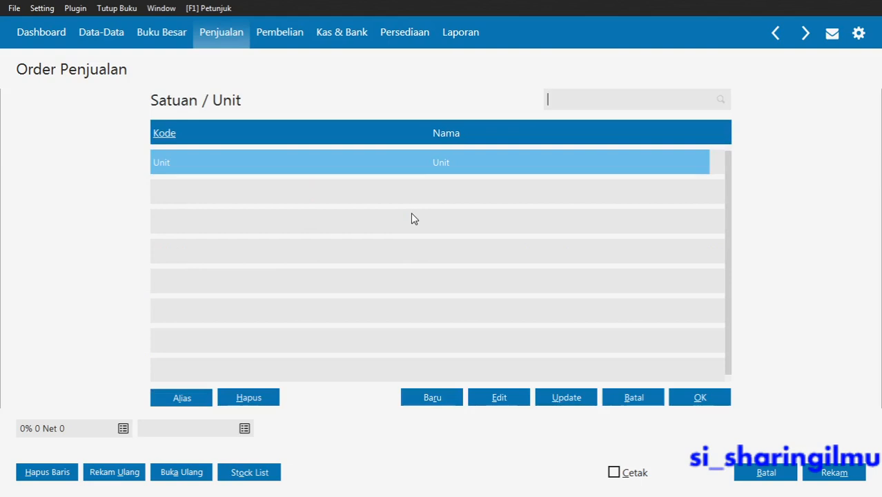
click(720, 397)
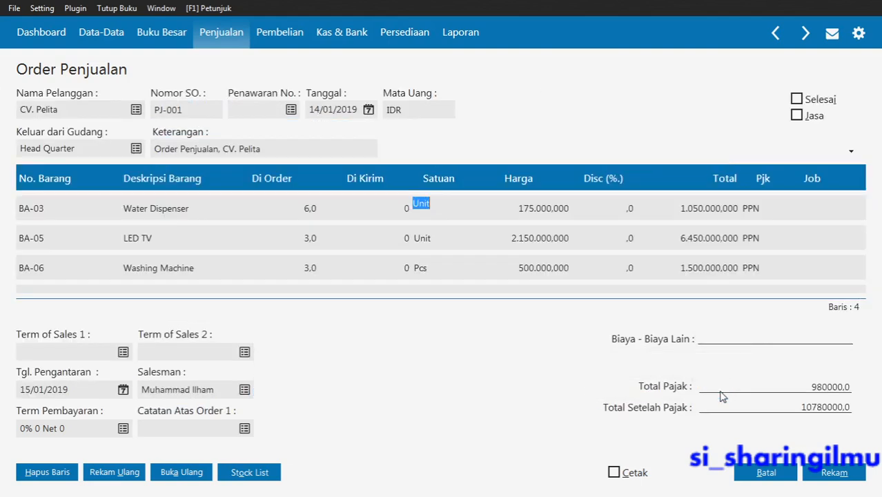
click(431, 240)
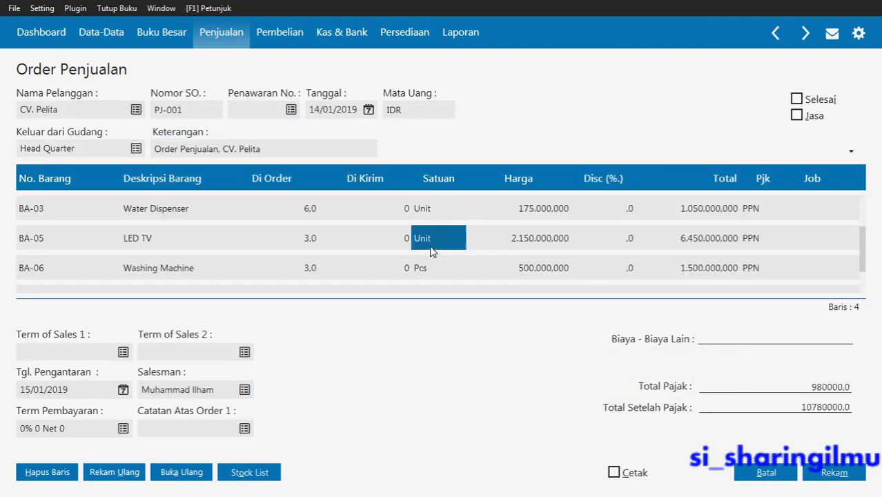
Re-enter 4 as the ordered quantity on the Desk Fan line.
click(406, 209)
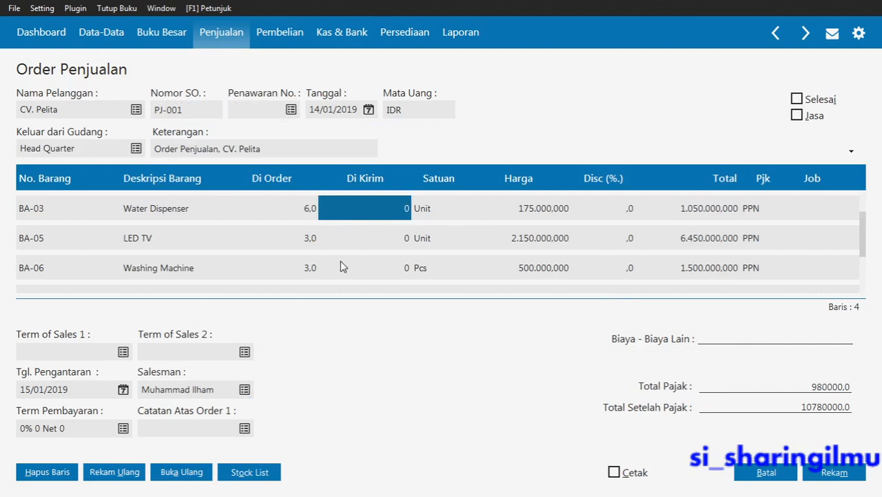
key(Up)
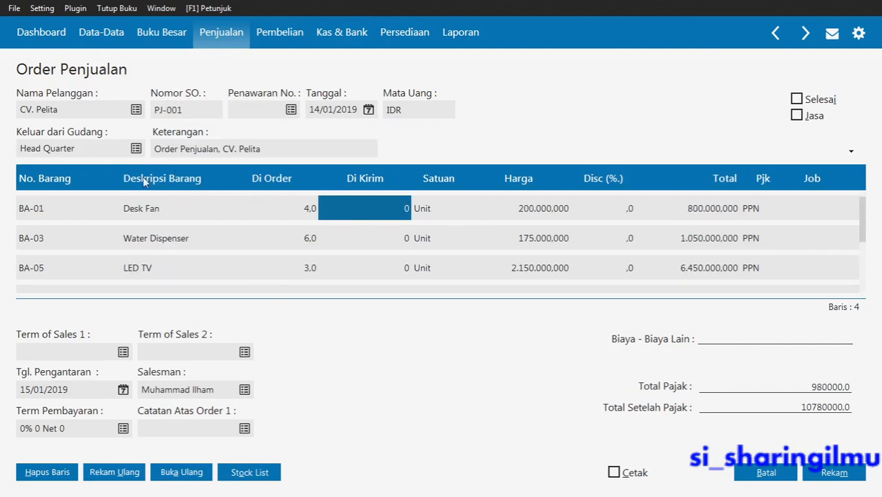
click(30, 219)
key(Tab)
key(Tab)
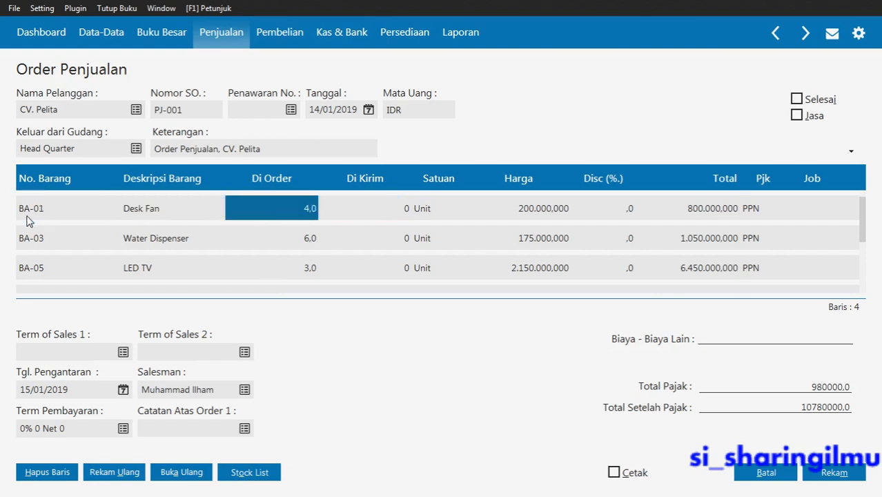
text(4)
key(Return)
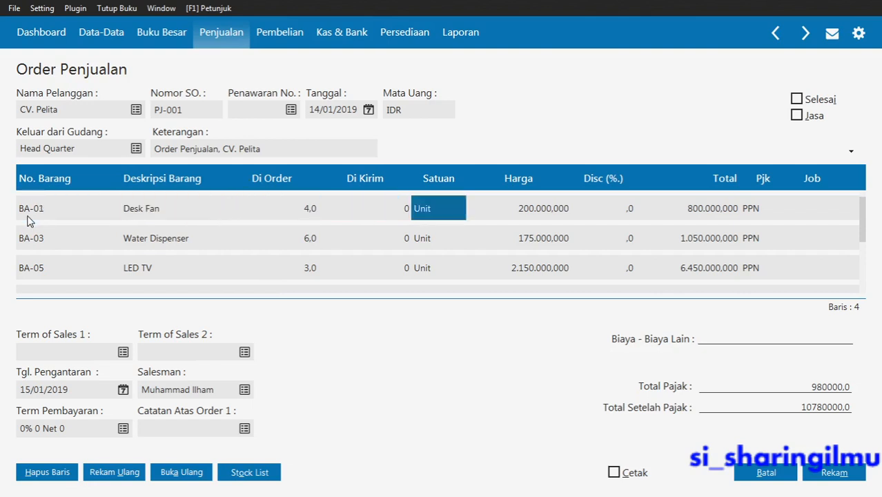
key(Tab)
key(Tab)
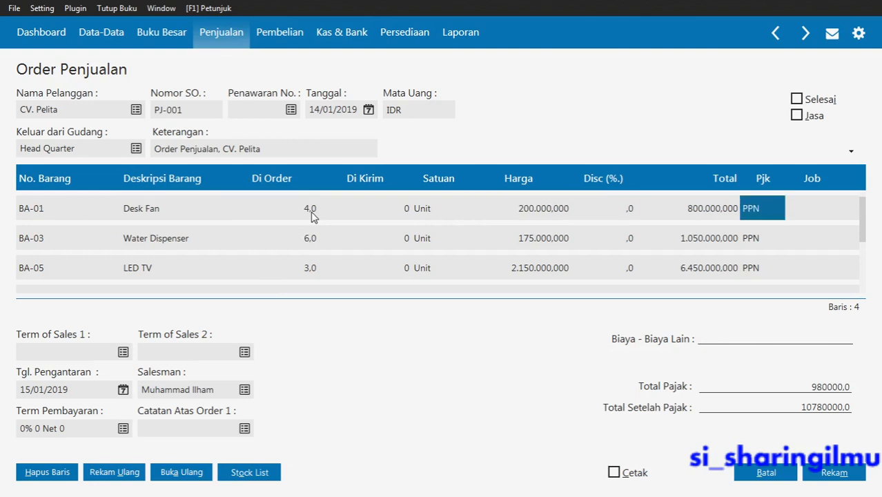
Check the ordered quantity, delivered quantity and tax code on the Desk Fan line without changing them.
click(312, 216)
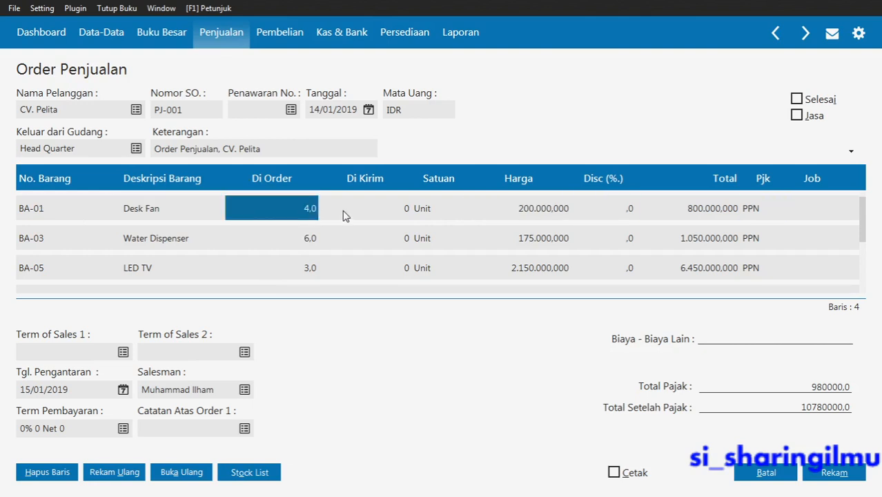
click(343, 215)
click(344, 214)
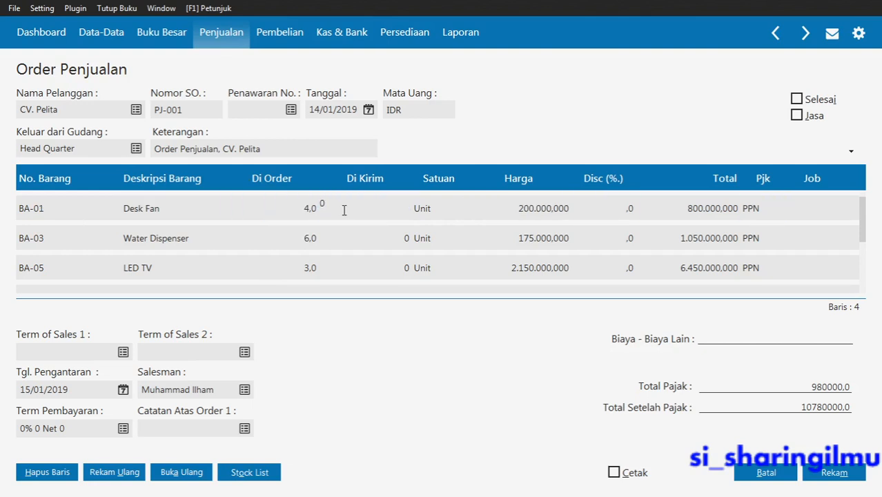
key(Tab)
key(Tab)
key(Tab)
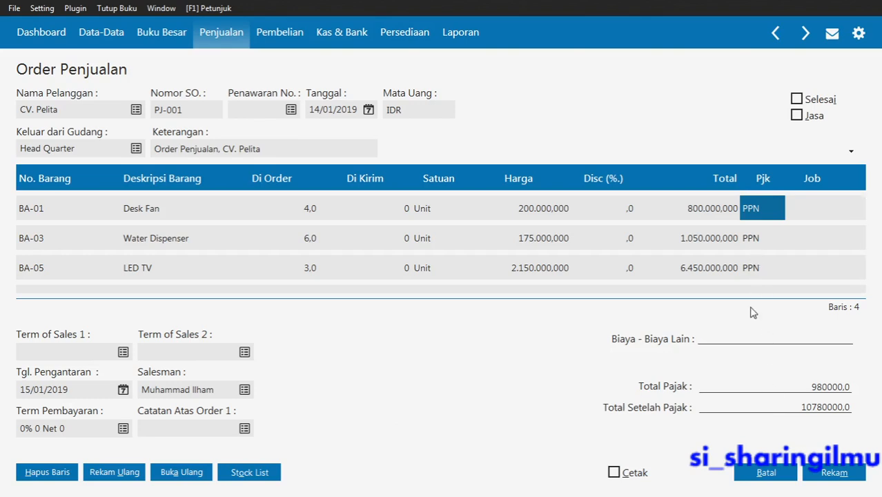
Compare the order's totals with the module PDF in Foxit Reader, record the order in Zahir, and close the new blank form.
key(alt+Tab)
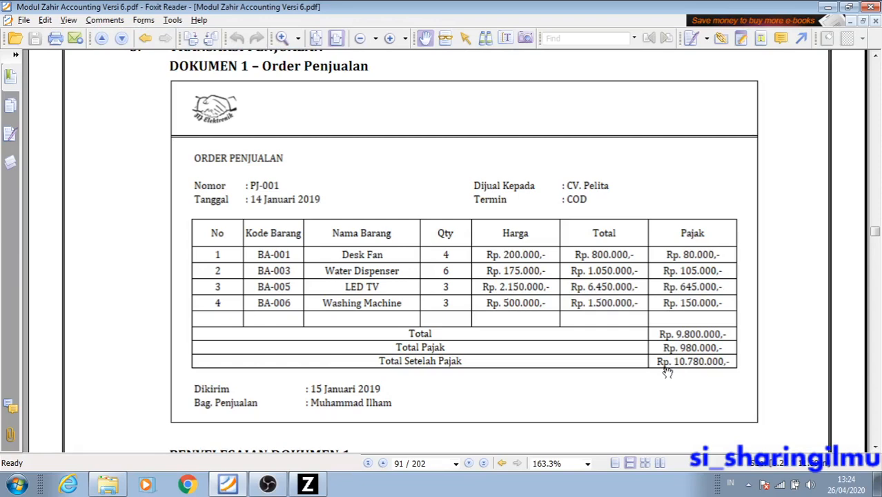
key(alt+Tab)
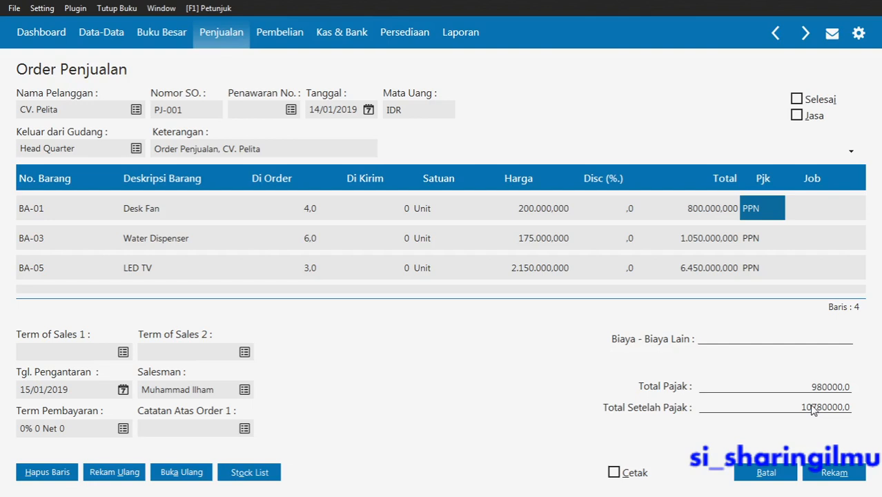
click(835, 476)
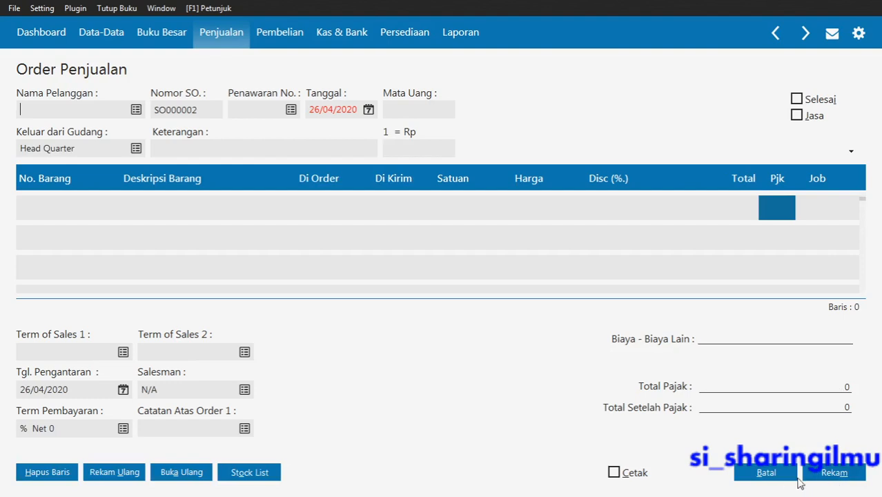
click(765, 472)
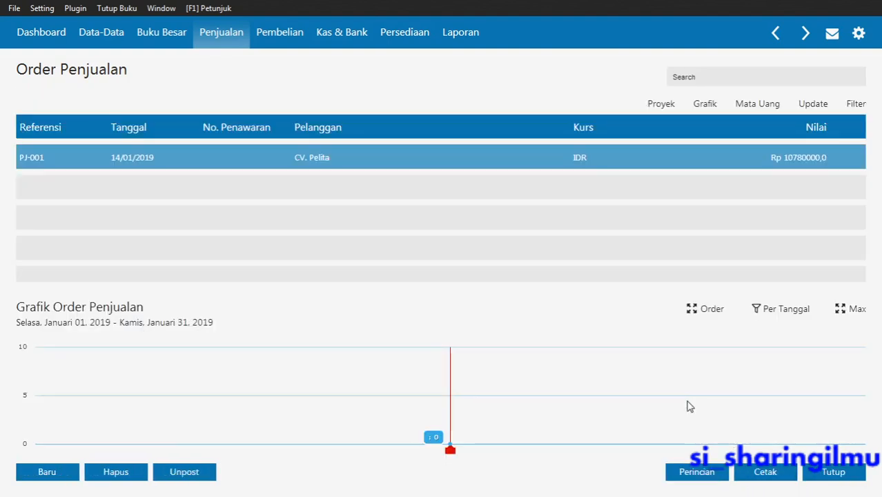
Switch to the module PDF in Foxit Reader and read Document 2, the goods delivery for the 14 January 2019 order.
key(alt+Tab)
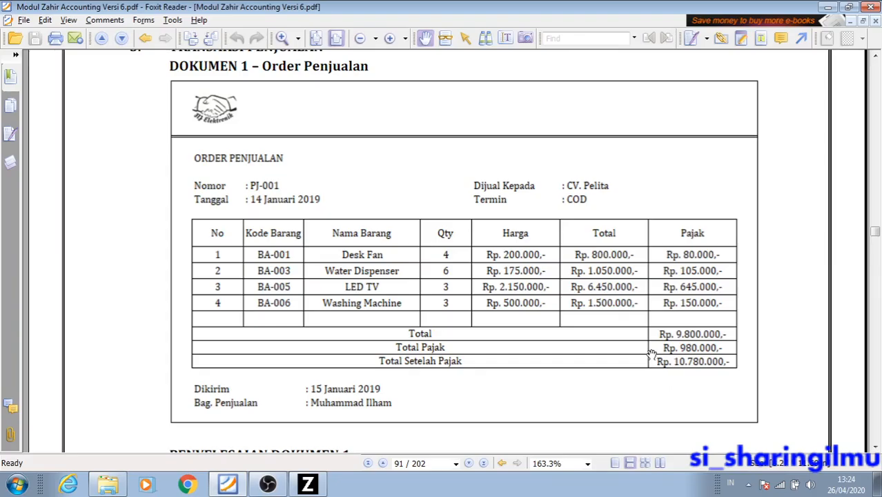
scroll(633, 338, down, 7)
scroll(634, 336, down, 15)
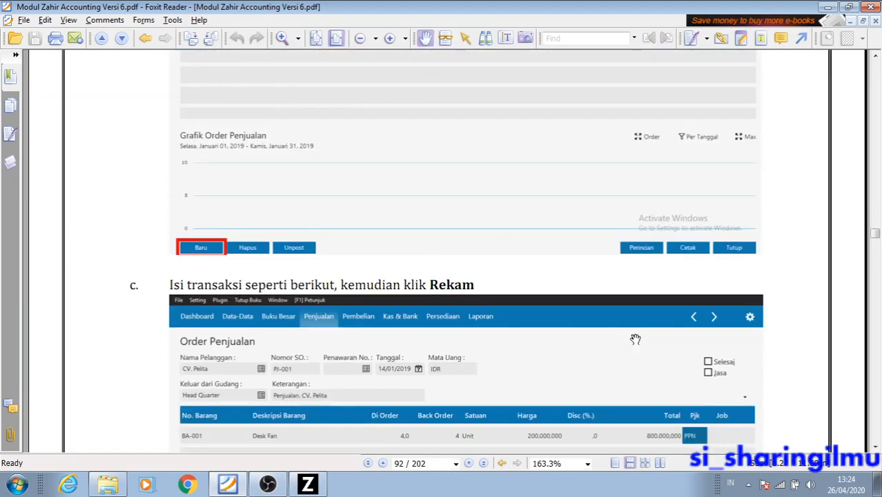
scroll(636, 339, down, 14)
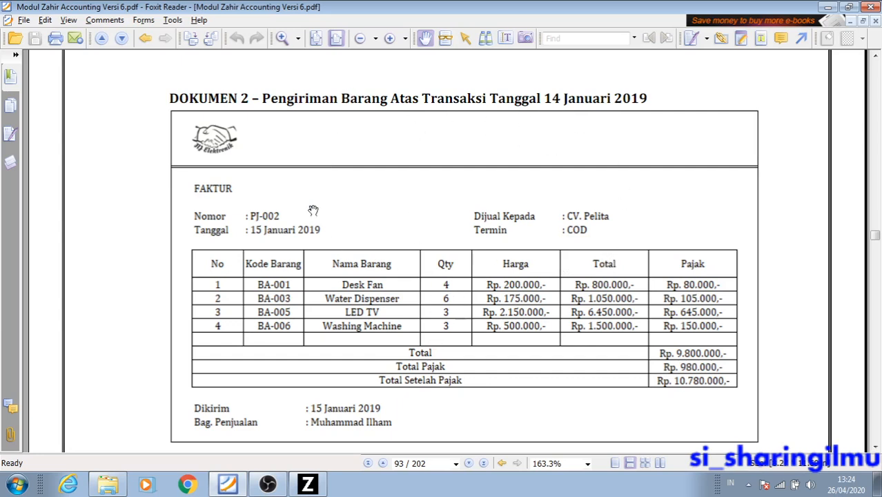
scroll(323, 247, down, 1)
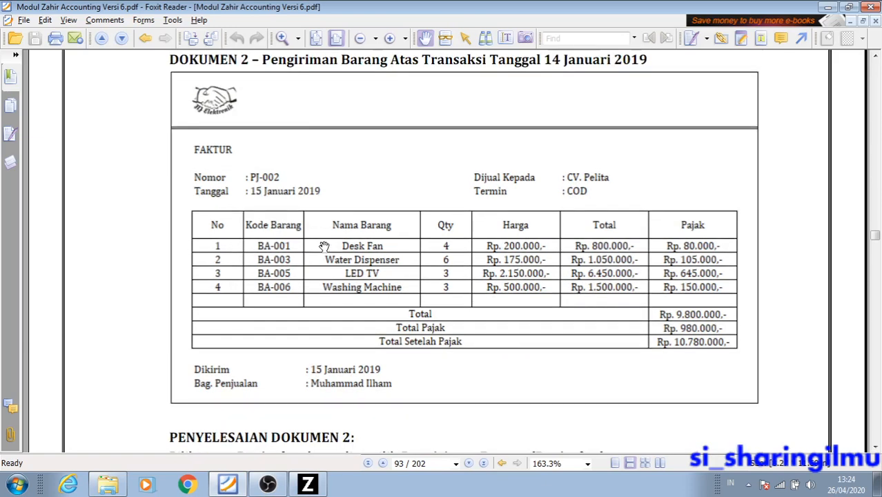
scroll(324, 246, down, 3)
scroll(324, 247, up, 1)
Switch back to Zahir, close the sales order list, and start a new sales goods delivery.
key(alt+Tab)
click(827, 468)
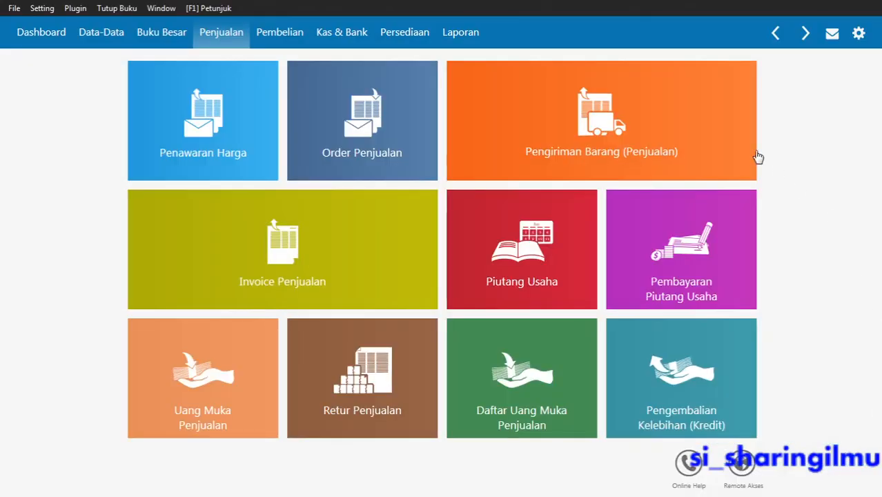
mouse_move(643, 117)
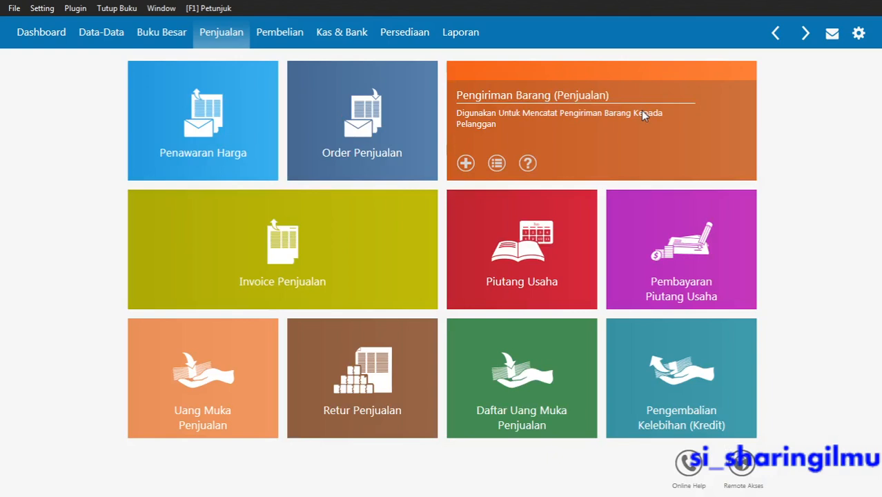
click(642, 110)
click(48, 470)
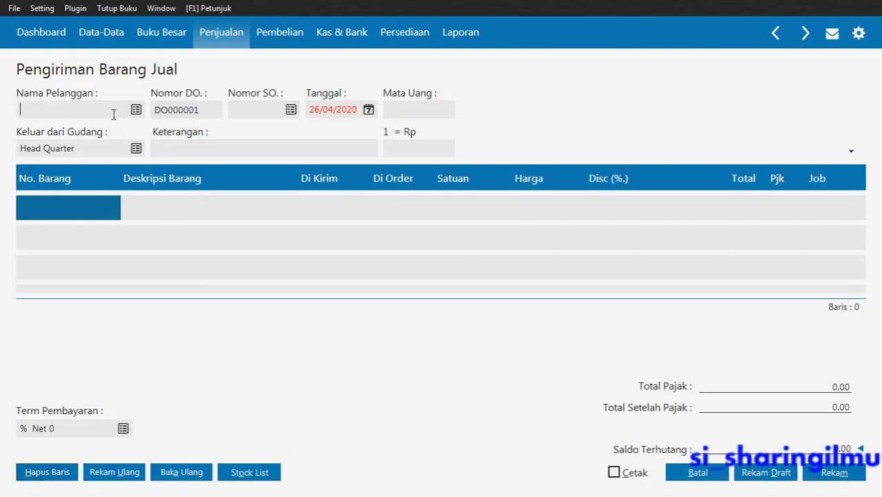
Load CV. Pelita's sales order of 14/01/2019 into the delivery form.
click(114, 149)
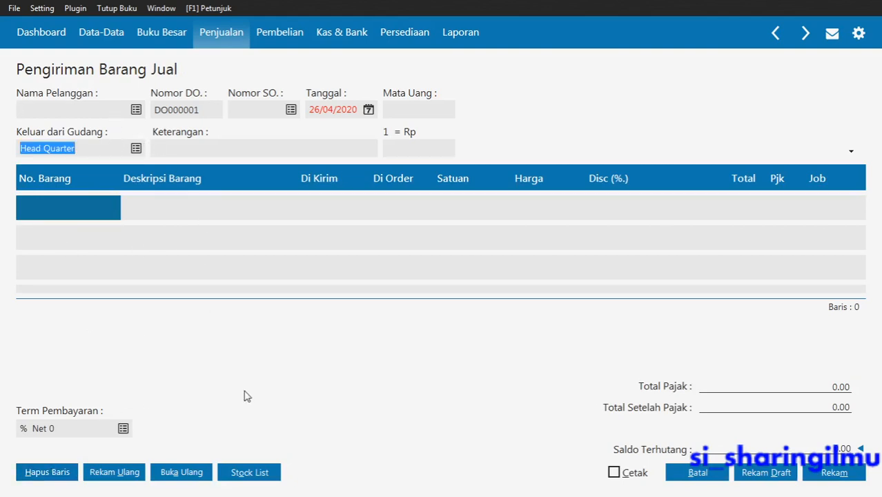
click(265, 114)
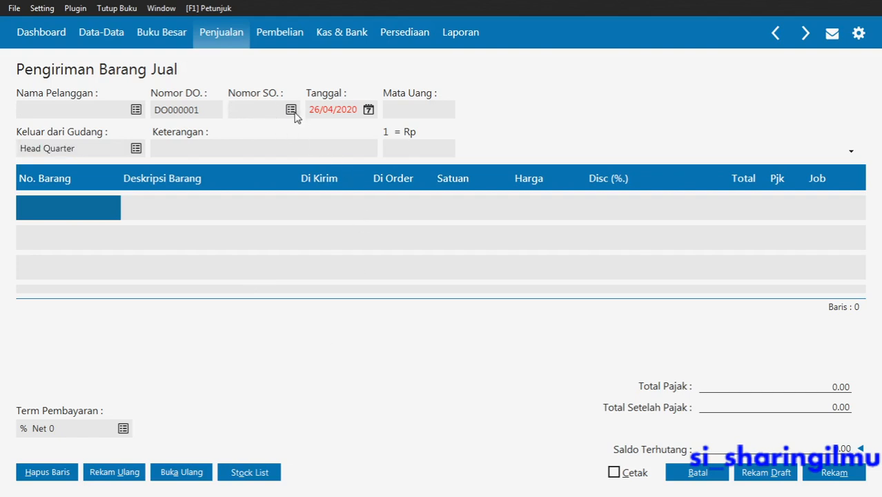
click(292, 111)
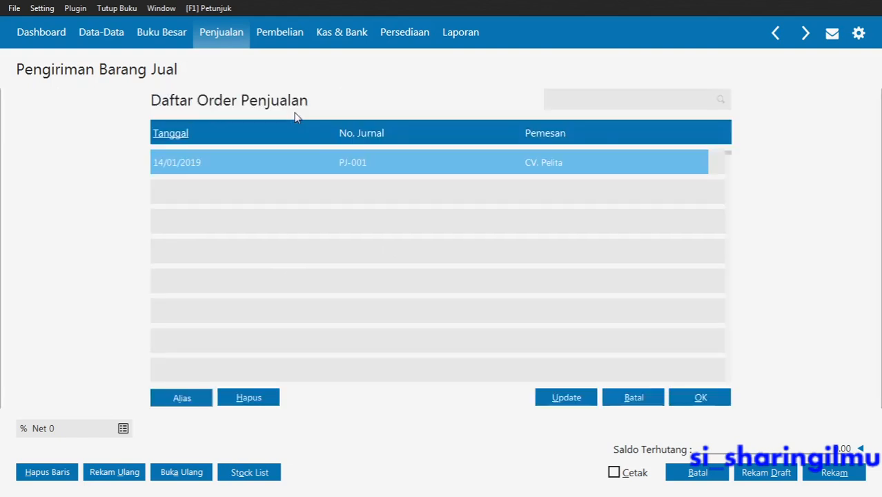
double_click(358, 163)
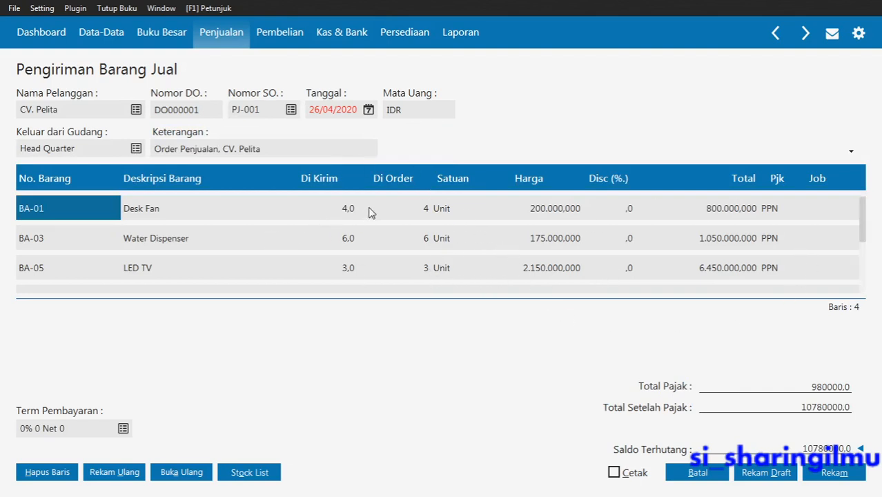
Look up Document 2's invoice number in the module PDF in Foxit Reader and enter it as the delivery's DO number in Zahir.
click(400, 200)
click(437, 212)
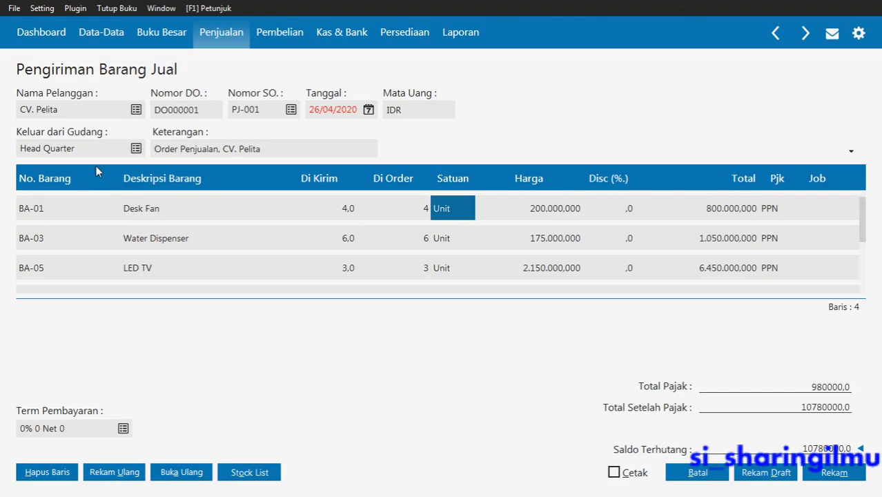
key(alt+Tab)
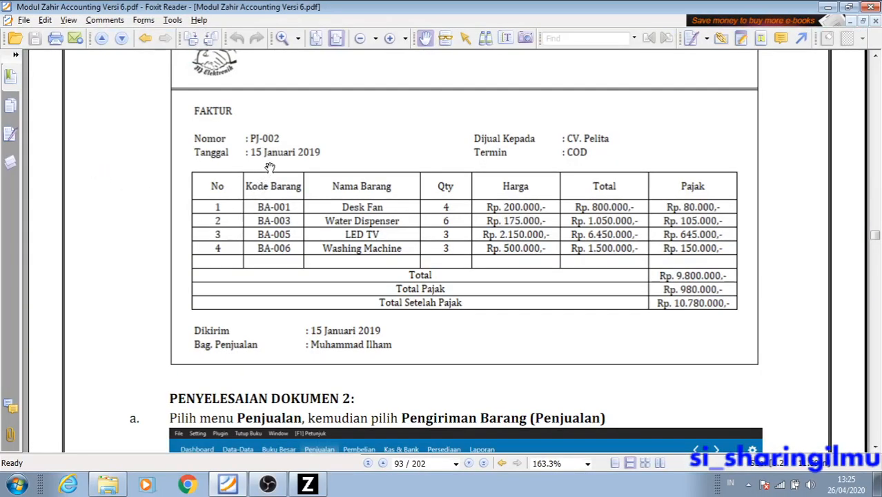
key(alt+Tab)
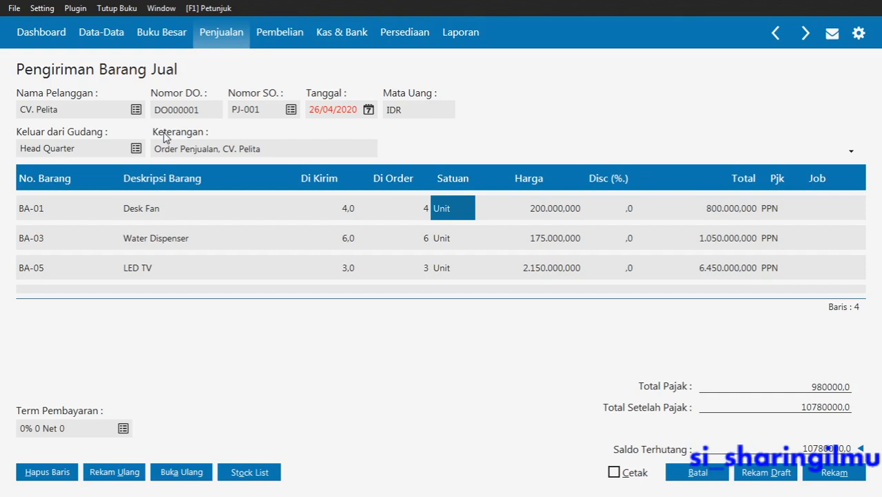
mouse_move(154, 109)
mouse_down()
mouse_move(179, 121)
mouse_move(145, 116)
mouse_up()
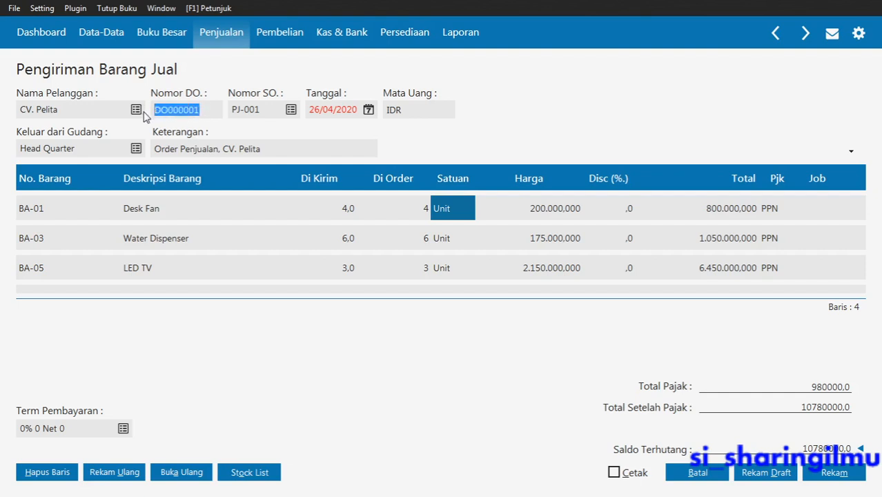
text(p)
key(BackSpace)
text(PJ-002)
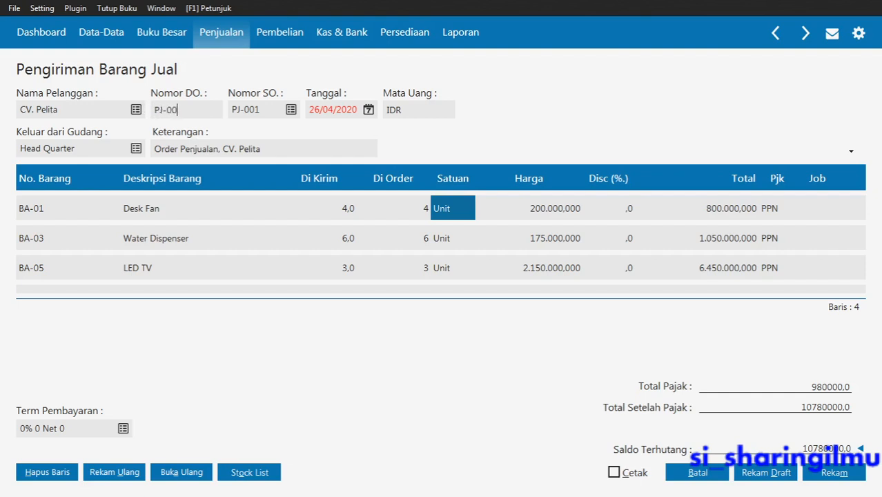
key(Tab)
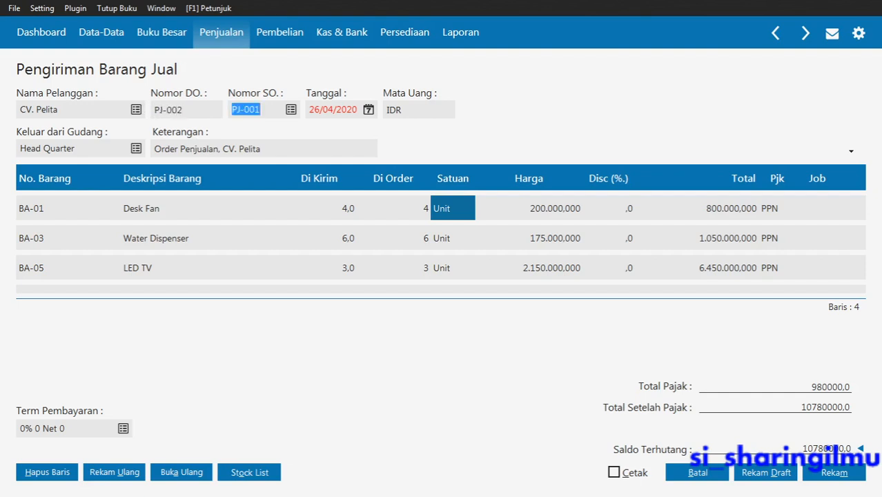
click(203, 115)
Set the goods delivery's date to 15/01/2019.
click(323, 109)
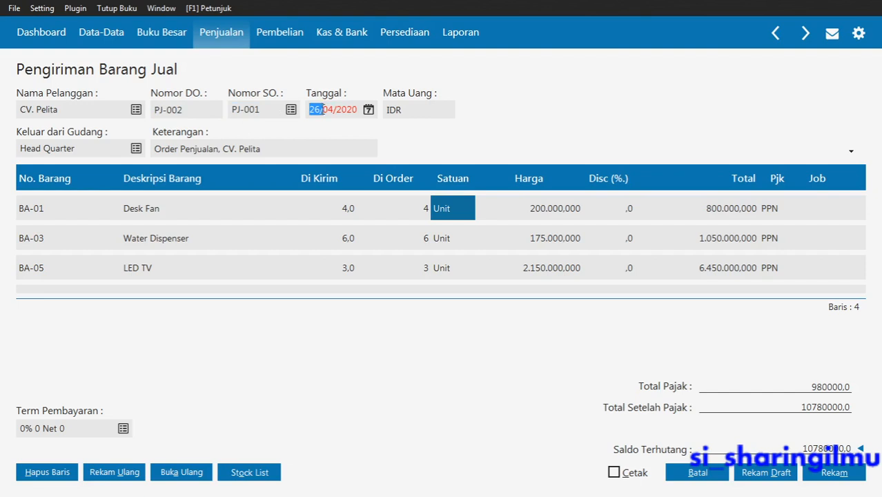
text(15012010)
text(9)
key(Tab)
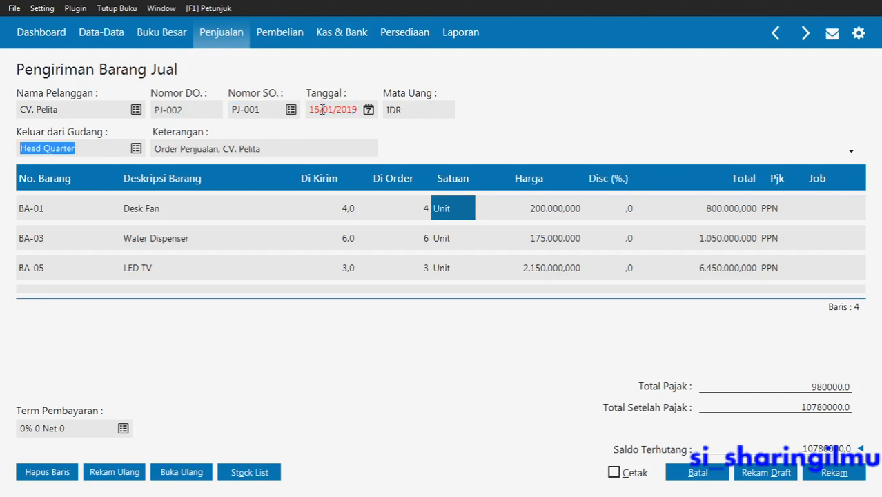
Check Document 2 in the module PDF in Foxit Reader and shorten the delivery's description in Zahir to "Penjualan, CV. Pelita".
click(233, 150)
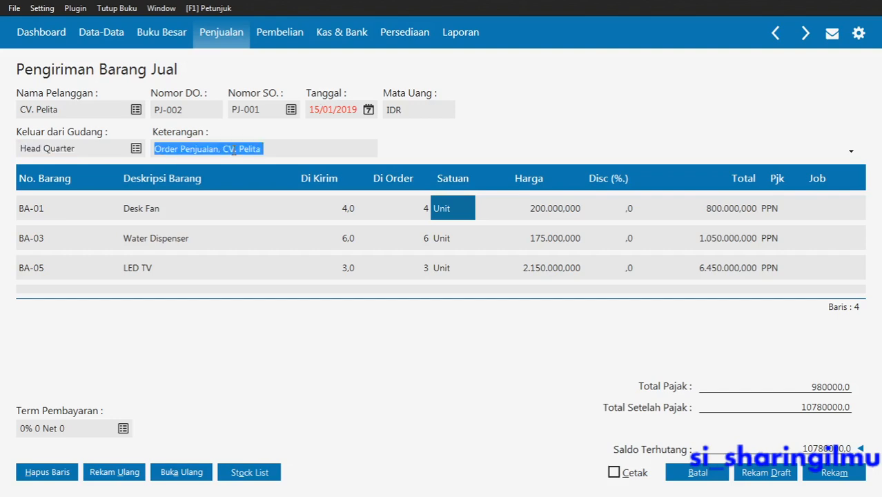
key(alt+Tab)
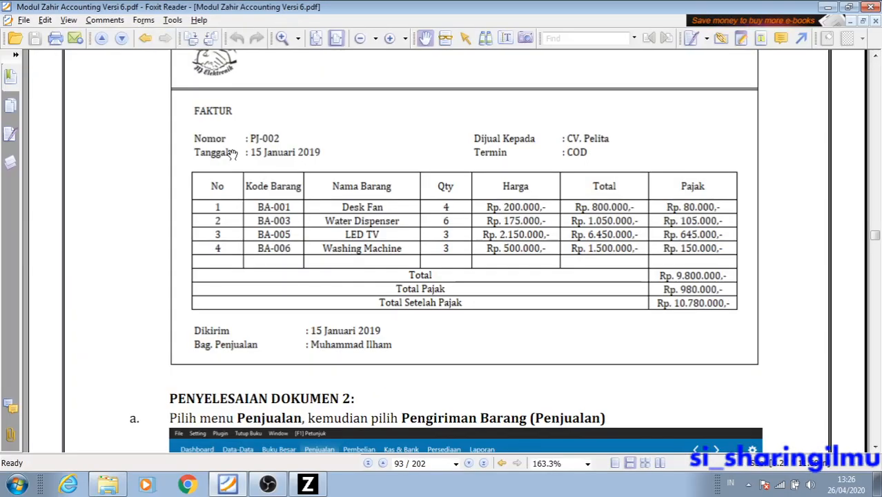
scroll(228, 150, up, 2)
key(alt+Tab)
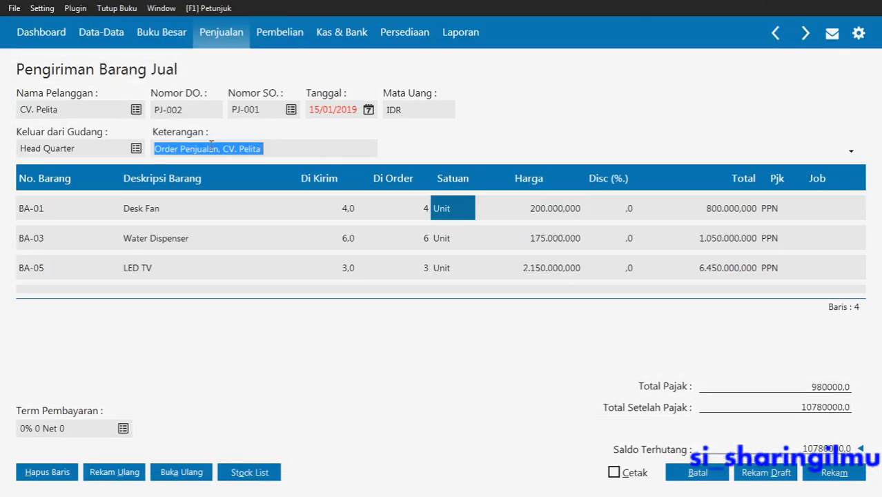
click(178, 149)
key(BackSpace)
key(BackSpace)
key(BackSpace)
key(BackSpace)
key(BackSpace)
key(Delete)
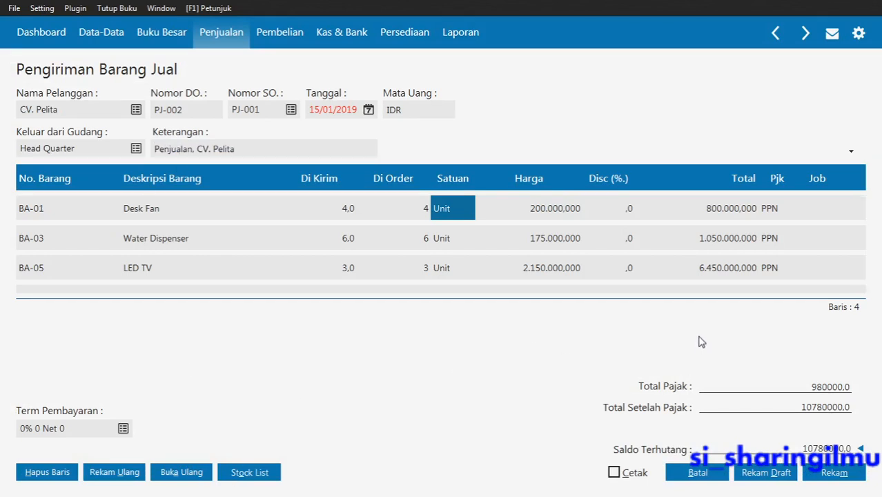
Compare the delivery form's details and totals with Document 2 in the module PDF in Foxit Reader and return to Zahir.
key(alt+Tab)
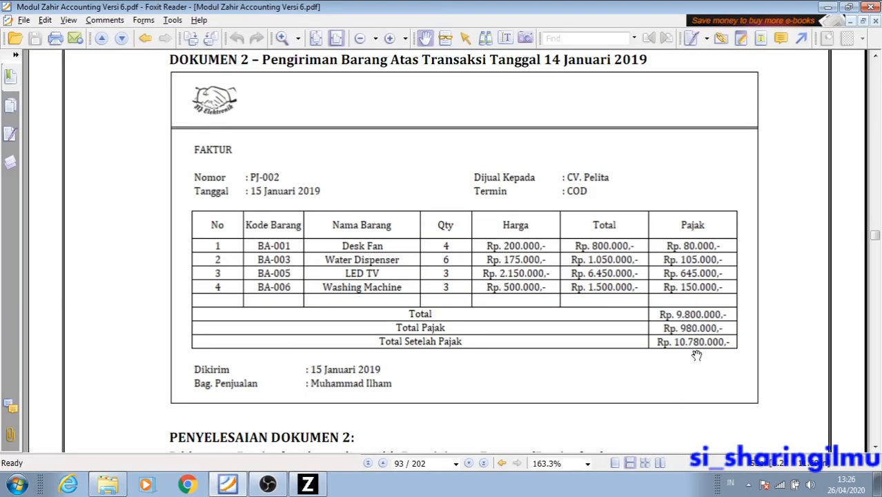
key(alt+Tab)
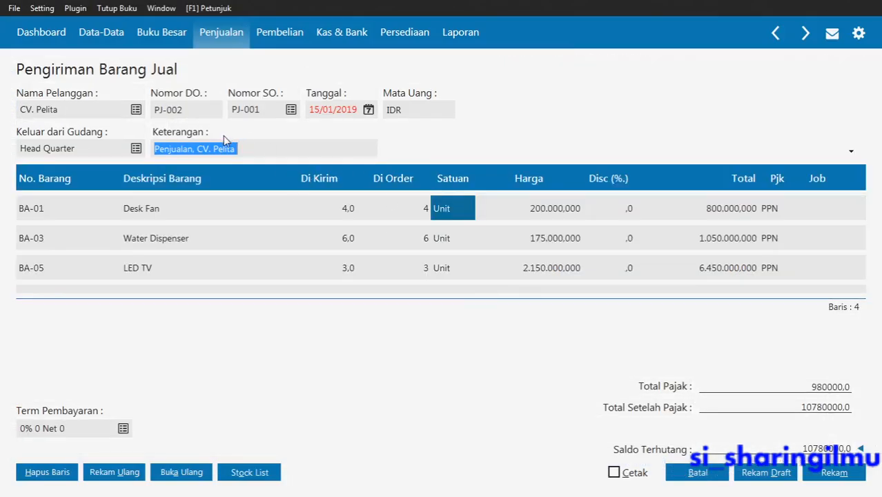
click(339, 110)
click(326, 152)
Change the automatic posting account for the delivery's outstanding balance to Bank Mandiri.
click(861, 450)
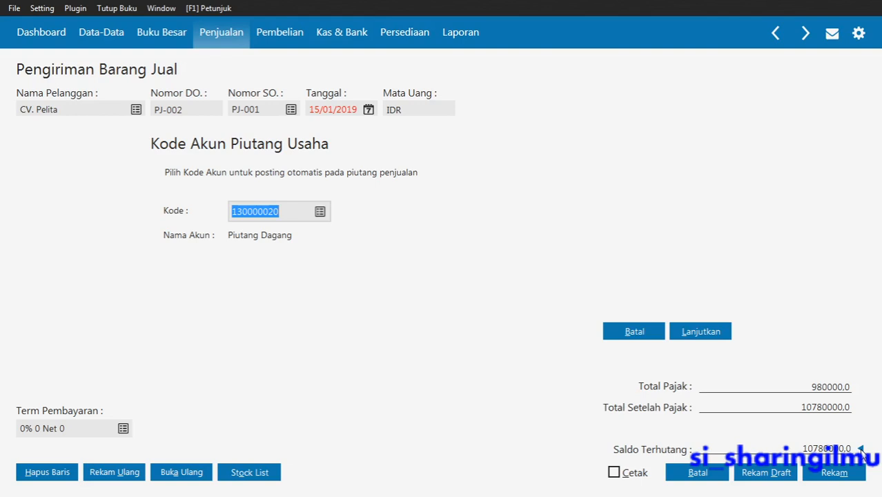
click(290, 217)
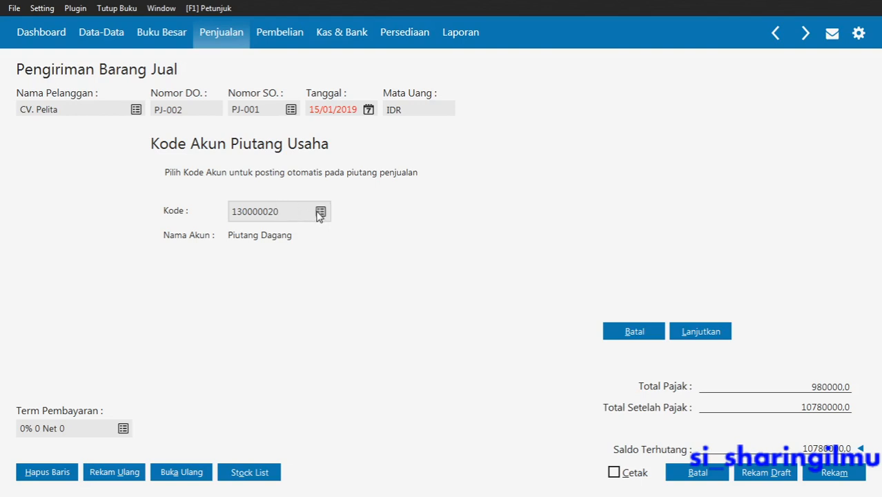
click(320, 211)
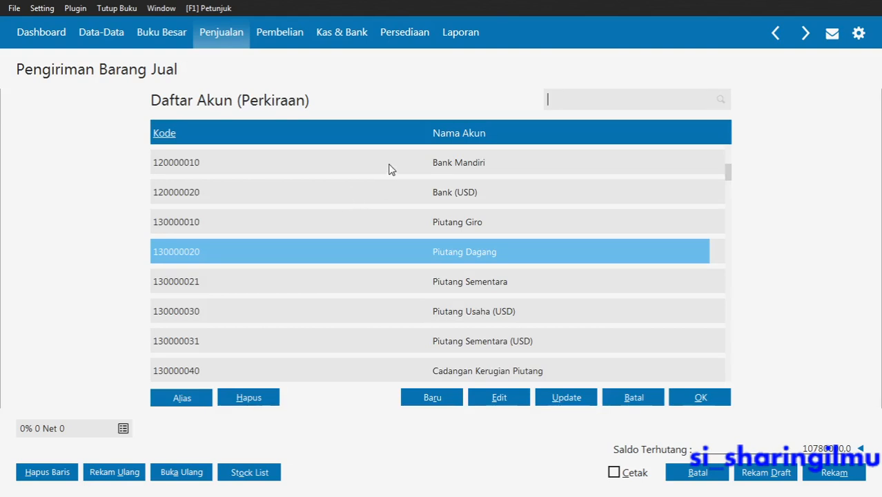
double_click(390, 169)
click(297, 213)
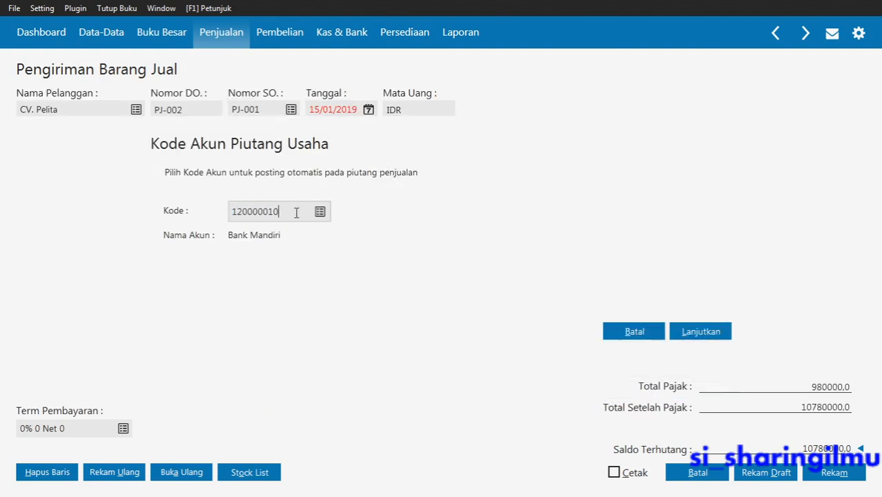
click(680, 332)
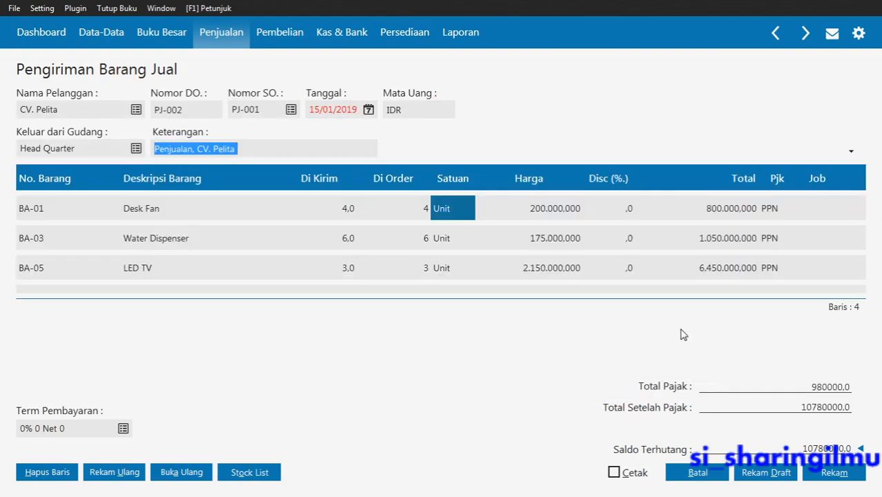
Record the goods delivery, and close the new blank form and the delivery list.
click(835, 478)
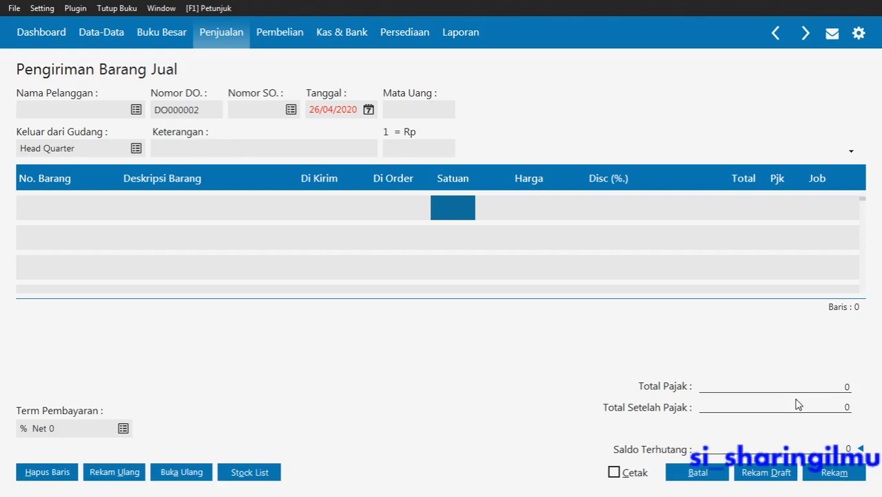
click(697, 474)
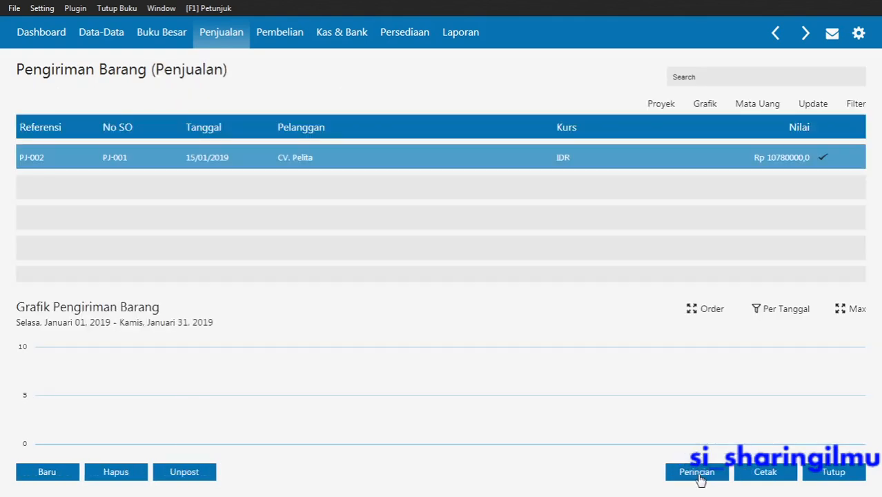
click(835, 477)
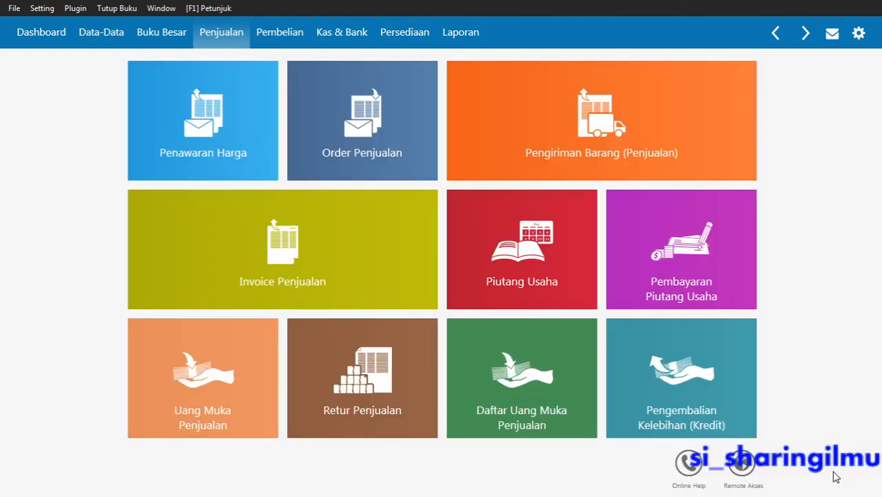
Switch to the module PDF in Foxit Reader and read Document 3, the sales return on the 15 January 2019 delivery.
key(alt+Tab)
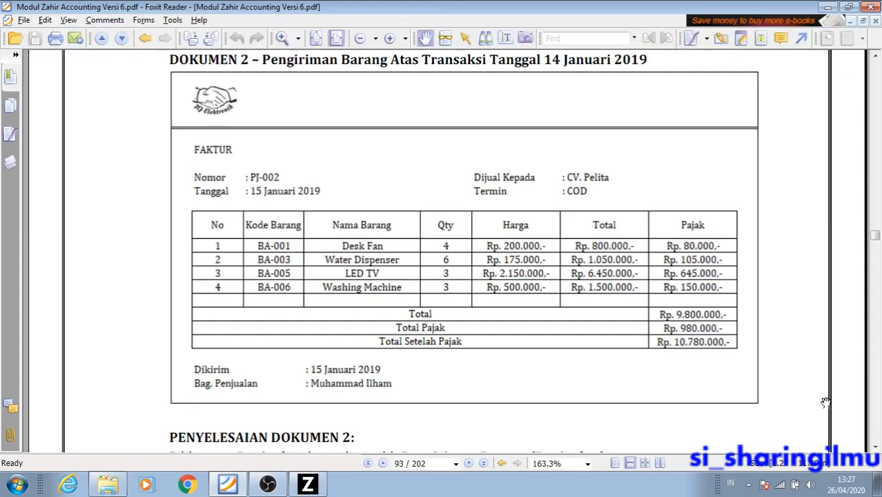
scroll(735, 334, down, 5)
scroll(737, 334, down, 15)
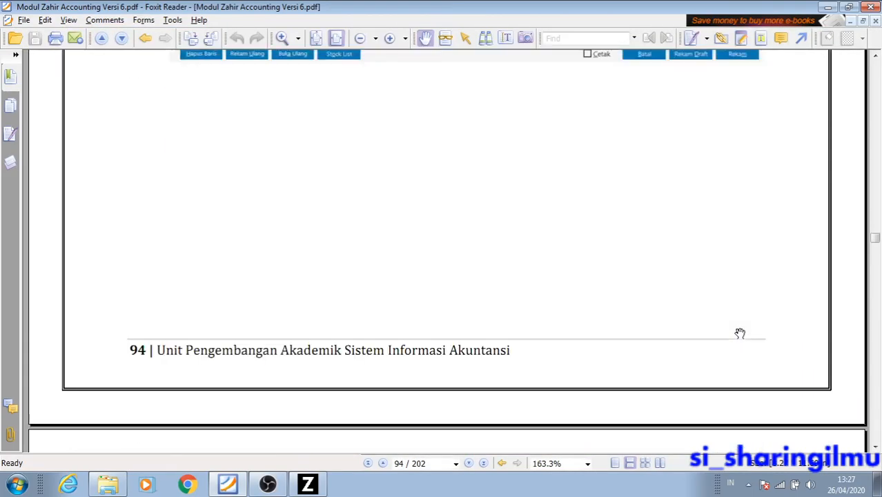
scroll(740, 333, down, 15)
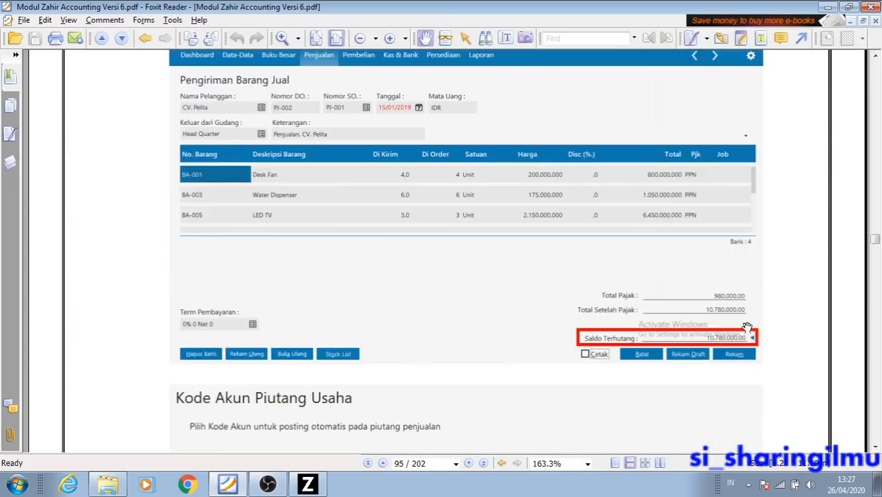
scroll(747, 328, down, 15)
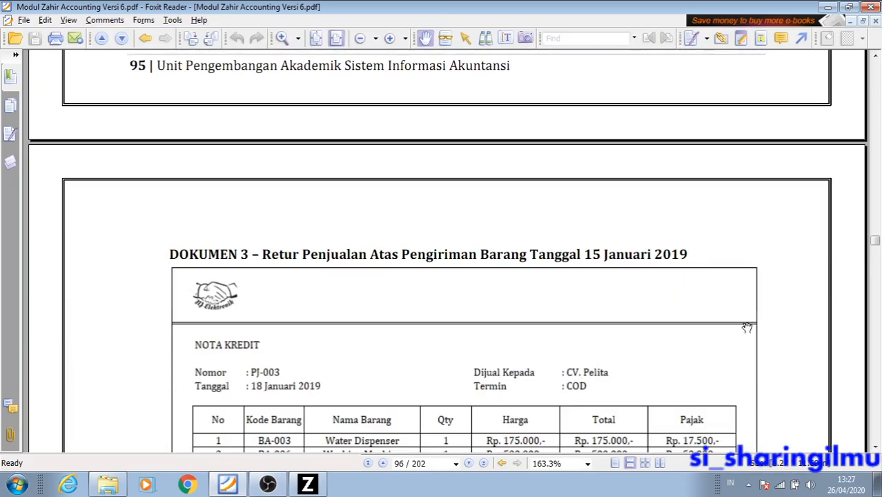
scroll(747, 327, down, 4)
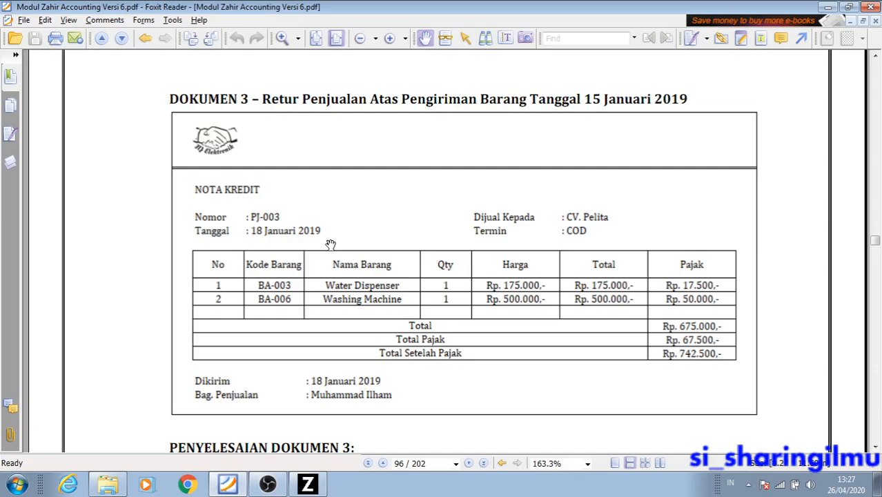
Switch back to Zahir and start a new sales return.
key(alt+Tab)
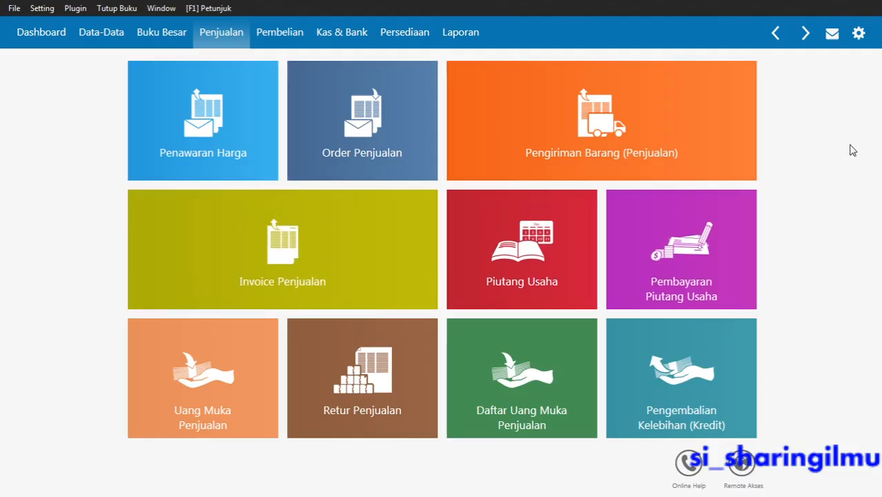
click(357, 407)
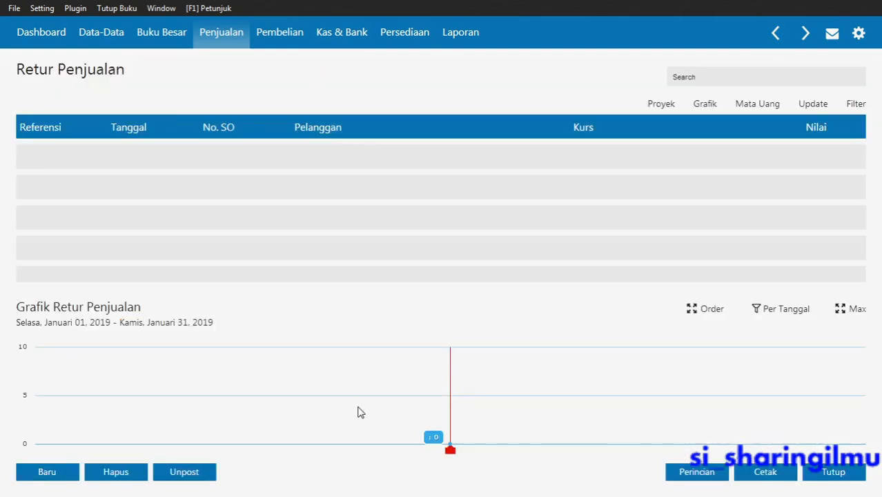
click(69, 472)
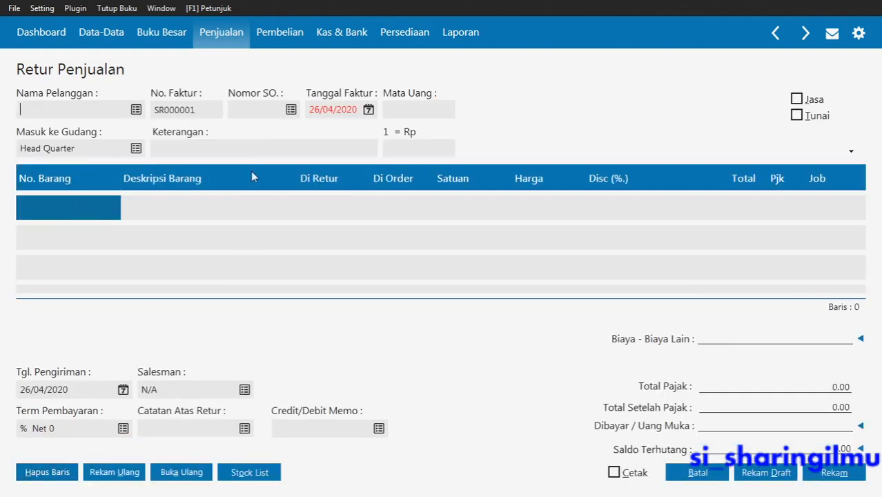
Load CV. Pelita's sales order of 14/01/2019 into the sales return form.
double_click(211, 110)
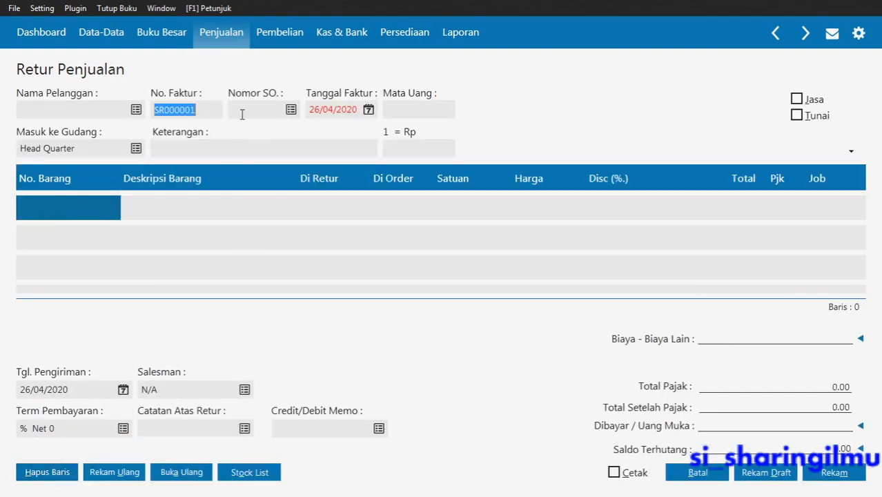
click(290, 112)
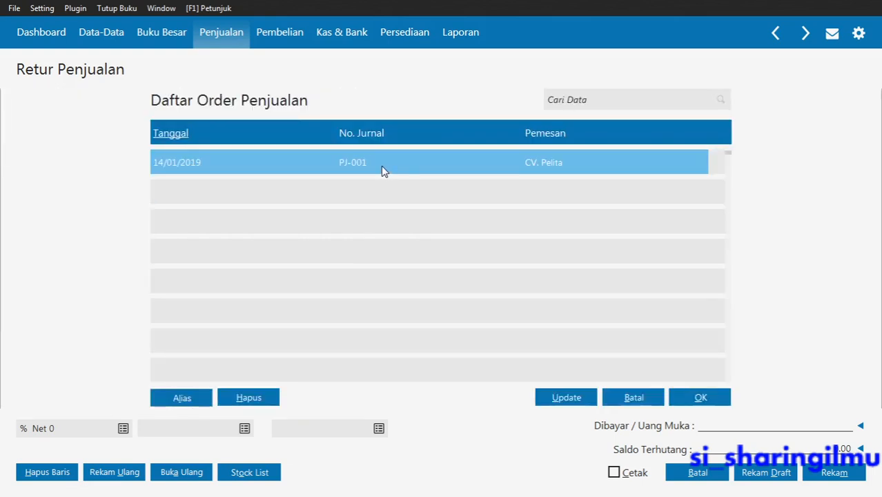
double_click(381, 165)
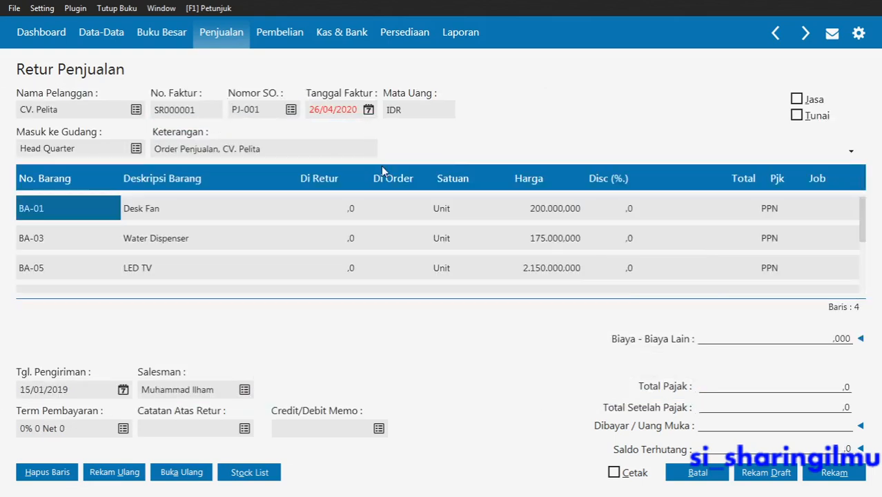
Enter the credit note number given in the module as the return's invoice number and set the invoice date to 18/01/2019.
double_click(200, 105)
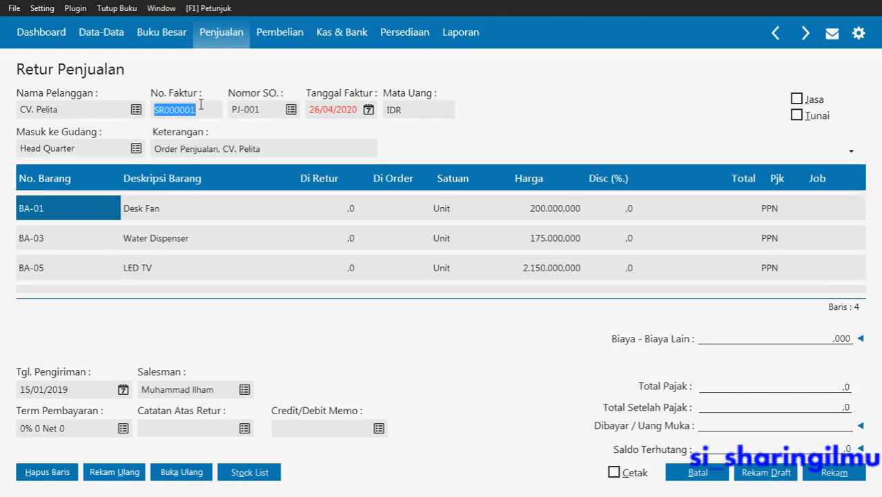
key(alt+Tab)
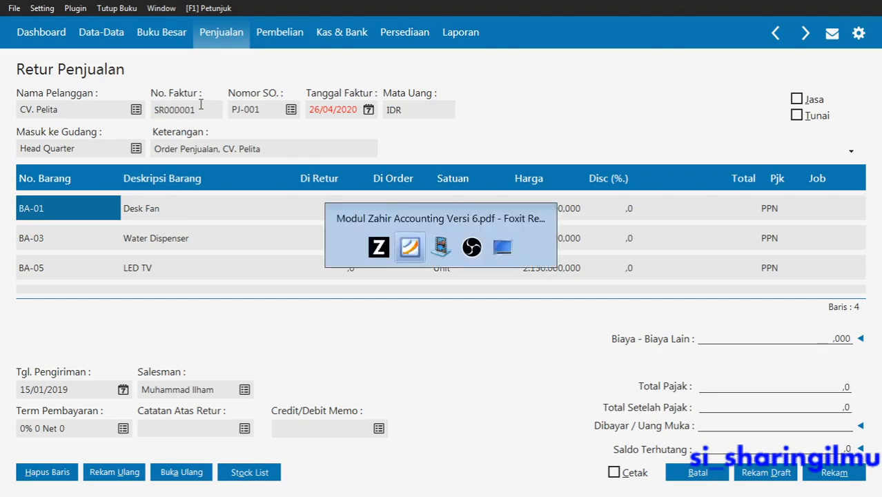
key(alt+Tab)
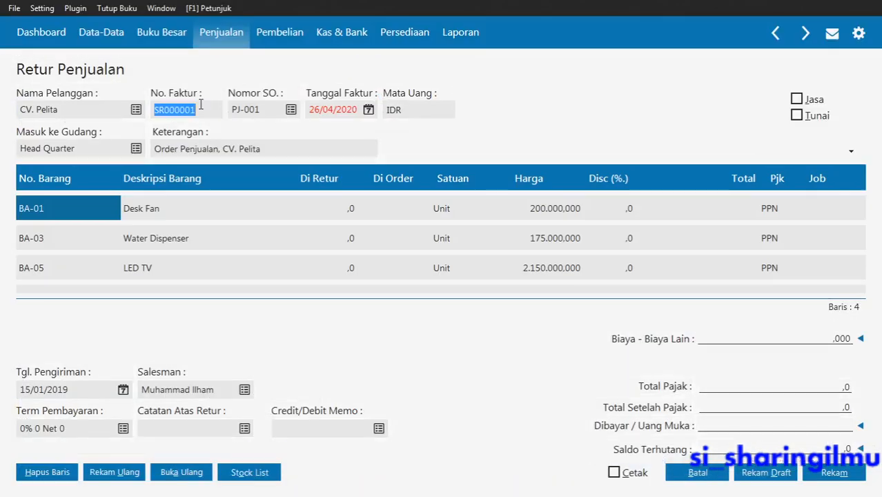
text(PJ-003)
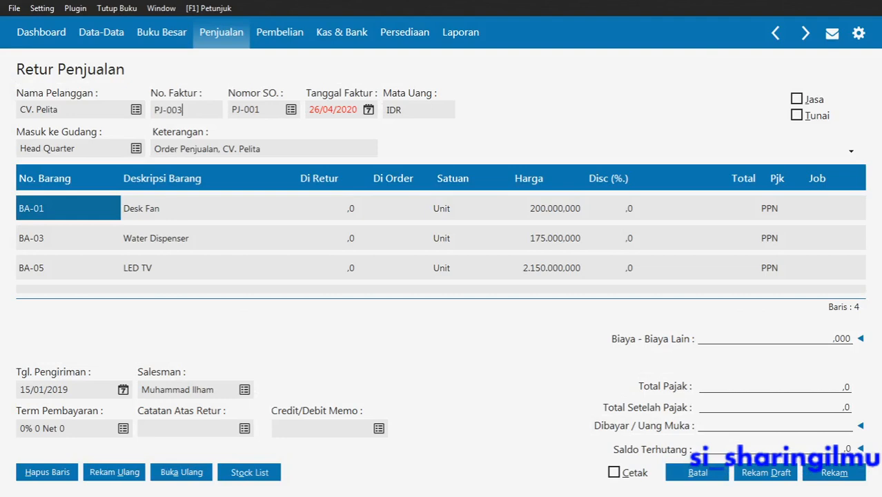
key(Tab)
key(Tab)
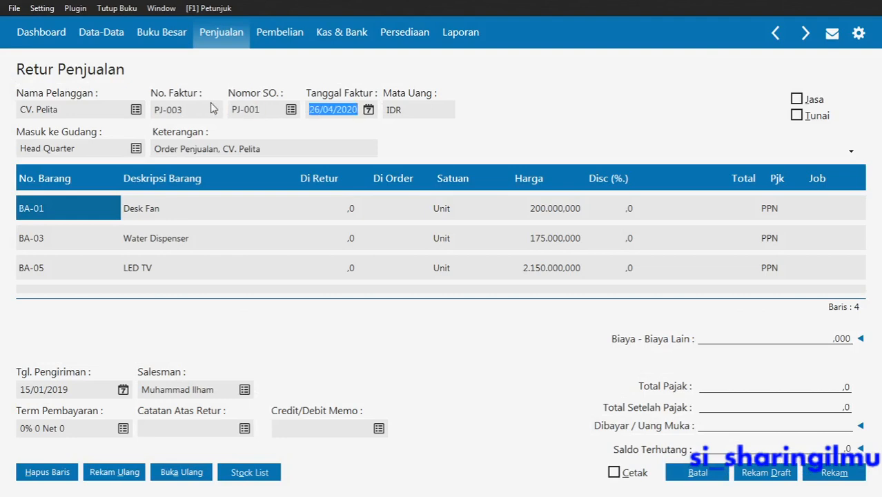
key(alt+Tab)
key(alt+Tab)
text(18/01/2)
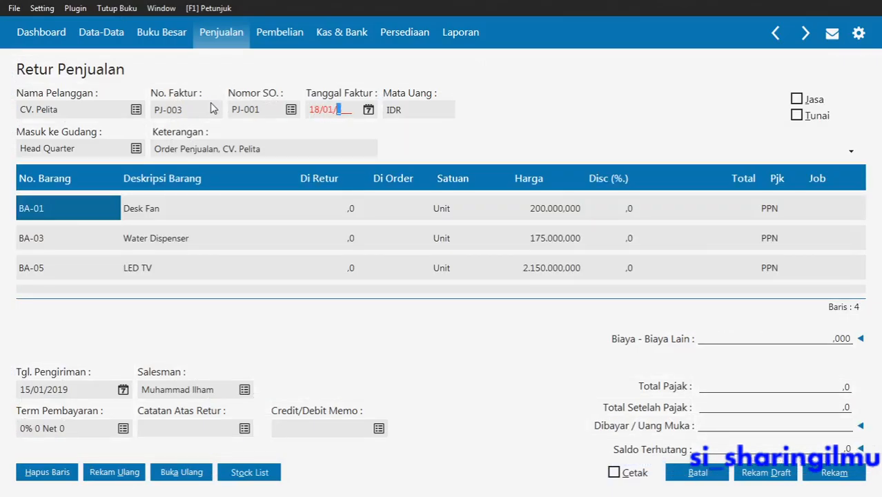
text(019)
Change the return's description to "Retur Penjualan, CV. Pelita".
click(226, 150)
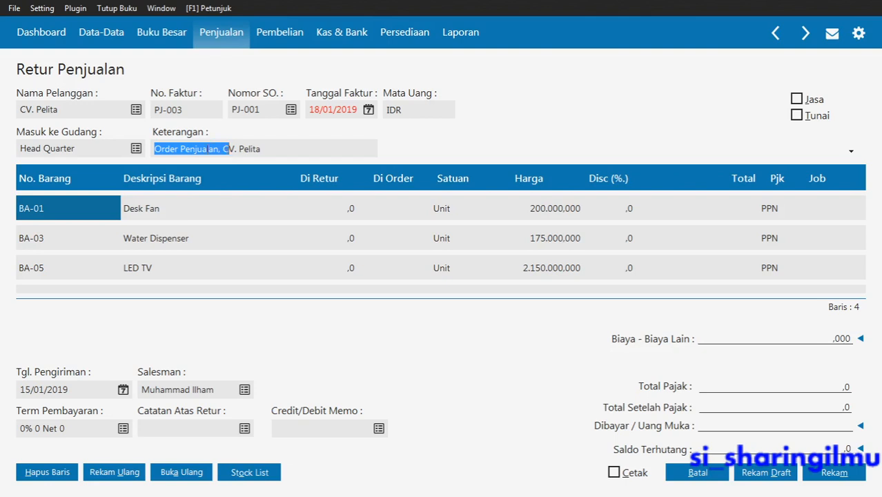
click(165, 149)
drag(180, 149, 152, 152)
text(Retur)
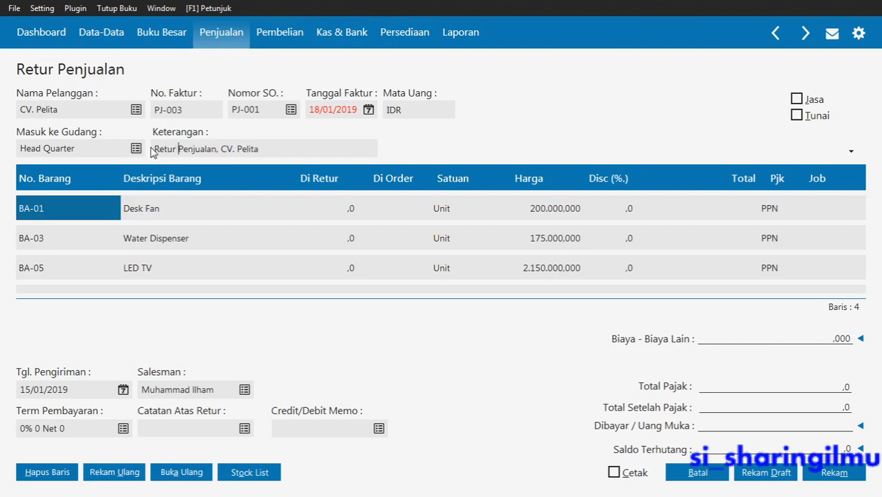
click(279, 149)
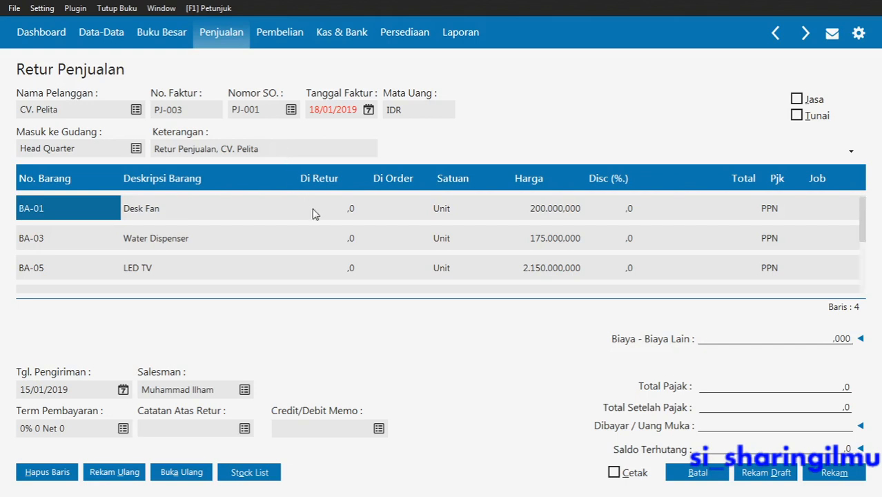
Check the returned items in the module's Document 3 and delete the LED TV line (BA-05) from the sales return.
click(209, 224)
scroll(211, 224, down, 3)
scroll(211, 225, up, 3)
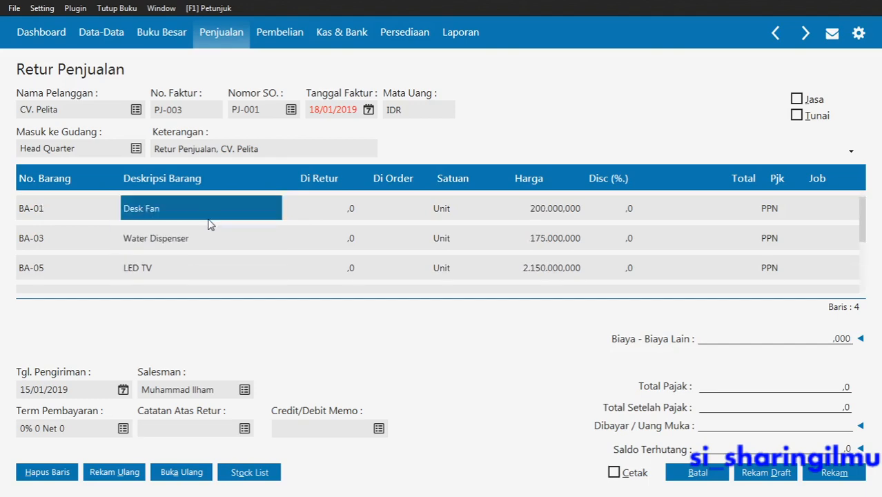
key(alt+Tab)
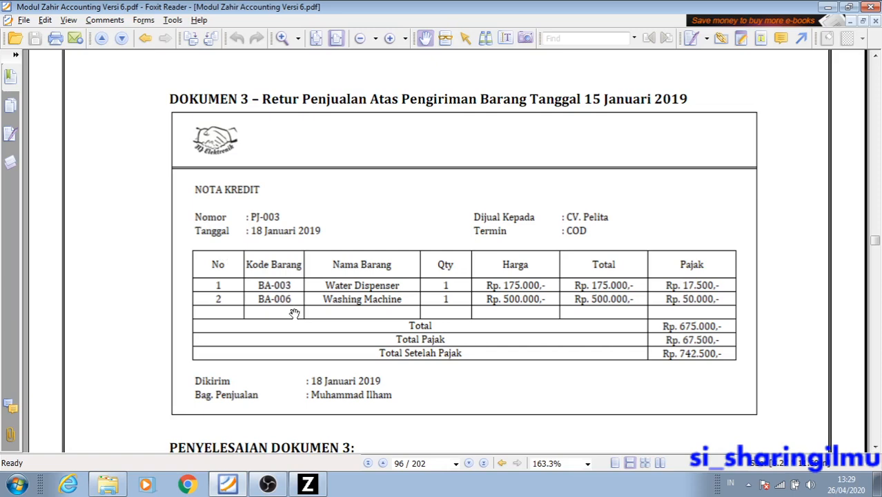
key(alt+Tab)
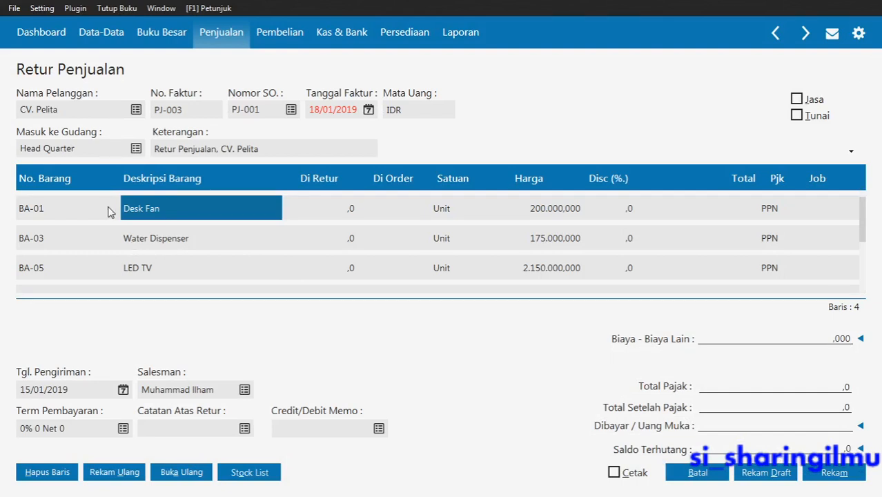
click(47, 276)
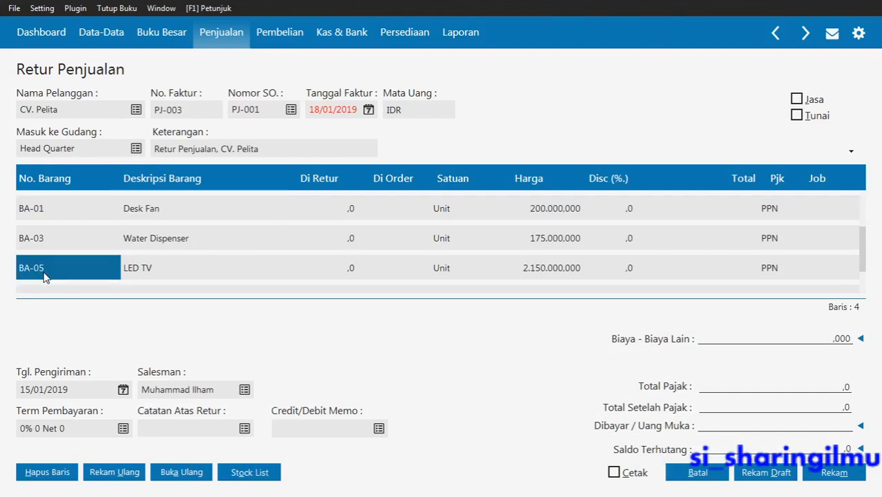
right_click(46, 276)
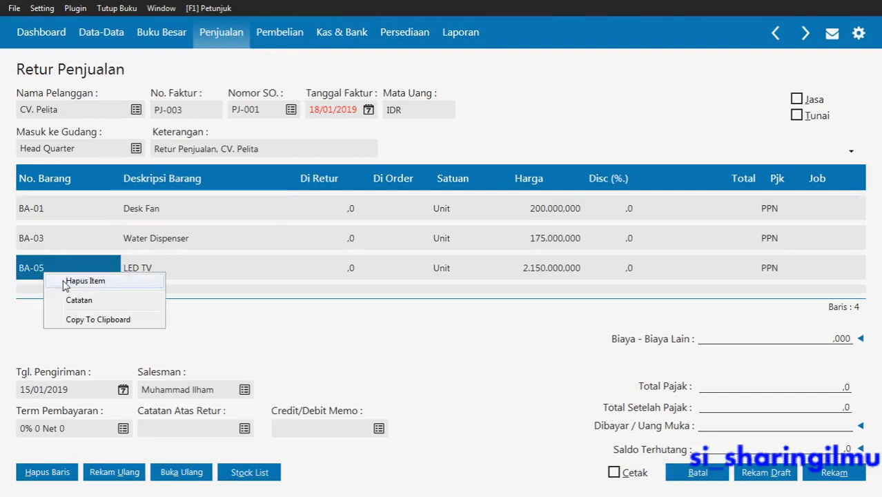
click(64, 283)
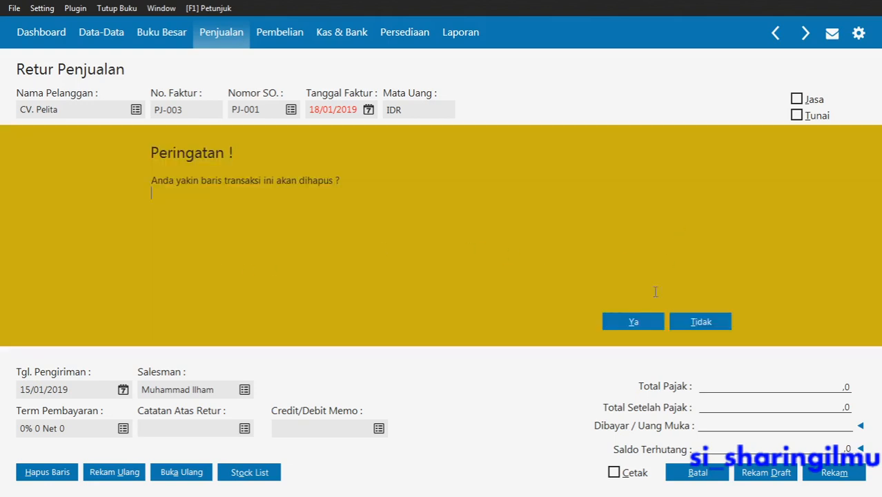
click(628, 326)
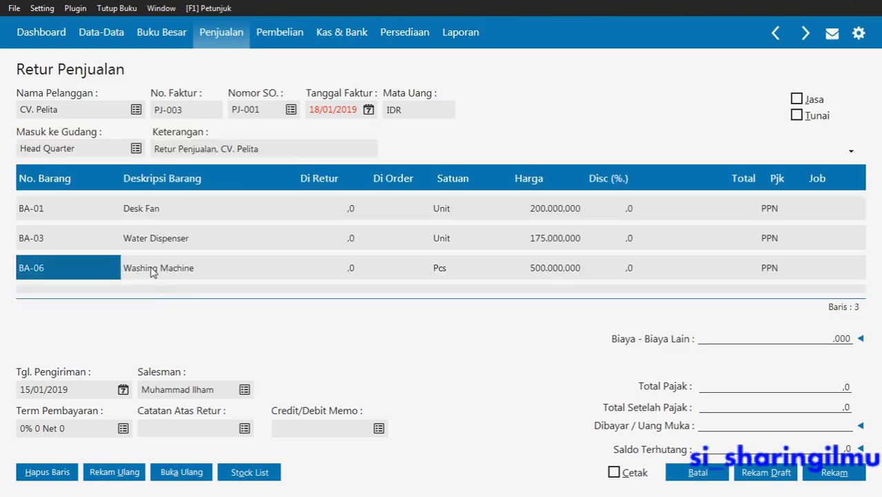
Delete the Desk Fan line (BA-01) from the sales return.
key(Up)
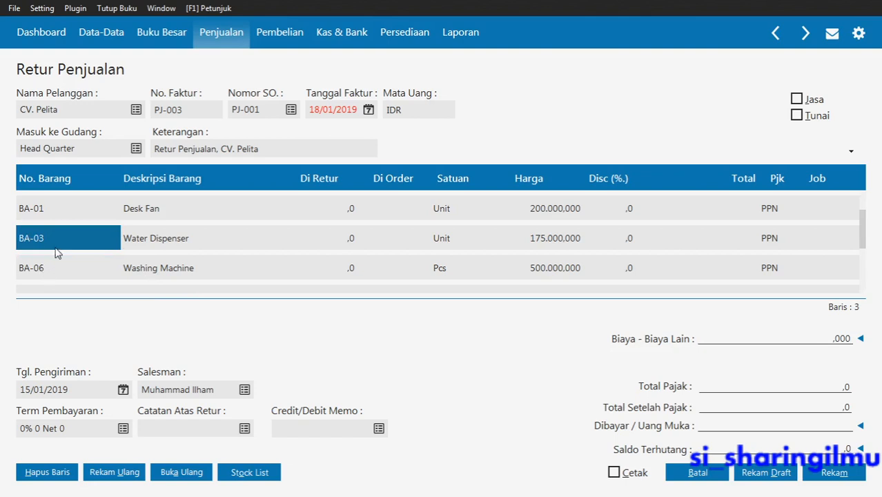
click(70, 206)
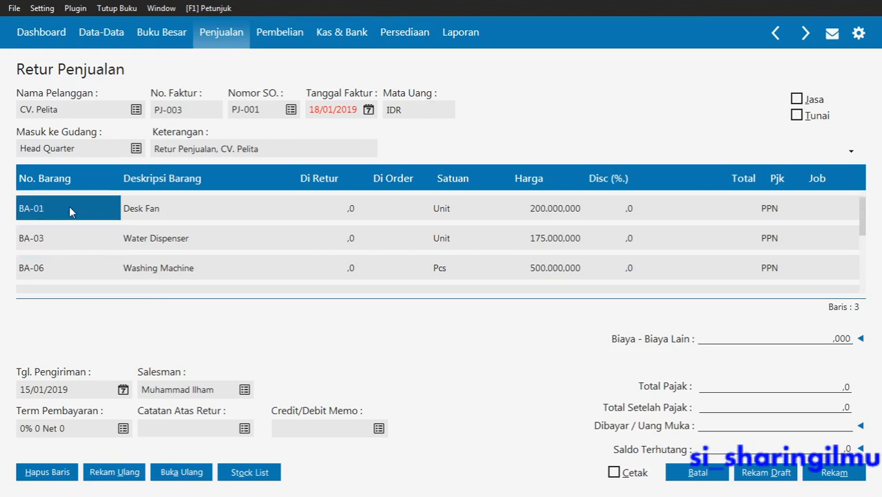
right_click(71, 206)
click(100, 217)
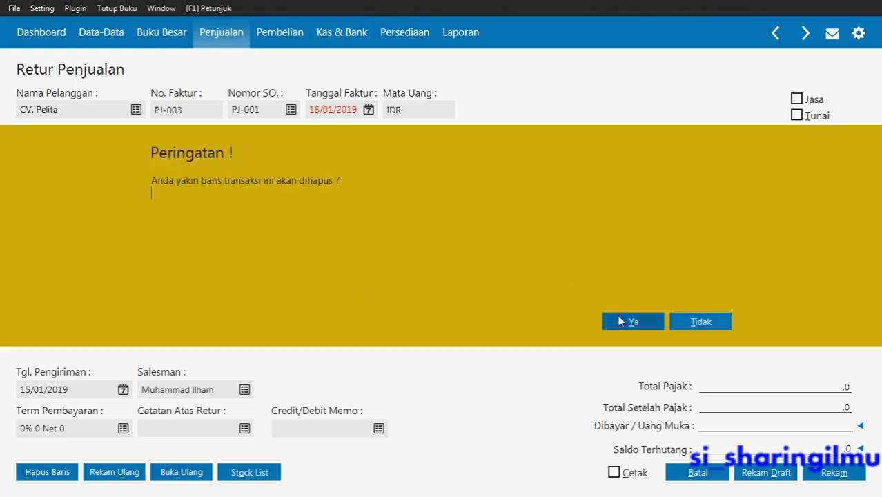
click(620, 321)
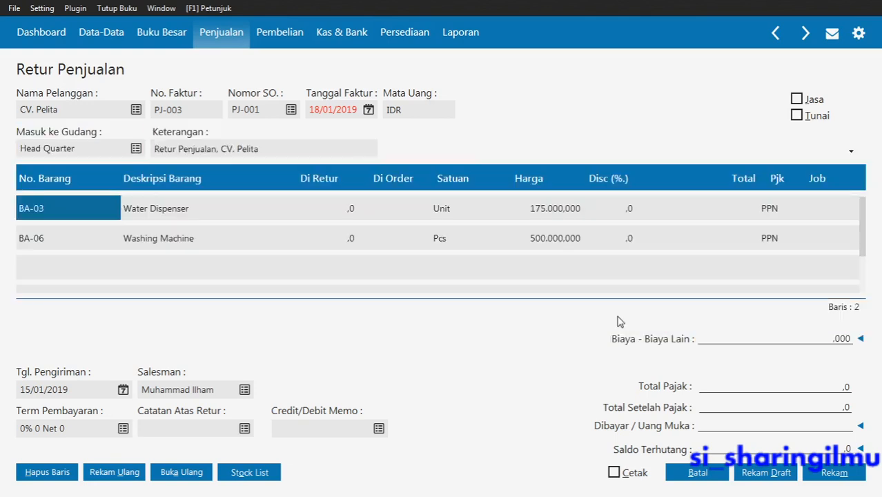
Set the returned quantity to 1 for both the Water Dispenser and the Washing Machine.
click(328, 214)
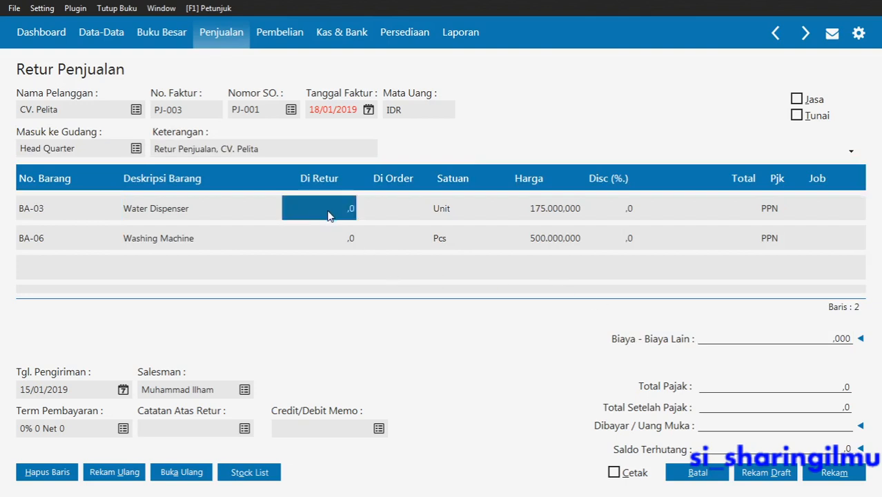
text(1)
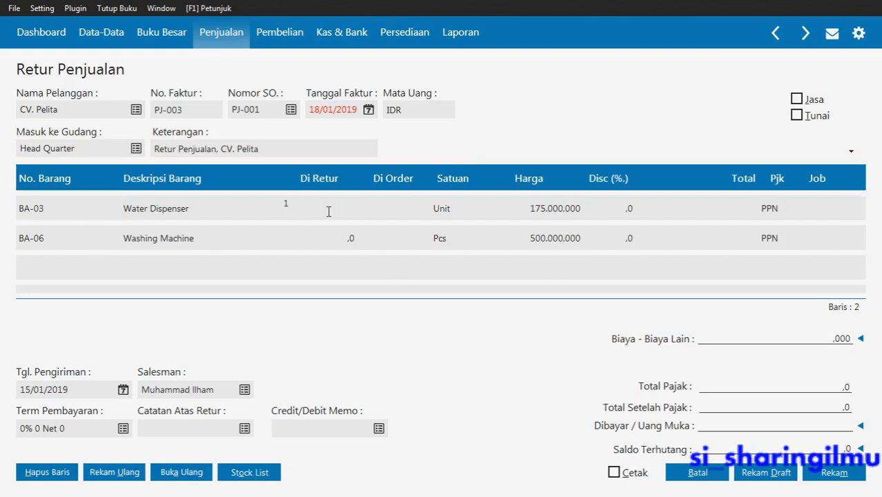
key(Tab)
key(Tab)
key(Tab)
key(Tab)
key(Tab)
key(Tab)
key(Tab)
text(1)
key(Tab)
key(Tab)
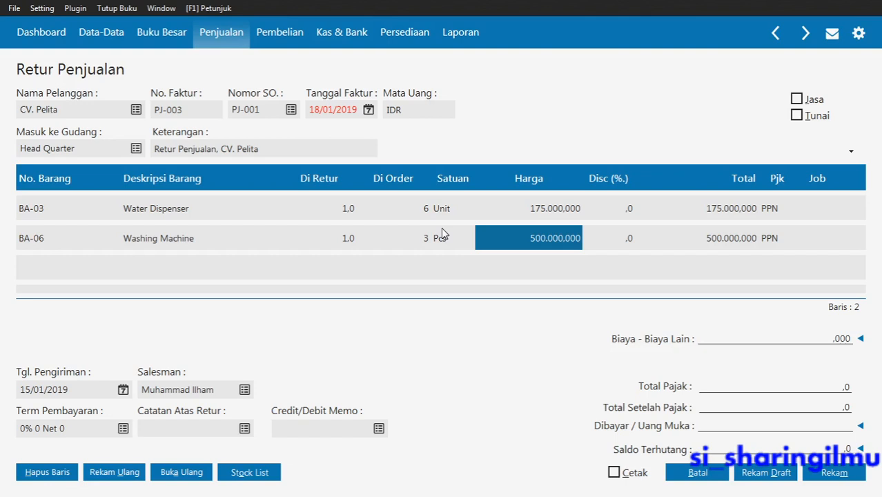
Check the shipping date in the module's Document 3 and set the return's delivery date to 18/01/2019.
click(89, 389)
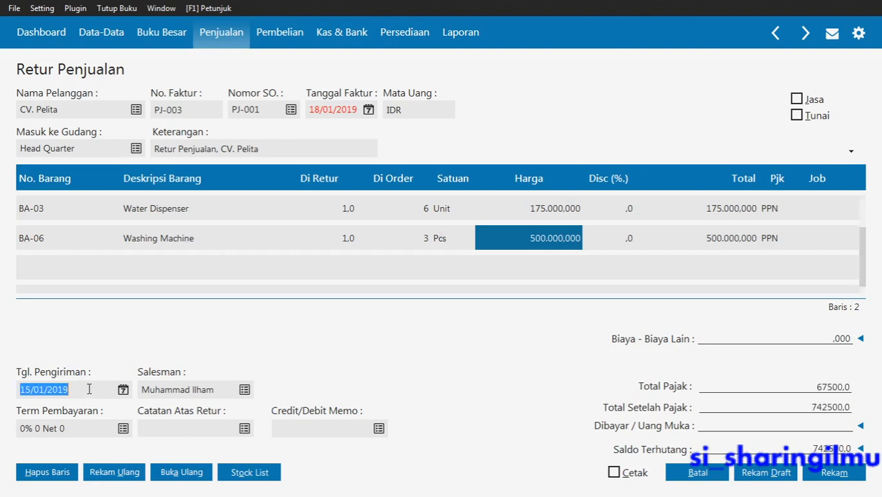
key(alt+Tab)
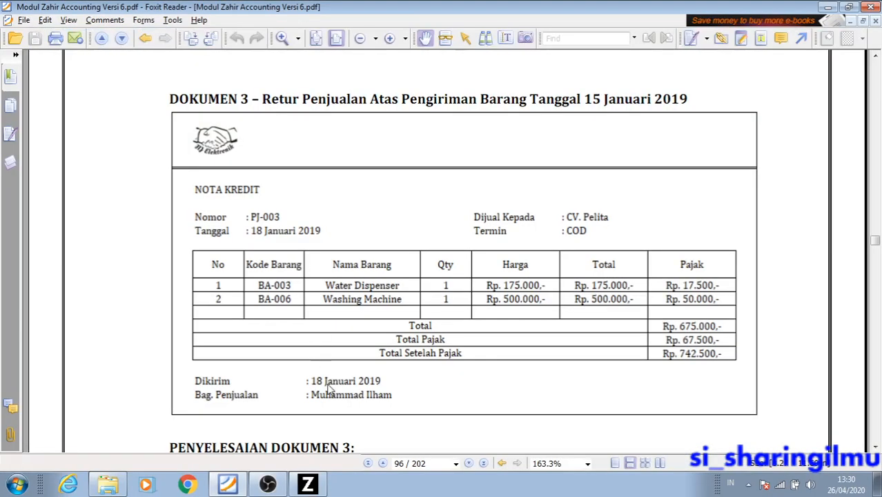
key(alt+Tab)
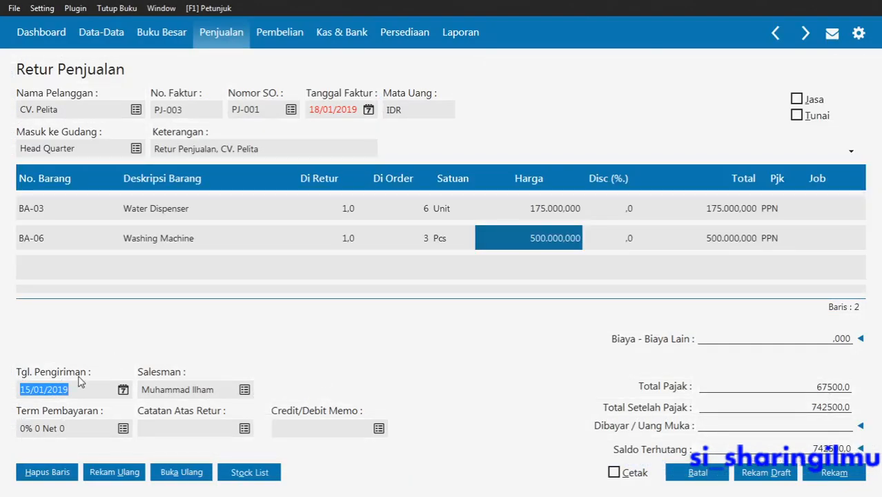
text(18/01/2019)
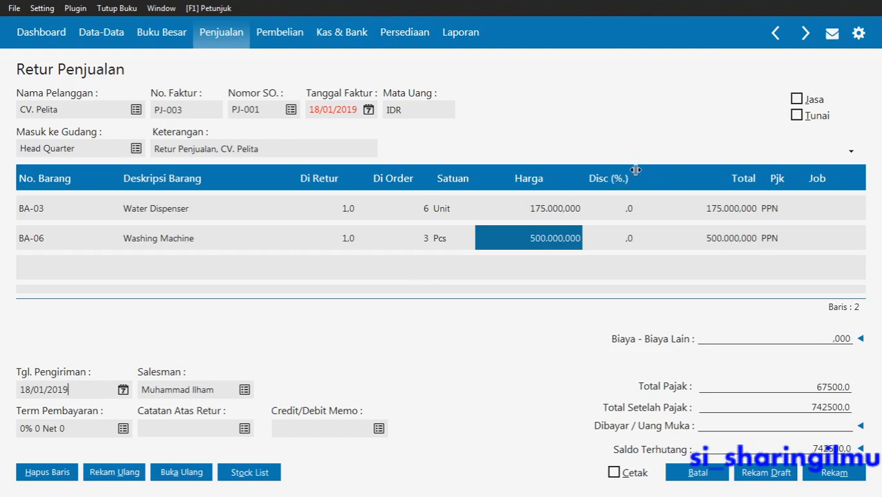
Mark the sales return as cash (Tunai) and choose Bank Mandiri as its cash payment account.
click(797, 115)
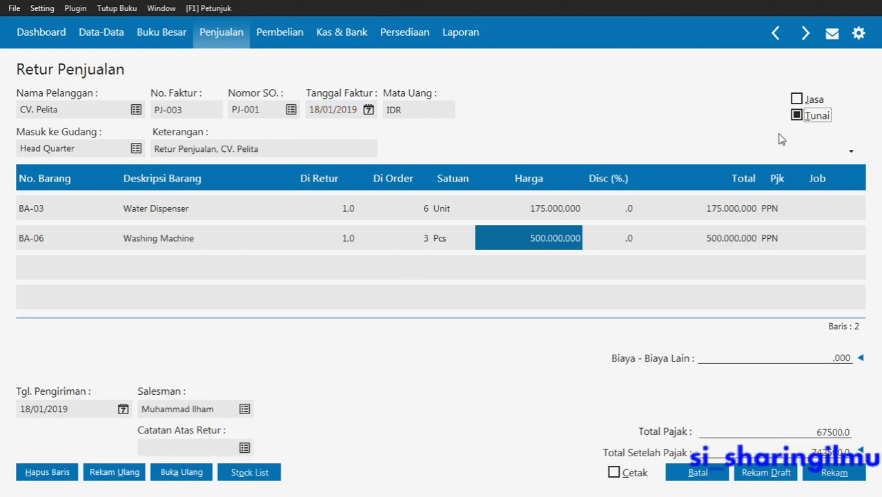
click(800, 116)
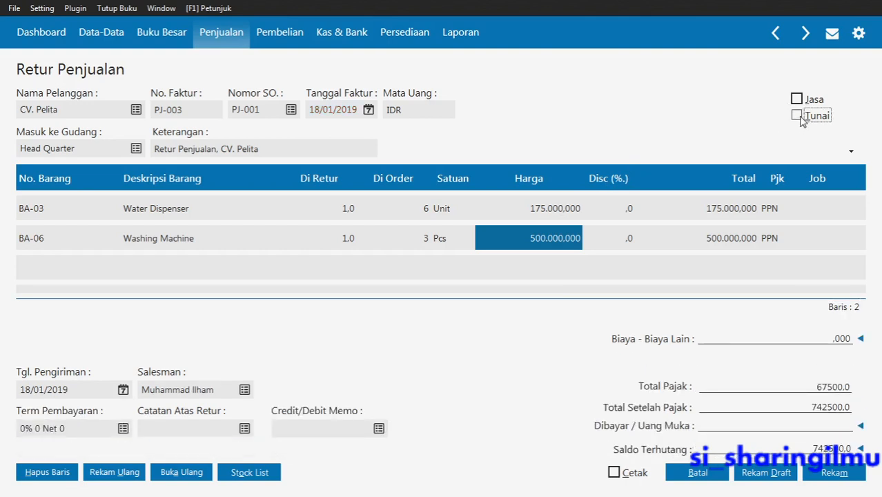
click(801, 116)
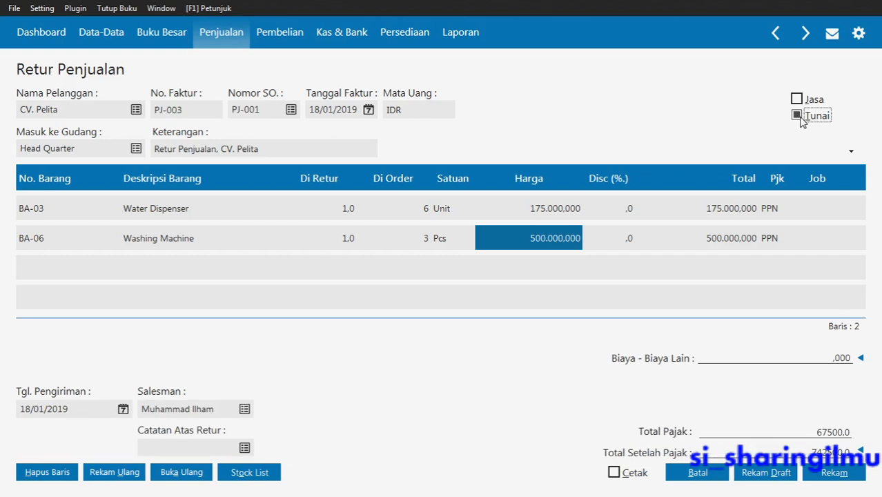
click(801, 117)
click(800, 117)
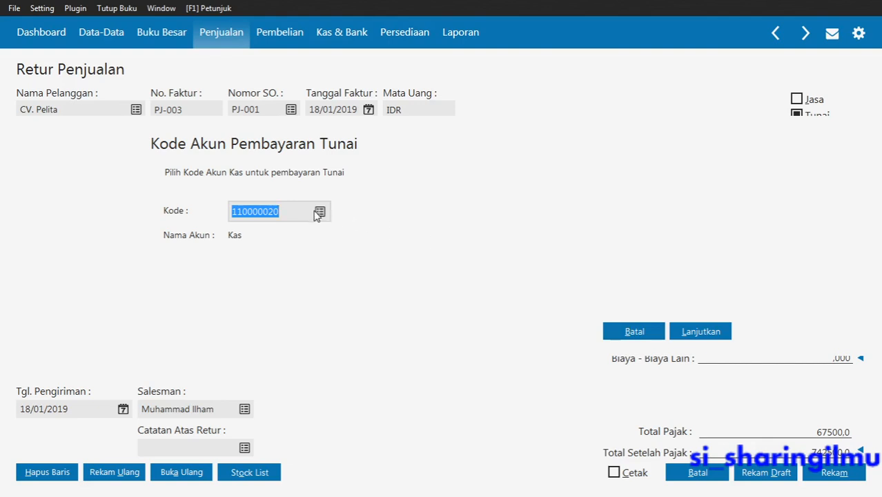
click(319, 213)
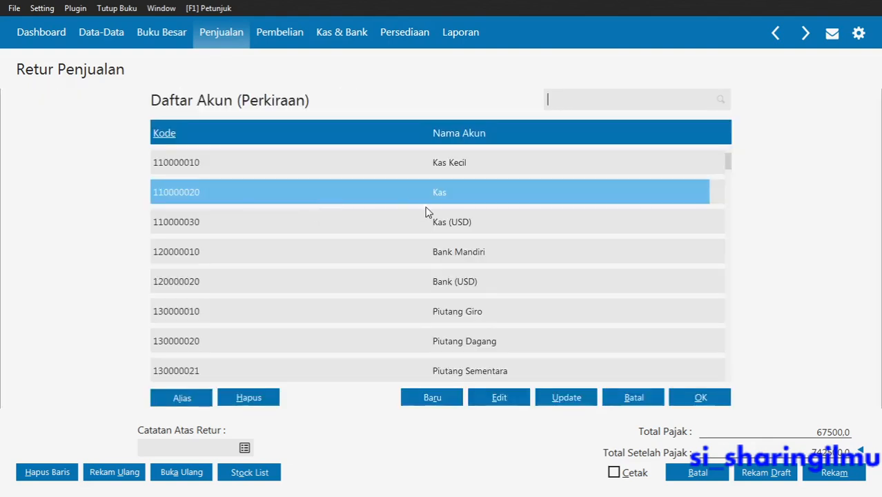
double_click(430, 250)
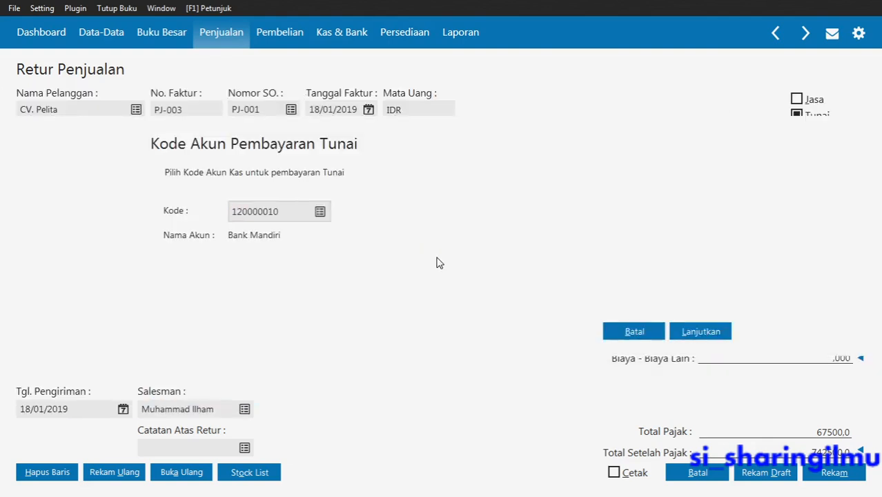
click(702, 332)
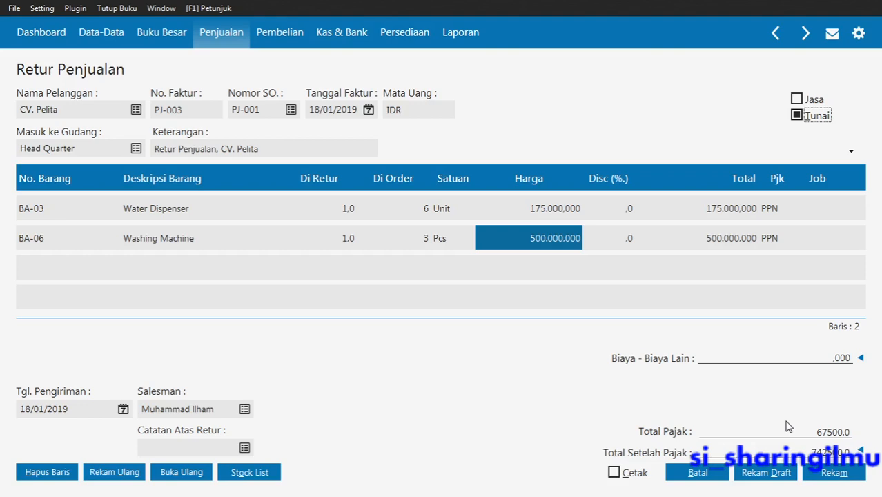
Check the return's totals against the module's Document 3 and record the sales return.
key(alt+Tab)
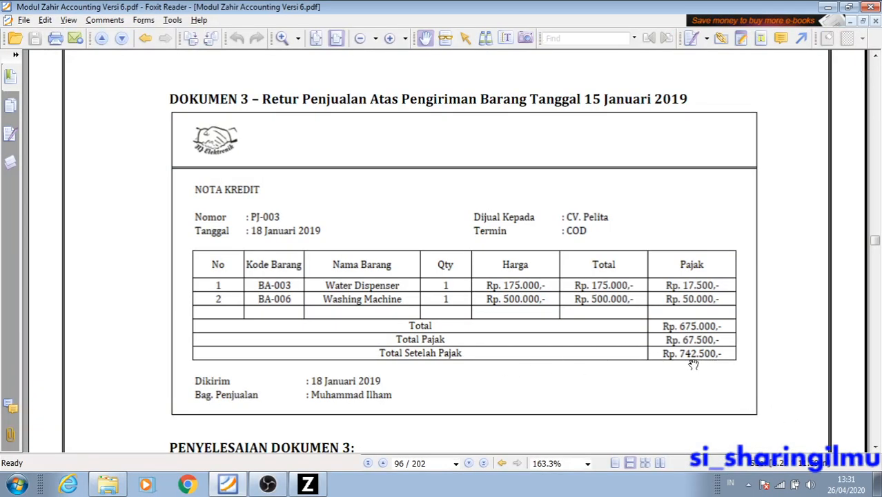
key(alt+Tab)
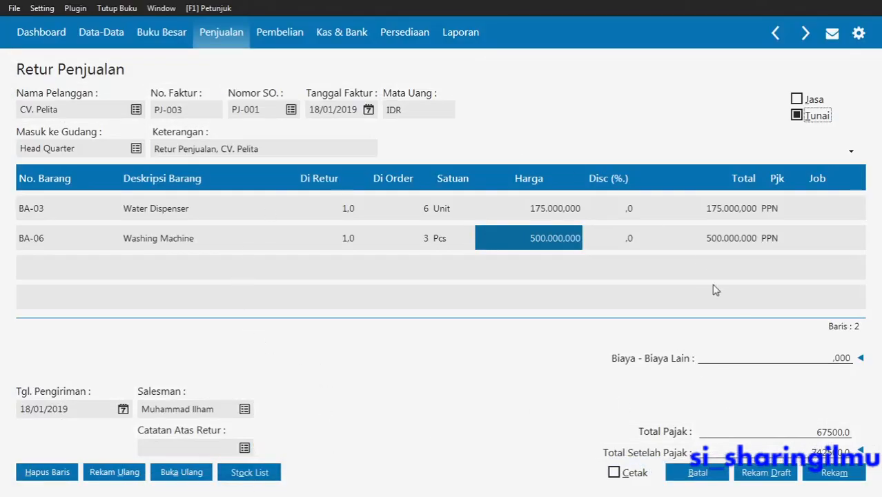
click(828, 472)
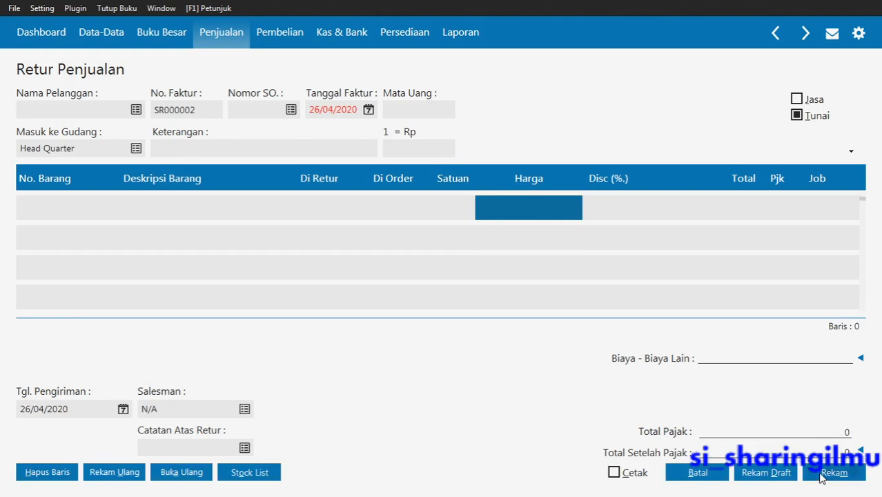
Review the module's solution for Document 3 and read the credit sale invoice in Document 4.
key(alt+Tab)
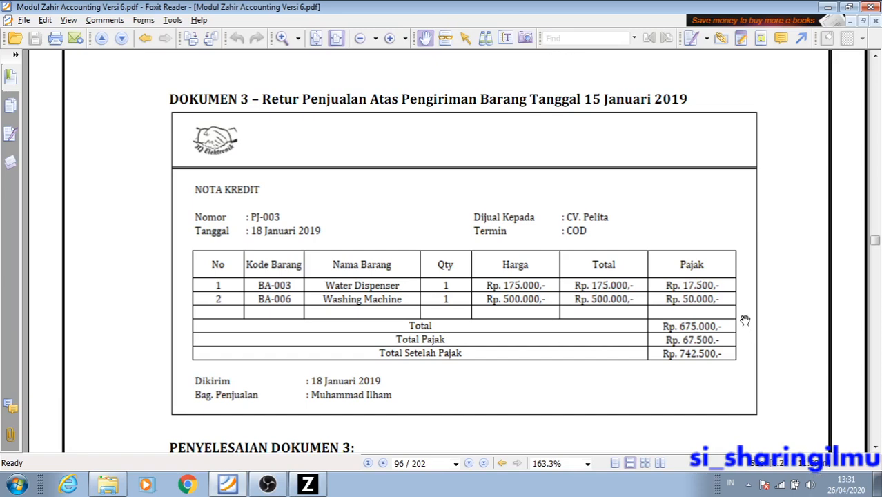
scroll(748, 311, down, 15)
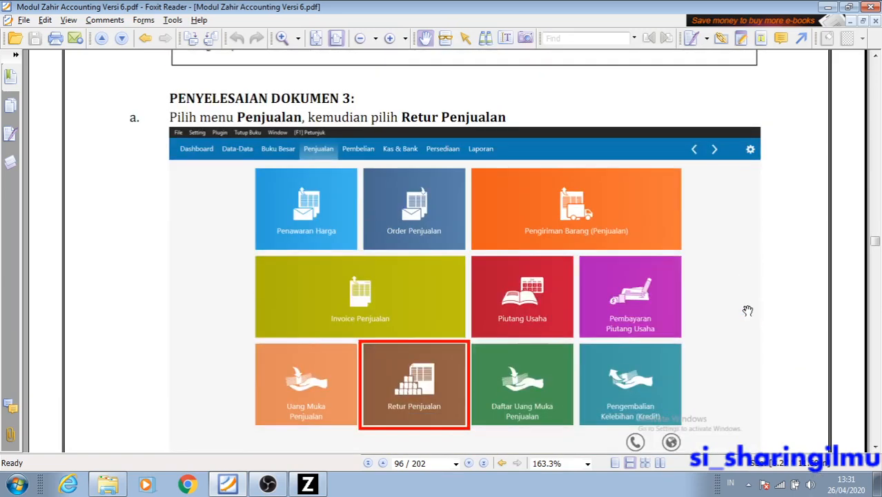
scroll(749, 312, down, 15)
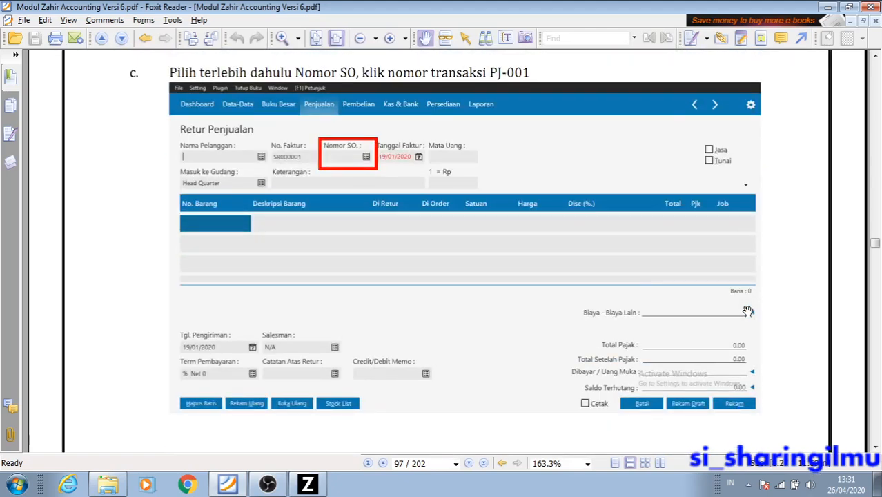
scroll(749, 311, down, 15)
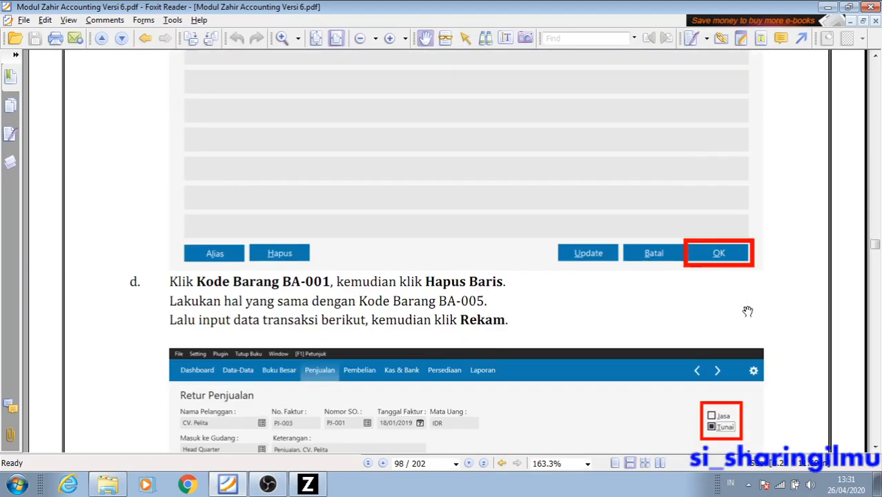
scroll(747, 311, down, 5)
scroll(747, 311, down, 18)
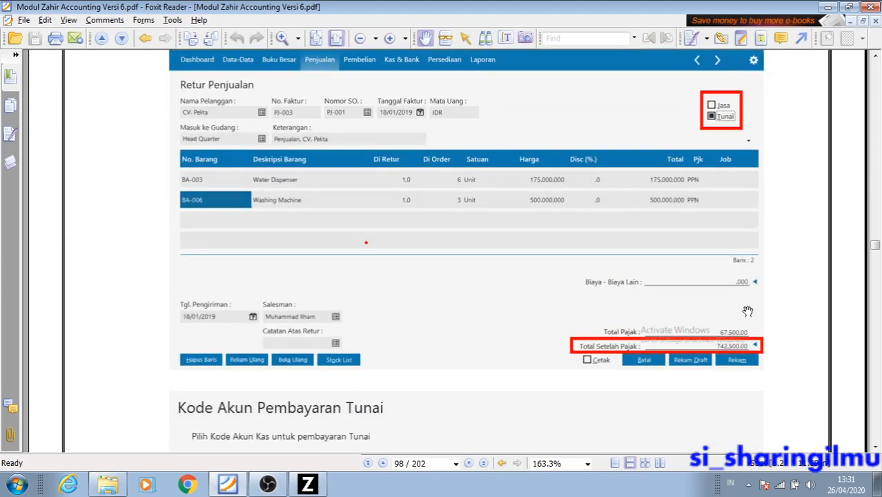
scroll(748, 312, down, 7)
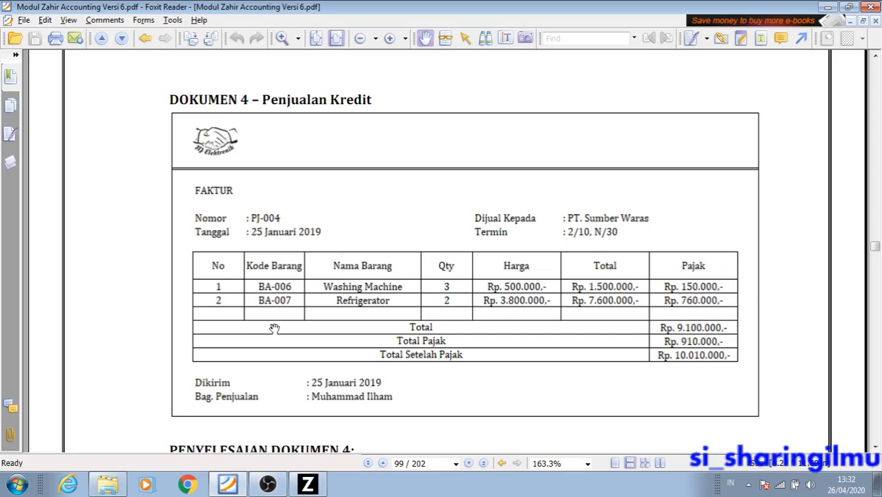
scroll(352, 288, down, 1)
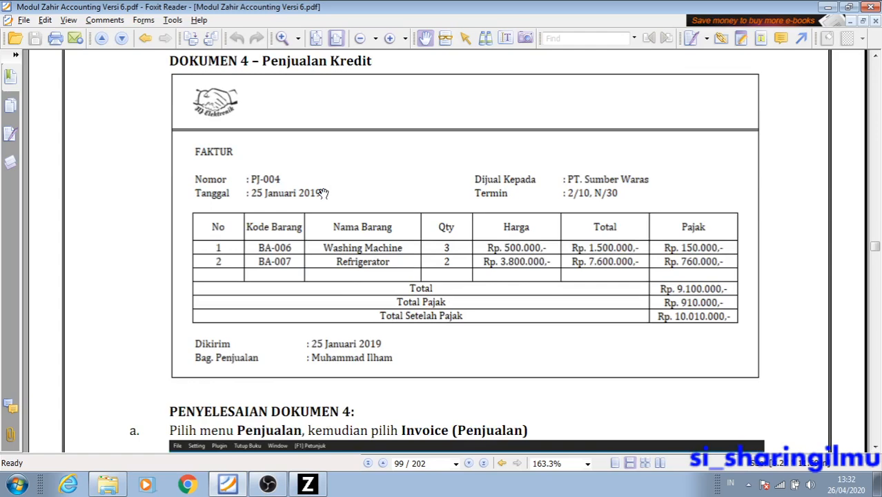
Return to Zahir Accounting, discard the blank sales return form and close the list of sales returns.
key(alt+Tab)
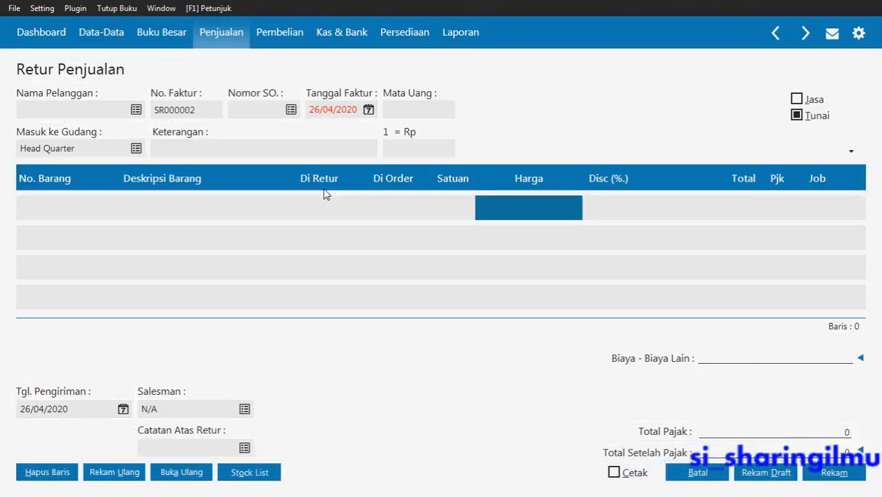
click(705, 474)
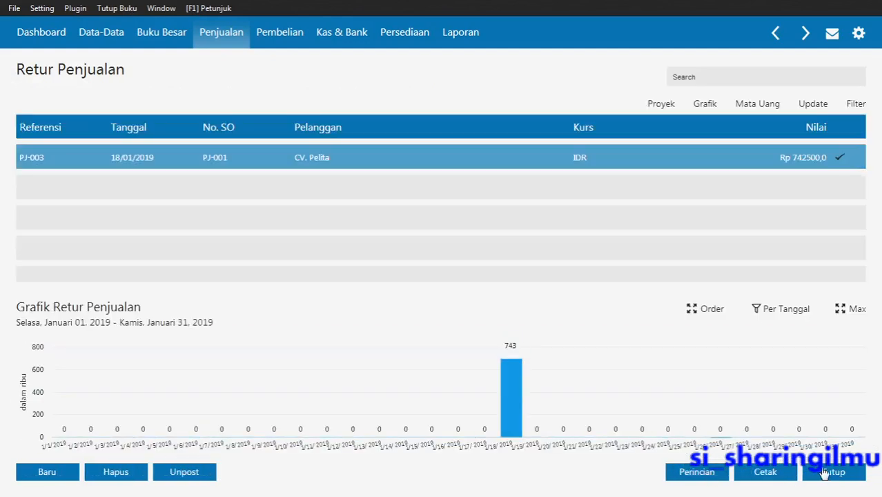
click(823, 472)
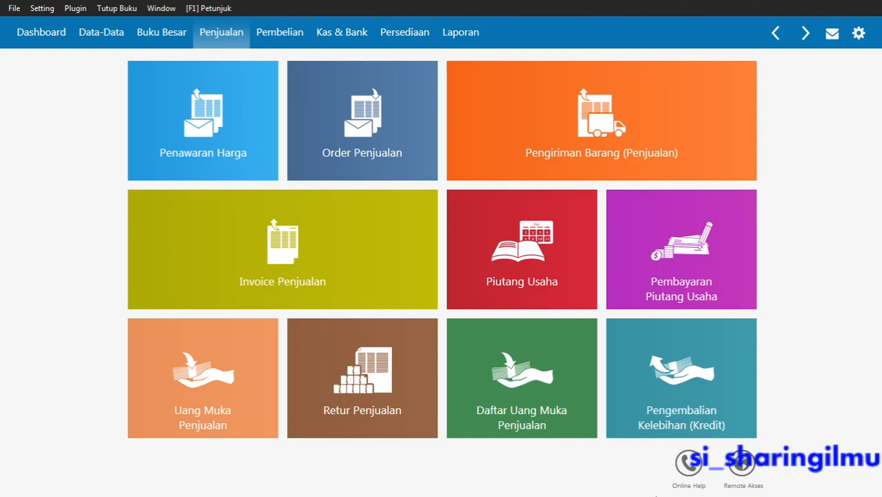
Start a new sales invoice (Invoice Penjualan) for the customer PT. Sumber Waras.
mouse_move(272, 244)
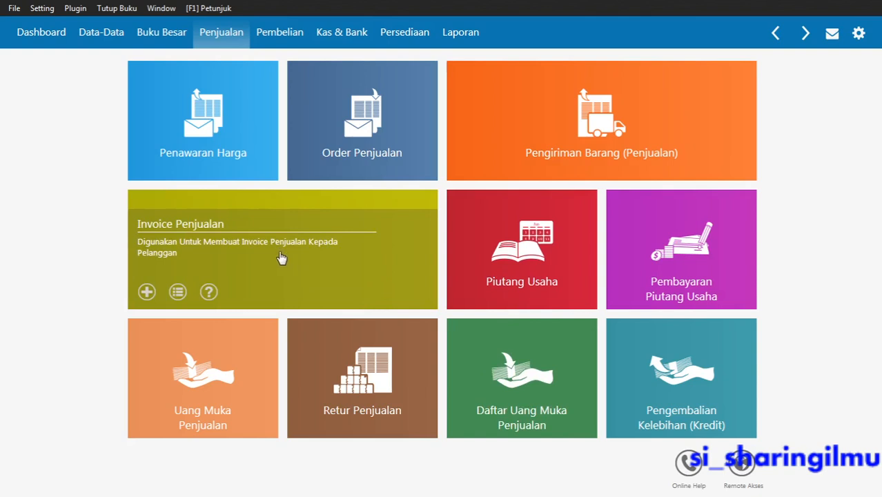
click(265, 243)
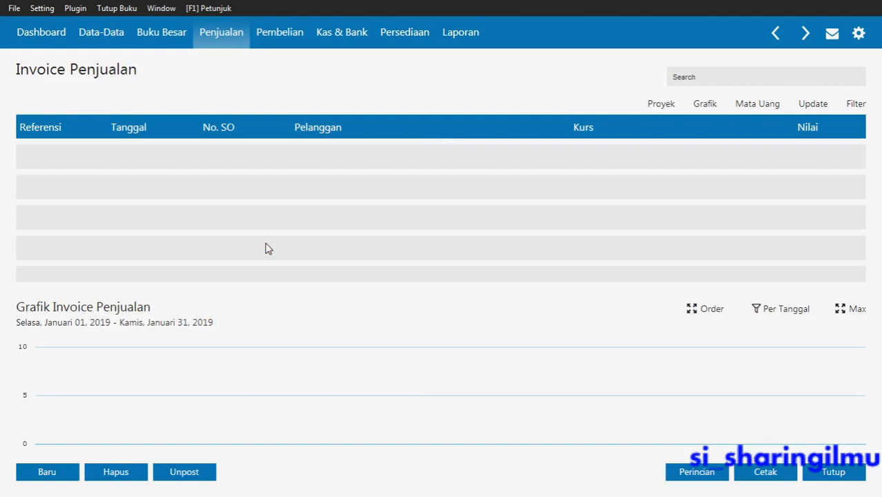
click(40, 474)
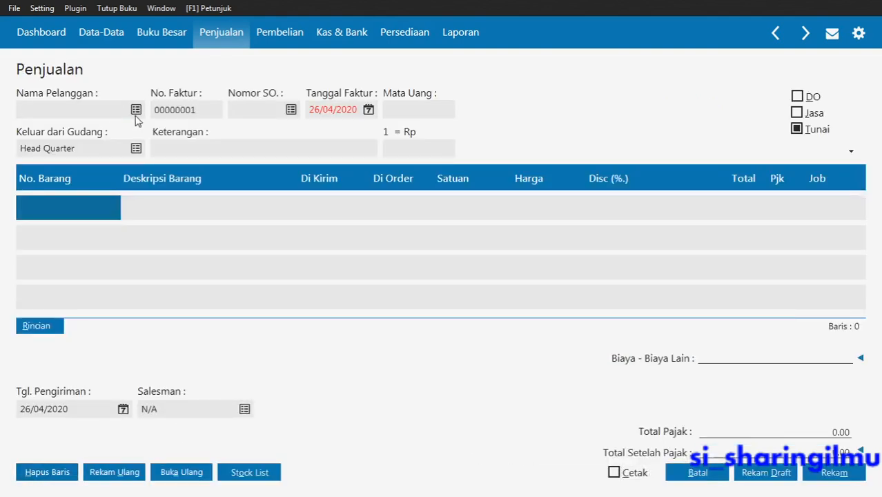
click(136, 110)
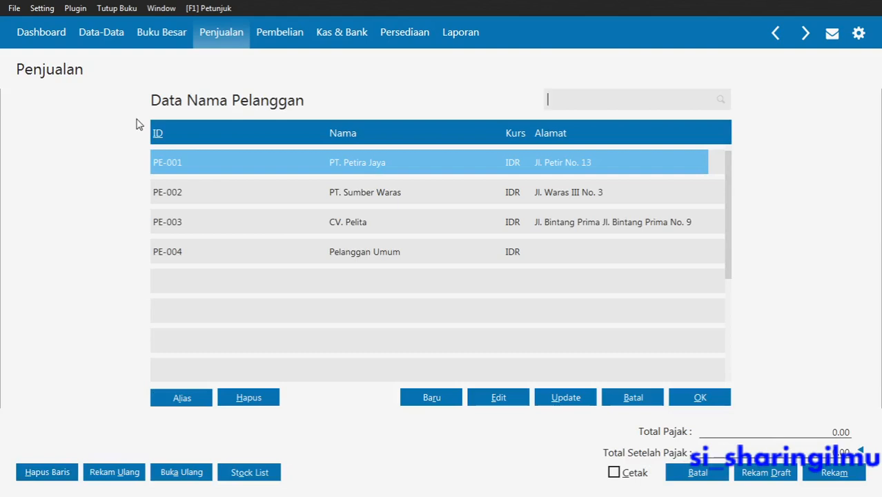
double_click(390, 190)
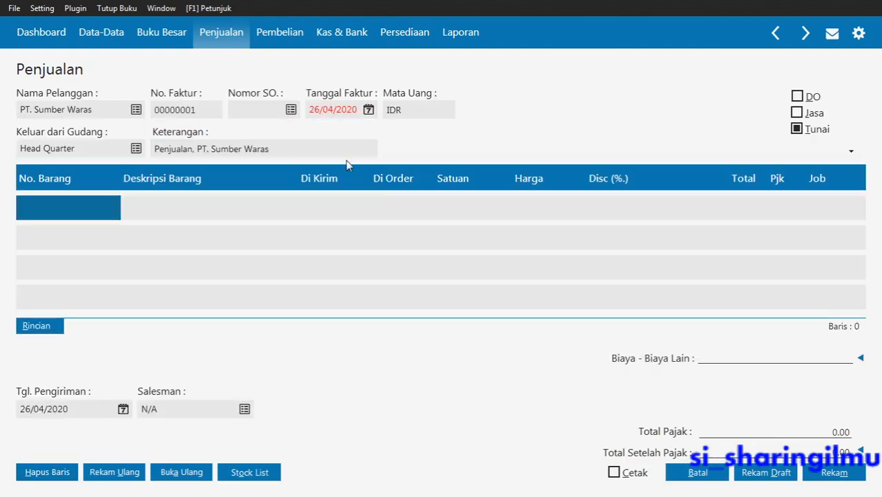
Set the sales invoice number to PJ-004.
click(278, 111)
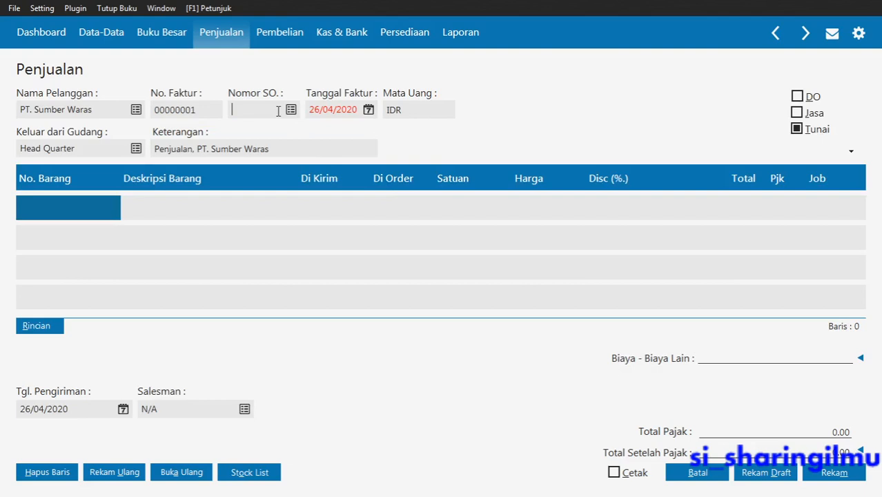
double_click(214, 114)
key(alt+Tab)
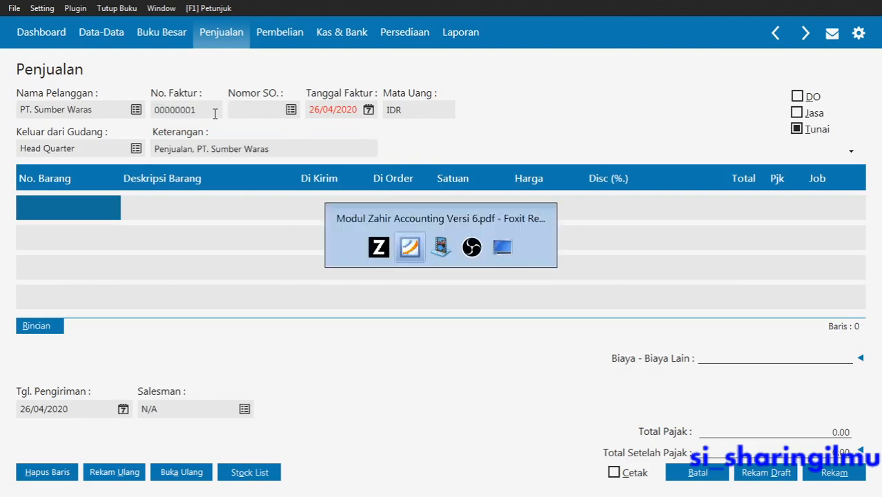
key(alt+Tab)
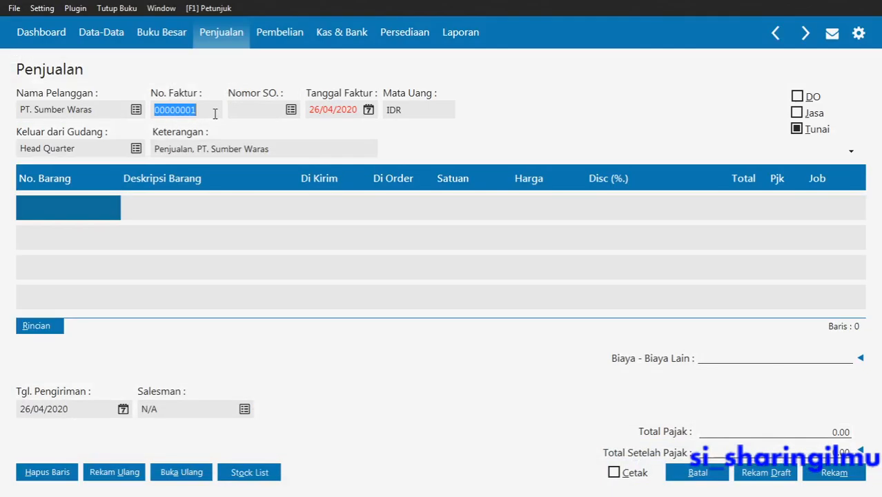
text(PJ-)
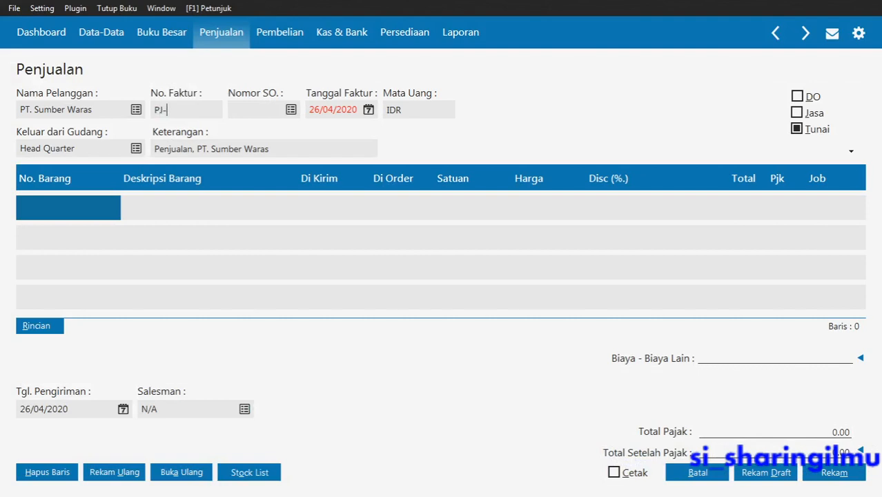
text(004)
key(Tab)
Set the invoice date to 25/01/2019 as in Document 4 and turn off the cash payment option (Tunai).
key(Tab)
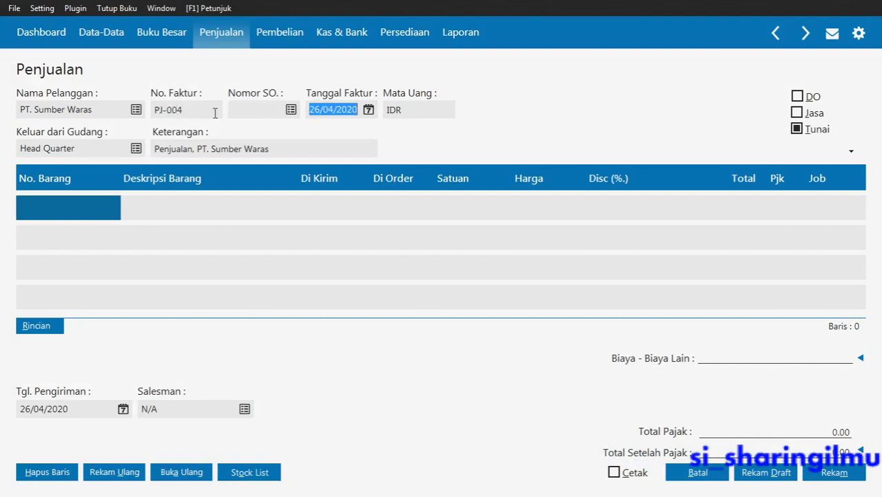
key(alt+Tab)
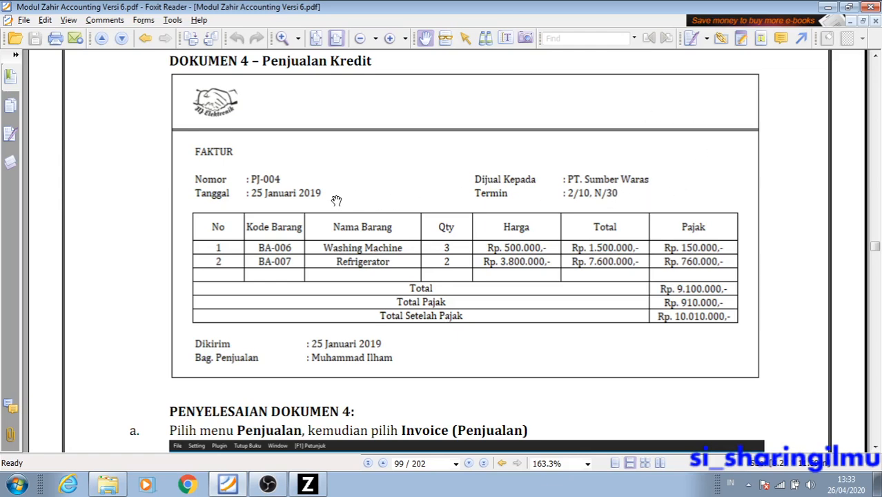
key(alt+Tab)
text(25/)
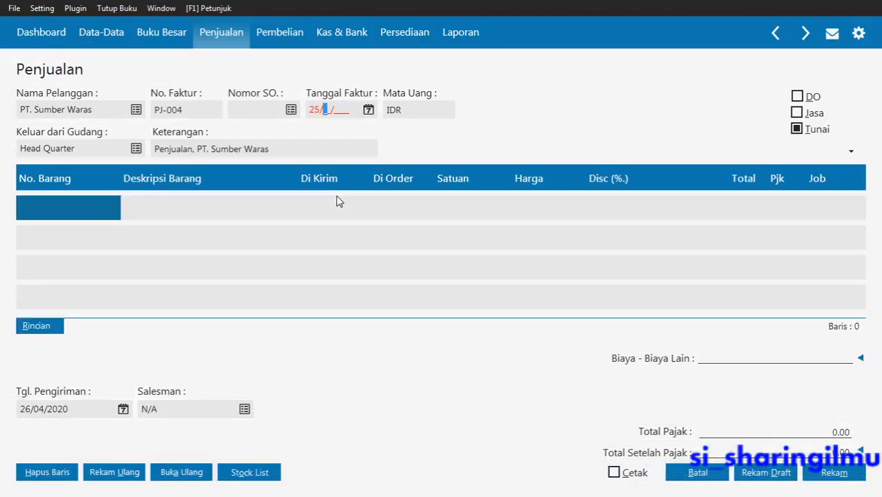
text(01/2019)
click(245, 148)
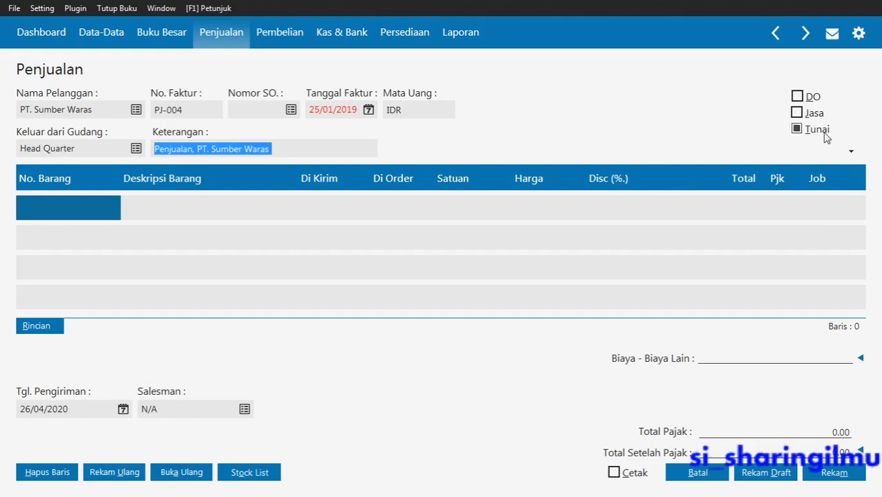
click(820, 132)
click(820, 132)
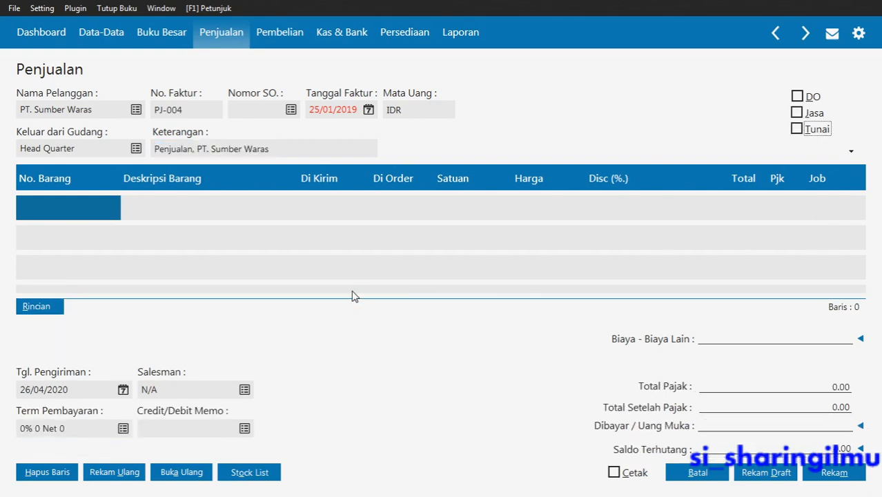
Add the Washing Machine (BA-06) from the inventory list as the invoice's first item, as listed in Document 4.
click(97, 217)
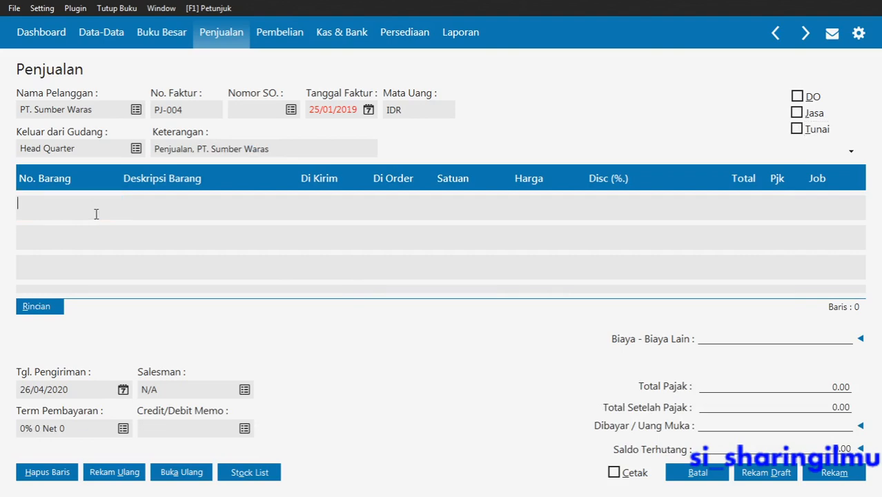
double_click(95, 215)
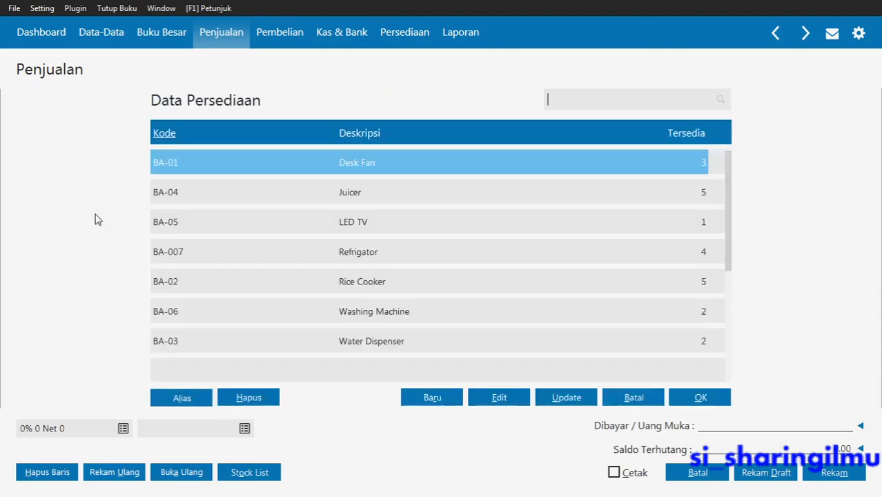
key(alt+Tab)
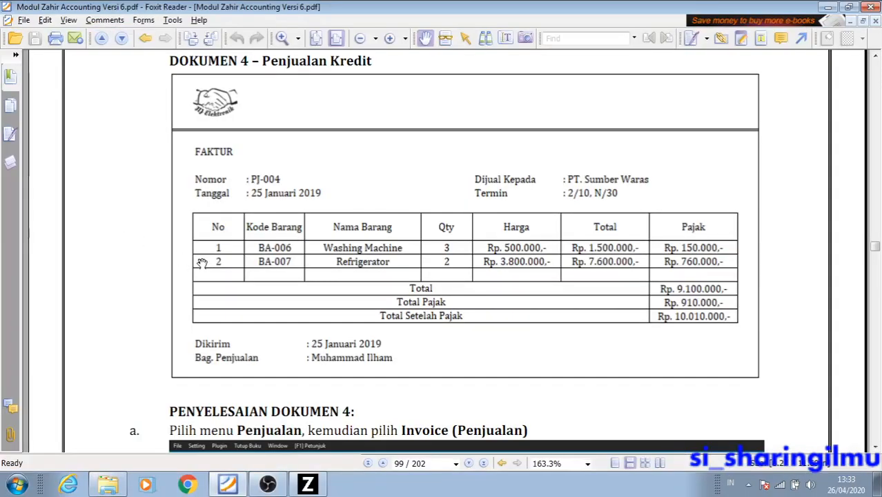
key(alt+Tab)
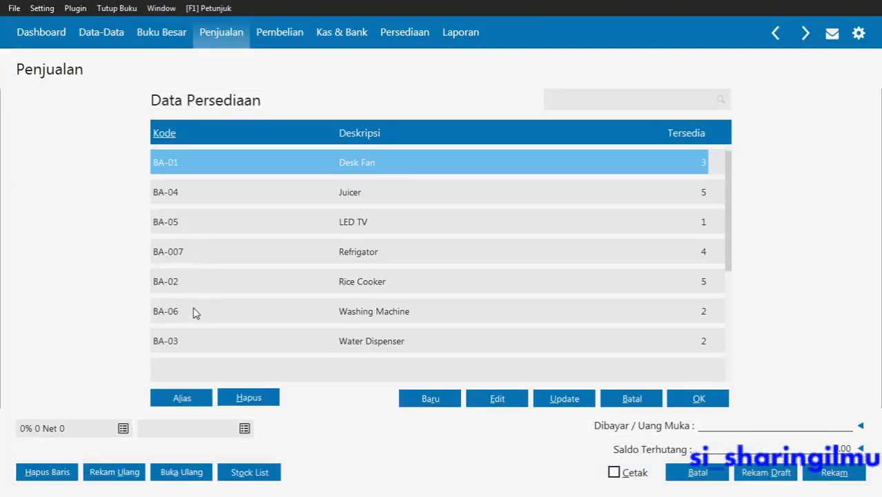
double_click(191, 316)
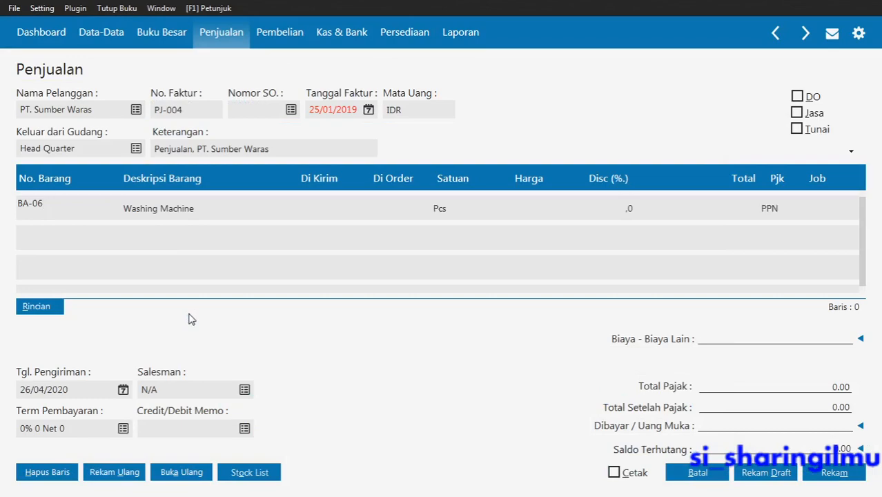
Set the delivered quantity (Di Kirim) of the Washing Machine line to 3, as listed in the module's Document 4.
key(alt+Tab)
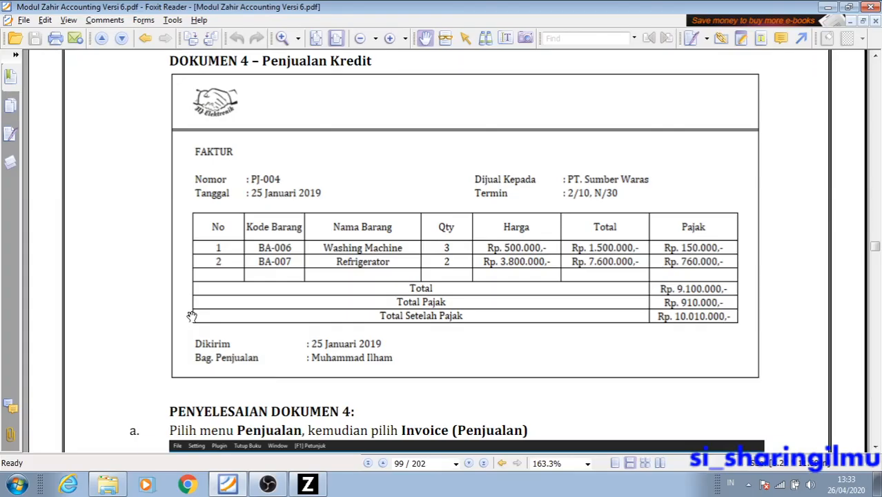
key(alt+Tab)
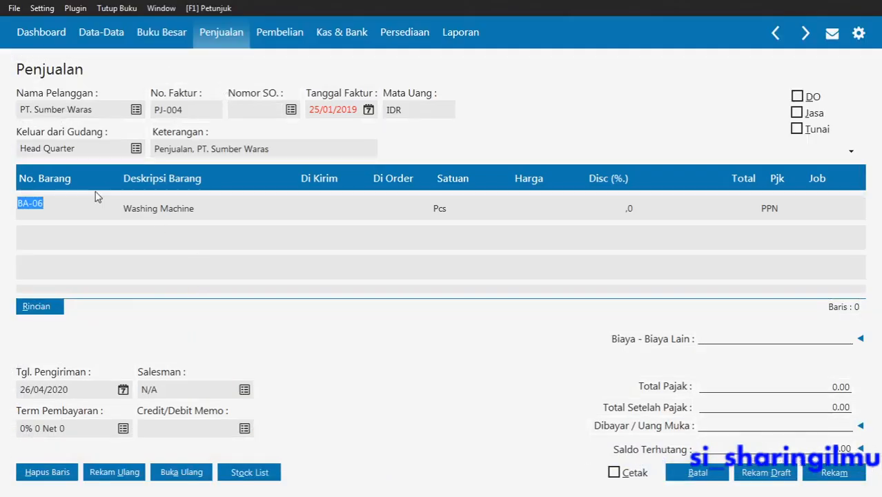
key(alt+Tab)
key(alt+Tab)
click(330, 211)
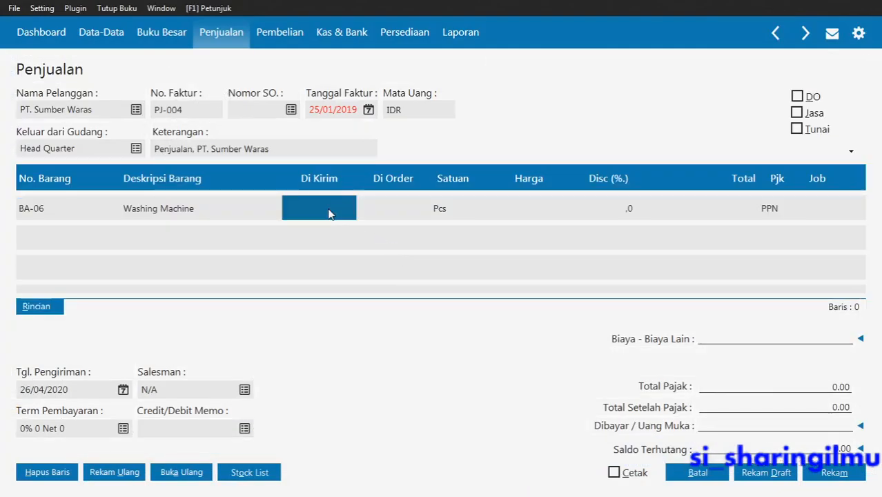
click(329, 212)
text(4)
key(BackSpace)
text(3)
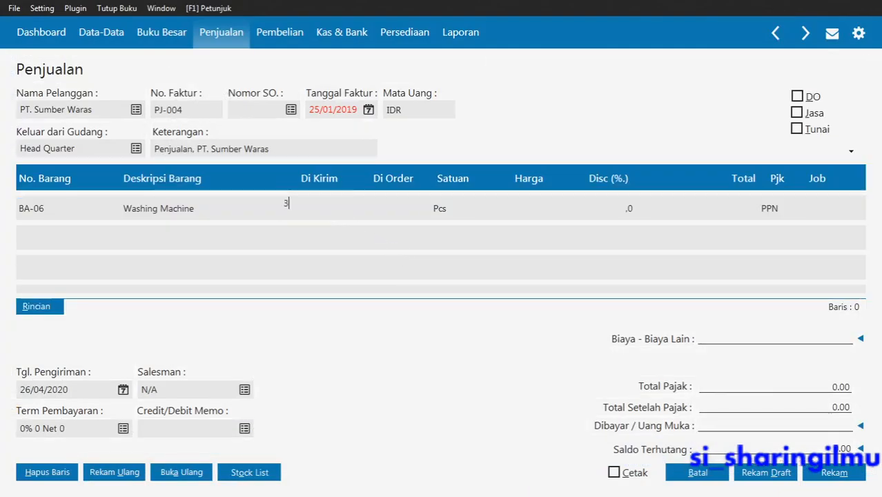
key(Tab)
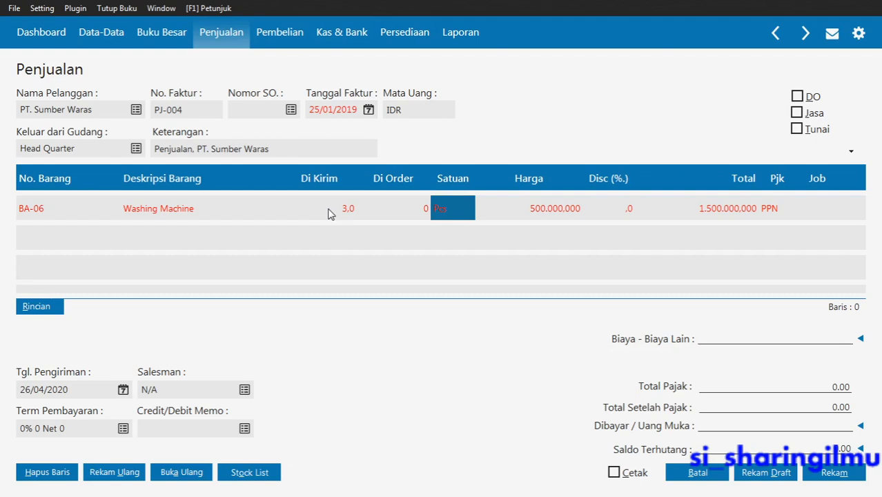
Try delivered quantities of 1 and 2 on the Washing Machine line.
click(333, 214)
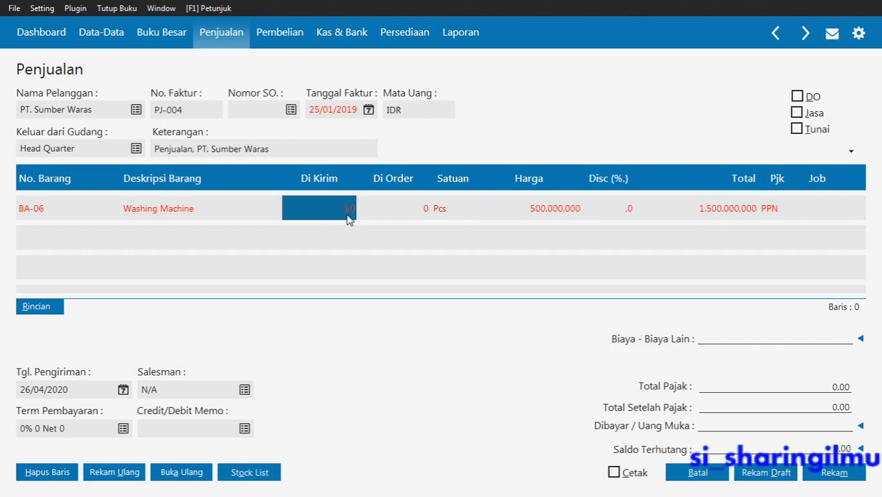
click(353, 213)
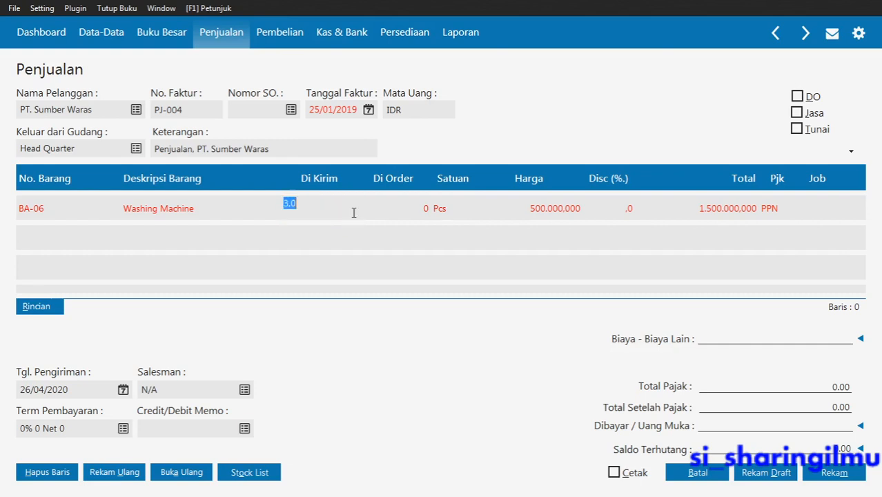
click(36, 211)
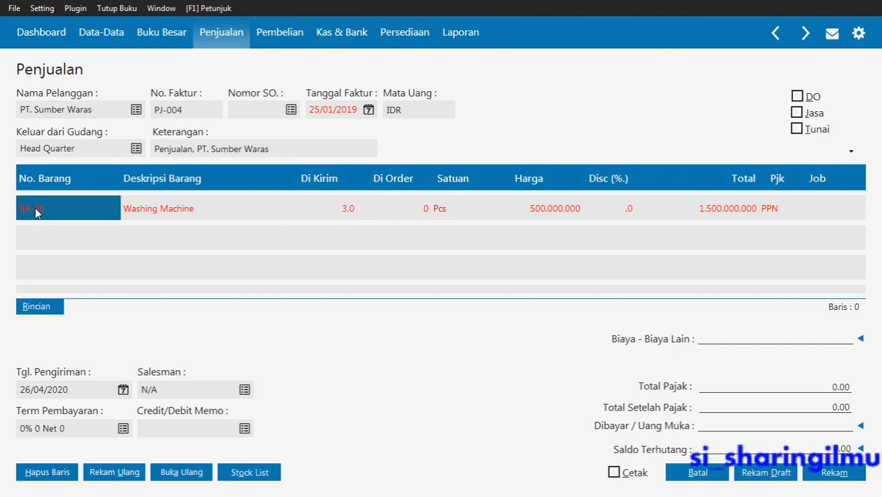
click(720, 209)
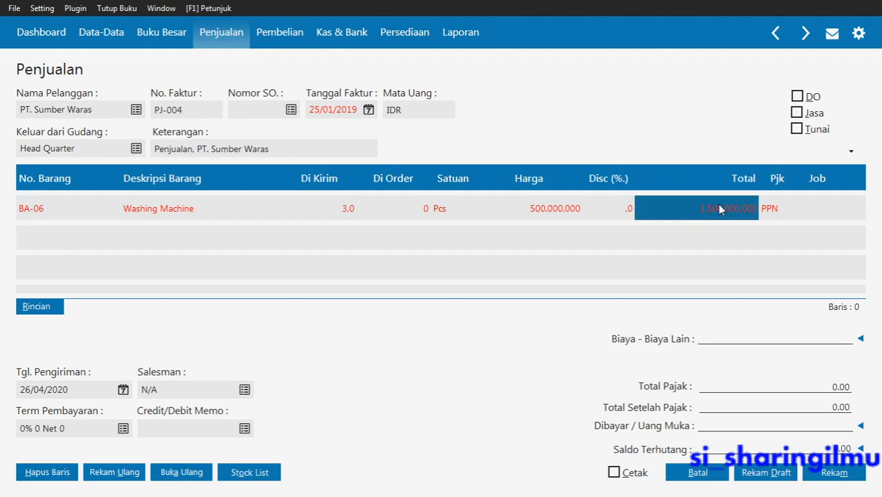
click(325, 216)
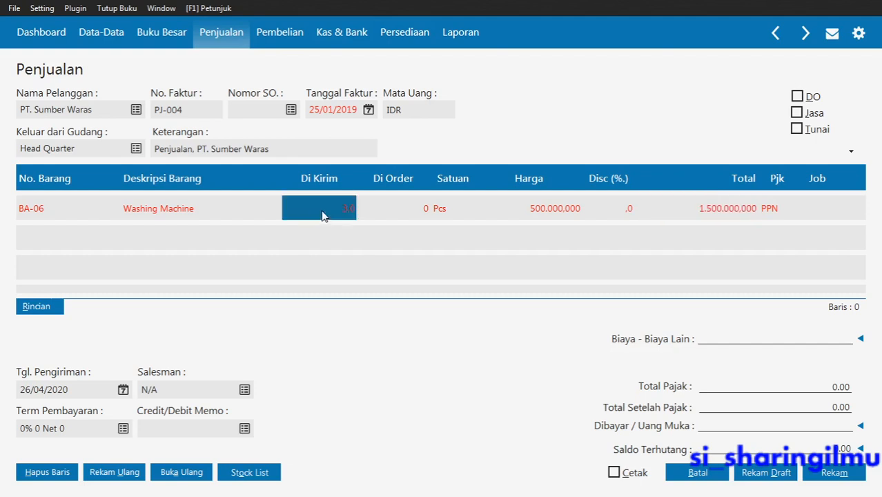
text(1)
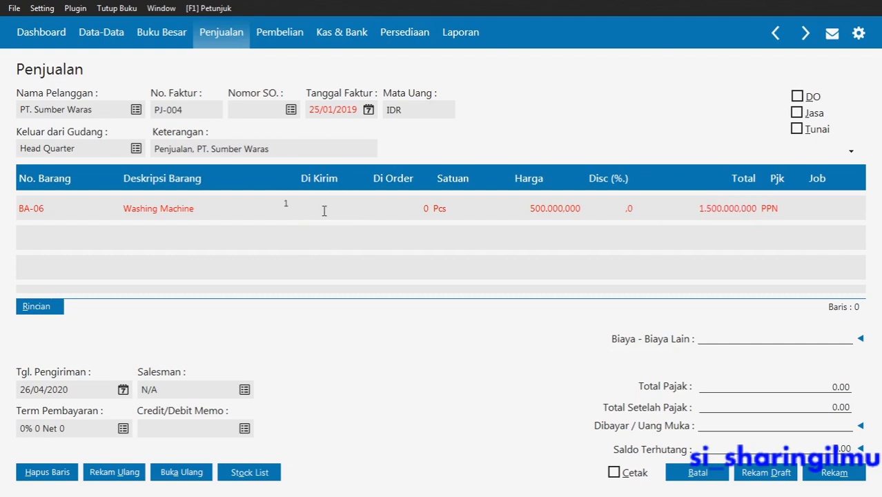
key(Return)
click(325, 215)
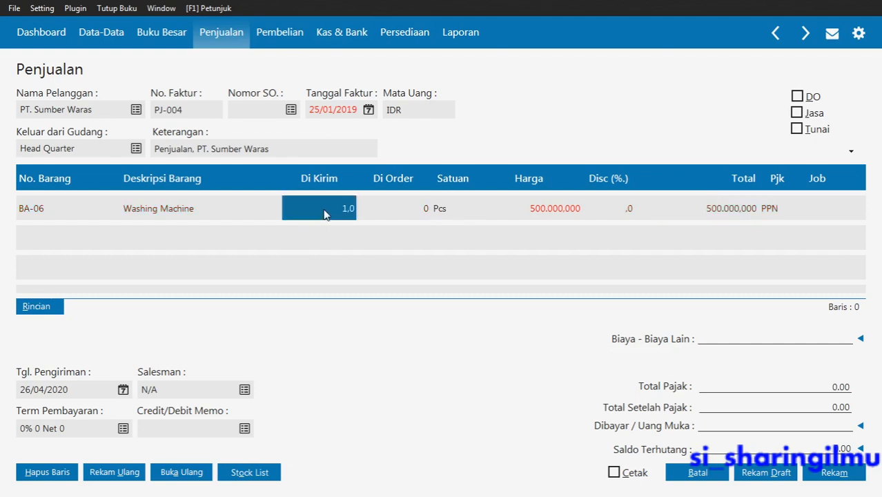
key(BackSpace)
text(2)
key(Return)
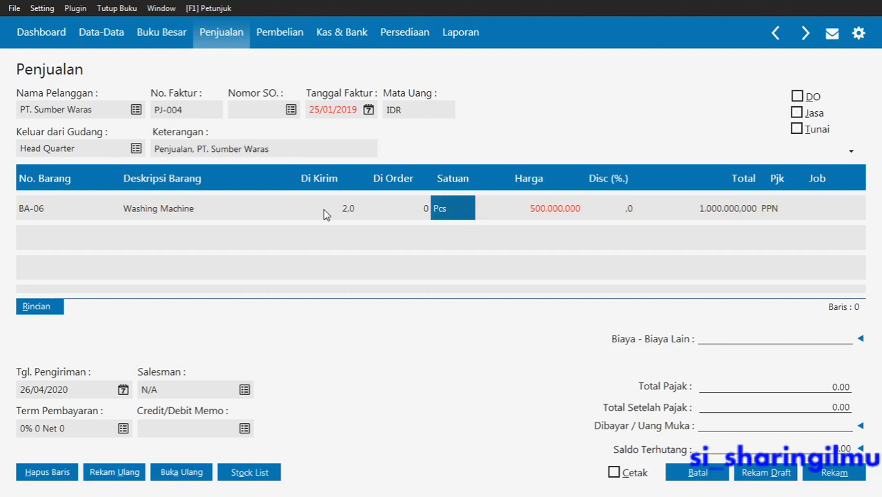
key(Return)
key(Return)
key(Return)
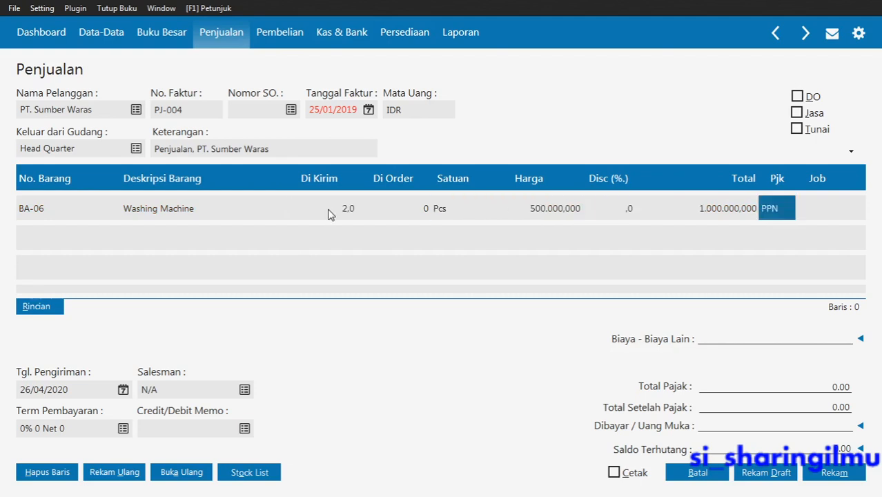
Set the Washing Machine's delivered quantity back to 3.
click(330, 214)
key(BackSpace)
text(3)
key(Return)
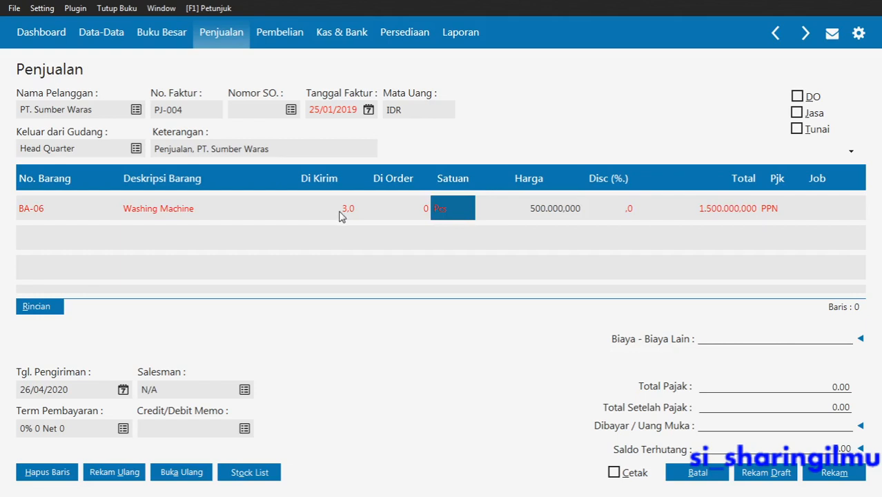
click(340, 216)
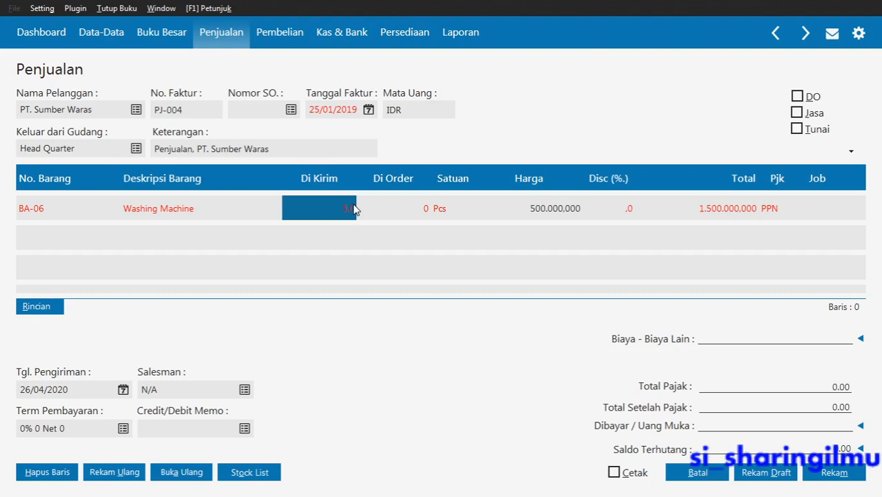
Switch to the module PDF in Foxit Reader and review Document 4 and the start of its solution.
key(alt+Tab)
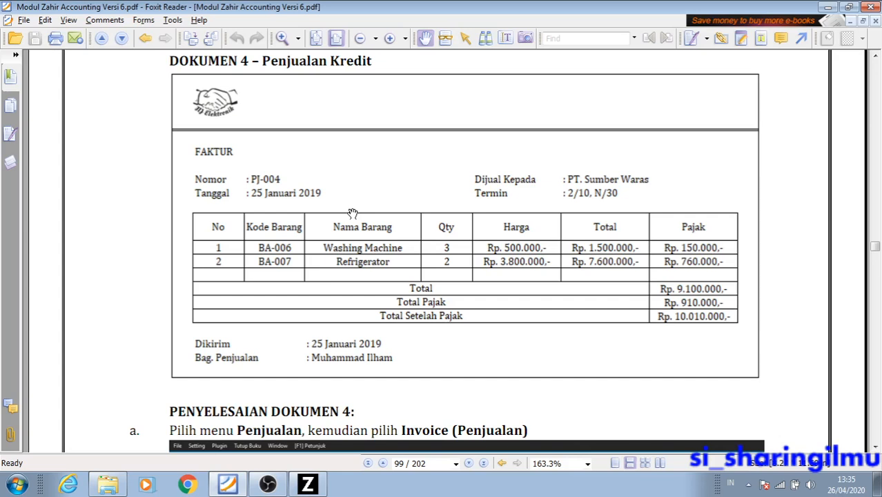
scroll(352, 213, down, 1)
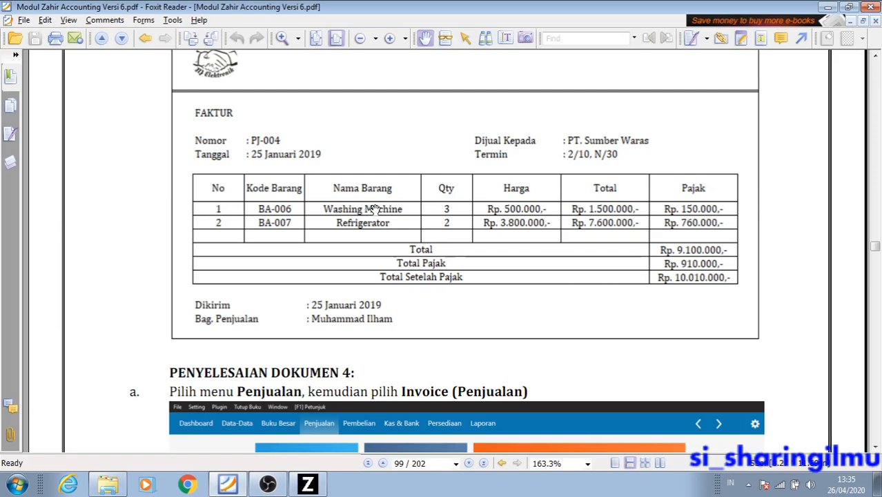
scroll(848, 248, down, 5)
scroll(835, 254, down, 1)
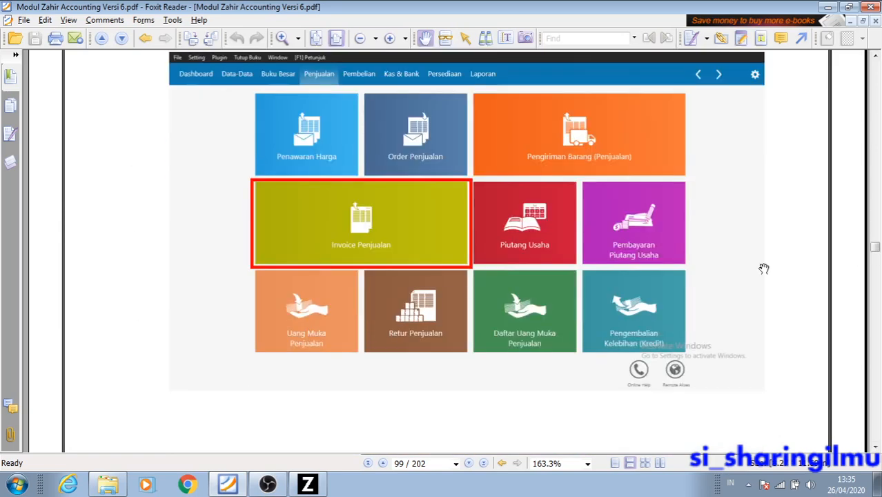
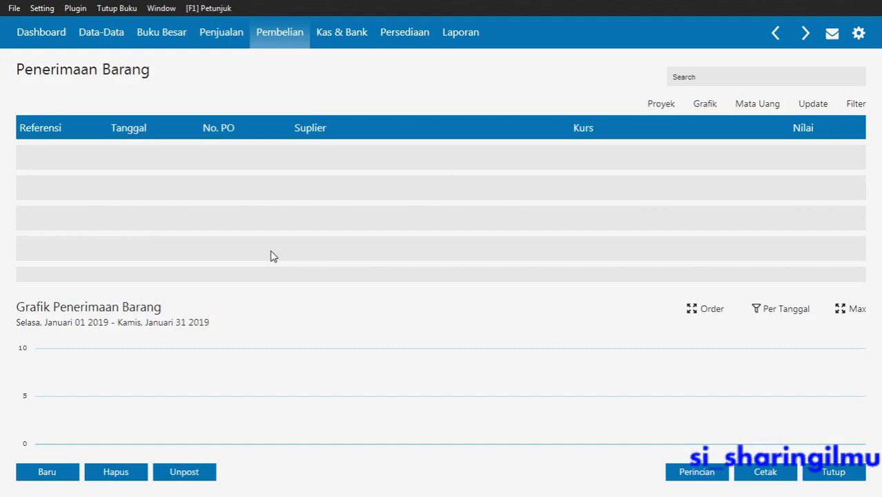
Start a new goods receipt (Penerimaan Barang) for the supplier CV. Riung Ramai, following Document 1 of the module's purchase transactions.
click(44, 473)
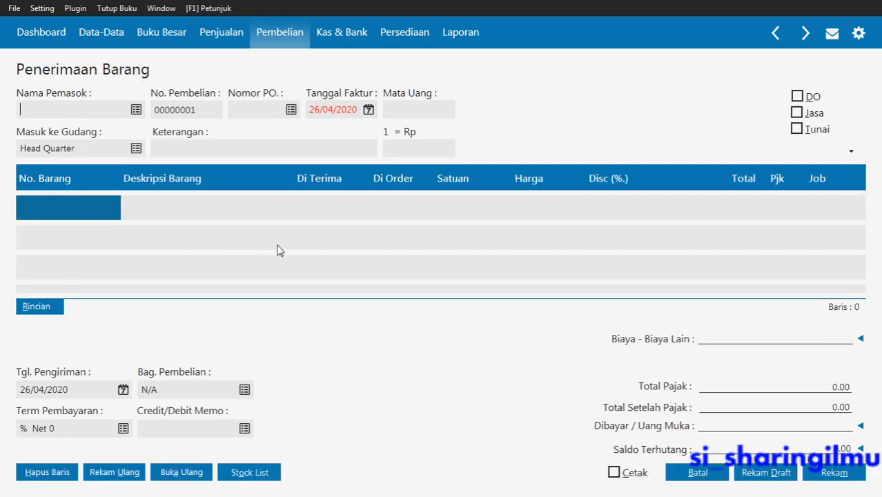
key(alt+Tab)
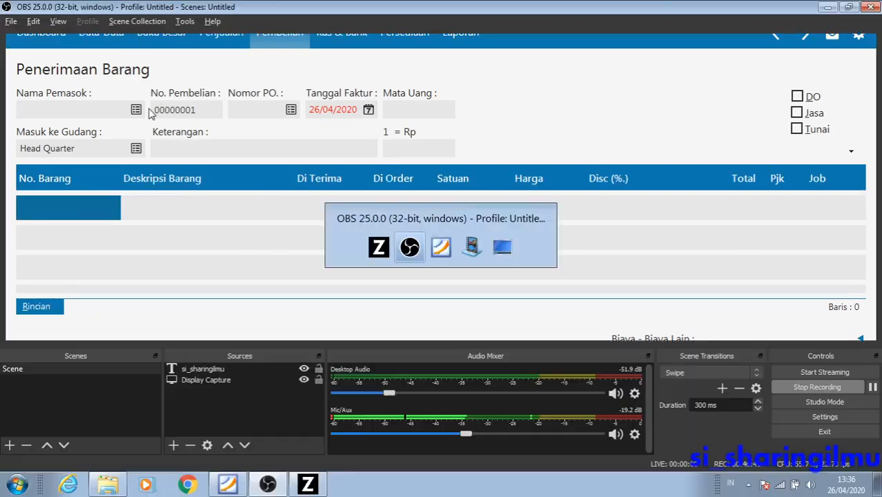
key(alt+Tab)
key(Tab)
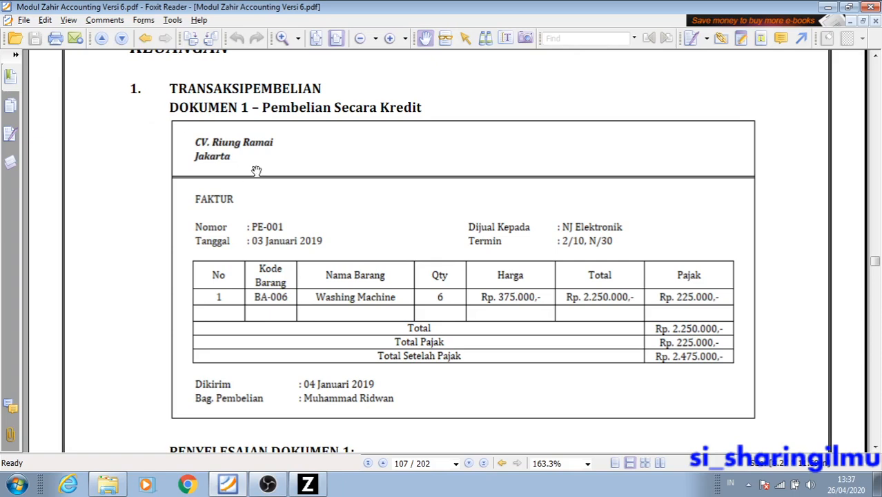
key(alt+Tab)
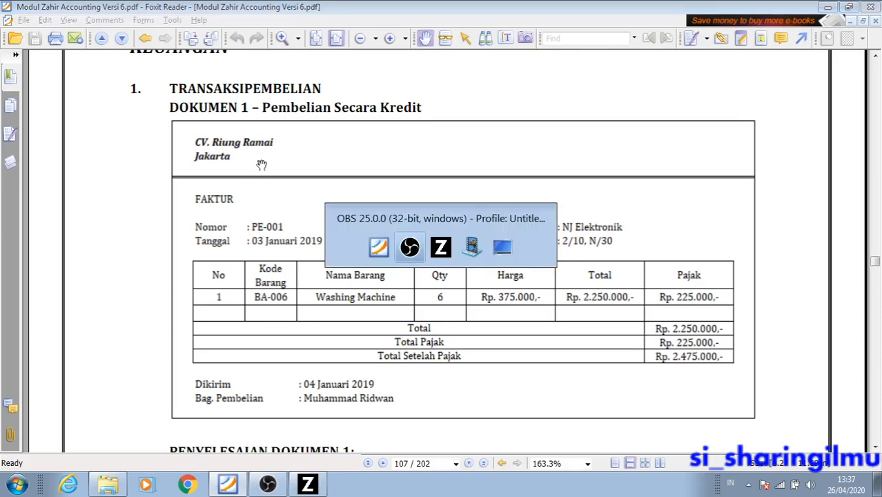
key(Tab)
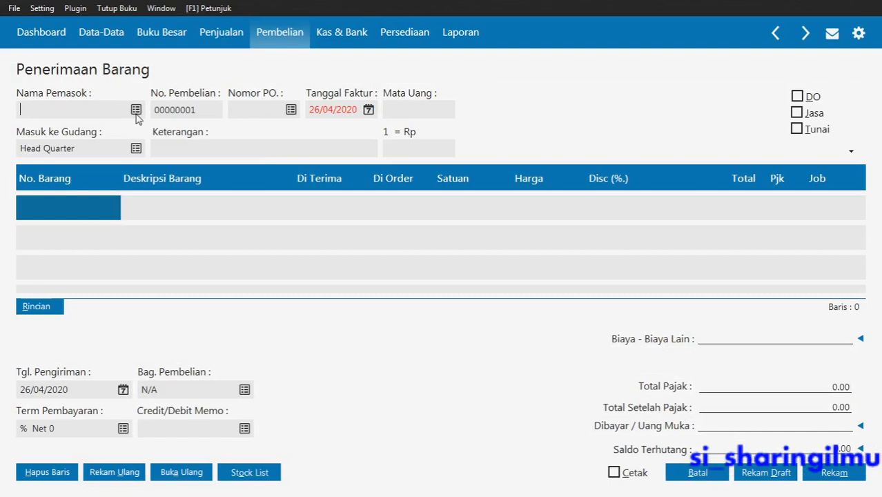
click(136, 111)
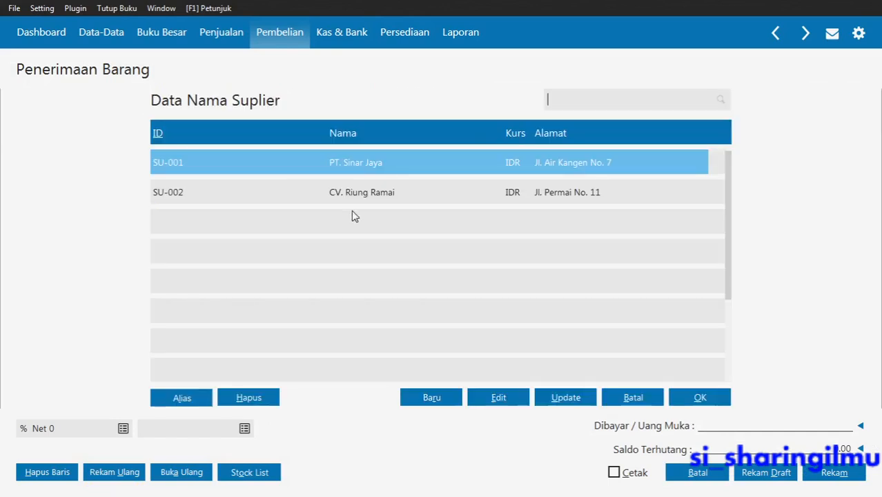
double_click(388, 196)
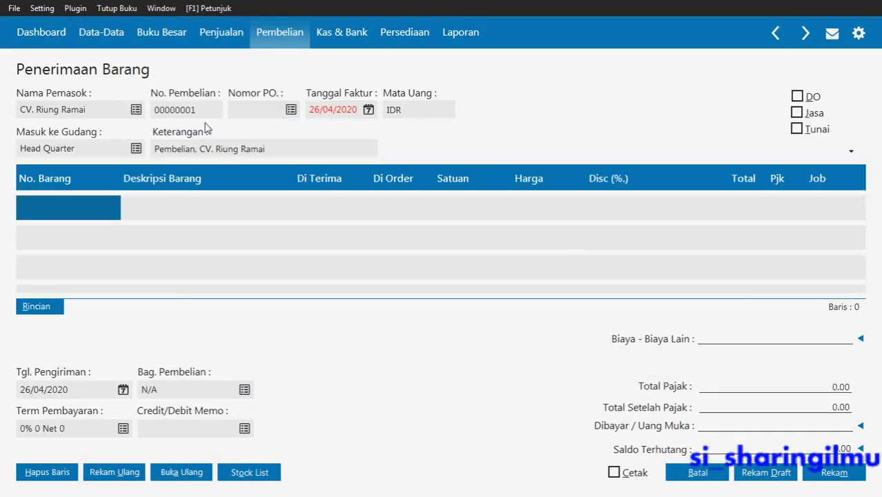
Set the purchase number (No. Pembelian) to PE-001, as given in Document 1.
click(205, 108)
key(alt+Tab)
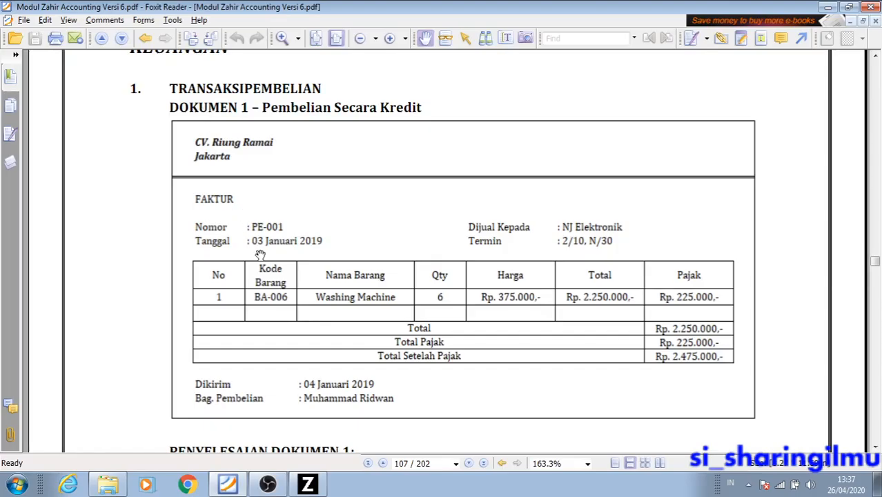
key(alt+Tab)
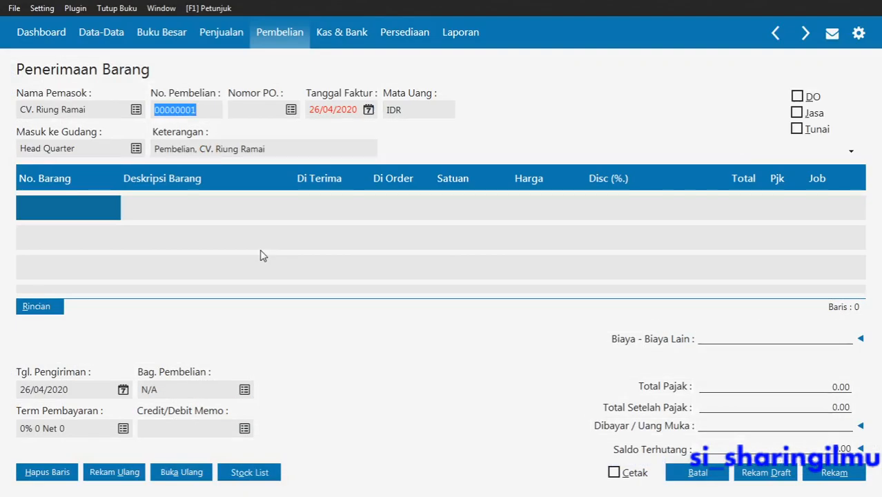
text(PE-00)
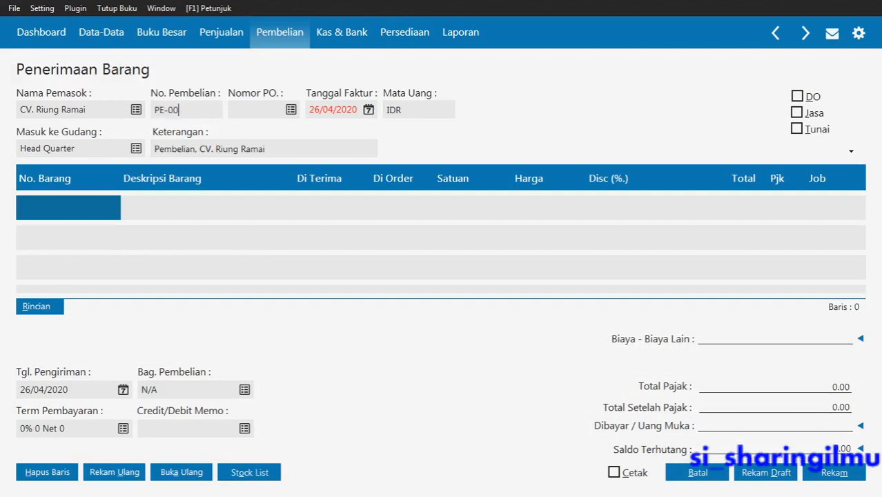
text(1)
Set the purchase's invoice date (Tanggal Faktur) to 03/01/2019, as given in Document 1.
key(Tab)
key(Tab)
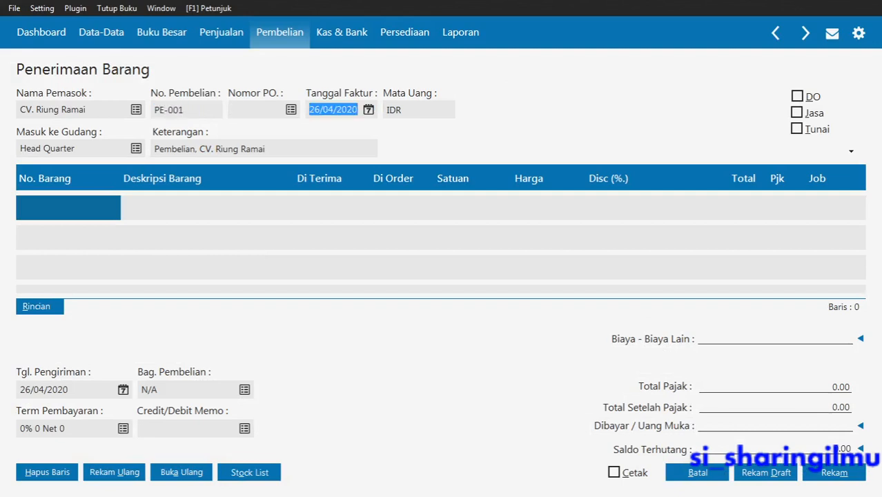
key(alt+Tab)
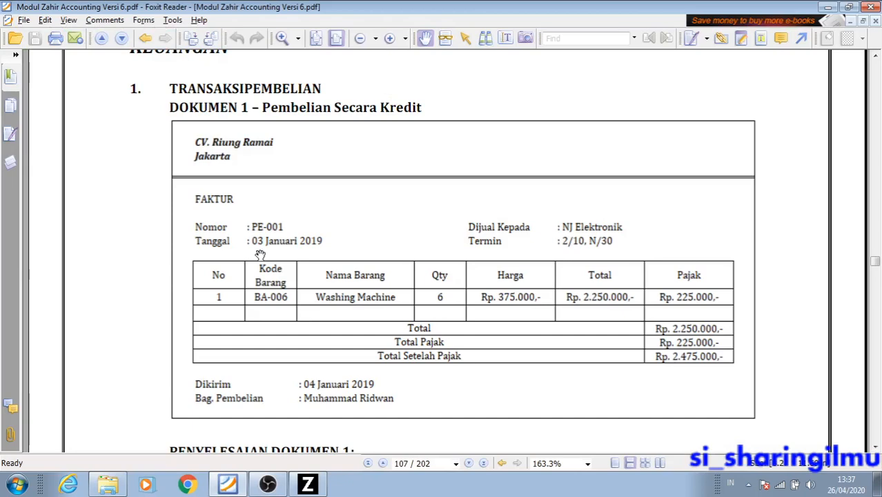
key(alt+Tab)
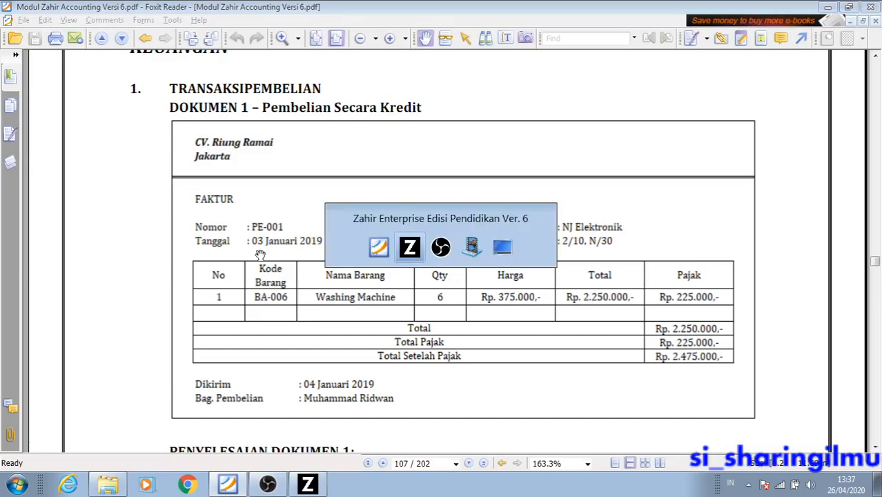
text(03/)
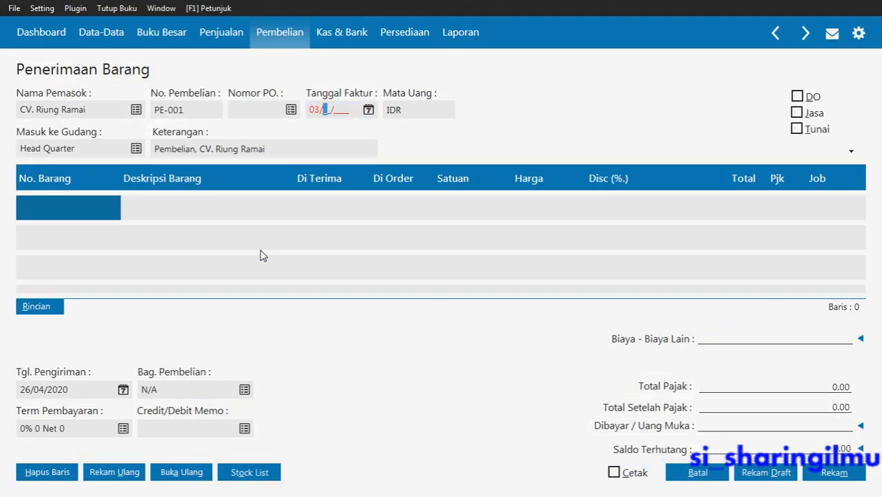
text(01/2019)
key(Tab)
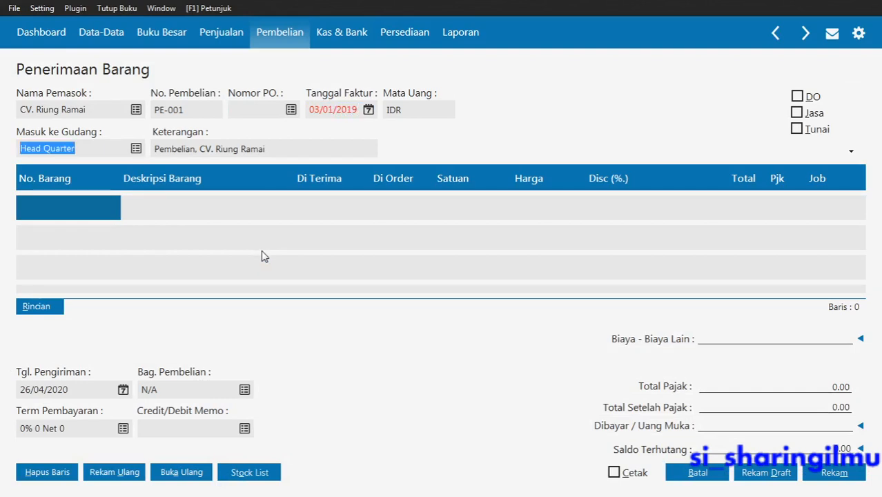
Add the Washing Machine (BA-06) as the first item line of purchase PE-001.
drag(310, 109, 330, 107)
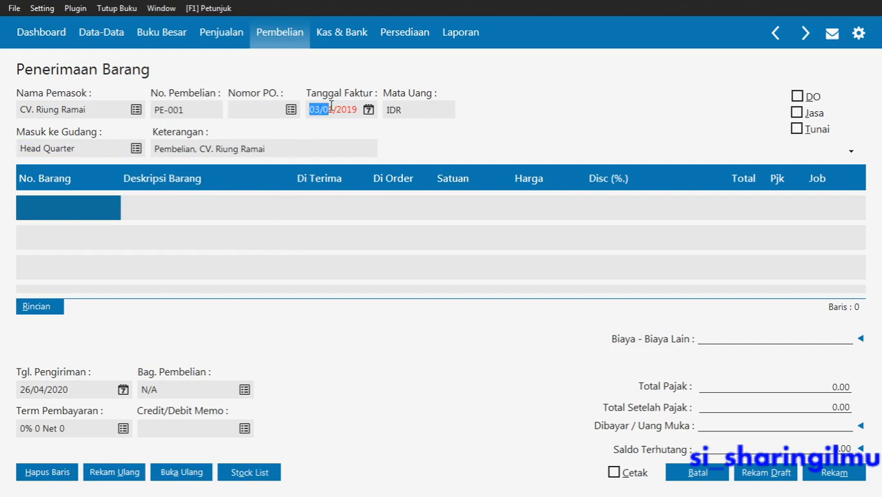
click(253, 150)
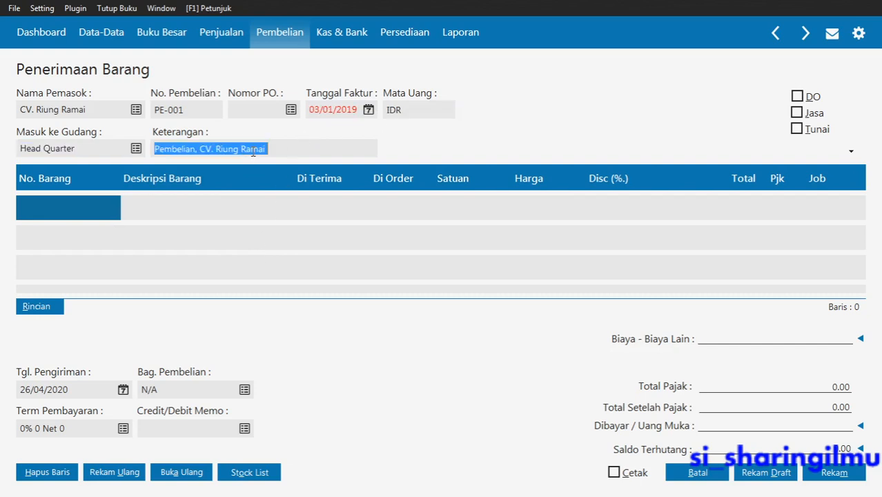
click(89, 219)
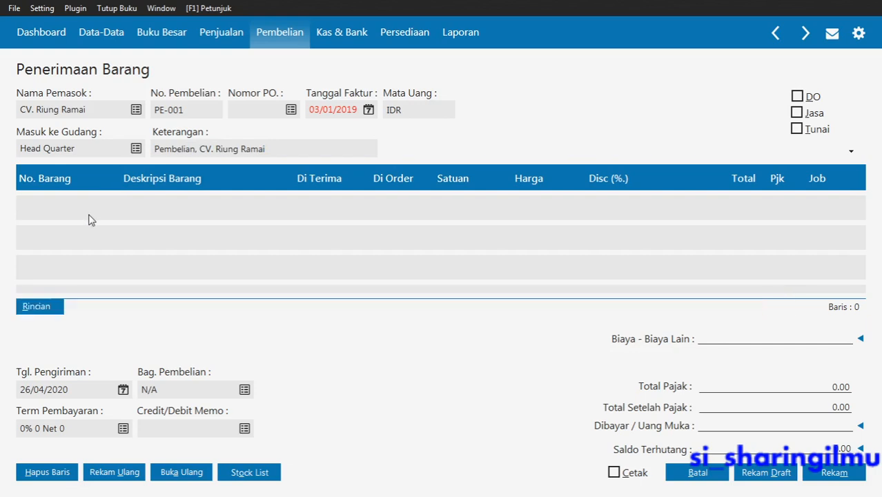
double_click(89, 215)
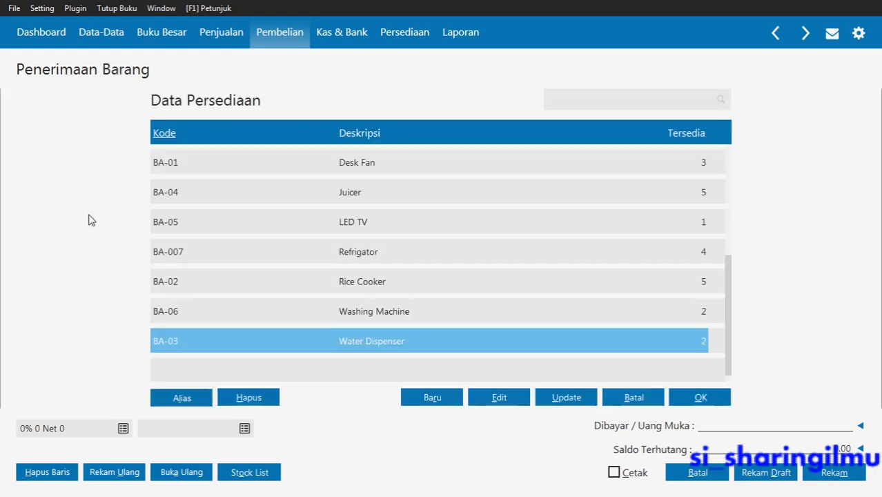
double_click(253, 312)
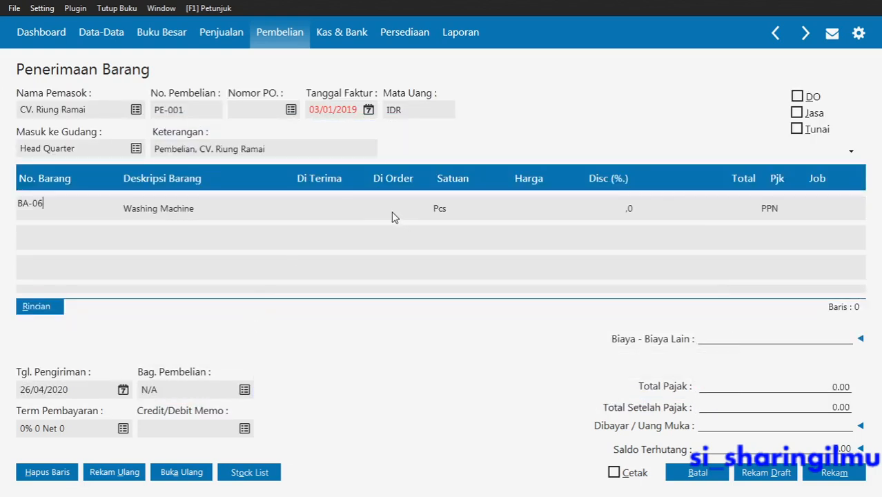
Set the Washing Machine's received quantity (Di Terima) to 6, as given in the module's Document 1.
click(329, 208)
key(alt+Tab)
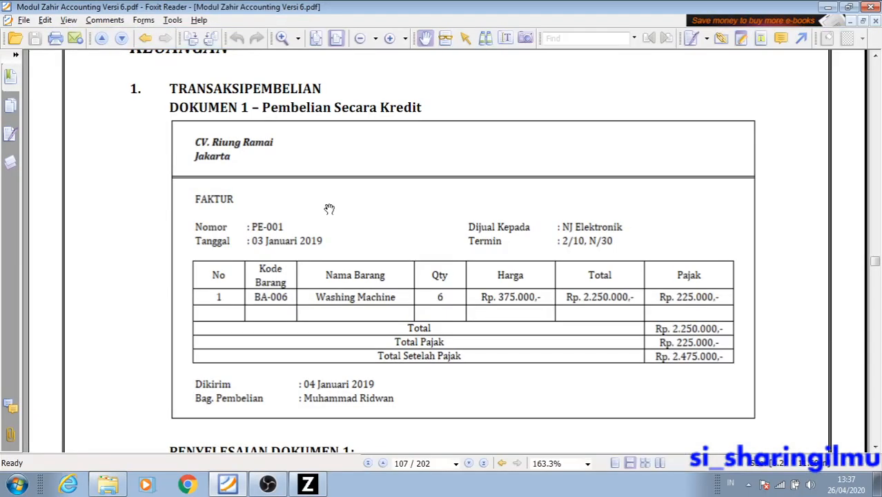
key(alt+Tab)
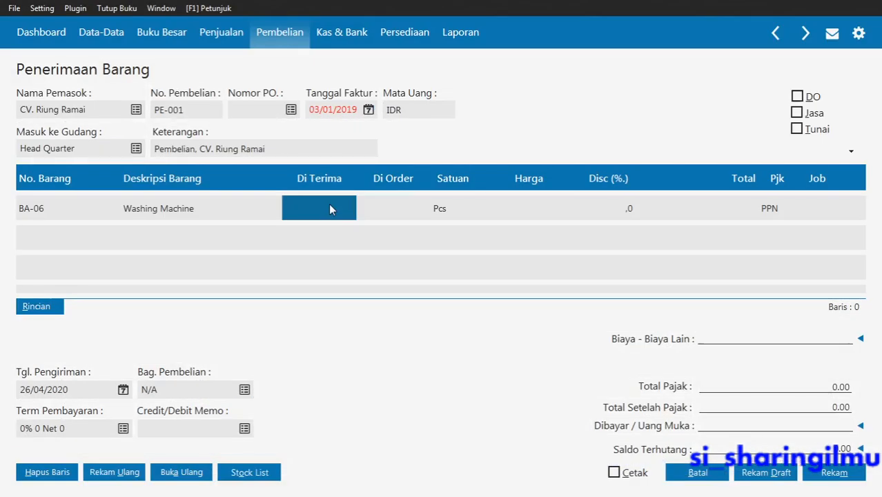
click(330, 207)
text(6)
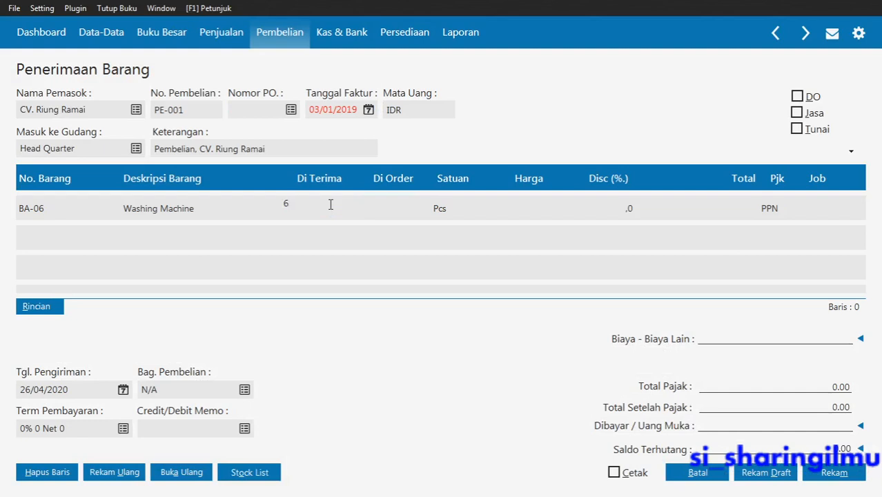
key(Return)
key(Return)
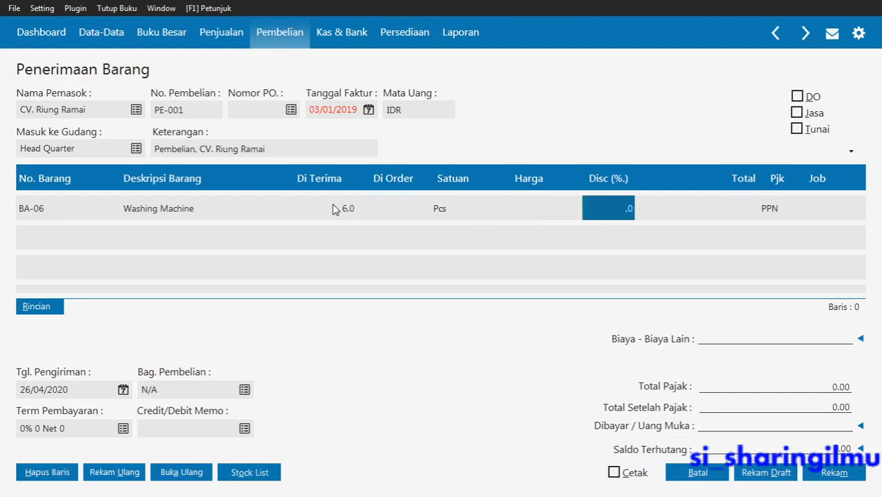
Set the Washing Machine's unit price (Harga) to 375000, as given in Document 1.
key(alt+Tab)
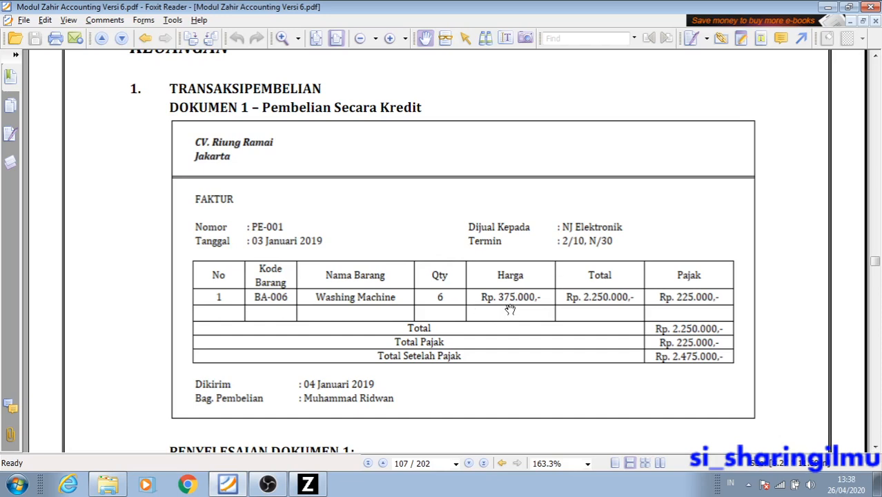
key(alt+Tab)
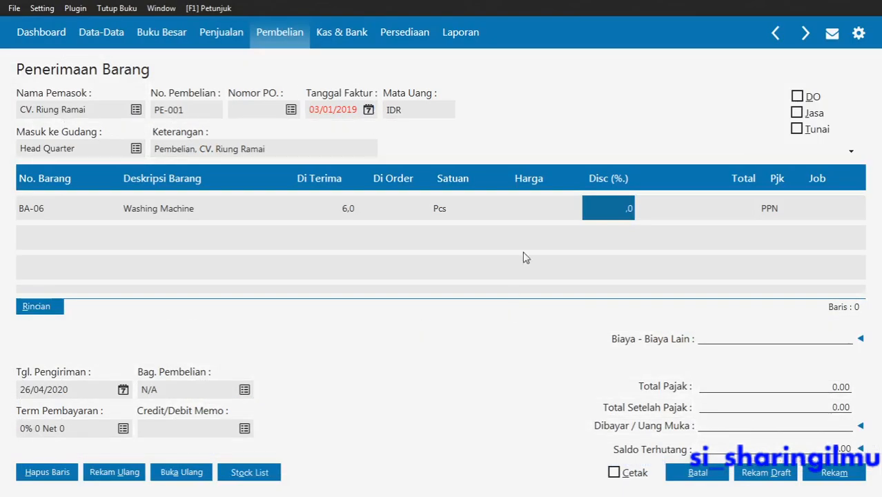
click(527, 204)
click(529, 208)
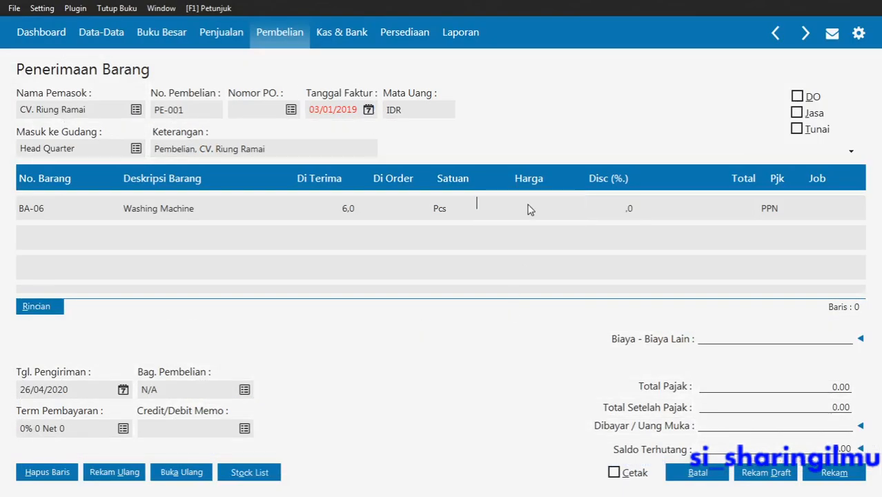
text(375000)
key(Return)
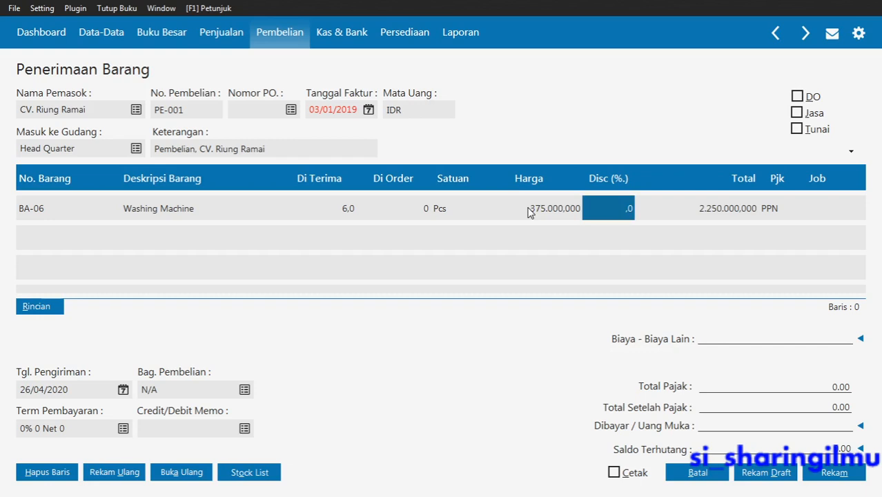
Set the purchase's delivery date (Tgl. Pengiriman) to 04/01/2019, as given in Document 1.
key(alt+Tab)
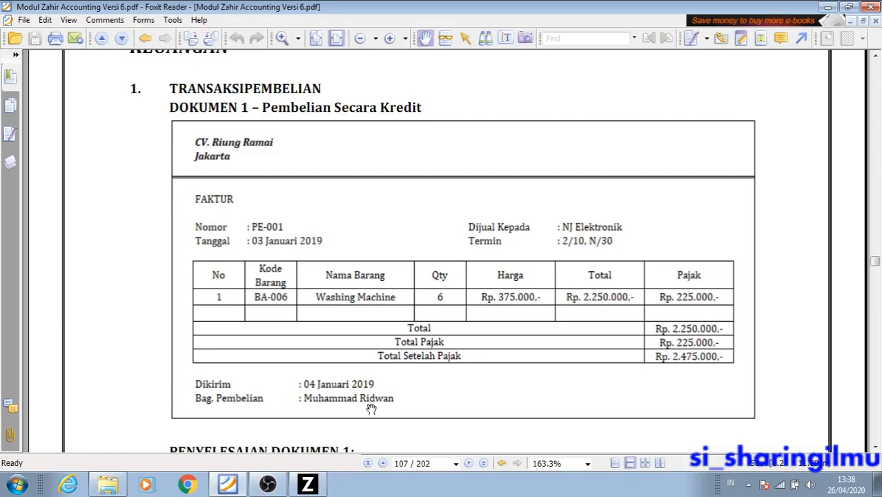
key(alt+Tab)
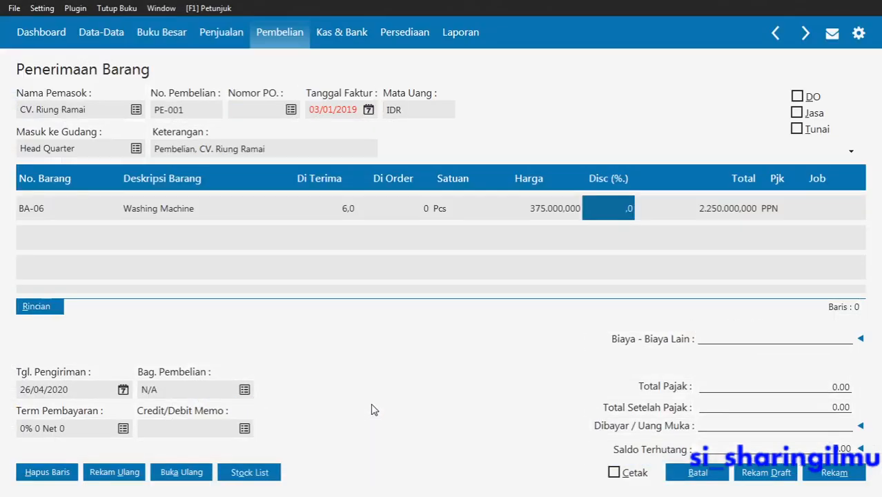
click(94, 389)
click(123, 390)
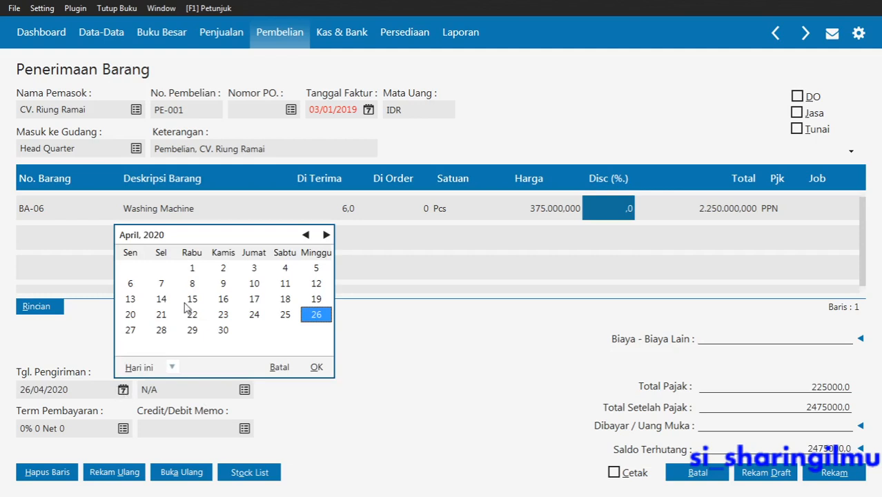
click(318, 367)
text(0)
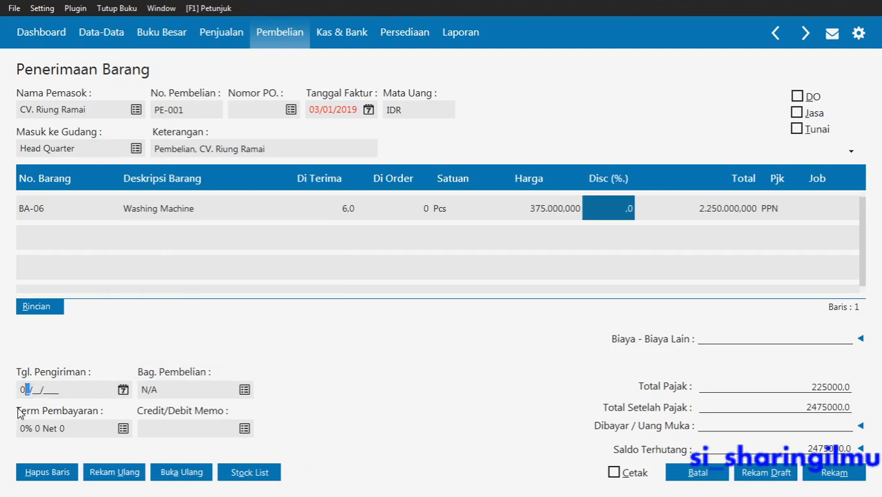
text(4/01/2019)
key(Tab)
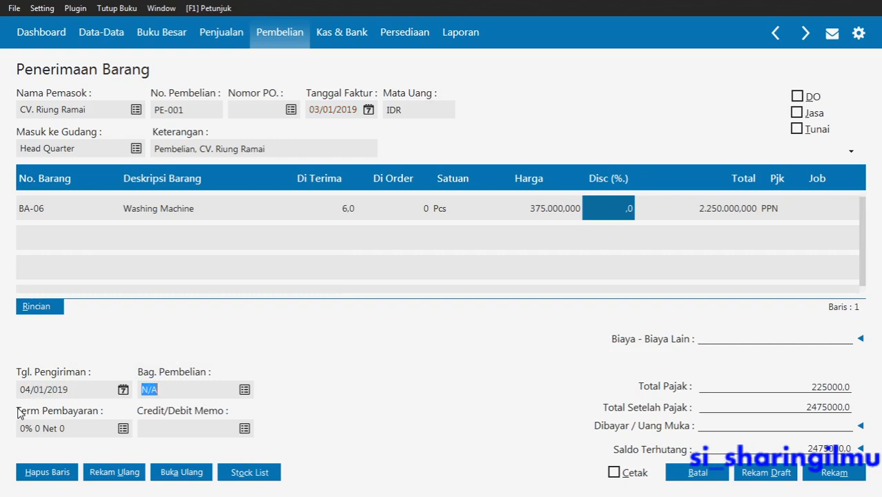
Assign the purchasing employee named in Document 1 as the purchase's Bag. Pembelian.
click(243, 391)
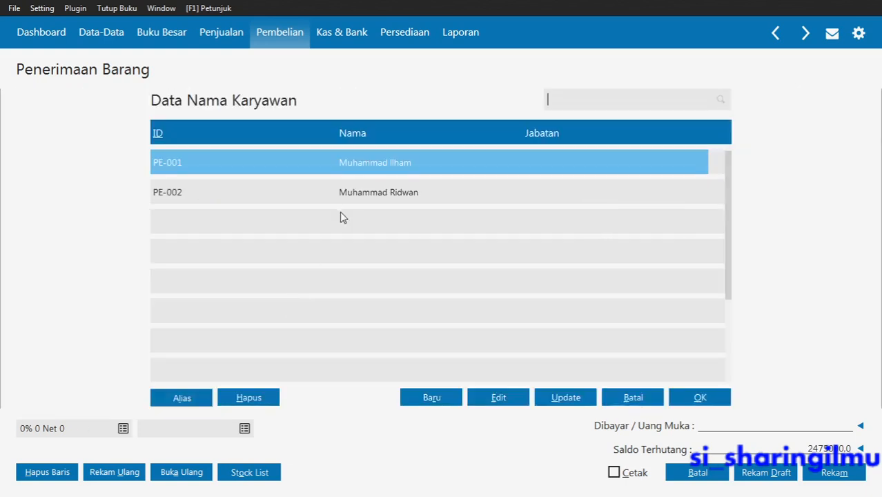
click(349, 197)
double_click(348, 197)
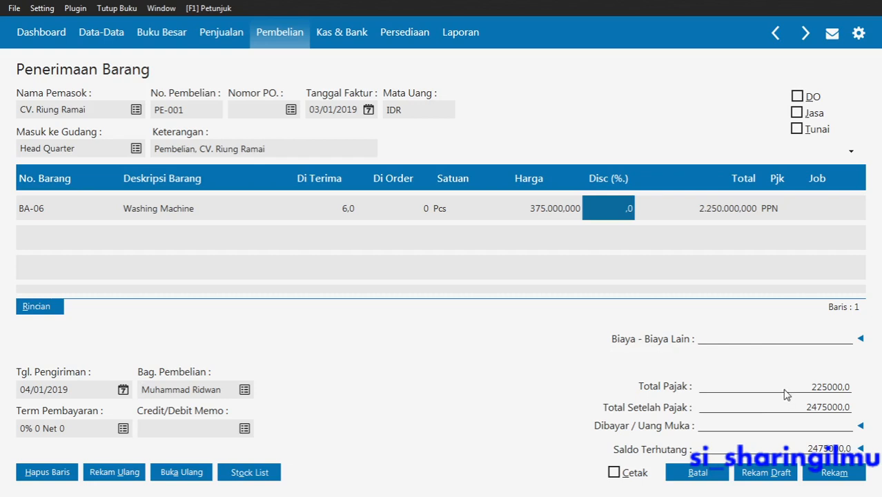
key(F1)
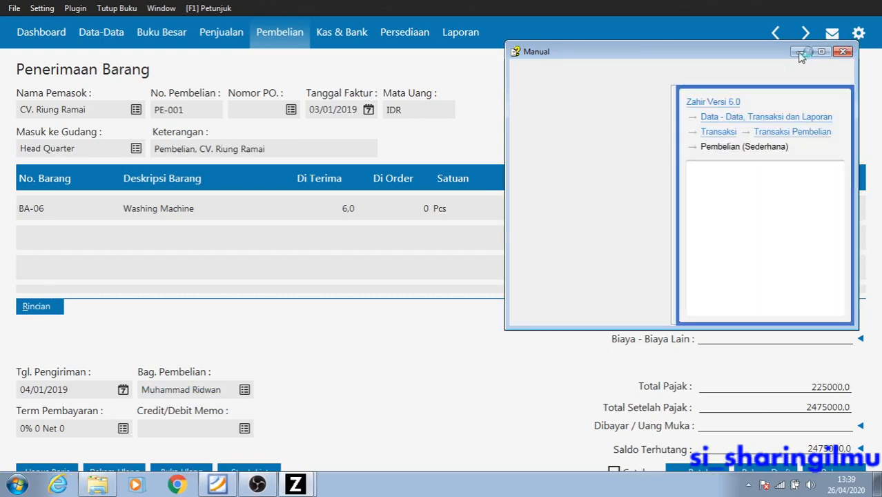
click(800, 53)
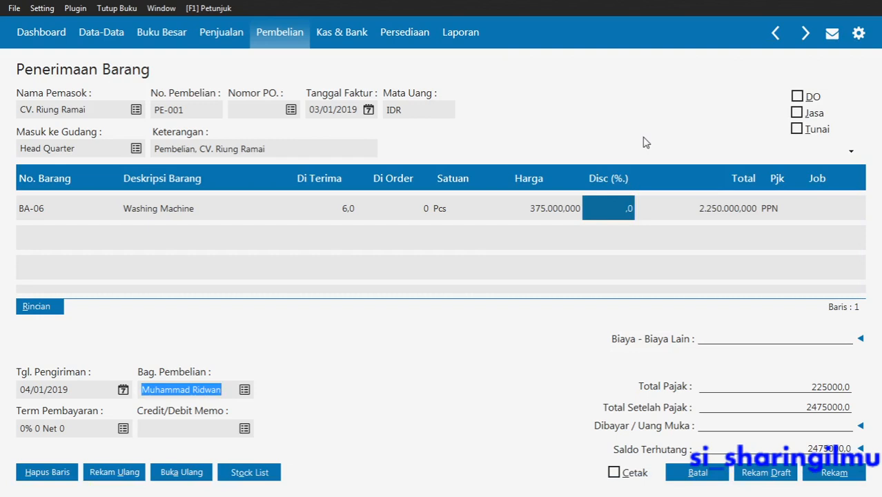
key(alt)
Set the payment terms (Term Pembayaran) to 2 discount days, 10 due days and a 30% early discount.
click(123, 428)
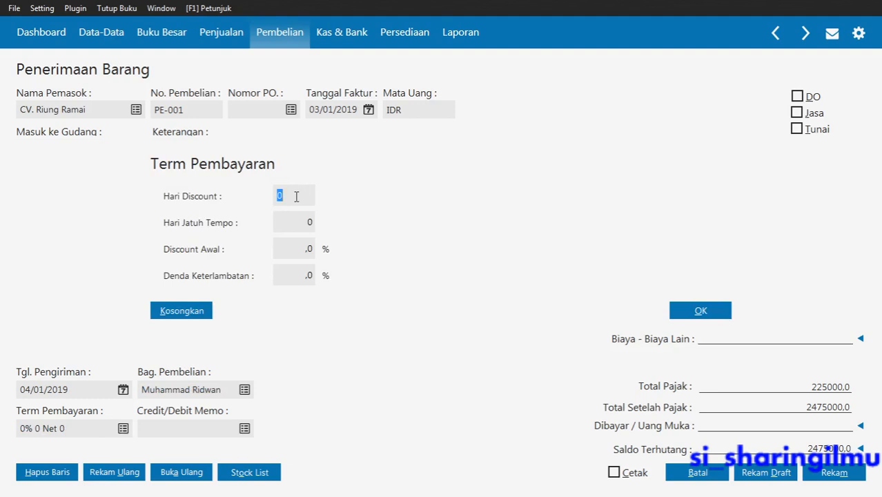
text(2)
key(Tab)
text(10)
key(Tab)
text(30)
key(Tab)
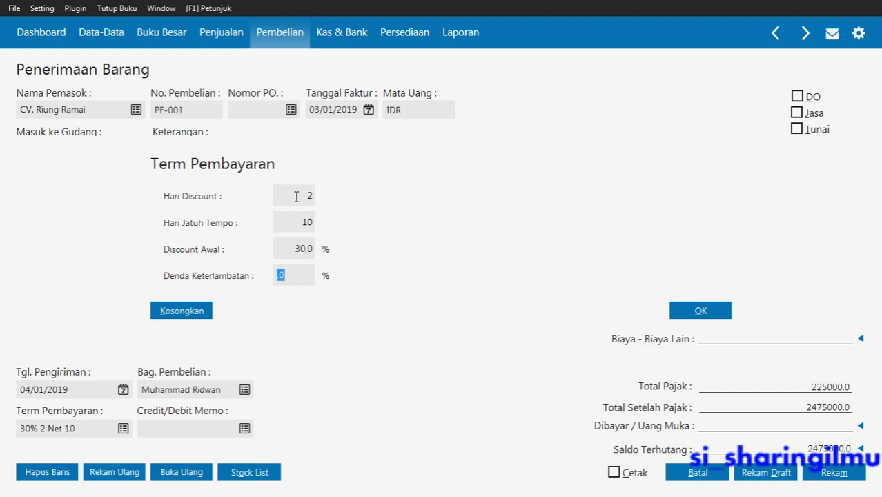
click(691, 314)
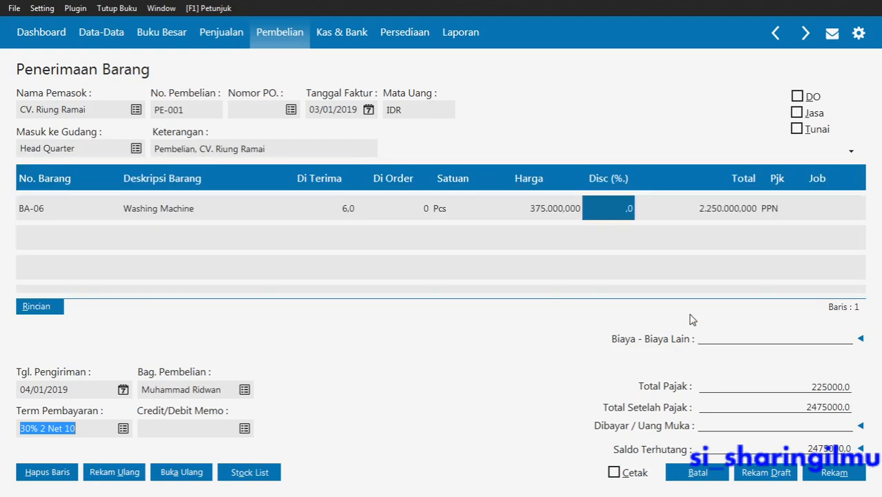
Change the payment terms to 30 discount days and a 2% early discount, checking against the module's solution.
click(123, 429)
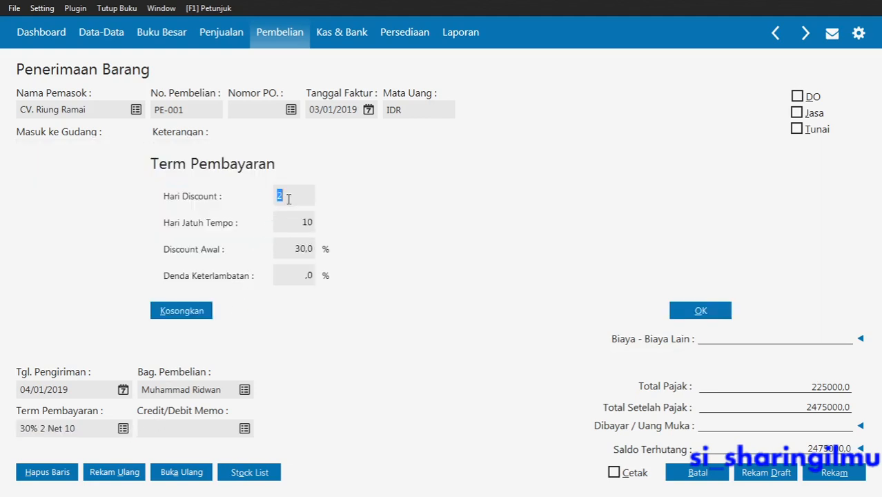
text(30)
key(Tab)
key(Tab)
text(2)
click(297, 274)
key(alt+Tab)
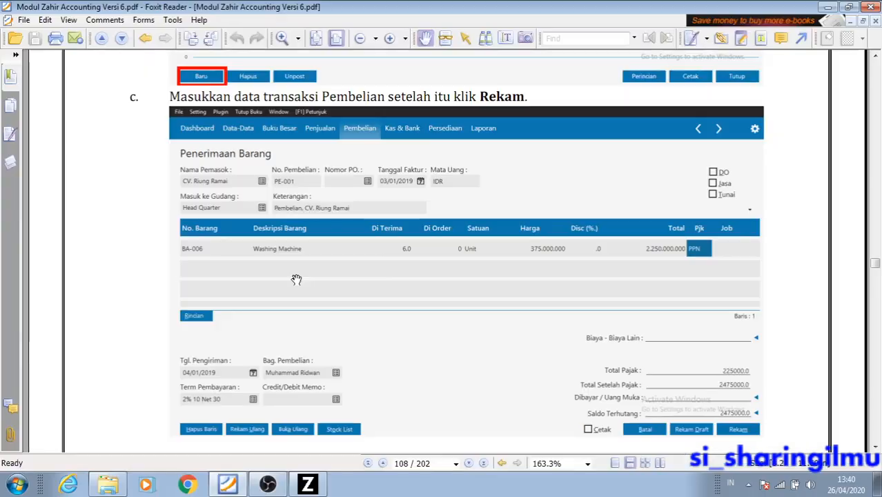
key(alt+Tab)
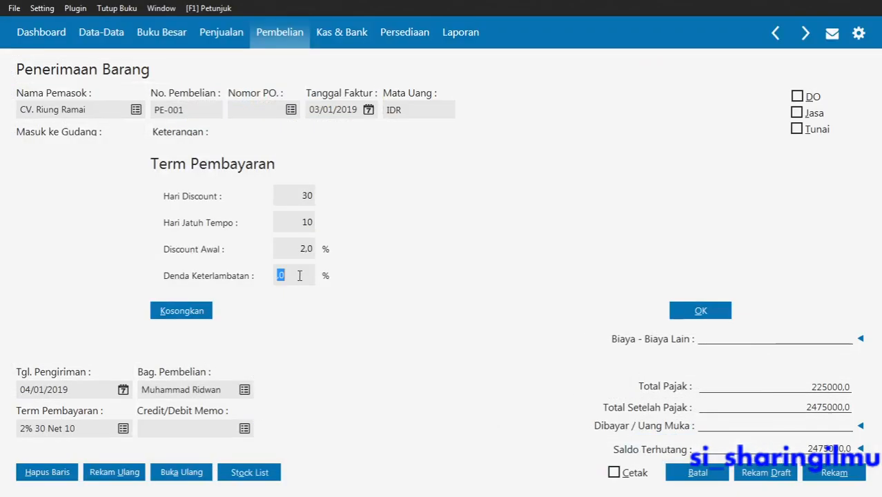
click(677, 312)
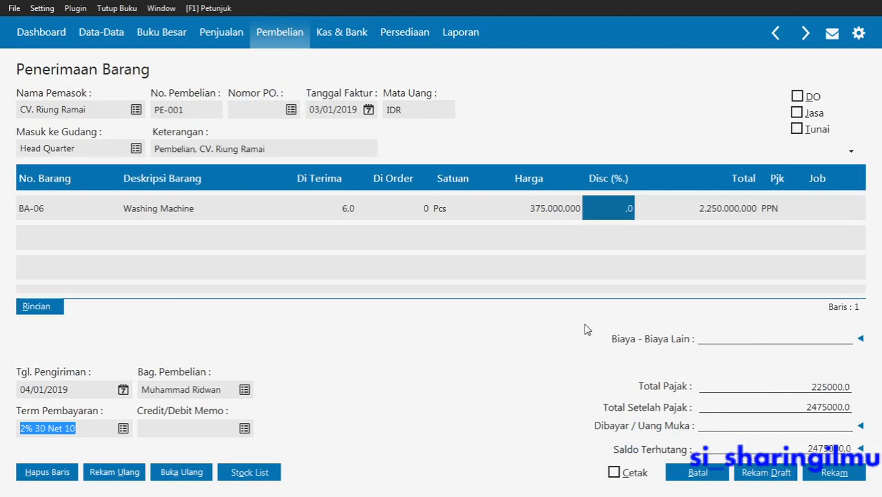
Check the purchase's payment terms (Term Pembayaran) against the Termin line of Document 1 in the training module.
click(87, 430)
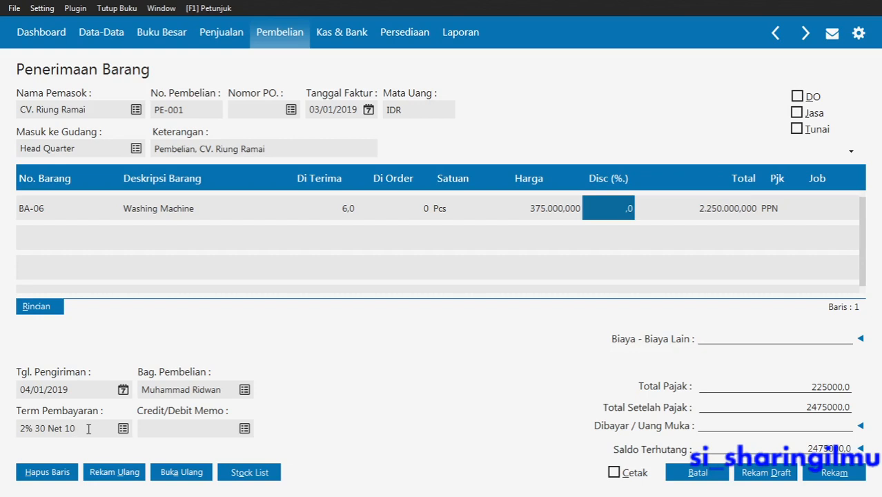
key(alt+Tab)
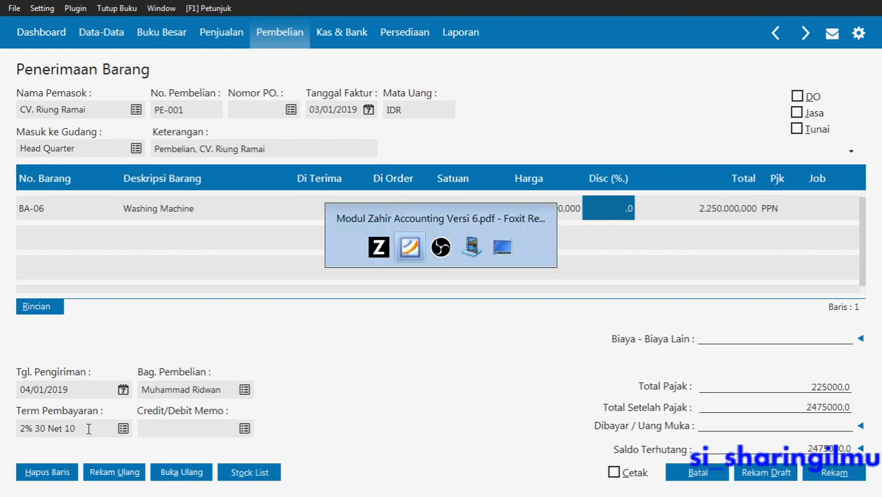
key(alt+Tab)
key(alt+Tab)
key(alt+Tab)
key(alt+Tab)
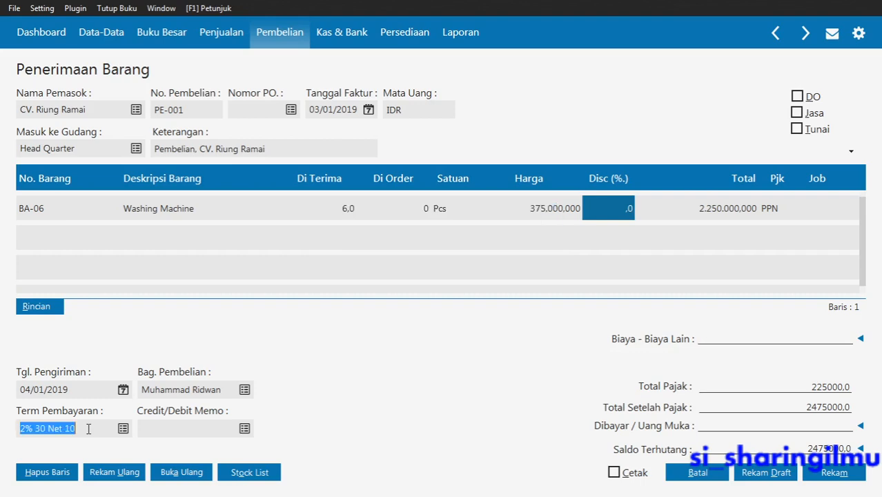
key(alt+Tab)
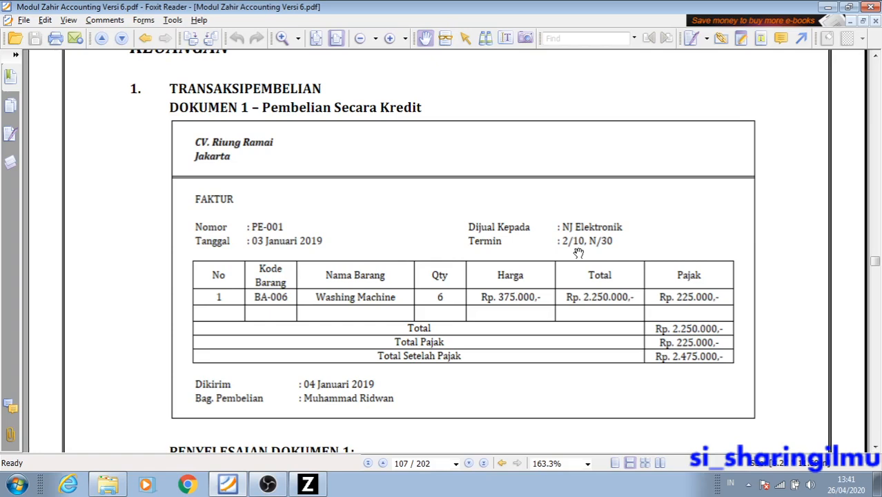
key(alt+Tab)
key(alt+Tab)
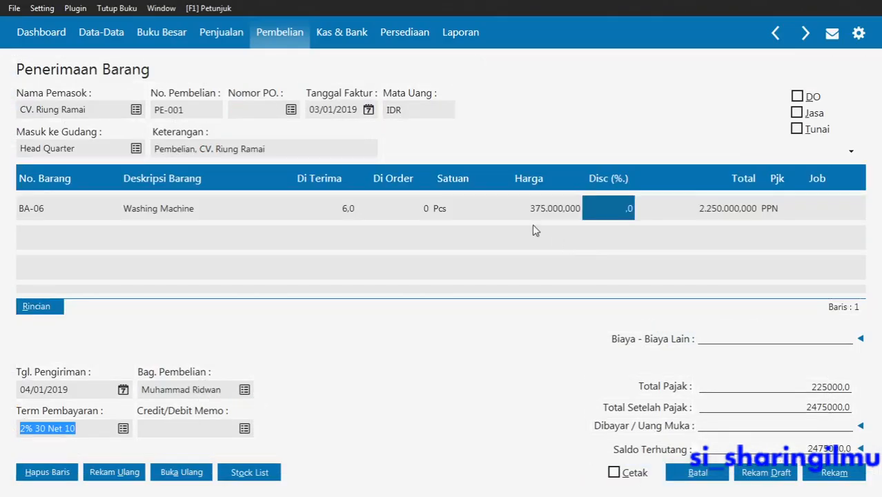
Set the purchase's payment terms to 2 discount days and a 30% early discount.
click(123, 429)
click(122, 430)
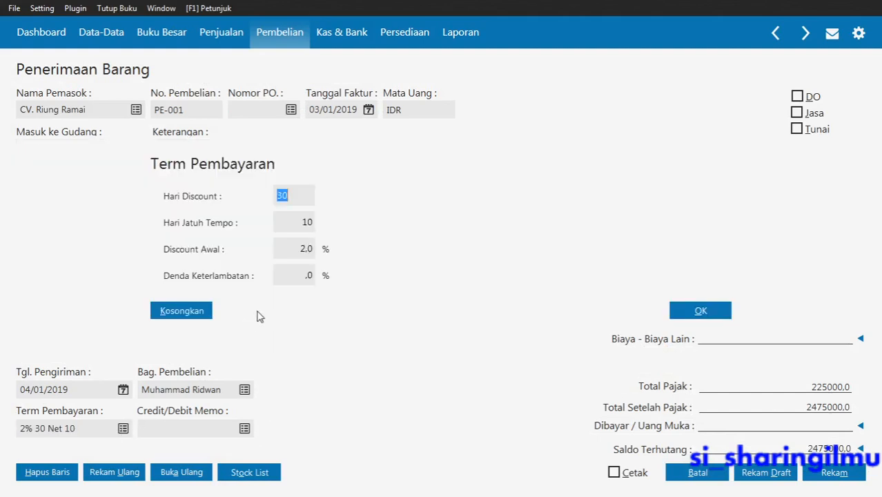
text(2)
key(Tab)
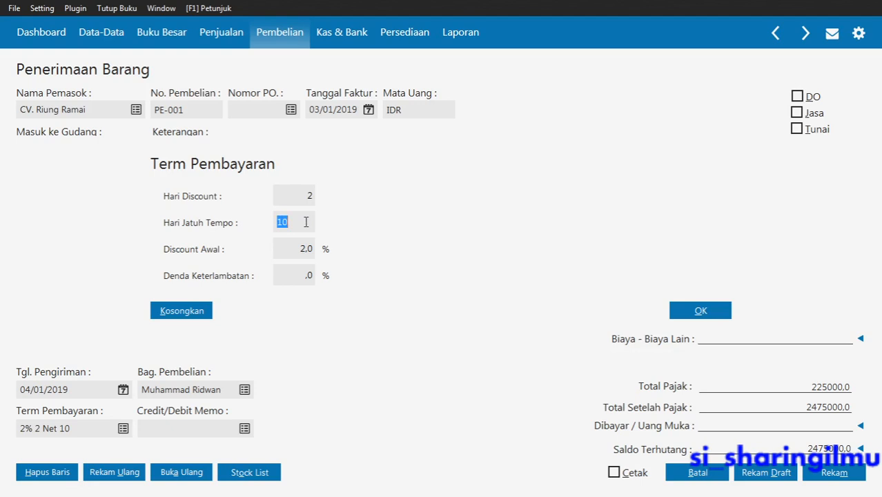
click(308, 248)
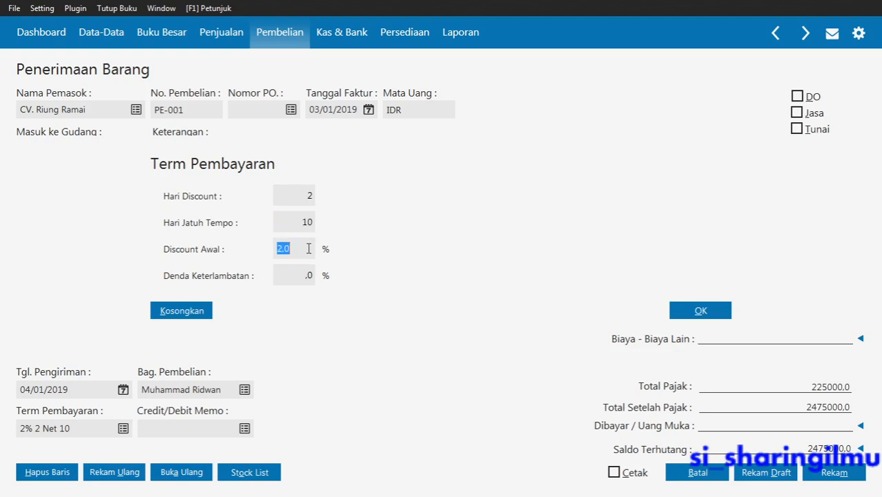
text(30)
click(677, 310)
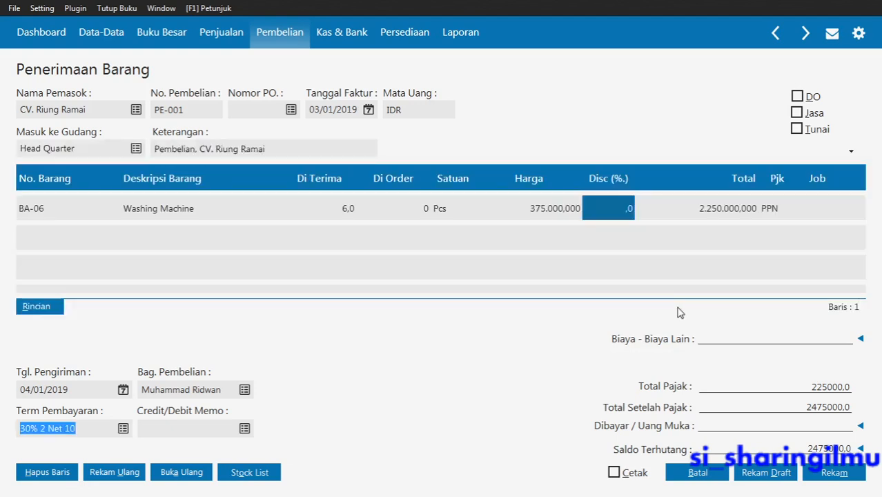
Set the purchase's payment terms to 10 discount days, 30 due days and a 2% early discount.
click(124, 430)
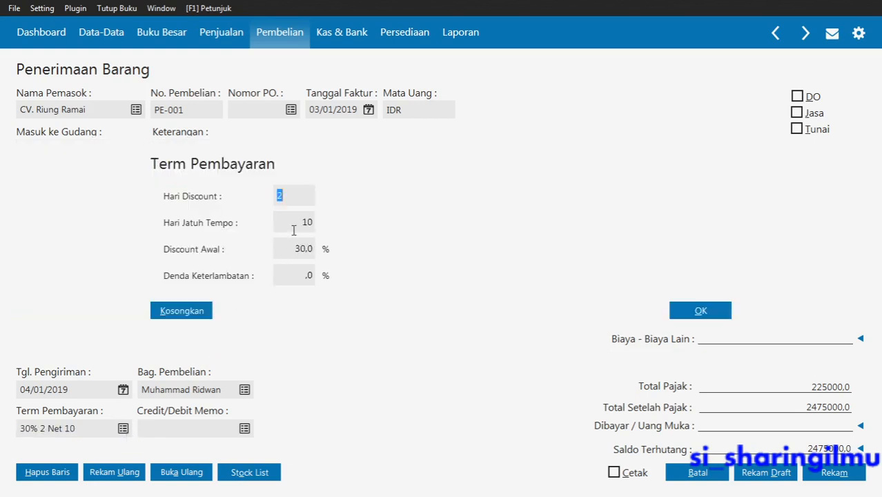
text(10)
key(Tab)
text(30)
key(Tab)
text(2)
click(312, 197)
click(309, 217)
drag(308, 219, 271, 221)
click(292, 249)
click(311, 253)
click(698, 311)
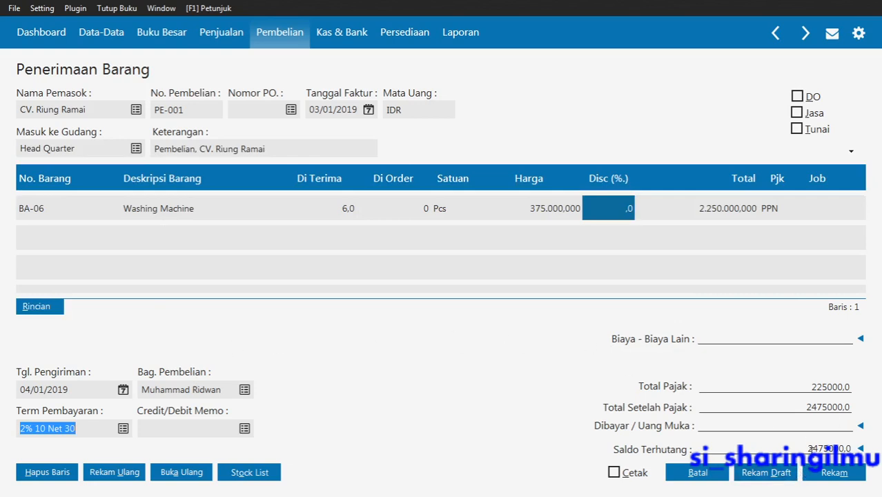
Compare the purchase with Document 1, record it, and leave the goods receipt (Penerimaan Barang) screens.
key(alt+Tab)
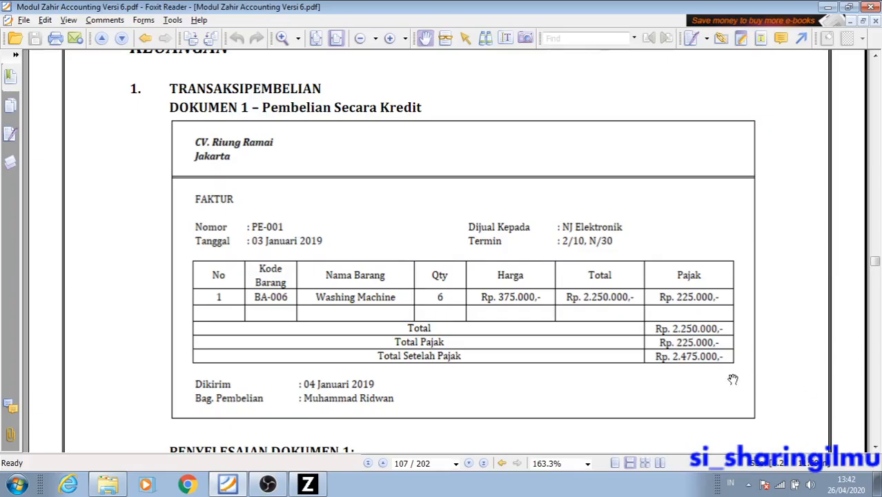
key(alt+Tab)
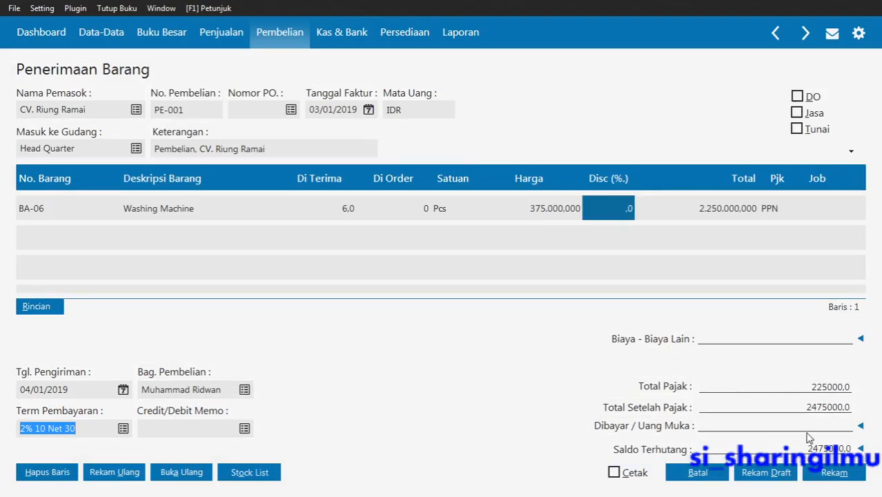
click(813, 473)
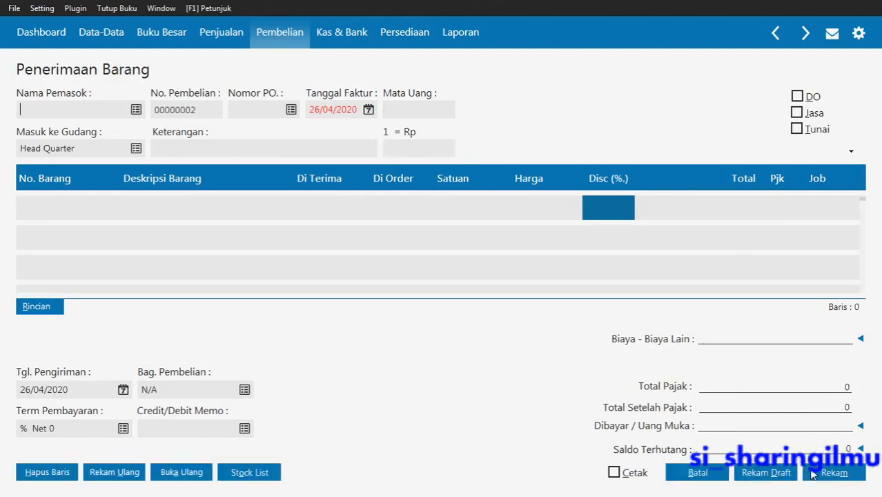
click(709, 479)
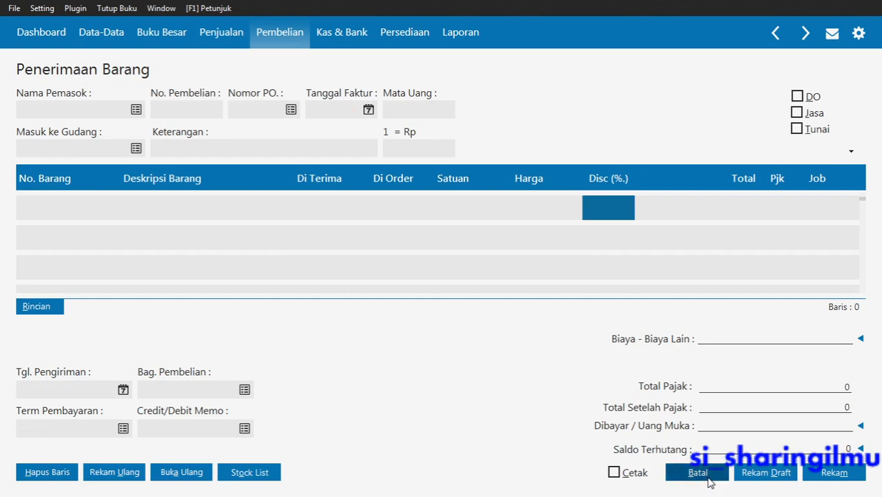
click(823, 477)
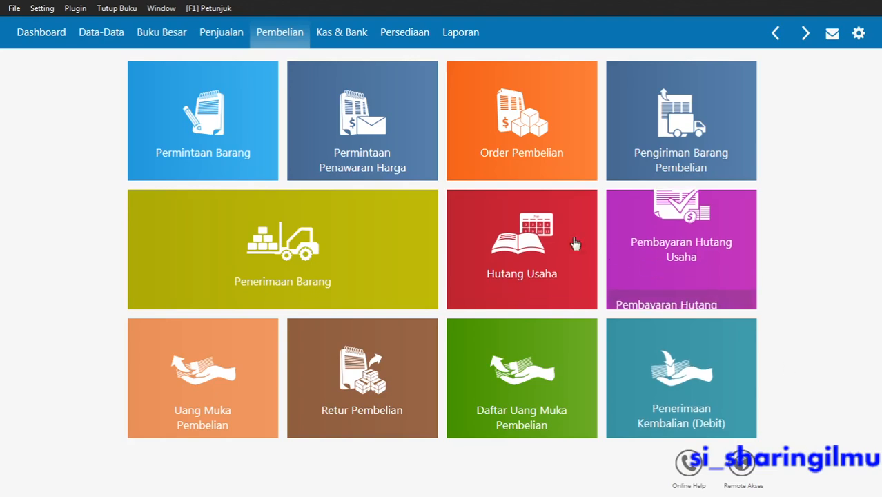
Open the sales invoice list (Invoice Penjualan) and bring up credit sale Document 4 in the training module.
click(236, 38)
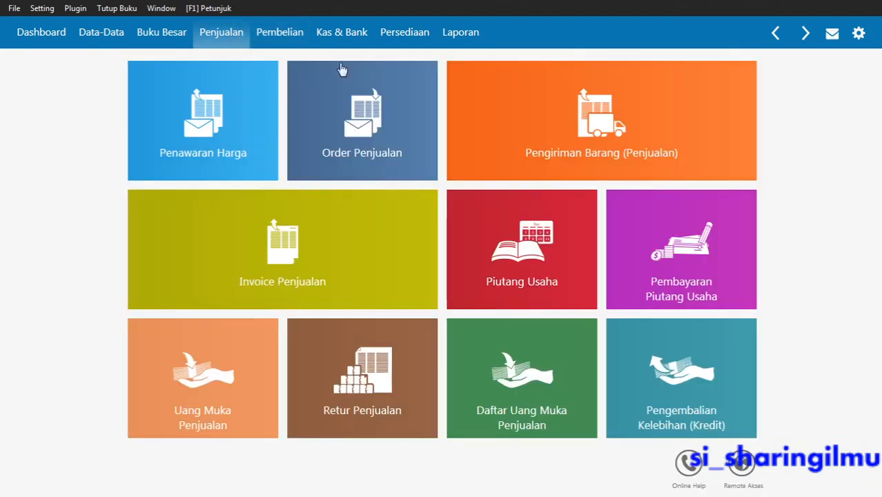
mouse_move(408, 95)
mouse_move(584, 92)
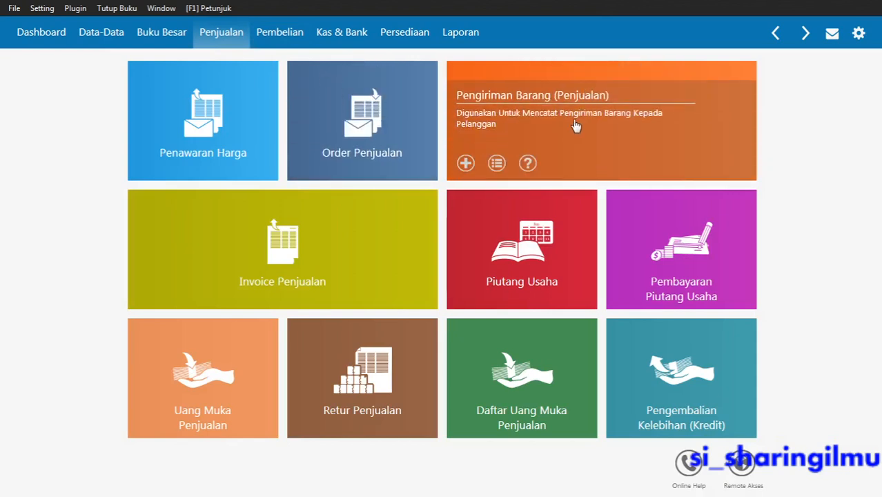
mouse_move(309, 256)
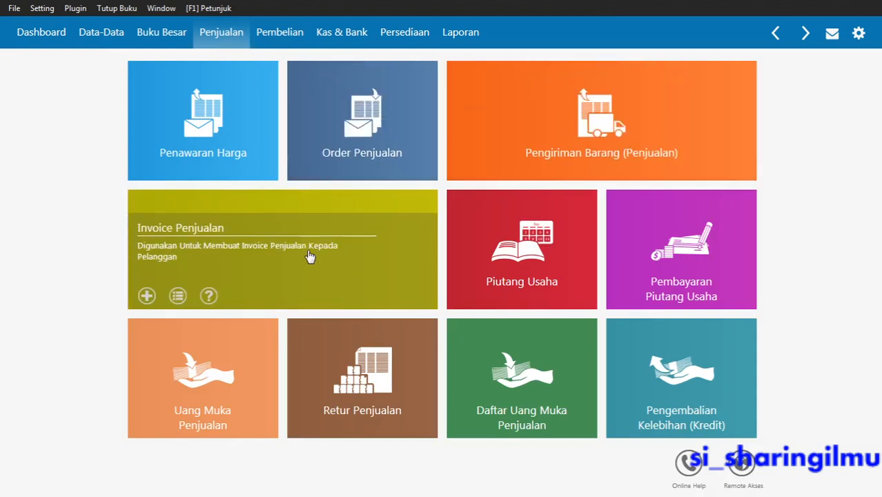
click(368, 219)
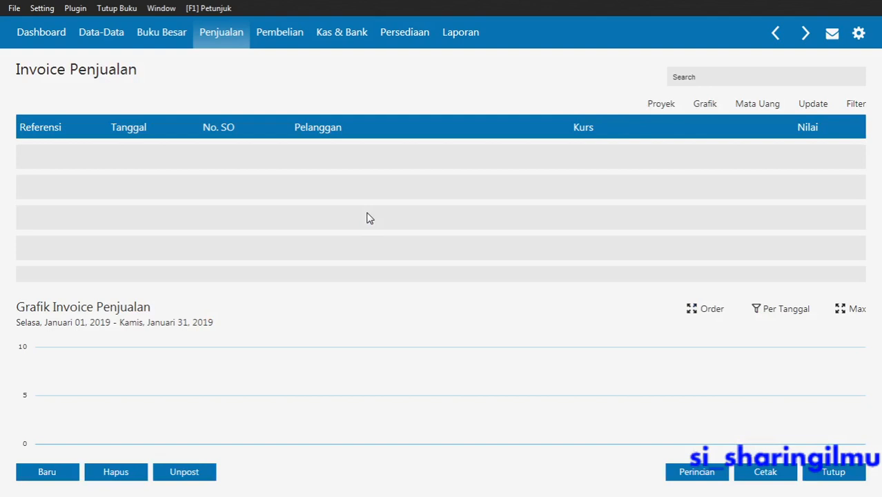
key(alt+Tab)
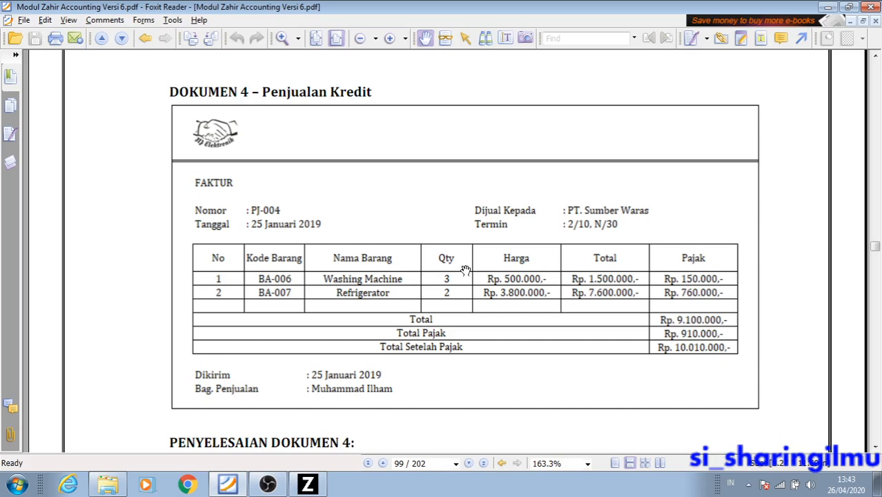
Switch from the PDF to Zahir Accounting, start a new sales invoice and choose PT. Sumber Waras as the customer.
key(alt+Tab)
key(alt+Tab)
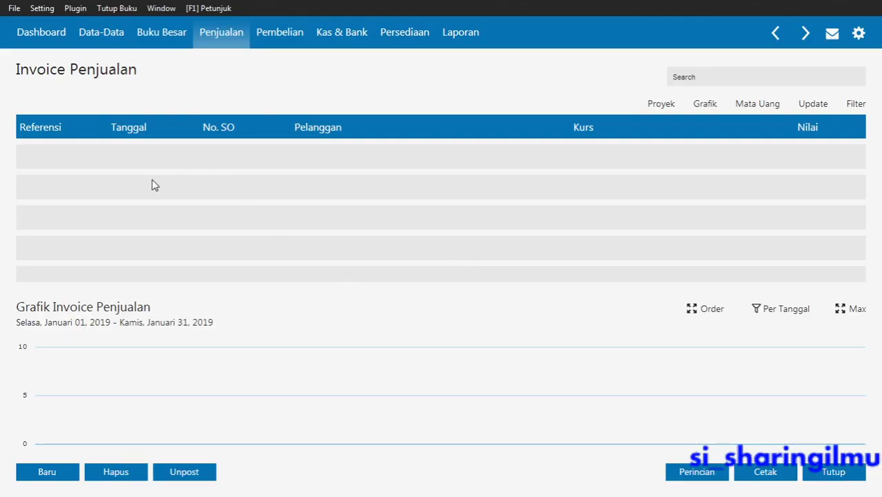
click(38, 471)
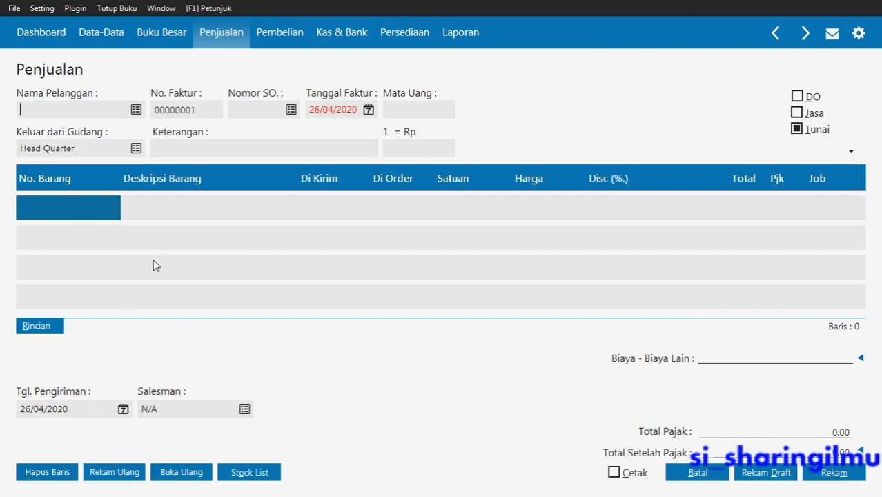
key(alt+Tab)
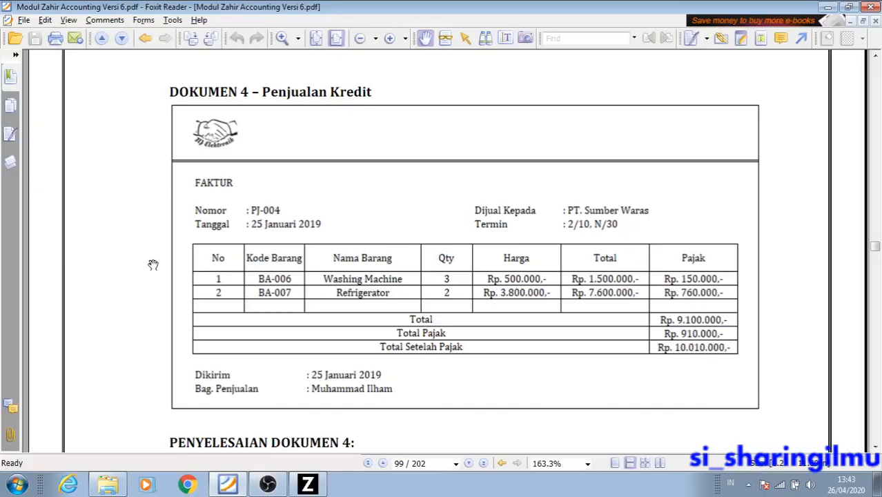
key(alt+Tab)
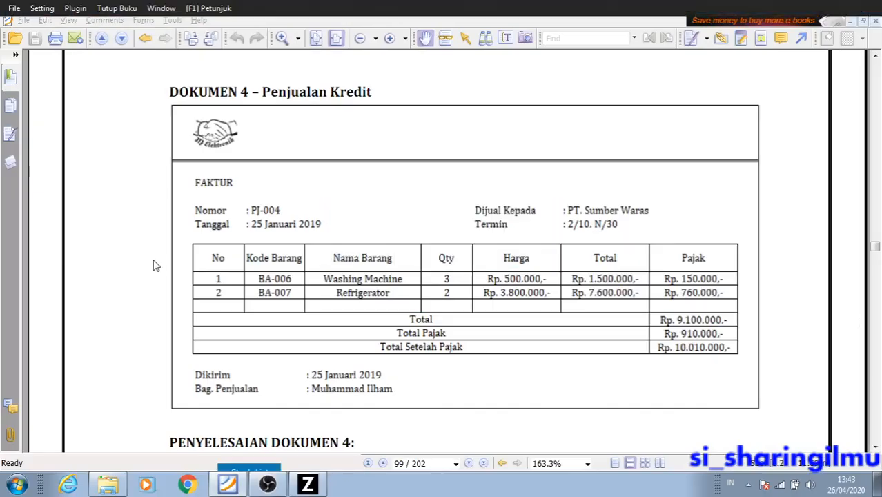
click(137, 110)
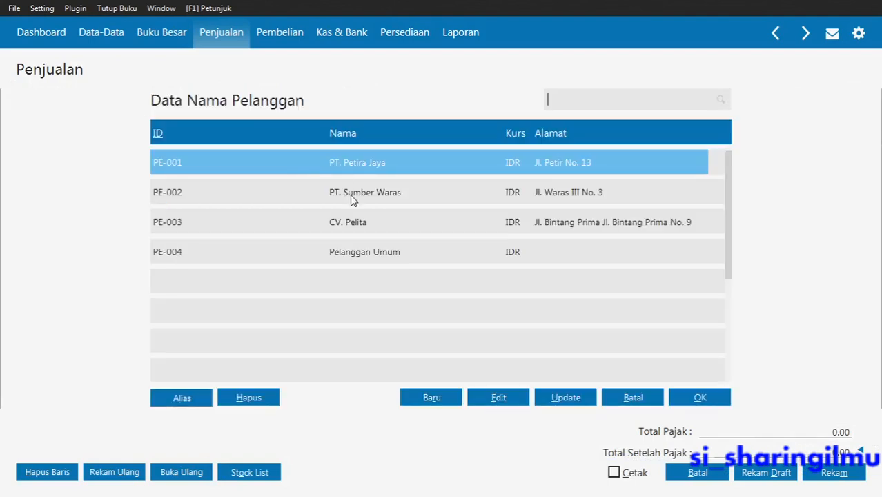
double_click(352, 199)
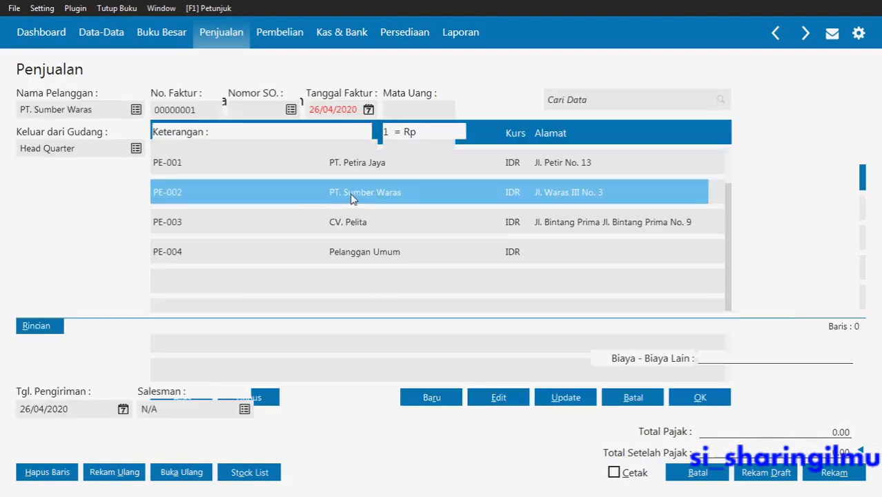
Set the invoice number to PJ-004, as given in Dokumen 4 of the PDF, and the invoice date to 25/01/2019.
click(202, 110)
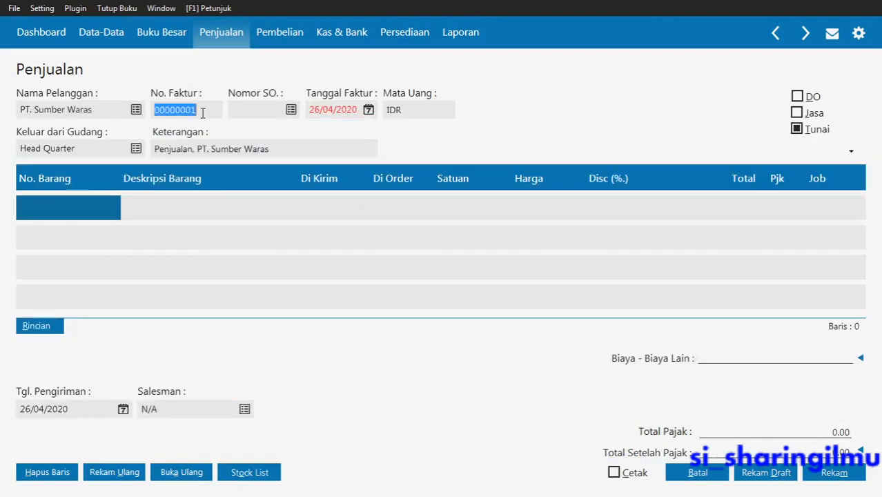
key(alt+Tab)
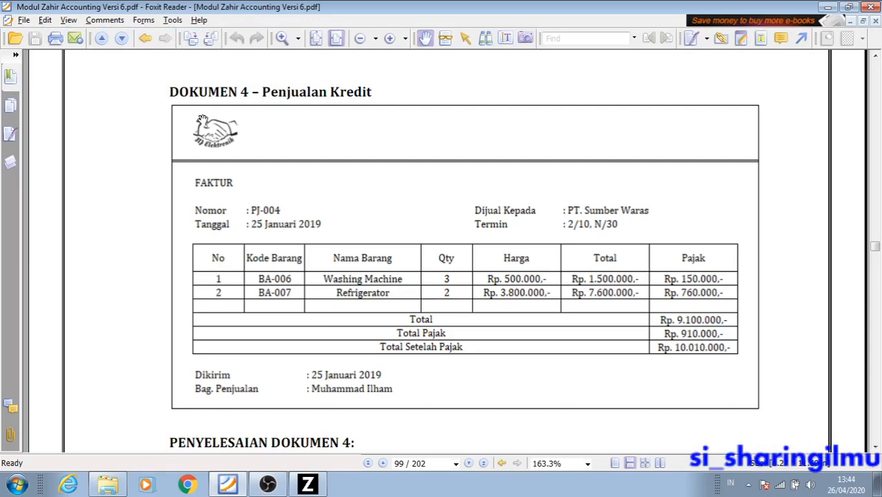
key(alt+Tab)
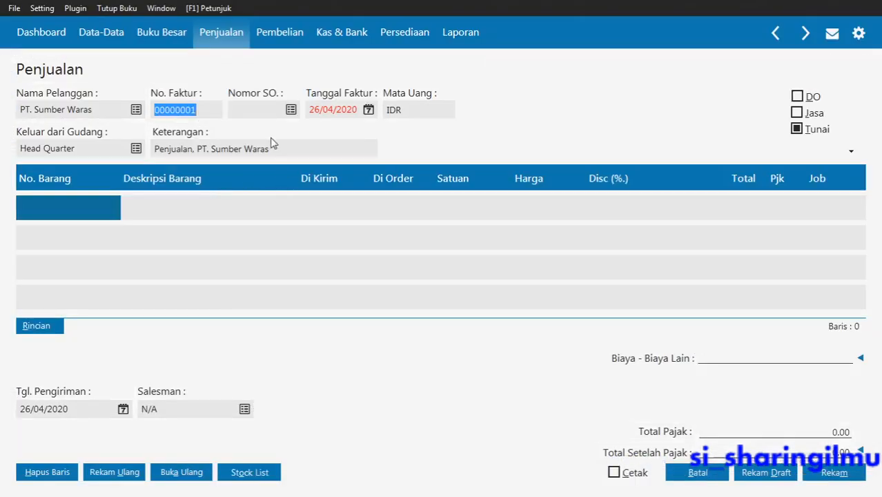
text(P)
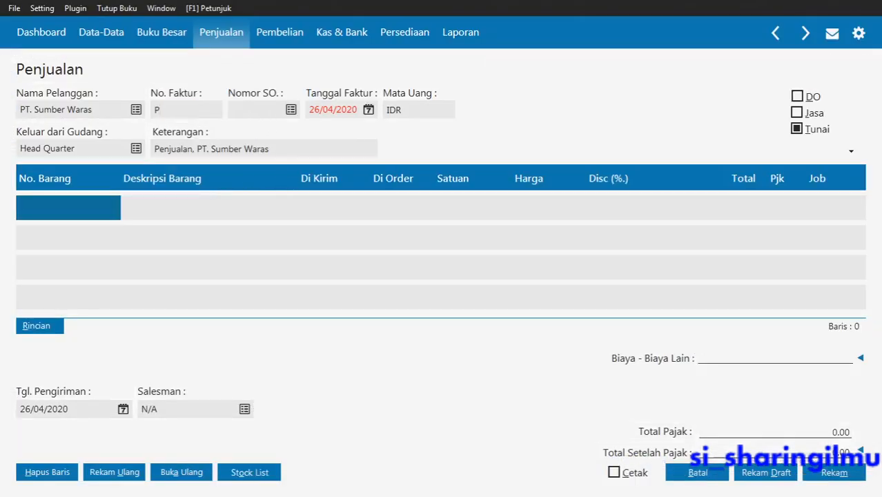
text(J-004)
key(Tab)
key(Tab)
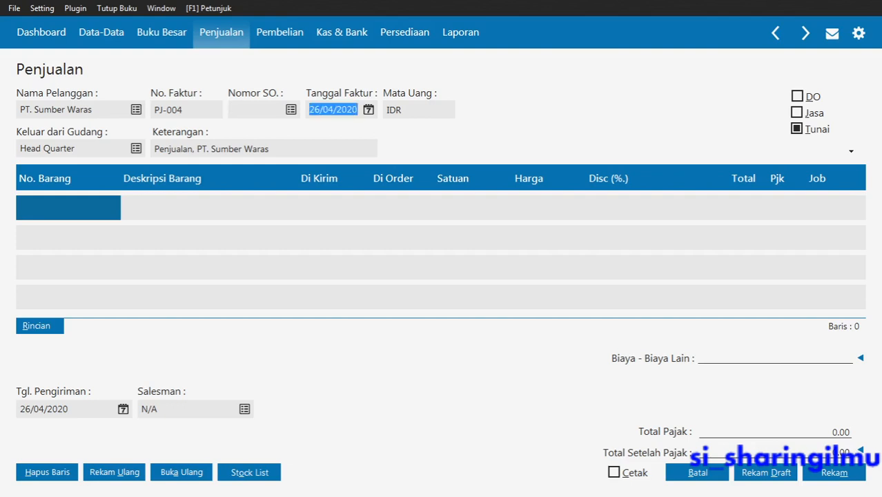
text(25/01/2019)
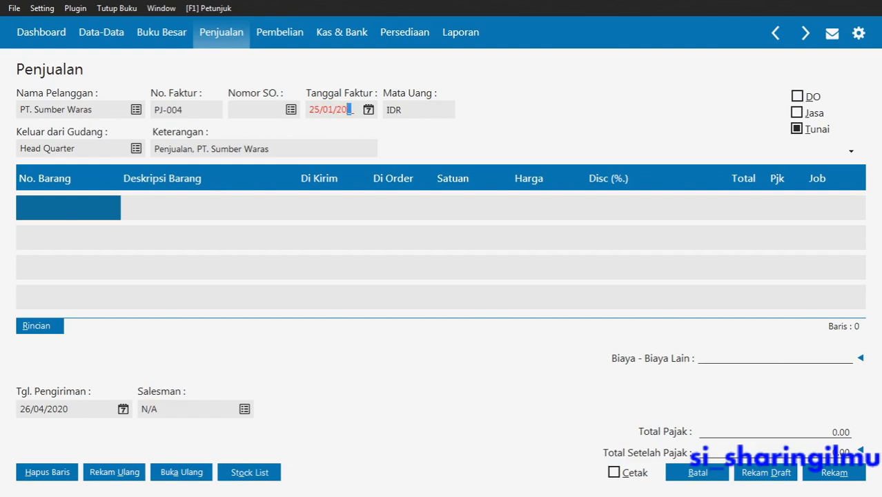
key(Tab)
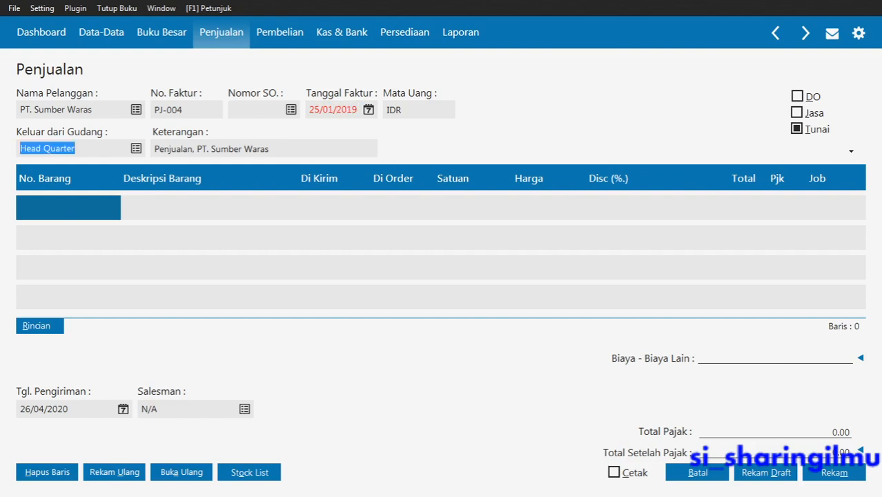
Change the invoice description to "Penjualan Kredit, PT. Sumber Waras".
click(223, 146)
click(193, 151)
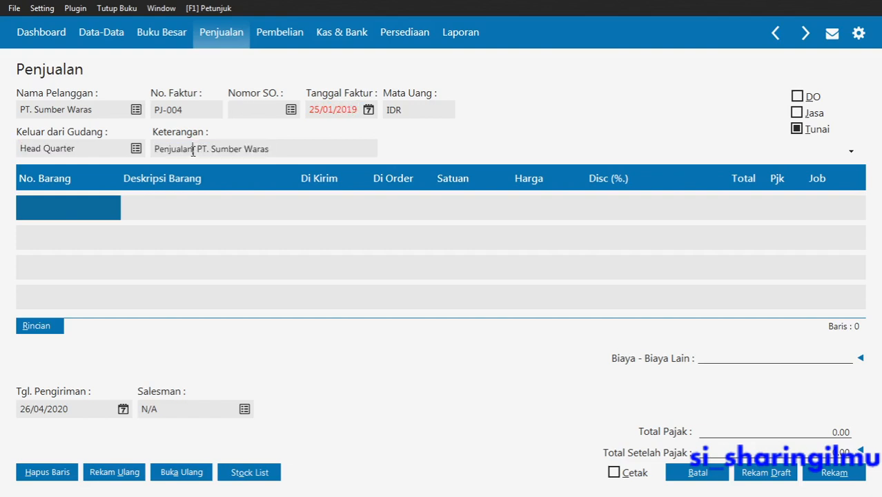
key(Delete)
text(k,)
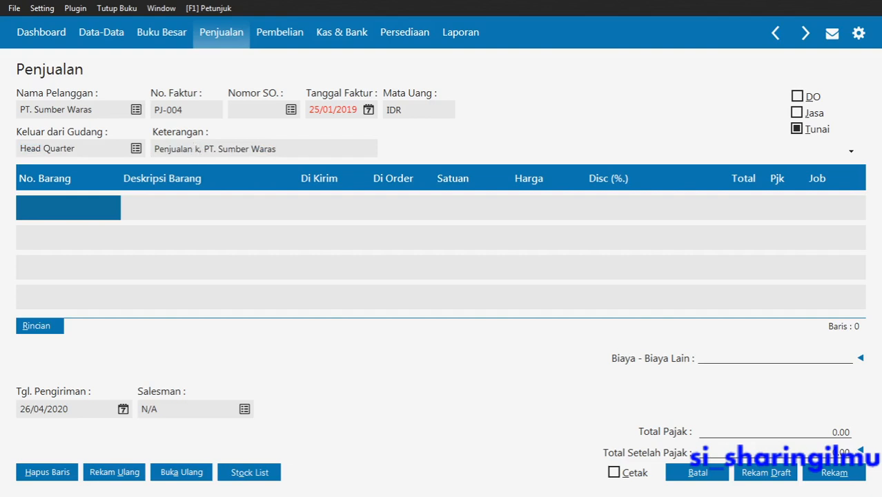
key(BackSpace)
text(Kr)
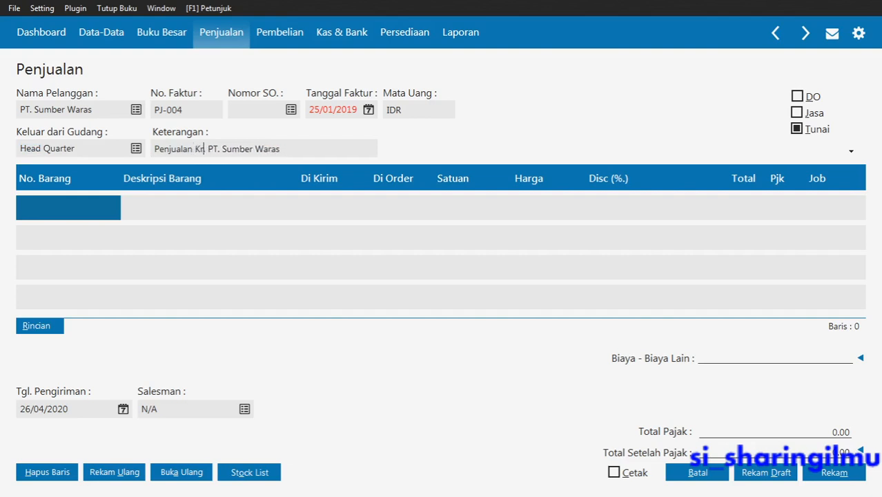
text(edit,)
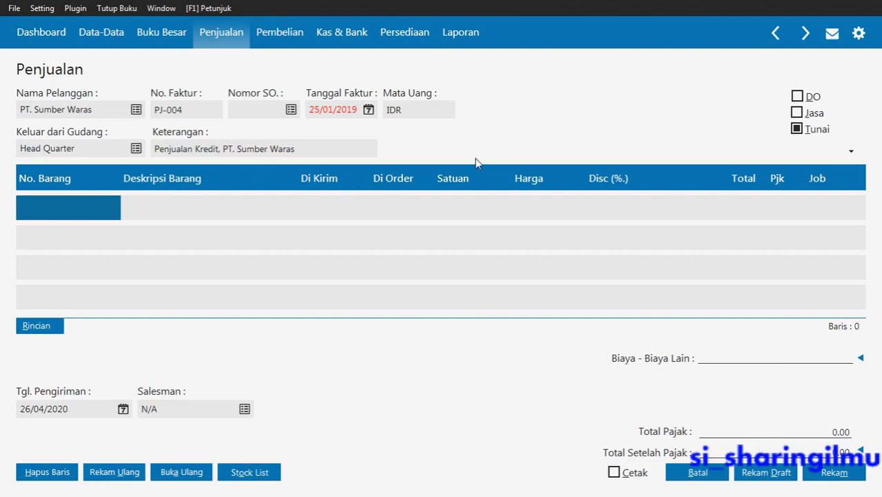
Turn off the Tunai option so the invoice is recorded as a credit sale.
click(797, 131)
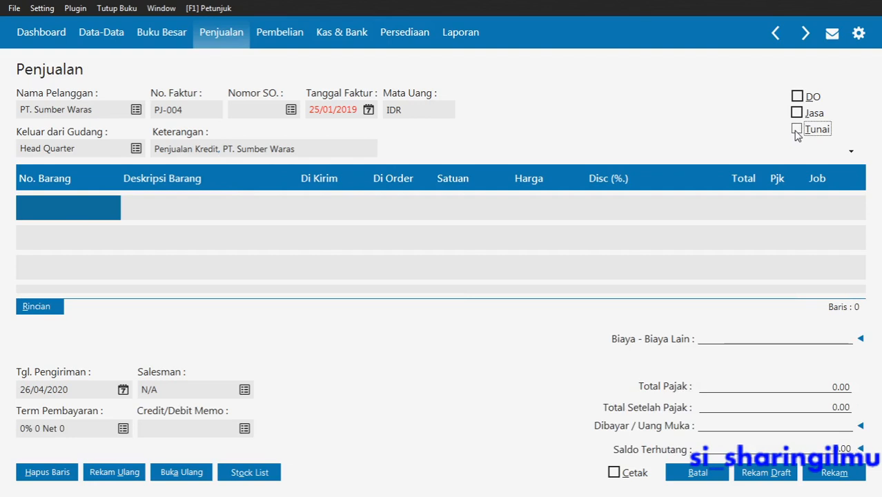
click(797, 130)
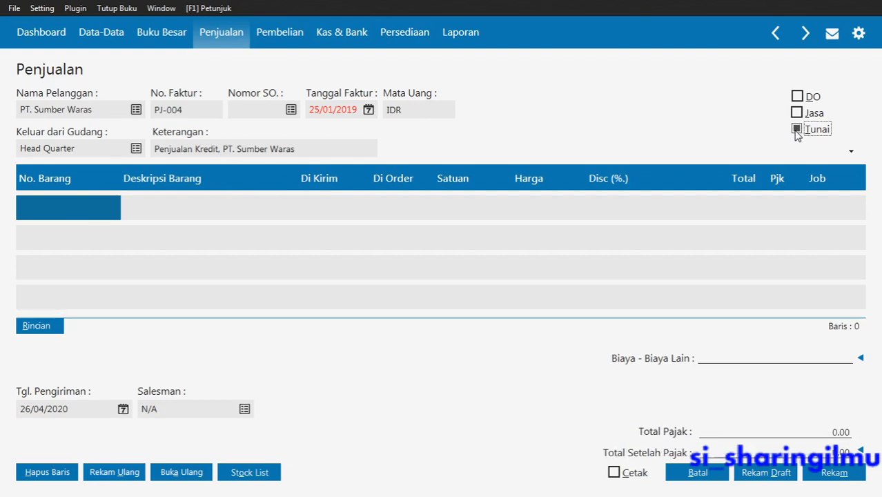
click(797, 133)
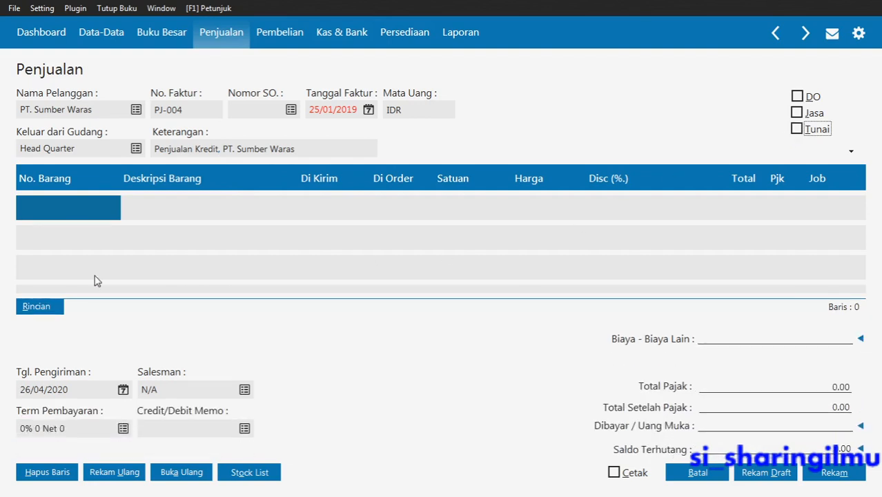
Add Washing Machine (BA-06) as the first item line with a delivered quantity of 3.
click(86, 216)
double_click(85, 218)
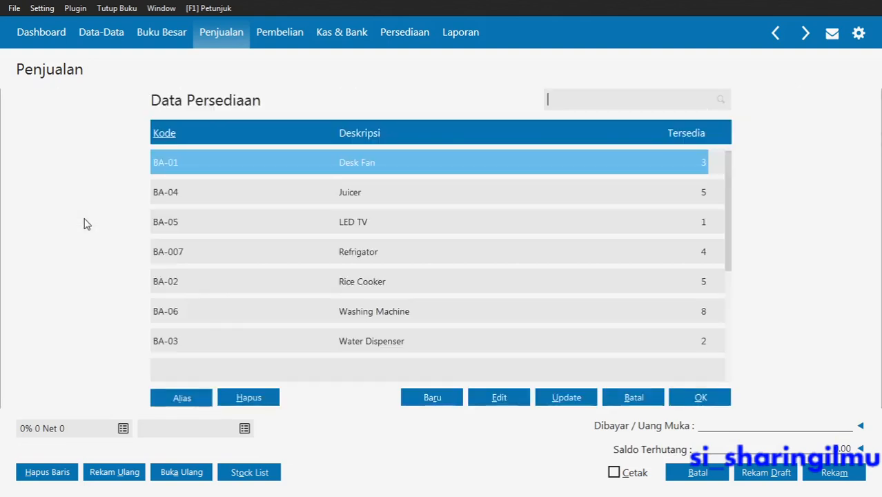
click(195, 316)
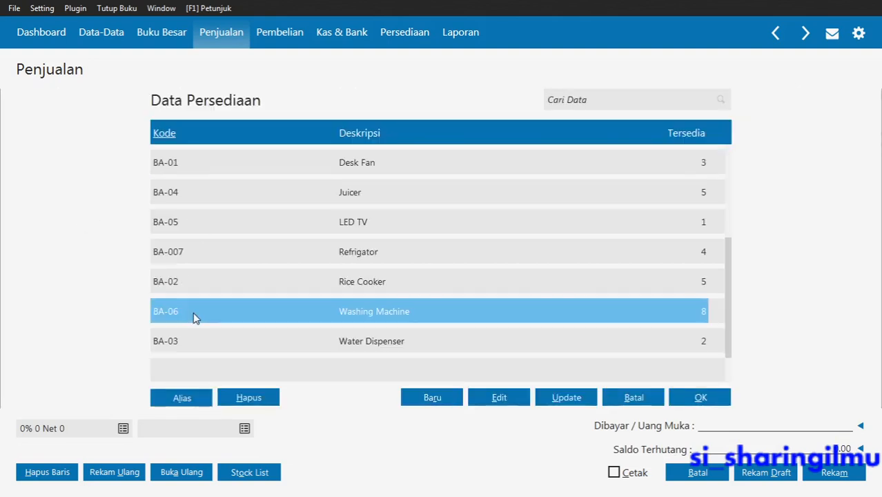
double_click(689, 318)
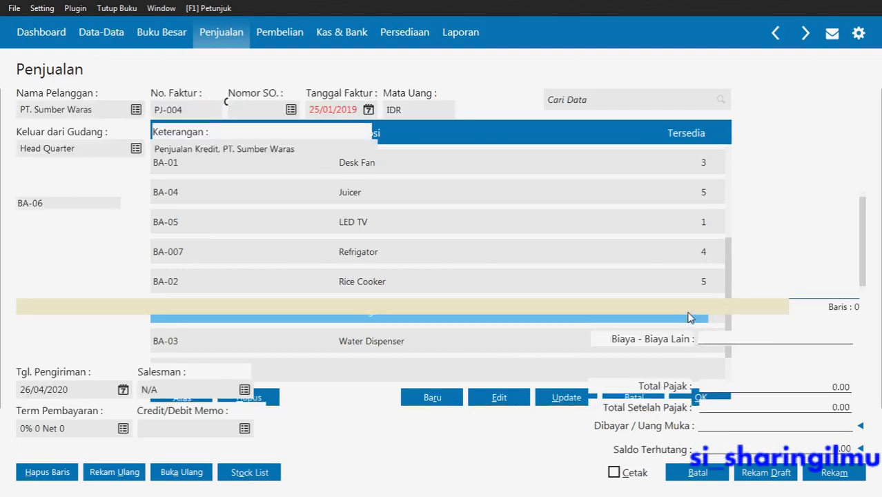
click(321, 214)
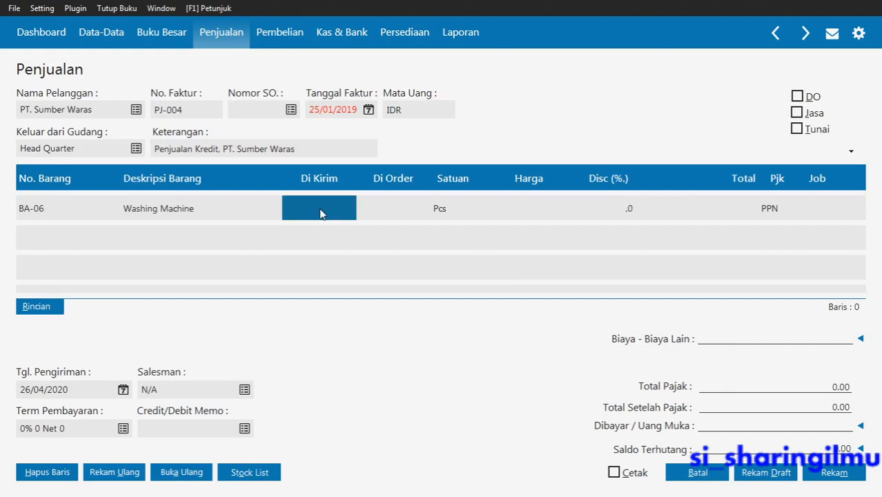
click(320, 214)
text(3)
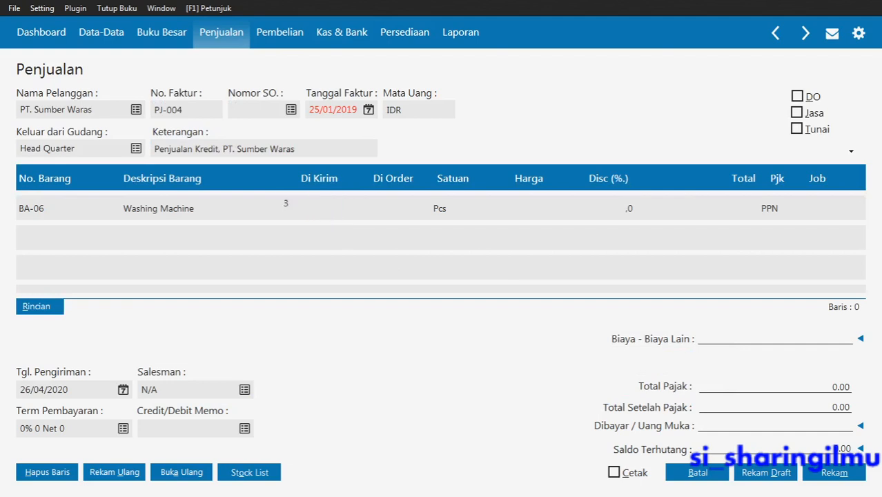
key(Return)
key(Return)
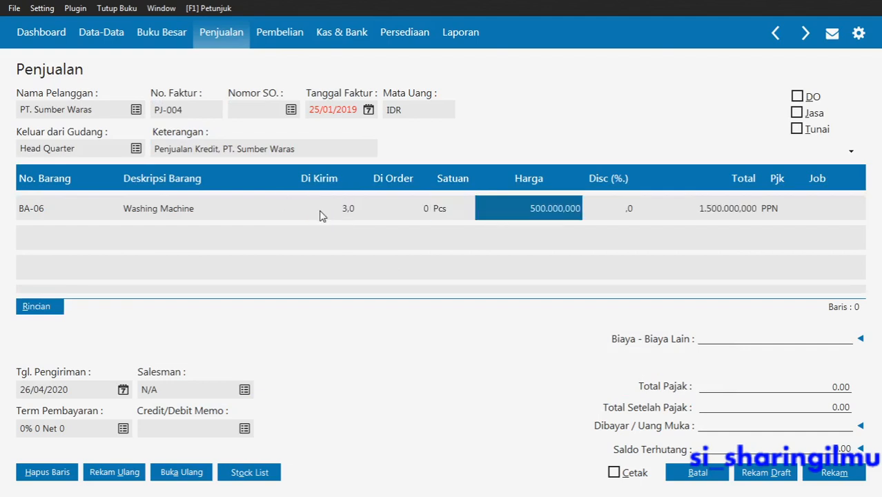
key(Return)
key(Return)
key(Return)
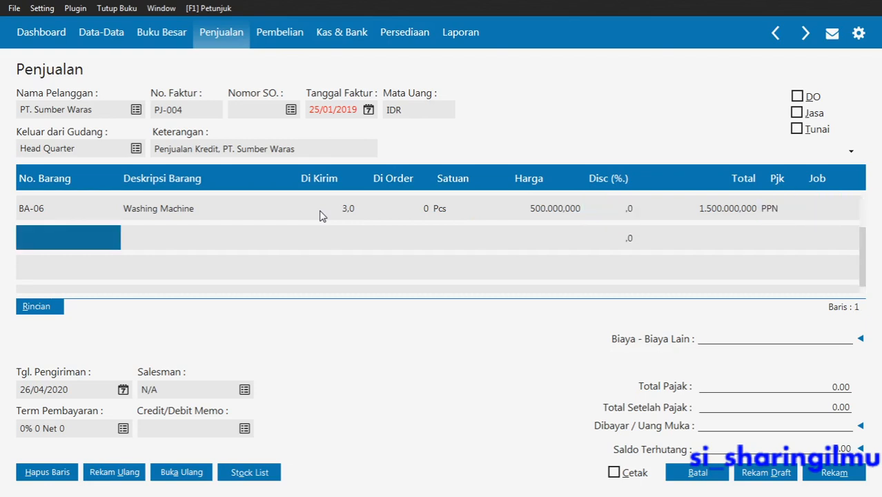
Check the second item in the PDF invoice, then add Refrigator (BA-007) on the next line with a delivered quantity of 2.
key(alt+Tab)
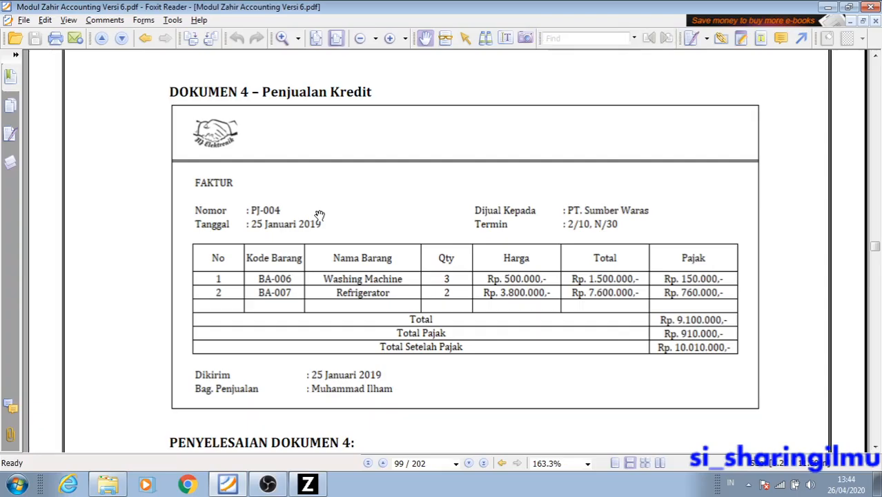
key(alt+Tab)
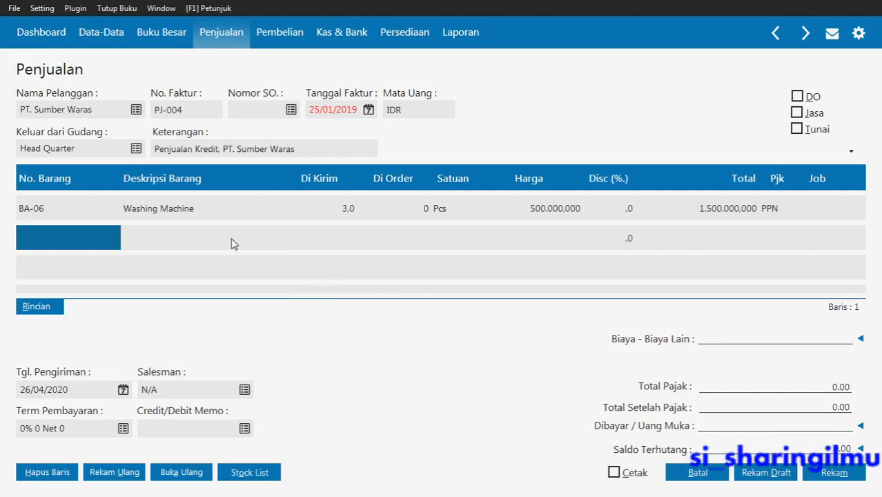
click(81, 239)
double_click(79, 235)
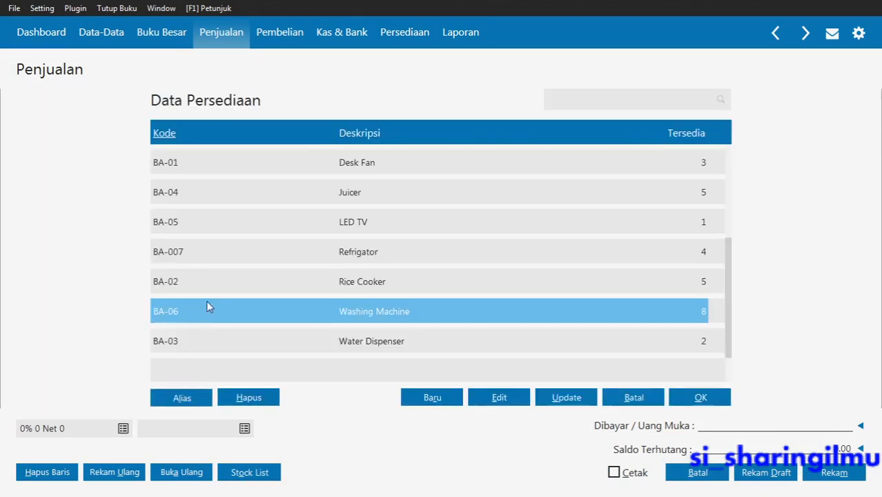
double_click(212, 253)
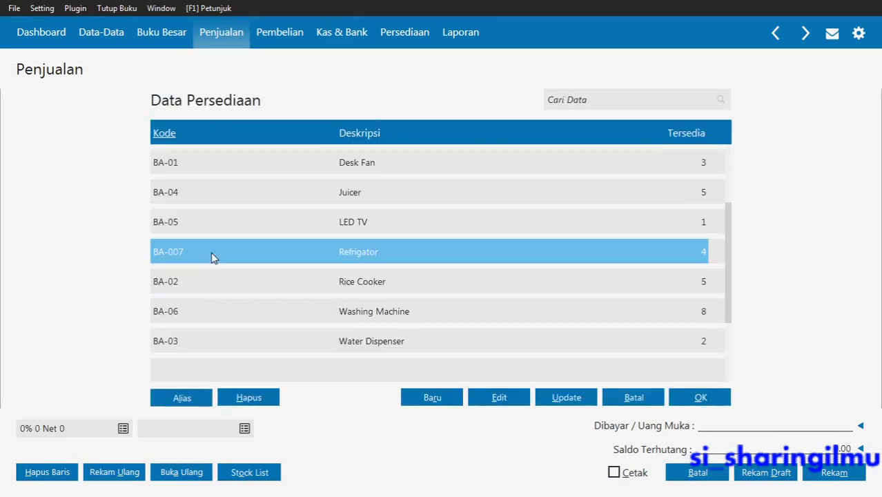
click(317, 241)
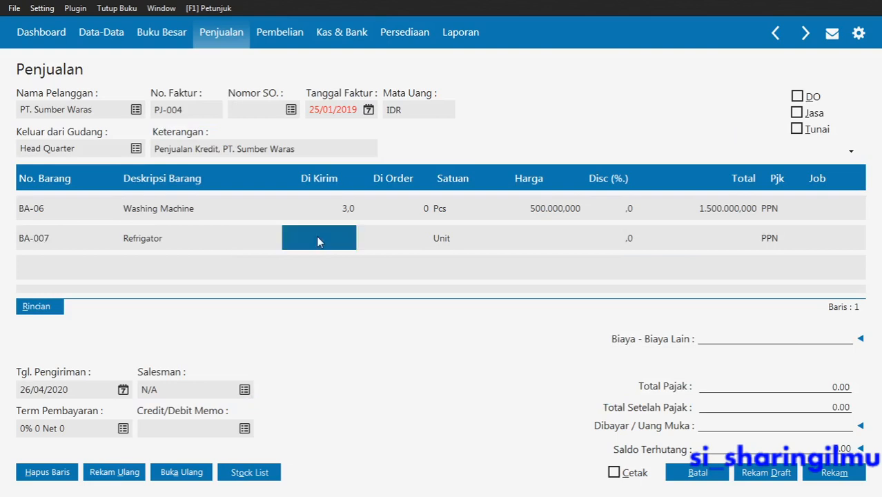
text(2)
key(Return)
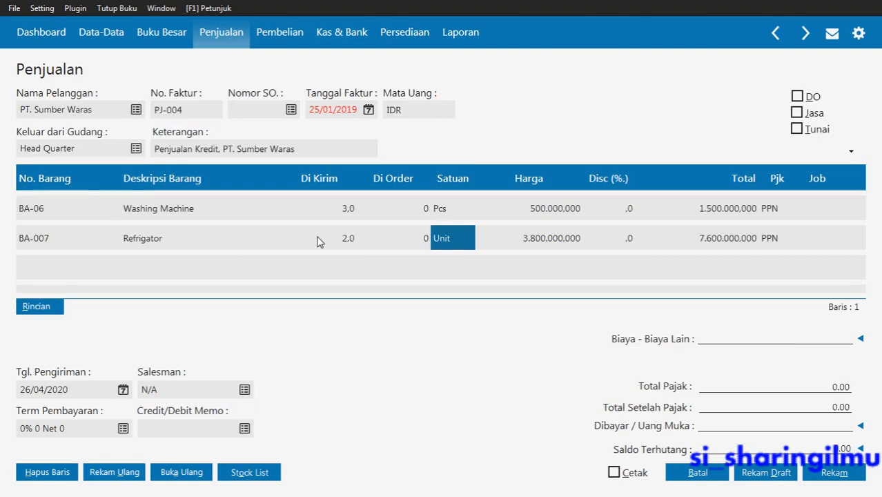
key(Return)
key(Return)
key(Return)
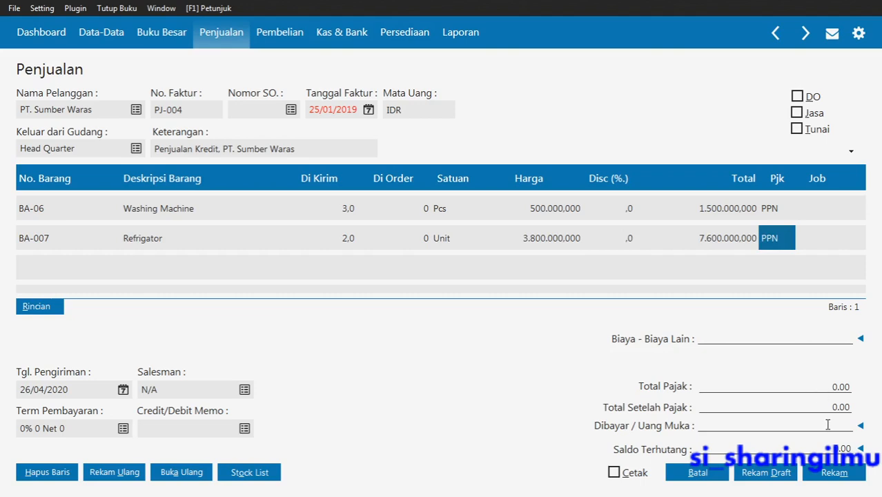
click(845, 343)
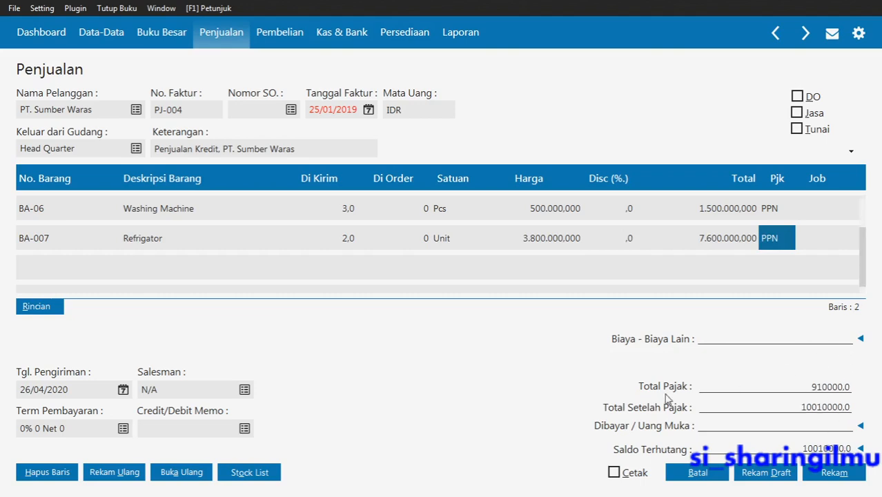
Set the invoice's delivery date (Tgl. Pengiriman) to 25/01/2019.
click(123, 390)
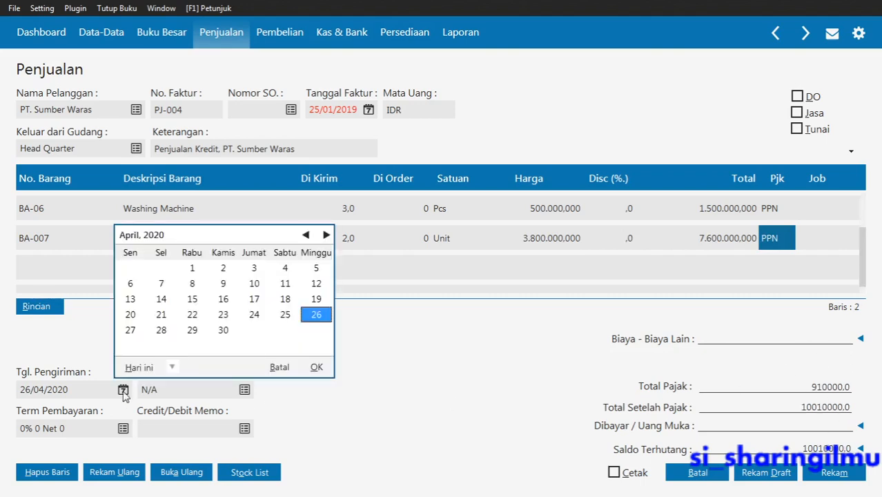
key(alt+Tab)
key(alt+Tab)
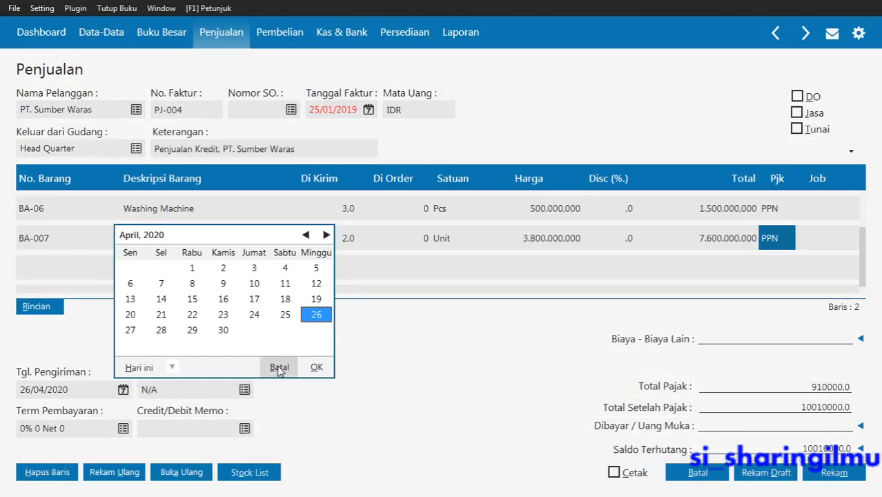
click(278, 367)
text(25/)
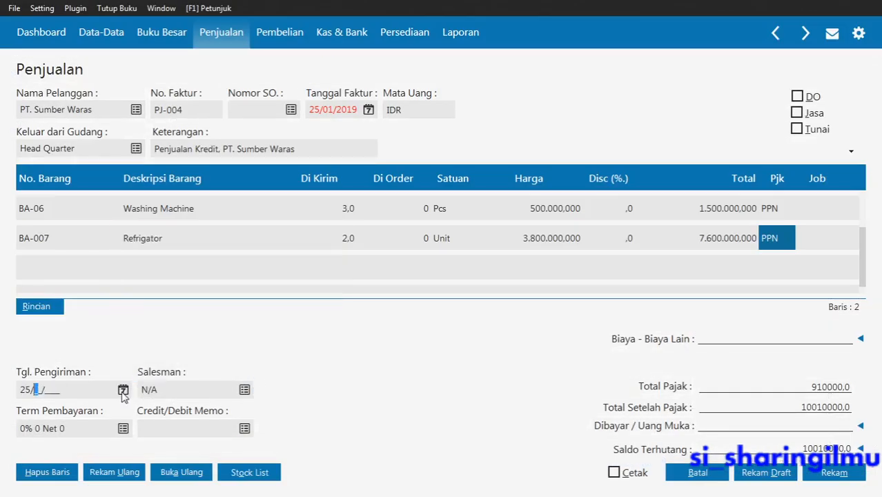
text(01/2019)
Check the sales employee in the PDF invoice, then assign employee PE-001 as the invoice's salesman.
click(169, 388)
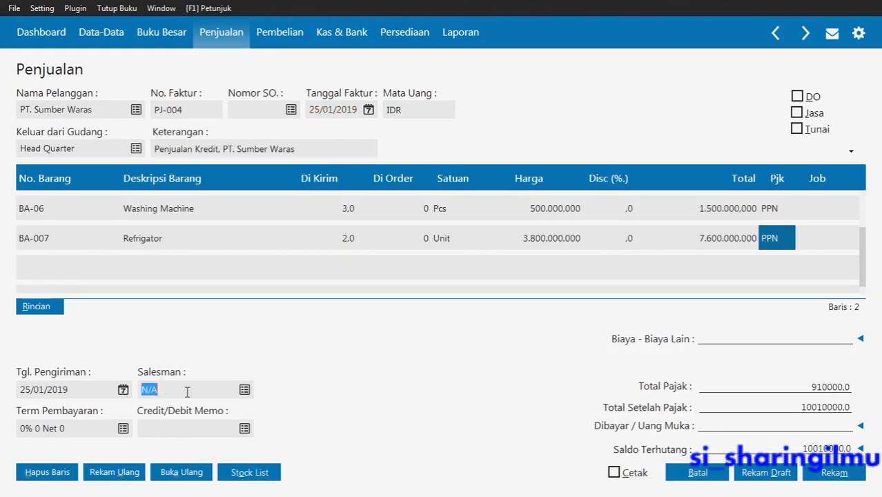
click(245, 392)
click(244, 391)
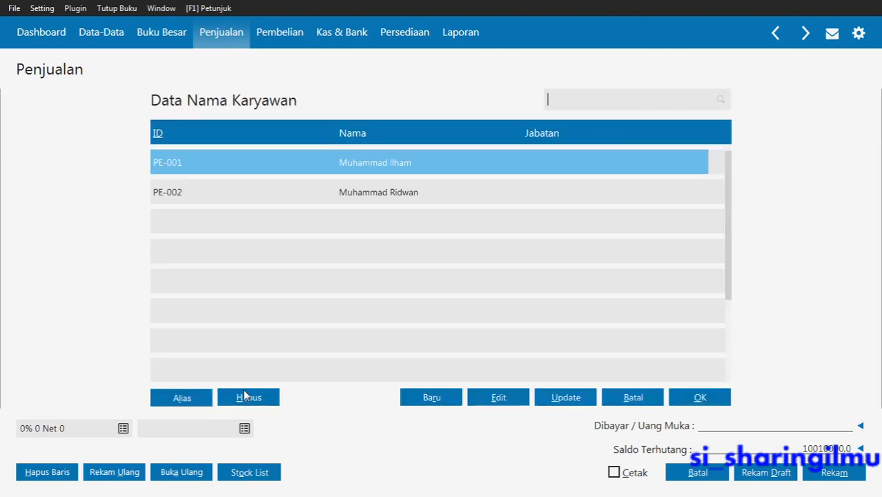
key(alt+Tab)
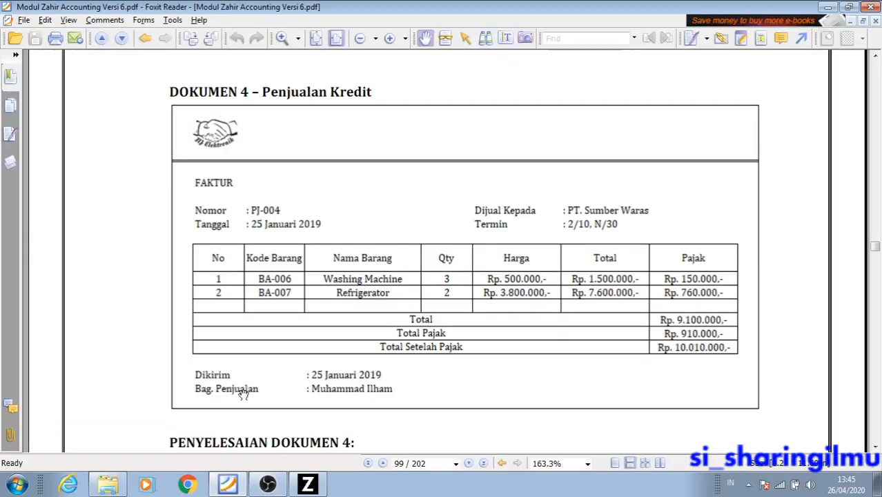
key(alt+Tab)
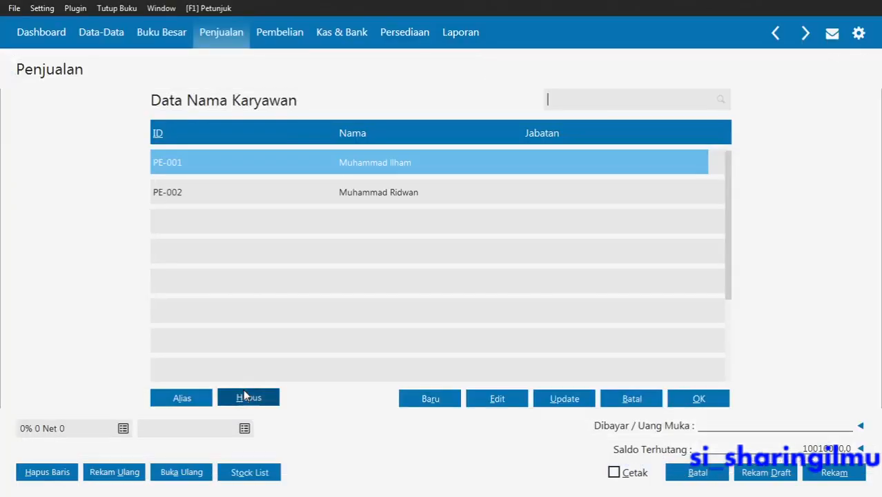
double_click(410, 170)
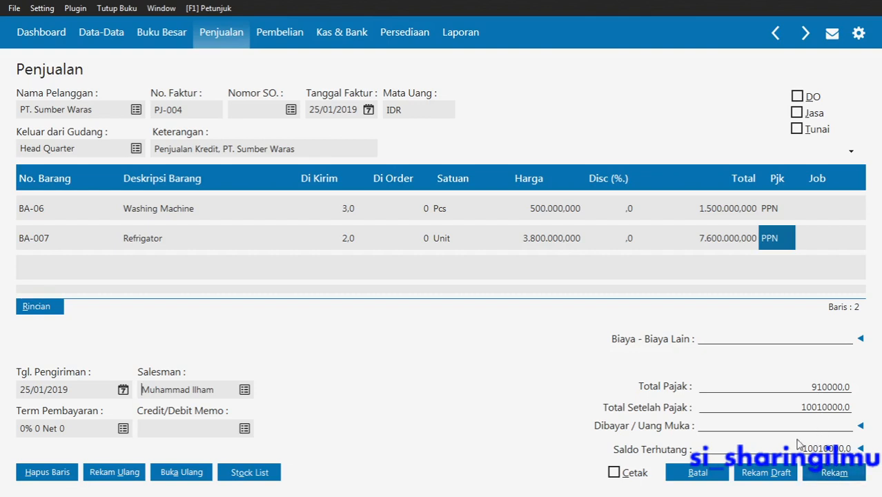
Record the invoice, leave the blank form and reopen invoice PJ-004 from the sales invoice list.
click(838, 475)
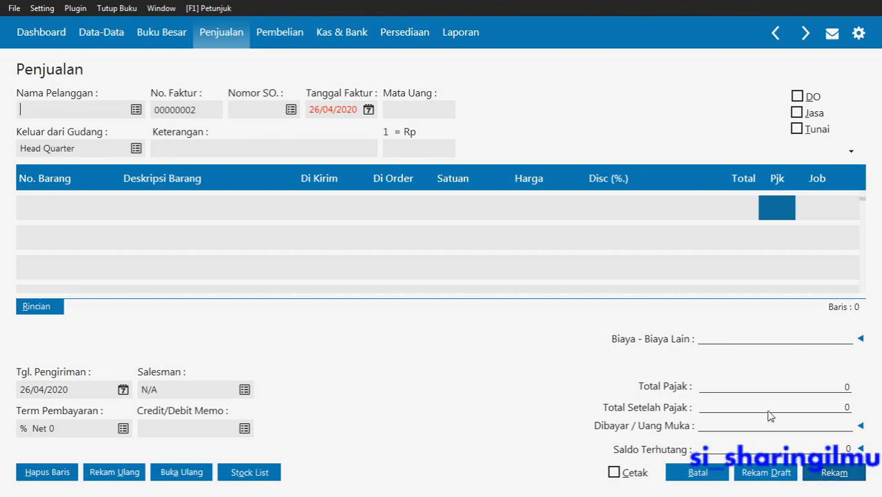
click(702, 476)
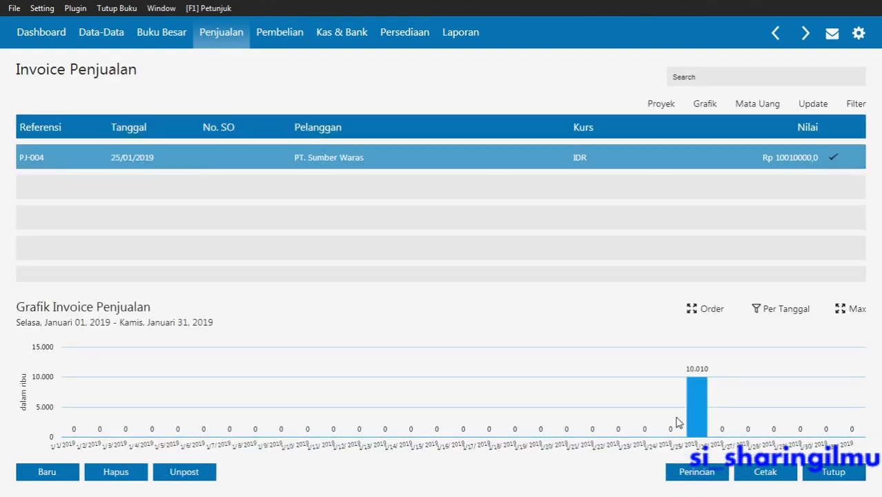
double_click(322, 160)
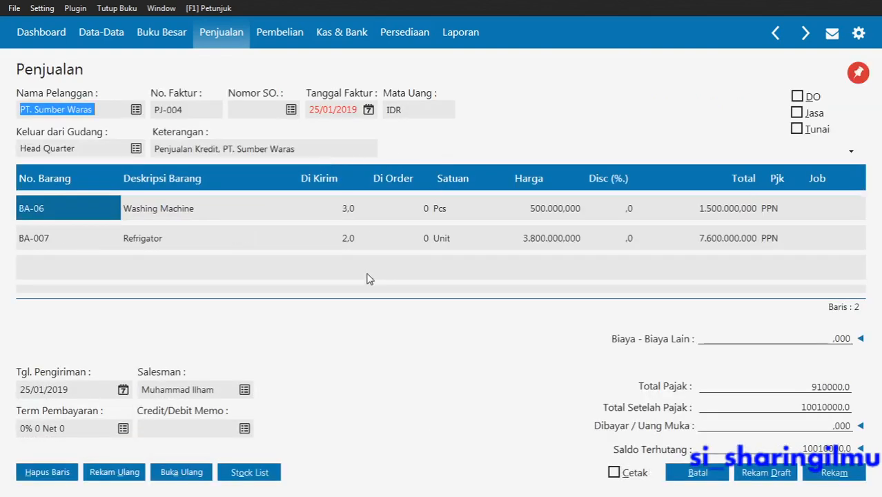
Check the terms in the PDF, then set Term Pembayaran to 10 discount days, 30 due days and a 2% early discount.
click(123, 433)
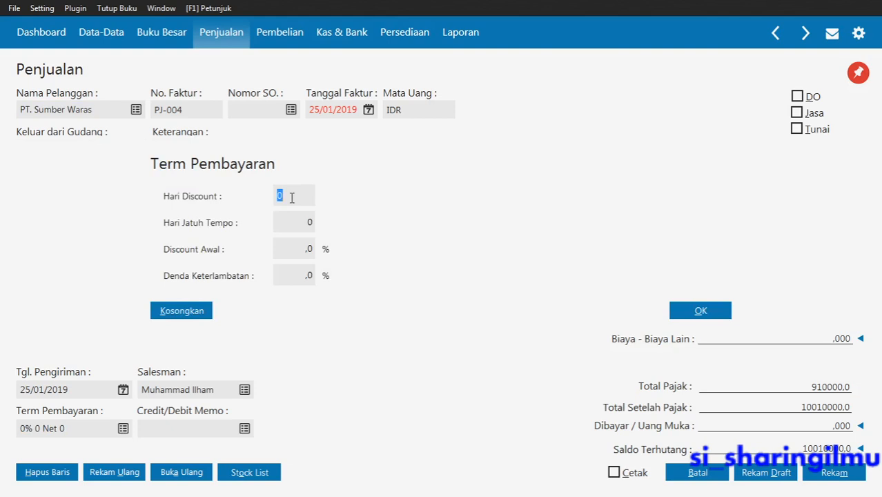
key(alt+Tab)
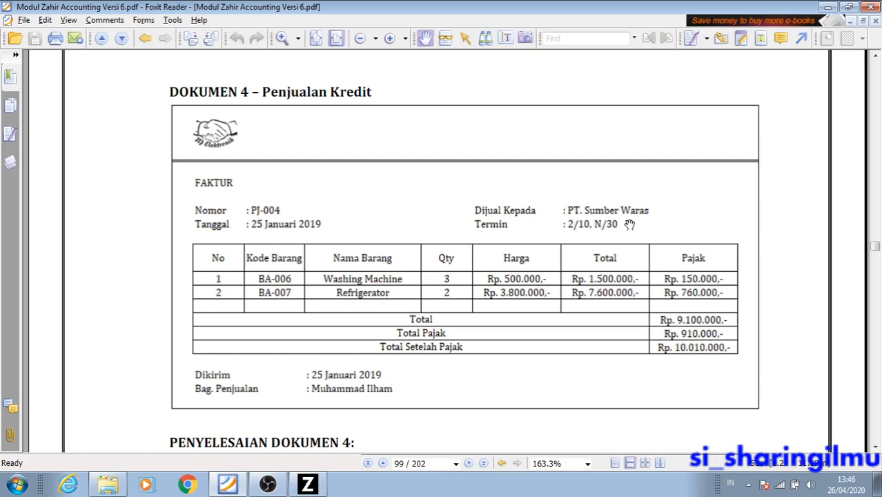
key(alt+Tab)
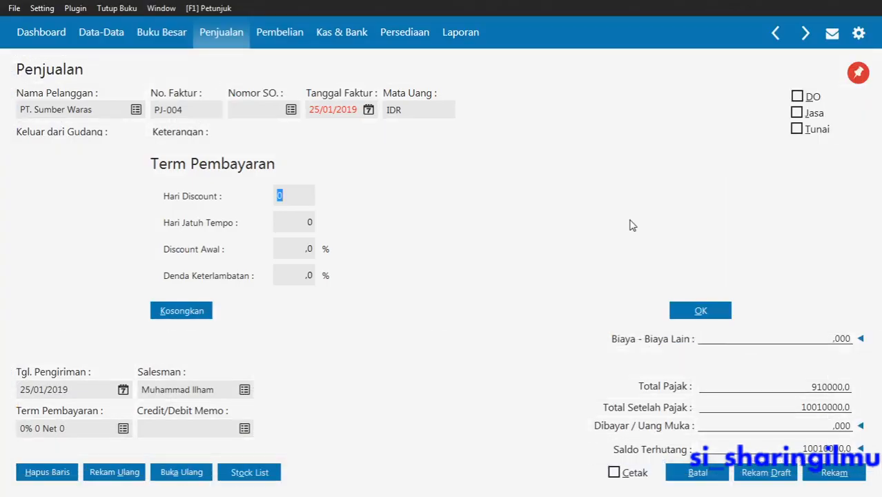
click(310, 250)
text(2)
click(305, 201)
text(10)
key(Tab)
text(30)
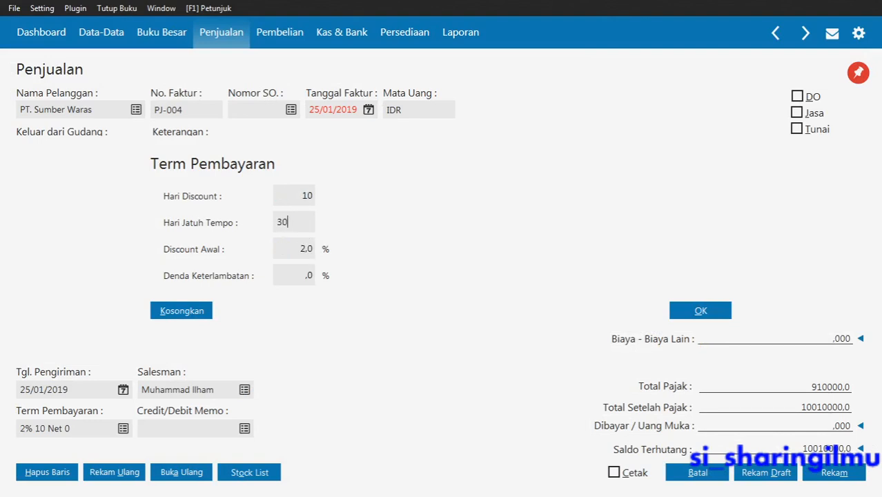
click(699, 315)
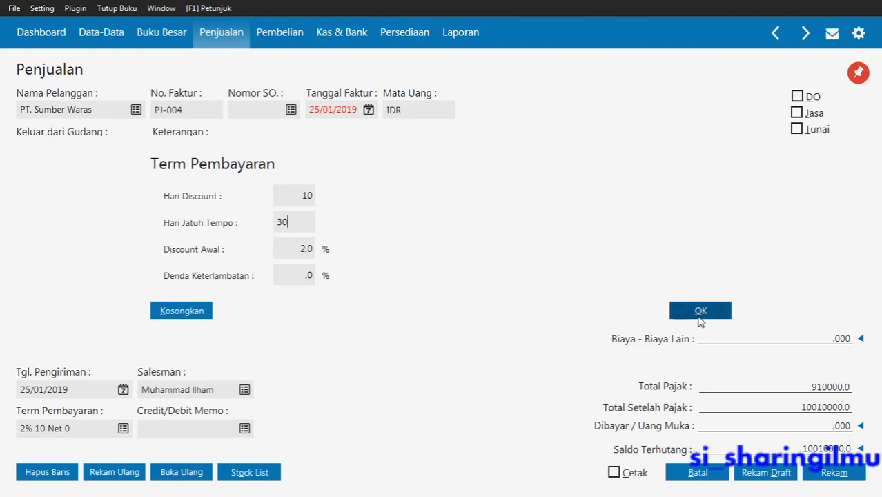
click(102, 431)
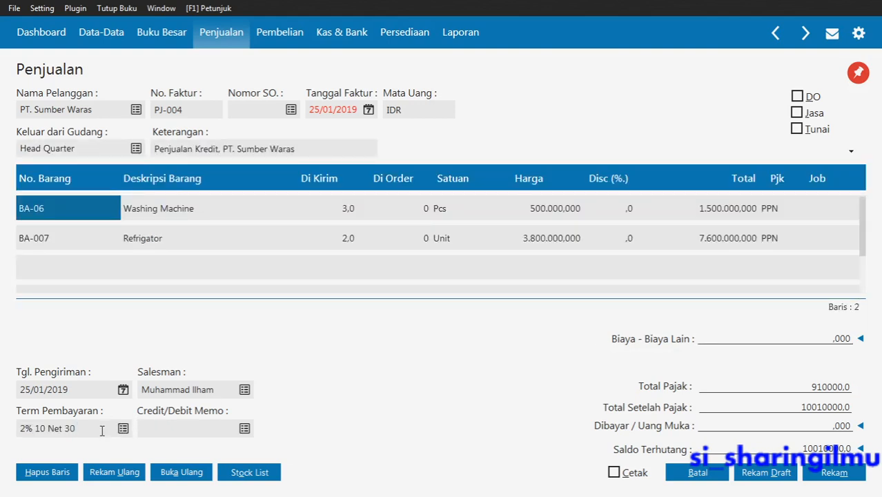
Record the edited invoice and post it with the explanation "termin pembayaran belum diinputkan sebelumnya.".
click(833, 474)
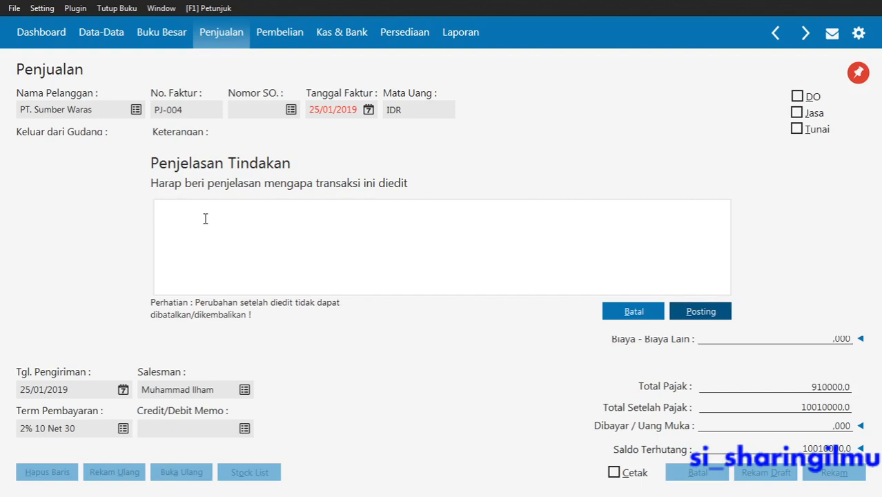
text(termin pembayaran belum diinpu)
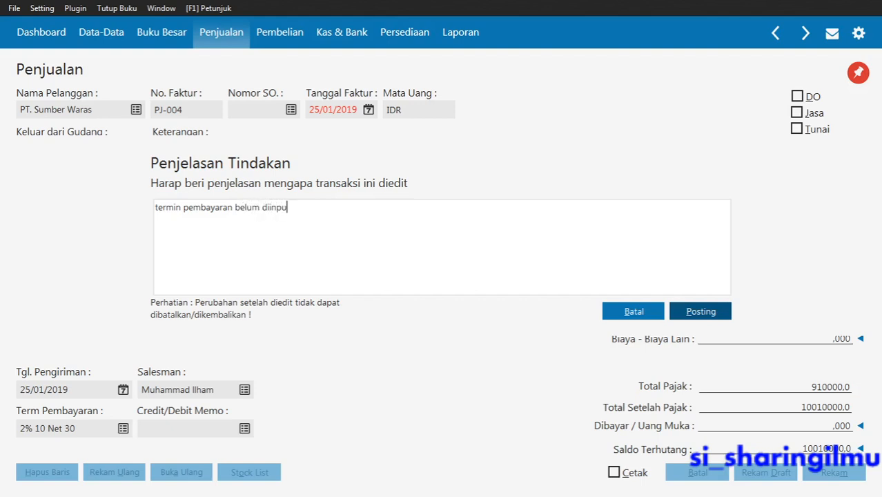
text(tkan pada)
key(BackSpace)
key(BackSpace)
key(BackSpace)
key(BackSpace)
key(BackSpace)
text(sebelumnya.)
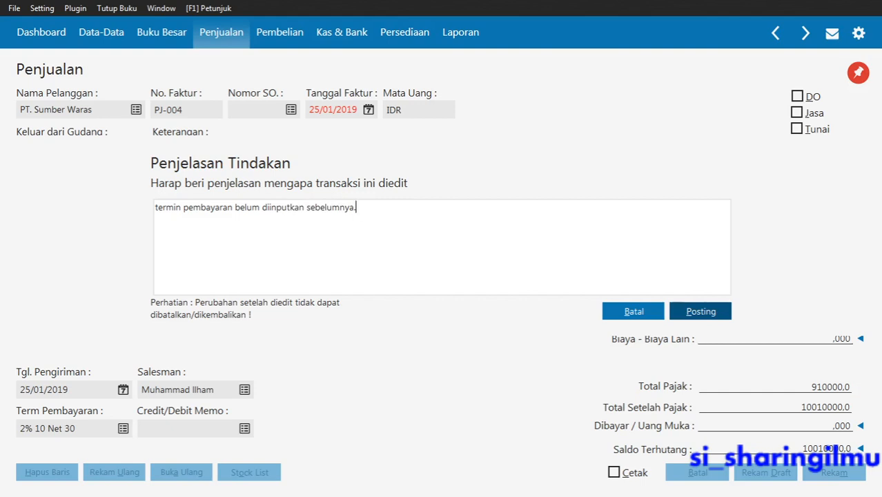
click(700, 312)
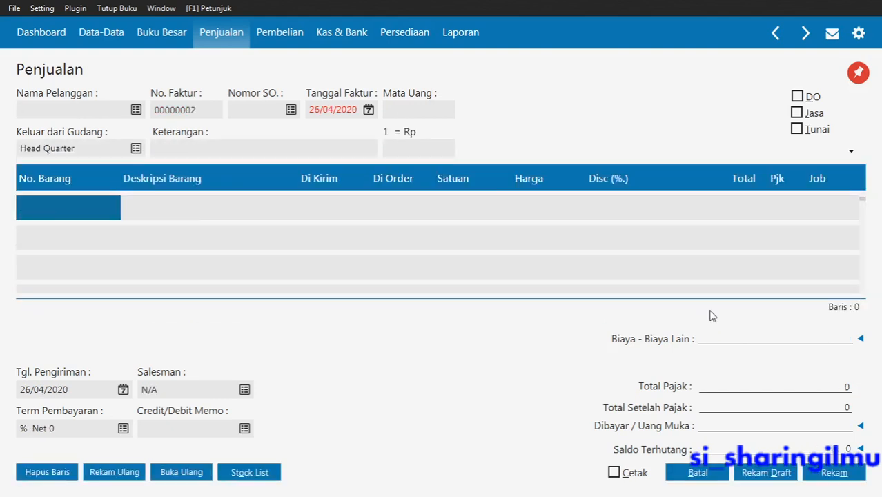
Read Dokumen 5, the receivable settlement, in the module PDF, then close Zahir's blank sales form and invoice list.
key(alt+Tab)
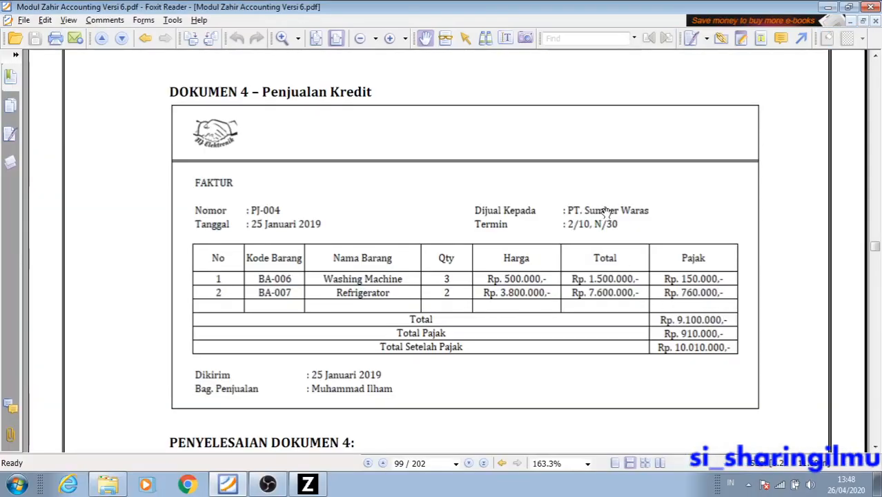
scroll(536, 273, down, 3)
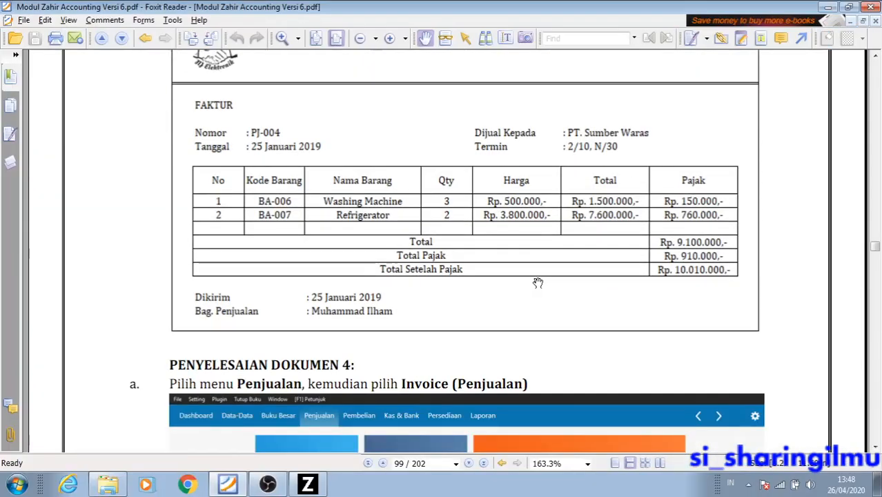
scroll(538, 283, down, 20)
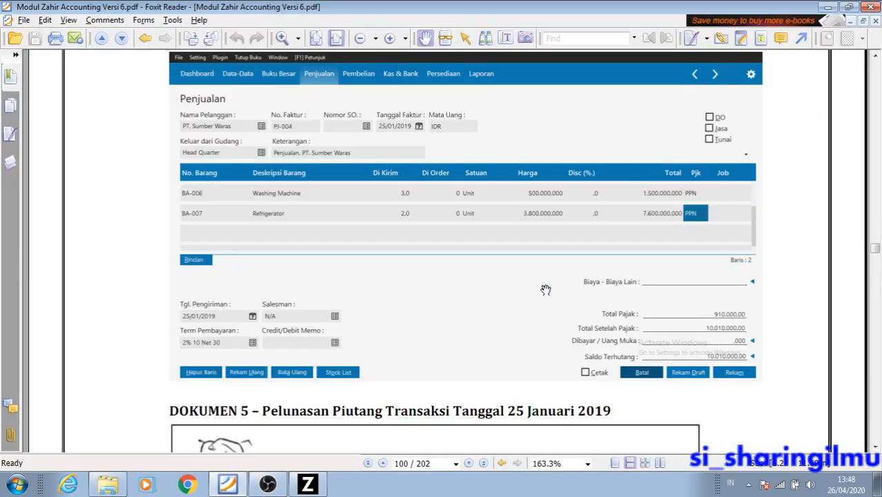
scroll(546, 290, down, 12)
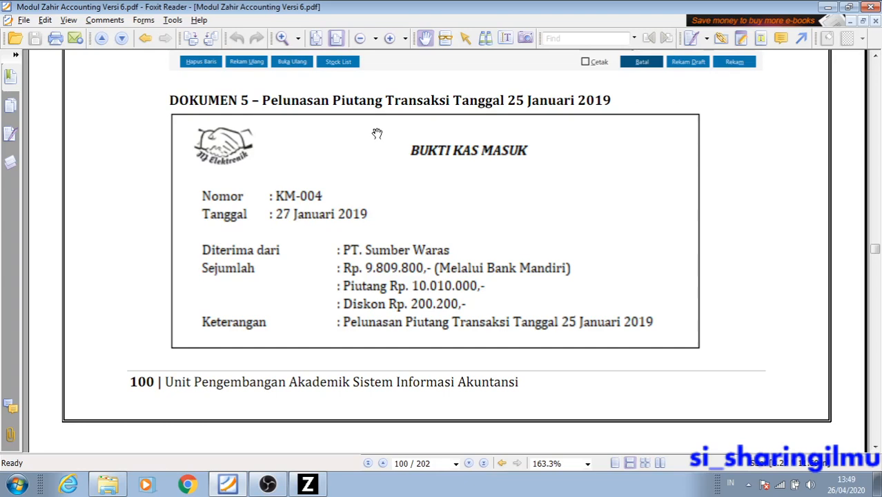
key(alt+Tab)
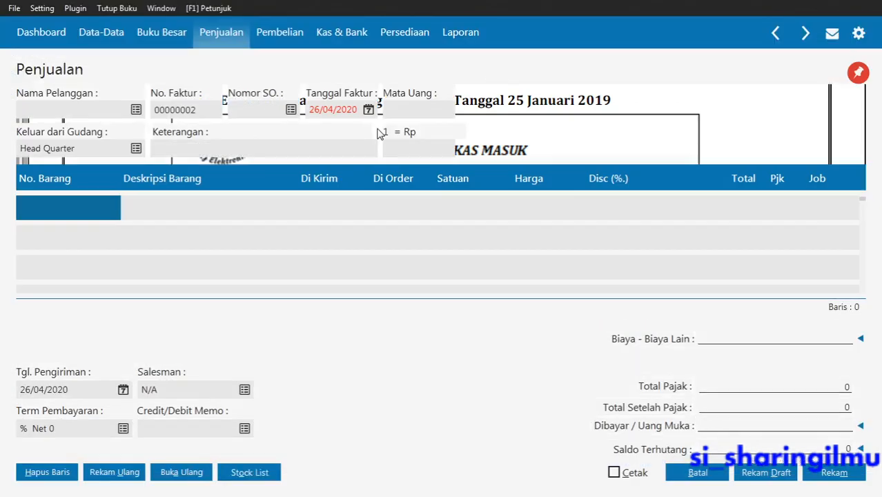
click(709, 474)
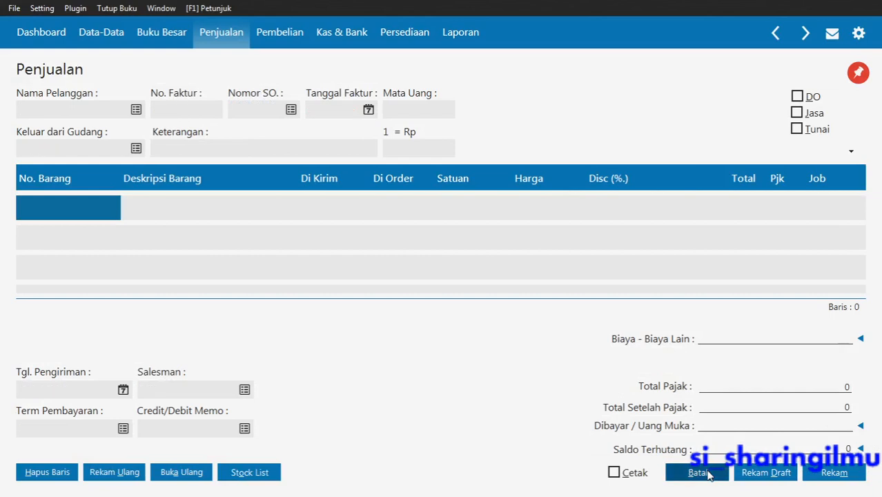
click(813, 473)
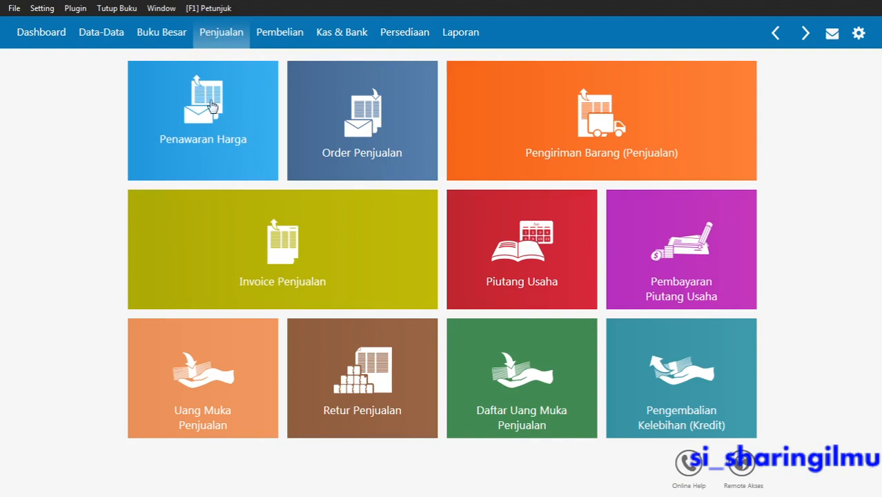
Open the Pembayaran Piutang Usaha list and check the cash receipt details of Dokumen 5 in the PDF.
mouse_move(254, 292)
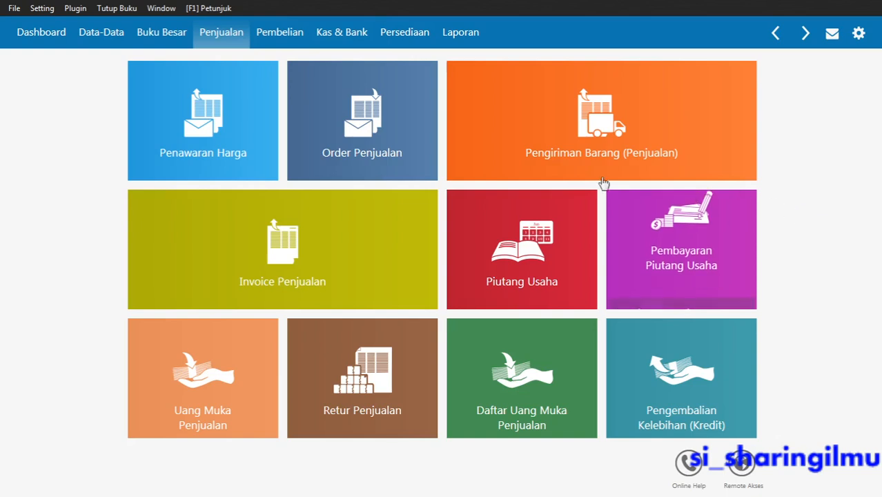
mouse_move(419, 201)
mouse_move(468, 205)
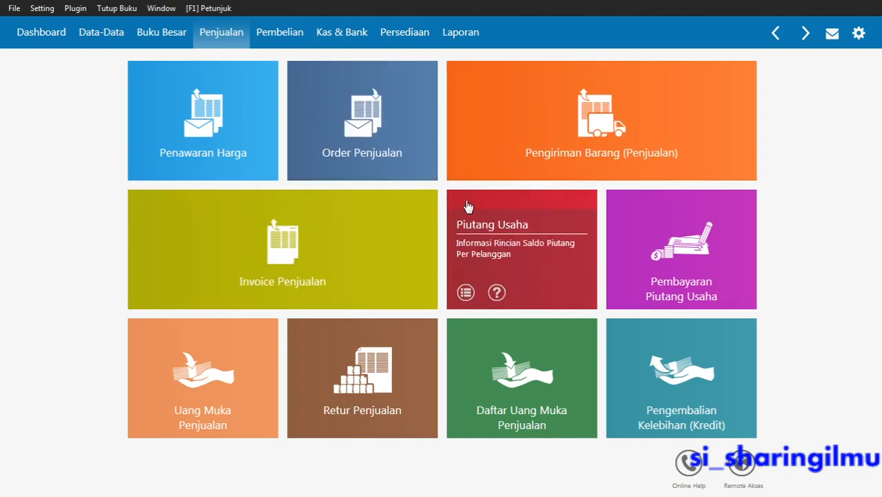
mouse_move(582, 116)
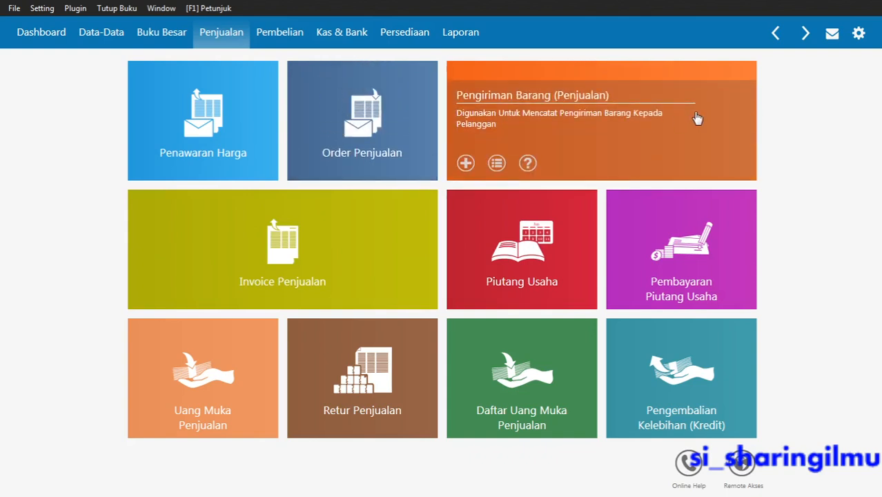
mouse_move(693, 200)
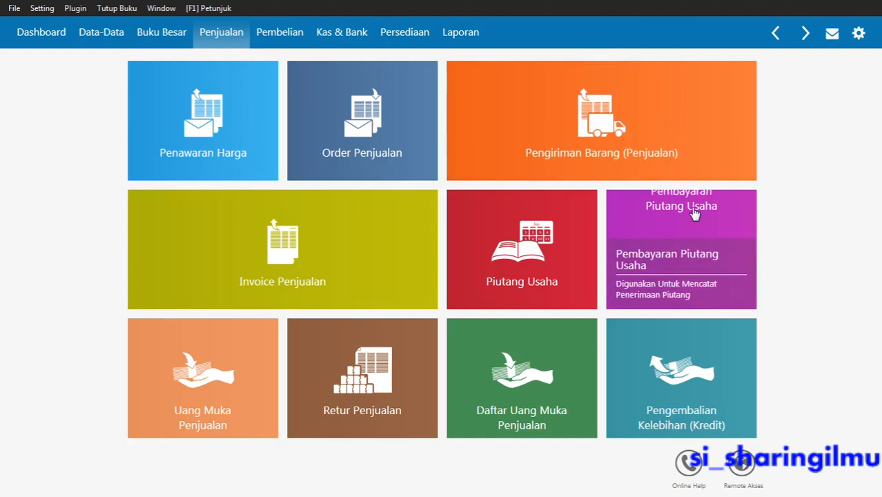
click(711, 227)
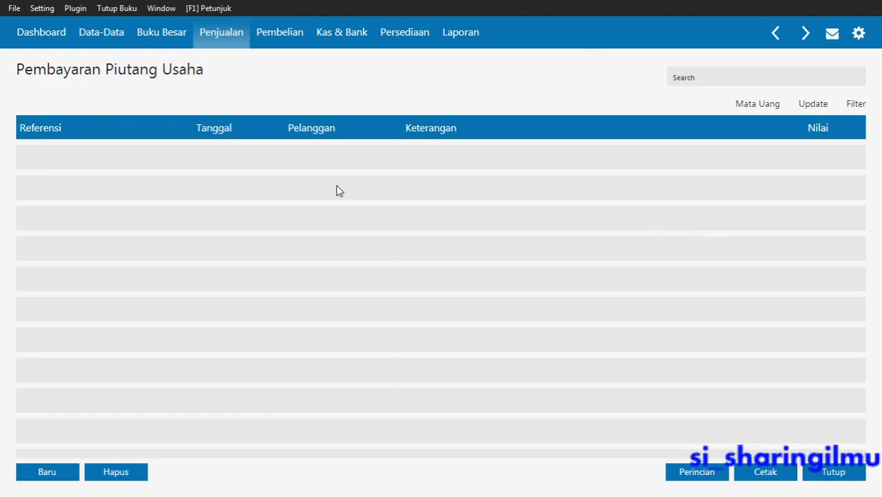
key(alt+Tab)
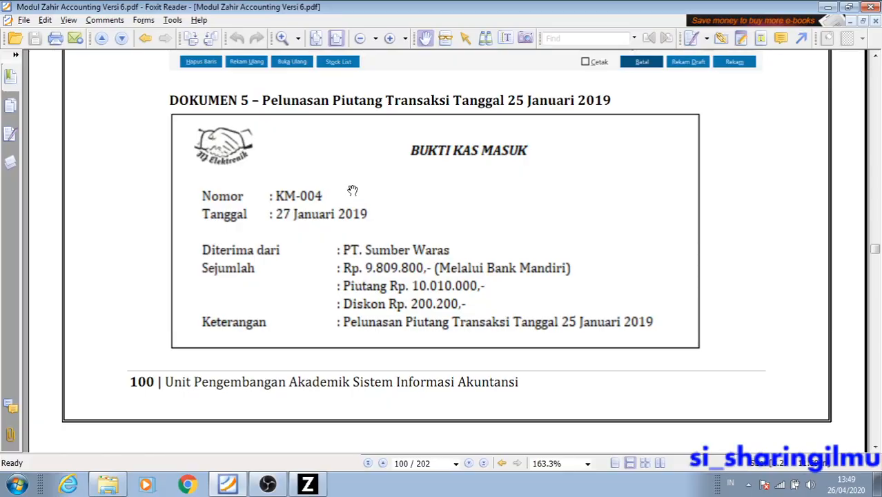
key(alt+Tab)
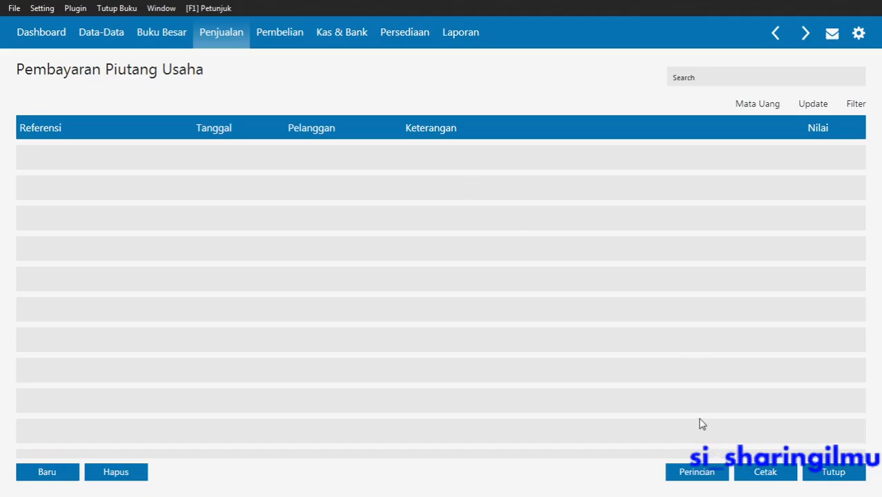
Start a new receivable payment, check Dokumen 5 in the PDF, and choose PT. Sumber Waras as the paying customer.
click(46, 472)
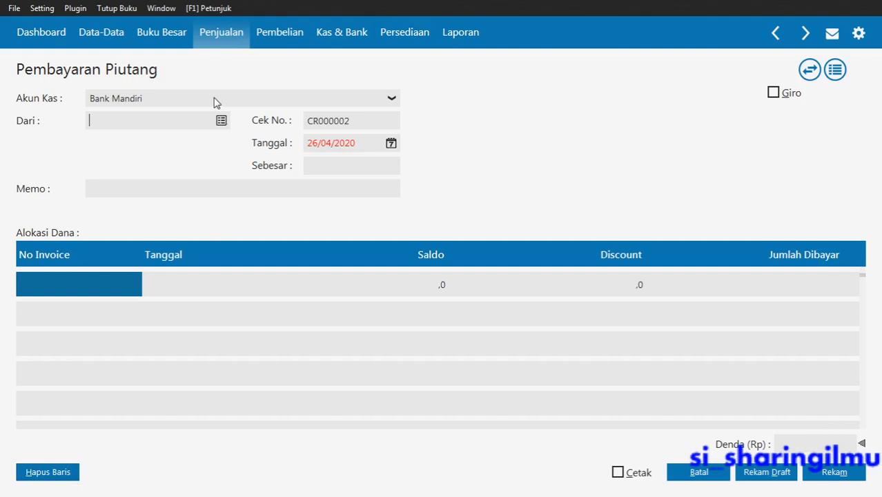
key(alt+Tab)
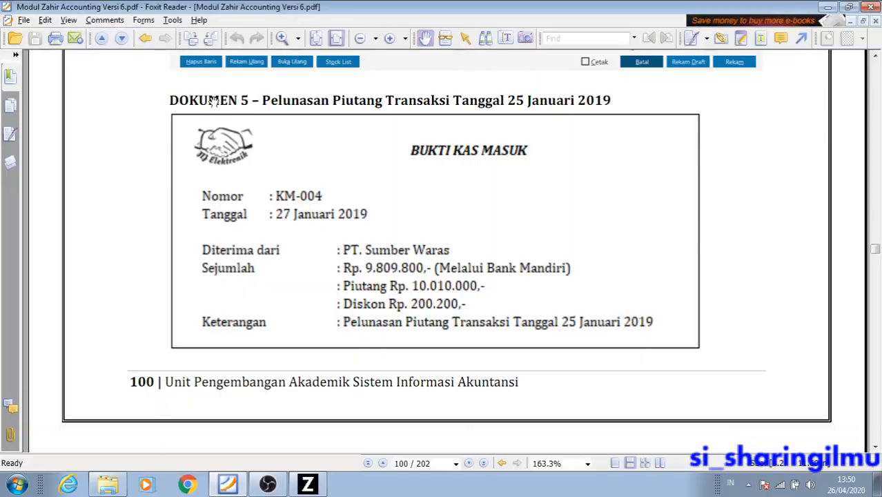
key(alt+Tab)
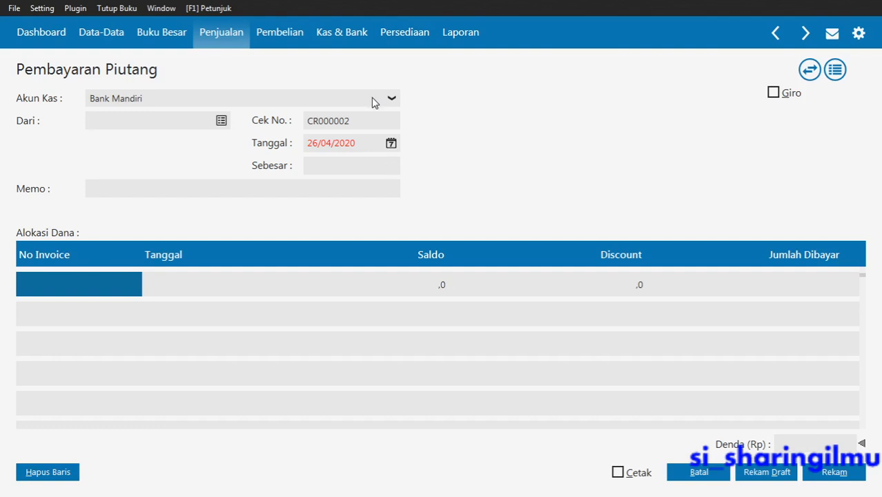
click(222, 121)
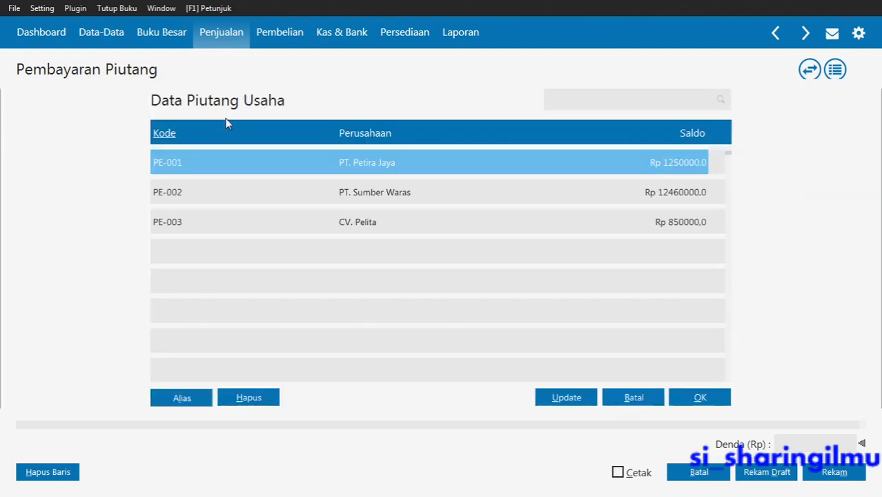
double_click(338, 196)
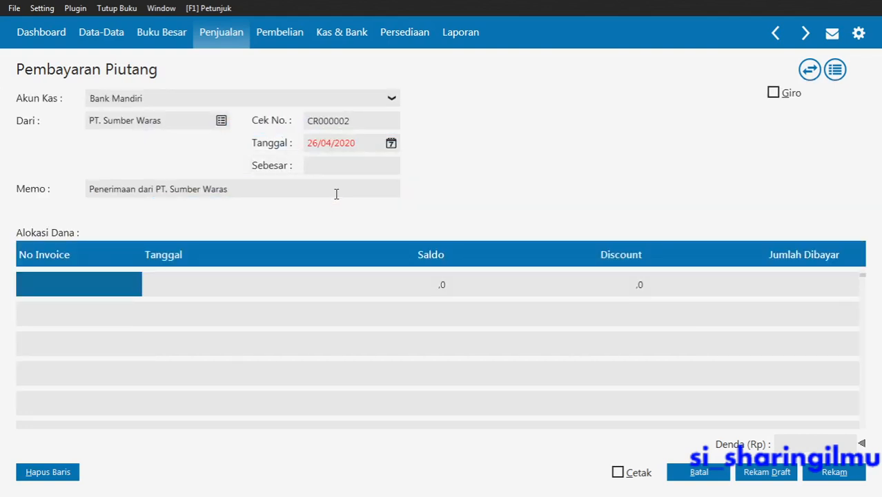
Set the payment's Cek No. to KM-004 and its date to 27/01/2019, as given in Dokumen 5.
click(352, 122)
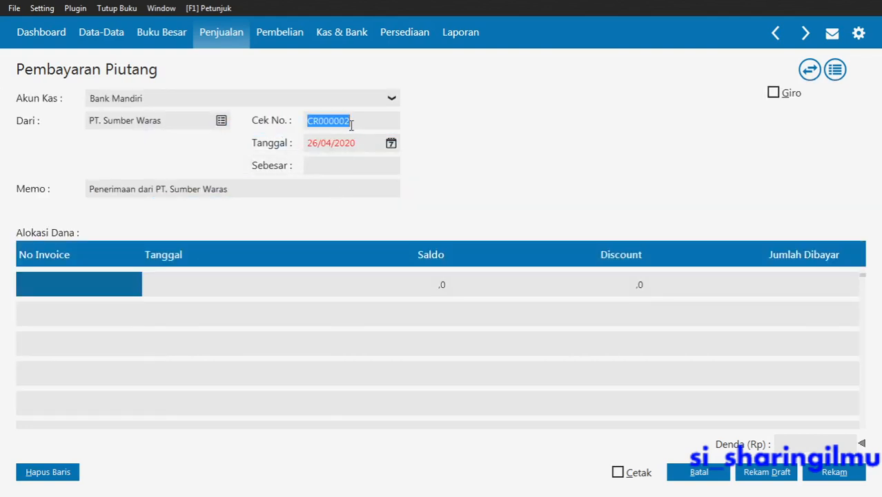
key(alt+Tab)
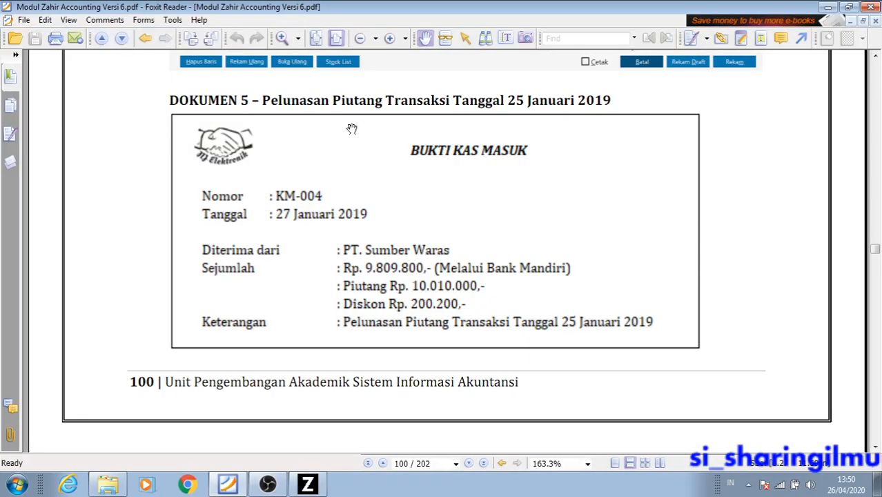
key(alt+Tab)
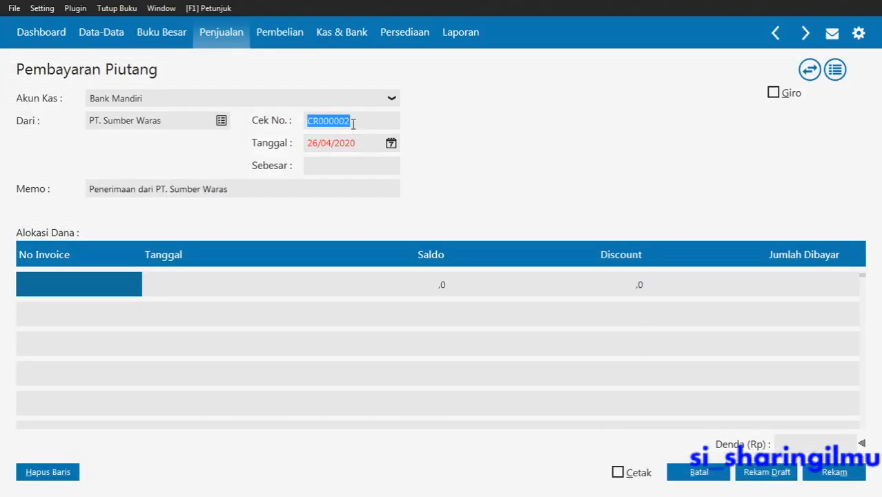
text(KM-004)
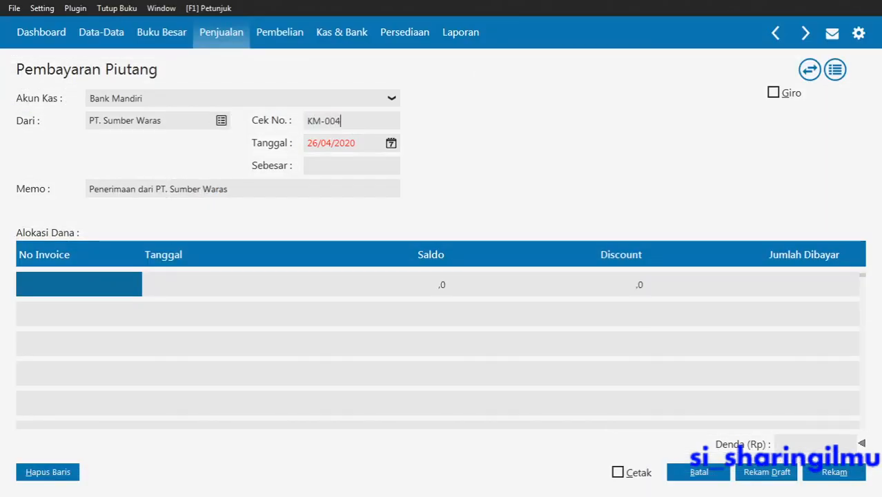
key(Tab)
click(316, 143)
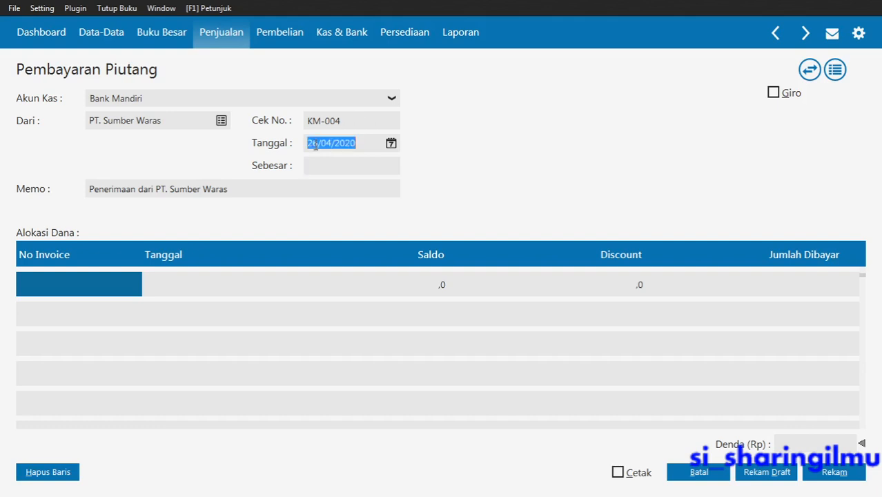
text(27/01/)
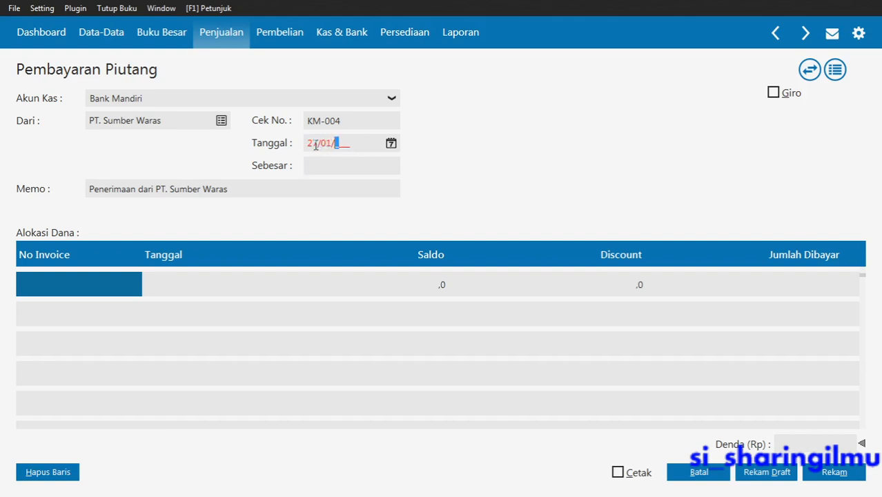
text(2019)
key(Tab)
Check in the PDF which transaction is being settled, then allocate the payment to invoice PJ-004 dated 25/01/2019.
click(283, 191)
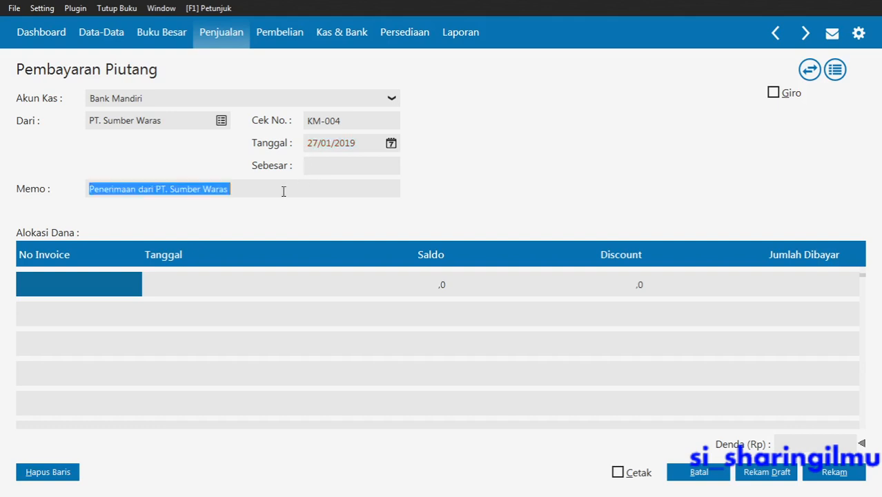
click(77, 297)
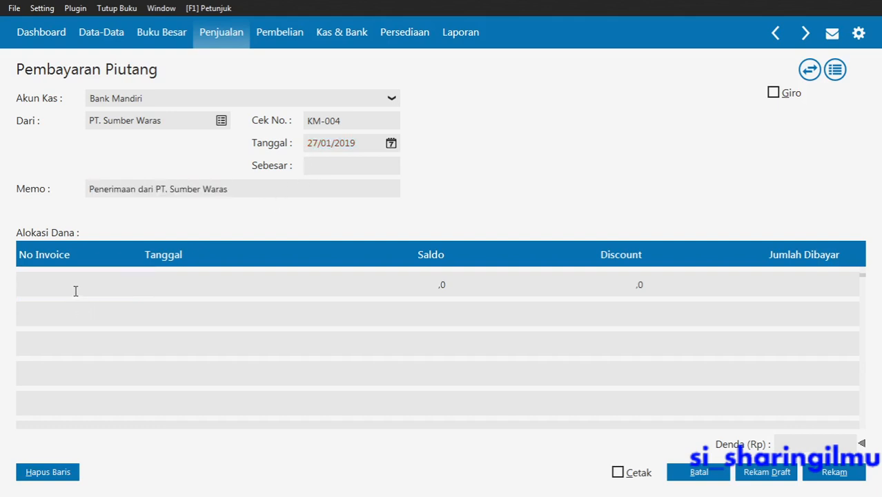
double_click(77, 295)
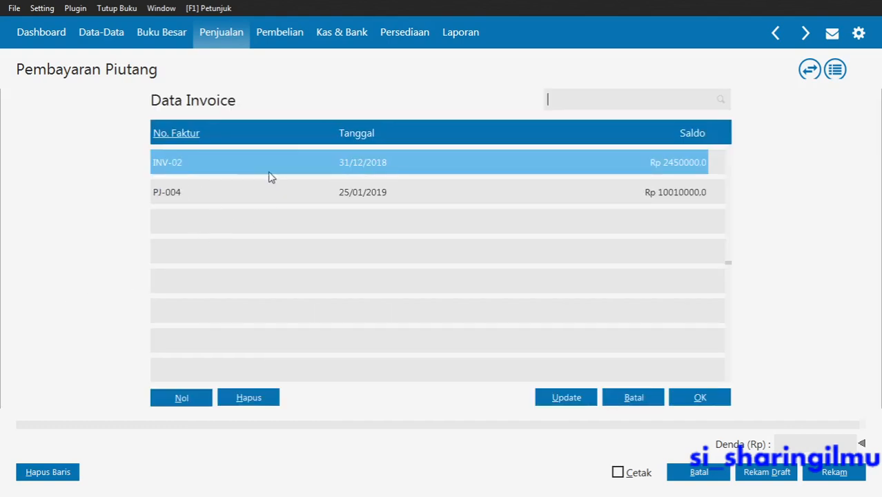
key(alt+Tab)
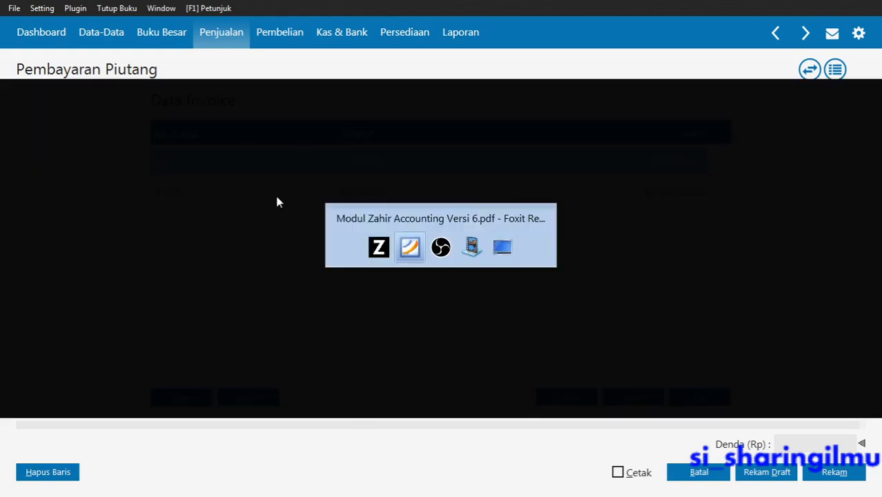
drag(349, 265, 350, 263)
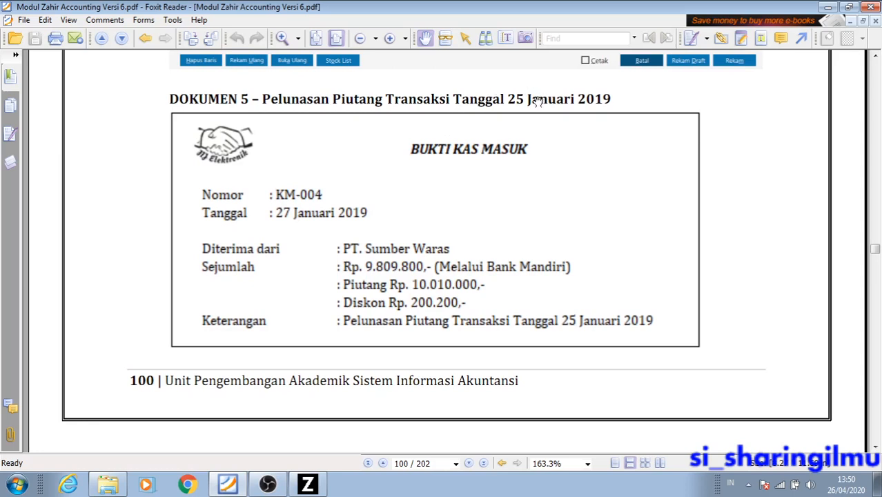
key(alt+Tab)
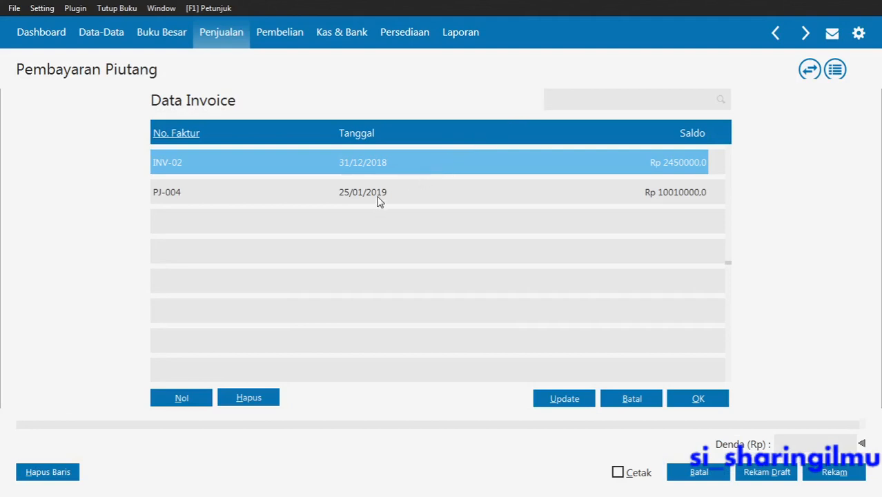
click(379, 199)
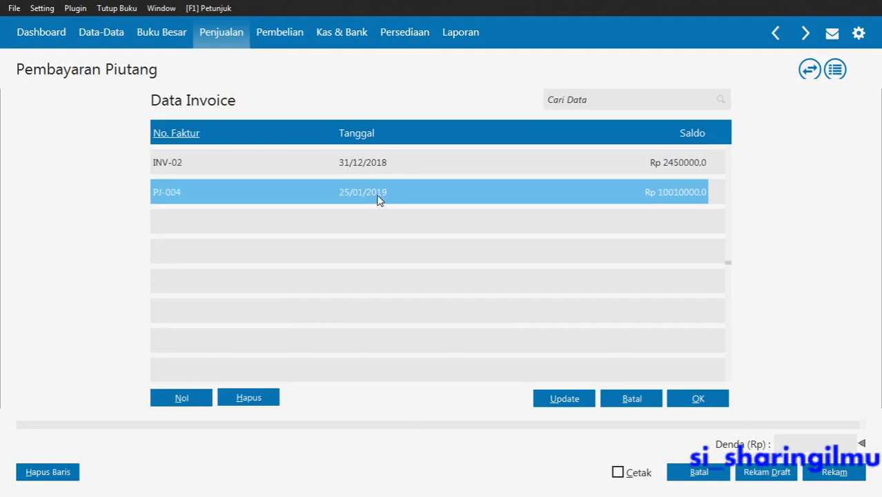
double_click(379, 200)
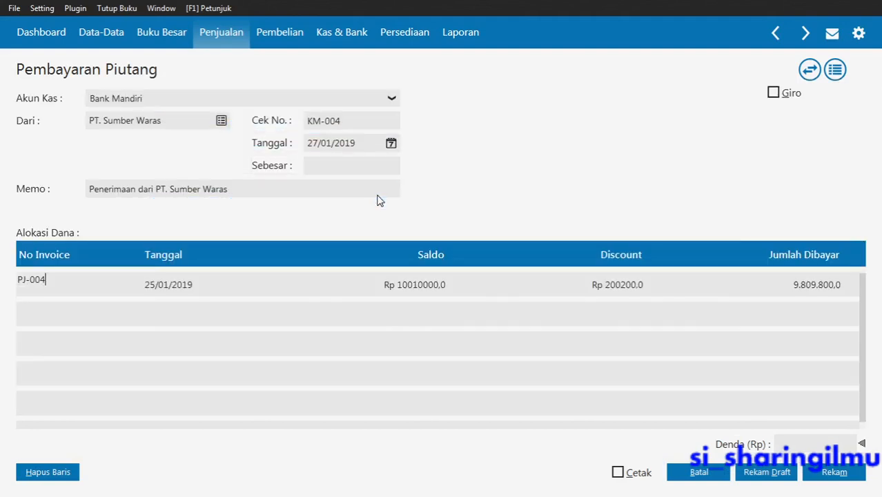
Check the invoice's discount and fill the Sebesar amount with Rp 9809800,0 from the PJ-004 allocation.
click(588, 283)
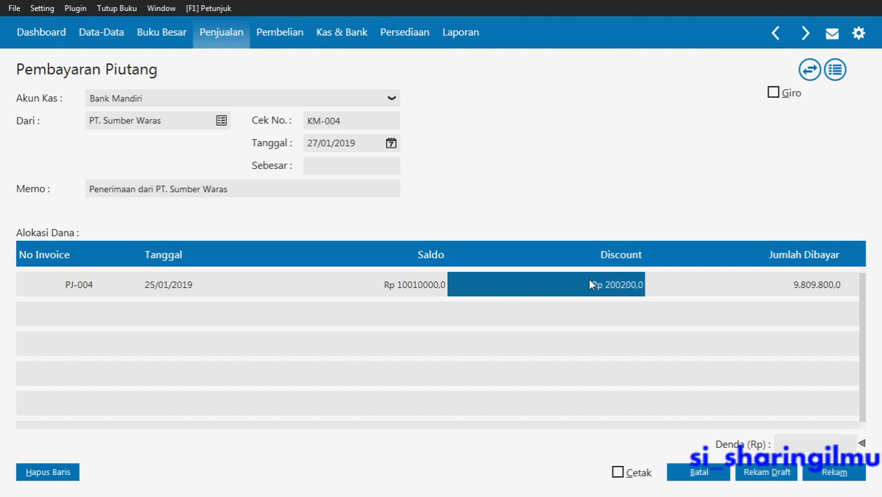
click(366, 144)
click(355, 163)
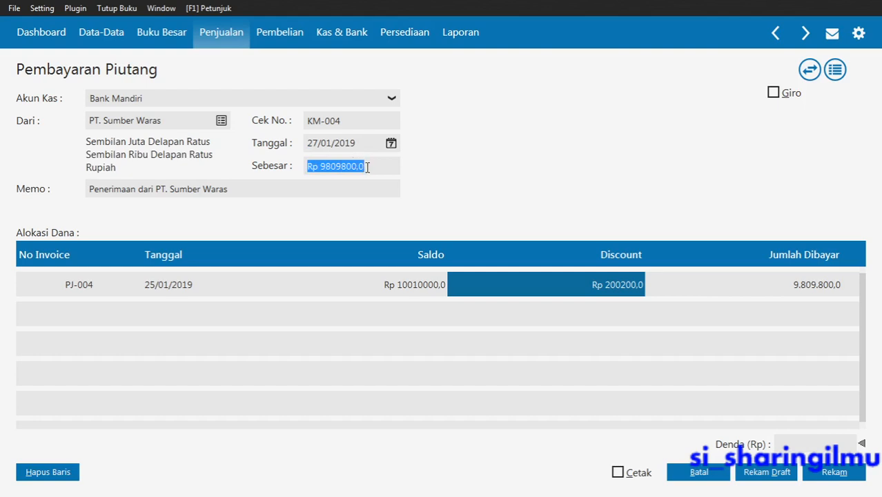
click(356, 190)
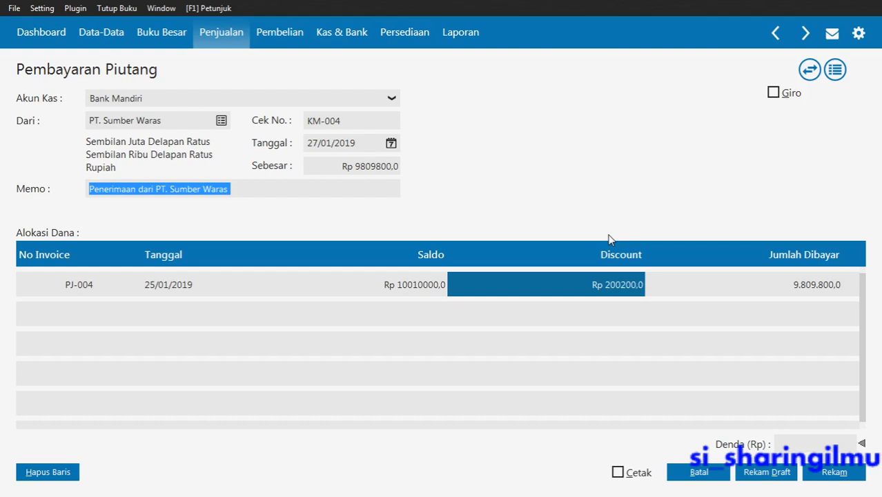
Review the payment's date, discount and received amount against Dokumen 5 in the module PDF.
click(314, 143)
text(27)
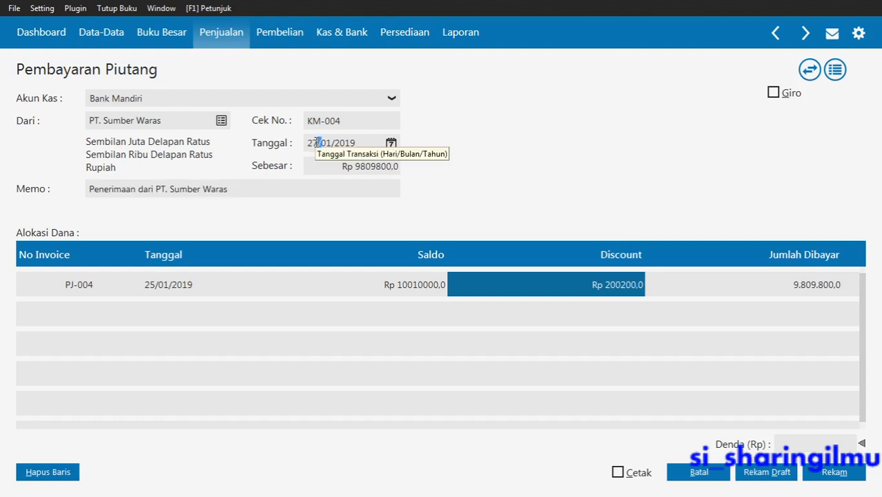
click(571, 283)
click(572, 284)
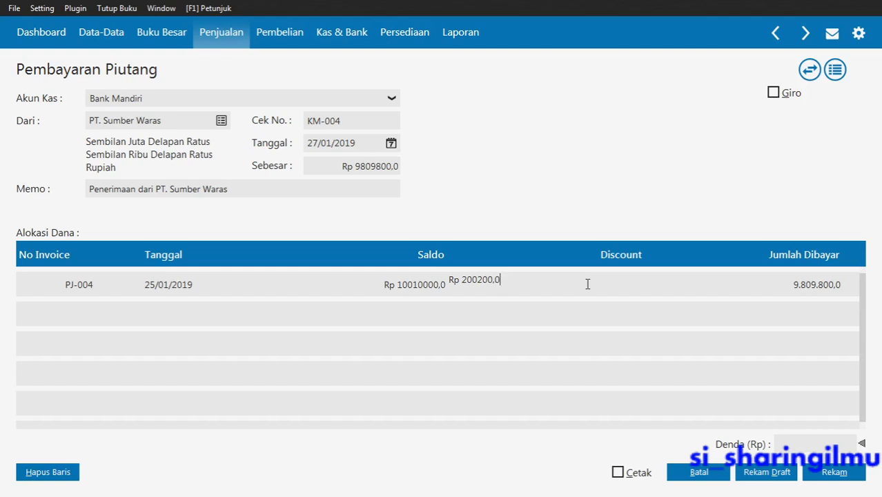
click(393, 170)
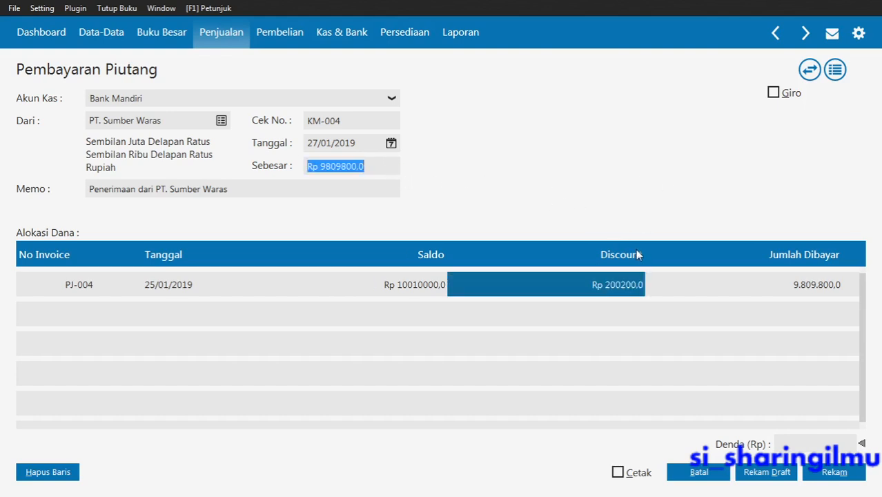
key(alt+Tab)
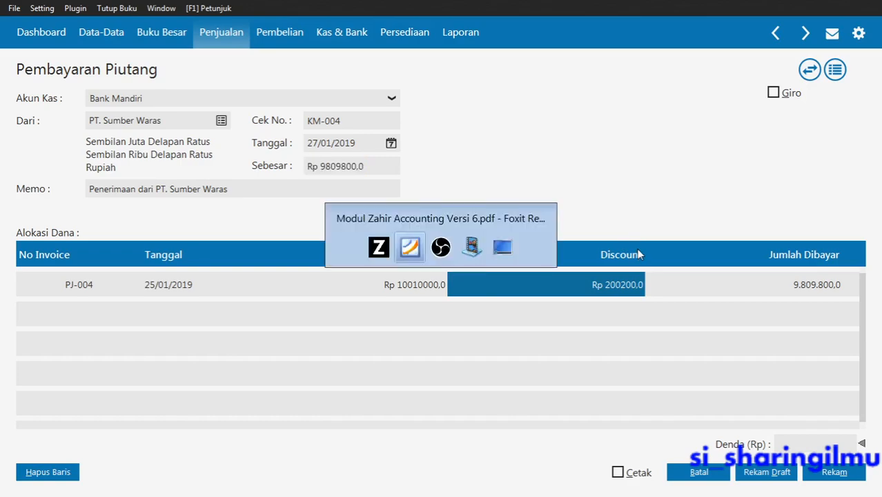
scroll(473, 325, down, 1)
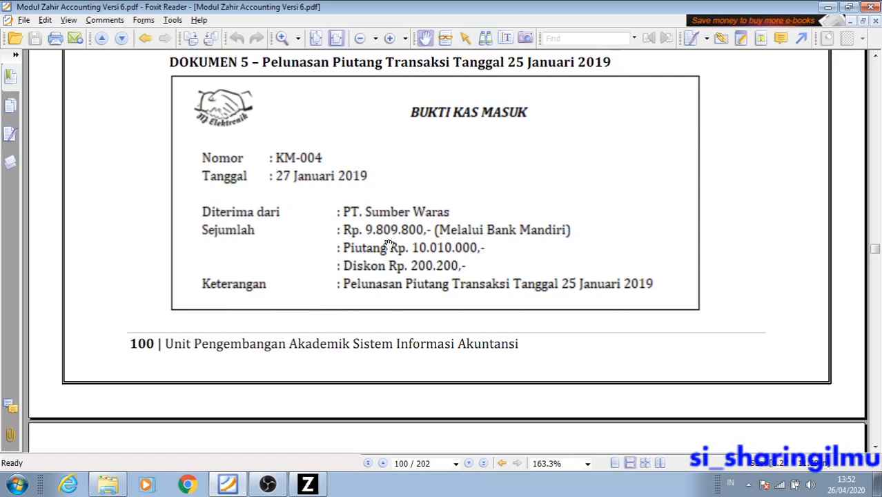
key(alt+Tab)
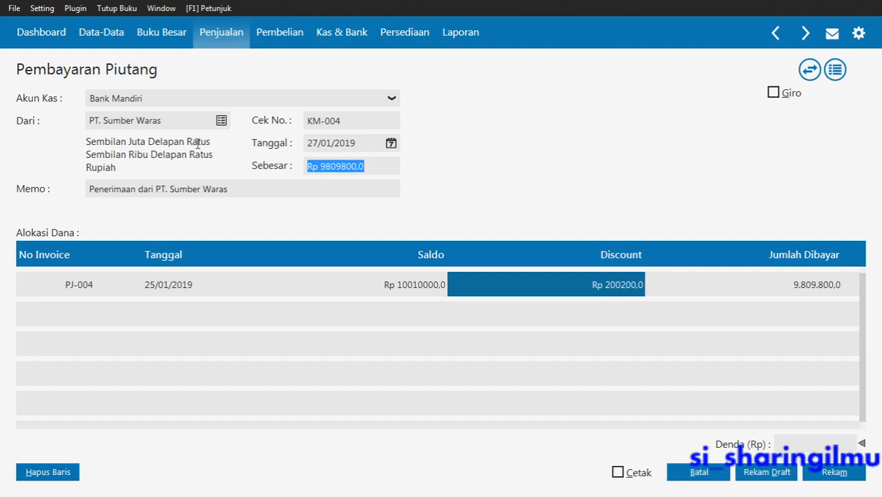
click(162, 170)
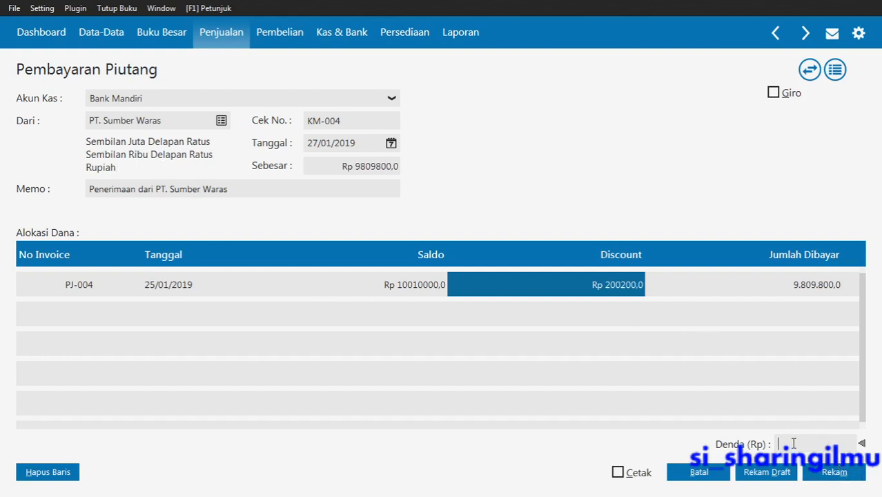
Record the KM-004 payment, then close the blank payment form and the Pembayaran Piutang Usaha list.
click(832, 472)
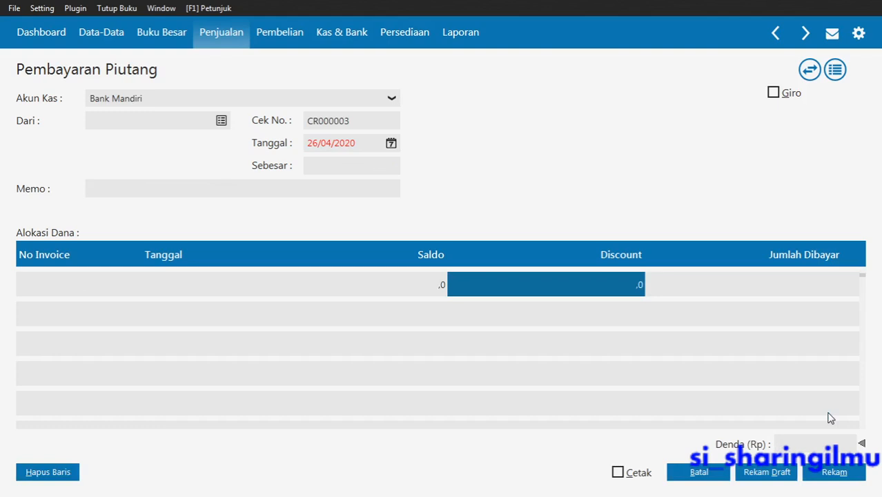
click(684, 476)
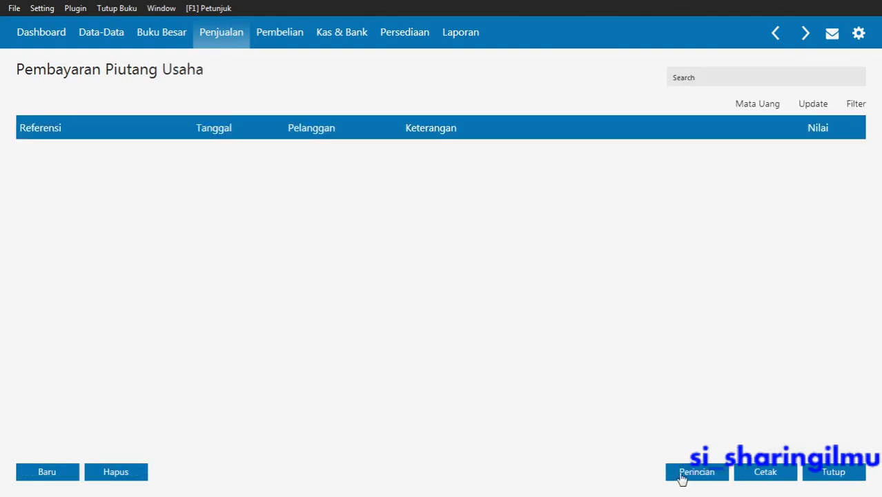
click(818, 471)
Switch to the module PDF and read Dokumen 6, the cash sale with discount.
key(alt+Tab)
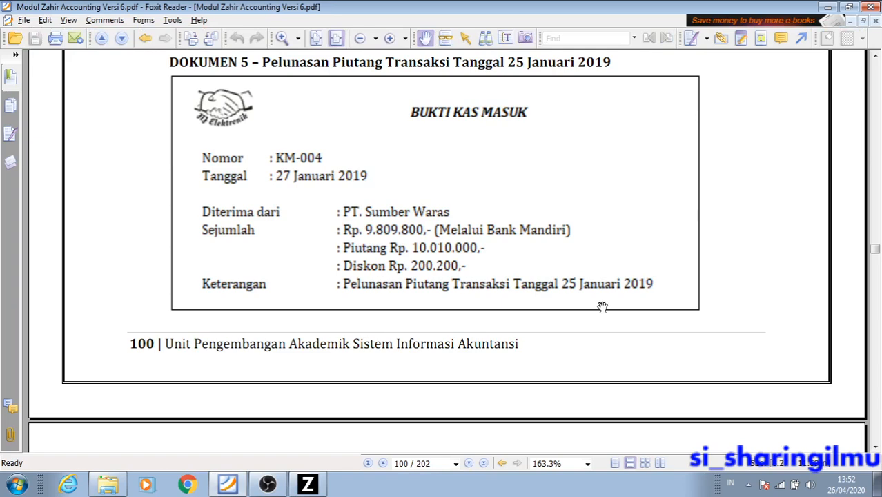
scroll(602, 306, down, 20)
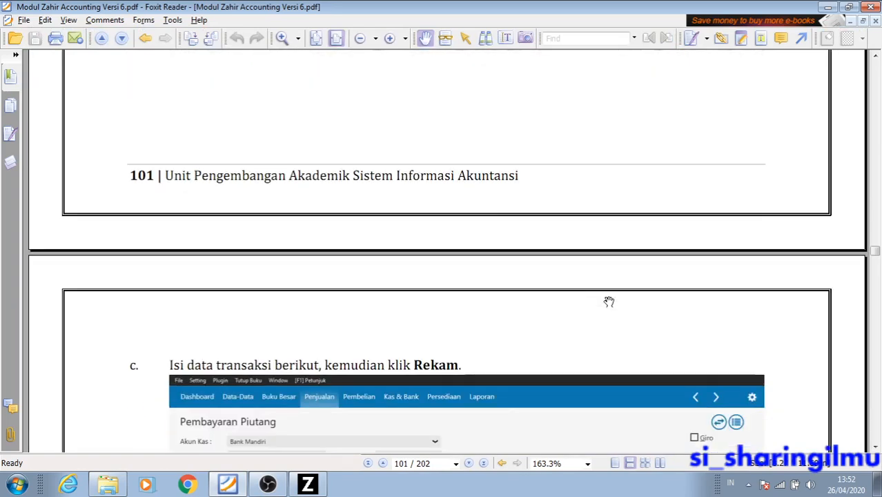
scroll(608, 301, down, 15)
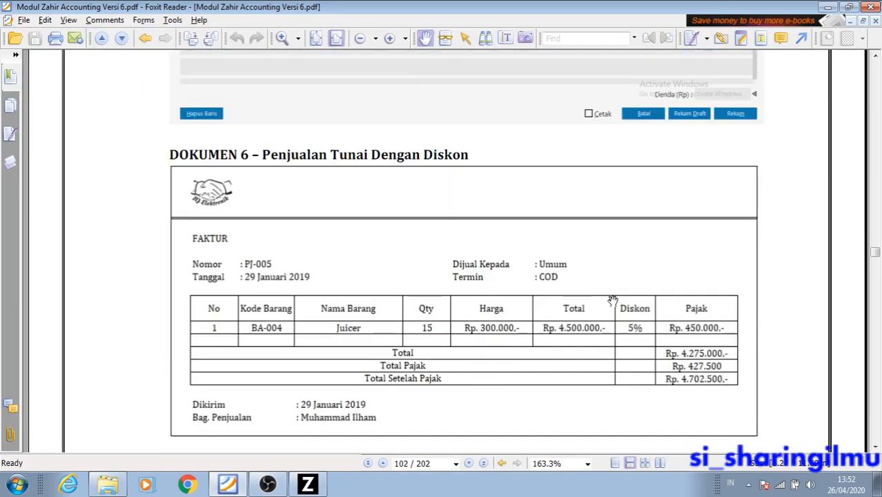
scroll(613, 301, down, 3)
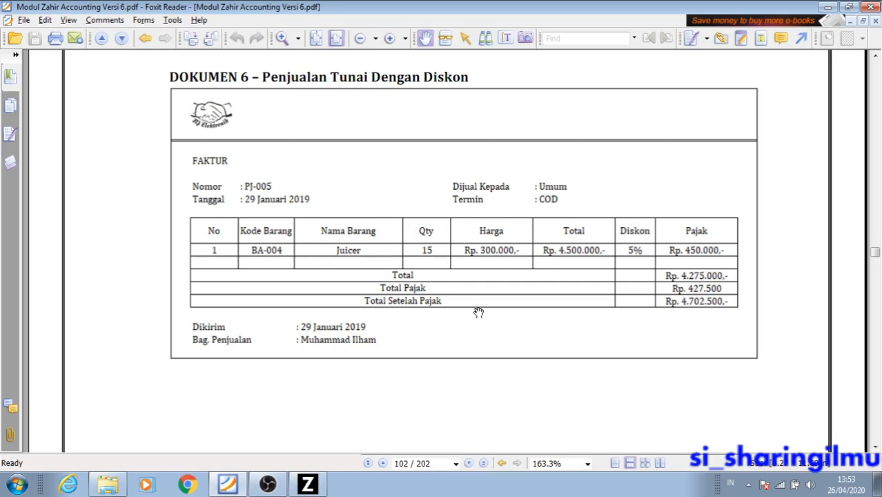
Switch to Zahir Accounting and start a new sales invoice marked Tunai for the customer Pelanggan Umum.
key(alt+Tab)
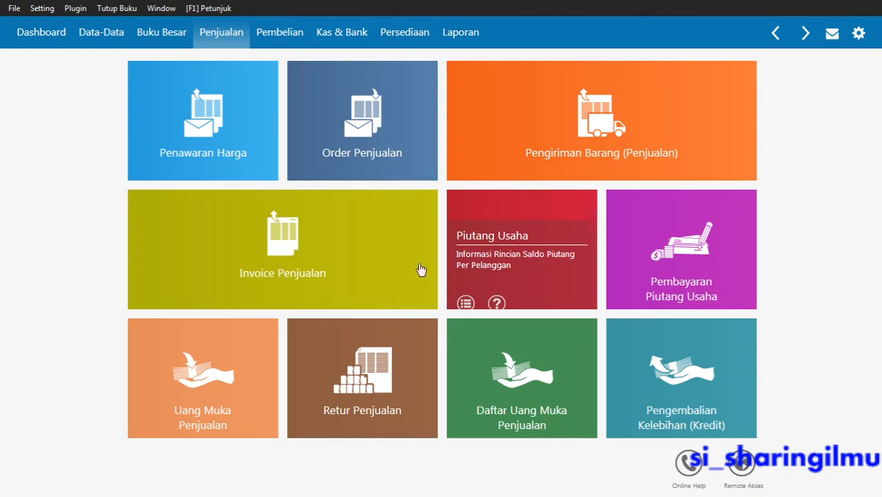
click(348, 234)
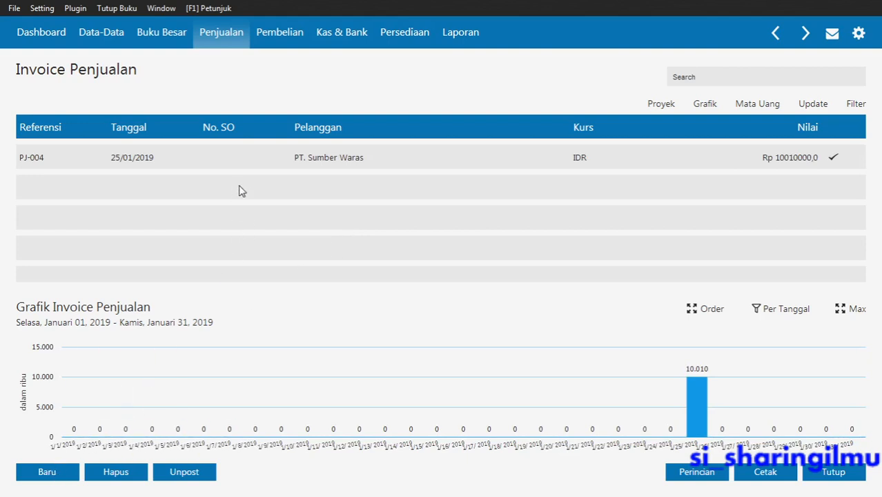
click(35, 474)
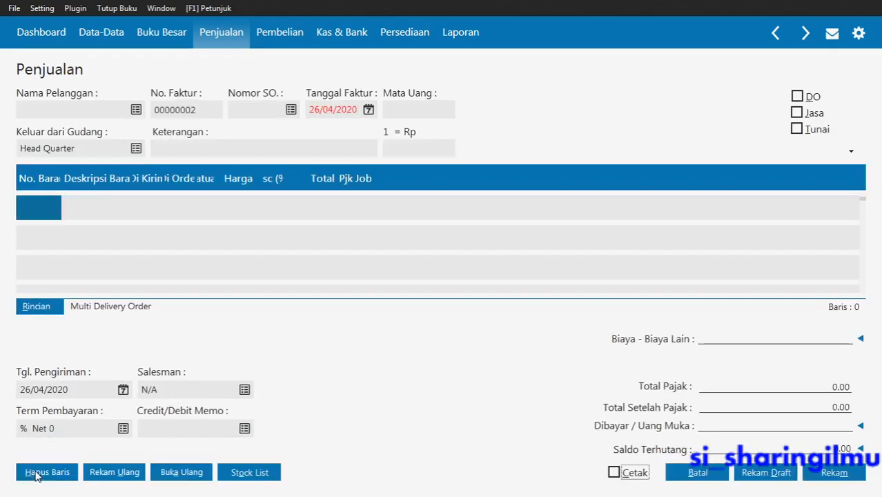
click(796, 129)
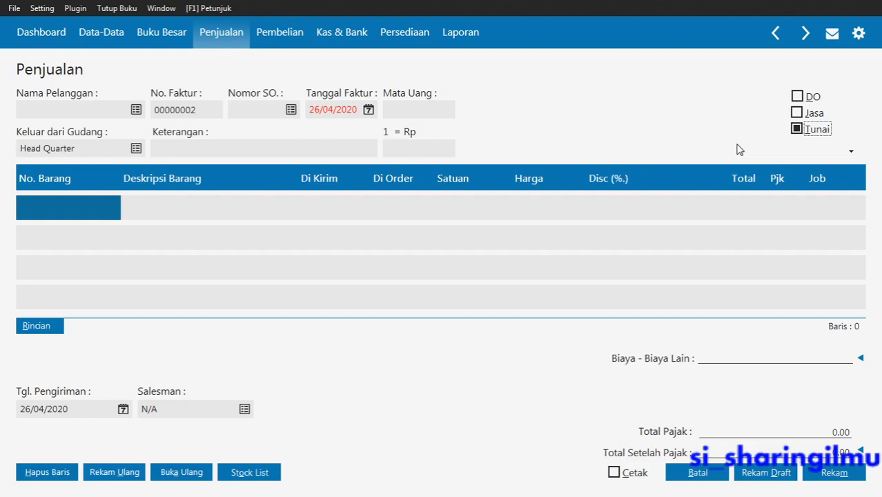
click(57, 115)
click(138, 107)
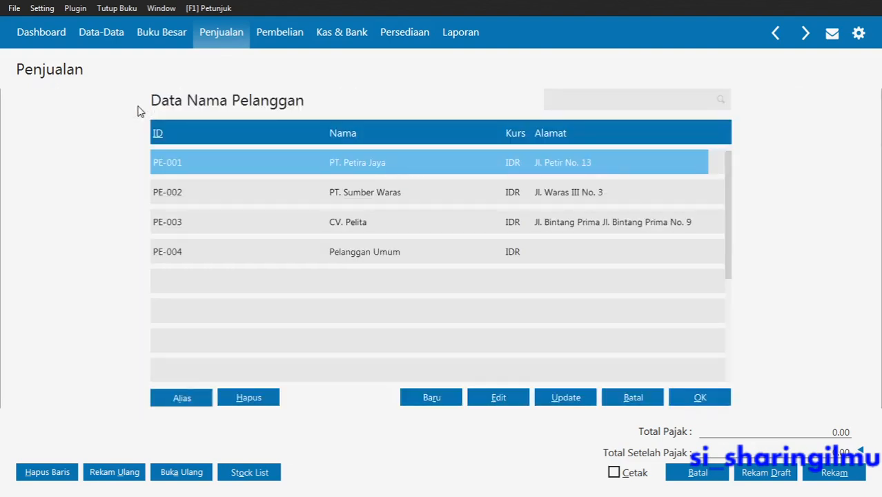
double_click(372, 250)
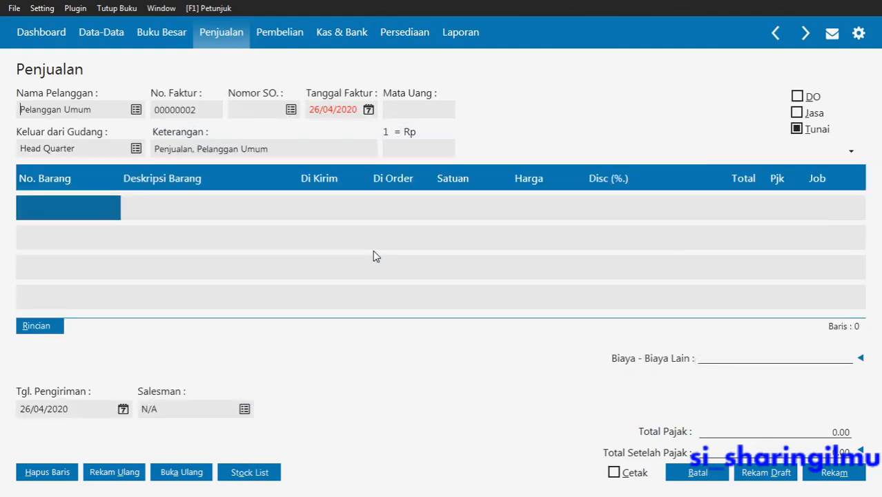
Set the cash sale's invoice number to PJ-005 as given in Dokumen 6.
double_click(202, 109)
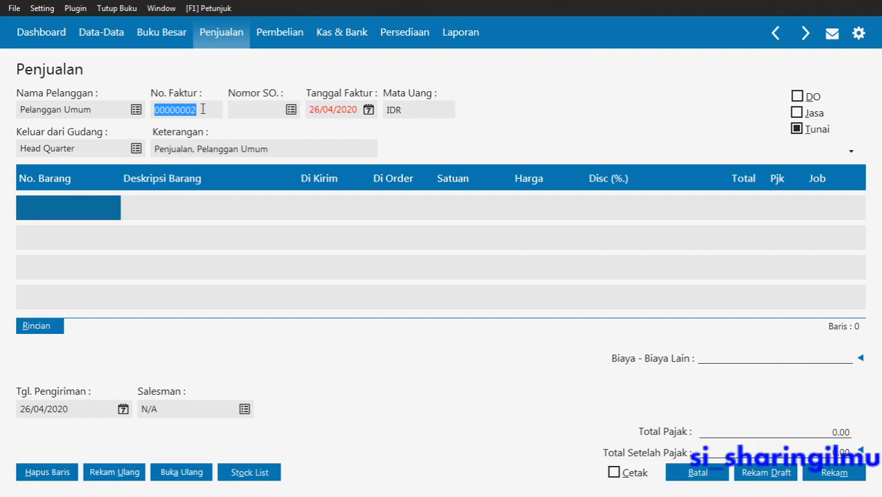
key(alt+Tab)
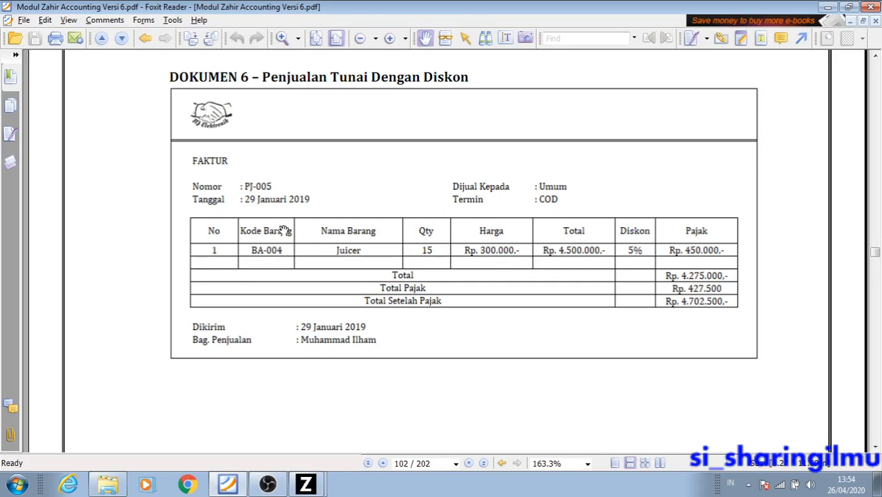
key(alt+Tab)
key(Tab)
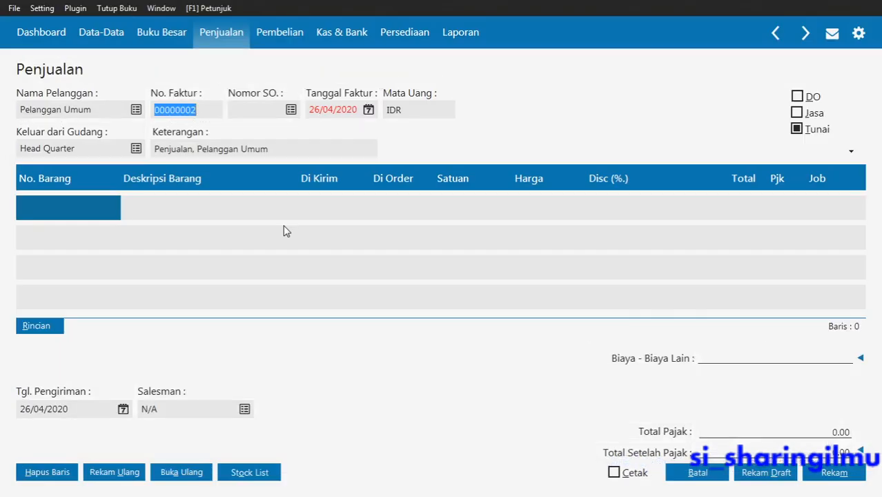
text(PJ)
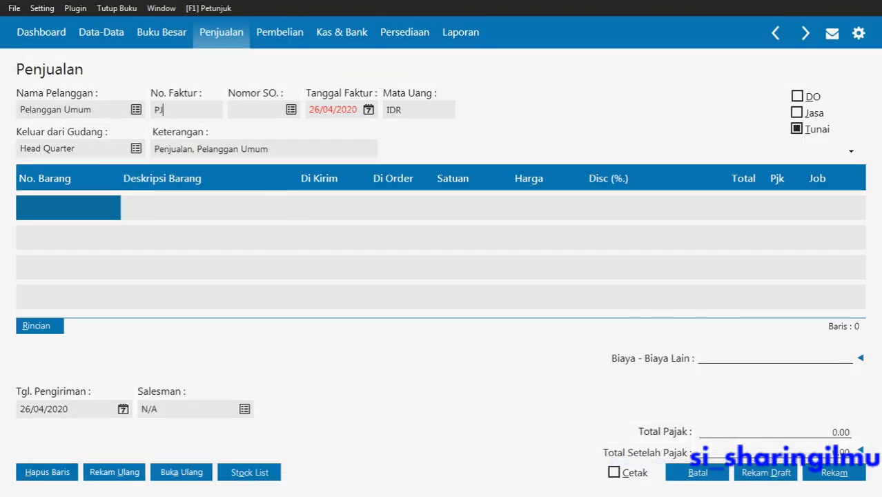
text(-005)
key(Tab)
Check the date in Dokumen 6 and set the invoice's Tanggal Faktur to 29/01/2019.
key(Tab)
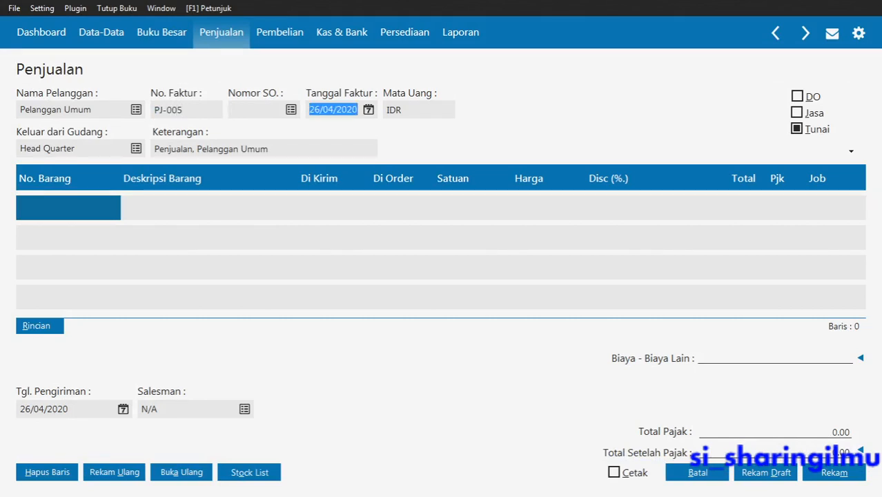
key(alt+Tab)
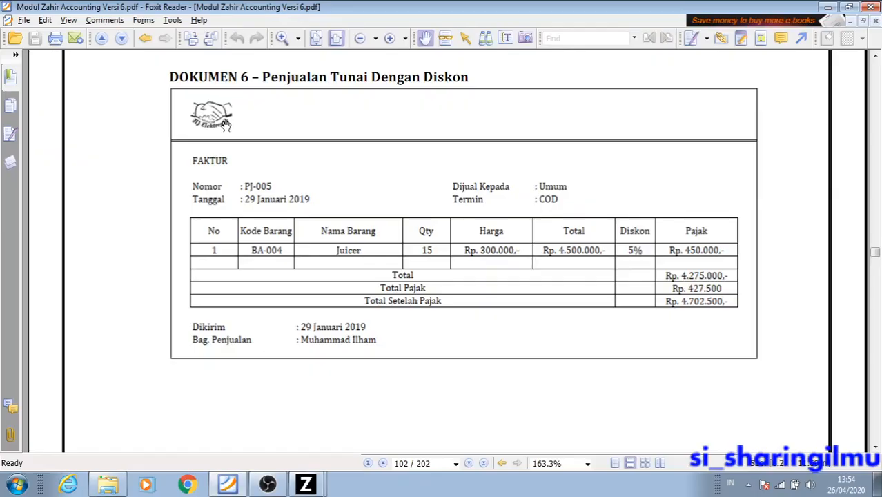
key(alt+Tab)
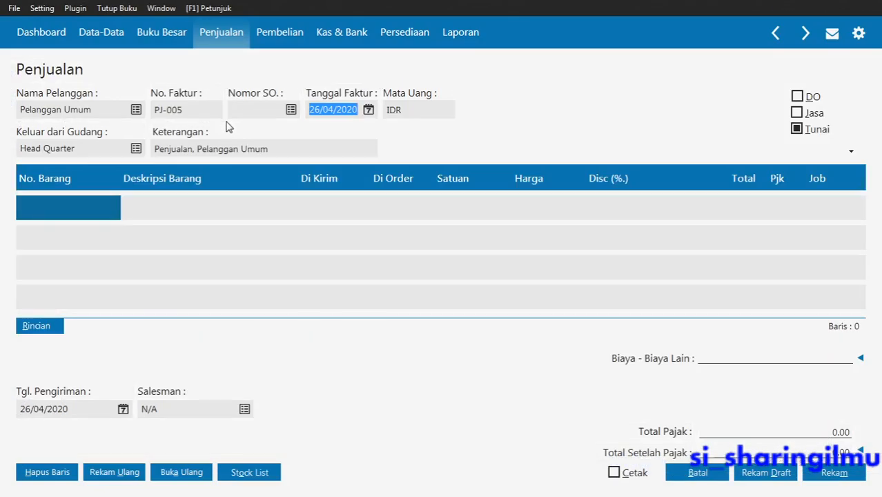
text(29/01/2)
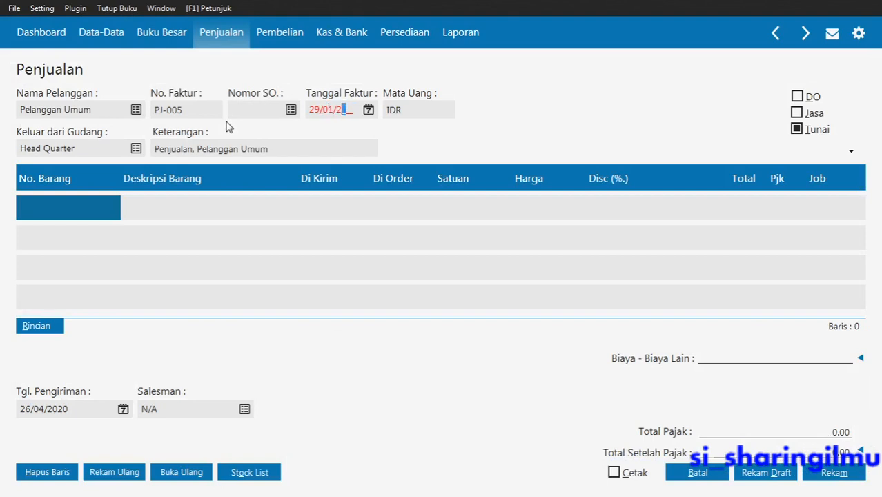
text(019)
key(Tab)
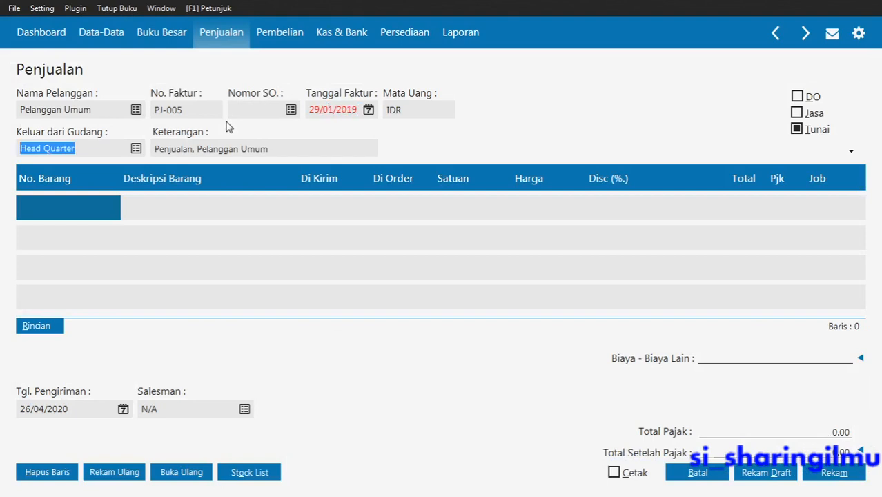
Add item BA-04 Juicer to the invoice with a delivered quantity of 15, following Dokumen 6.
click(65, 213)
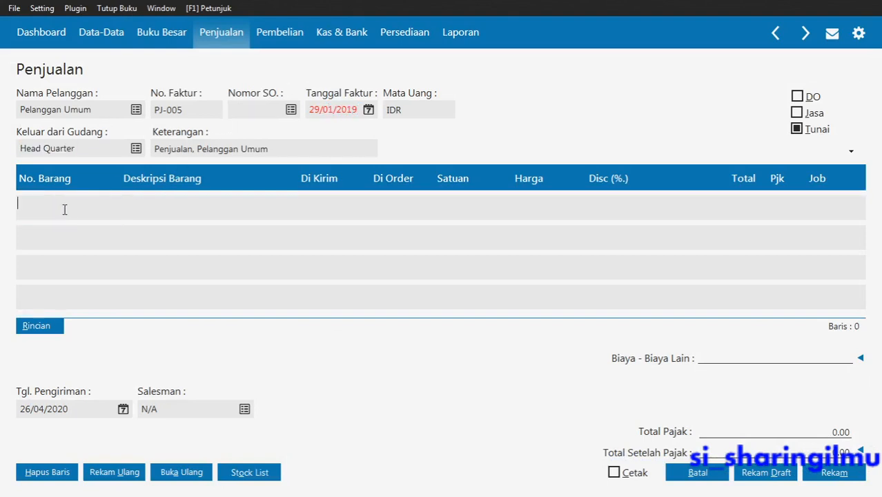
double_click(65, 212)
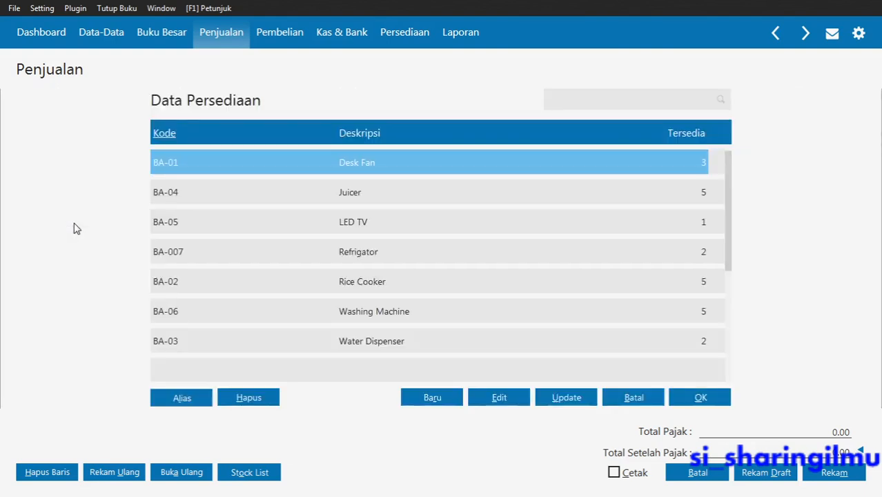
double_click(178, 199)
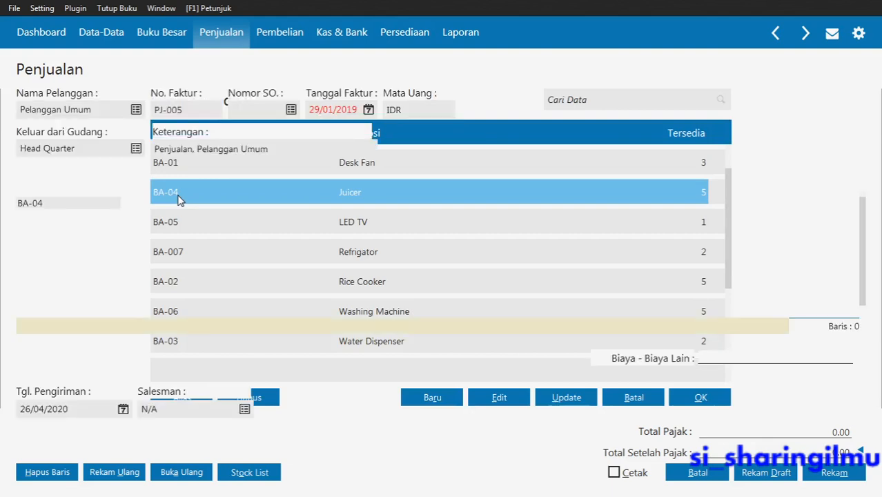
key(alt+Tab)
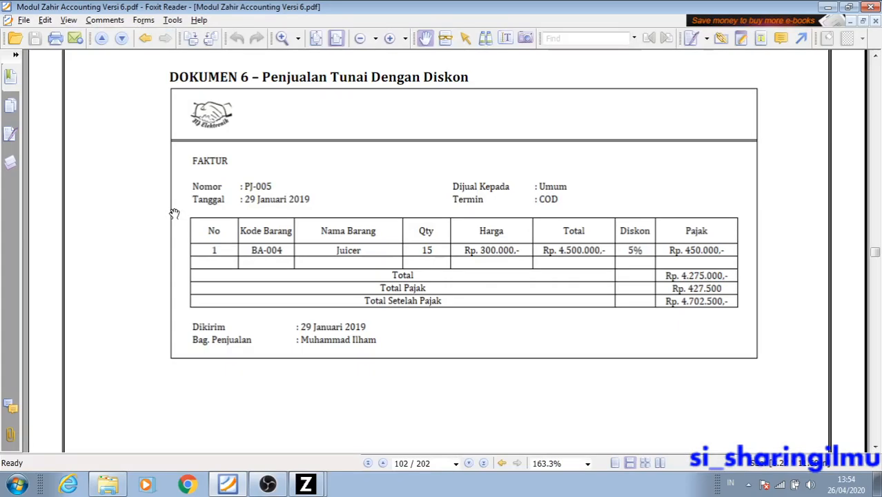
key(alt+Tab)
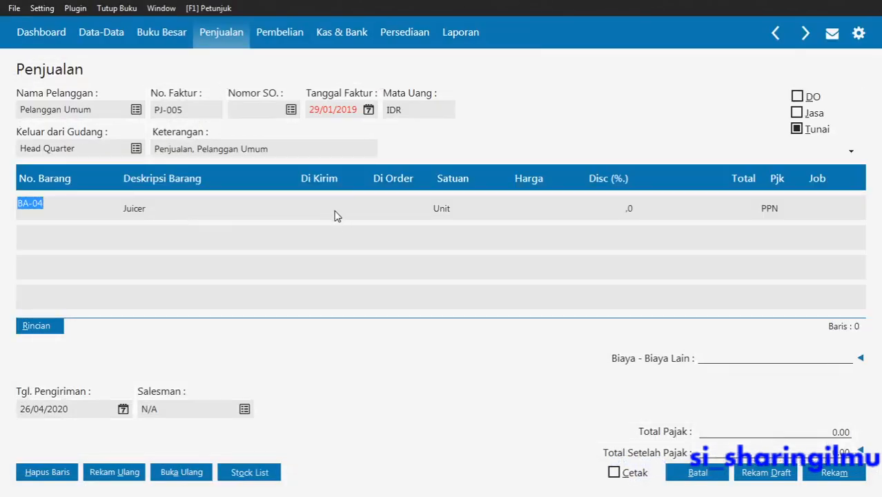
click(333, 206)
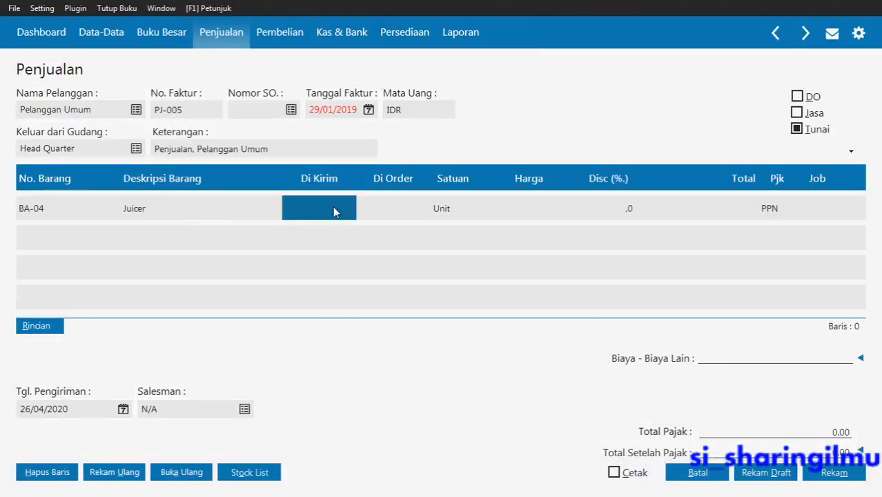
text(15)
key(Return)
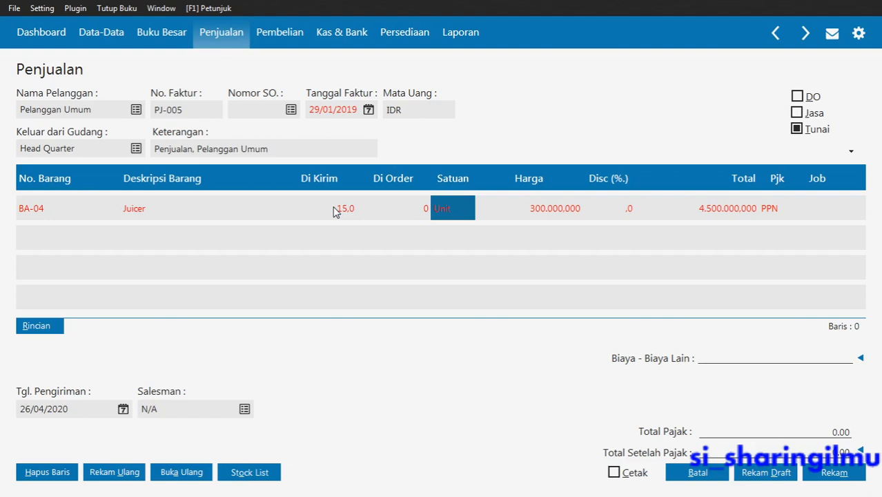
Recheck the Juicer row's quantity and unit, and cancel the unsaved PJ-005 invoice.
click(334, 210)
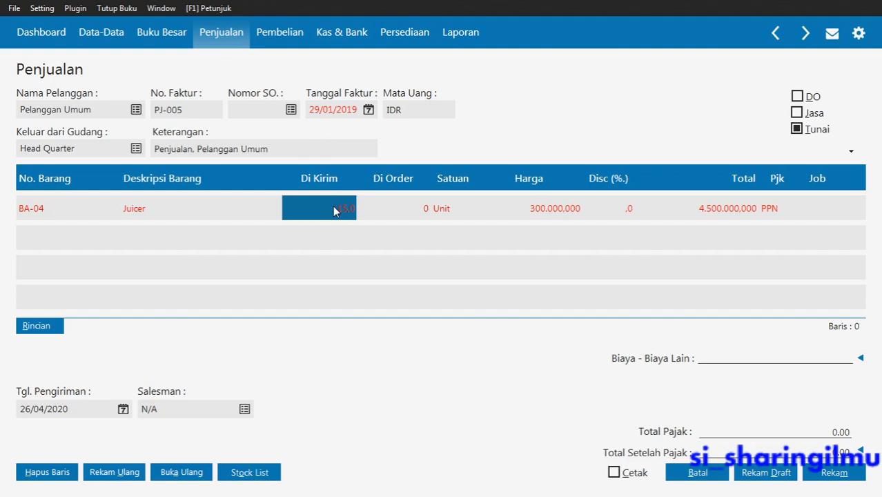
click(344, 212)
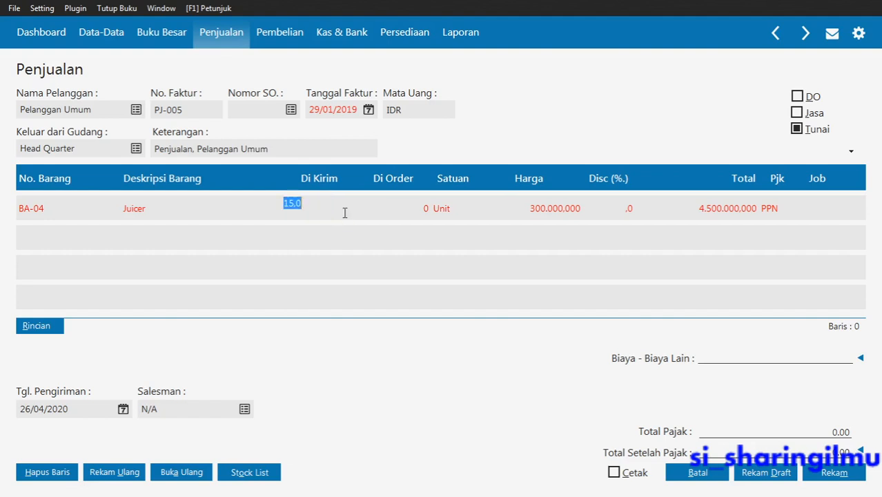
click(424, 210)
click(442, 210)
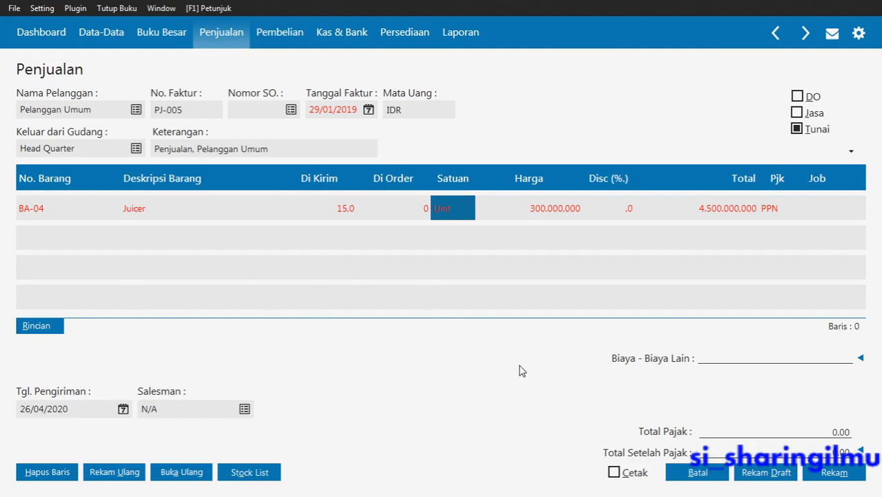
click(689, 473)
click(688, 474)
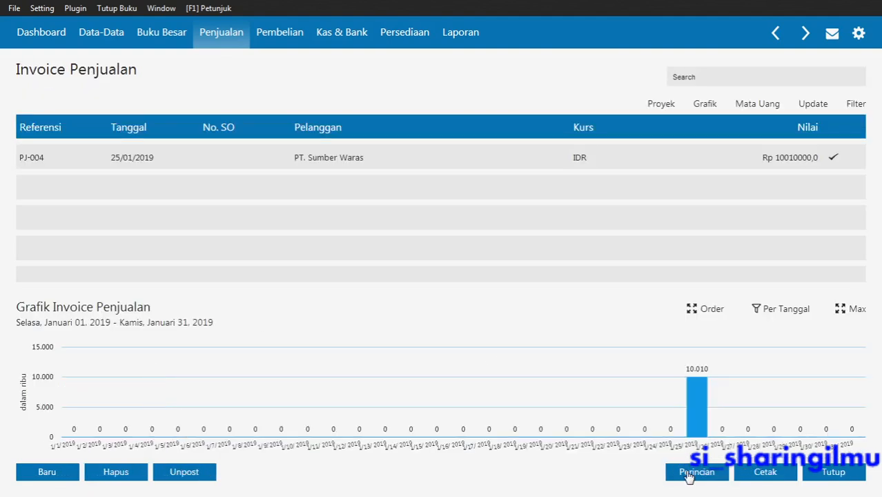
Switch to the module PDF and find Dokumen 2, the Juicer cash purchase, on page 109.
key(alt+Tab)
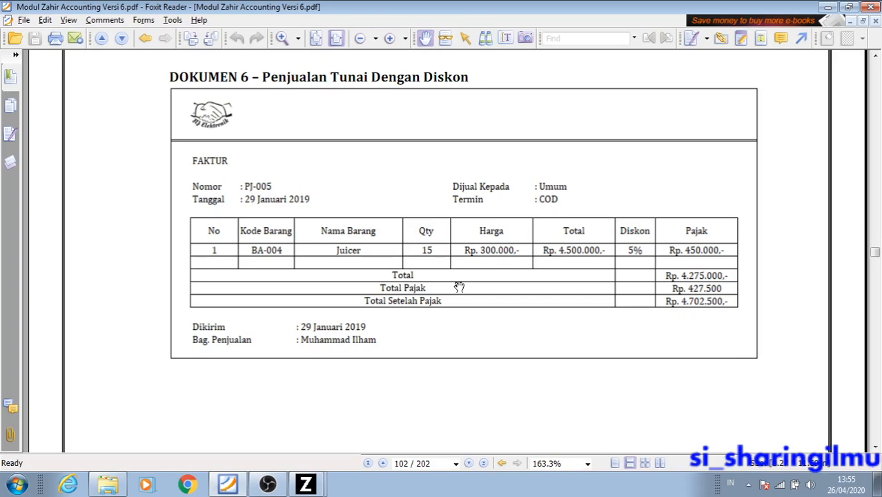
scroll(459, 286, down, 1)
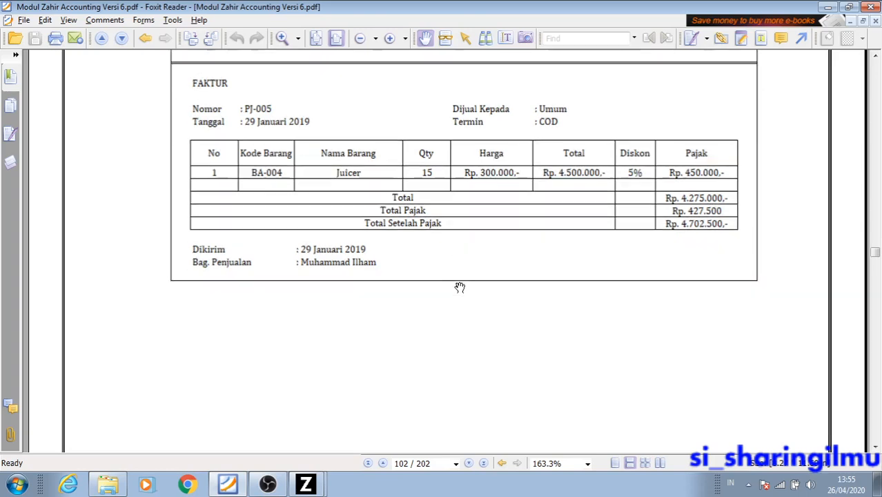
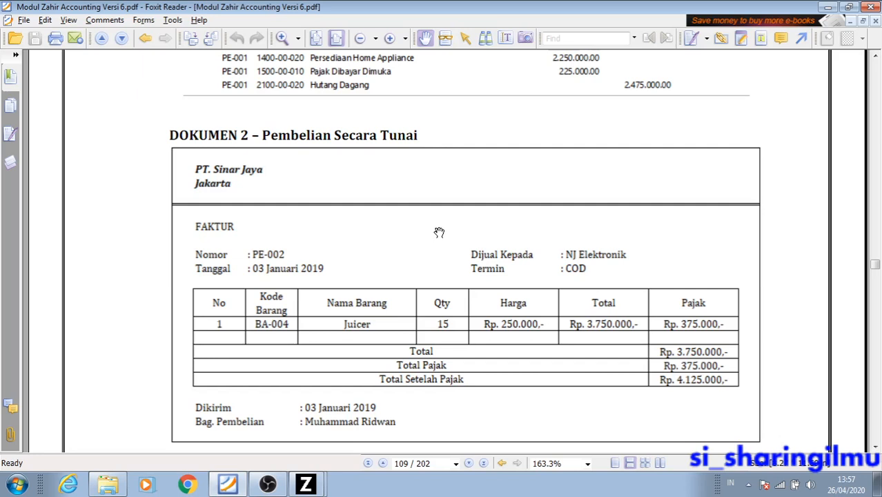
Close Zahir's Invoice Penjualan list, open Penerimaan Barang for purchases, and return to Dokumen 2 in the module PDF.
key(alt+Tab)
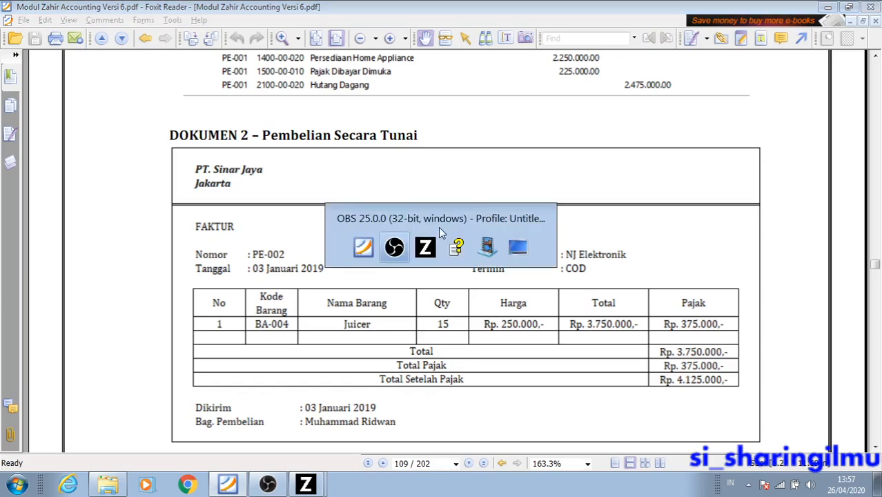
key(alt+Tab)
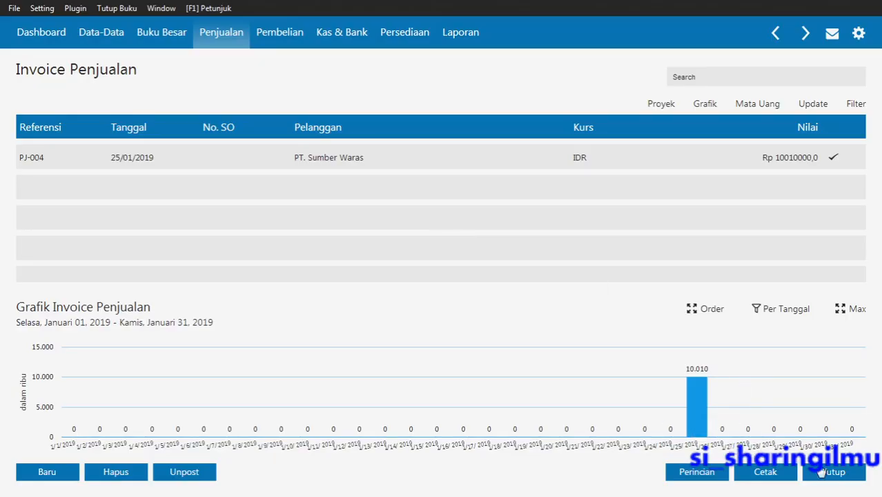
click(823, 472)
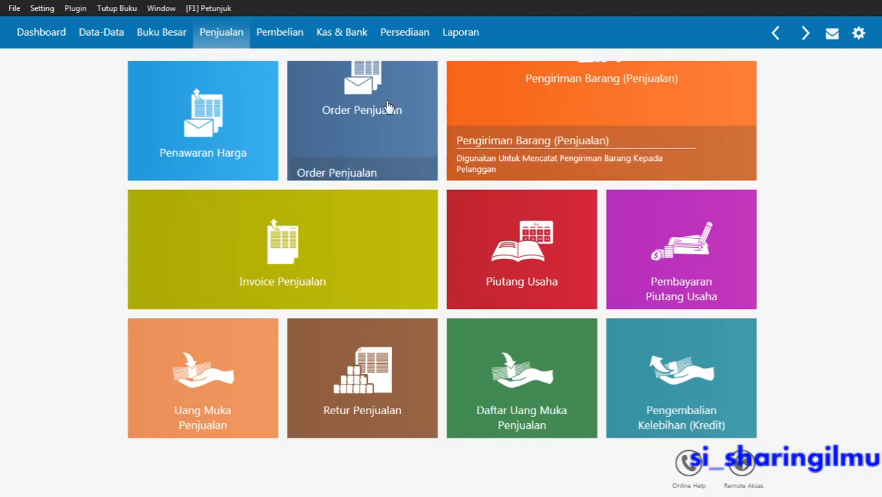
click(300, 35)
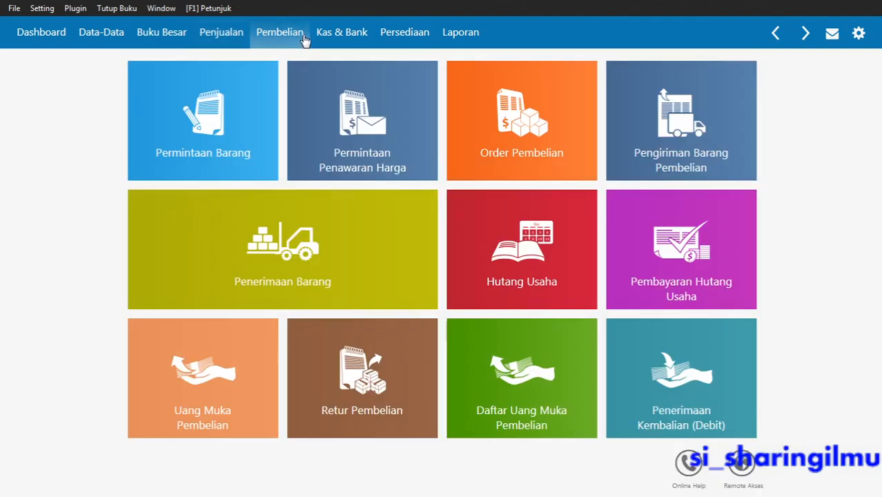
mouse_move(315, 221)
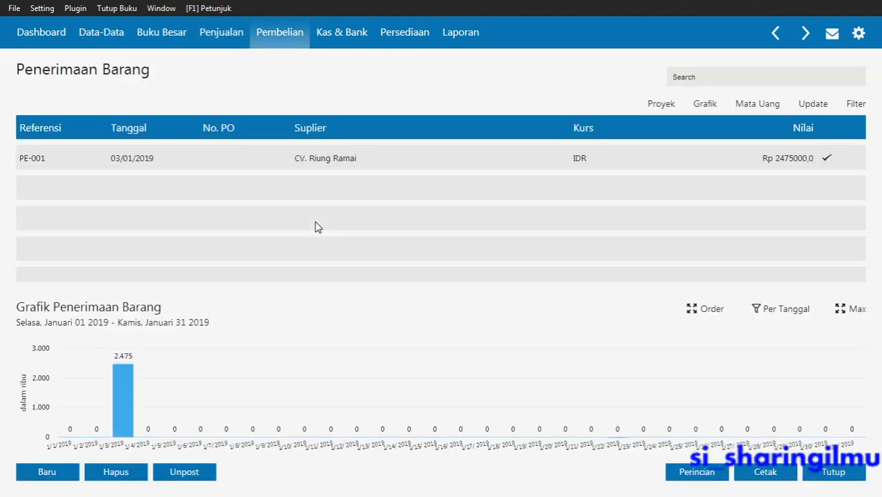
key(alt+Tab)
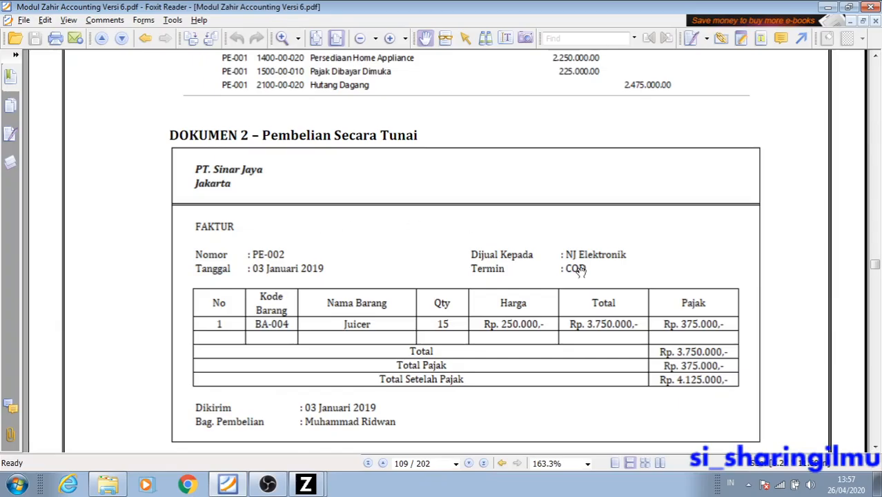
Start a new Penerimaan Barang entry in Zahir and choose PT. Sinar Jaya as supplier, following Dokumen 2 in the module PDF.
key(alt+Tab)
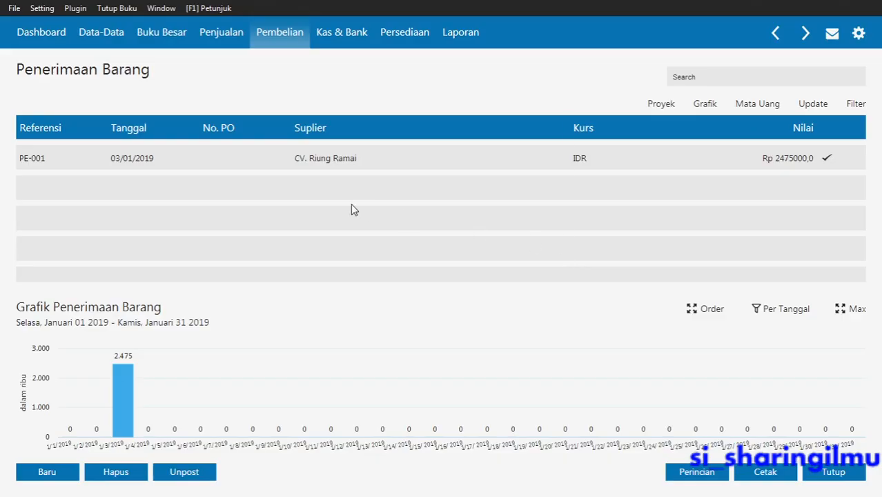
click(55, 472)
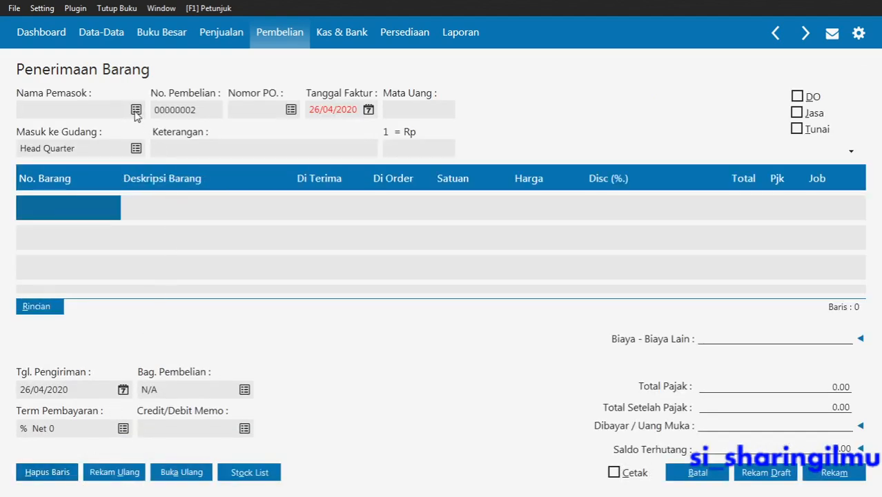
key(alt+Tab)
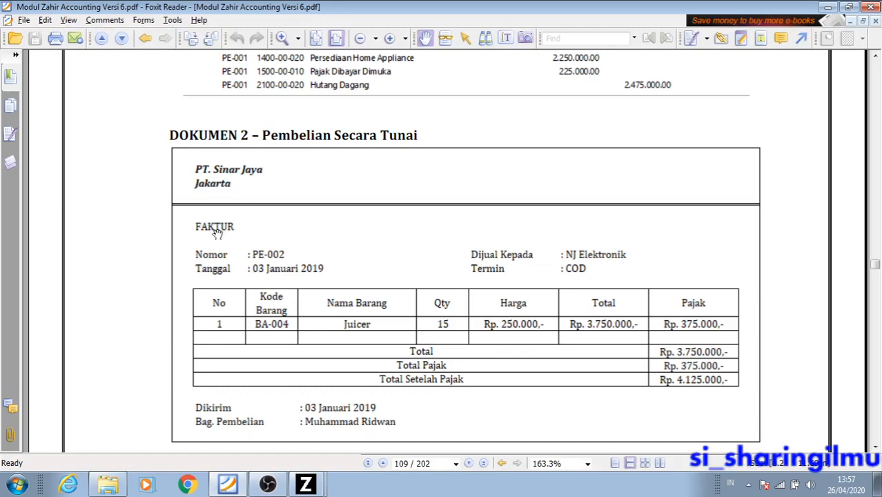
key(alt+Tab)
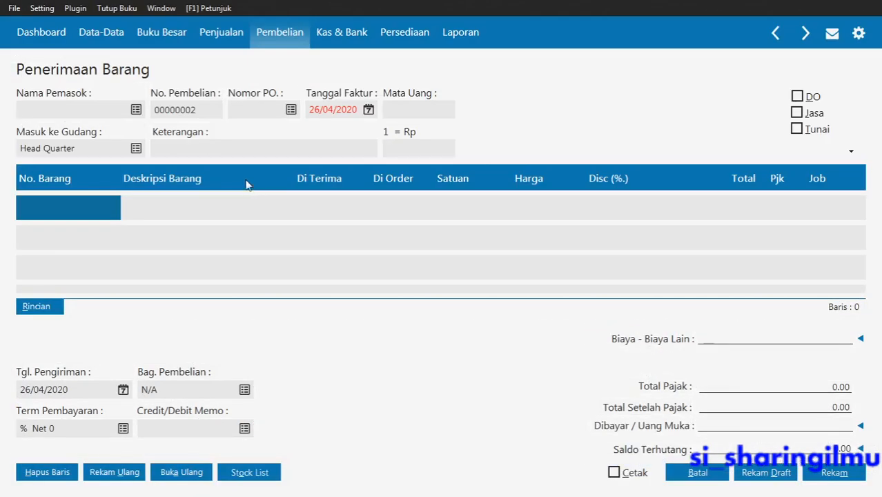
click(136, 110)
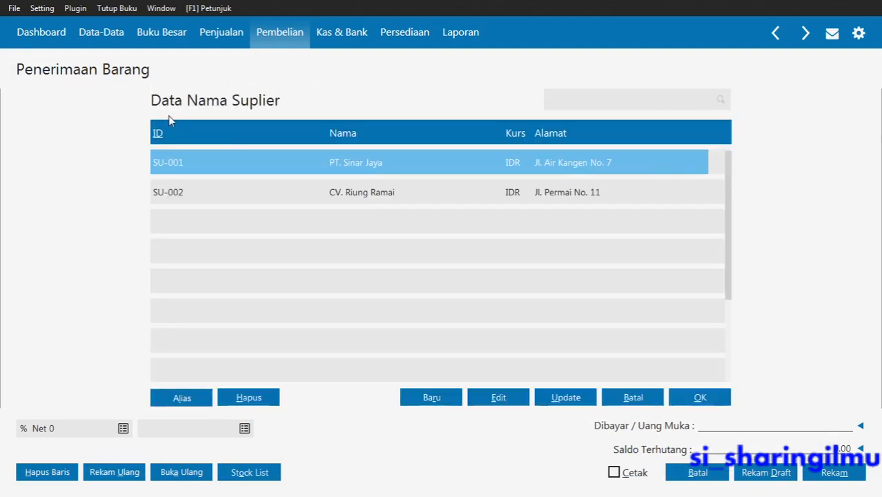
double_click(330, 166)
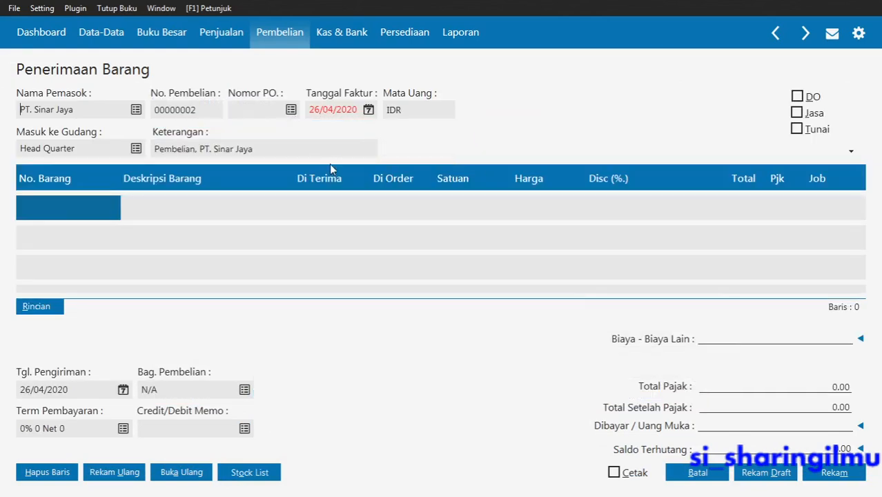
Enter PE-002 as the purchase number and 03/01/2019 as the invoice date, checking the date against Dokumen 2.
click(222, 112)
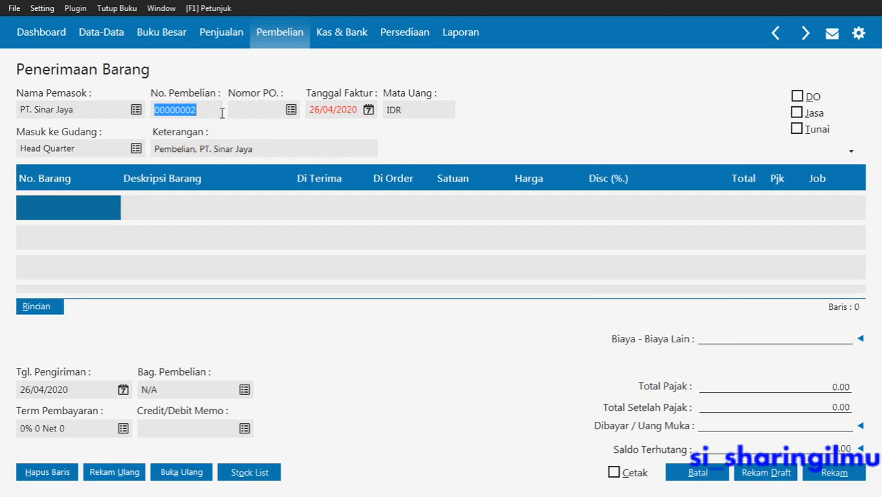
text(P)
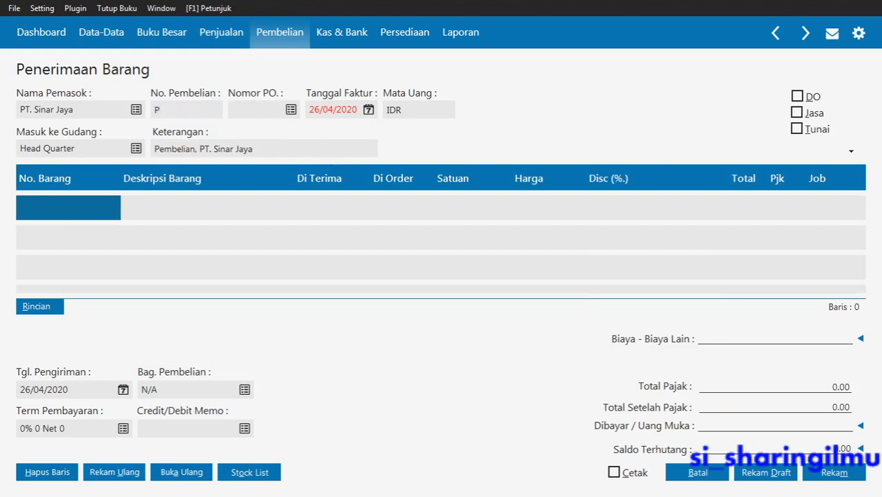
text(E-002)
key(Tab)
key(Tab)
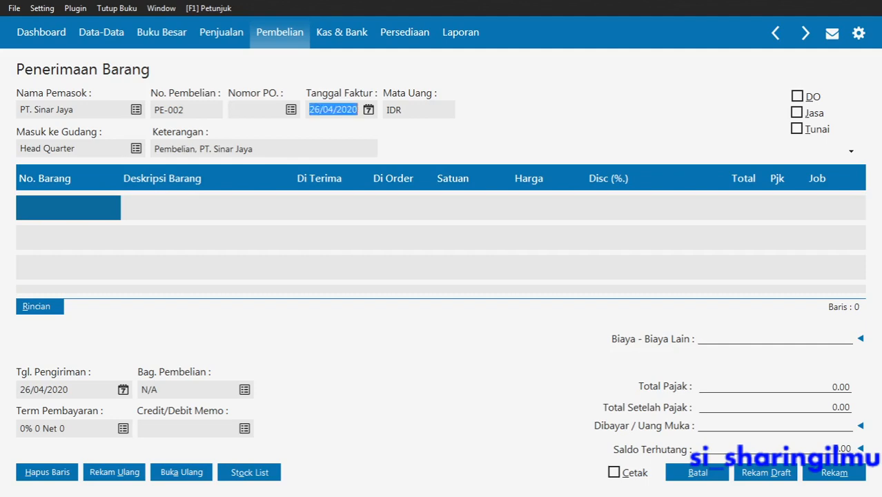
key(alt+Tab)
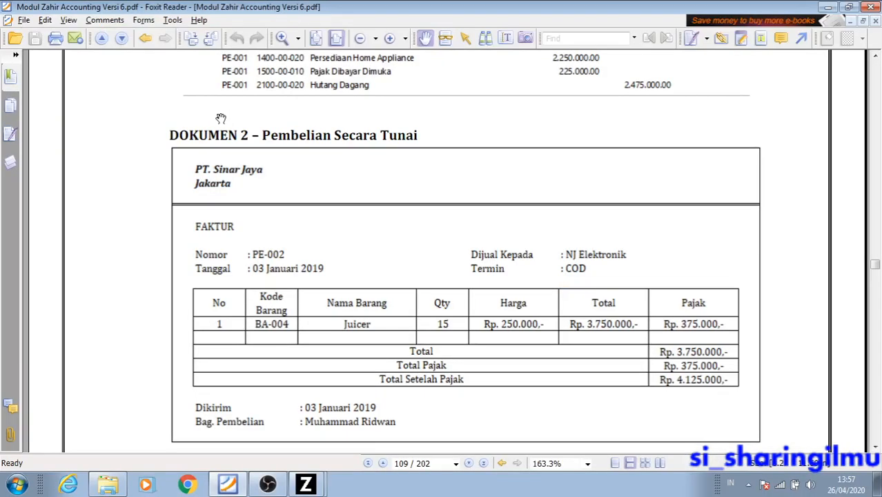
key(alt+Tab)
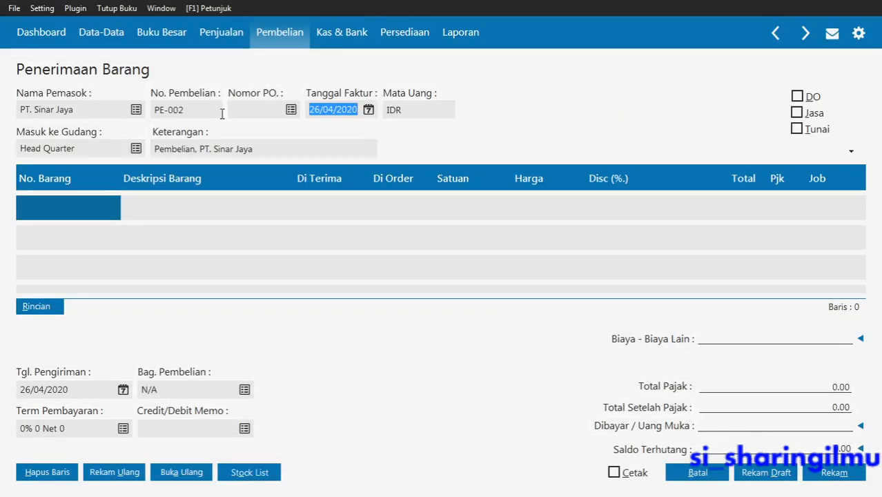
text(03/)
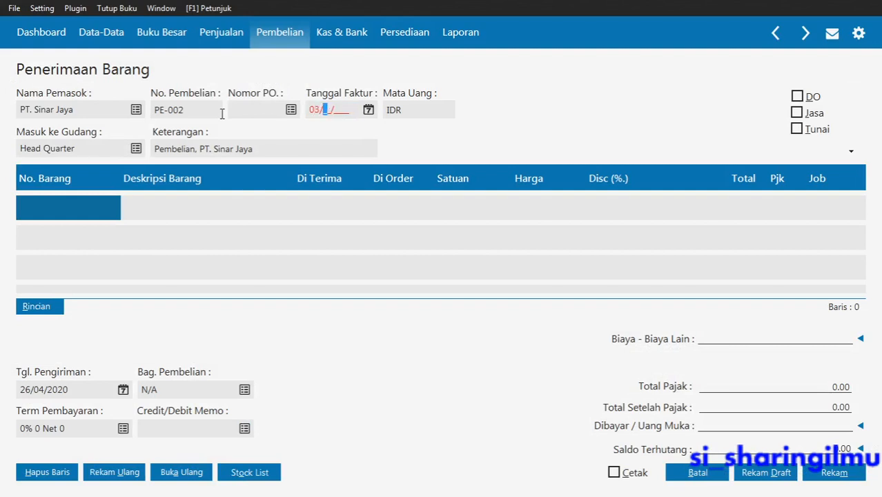
text(01/2019)
key(Tab)
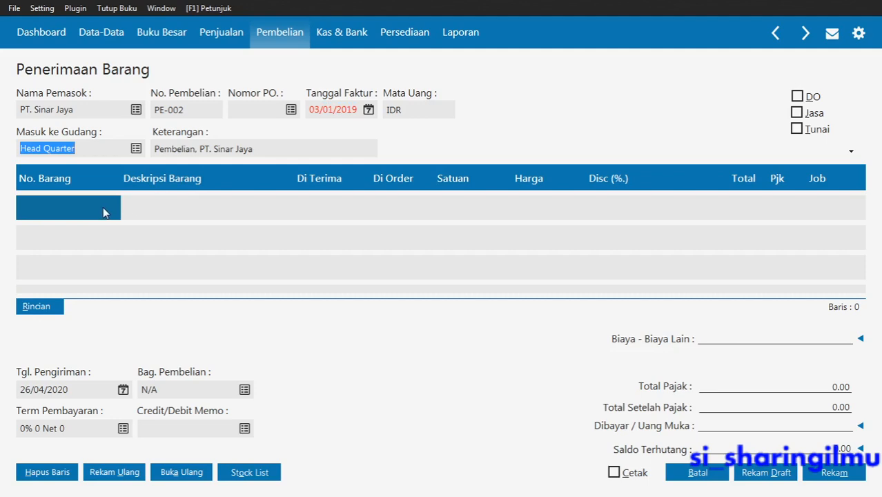
Add item BA-04 Juicer to the purchase with a received quantity of 15, following Dokumen 2.
key(alt+Tab)
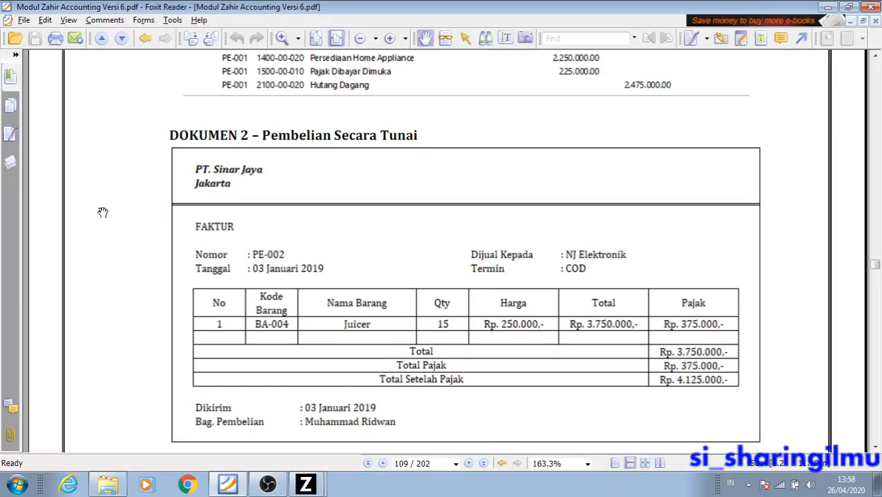
key(alt+Tab)
click(104, 207)
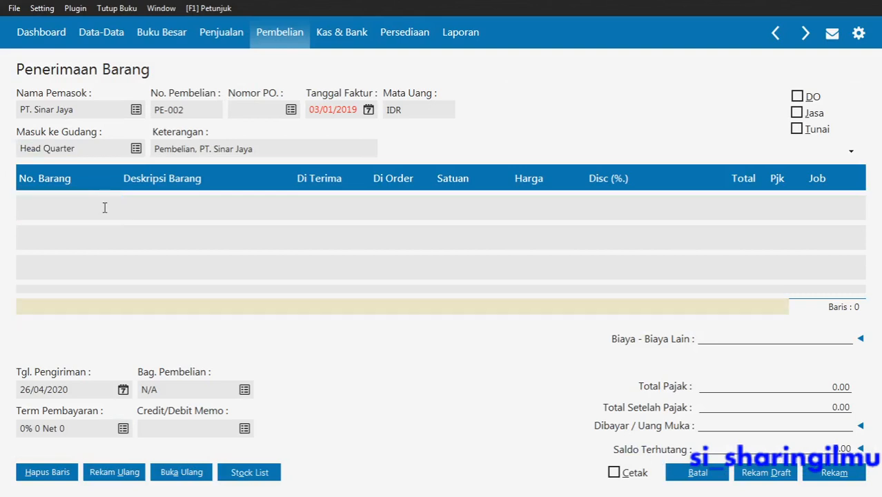
double_click(104, 208)
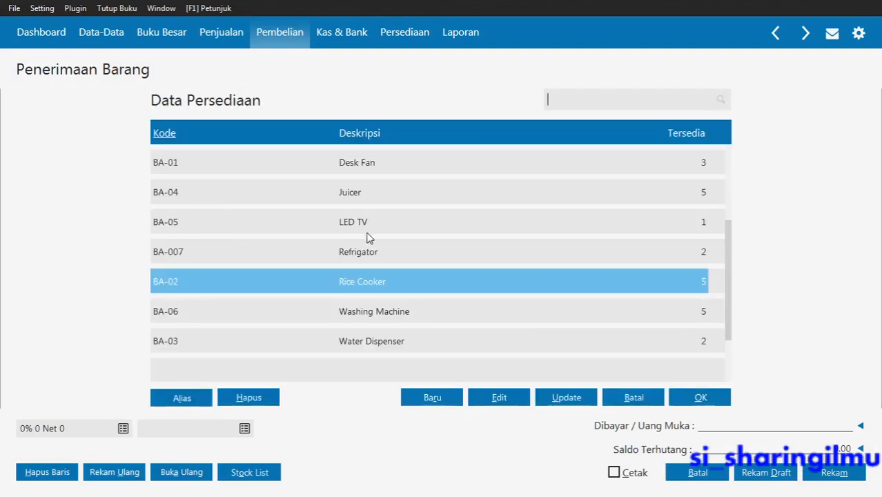
double_click(378, 198)
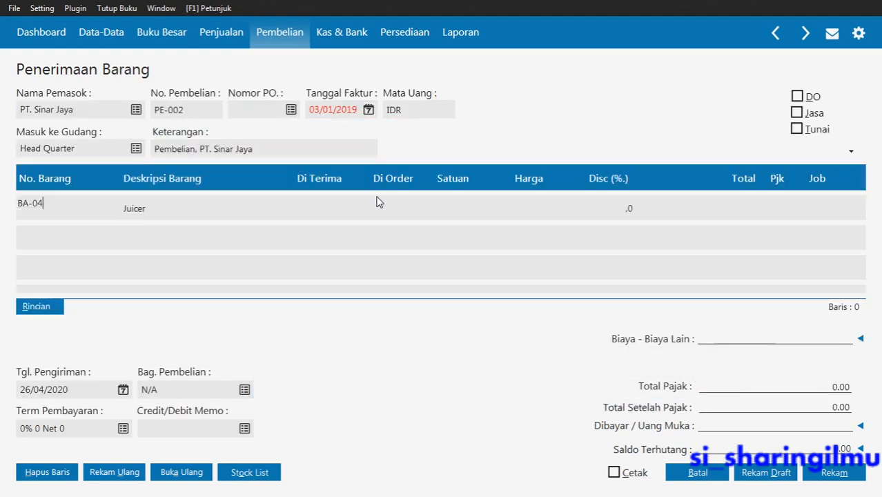
click(313, 207)
text(15)
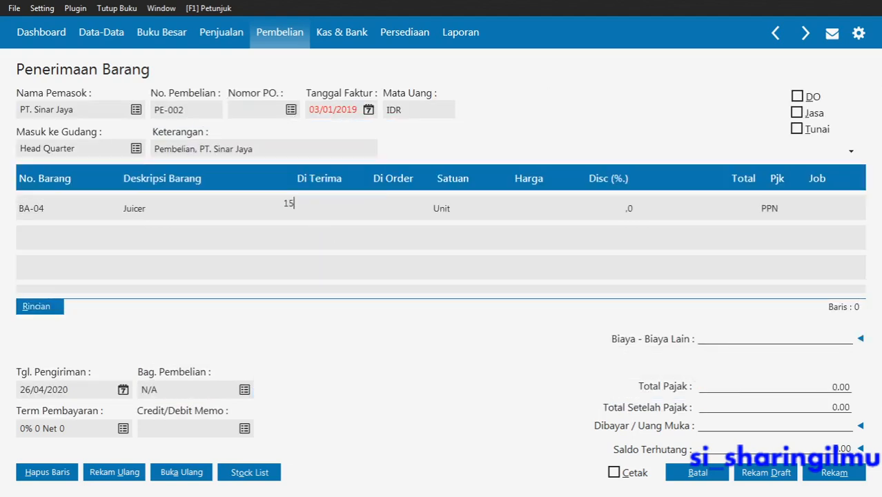
key(Tab)
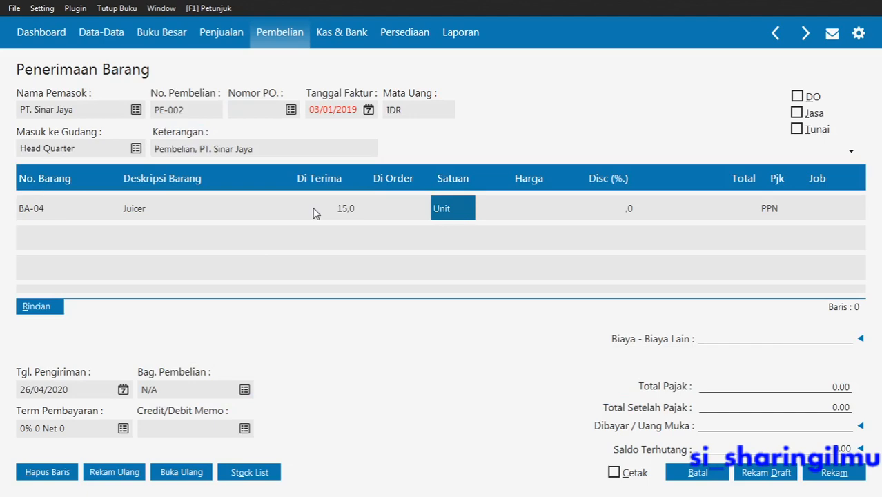
key(Tab)
Look up the Juicer's price in Dokumen 2 and set its unit price to Rp 250.000.
key(alt+Tab)
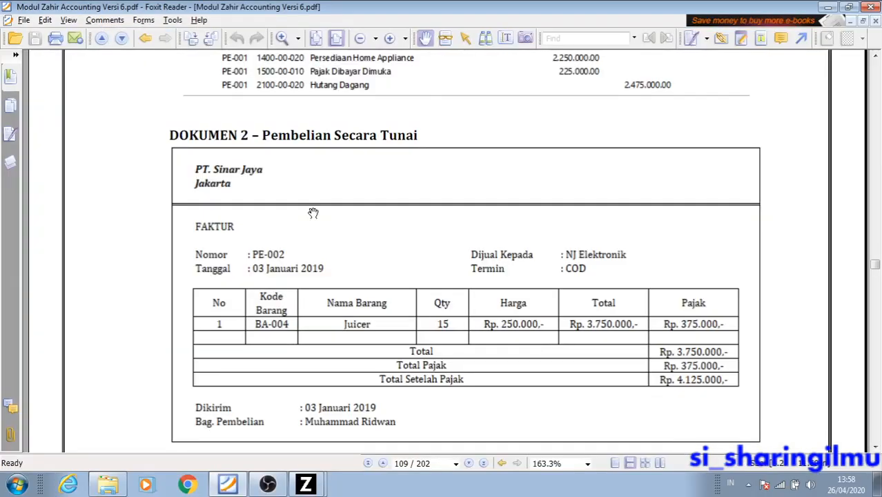
key(alt+Tab)
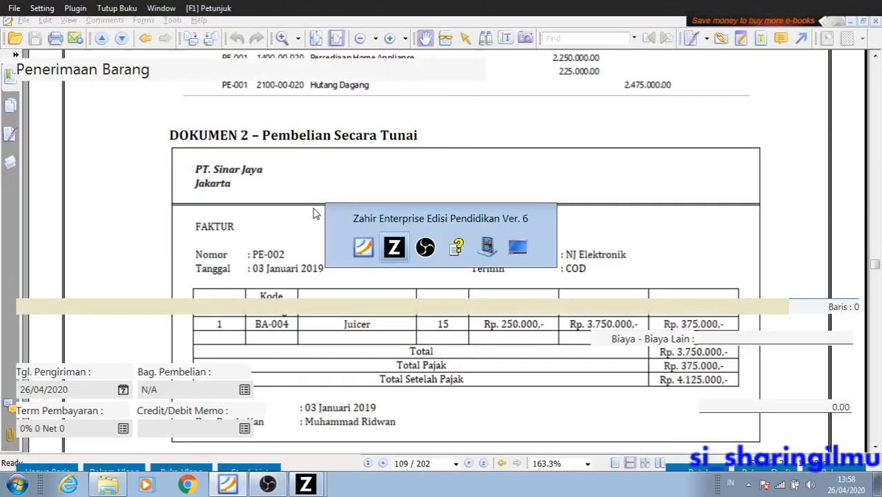
text(250)
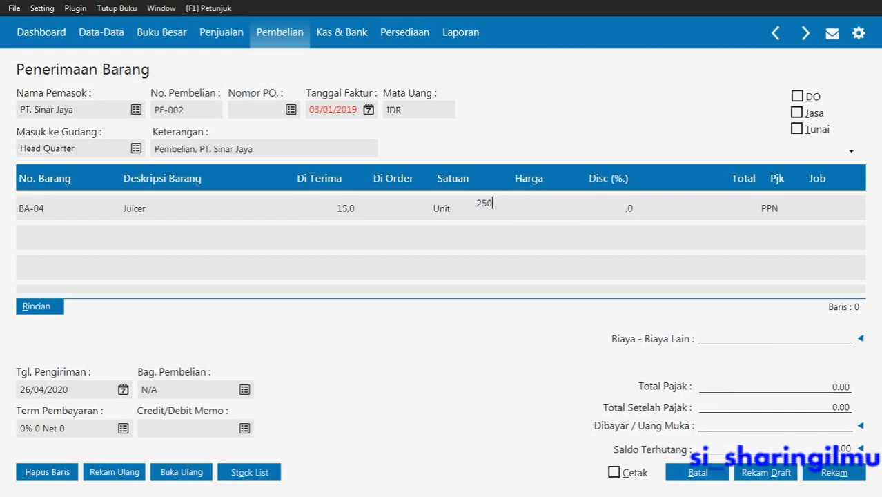
text(.000.000)
key(Tab)
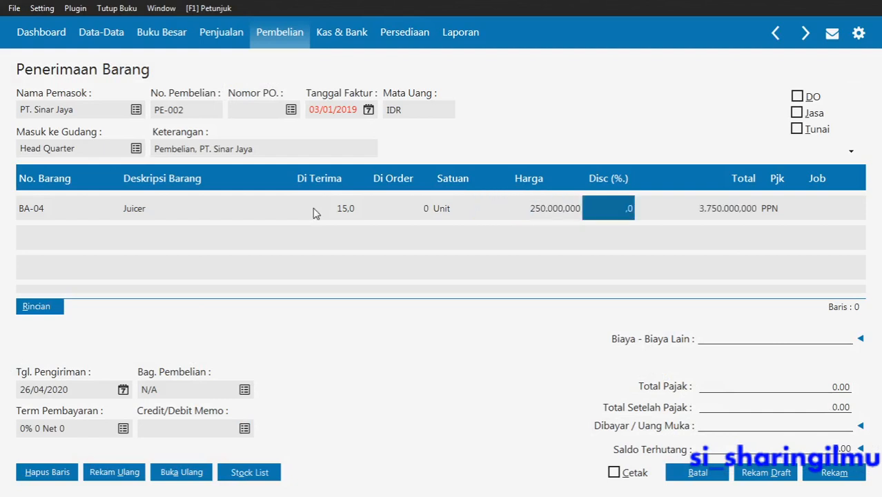
Check the payment term in Dokumen 2 and mark the purchase as Tunai.
key(alt+Tab)
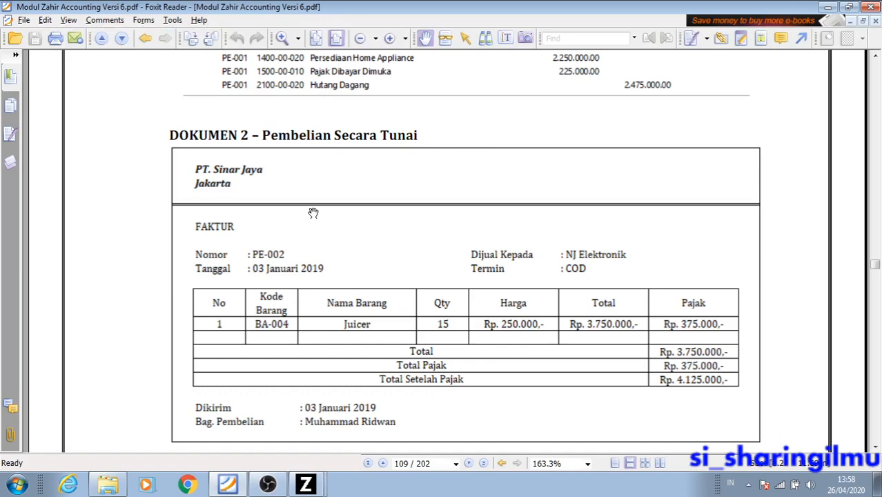
key(alt+Tab)
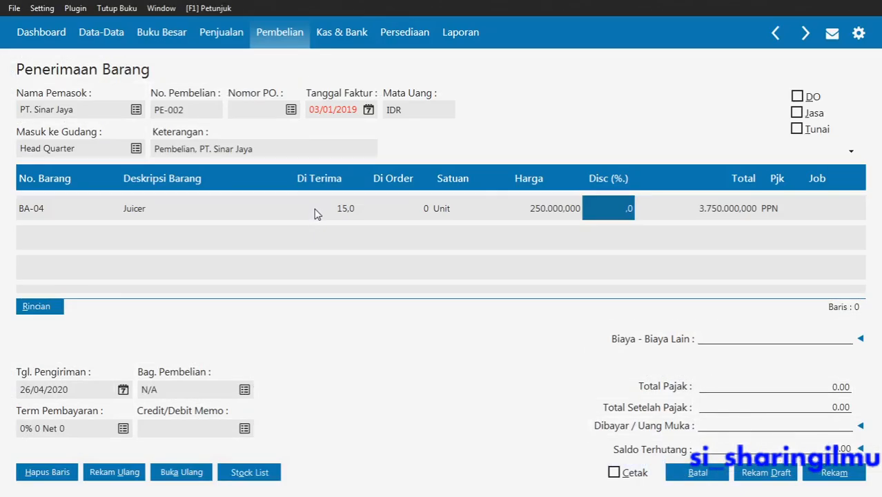
click(806, 132)
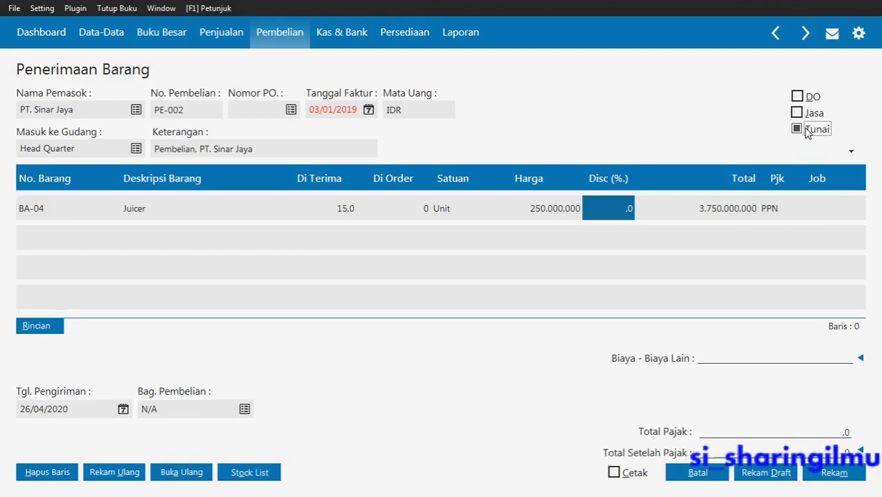
Set the delivery date to 03/01/2019, matching the Dikirim date in Dokumen 2.
key(alt+Tab)
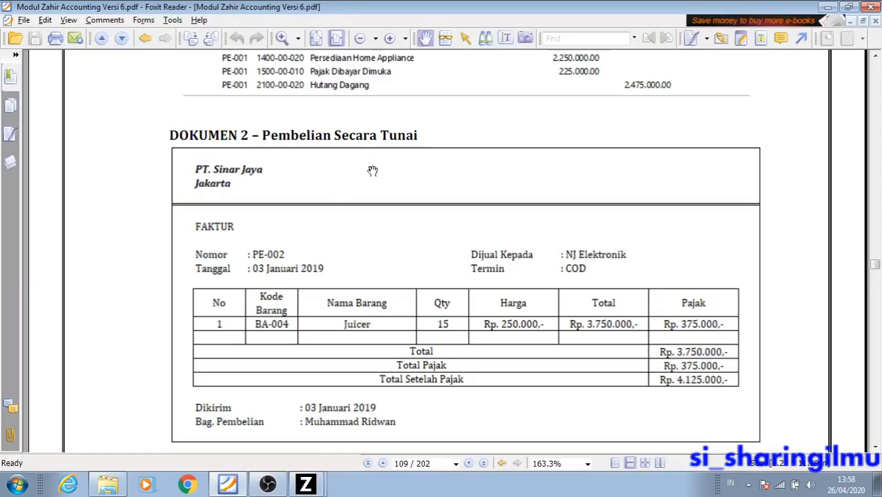
key(alt+Tab)
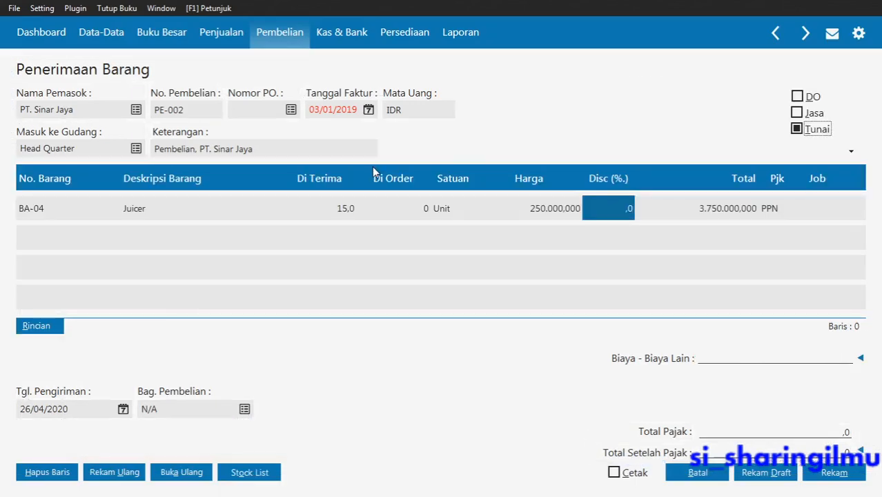
click(83, 409)
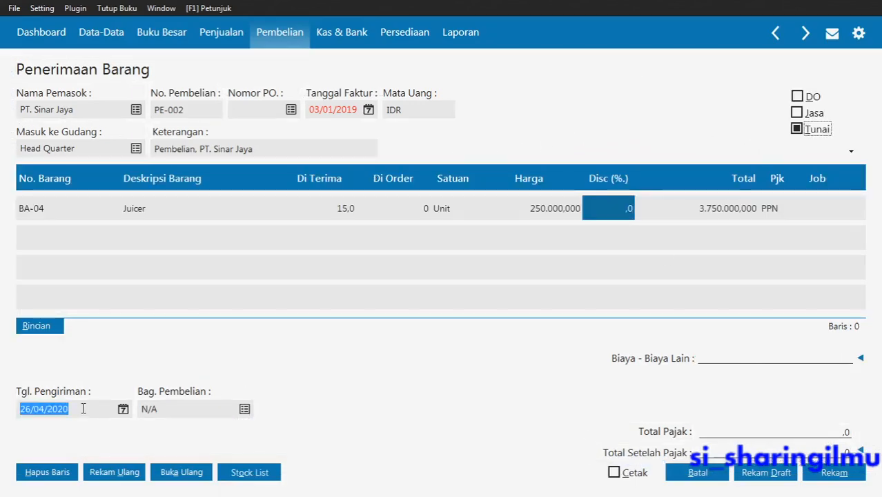
key(alt+Tab)
key(alt+Tab)
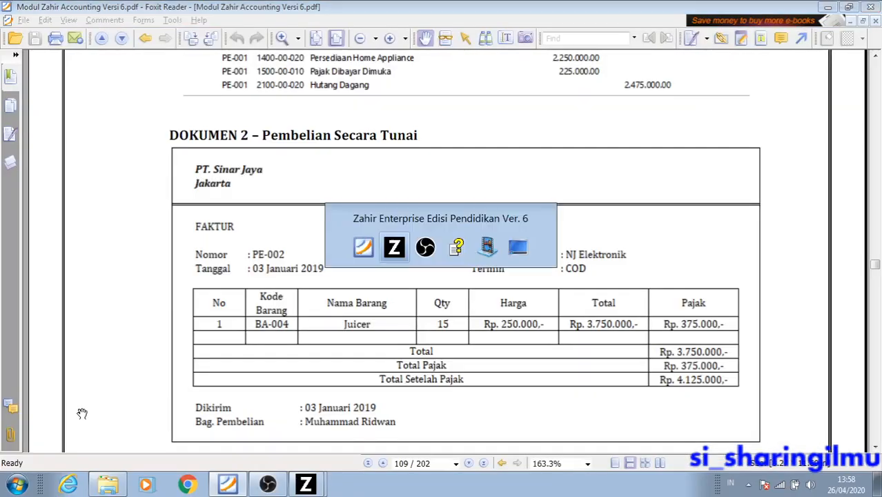
text(03/)
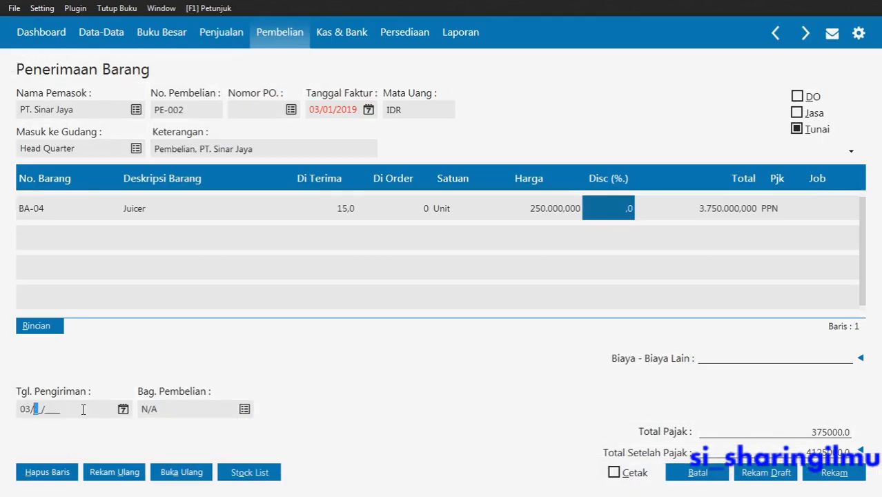
text(01/2019)
key(Tab)
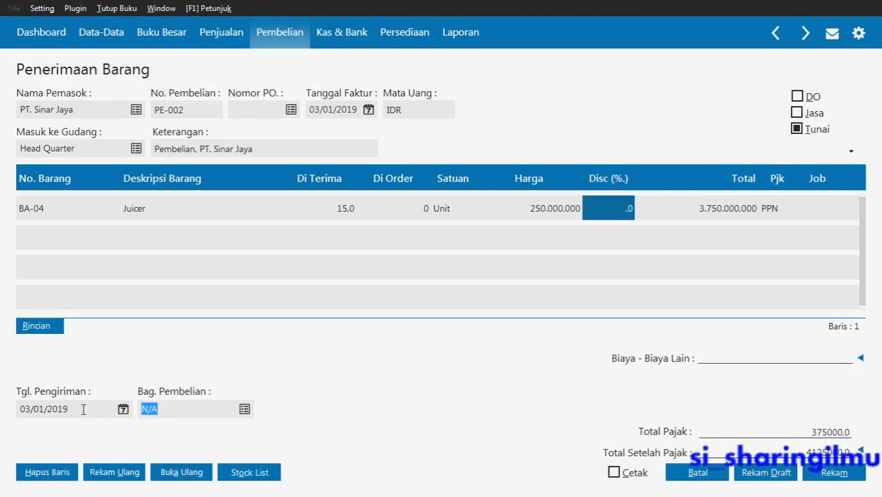
Assign the employee named in Dokumen 2 as Bag. Pembelian, and return to the document to compare the entry.
key(alt+Tab)
key(alt+Tab)
click(245, 410)
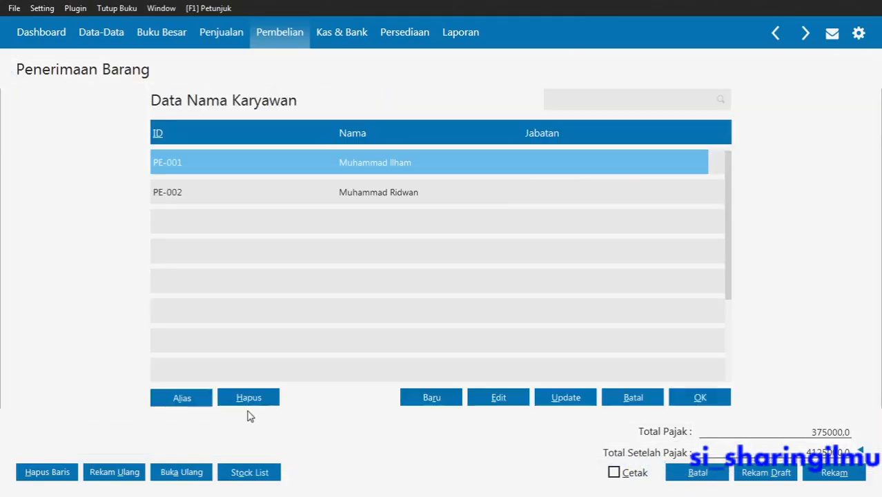
double_click(360, 193)
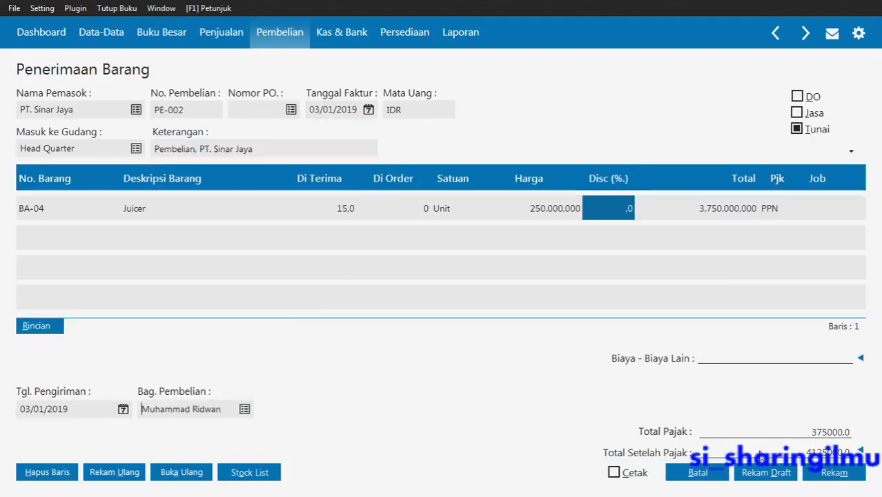
key(alt+Tab)
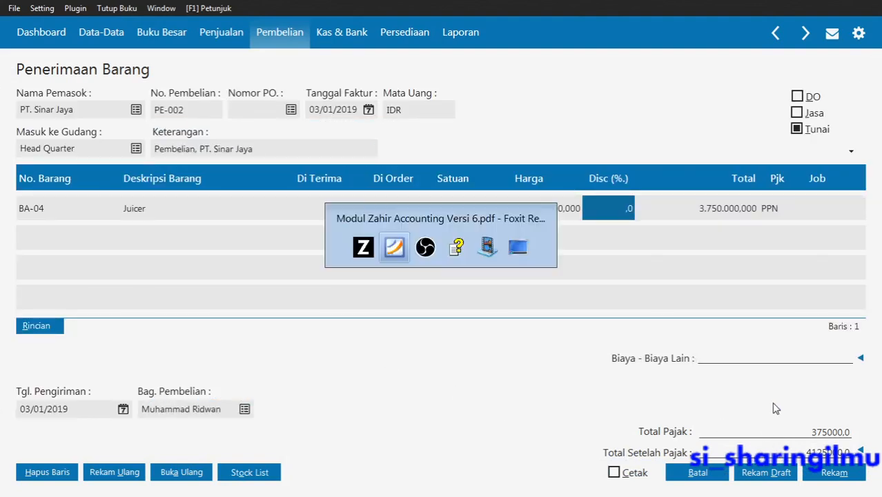
Record the Juicer purchase from PT. Sinar Jaya, then close the blank receipt form and the Penerimaan Barang list.
key(alt+Tab)
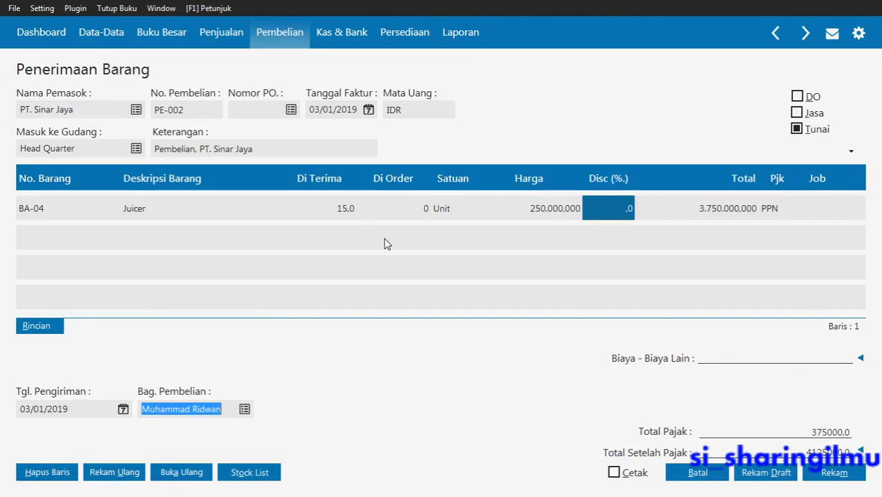
click(827, 476)
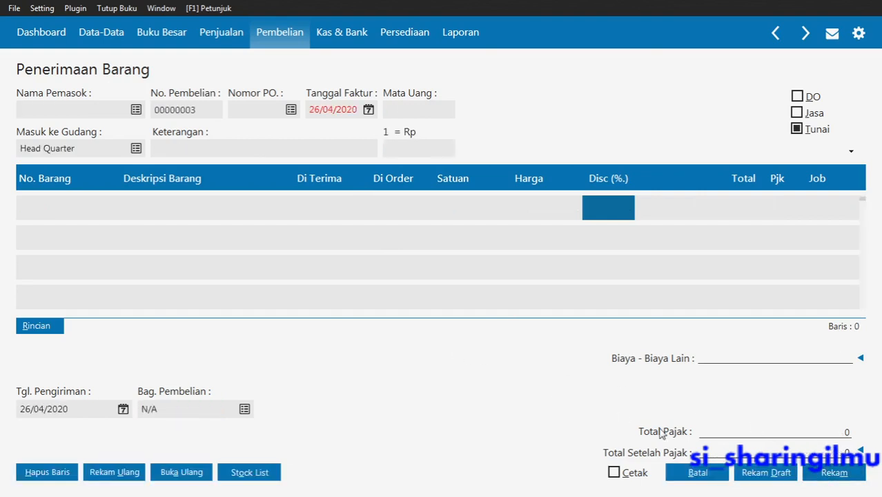
click(708, 479)
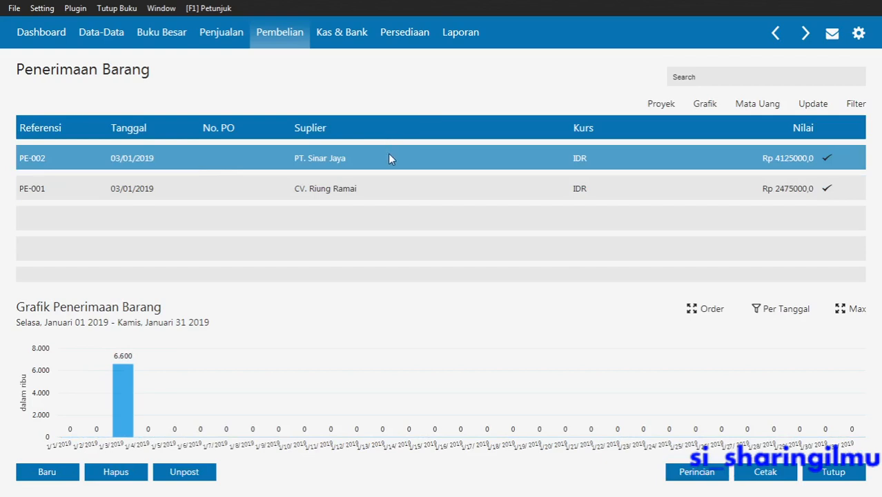
click(834, 475)
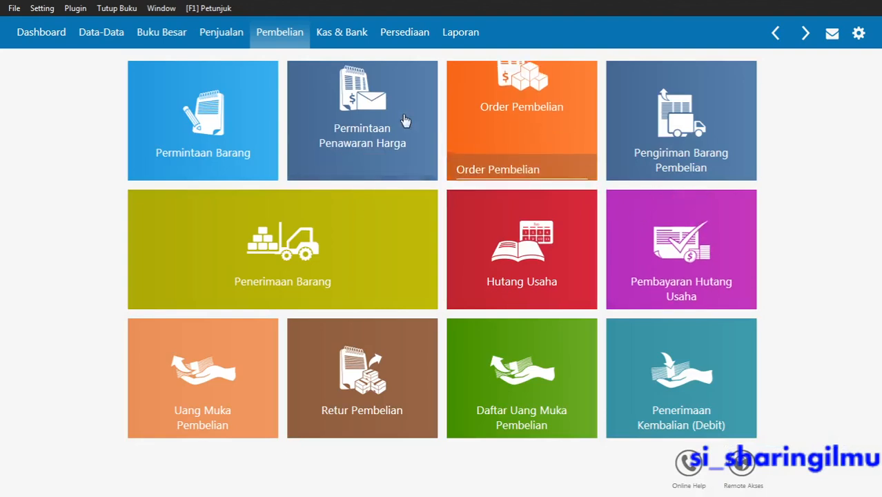
Start a new sales invoice and consult the cash sale with discount in Dokumen 6.
click(247, 43)
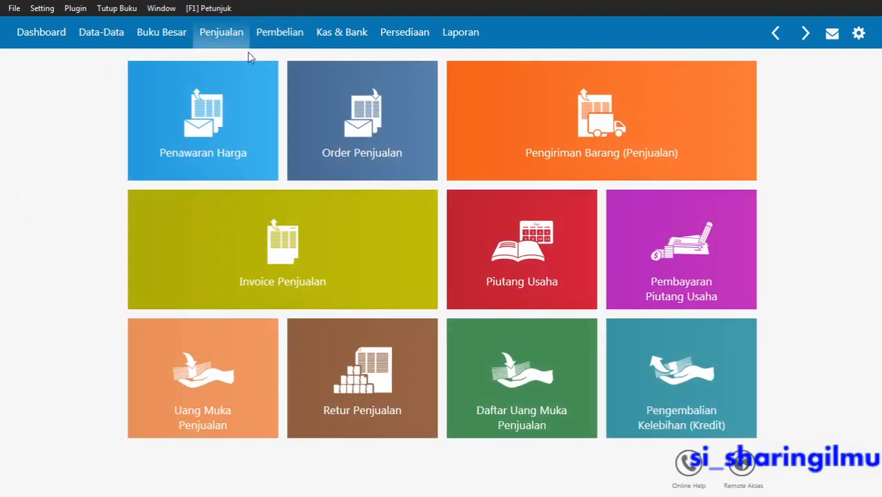
click(273, 230)
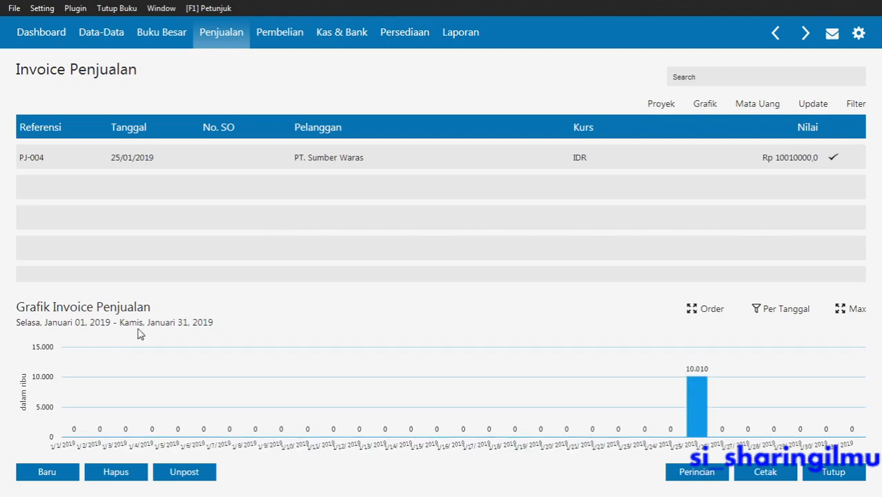
click(44, 471)
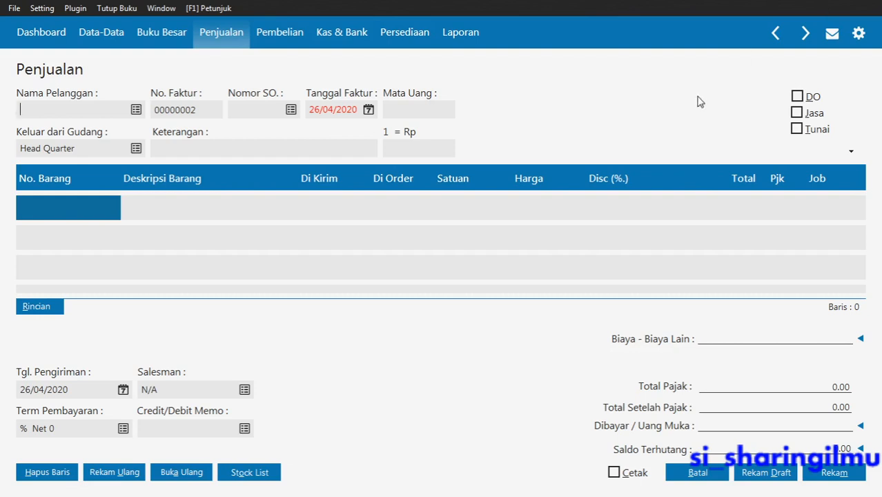
key(alt+Tab)
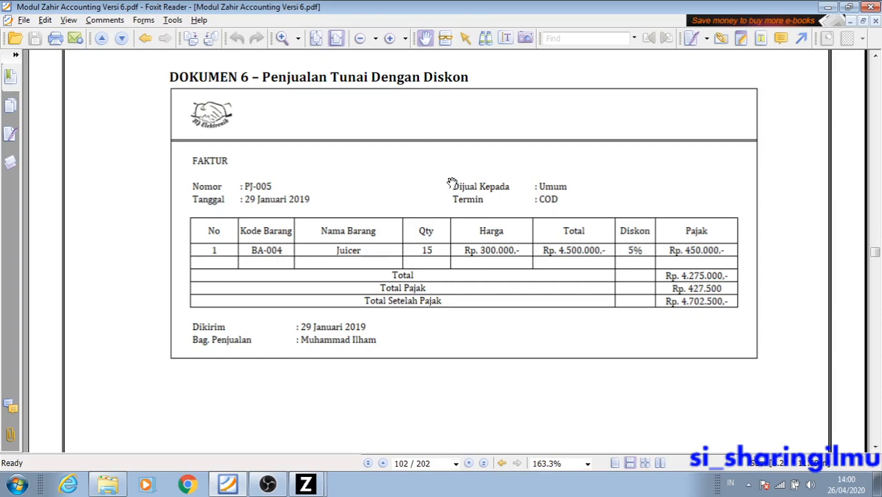
key(alt+Tab)
key(alt+Tab)
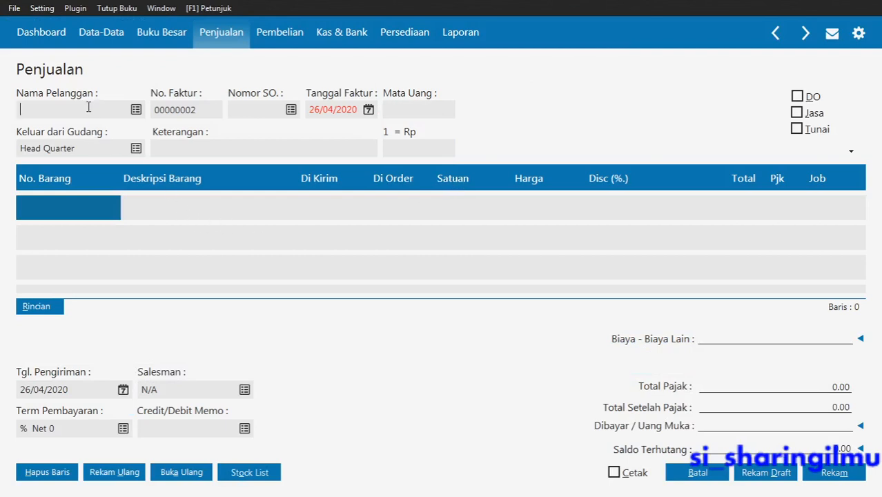
Assign Pelanggan Umum as the invoice's customer, matching the Dijual Kepada entry in Dokumen 6.
click(136, 110)
key(alt+Tab)
key(alt+Tab)
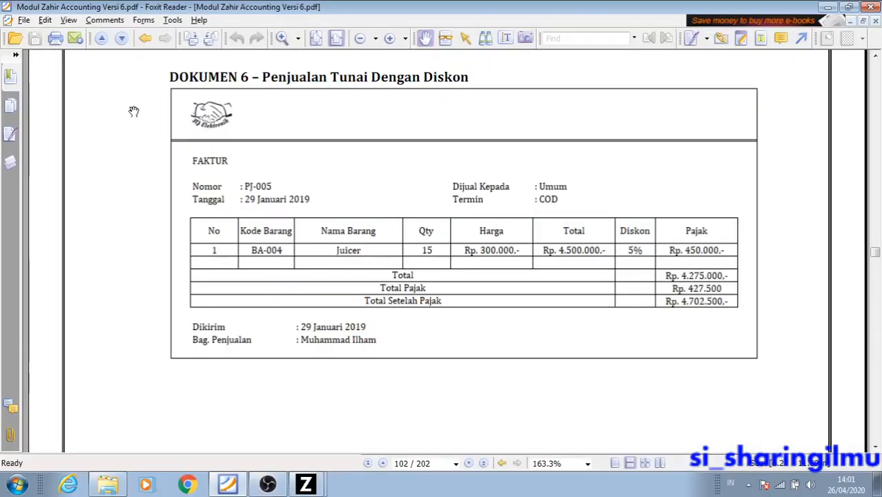
key(alt+Tab)
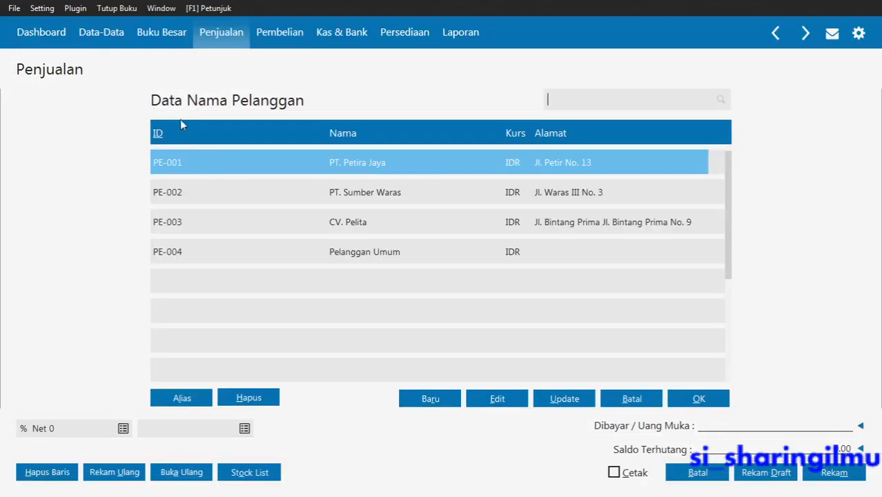
double_click(351, 251)
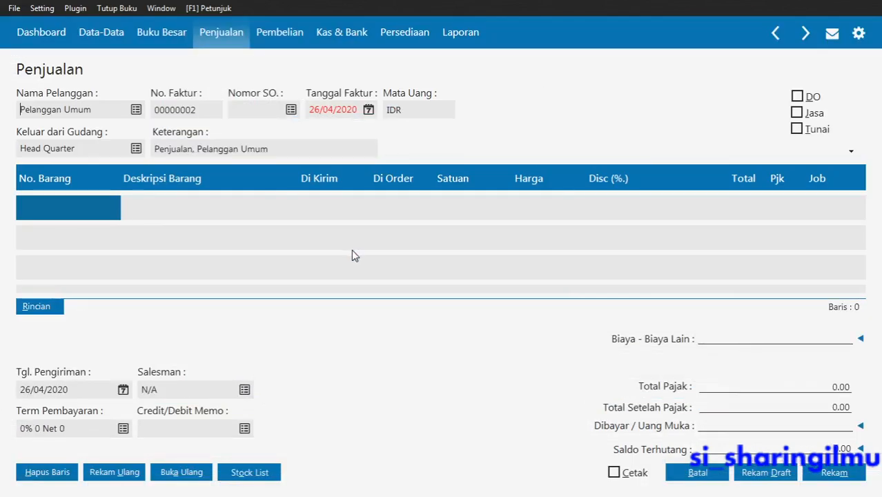
Check the sale date in Dokumen 6 and set the invoice date to 29/01/2019.
drag(310, 110, 334, 113)
key(alt+Tab)
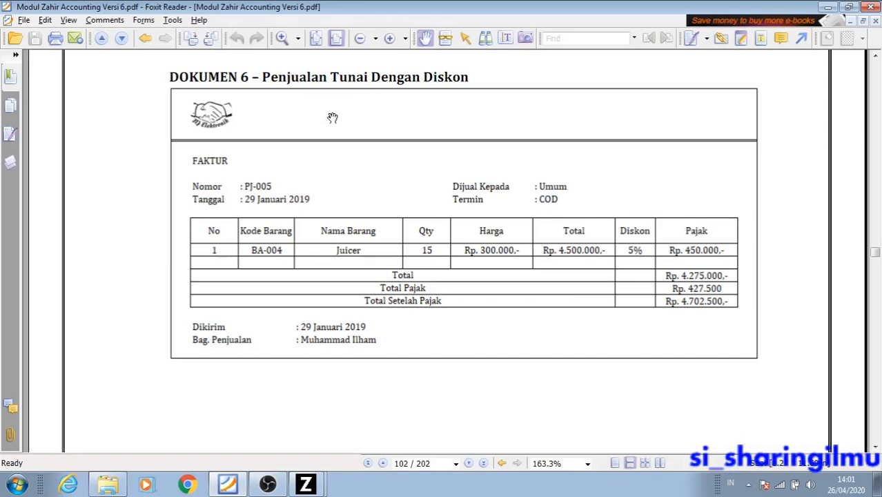
key(alt+Tab)
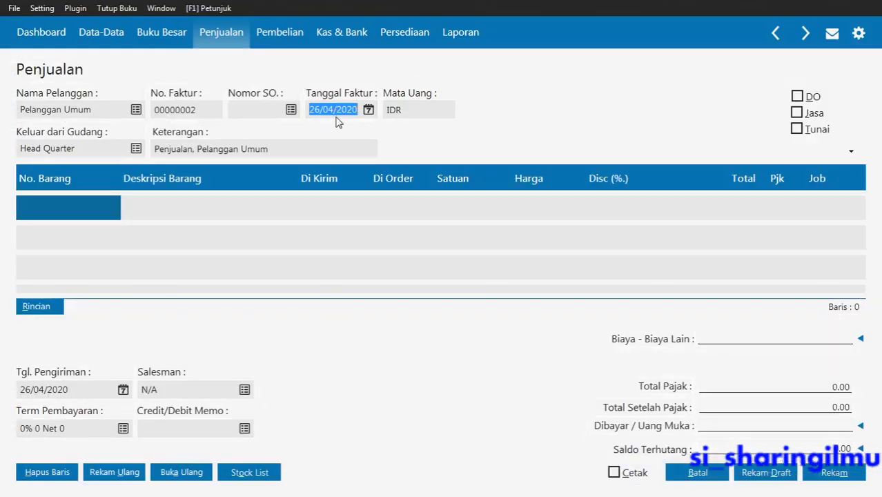
click(319, 111)
key(BackSpace)
key(BackSpace)
text(29/01/2019)
key(Tab)
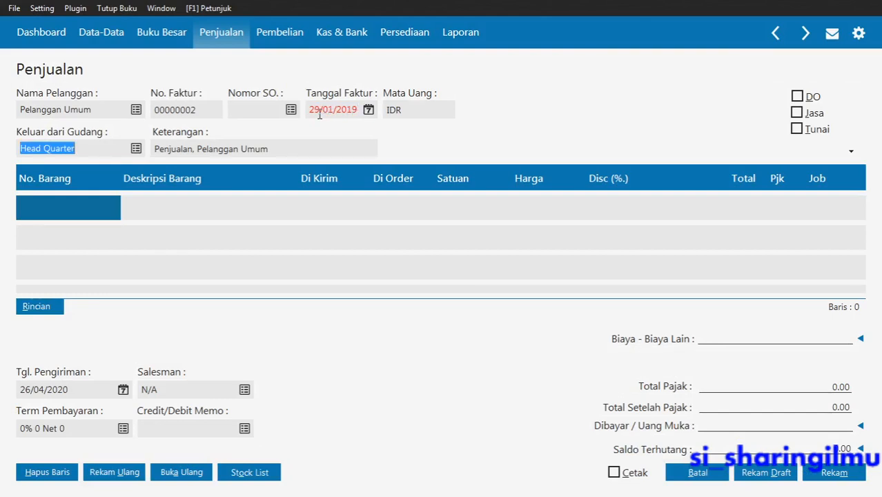
key(Tab)
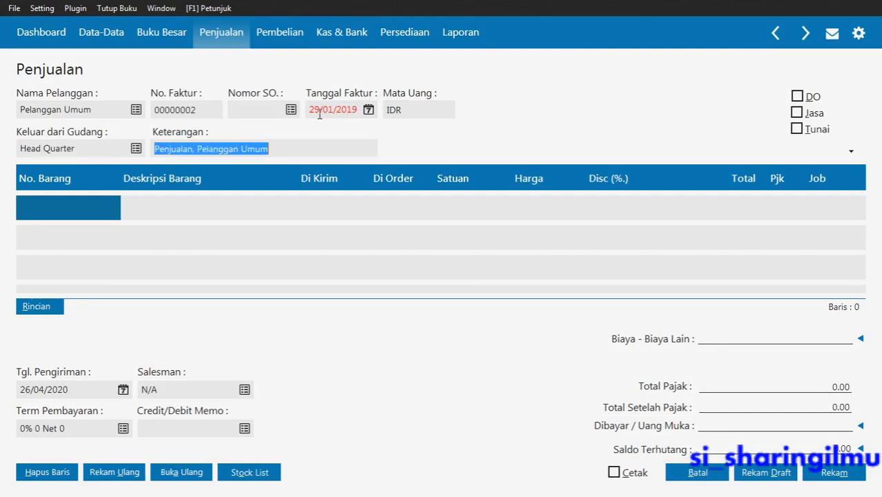
click(333, 148)
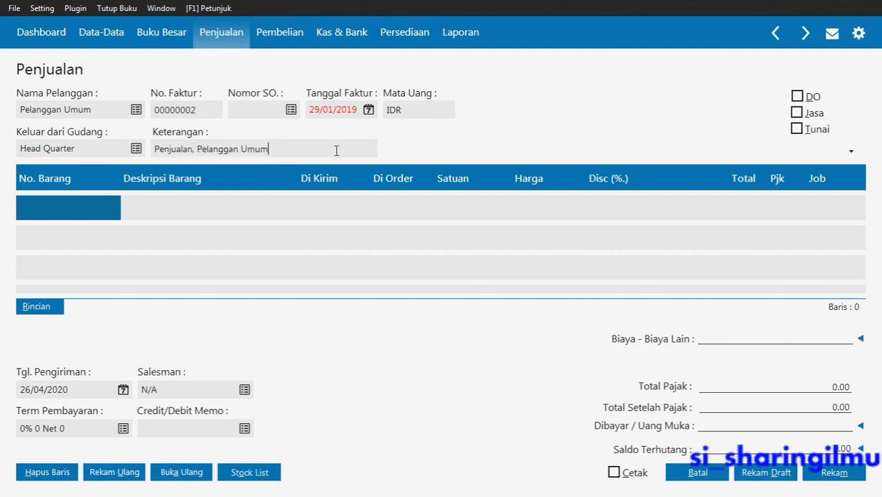
Mark the sale as Tunai.
click(797, 130)
click(797, 131)
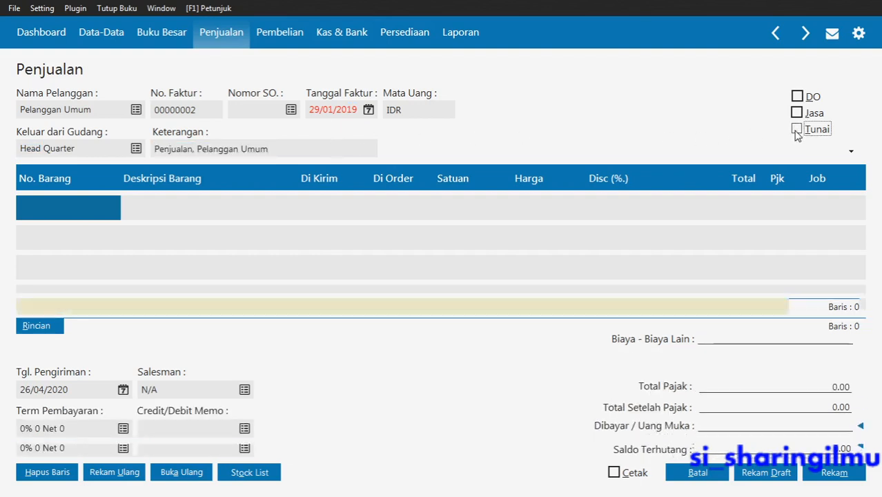
click(797, 131)
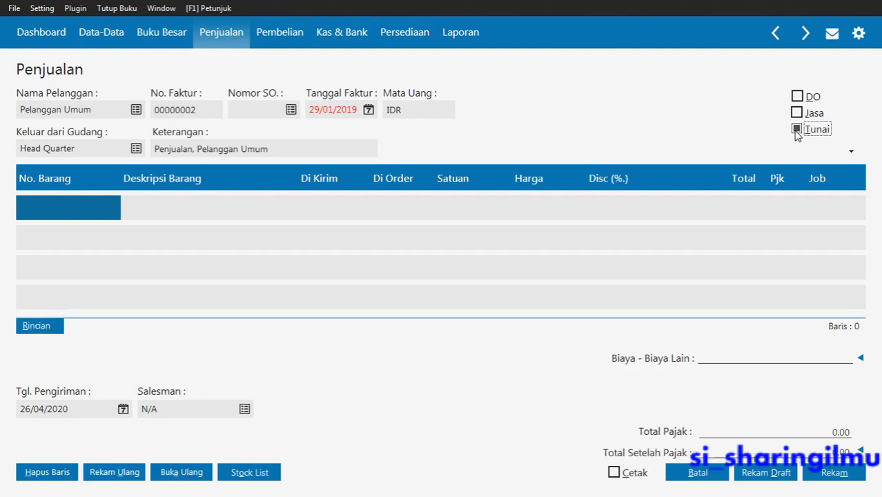
Add the Juicer (BA-04) to the invoice's first line with a delivered quantity of 15.
click(101, 209)
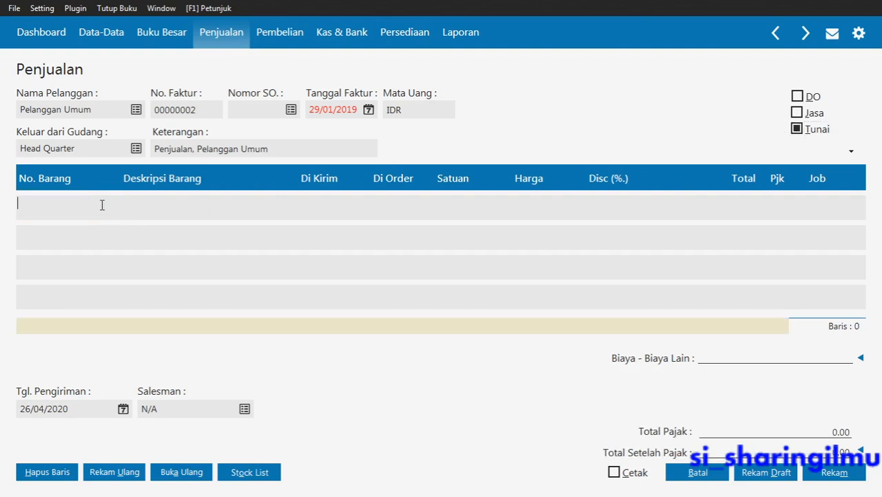
double_click(101, 207)
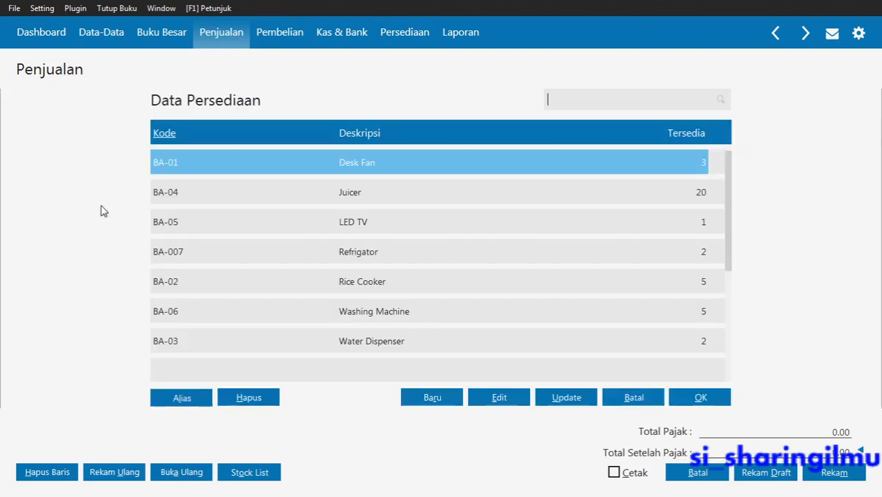
double_click(217, 192)
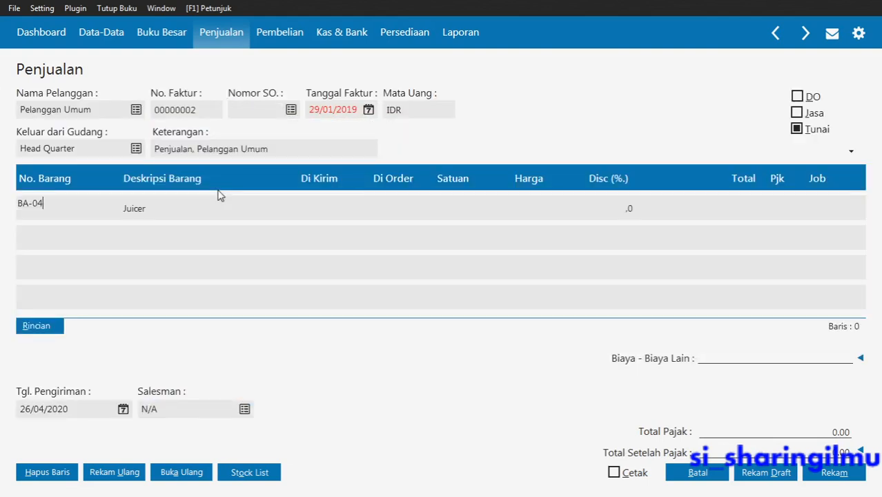
click(323, 199)
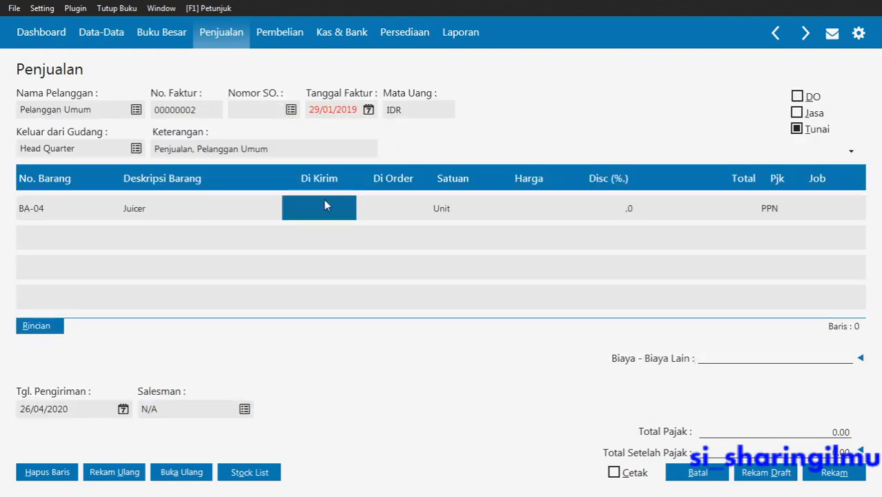
text(15)
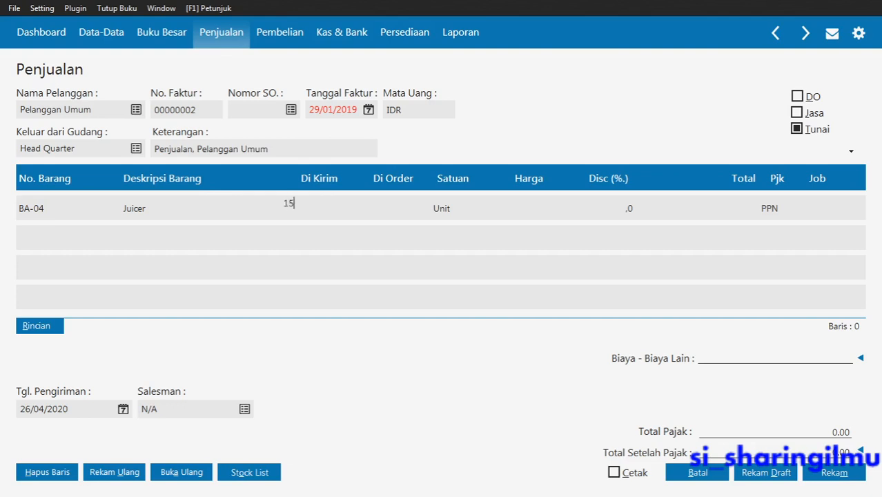
key(Tab)
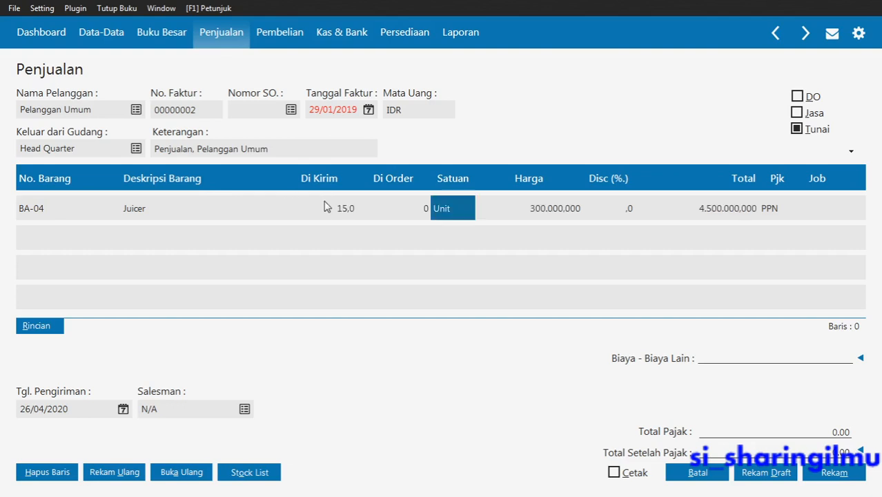
Set the delivery date to 29/01/2019 and assign the salesman named in Dokumen 6 as Bag. Penjualan.
key(alt+Tab)
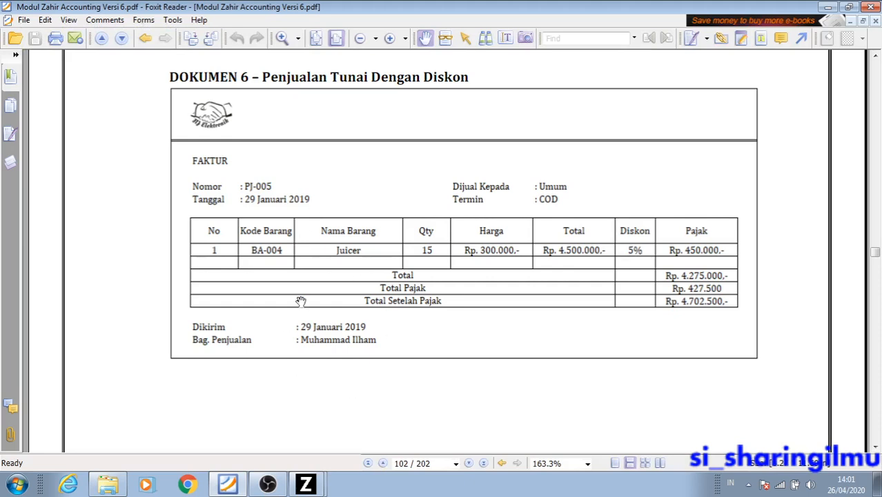
key(alt+Tab)
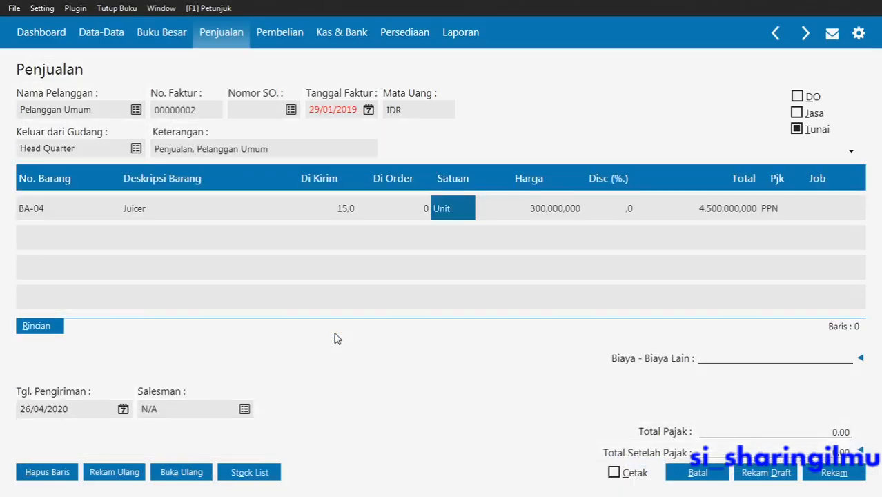
click(83, 412)
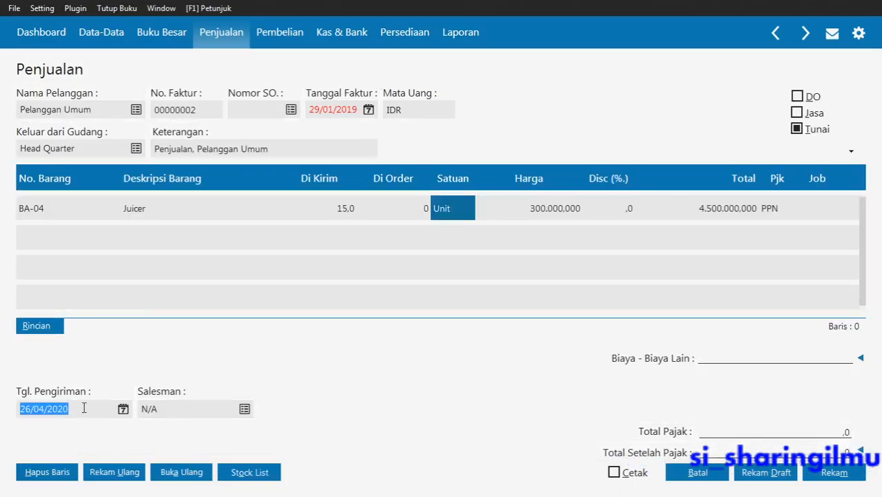
text(29/01/2019)
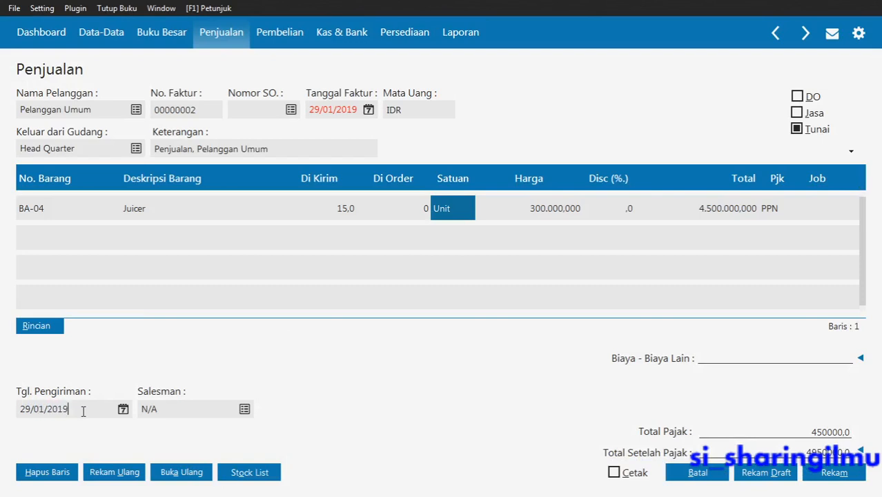
key(Tab)
text(M)
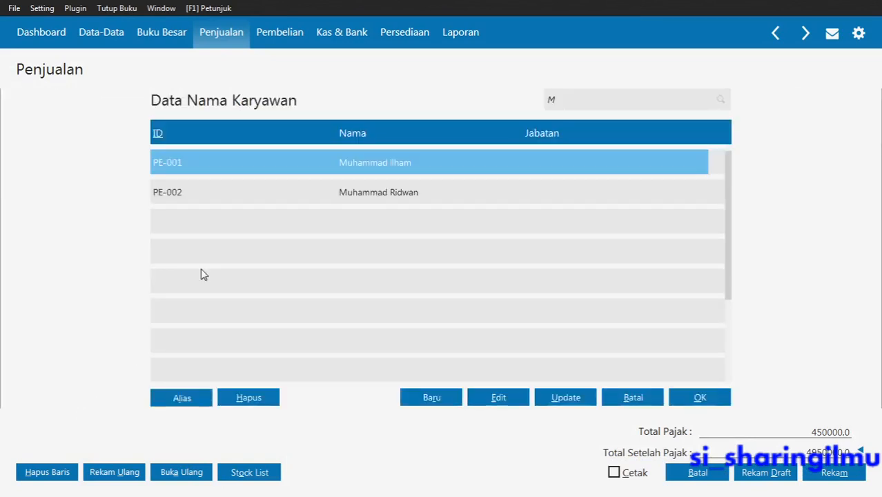
double_click(328, 173)
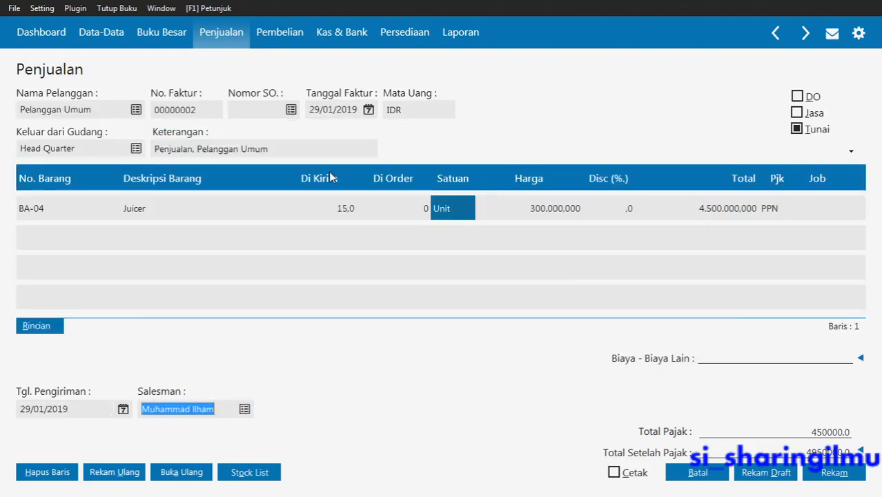
Check the discount in Dokumen 6 and set the Juicer line's discount to 5%.
click(511, 216)
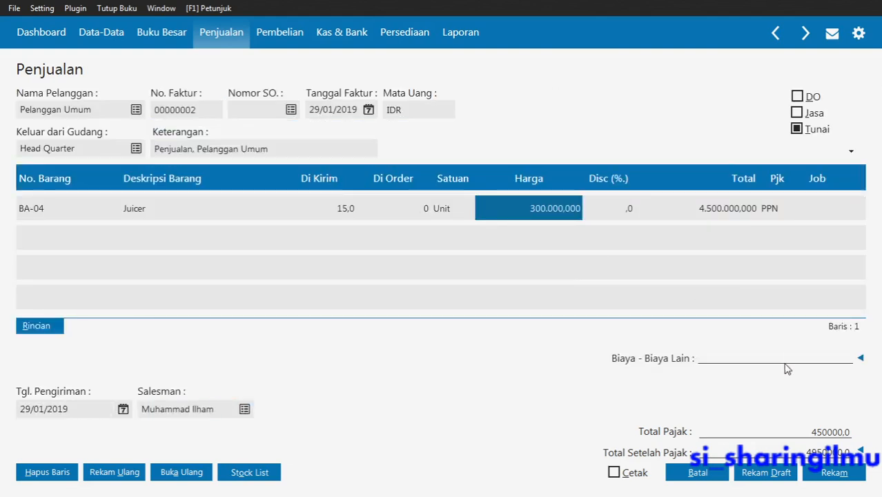
click(752, 215)
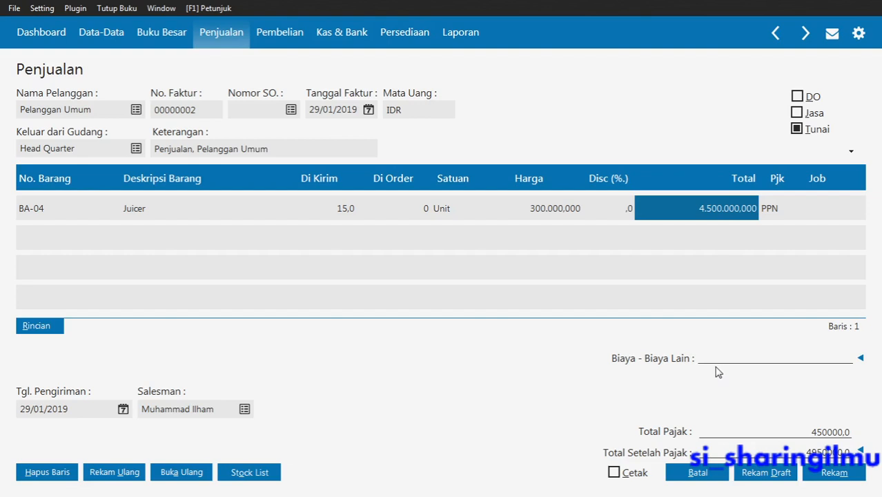
key(alt+Tab)
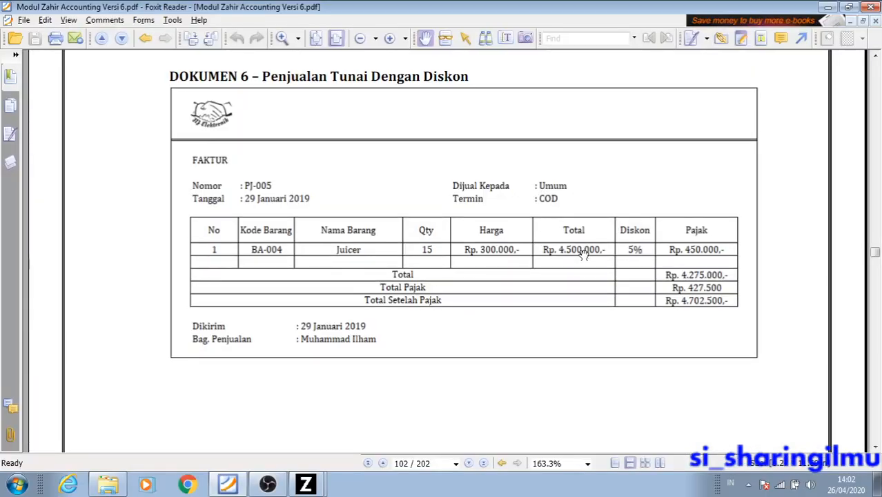
key(alt+Tab)
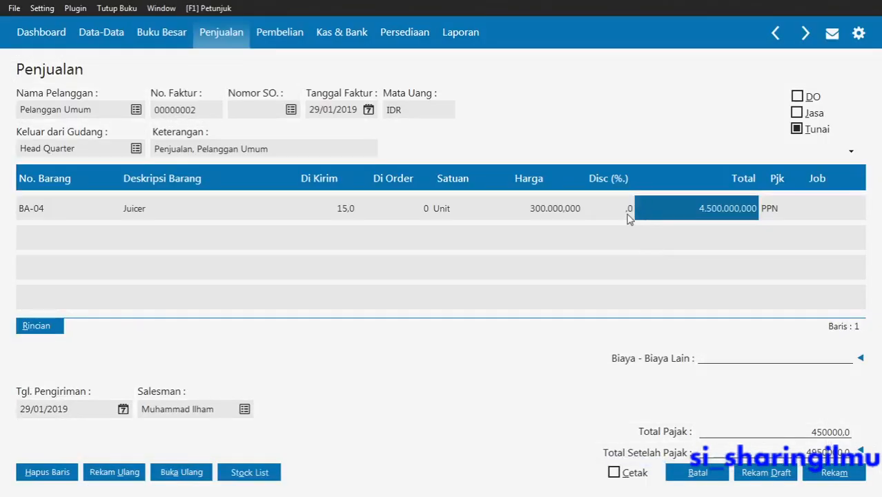
click(625, 204)
key(BackSpace)
text(5)
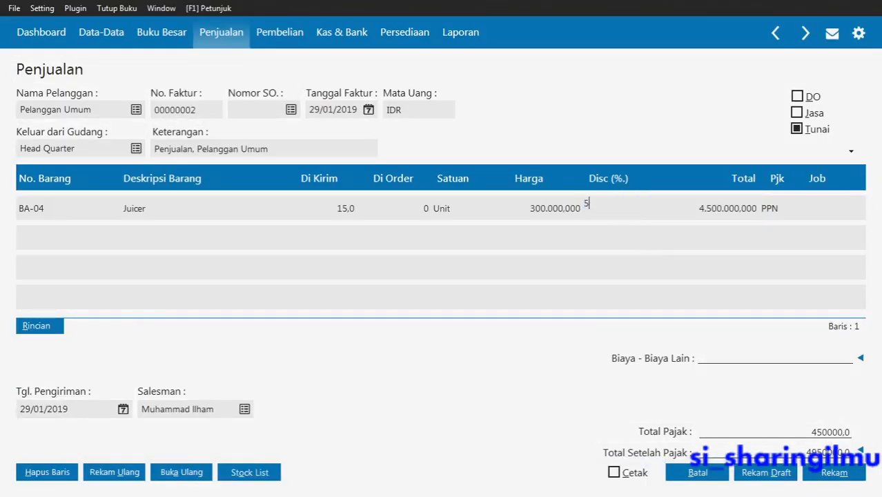
key(Return)
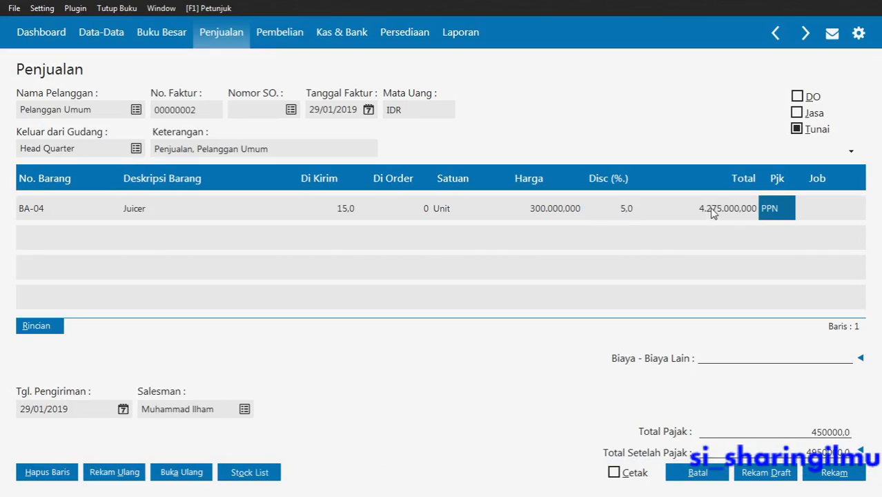
Try a 3% discount on the Juicer line and return it to the 5% given in Dokumen 6.
click(621, 207)
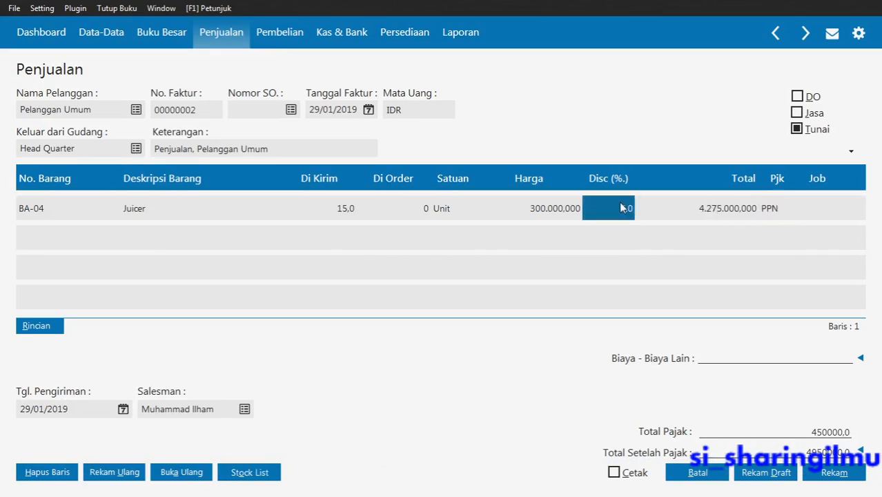
text(3)
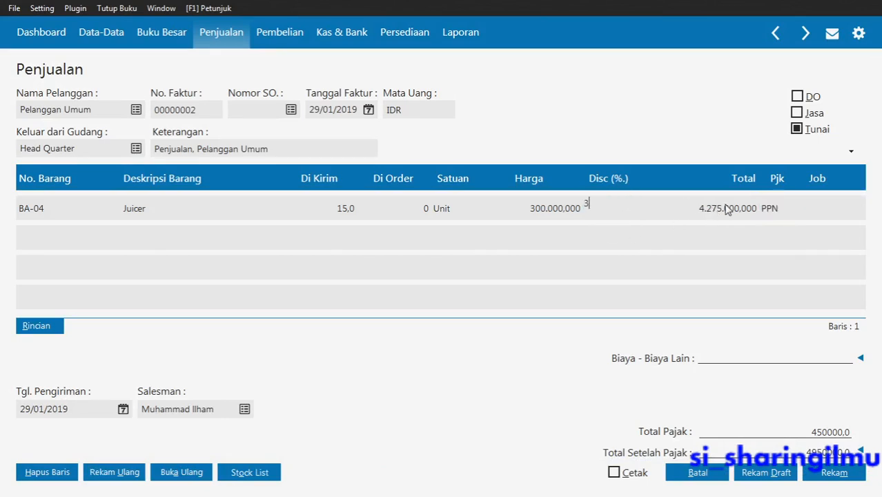
key(Return)
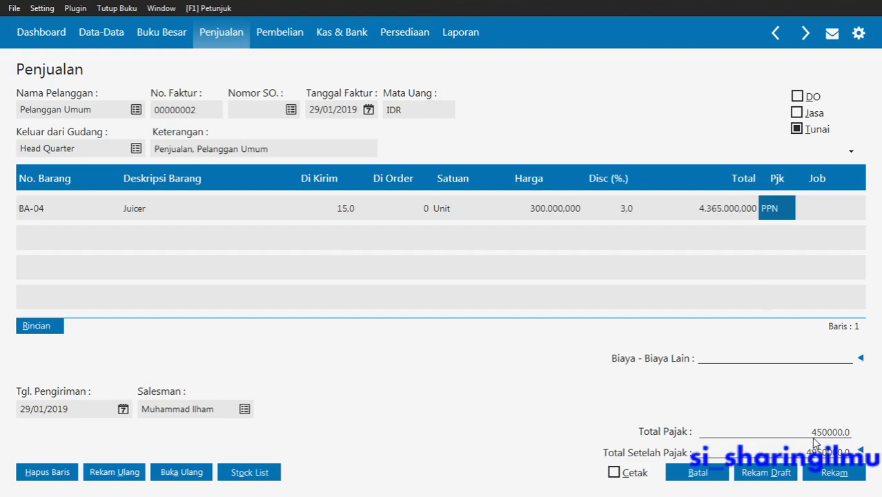
key(alt+Tab)
key(alt+Tab)
click(619, 218)
text(5)
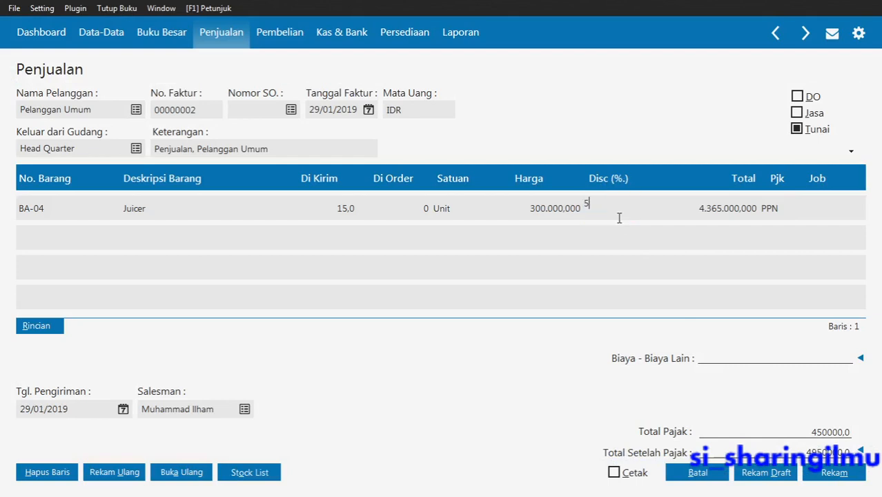
key(Tab)
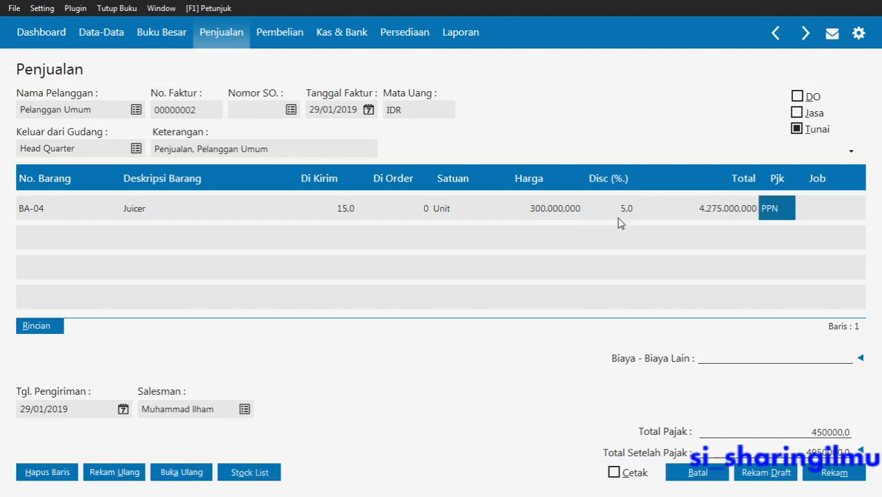
Check the Juicer line's total and the invoice's tax figures against Dokumen 6.
click(738, 208)
key(Tab)
key(Tab)
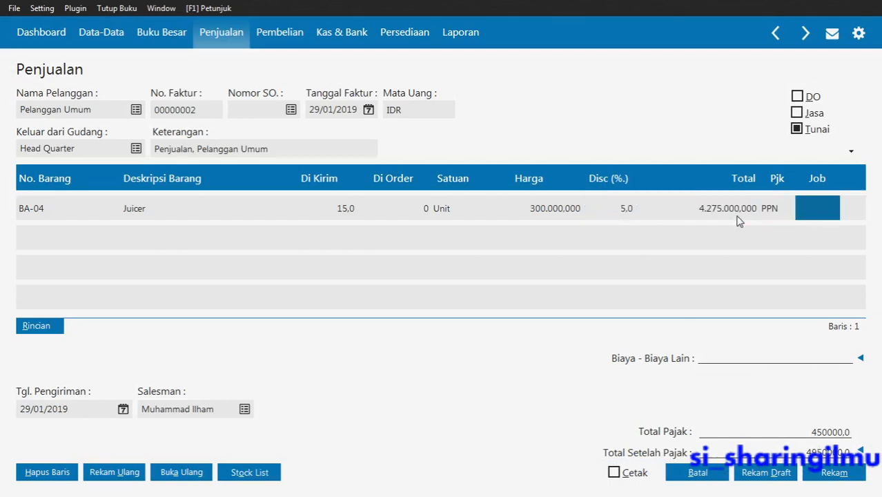
key(Tab)
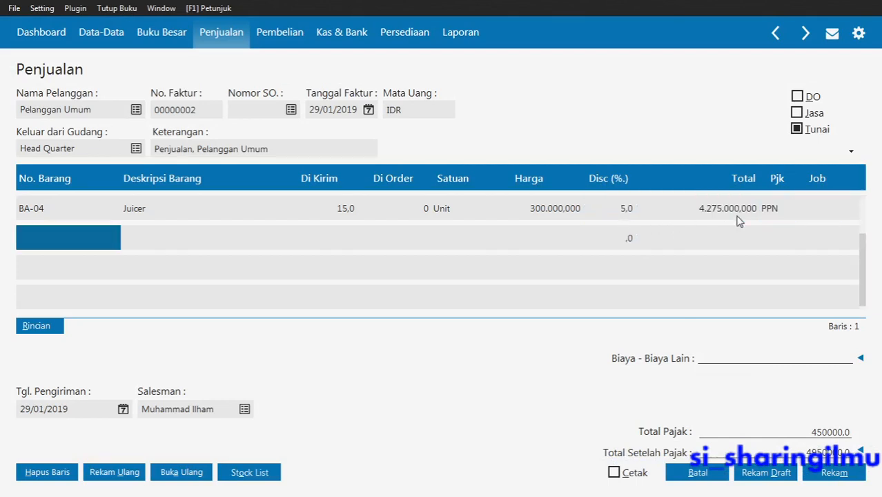
click(624, 218)
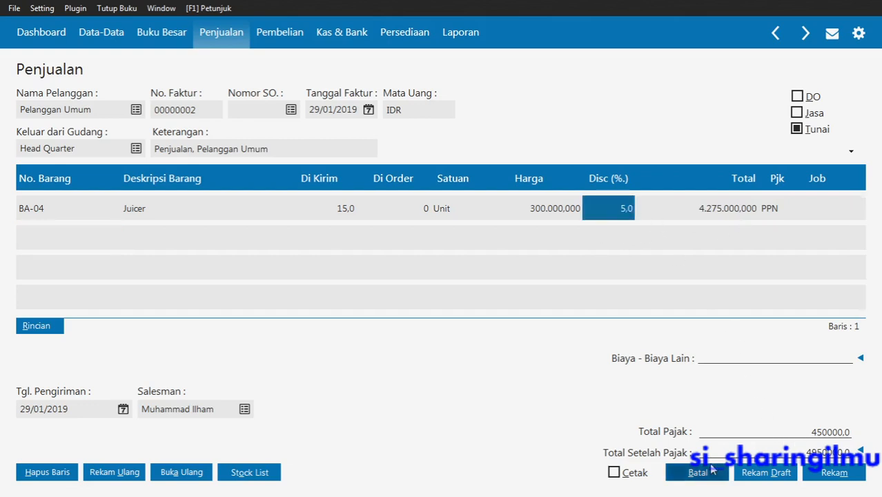
key(alt+Tab)
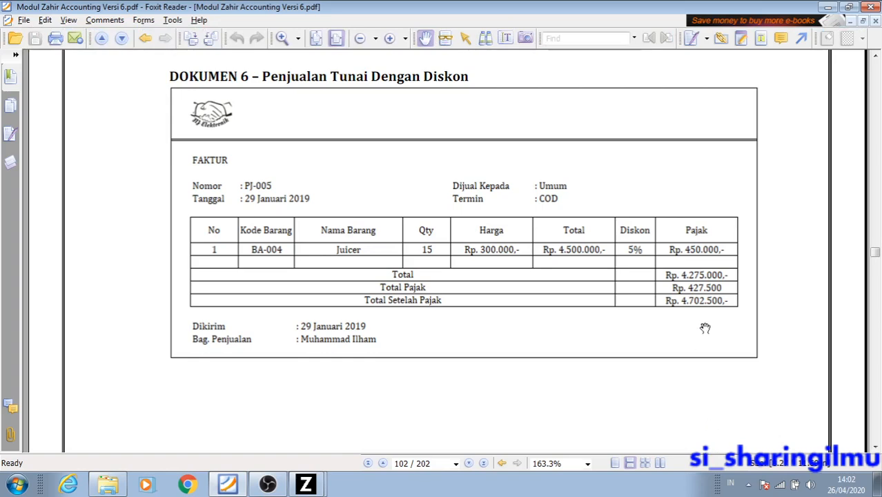
key(alt+Tab)
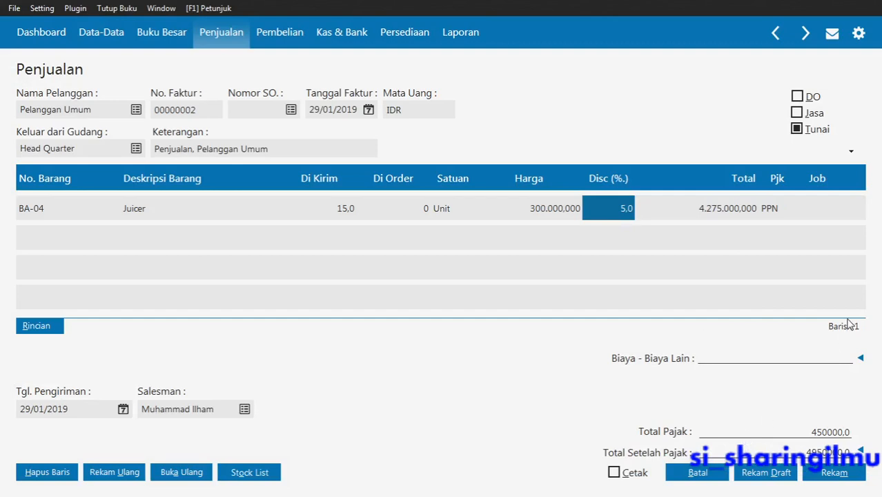
Recalculate the invoice's tax totals for the discounted Juicer line and compare them with Dokumen 6.
click(794, 208)
click(727, 213)
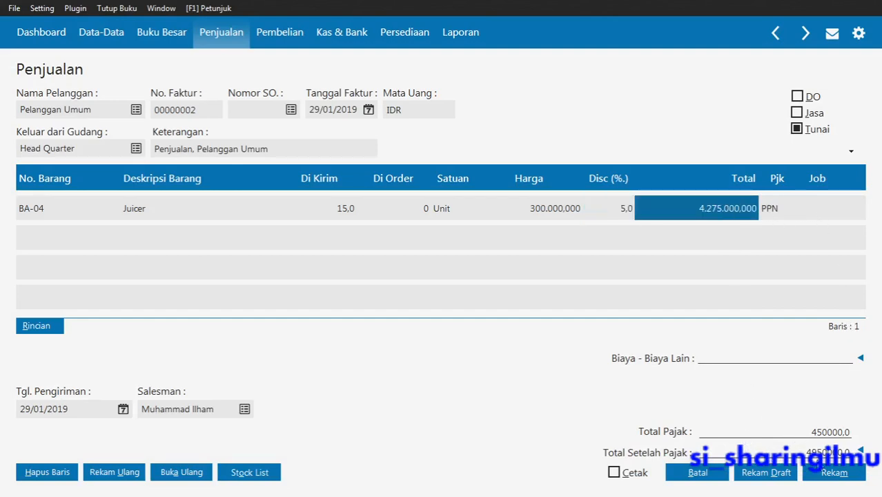
click(821, 454)
key(alt+Tab)
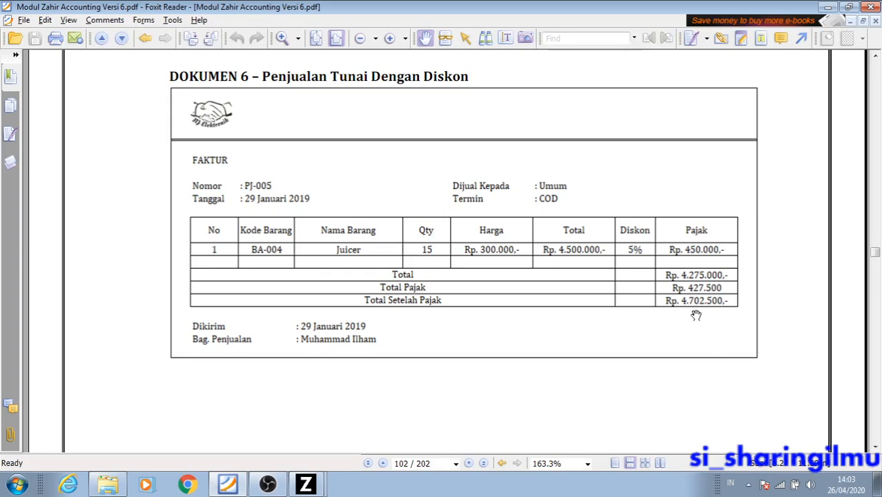
key(alt+Tab)
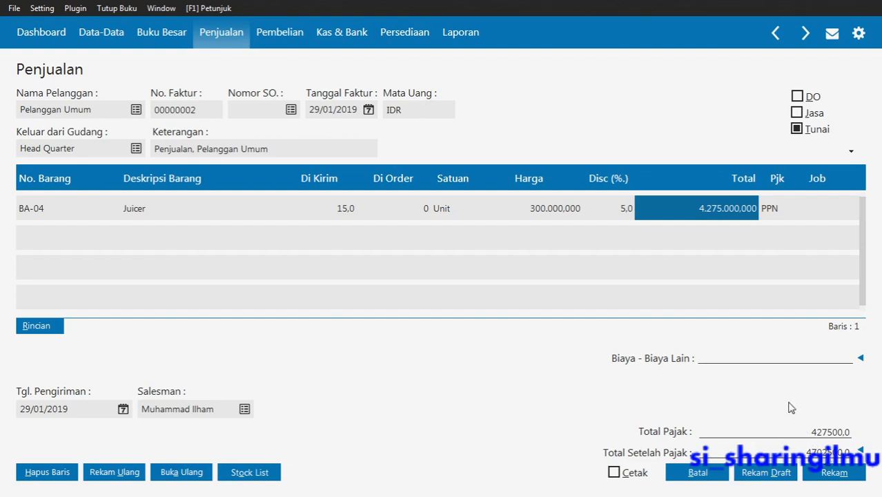
Try a 1% discount on the Juicer line to test the tax calculation and set it back to 5%.
click(631, 205)
click(556, 215)
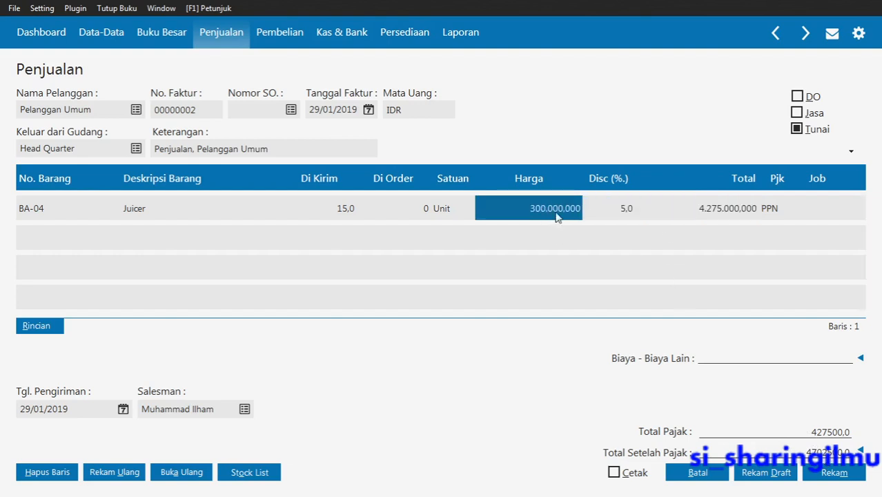
click(728, 215)
click(610, 218)
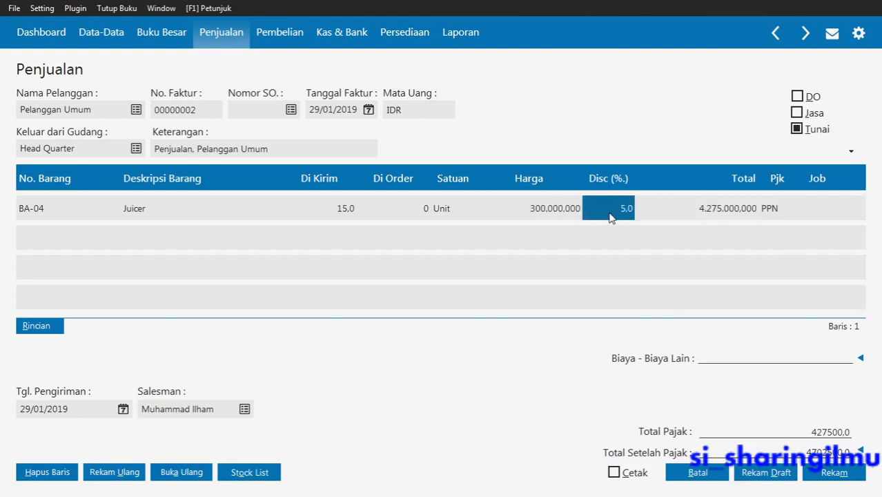
text(1)
click(716, 209)
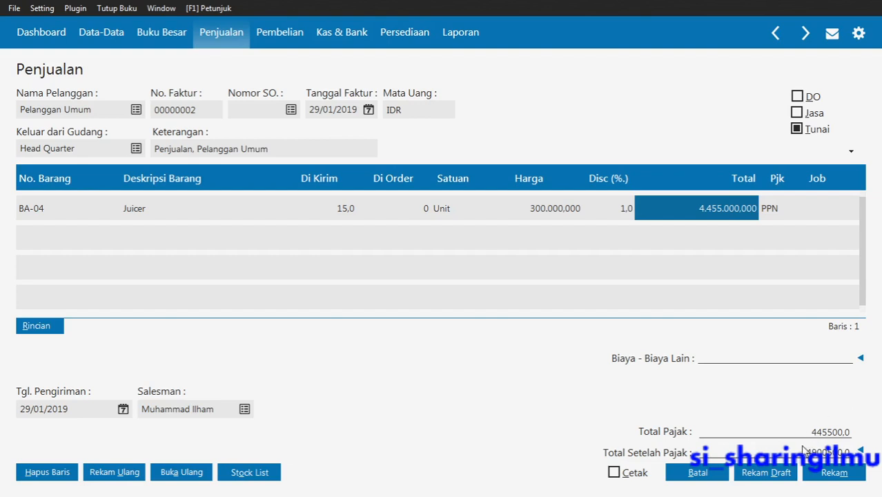
click(628, 214)
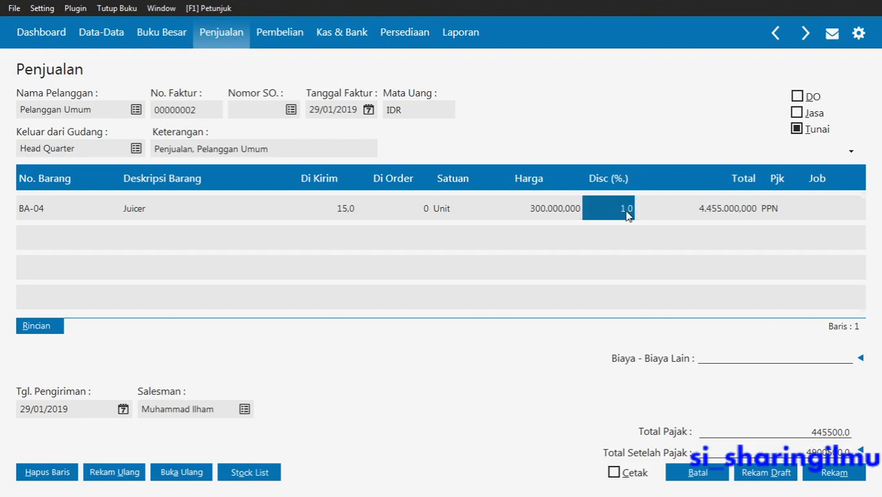
text(5)
click(714, 209)
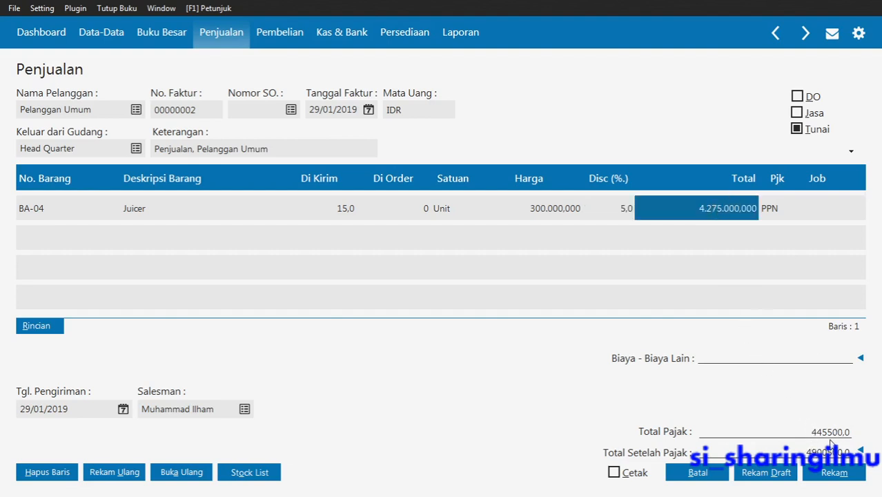
Reapply the PPN tax code to the Juicer line to recalculate the invoice's tax totals.
click(629, 214)
click(621, 209)
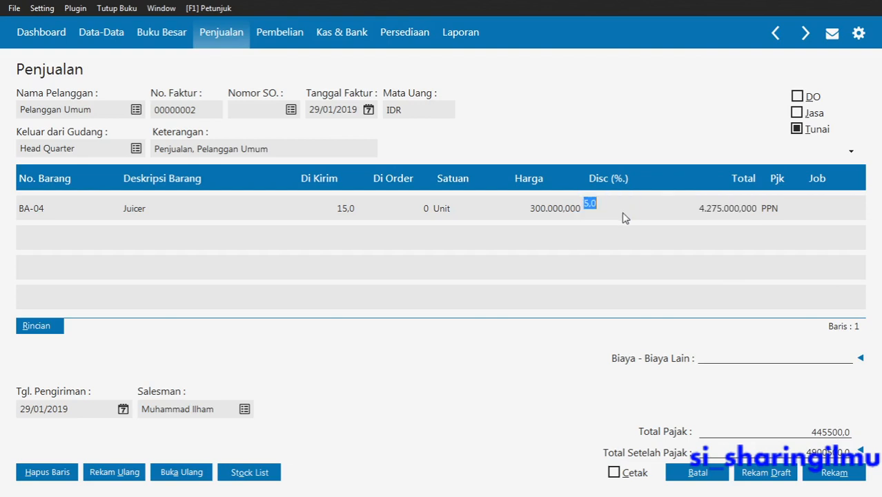
click(564, 216)
key(Tab)
key(Tab)
key(Tab)
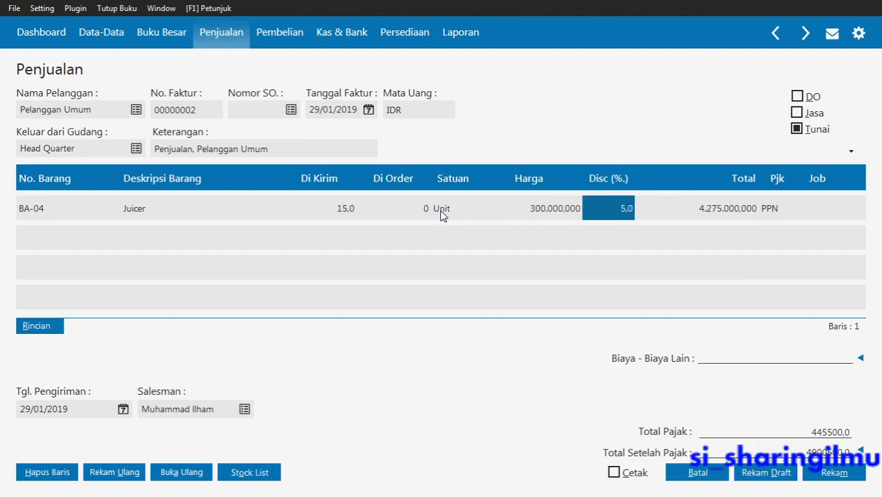
click(707, 209)
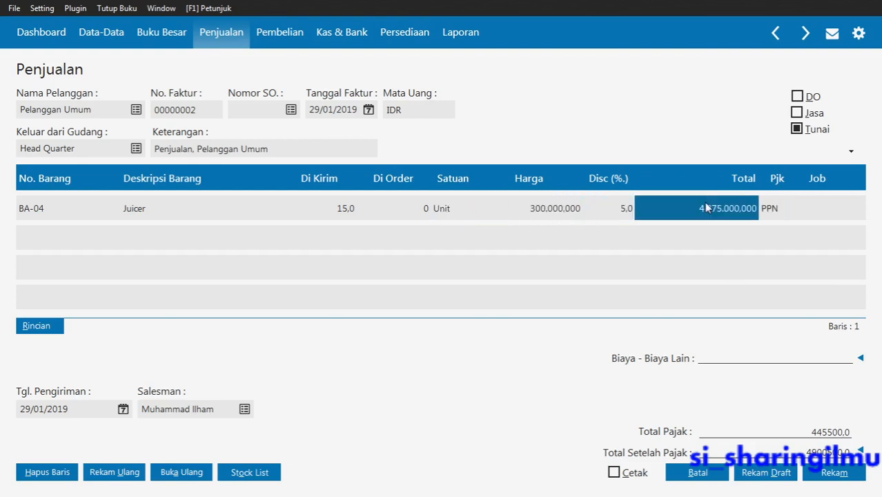
click(766, 211)
key(Return)
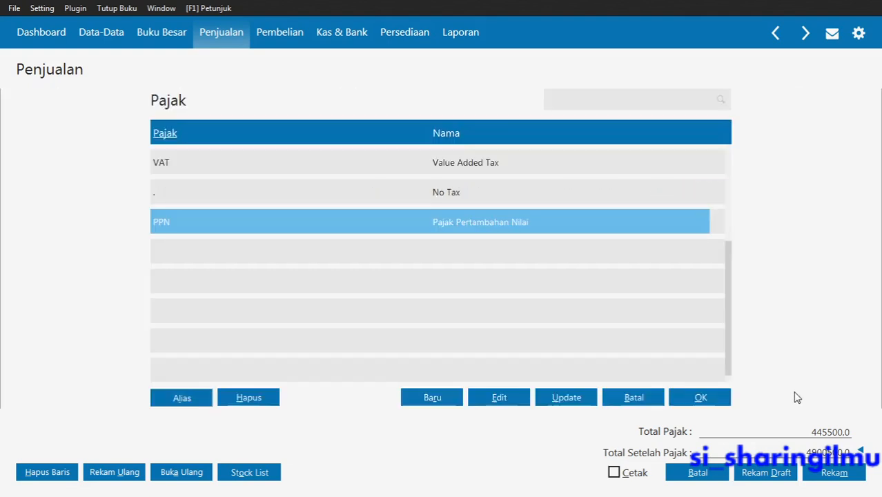
click(691, 398)
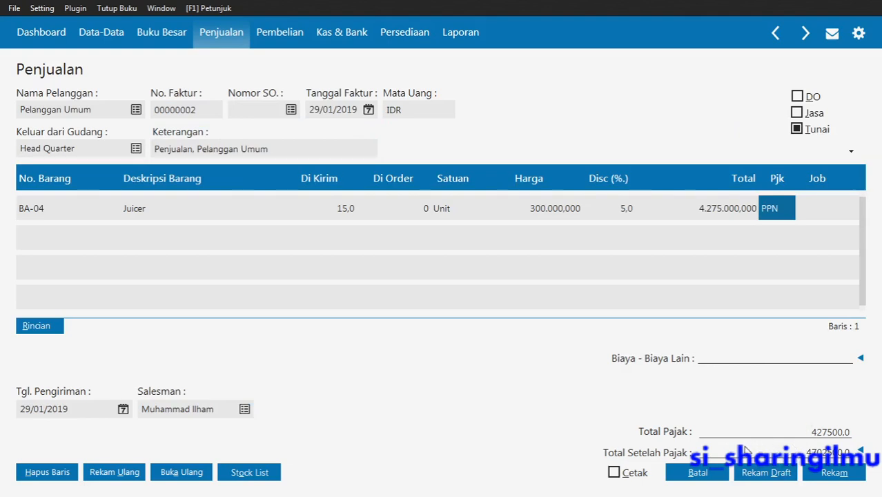
Test the Juicer line with a 1% discount once more and restore it to 5%.
click(618, 218)
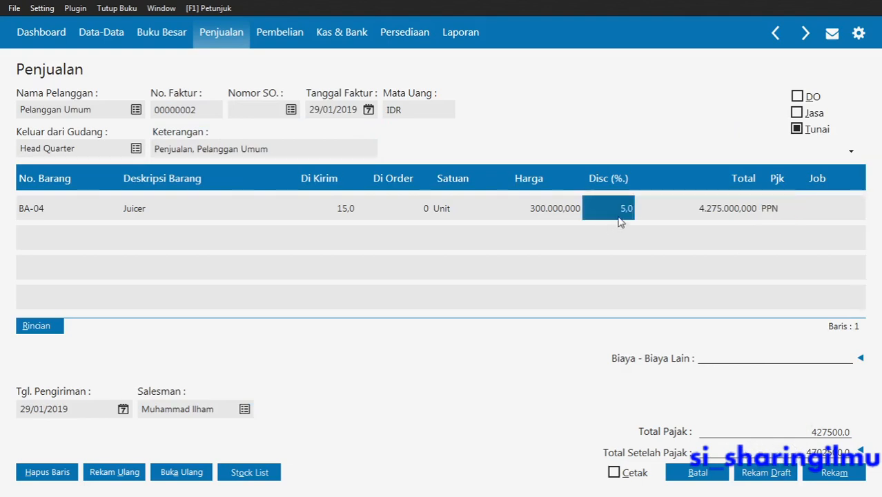
text(1)
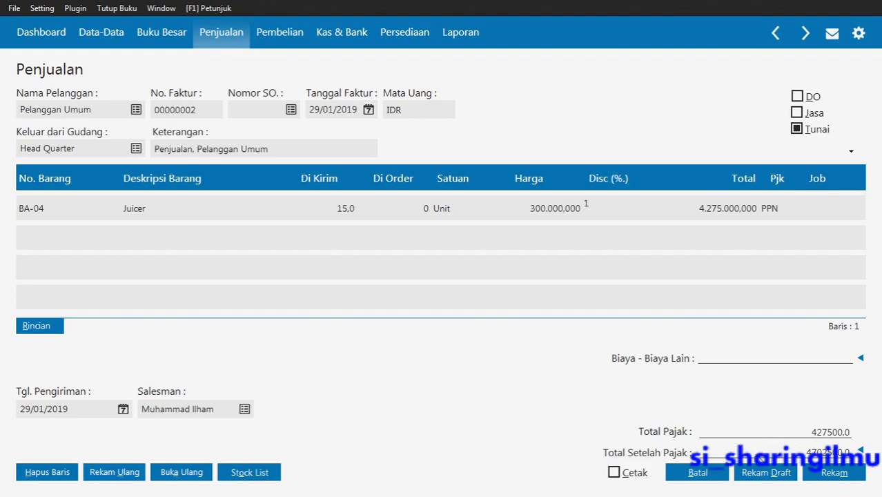
key(Return)
text(5)
key(Return)
Look up the invoice number in Dokumen 6 and set No. Faktur to PJ-005.
click(202, 108)
key(alt+Tab)
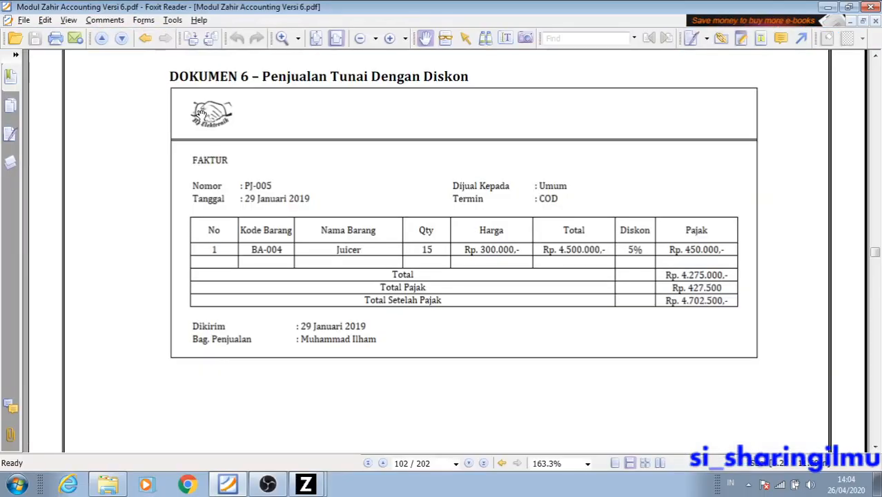
key(alt+Tab)
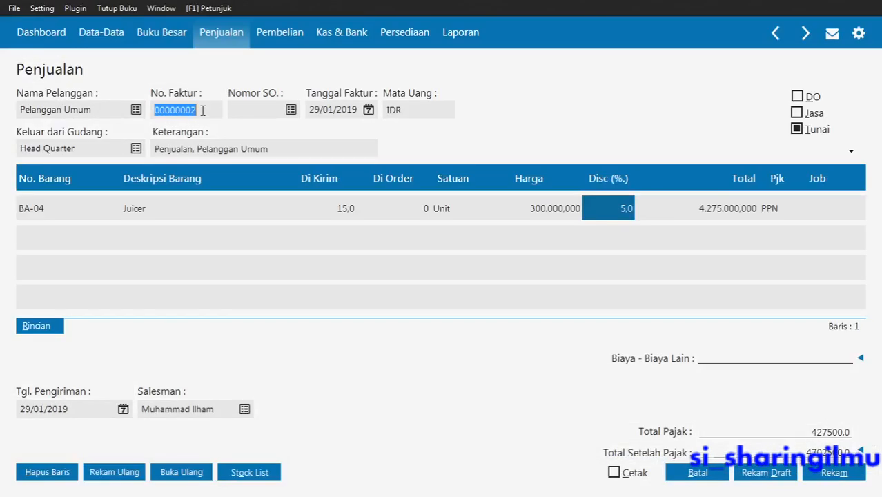
text(PJ-)
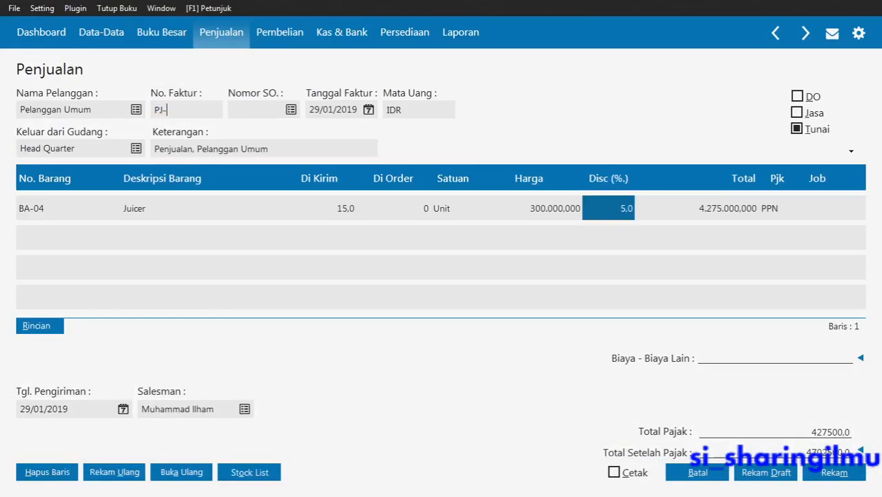
text(005)
click(224, 145)
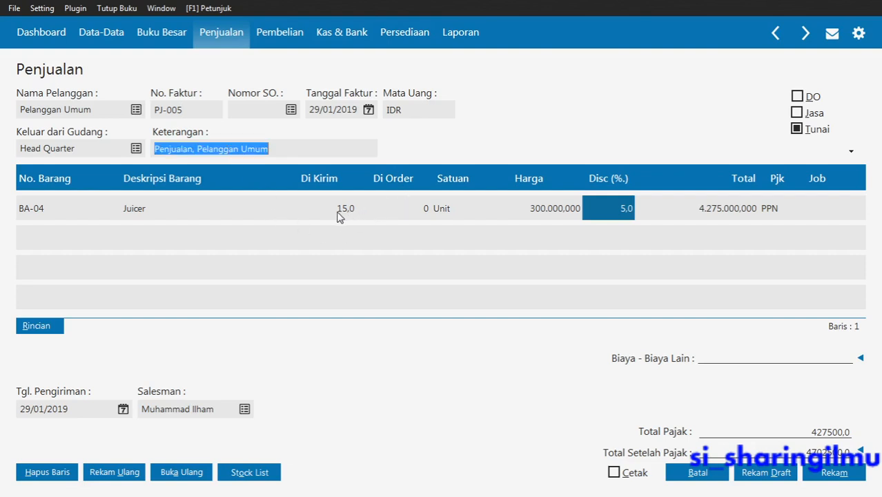
Record the PJ-005 cash sale and find Dokumen 1 under Pembayaran Piutang Usaha in the module PDF.
click(821, 476)
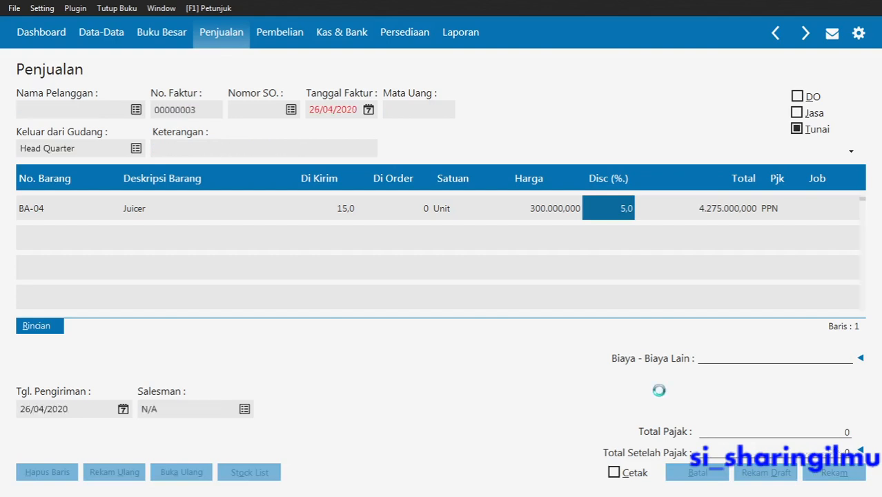
key(alt+Tab)
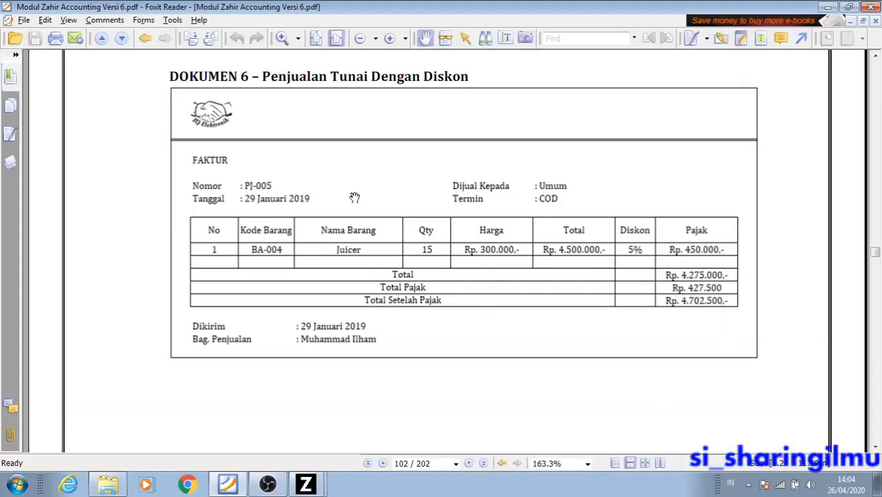
scroll(355, 196, down, 10)
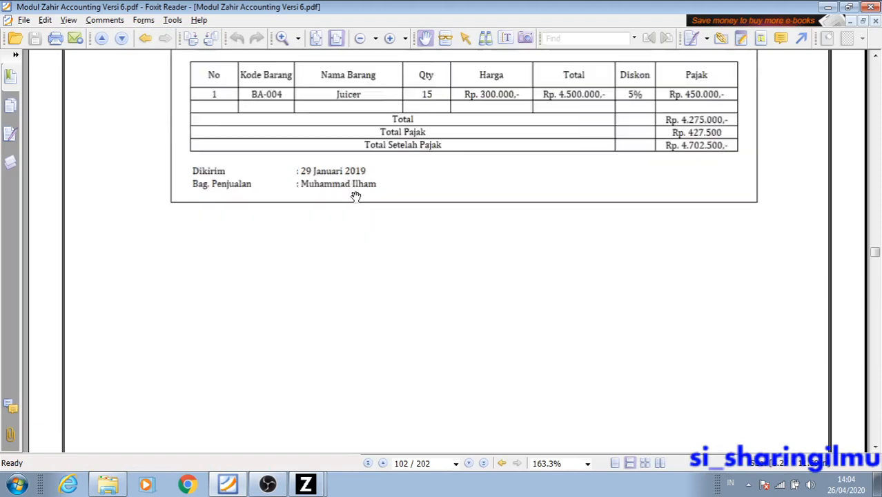
scroll(355, 197, down, 12)
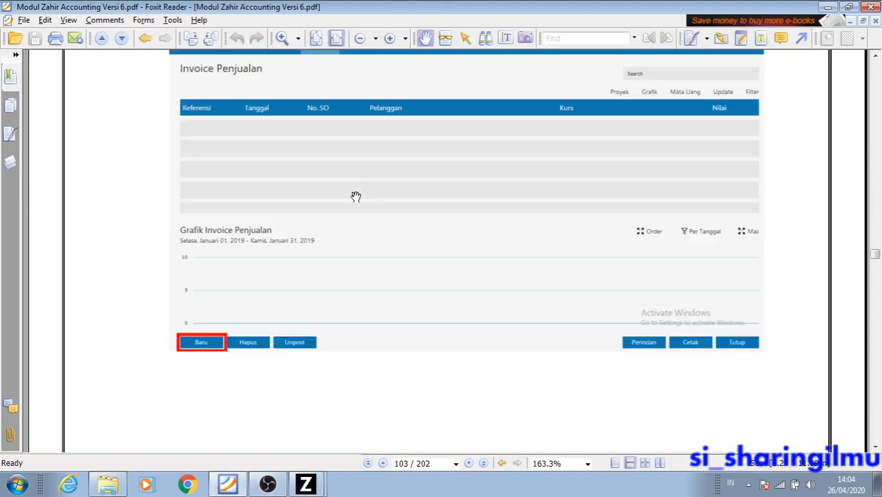
scroll(355, 197, down, 6)
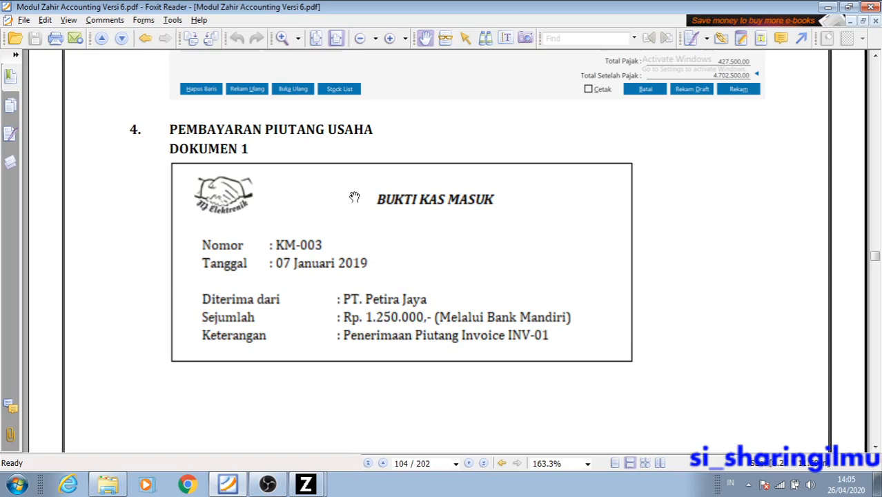
scroll(354, 196, down, 1)
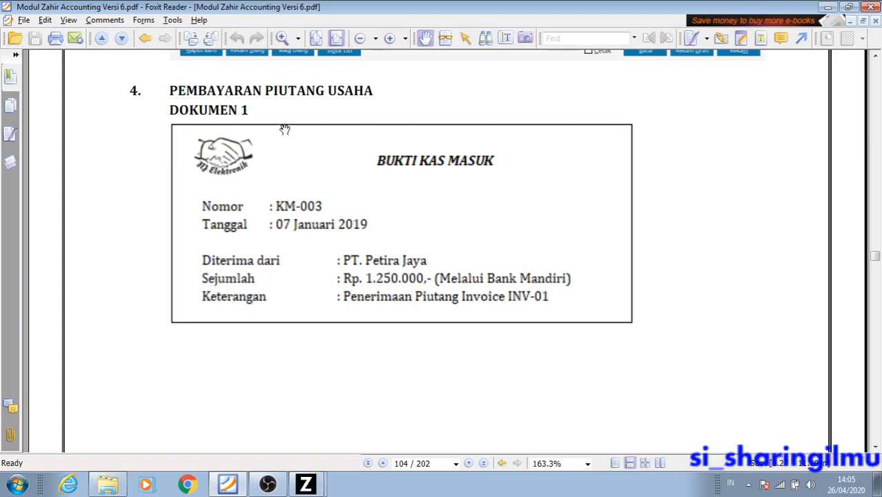
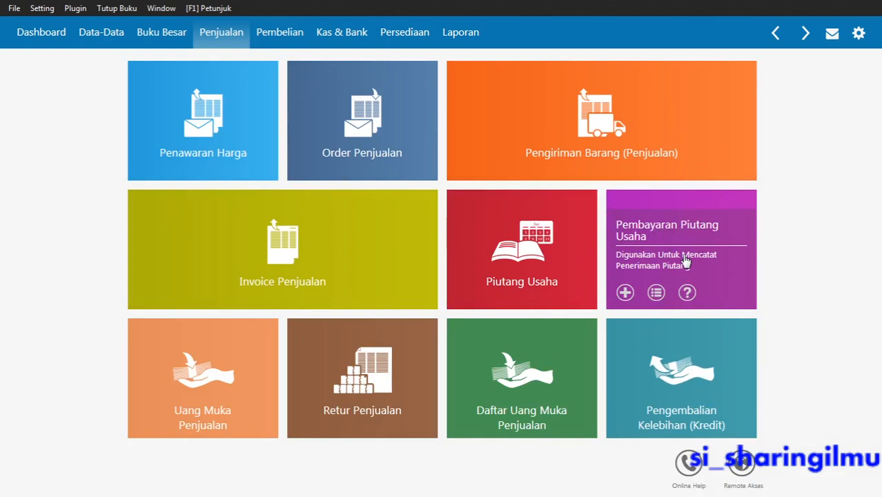
Check the existing entries in the Pembayaran Piutang Usaha list and compare them with Dokumen 1 in the module PDF.
click(685, 260)
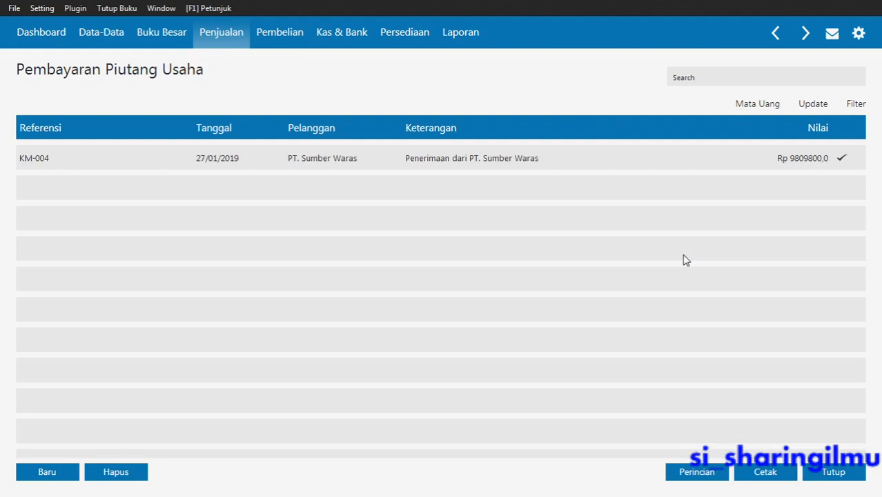
click(506, 168)
click(815, 473)
key(alt+Tab)
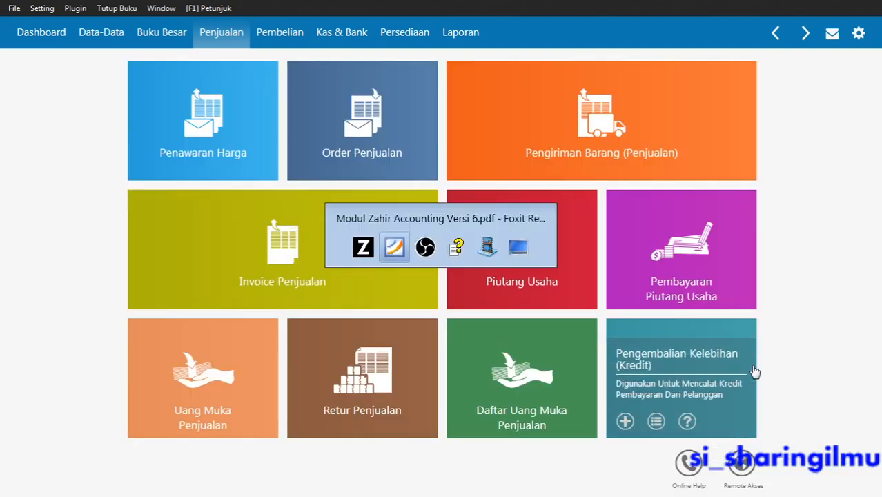
drag(439, 276, 438, 274)
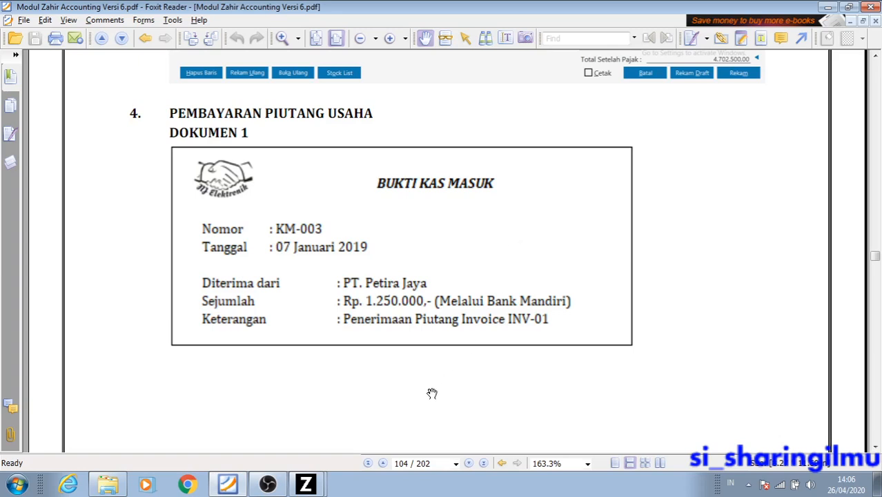
key(alt+Tab)
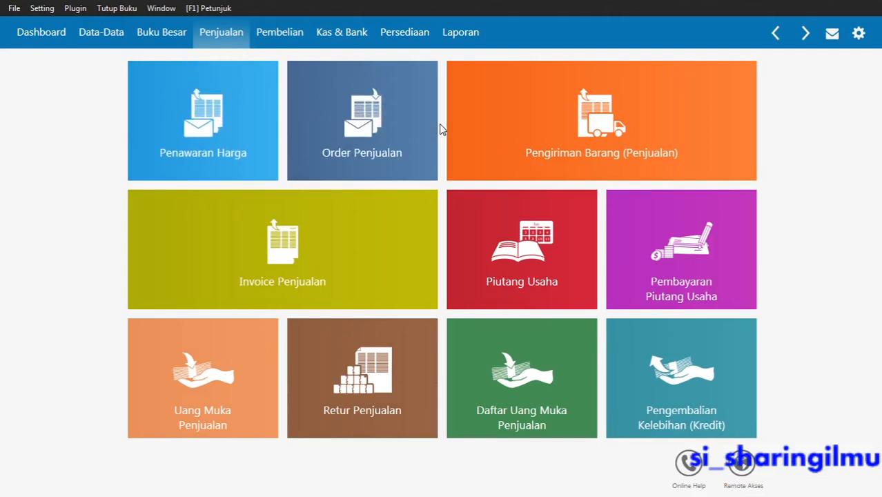
Examine PT. Petira Jaya's outstanding invoices in the Piutang Usaha list and close the list.
click(513, 243)
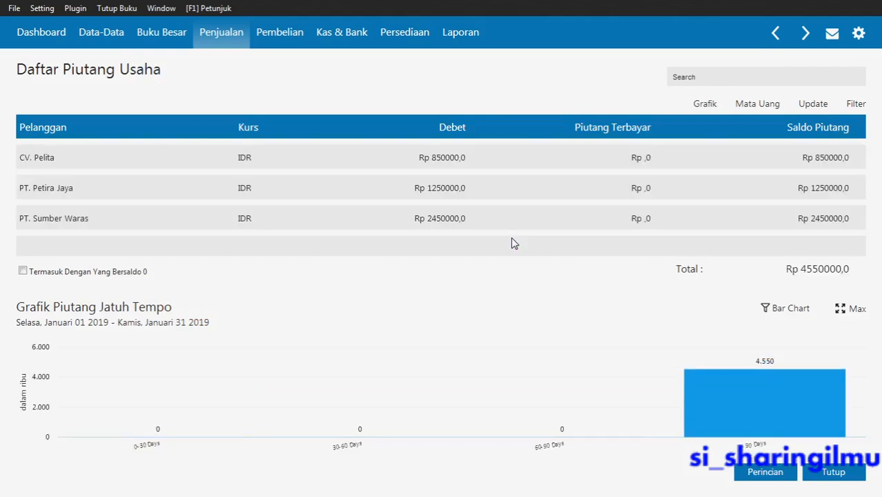
double_click(204, 195)
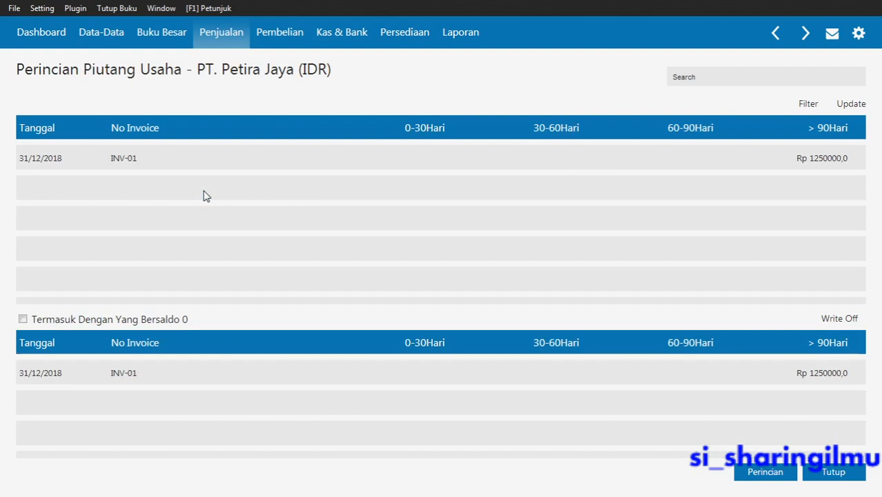
click(219, 160)
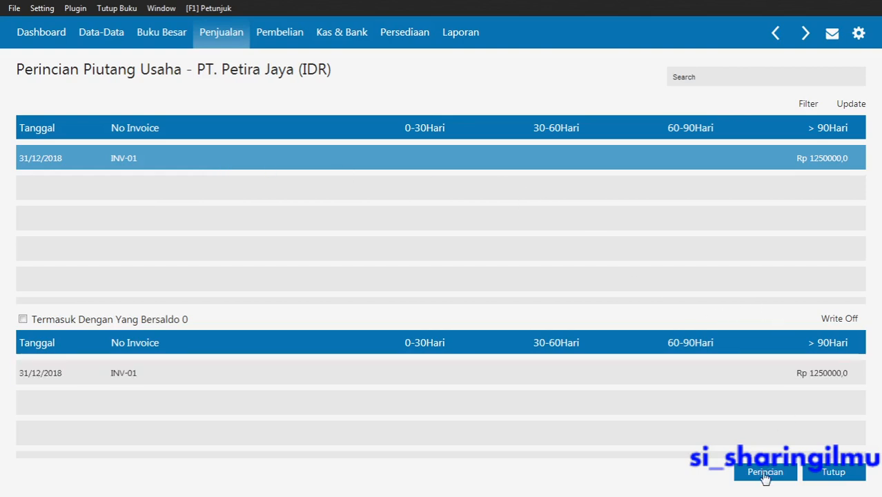
click(845, 471)
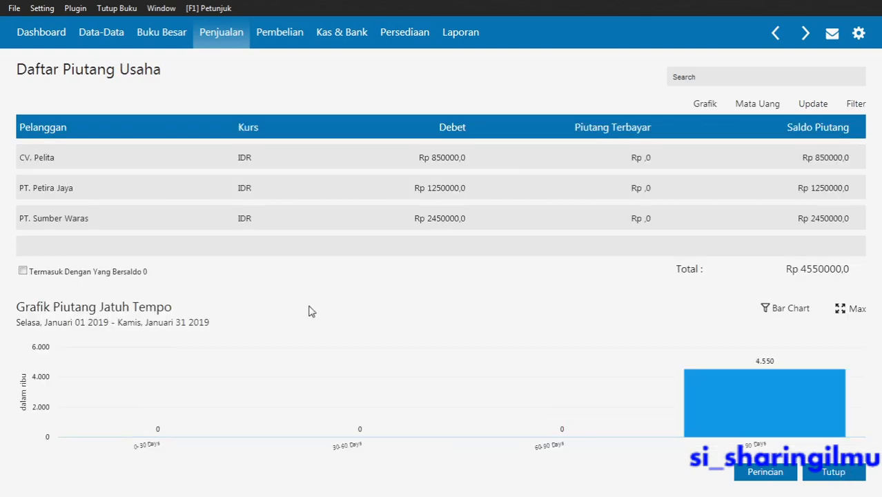
click(822, 472)
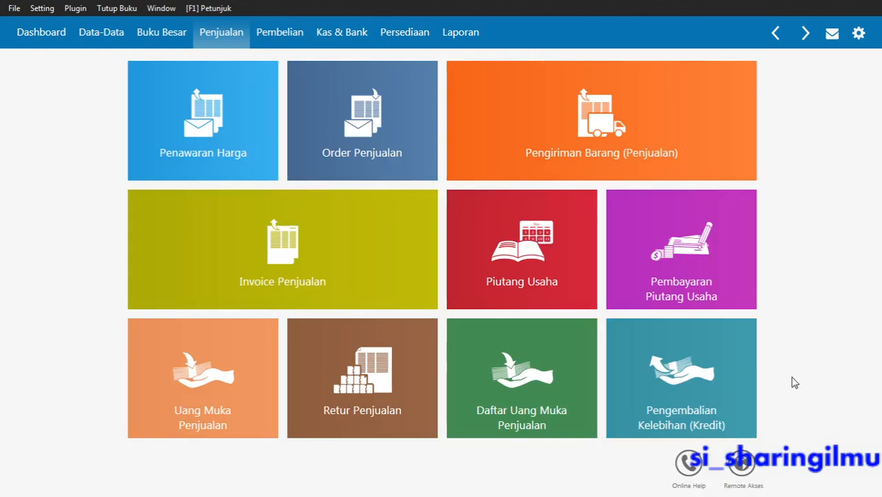
Start a new Pembayaran Piutang Usaha entry and choose PT. Petira Jaya as the paying customer.
mouse_move(727, 297)
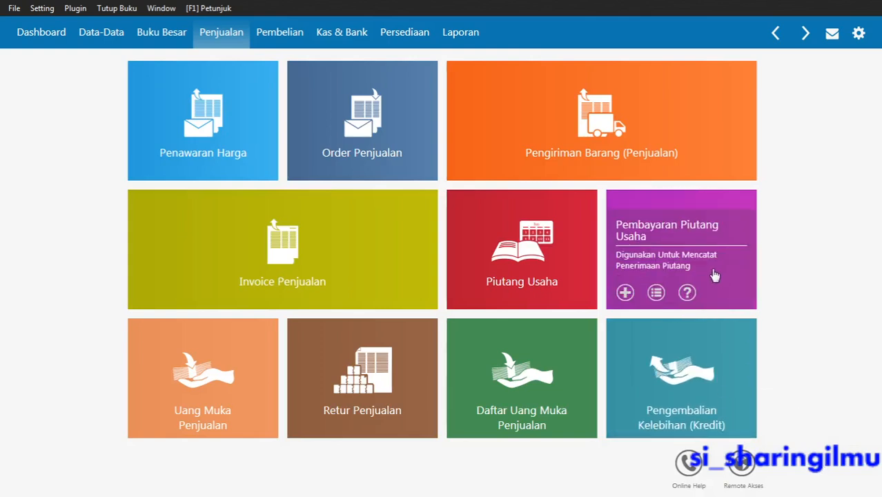
click(715, 275)
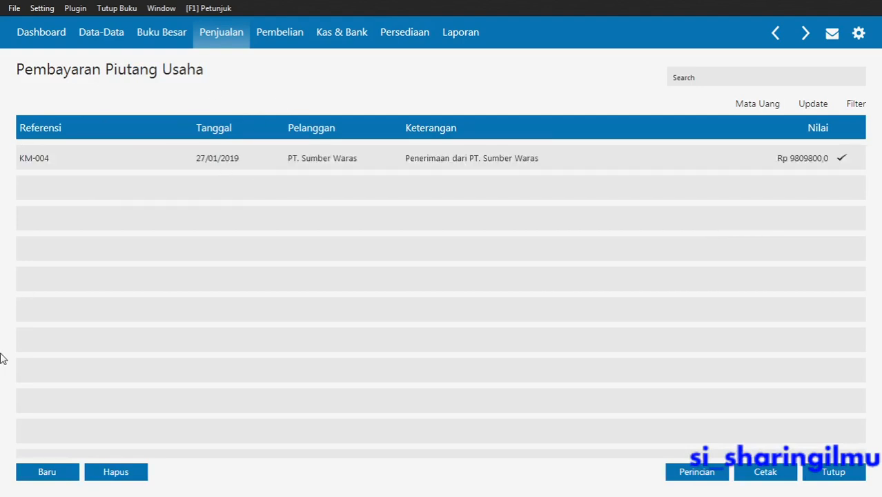
click(43, 472)
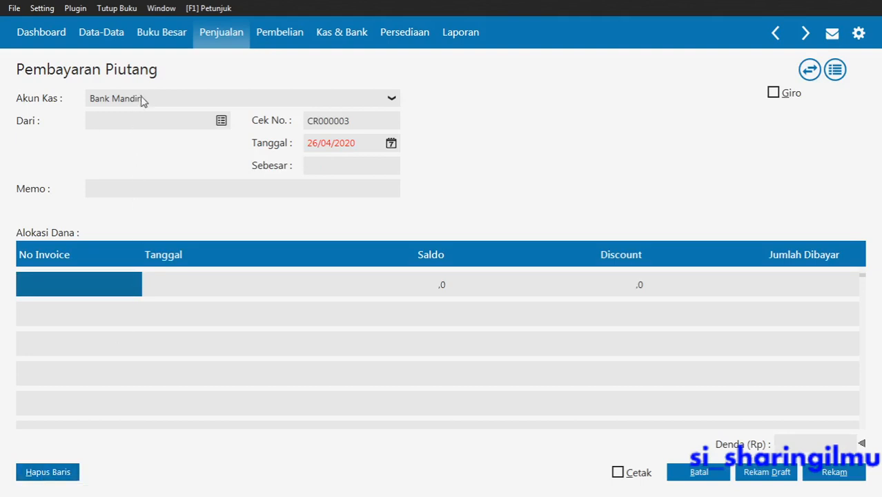
click(223, 122)
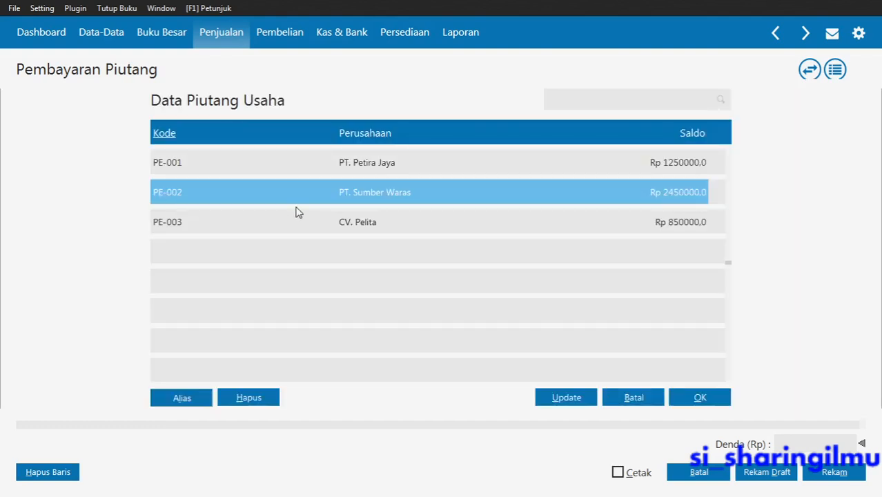
double_click(360, 164)
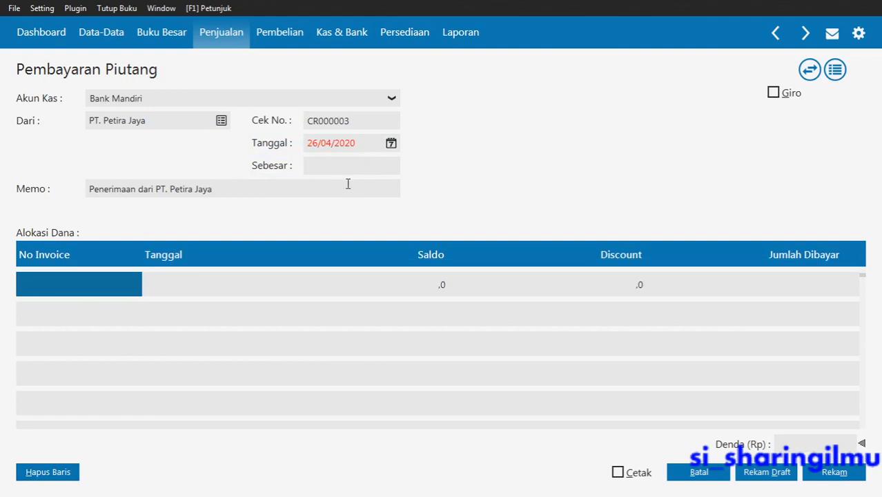
Look up the receipt number in Dokumen 1 and set Cek No. to KM-003.
double_click(334, 118)
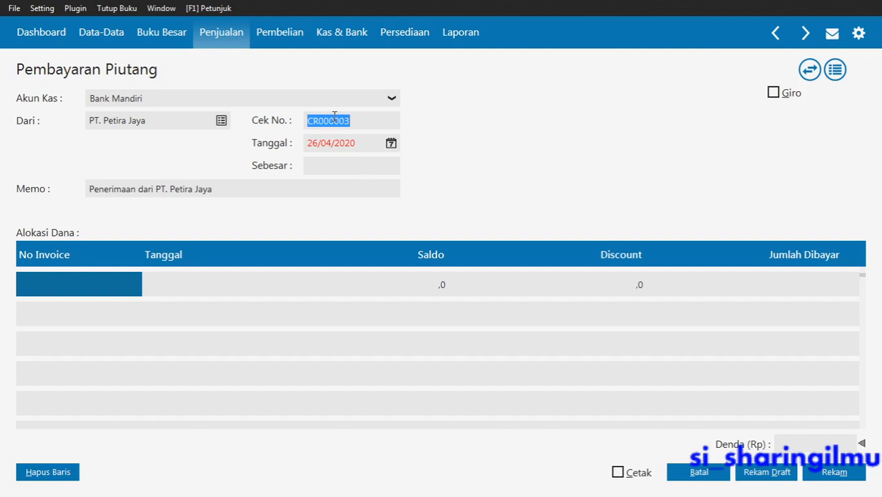
key(alt+Tab)
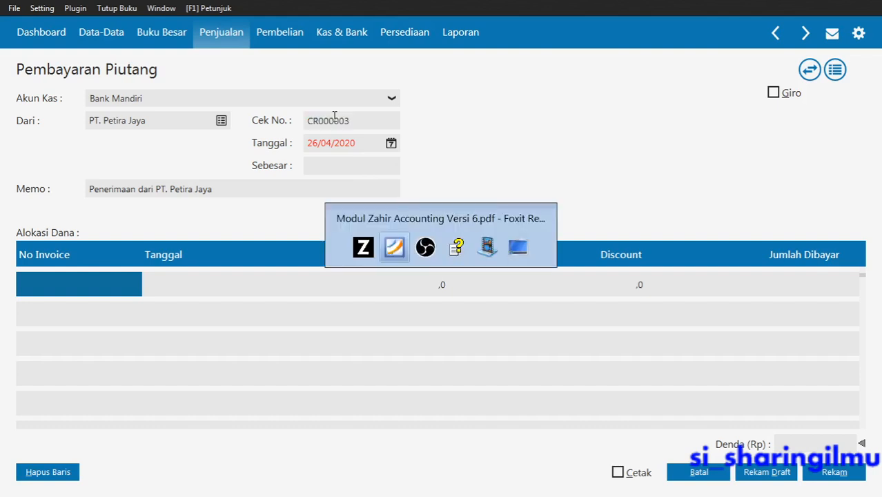
key(alt+Tab)
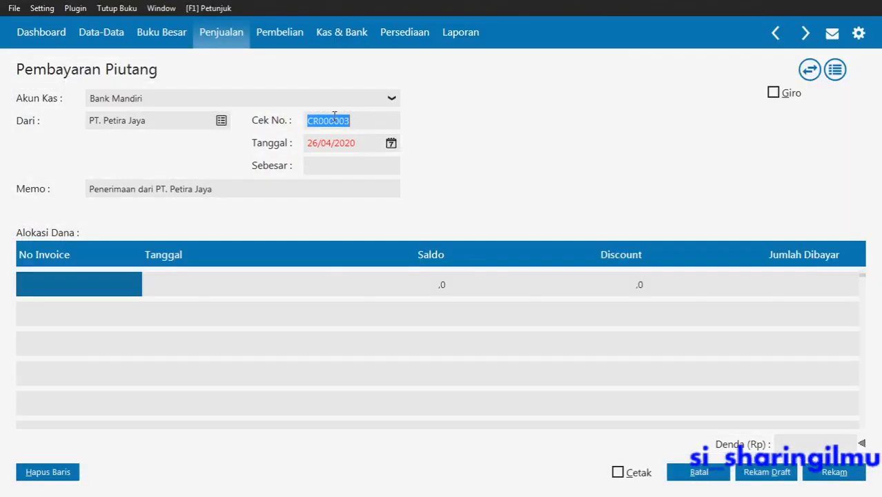
text(KM-003)
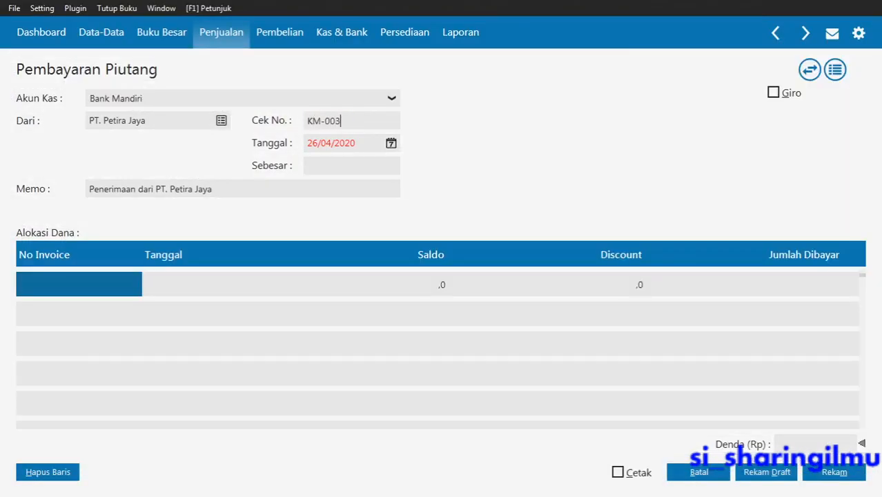
Check the receipt date in Dokumen 1 and fill in the payment's Tanggal as 07/12/0019.
click(311, 165)
double_click(322, 143)
key(alt+Tab)
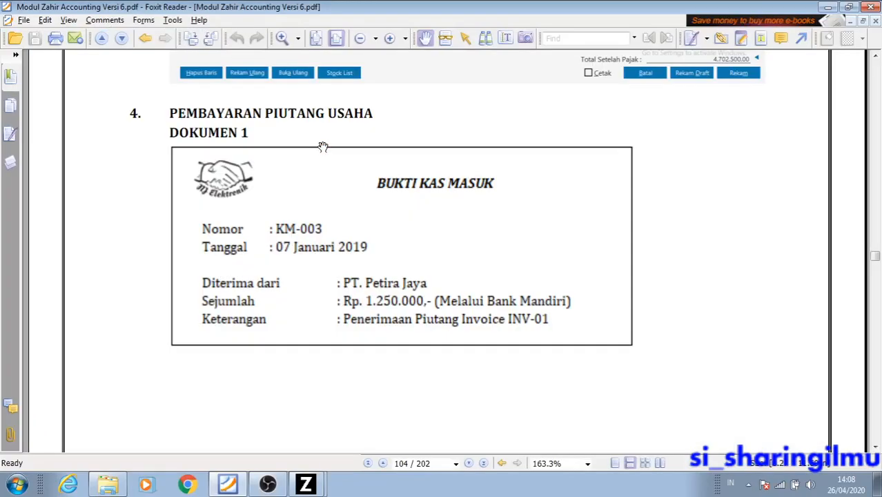
key(alt+Tab)
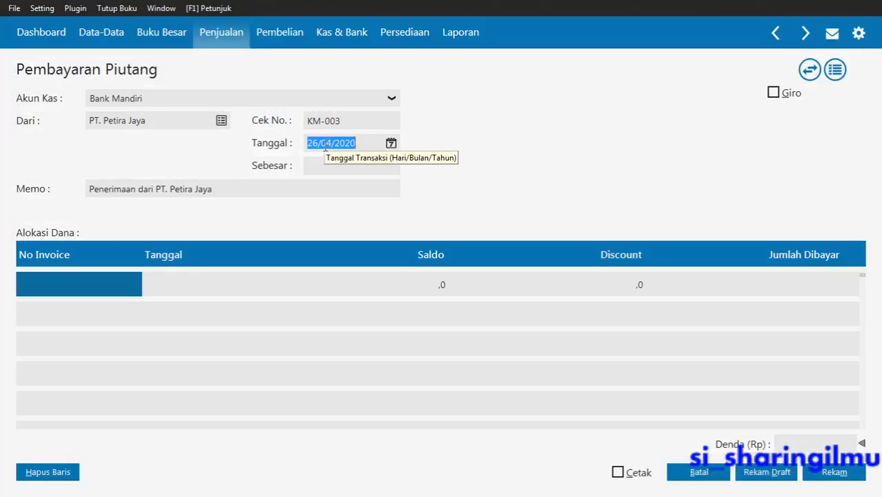
text(70/12/019)
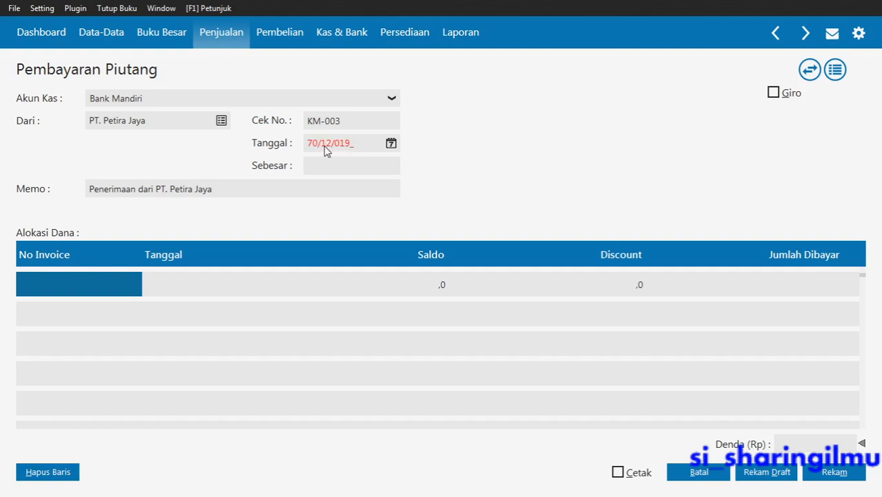
key(Tab)
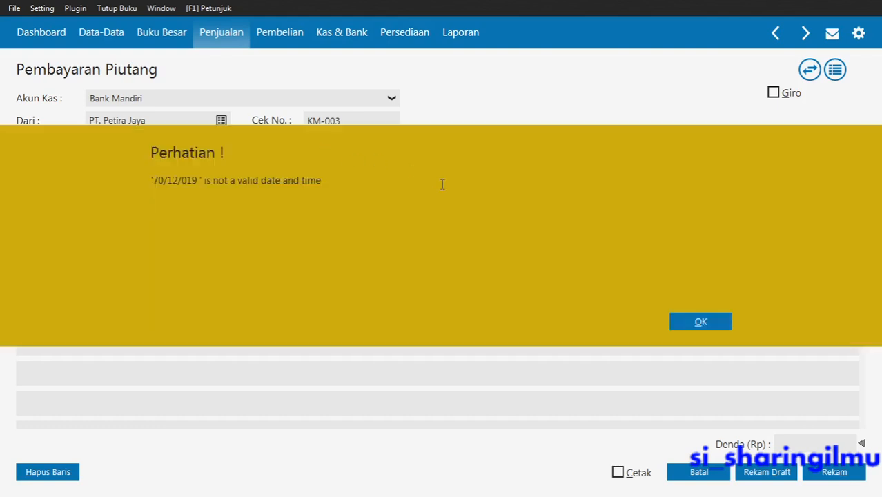
click(697, 326)
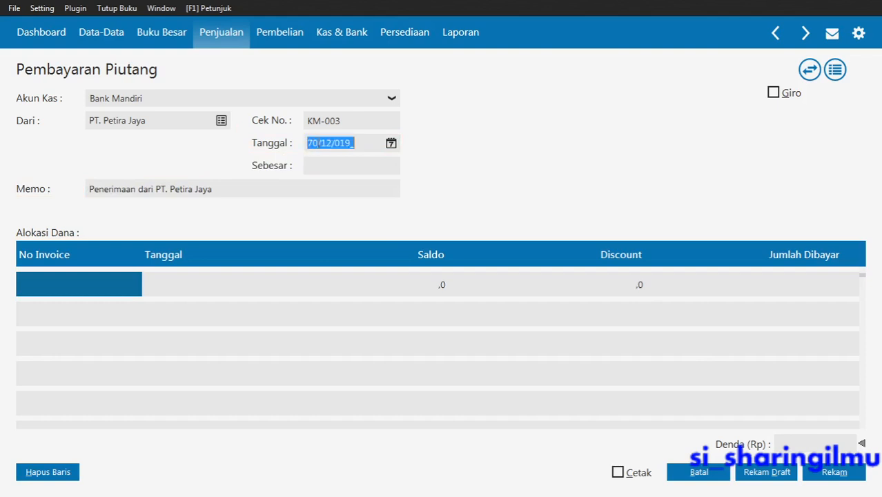
click(318, 142)
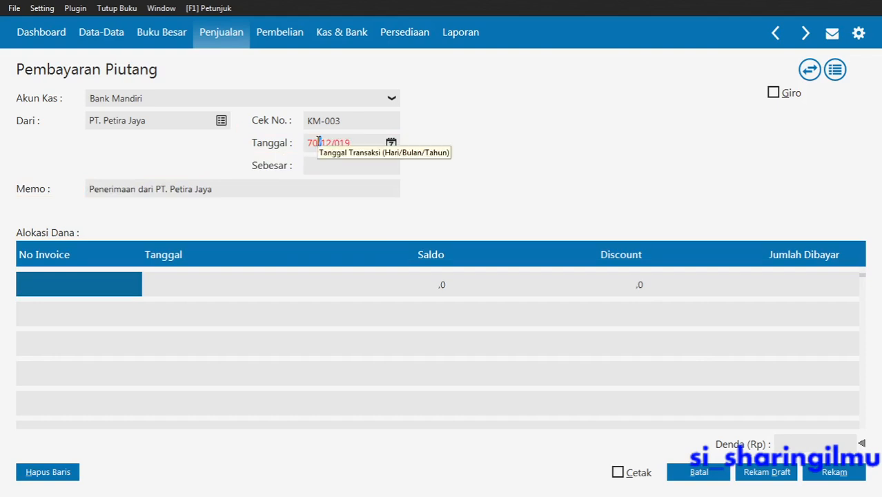
text(07)
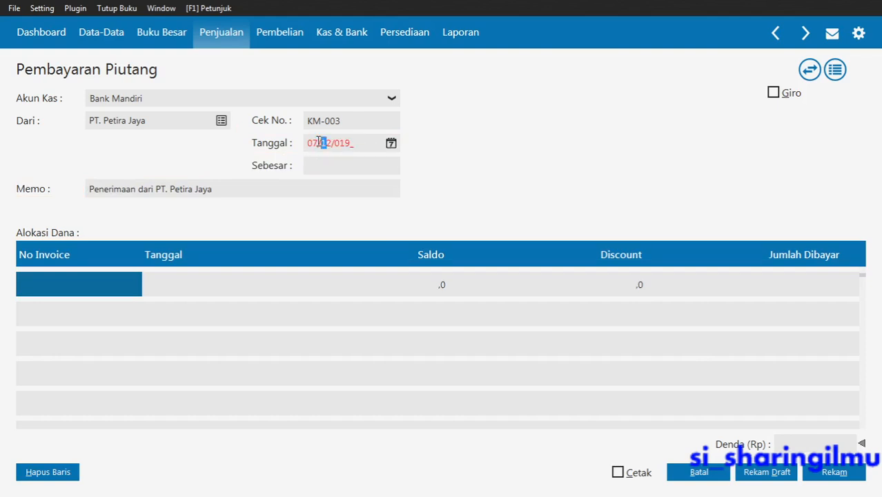
key(Tab)
key(Tab)
Allocate the payment to invoice INV-01 in the first Alokasi Dana row.
click(76, 279)
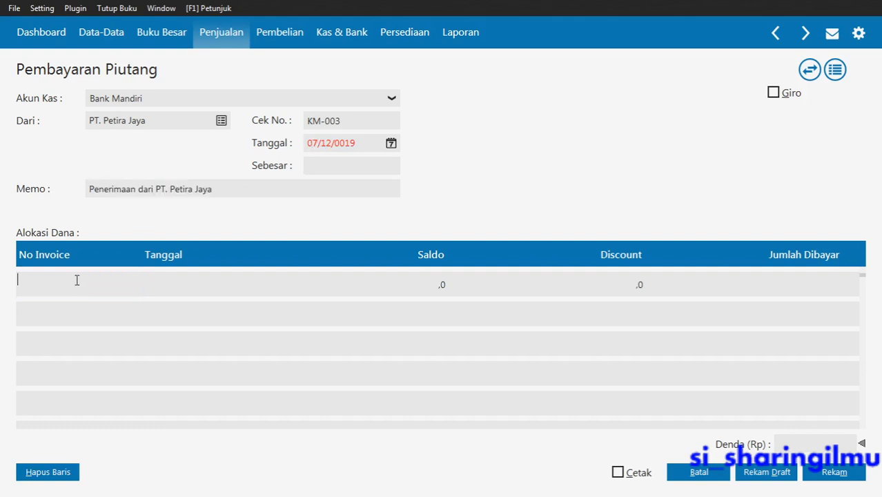
double_click(76, 280)
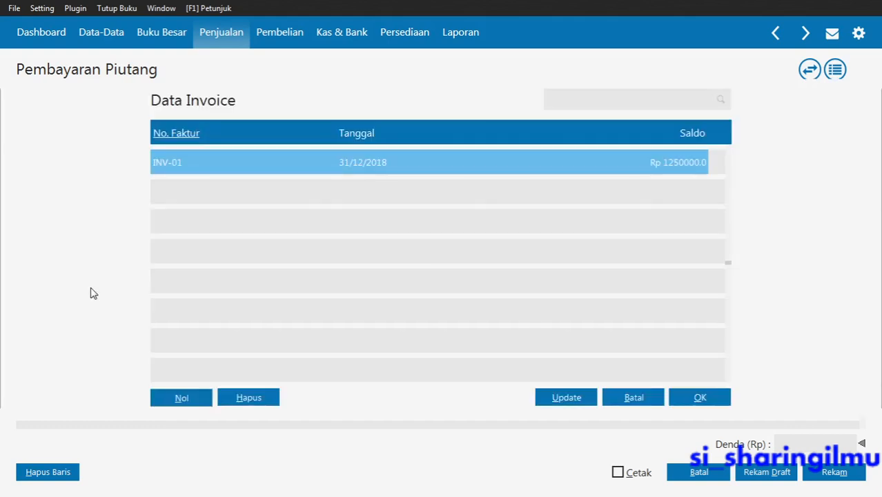
double_click(253, 169)
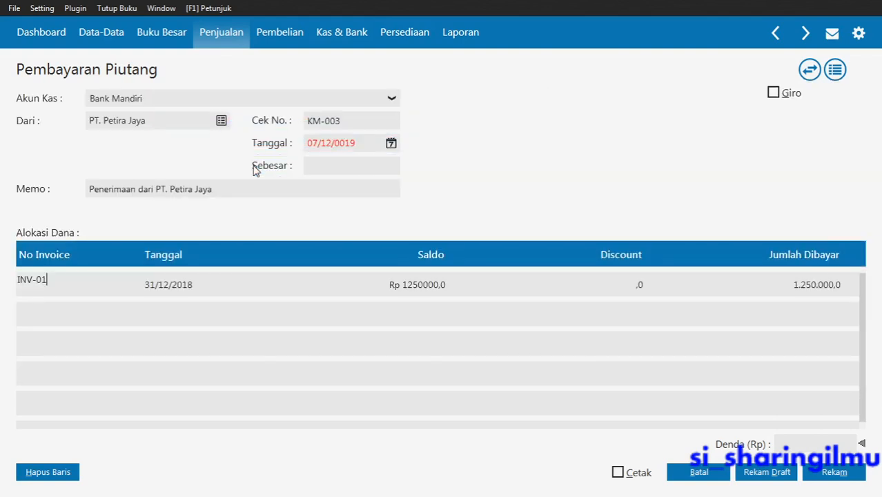
Check the received amount in Dokumen 1 and fill the payment's Sebesar with Rp 1250000,0.
click(607, 297)
key(alt+Tab)
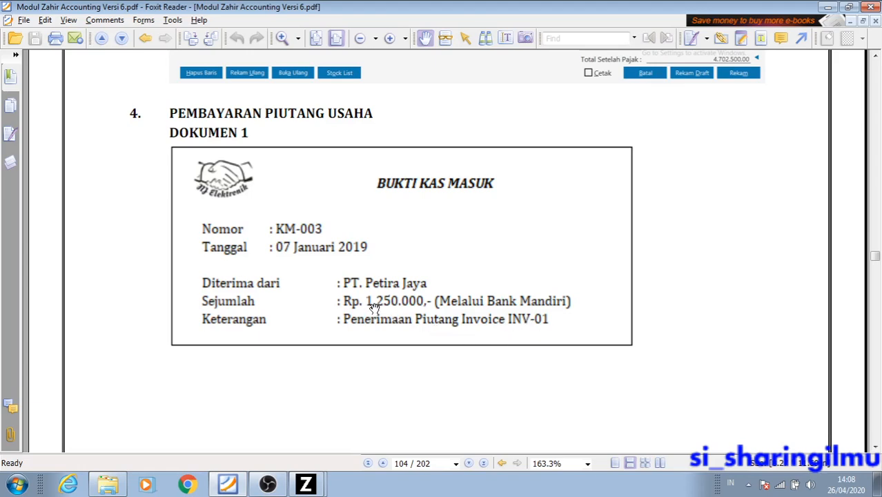
drag(372, 308, 371, 300)
key(alt+Tab)
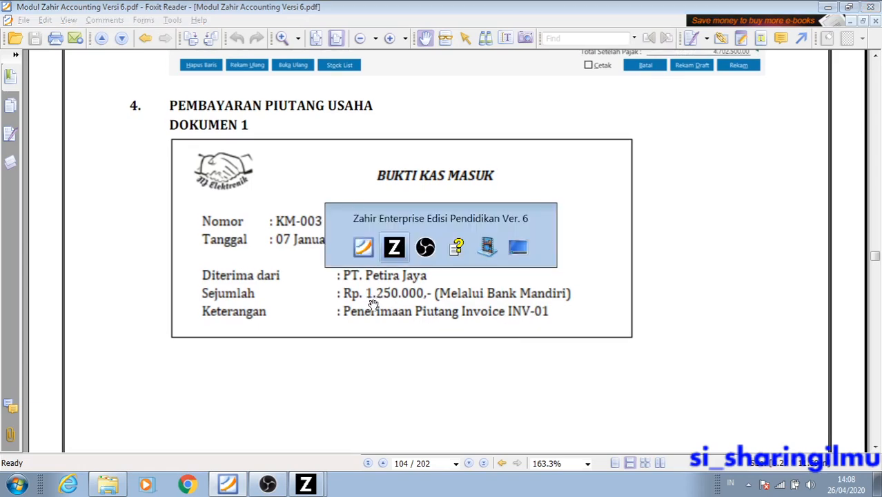
click(394, 292)
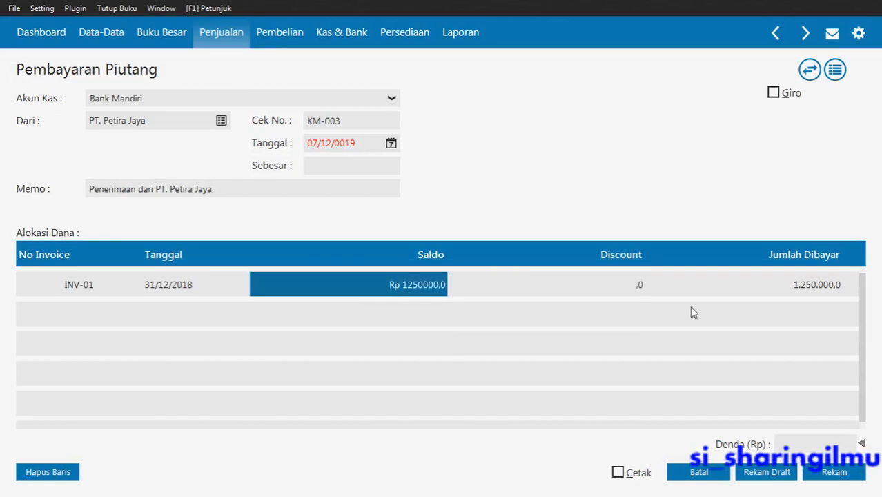
click(777, 290)
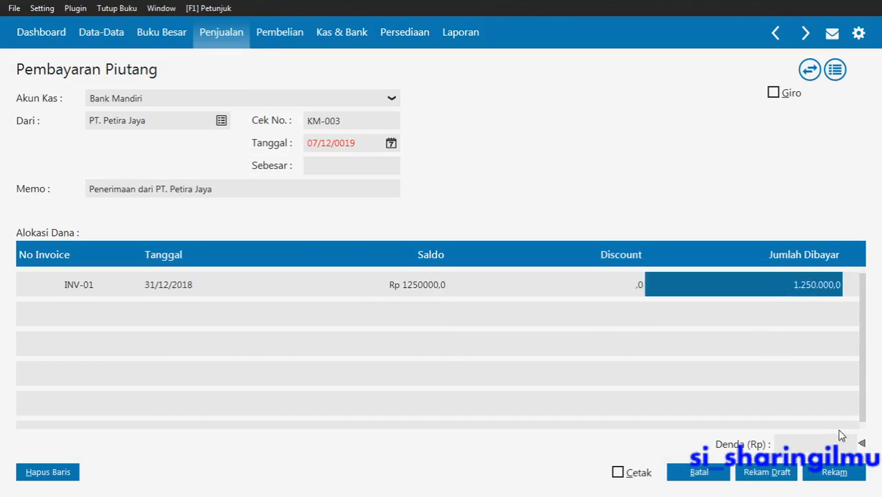
click(307, 169)
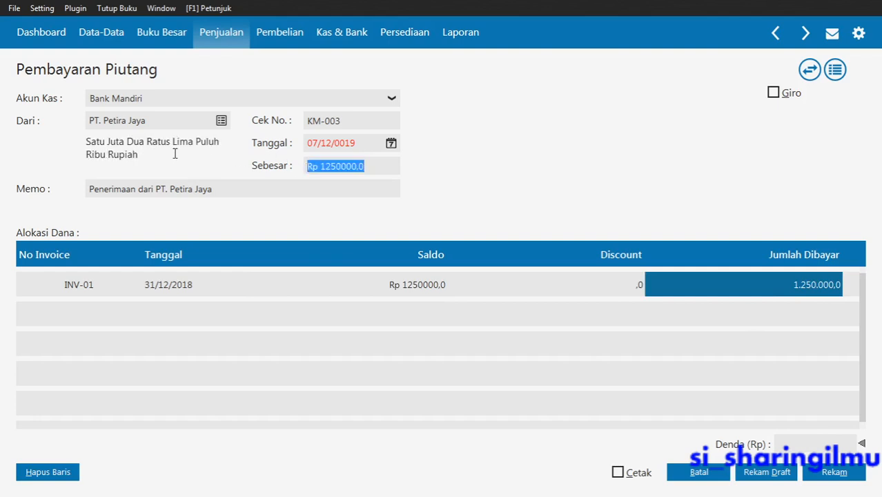
Compare the payment with Dokumen 1 and try to record it.
key(alt+Tab)
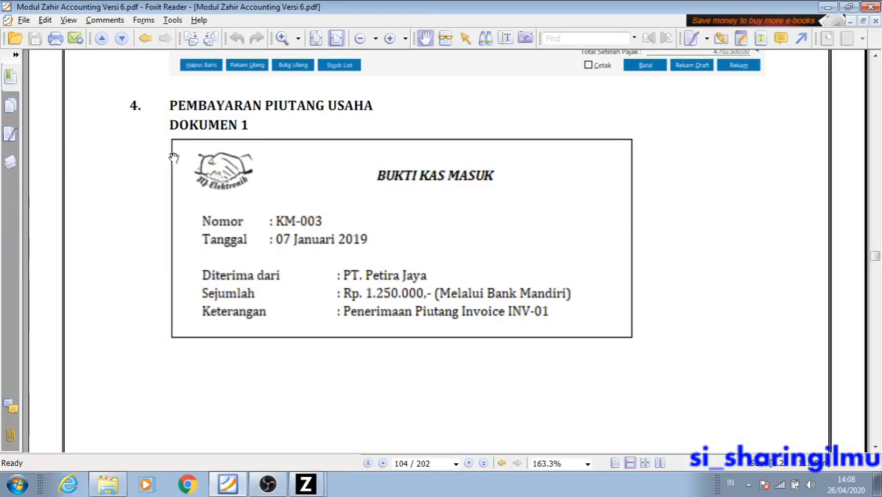
key(alt+Tab)
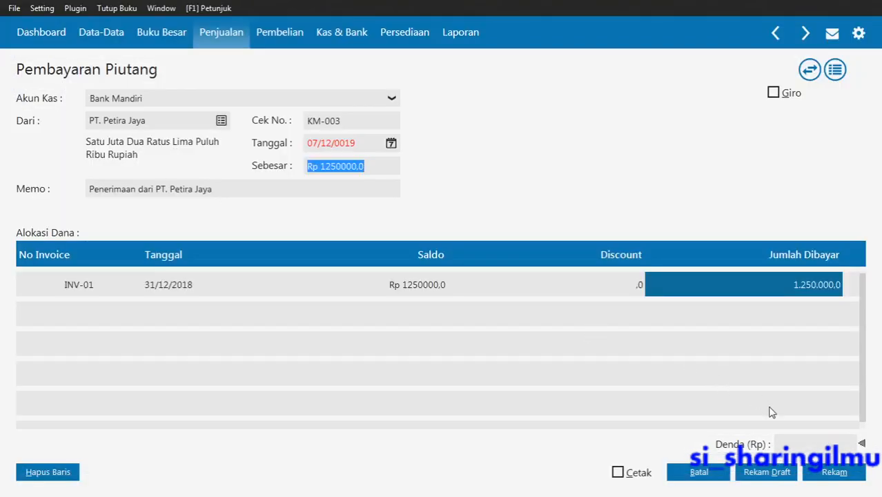
click(809, 477)
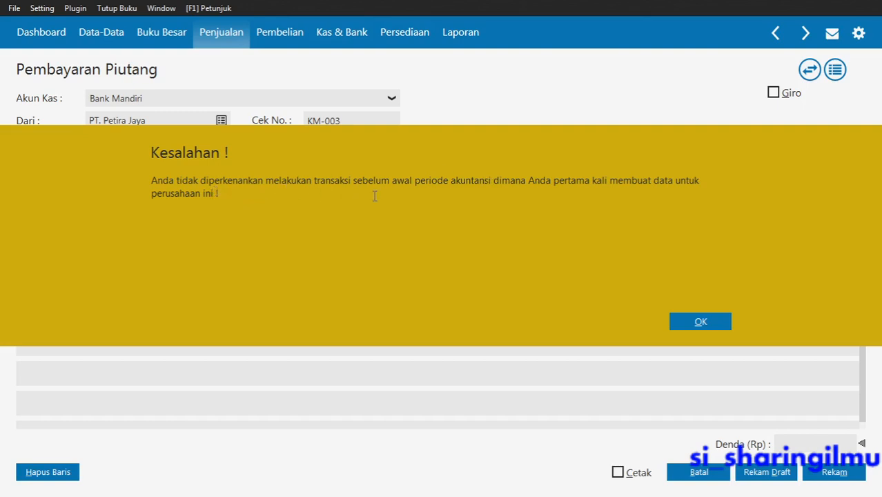
click(726, 318)
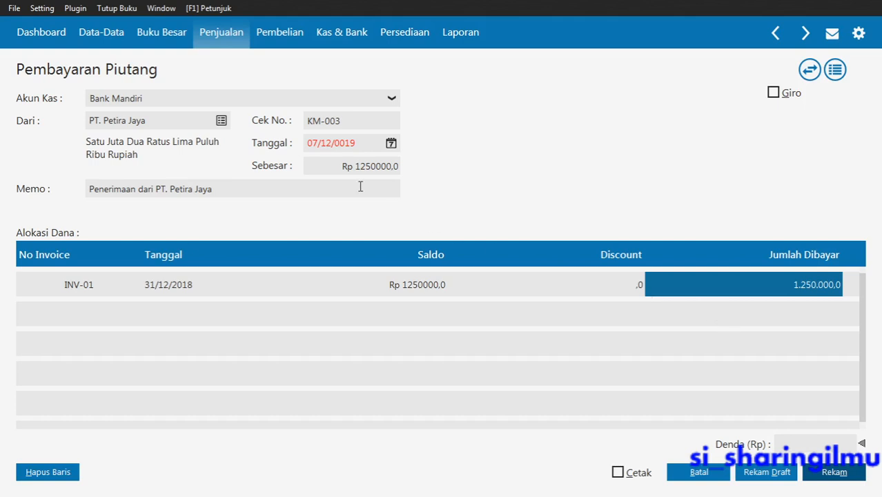
Set the month in the payment's Tanggal to 01 and check the Sebesar and Memo entries.
click(332, 146)
click(332, 147)
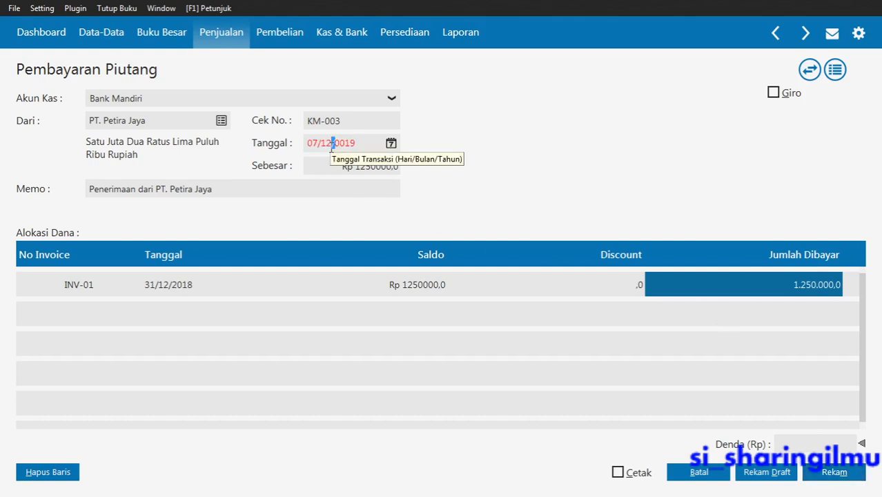
key(Left)
key(Left)
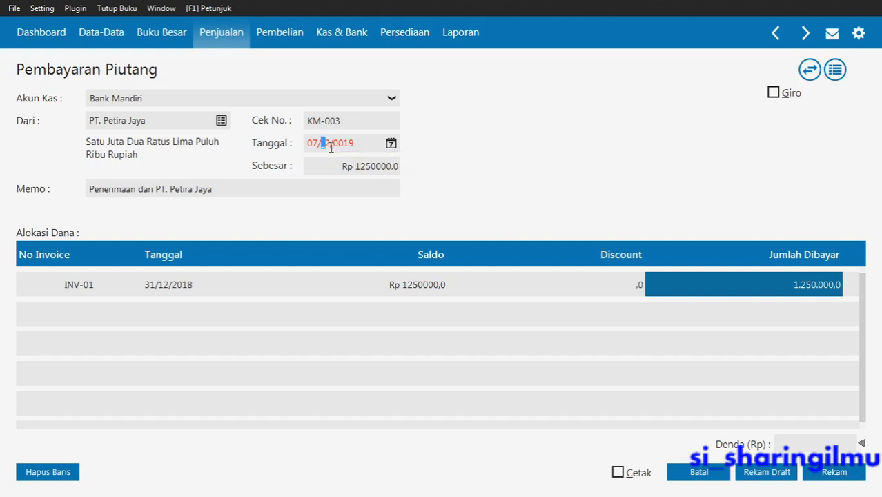
text(01)
click(272, 187)
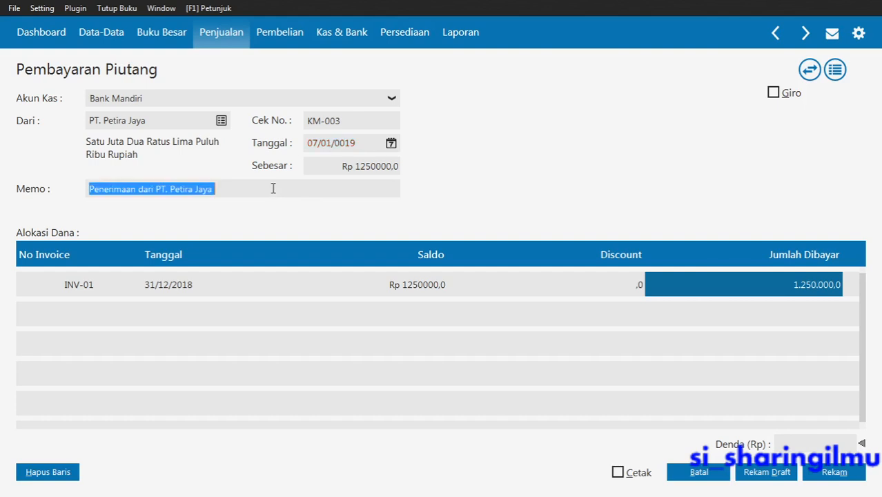
click(314, 169)
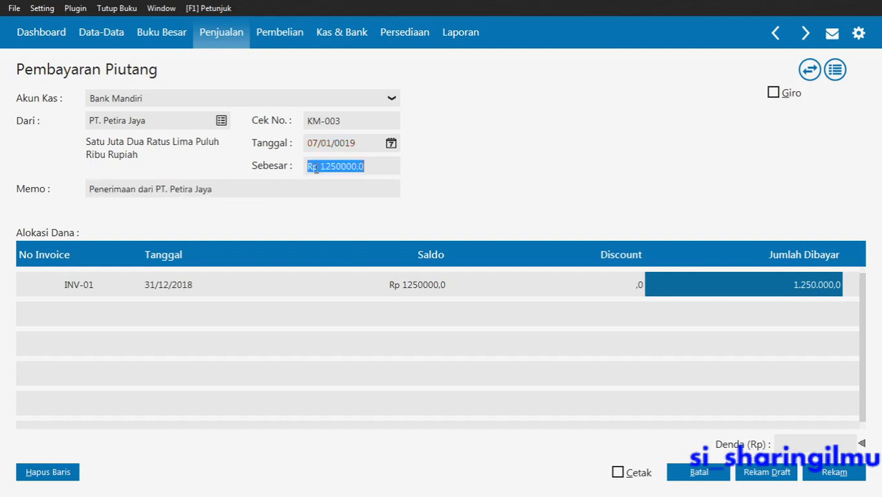
click(305, 187)
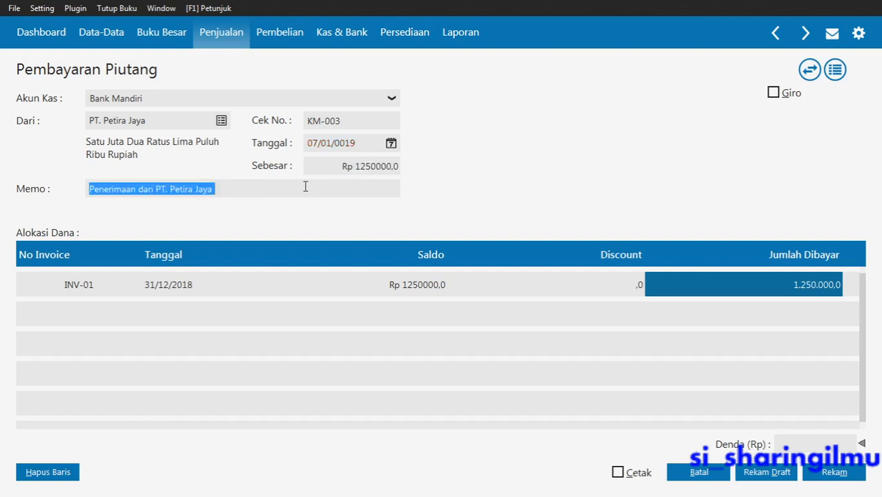
Try again to record the payment with the corrected month, then dismiss the message.
click(815, 477)
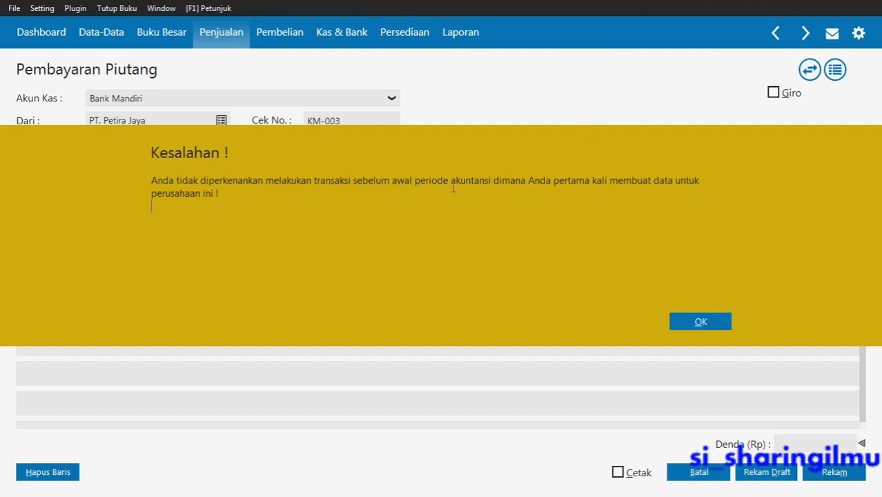
drag(476, 188, 581, 189)
click(700, 322)
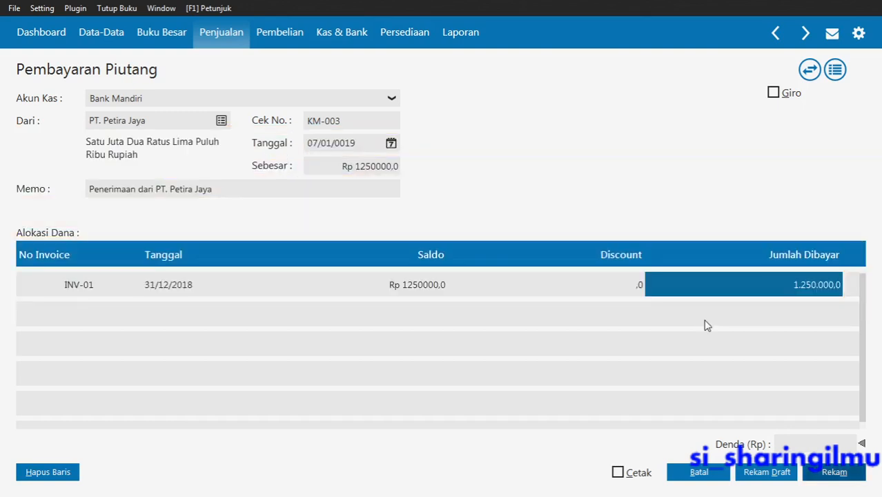
Review the payment's date, customer and the INV-01 row's balance, discount and paid amount for the entry error.
click(326, 144)
click(332, 143)
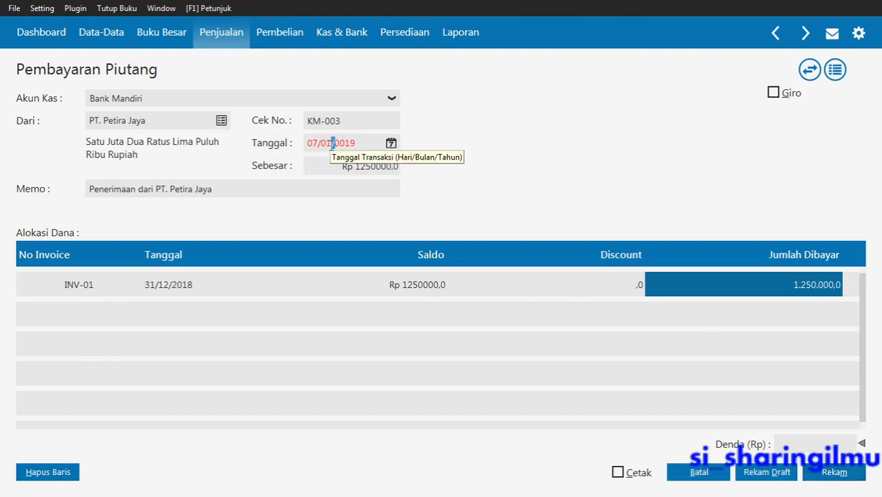
click(368, 143)
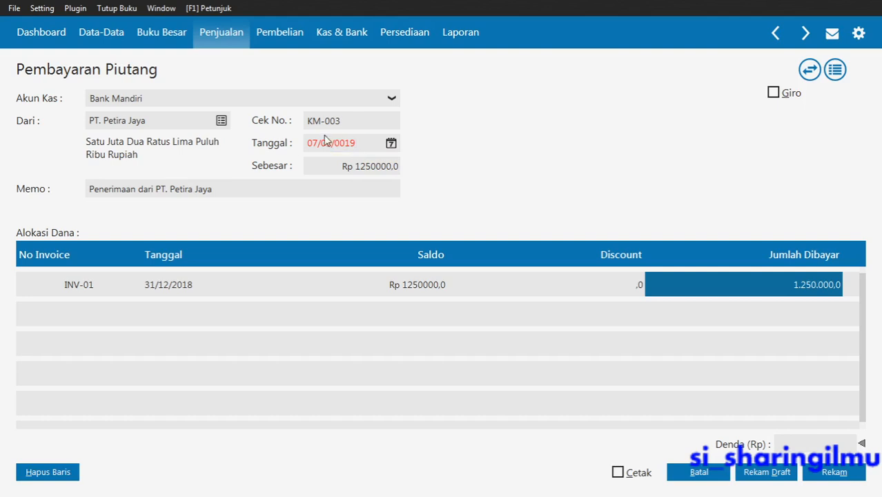
click(181, 120)
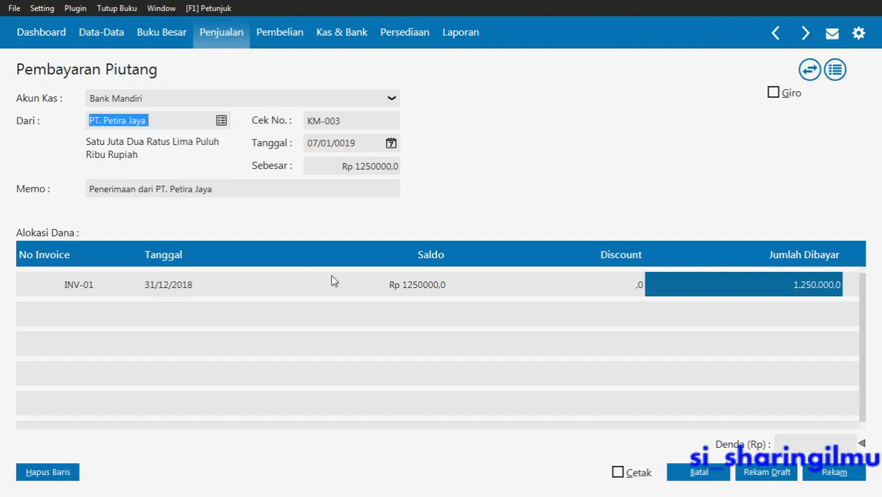
click(384, 289)
click(611, 294)
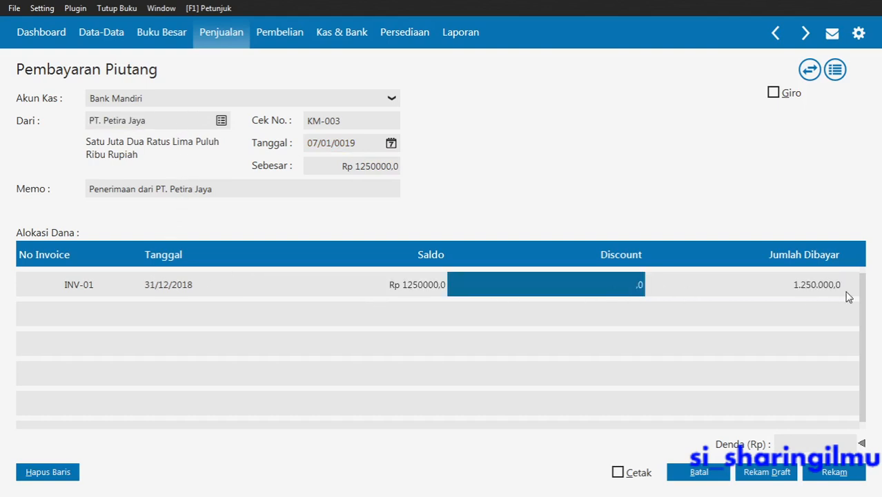
click(810, 289)
click(809, 289)
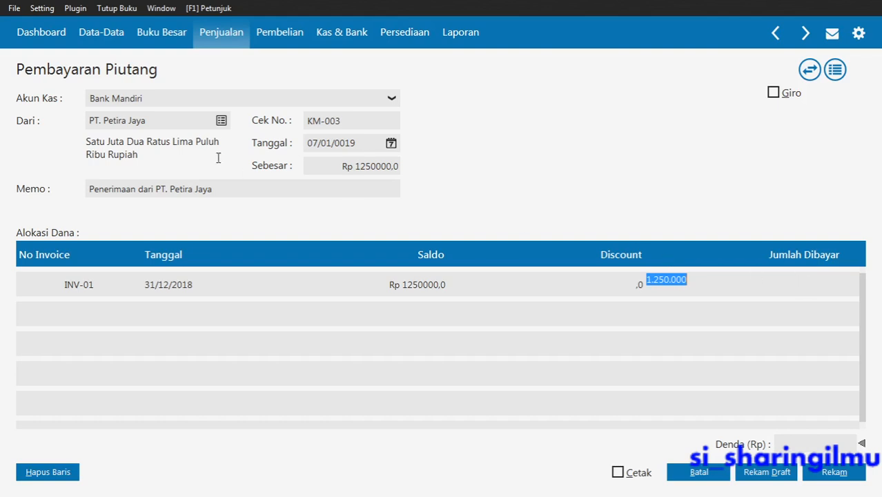
Set the year in the payment's Tanggal to 2019 so the date reads 07/01/2019.
click(345, 145)
click(345, 145)
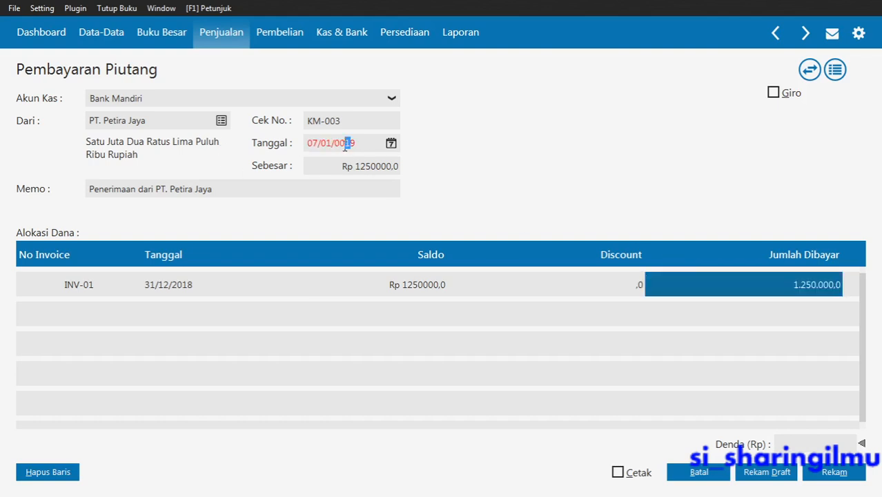
click(358, 143)
key(BackSpace)
key(BackSpace)
key(BackSpace)
key(BackSpace)
text(2019)
Record payment KM-003 and cancel the blank new entry to return to the Pembayaran Piutang Usaha list.
click(348, 173)
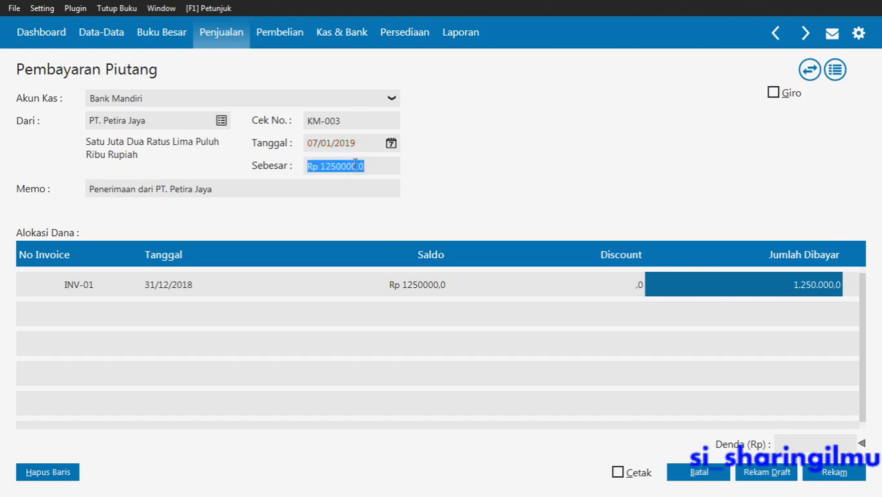
click(365, 165)
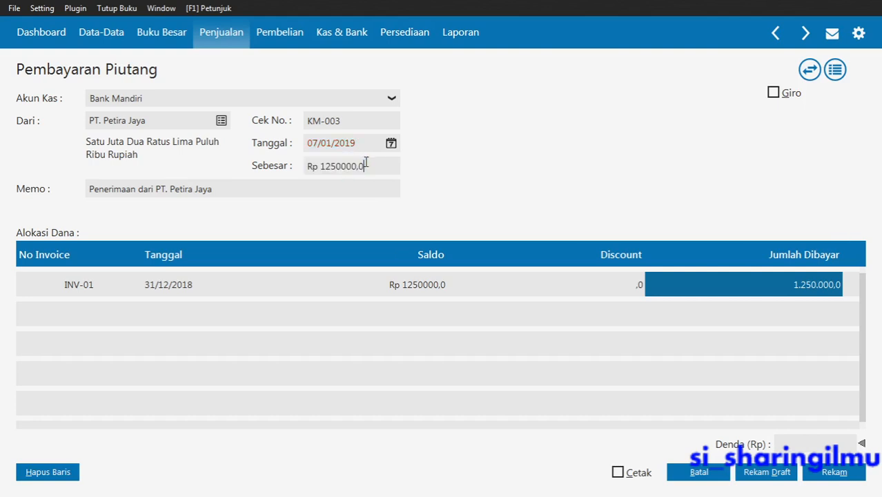
click(818, 475)
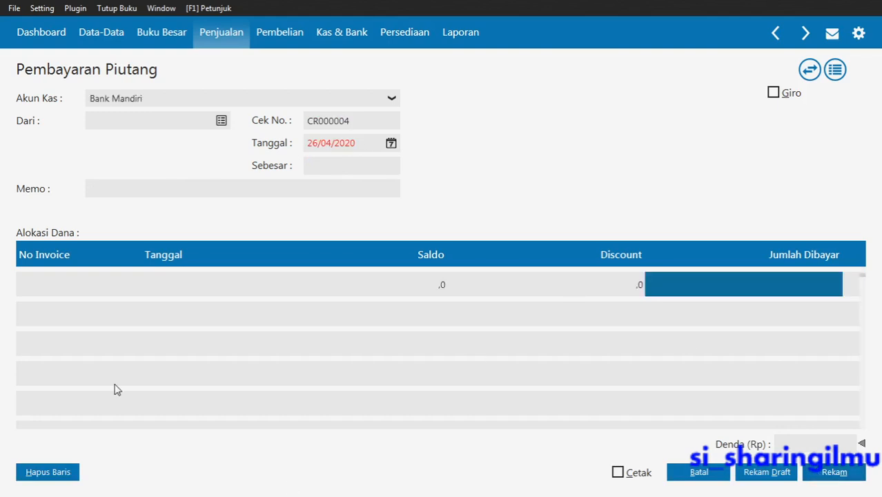
click(360, 149)
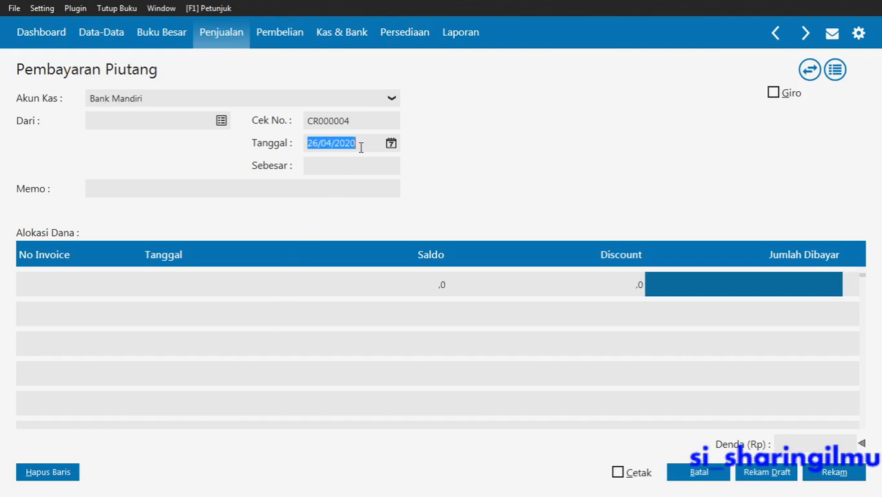
click(359, 150)
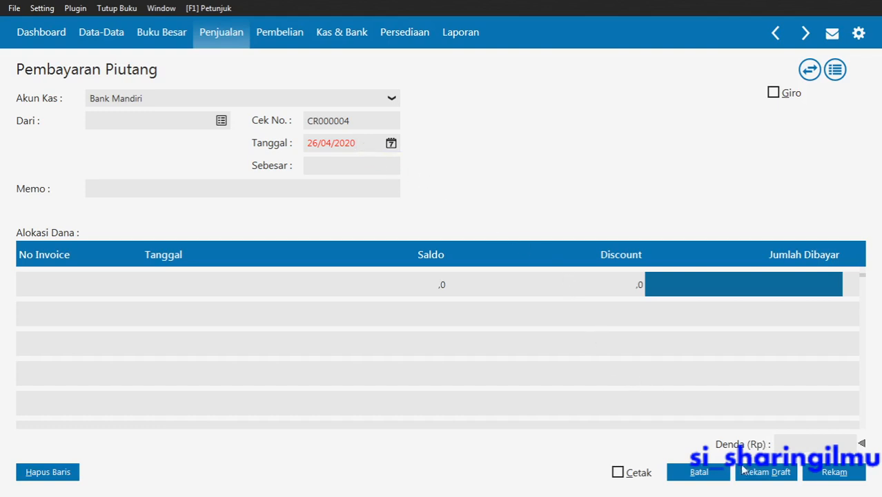
click(698, 474)
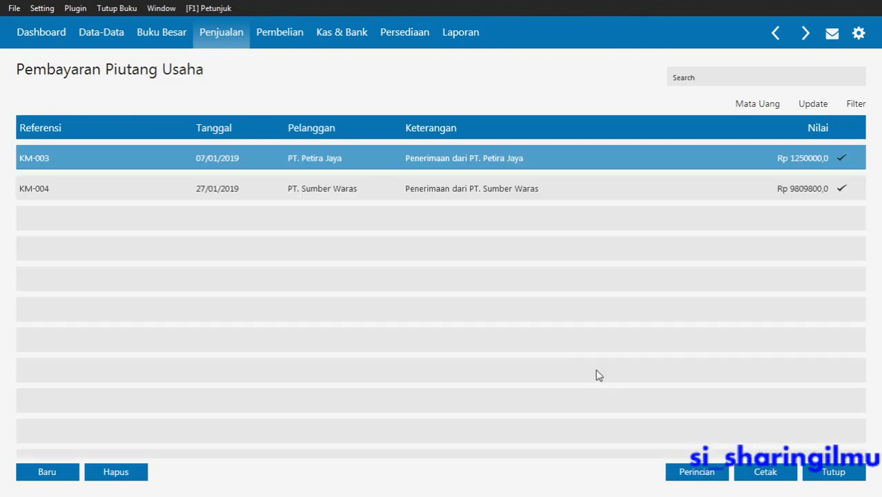
Look through the module after Pembayaran Piutang Usaha Dokumen 1 for any remaining receivable transactions before Pertemuan Ke-6.
key(alt+Tab)
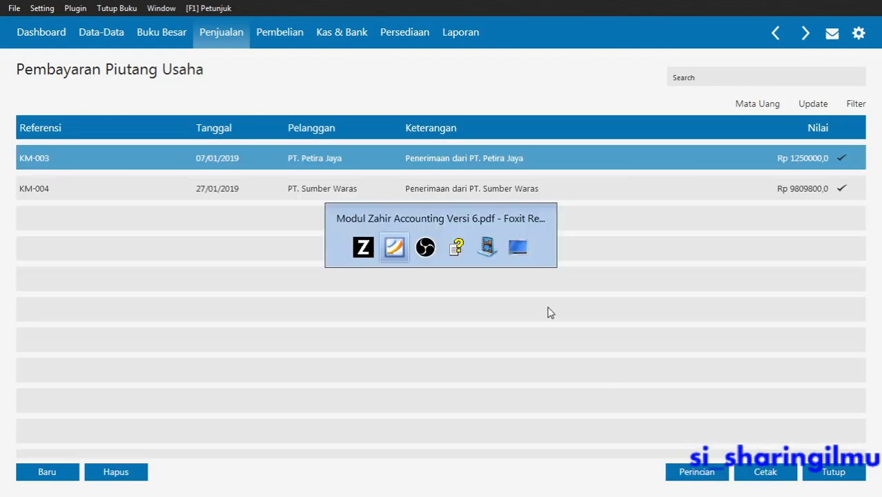
scroll(453, 245, down, 1)
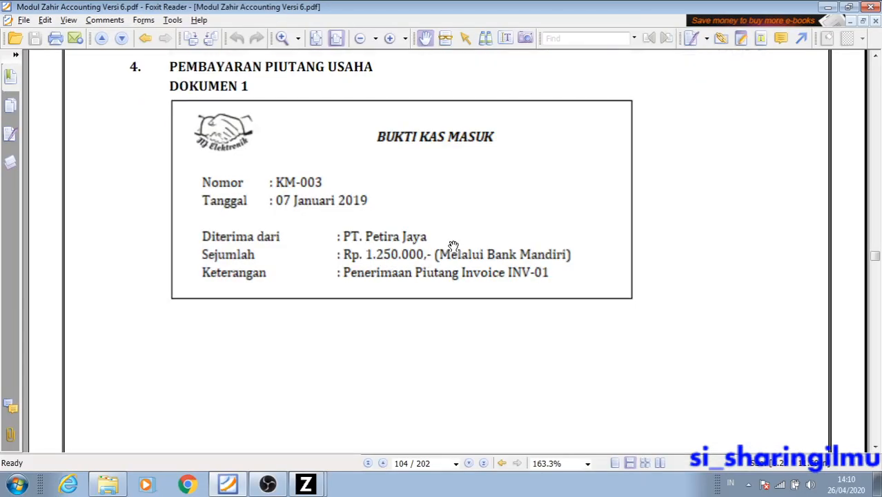
scroll(452, 246, down, 20)
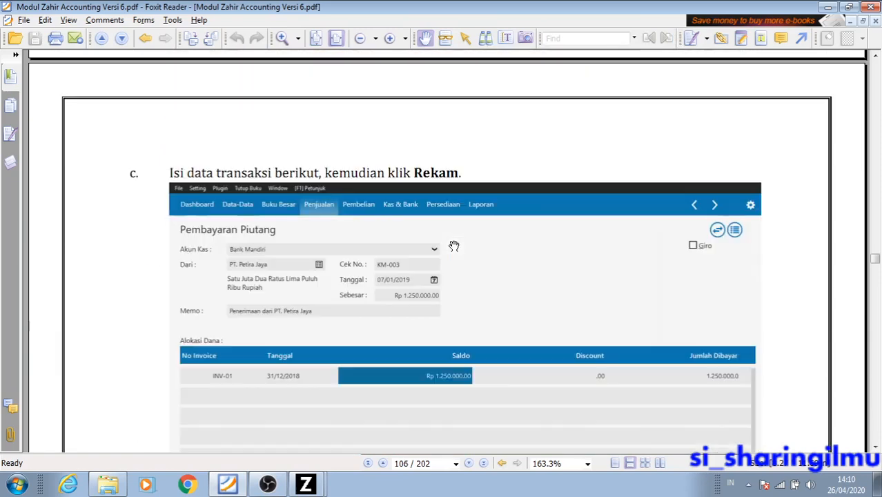
scroll(453, 245, down, 15)
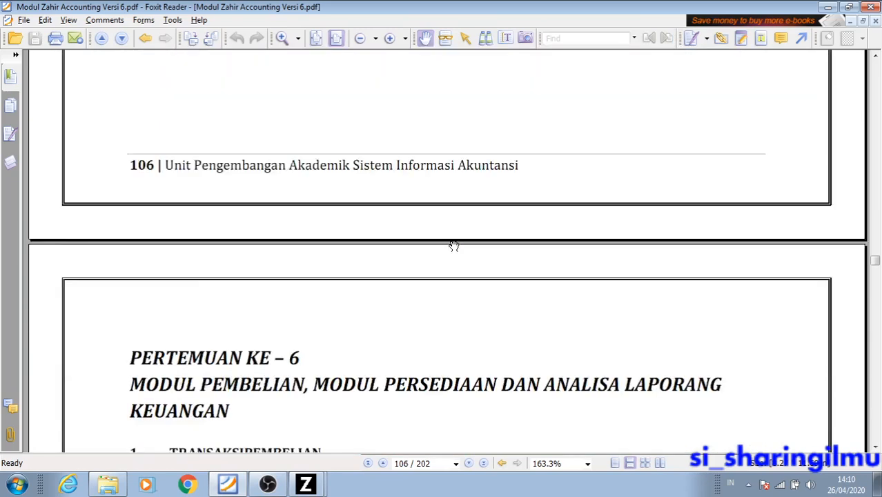
scroll(453, 246, down, 2)
scroll(454, 245, up, 2)
scroll(453, 246, down, 2)
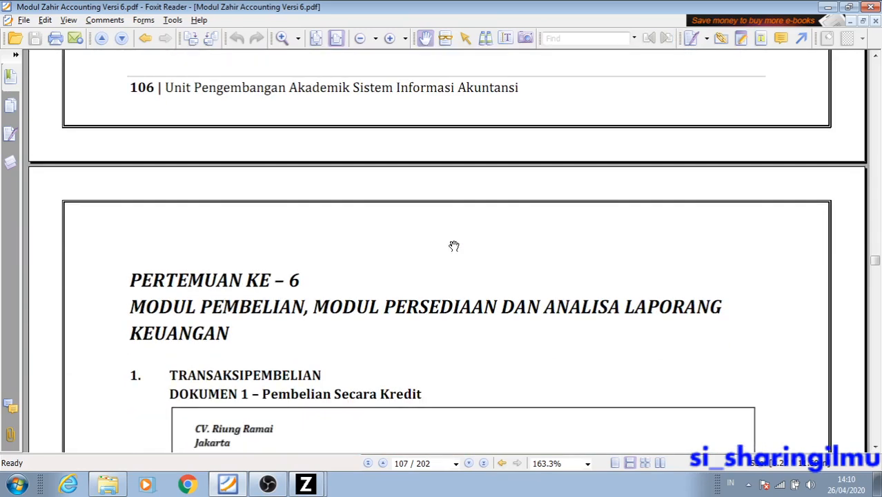
scroll(454, 245, up, 8)
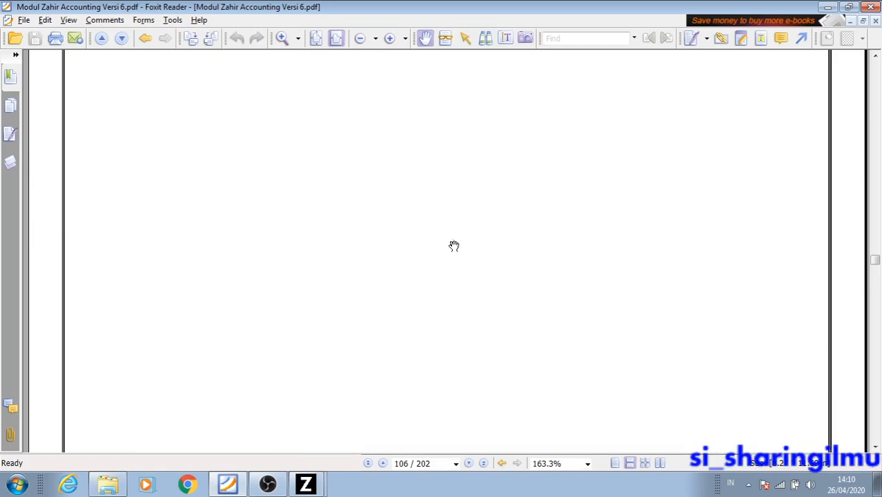
scroll(454, 246, up, 13)
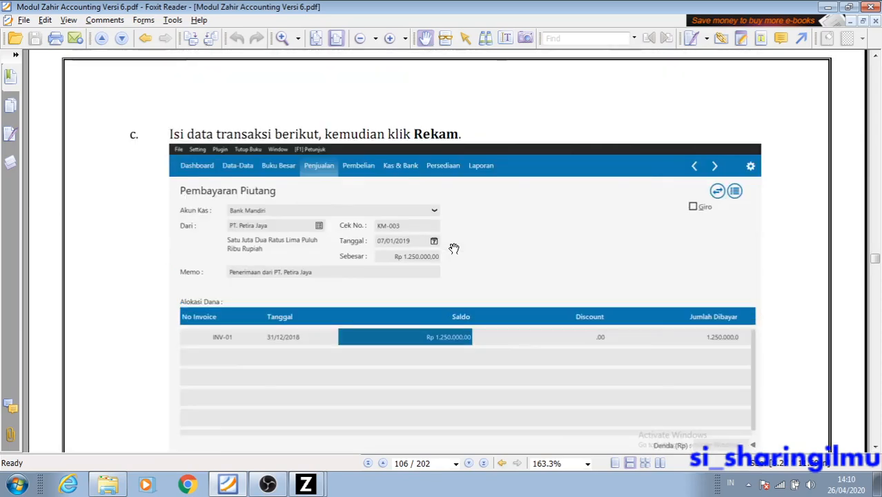
scroll(454, 248, down, 8)
scroll(454, 251, up, 15)
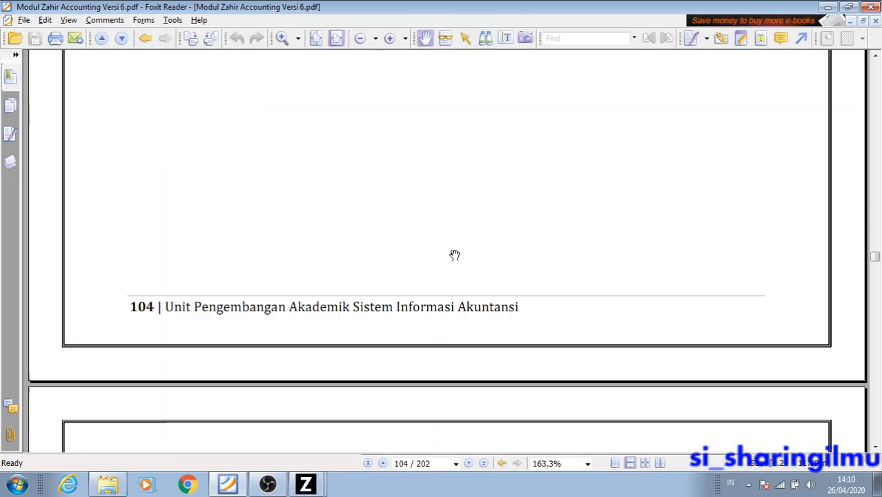
scroll(455, 256, up, 5)
scroll(454, 255, down, 2)
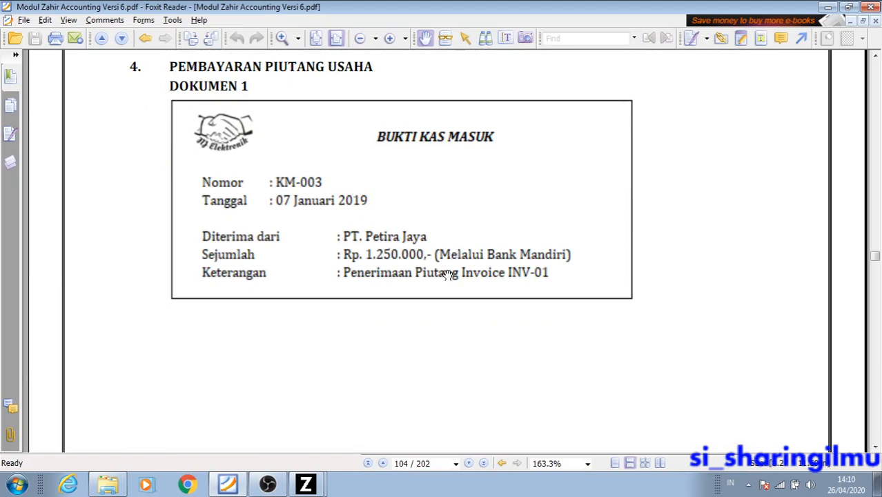
Close the Pembayaran Piutang Usaha list and switch to the module PDF in Foxit Reader.
key(alt+Tab)
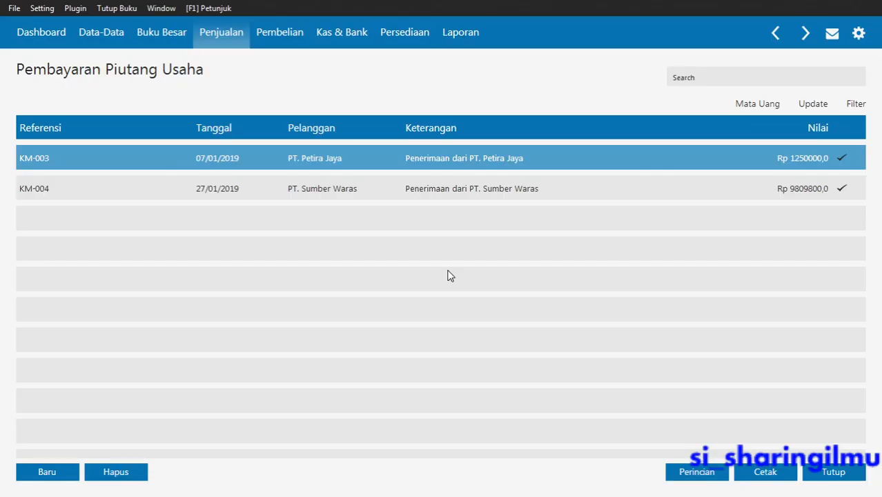
click(854, 475)
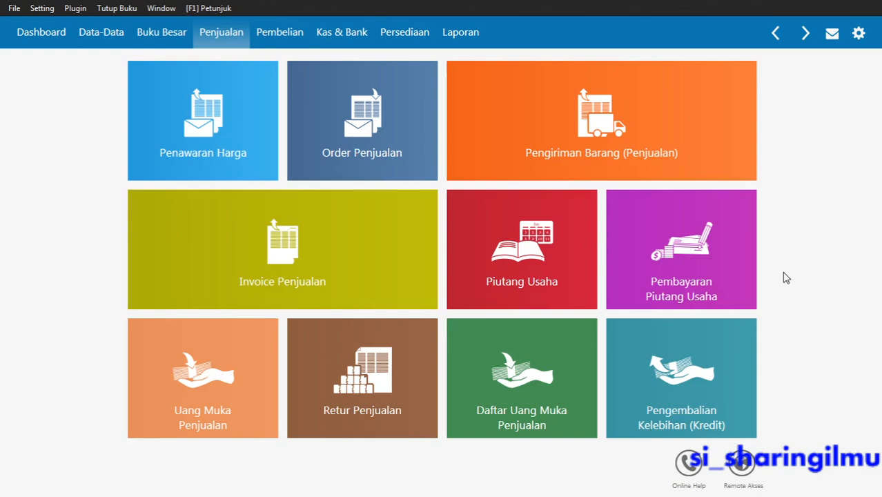
key(alt+Tab)
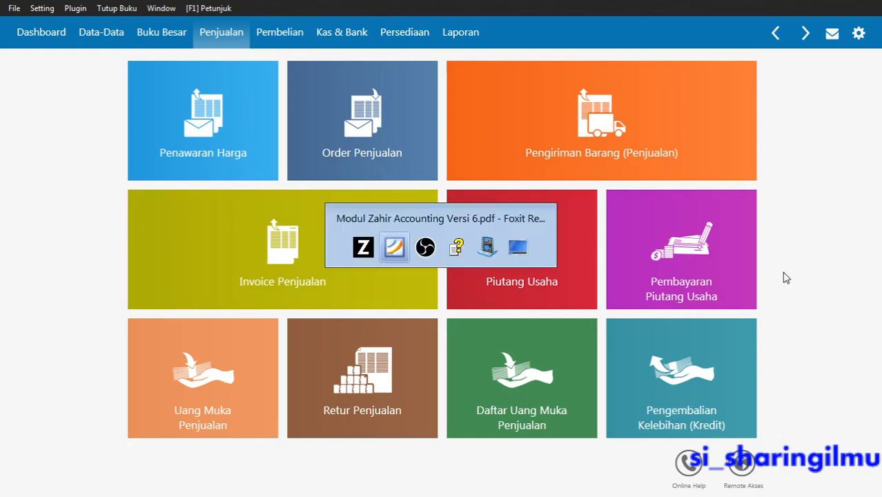